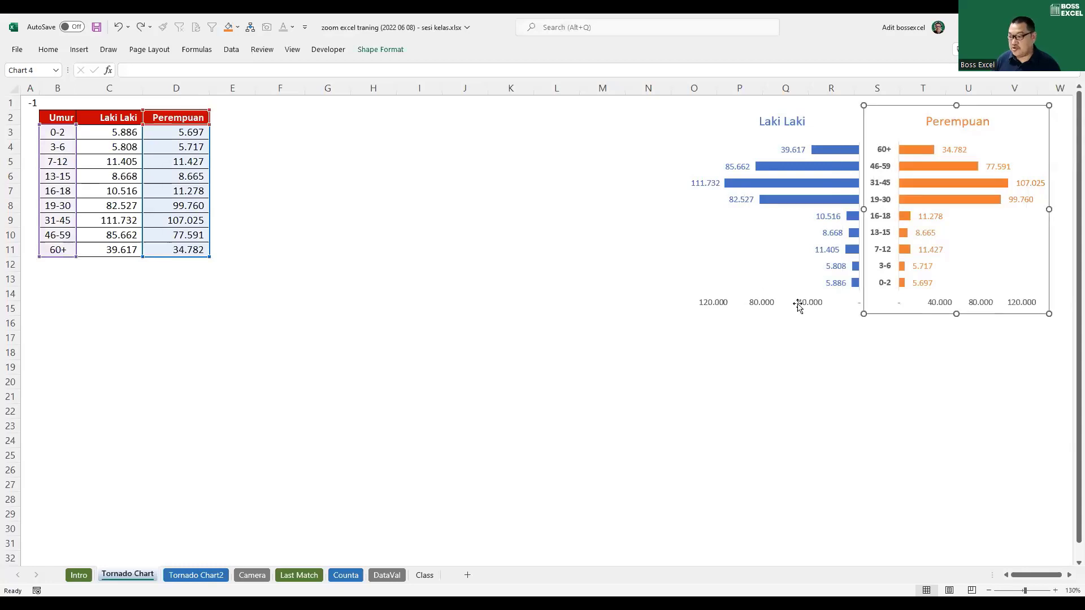
Step: Move the Laki Laki and Perempuan charts together beside the data table, over columns F to M
left_click(842, 308, "ctrl")
left_click_drag(842, 308, 402, 307)
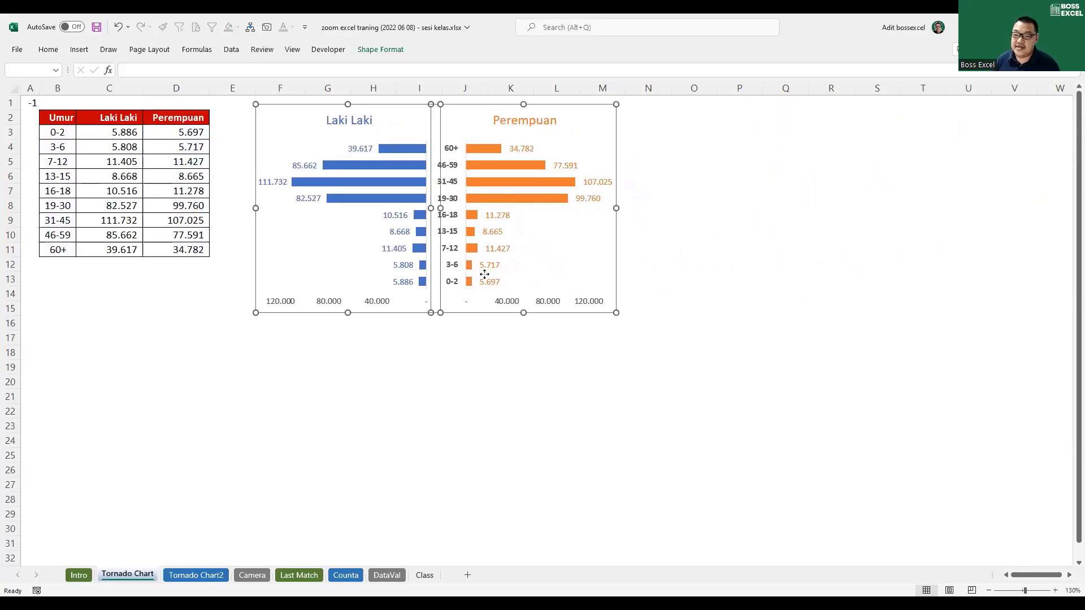
mouse_move(569, 201)
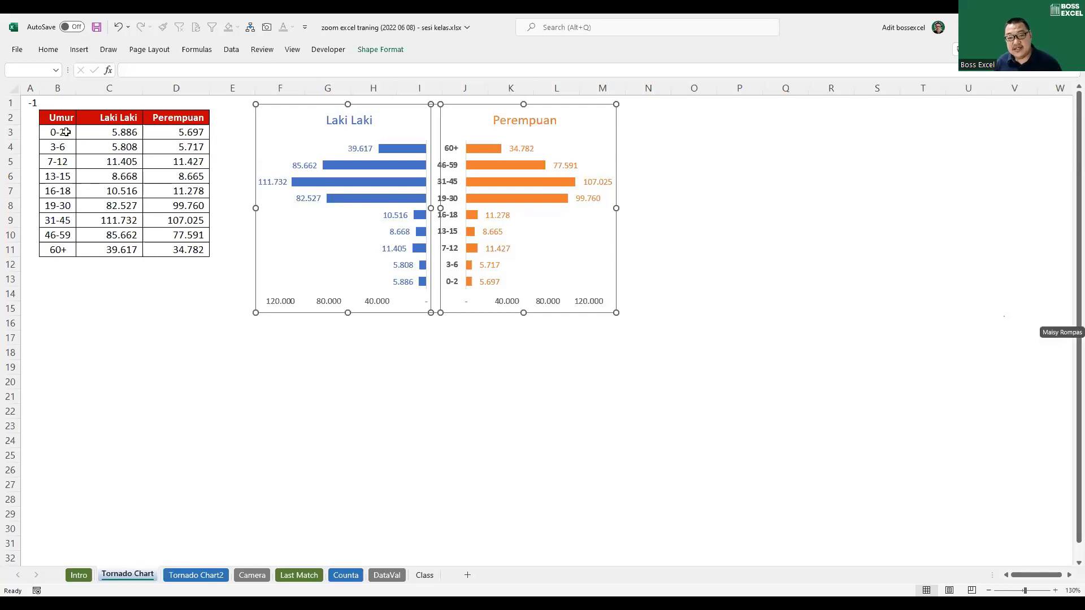
Step: Examine the Umur, Laki Laki and Perempuan columns of the data table against the two charts
left_click_drag(61, 119, 59, 250)
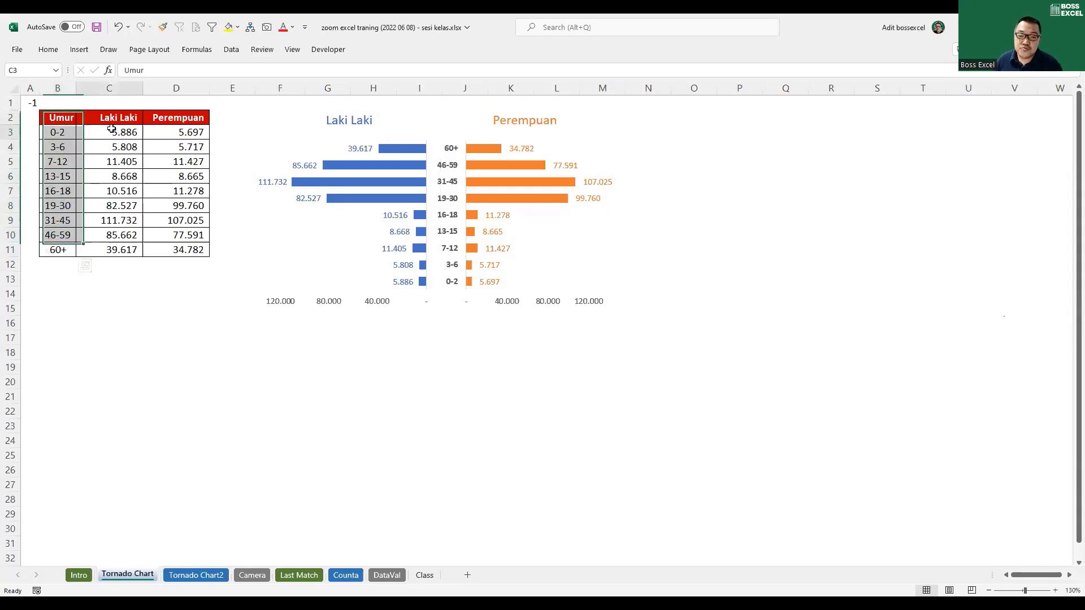
left_click_drag(106, 133, 110, 250)
left_click_drag(184, 133, 184, 250)
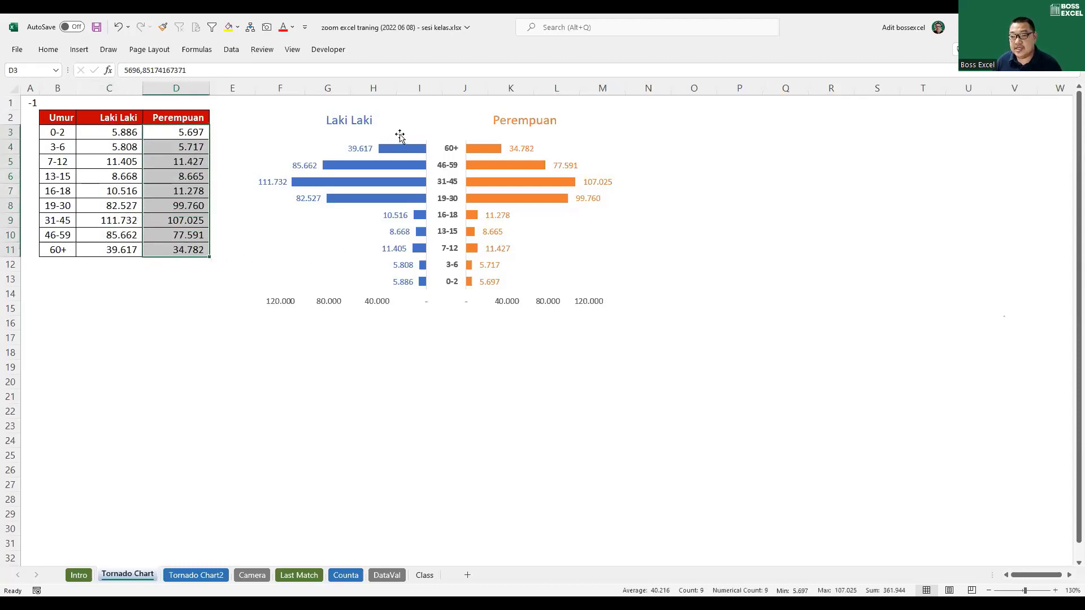
Step: Move both finished charts away from the table to columns O to W, leaving the middle of the sheet free
left_click(497, 201)
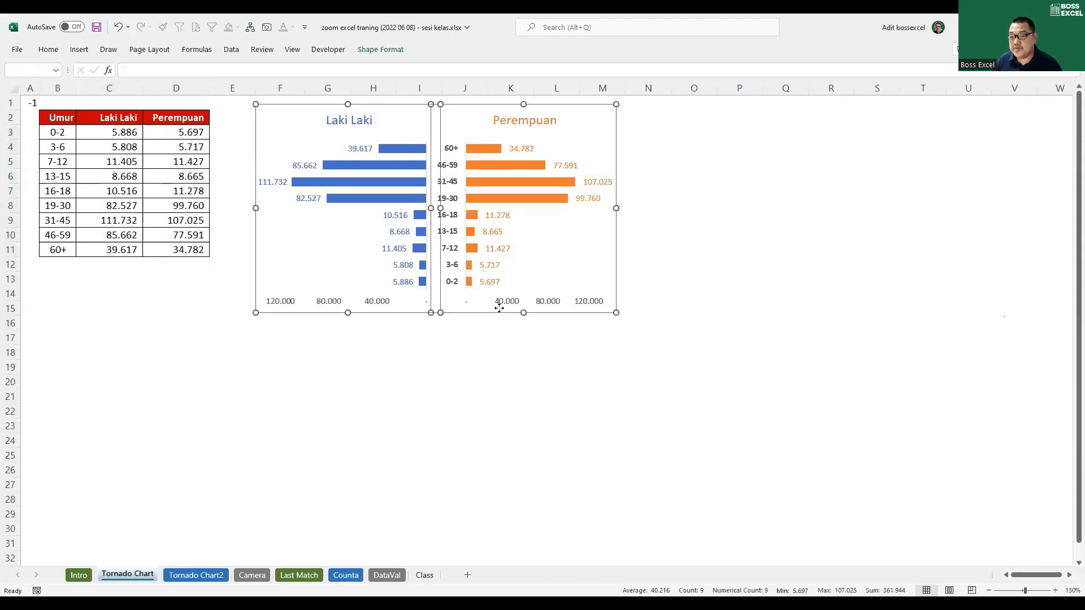
left_click_drag(459, 296, 877, 305)
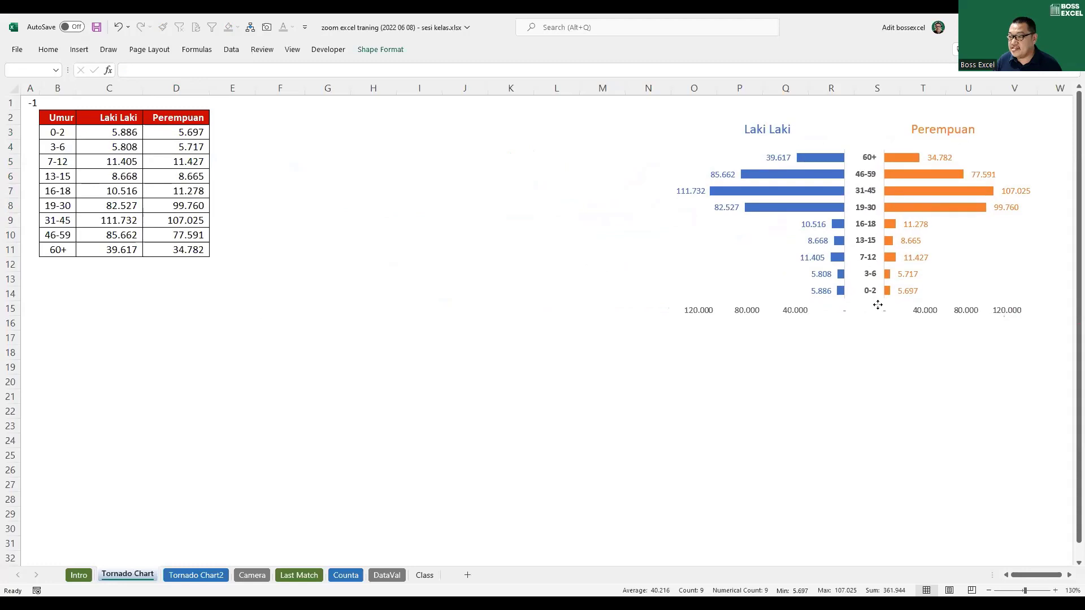
left_click(283, 262)
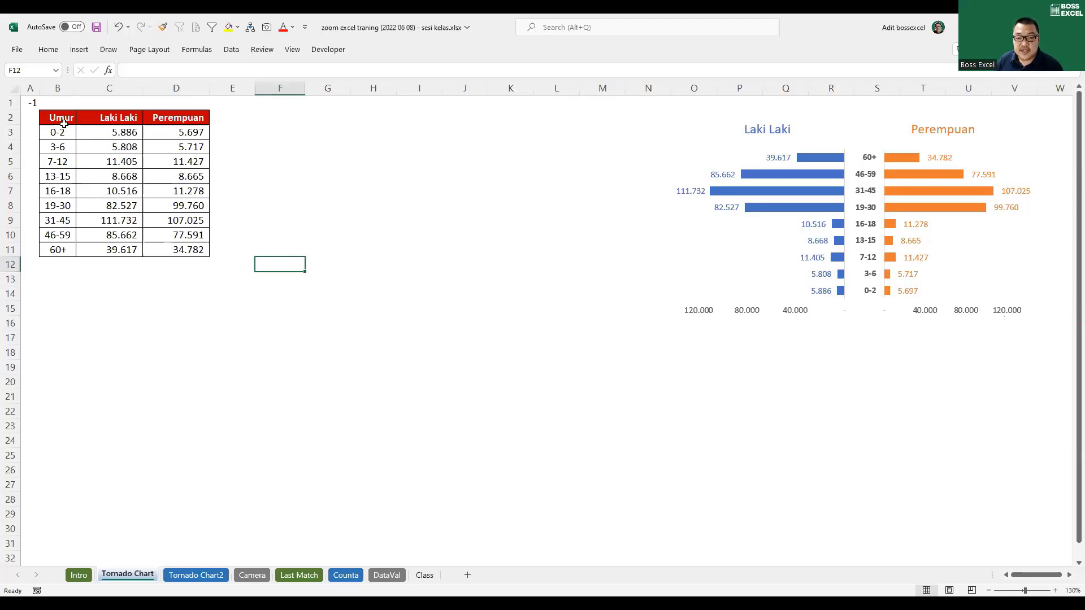
Step: Set up a new chart from the table range B2:D11 using the Clustered Bar type
left_click_drag(64, 123, 179, 247)
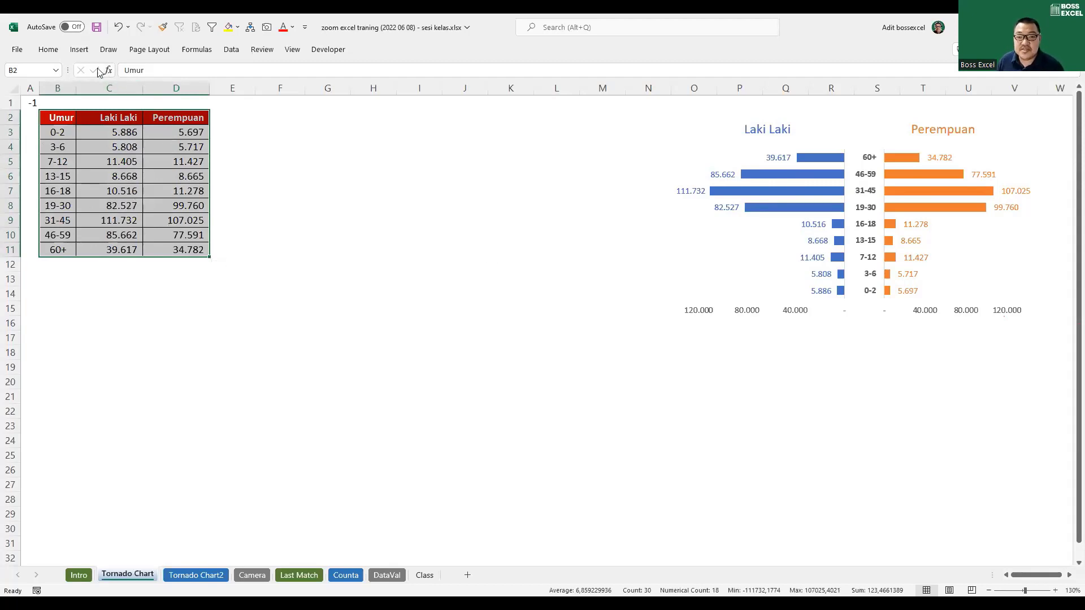
left_click(80, 51)
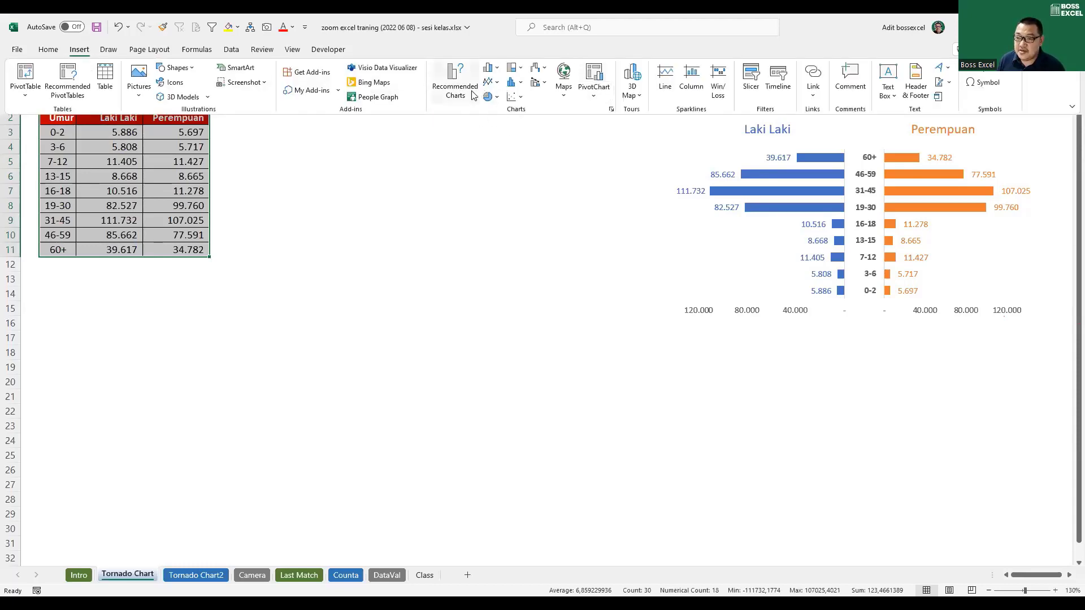
left_click(612, 110)
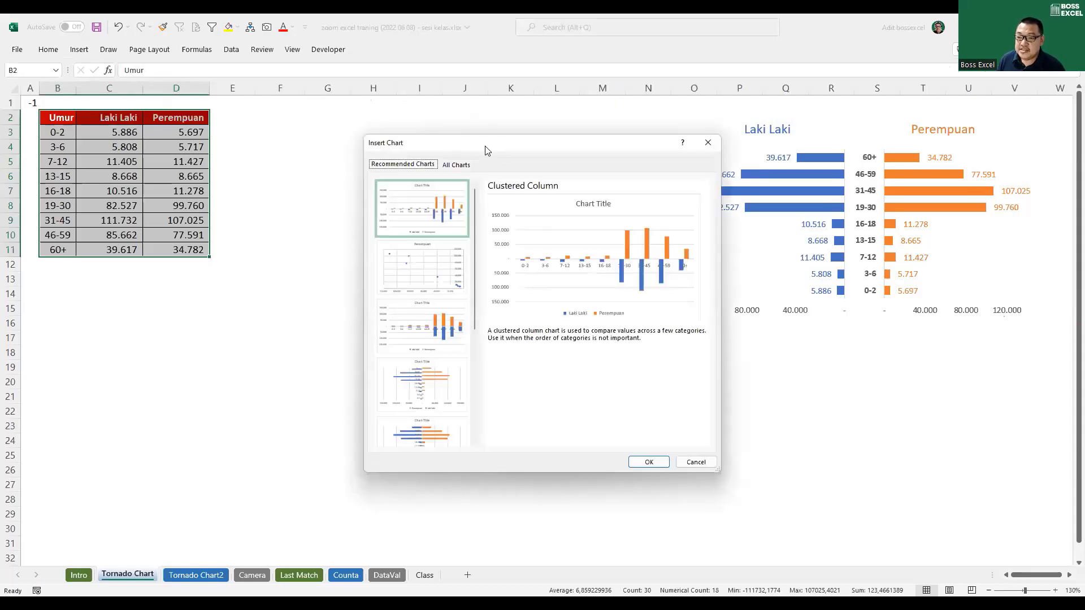
left_click(456, 164)
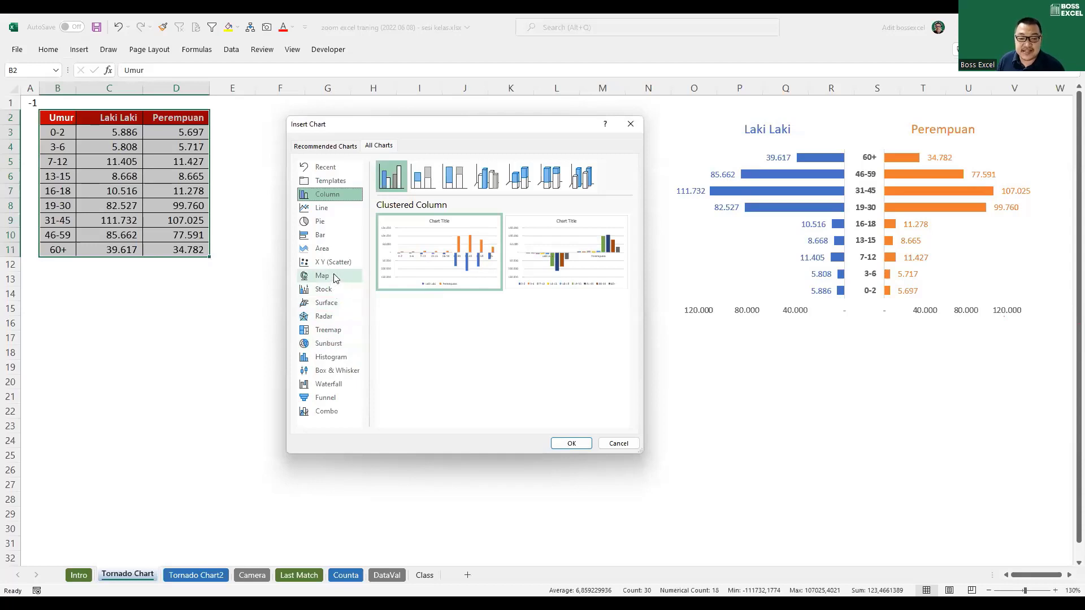
left_click(336, 207)
left_click(333, 221)
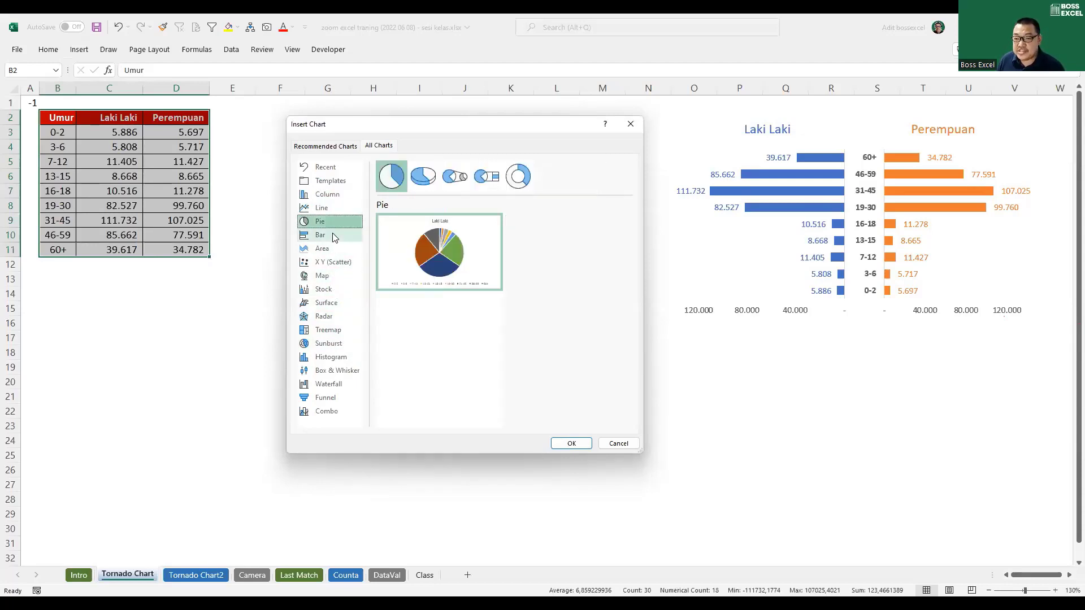
left_click(334, 237)
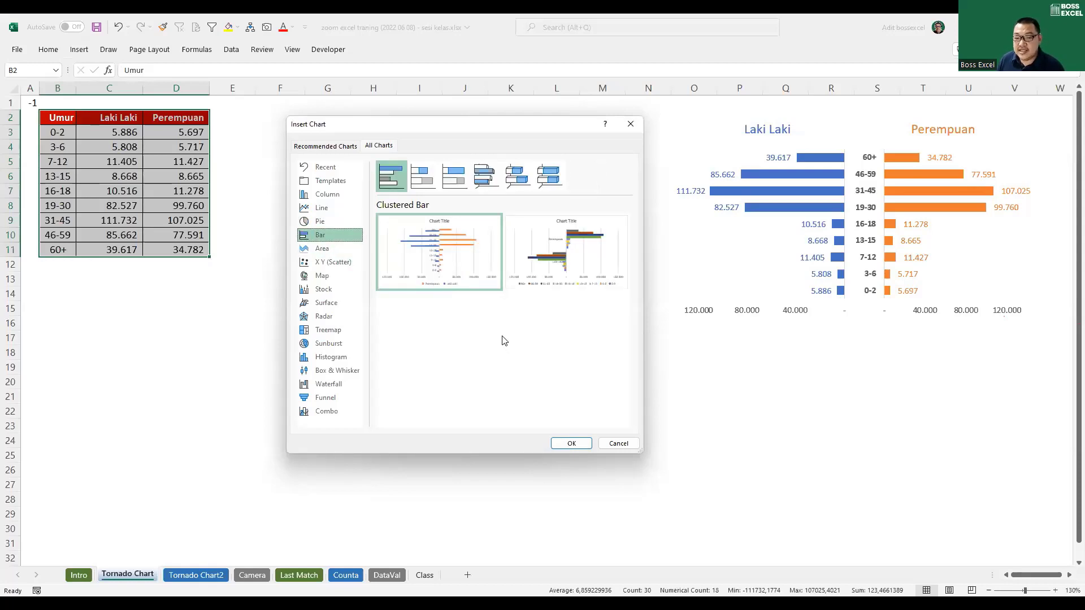
mouse_move(443, 272)
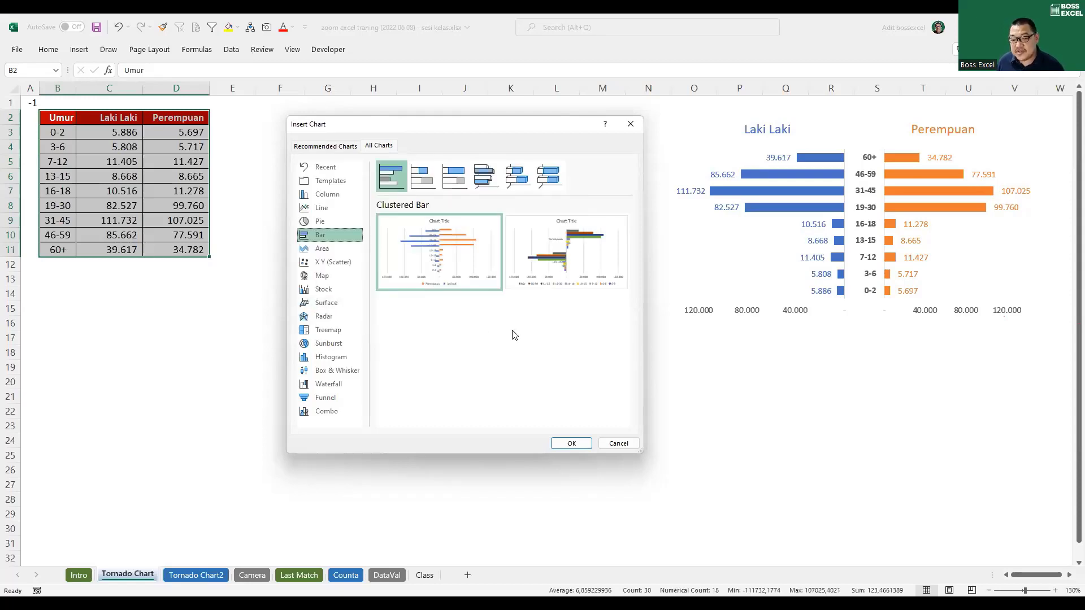
Step: Preview the Clustered Column alternative, but insert the Clustered Bar chart and place it over columns F to M
left_click(315, 194)
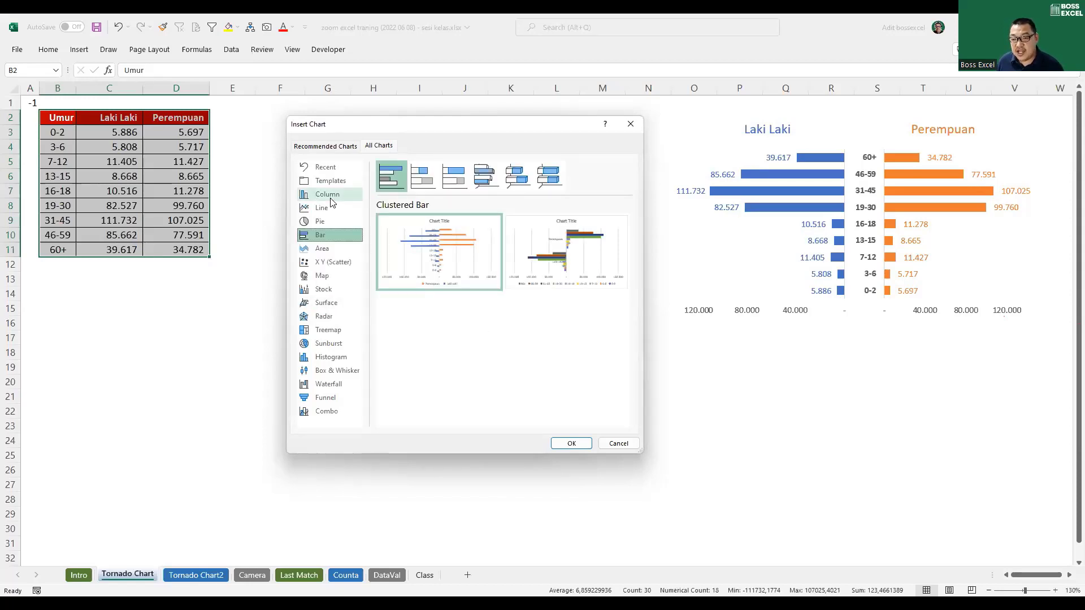
mouse_move(480, 236)
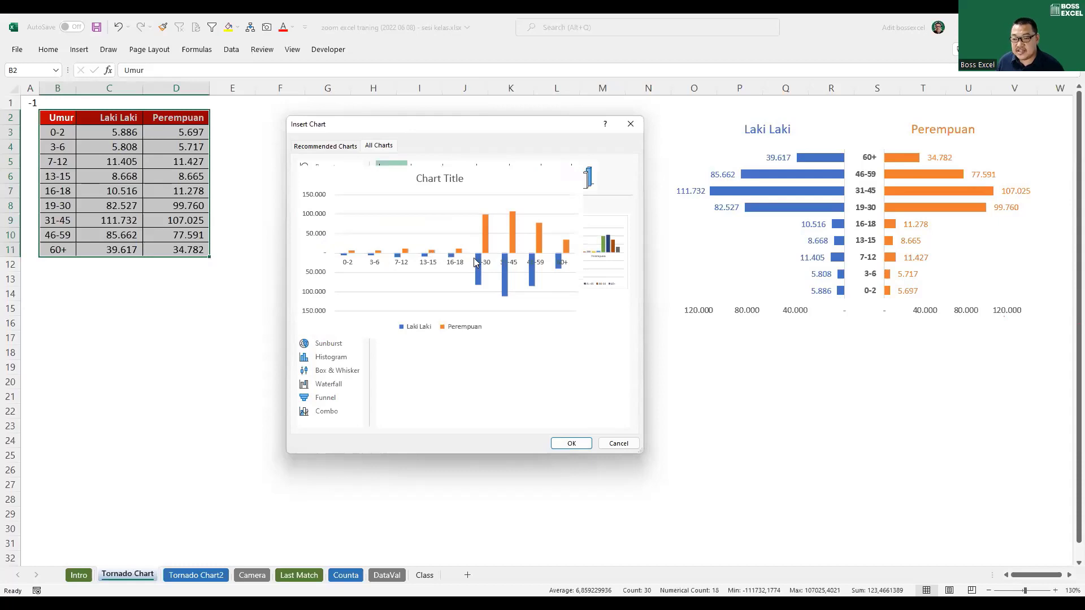
left_click(322, 234)
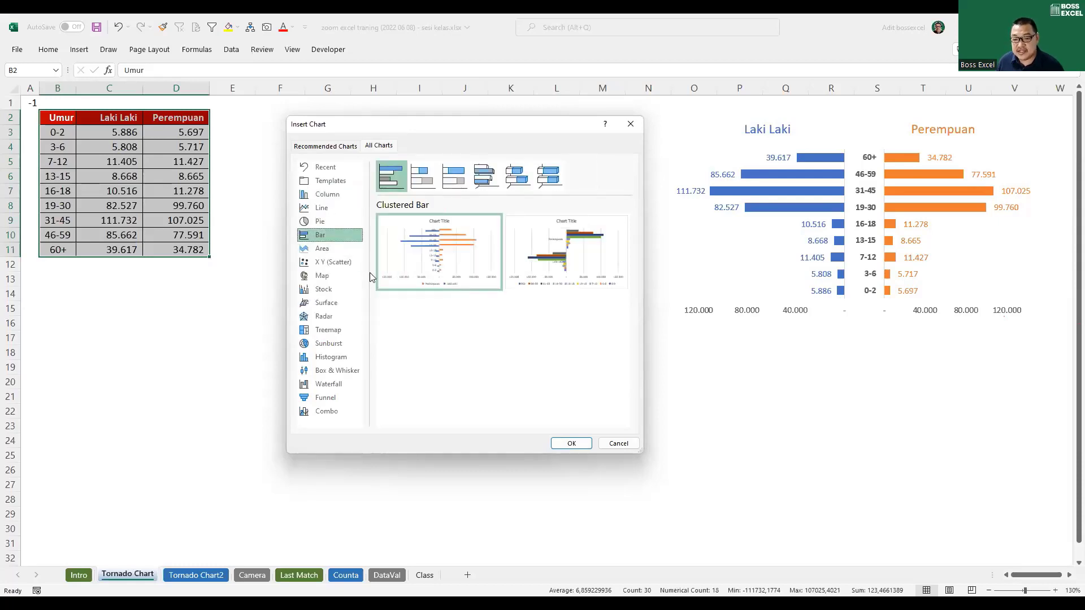
left_click(582, 444)
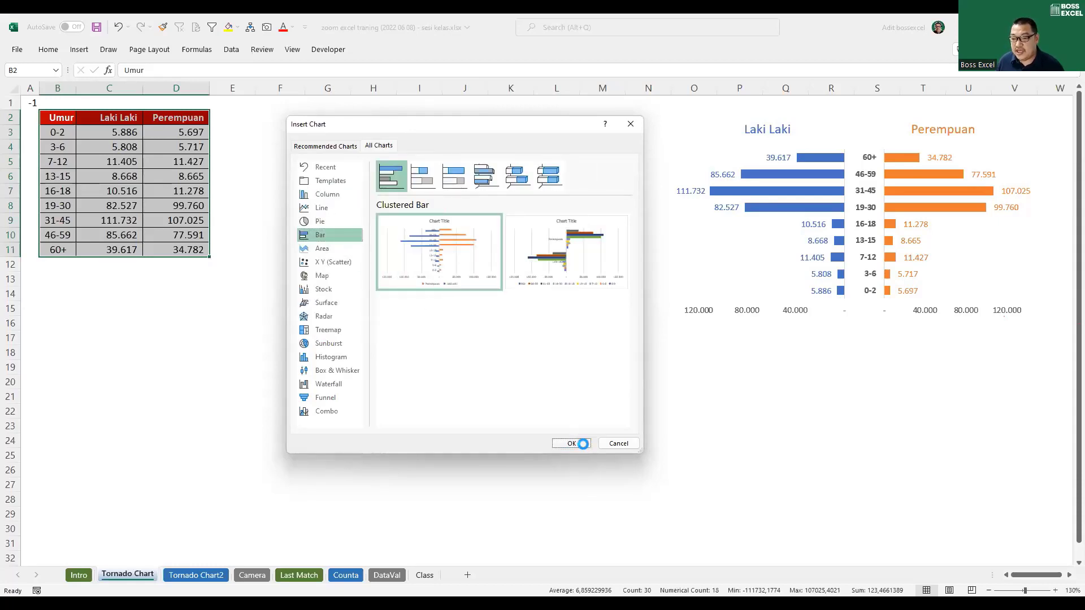
left_click_drag(402, 201, 374, 190)
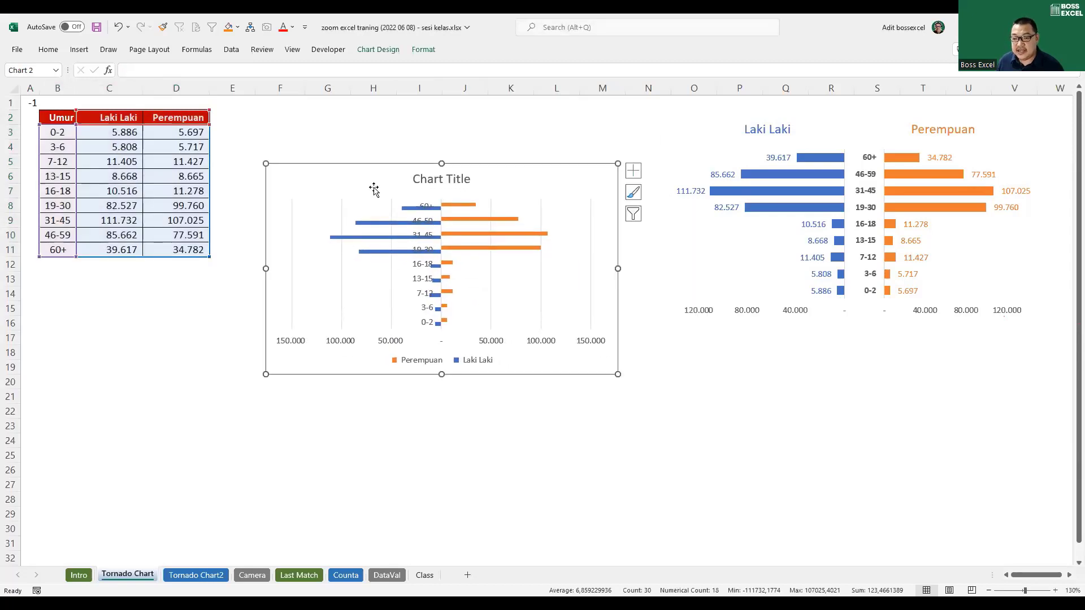
key("Escape")
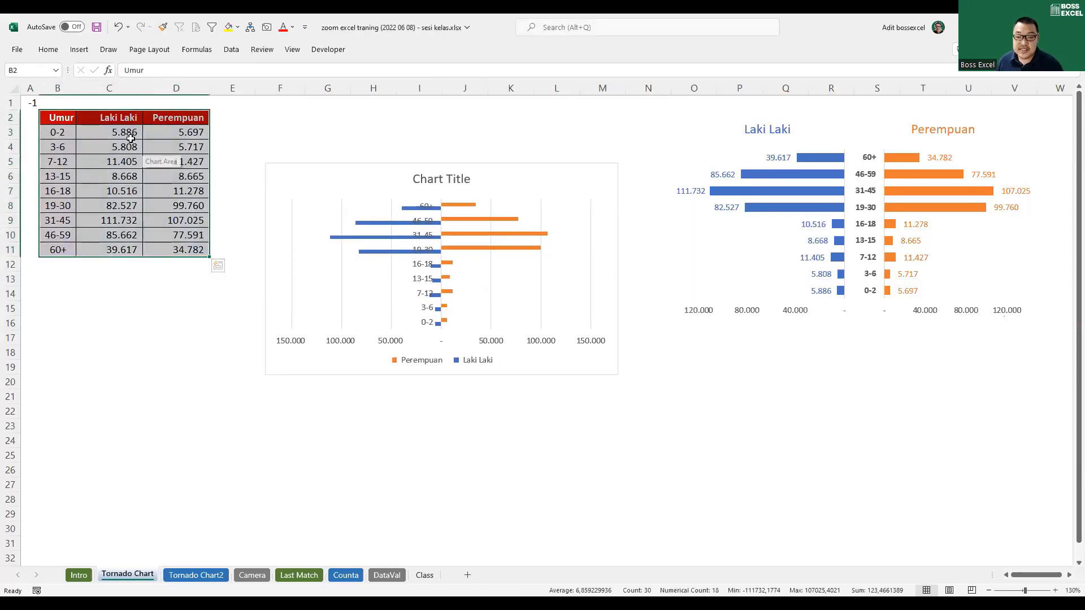
Step: Clear the formats from the Laki Laki values in C3:C11 and compare them with the Perempuan values in D3:D11
left_click_drag(131, 138, 137, 247)
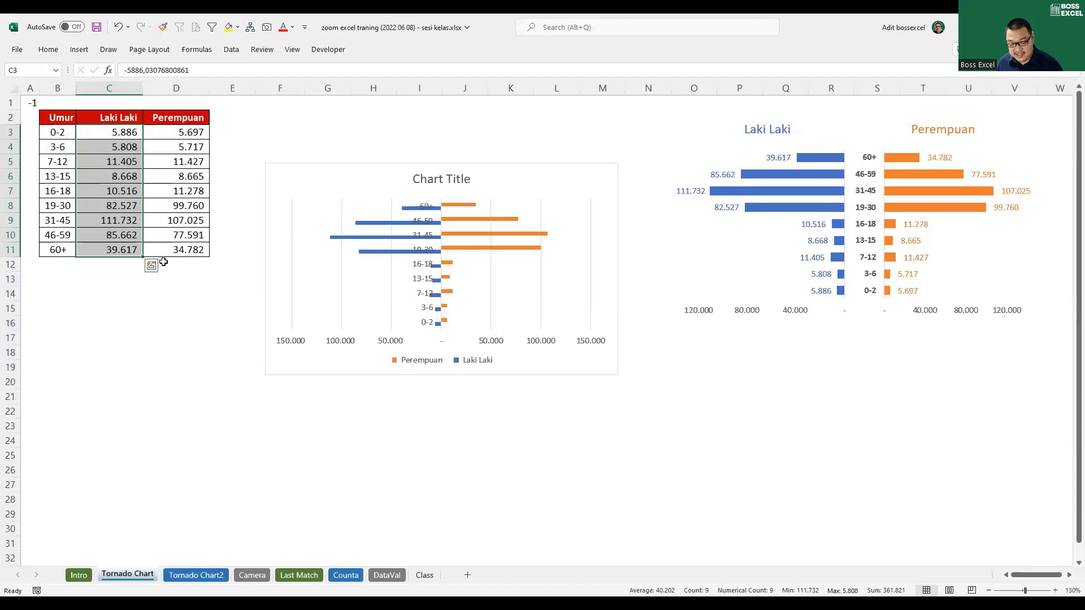
key("alt+e")
key("a")
key("f")
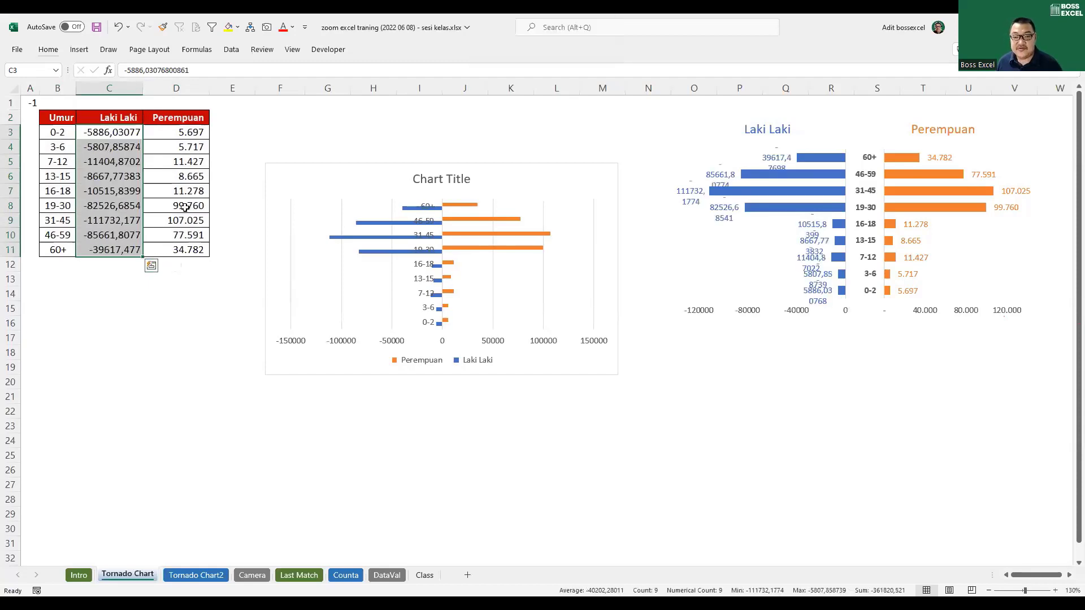
left_click(166, 177)
left_click_drag(170, 139, 173, 251)
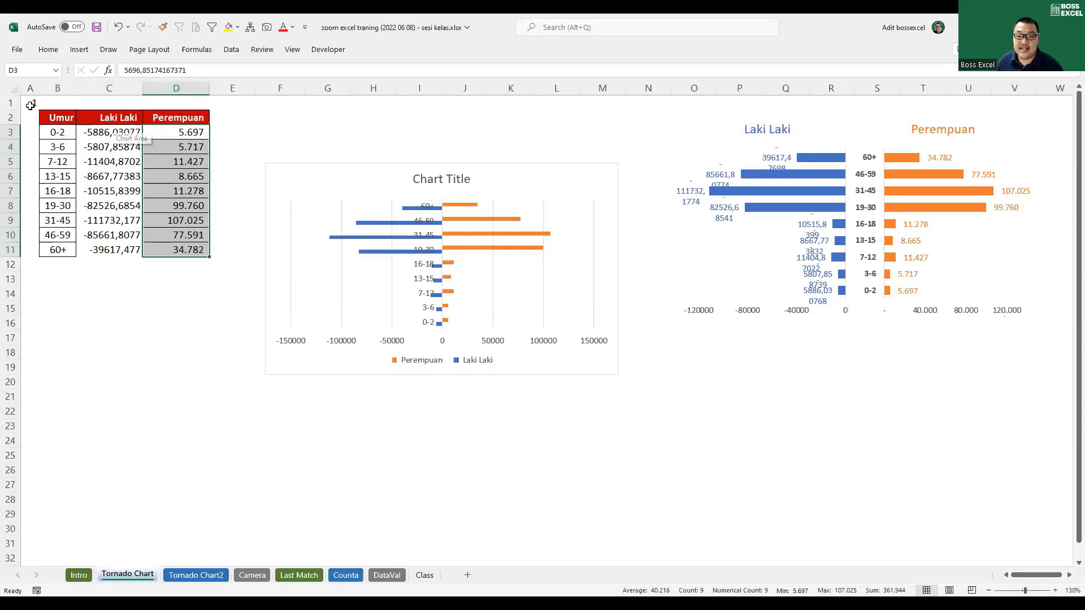
left_click(105, 131)
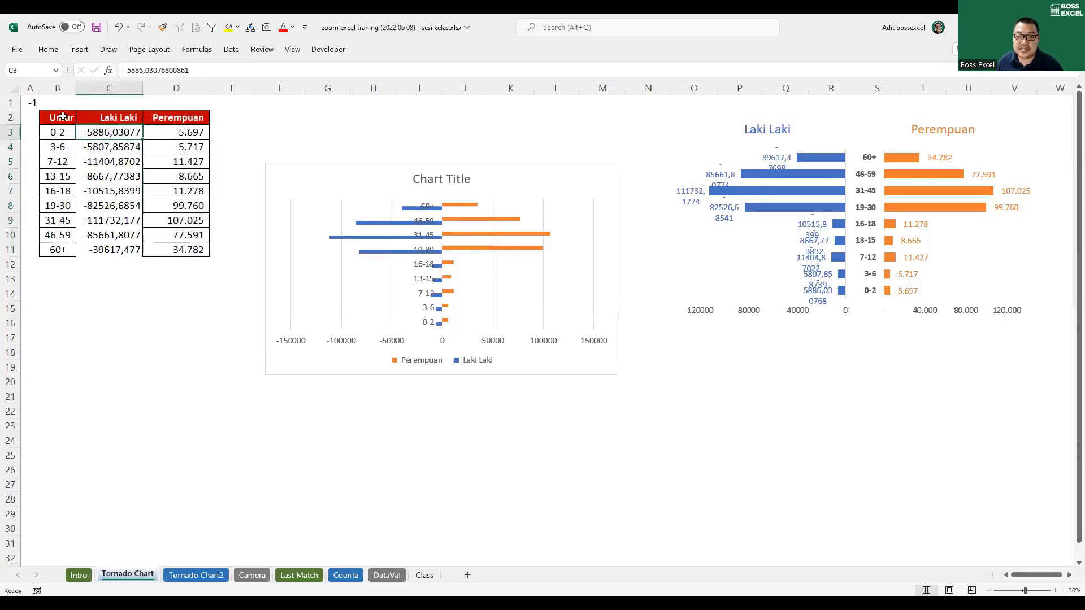
Step: Multiply the Laki Laki values in C3:C11 by the -1 from A1, using Paste Special with Formulas and Multiply
left_click(33, 103)
key("ctrl+c")
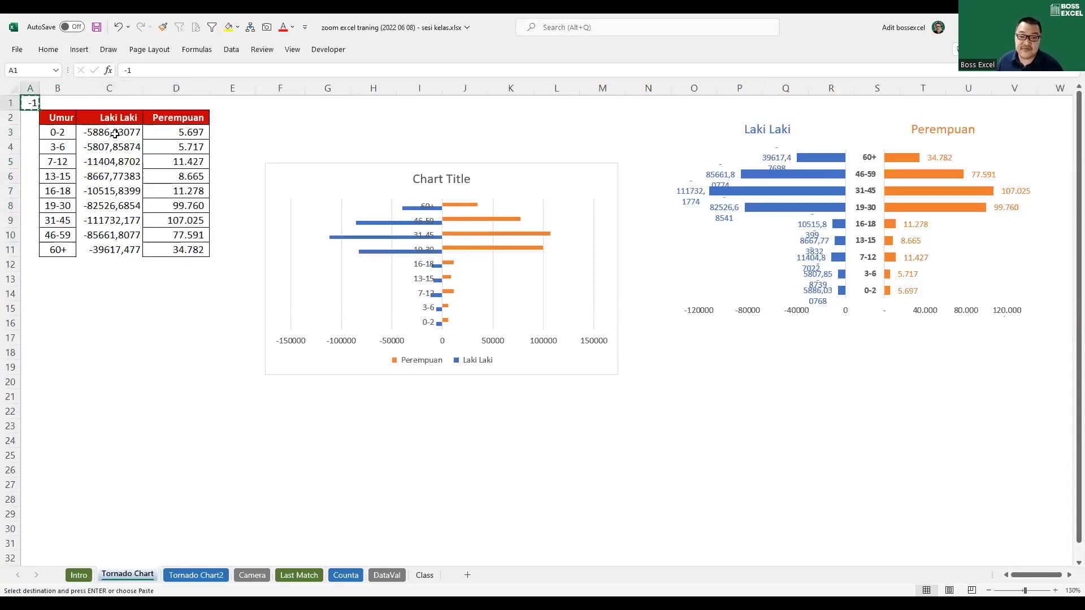
left_click_drag(116, 132, 117, 248)
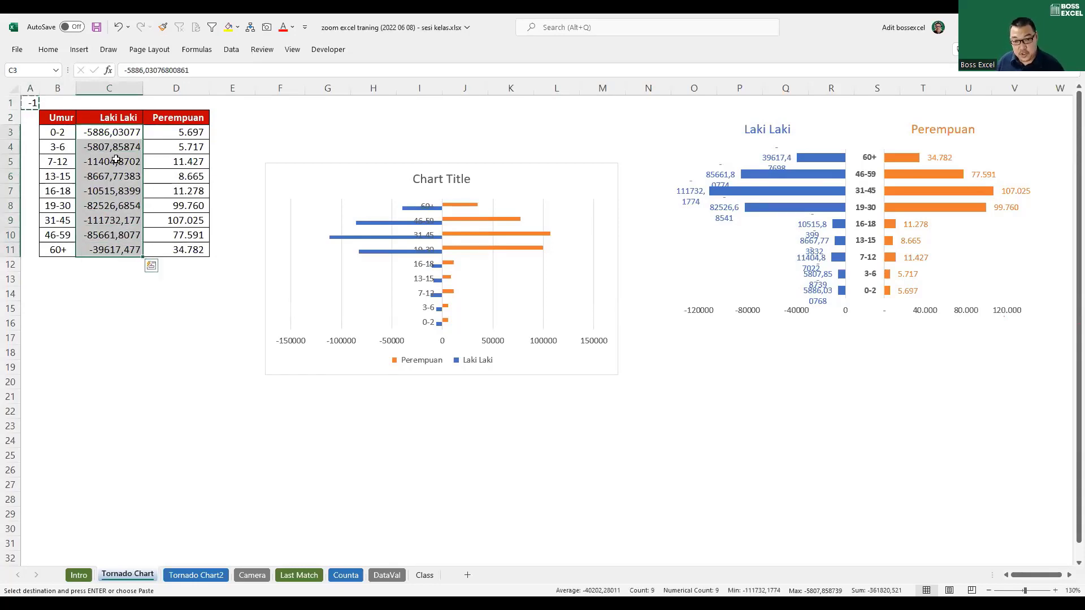
left_click(48, 50)
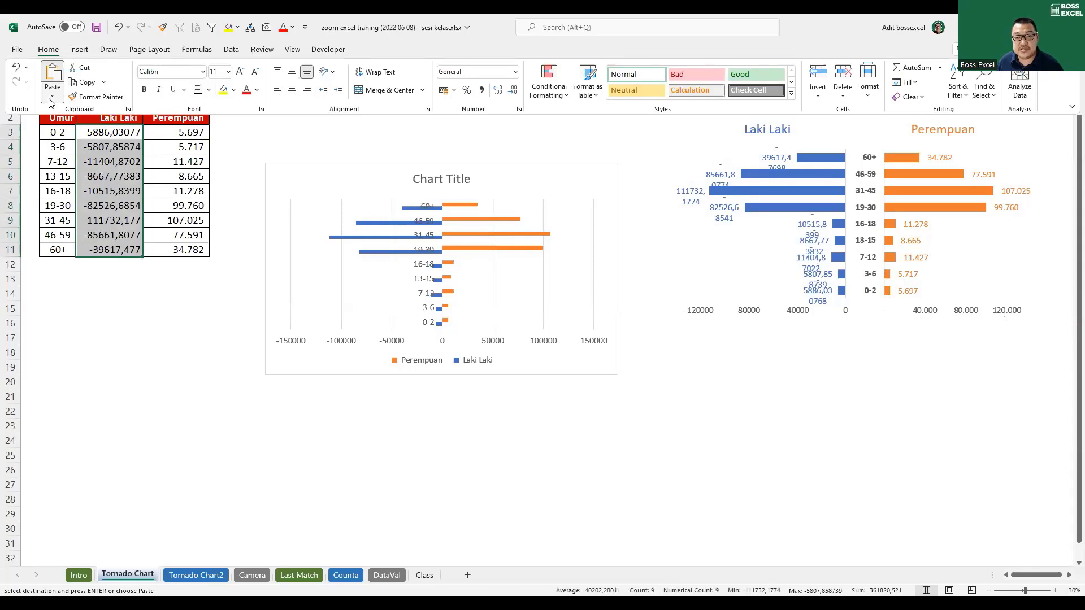
left_click(53, 94)
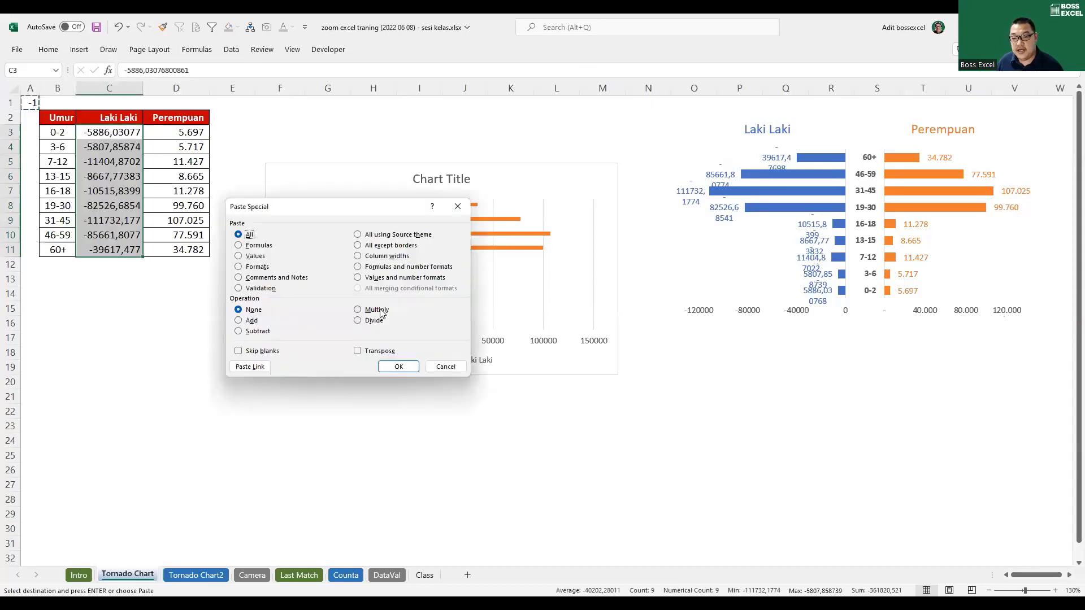
left_click(376, 310)
left_click(258, 246)
left_click(399, 366)
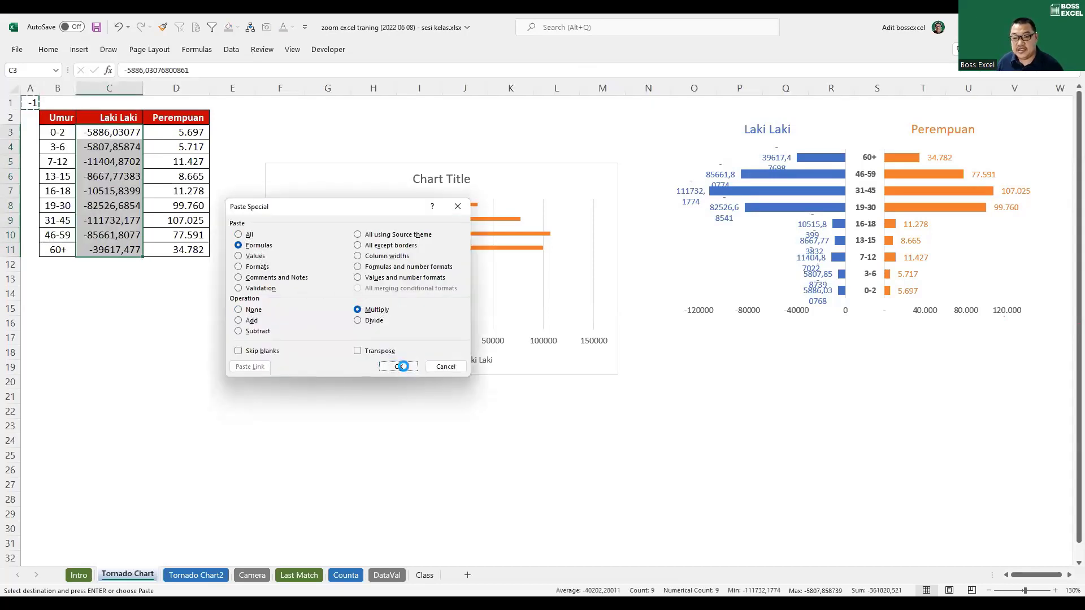
Step: Copy the formatting of the Perempuan values in D3:D11 onto the Laki Laki values in C3:C11
left_click_drag(186, 132, 195, 252)
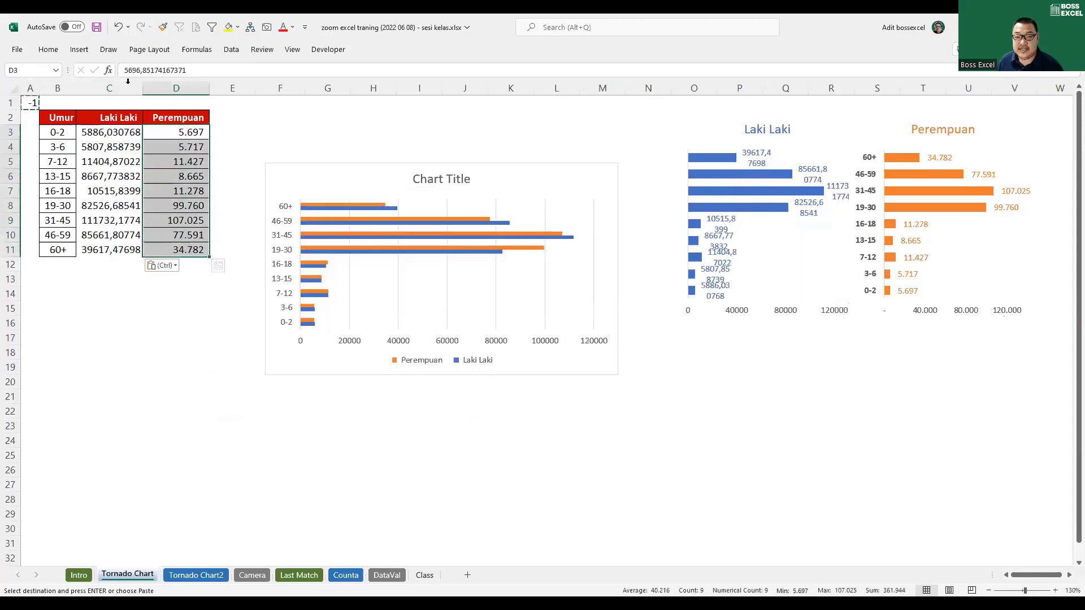
left_click(163, 27)
left_click_drag(138, 134, 138, 250)
left_click(210, 265)
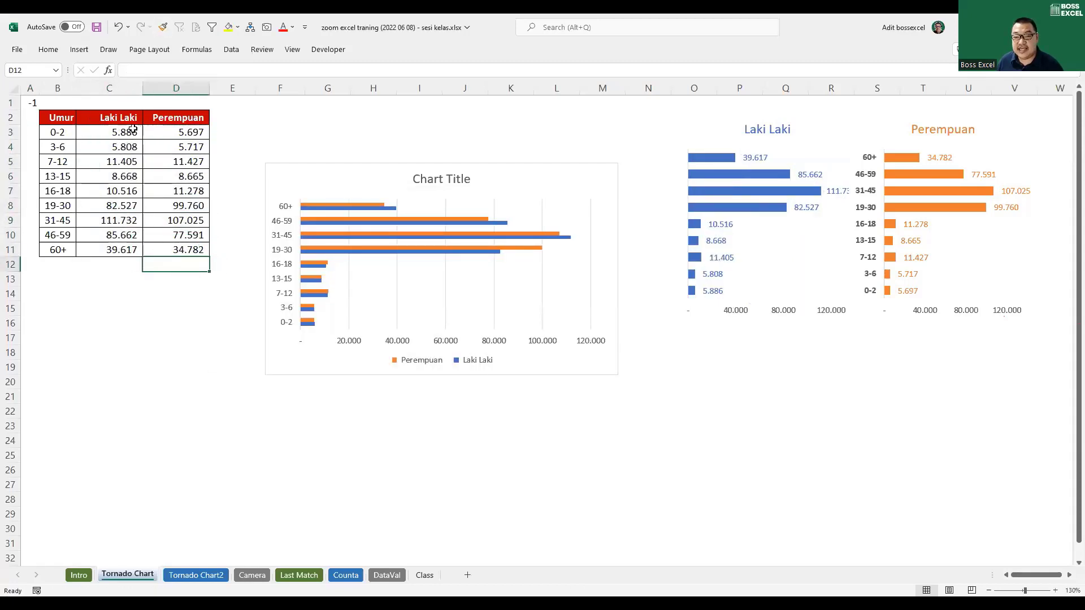
Step: Check the Laki Laki and Perempuan values, and move the new bar chart up and closer to the table
left_click_drag(130, 133, 129, 239)
left_click_drag(178, 134, 189, 247)
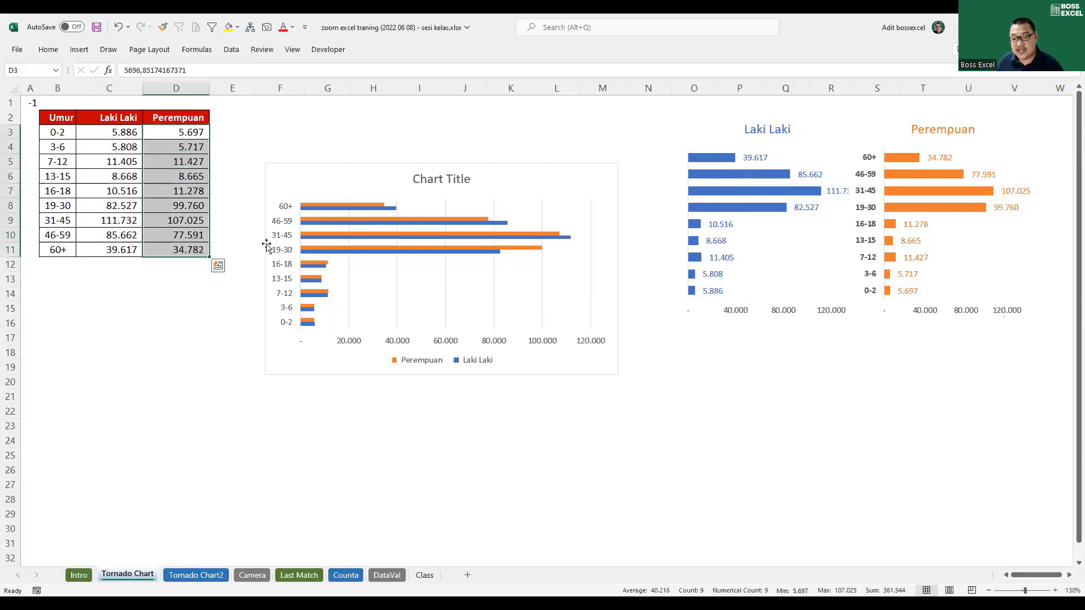
left_click_drag(297, 177, 282, 159)
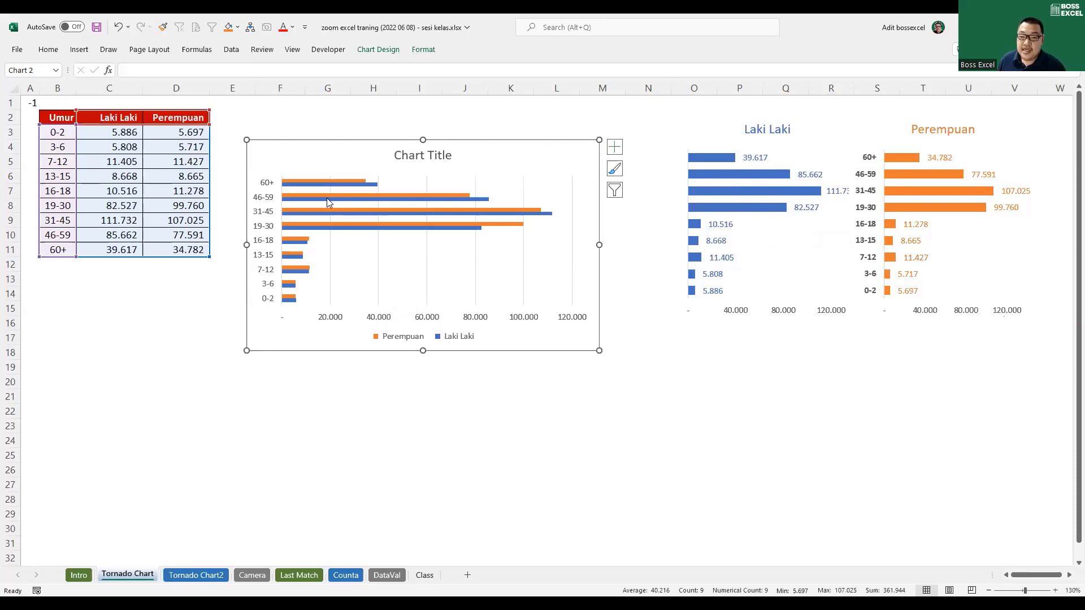
Step: Delete the Laki Laki series from the new bar chart and narrow the chart to about 7.85 cm wide
mouse_move(325, 200)
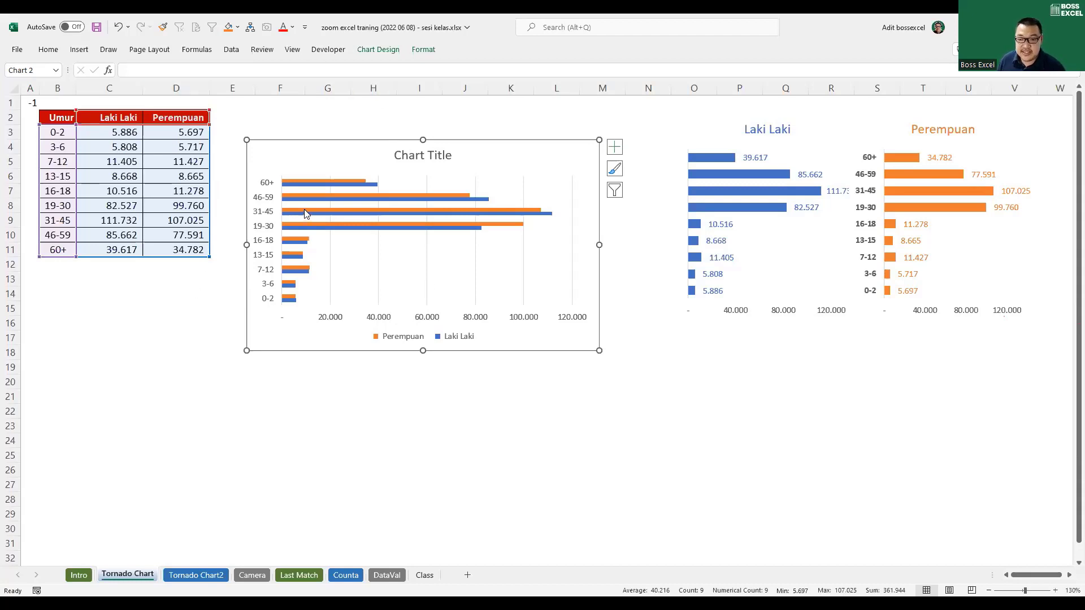
left_click(374, 213)
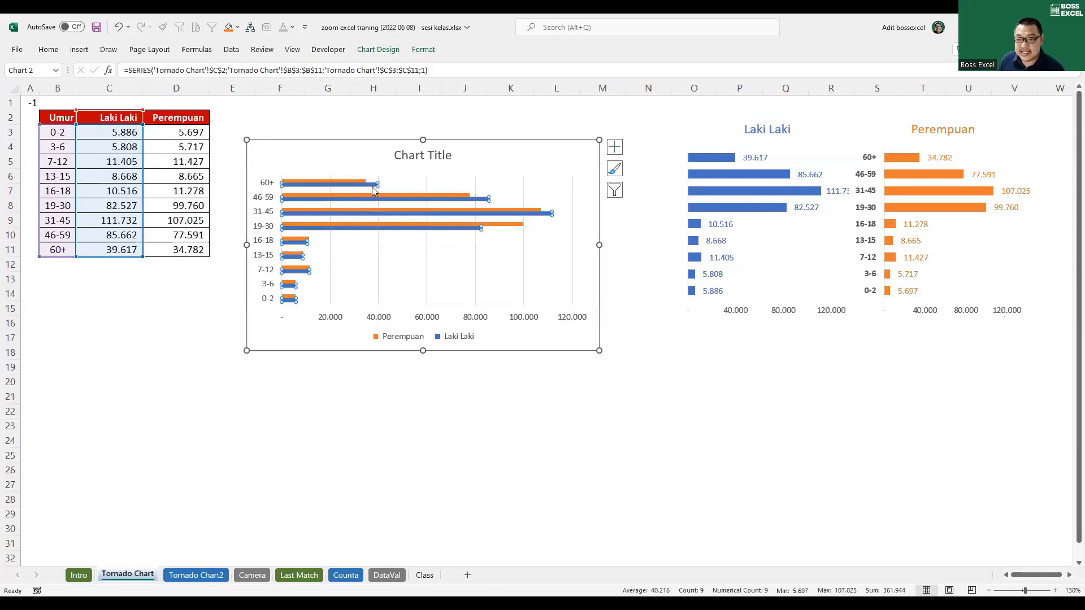
key("Delete")
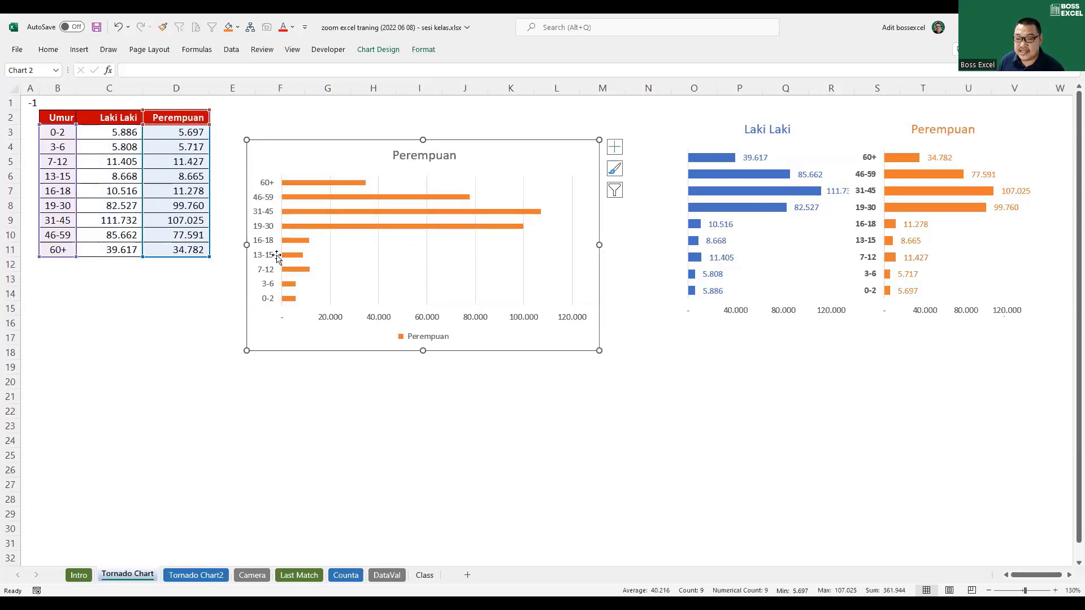
left_click_drag(246, 245, 381, 244)
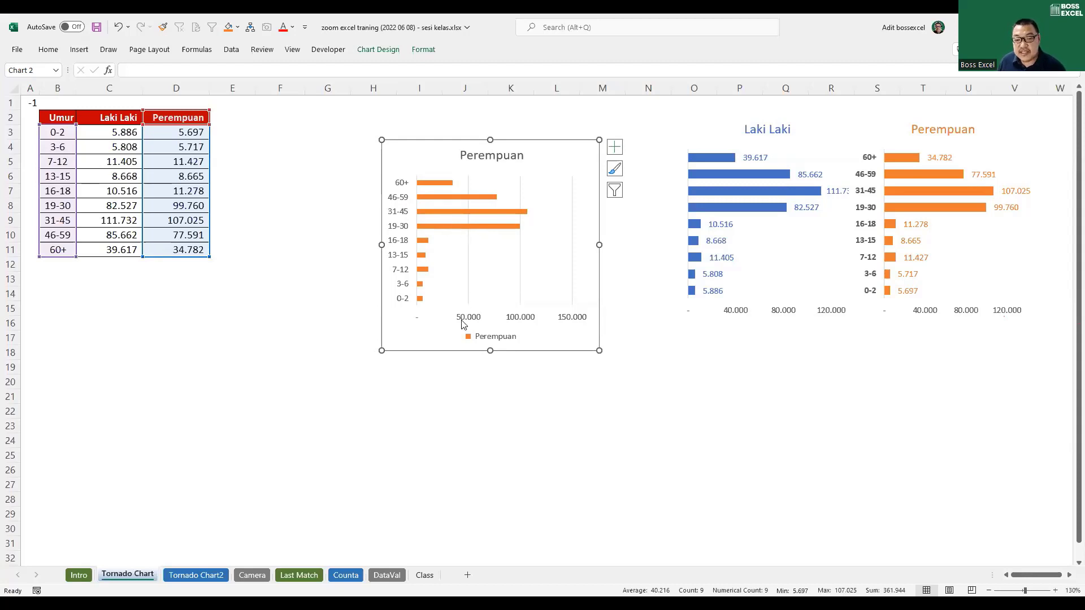
left_click(938, 237)
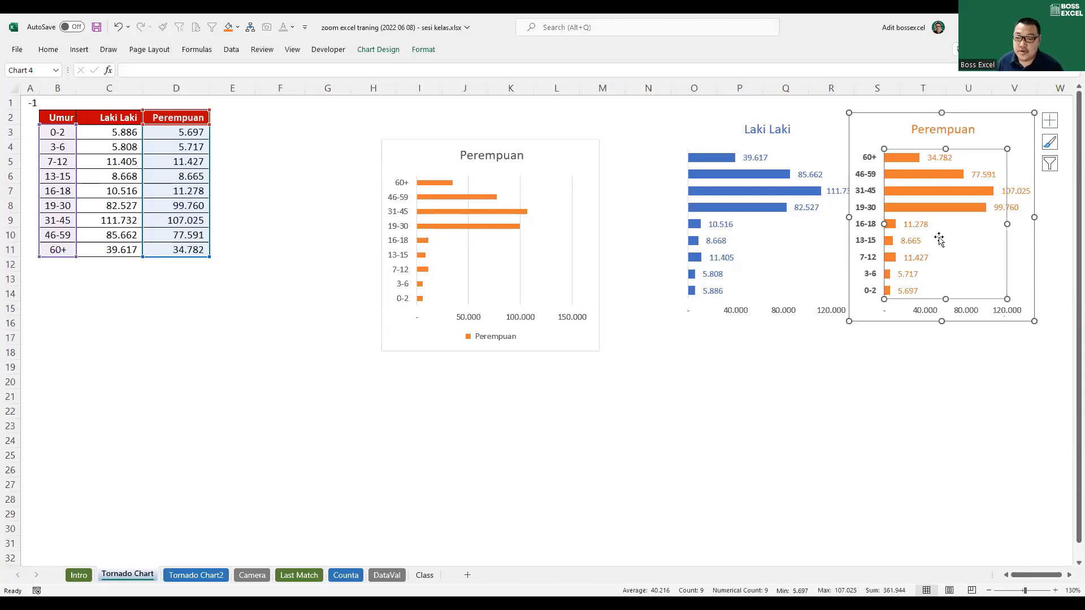
left_click(426, 334)
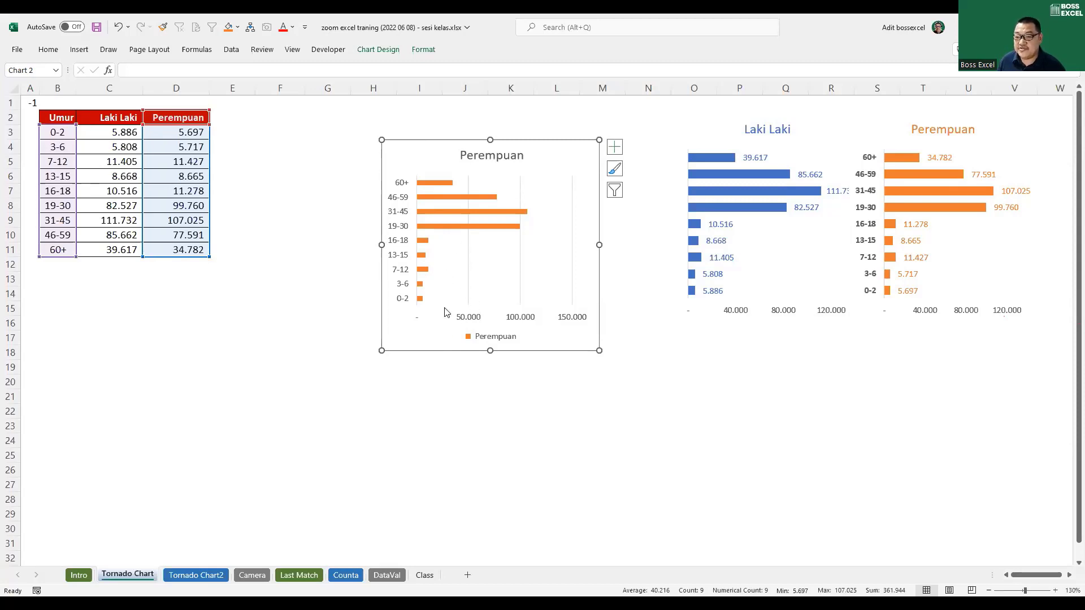
Step: Remove the outline around the new Perempuan chart by setting it to No Outline
left_click(336, 247)
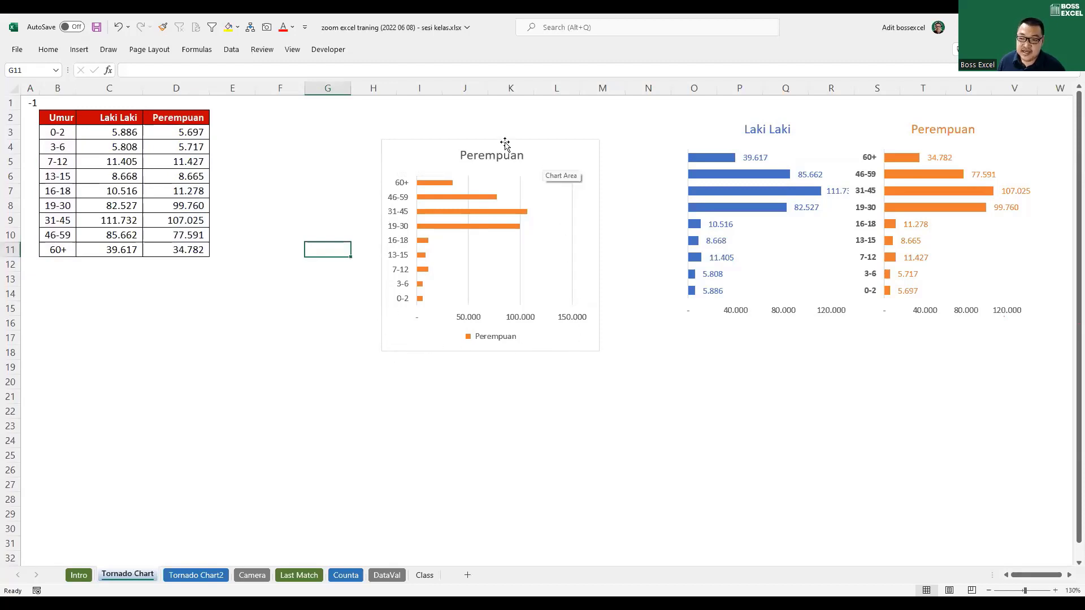
left_click(538, 156)
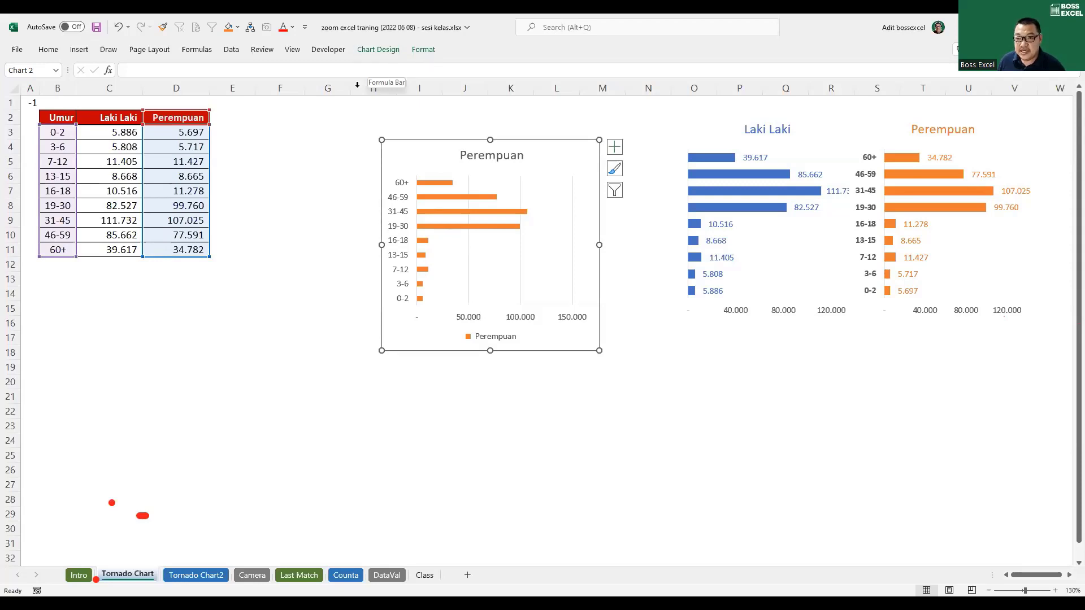
left_click(321, 123)
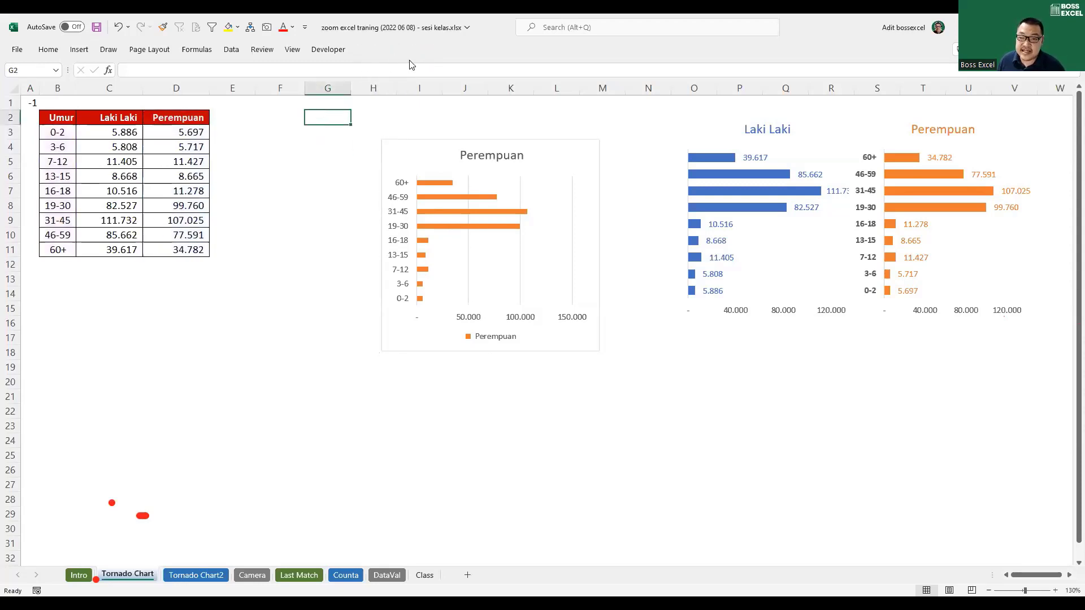
left_click(400, 153)
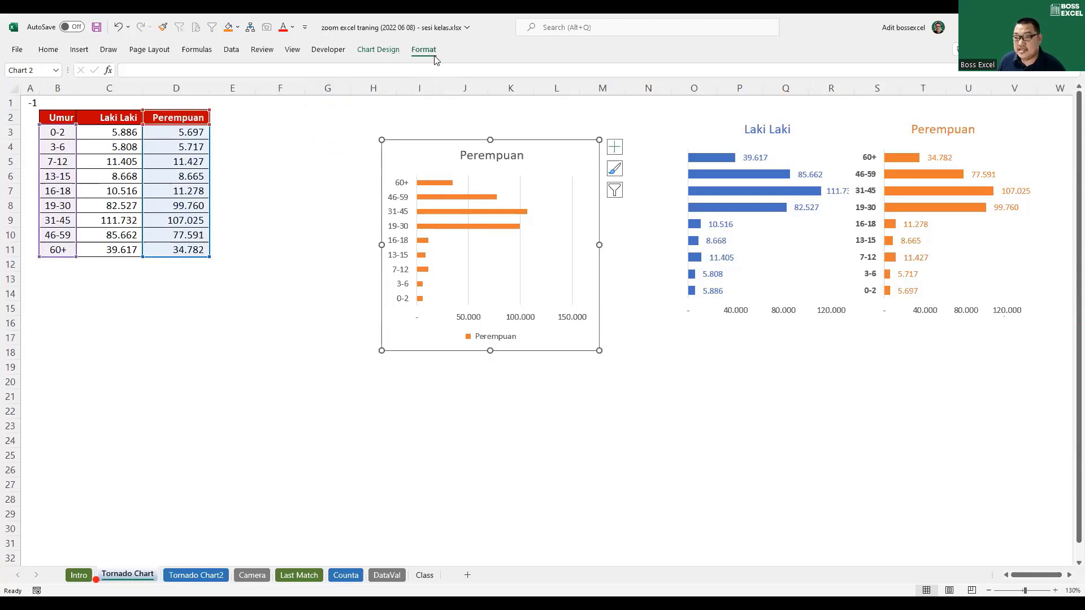
left_click(424, 49)
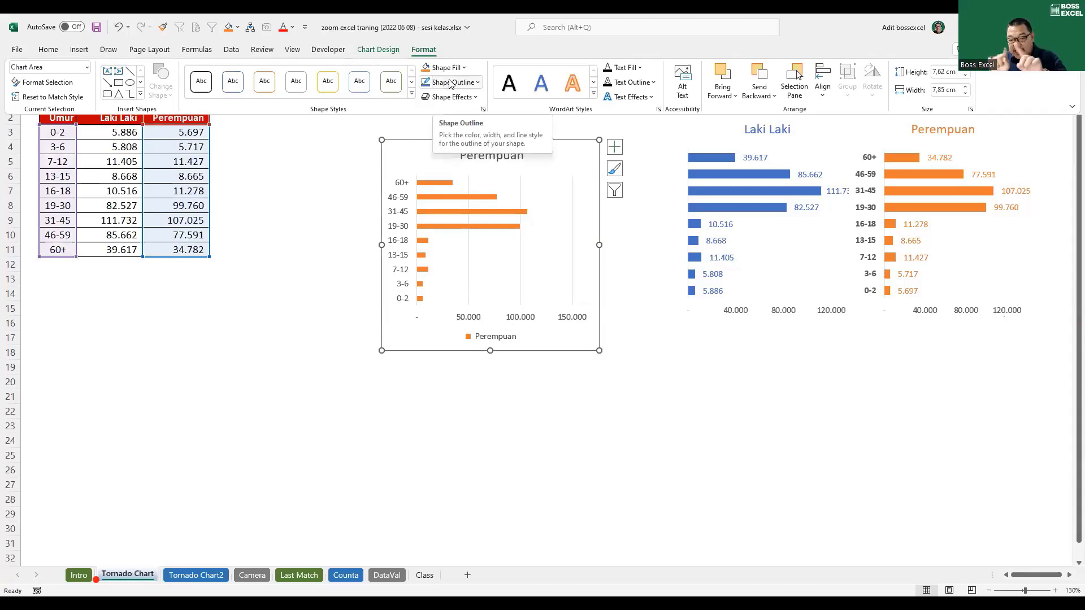
left_click(451, 84)
left_click(451, 83)
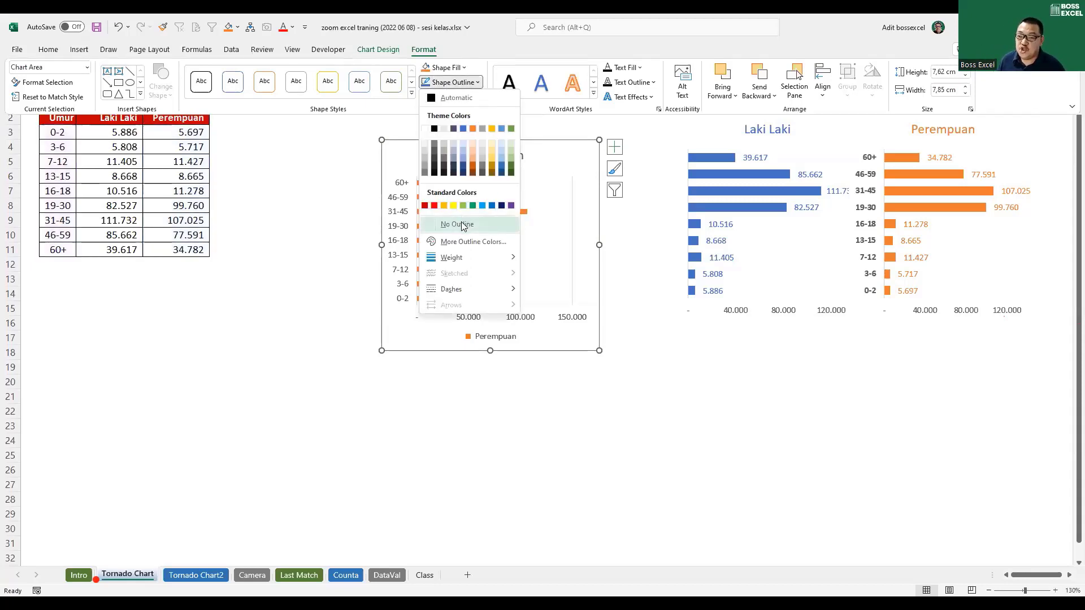
left_click(462, 226)
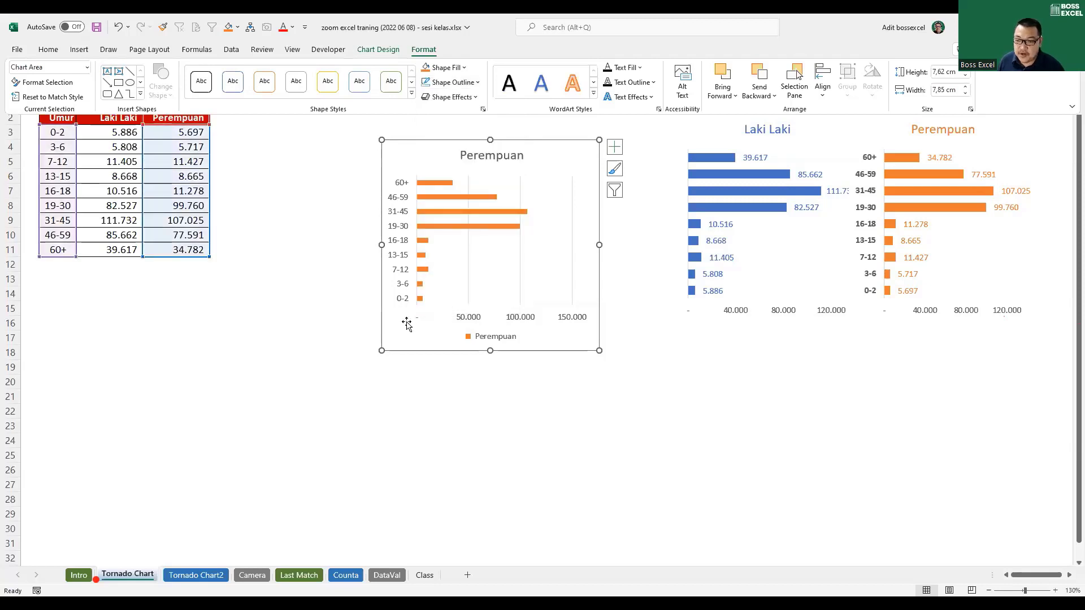
Step: Delete the vertical gridlines from the new Perempuan chart
left_click(430, 390)
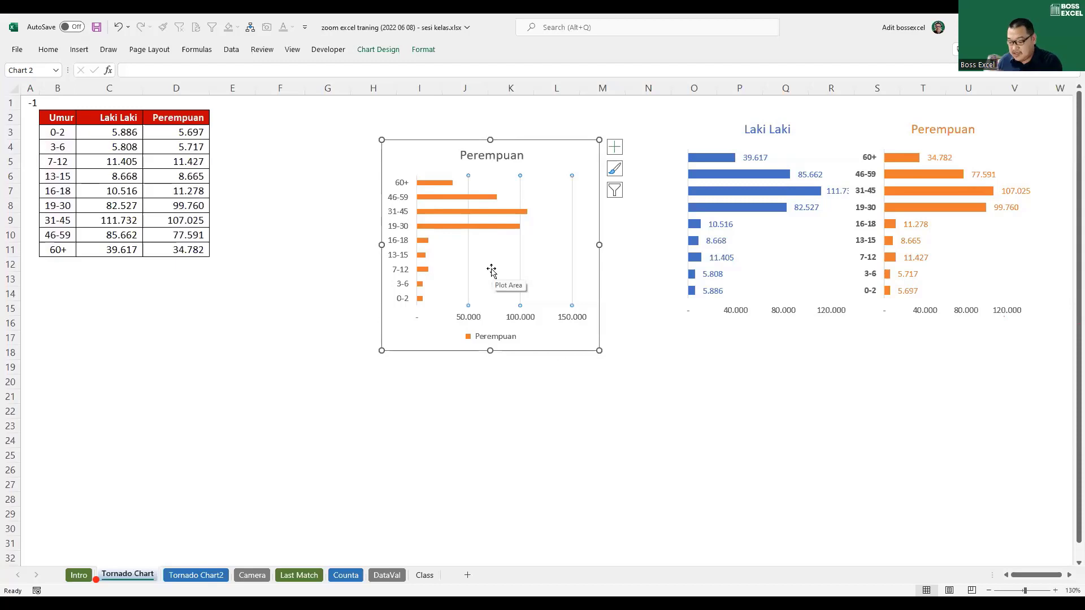
key("Delete")
left_click(464, 393)
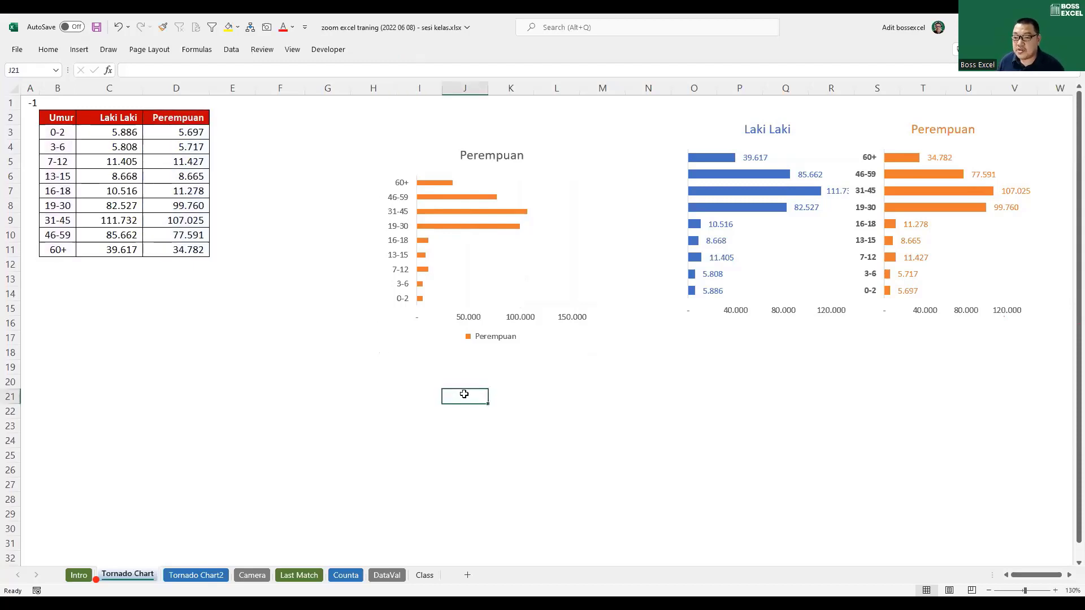
Step: Open the data series formatting options for the bars of the new Perempuan chart
right_click(427, 186)
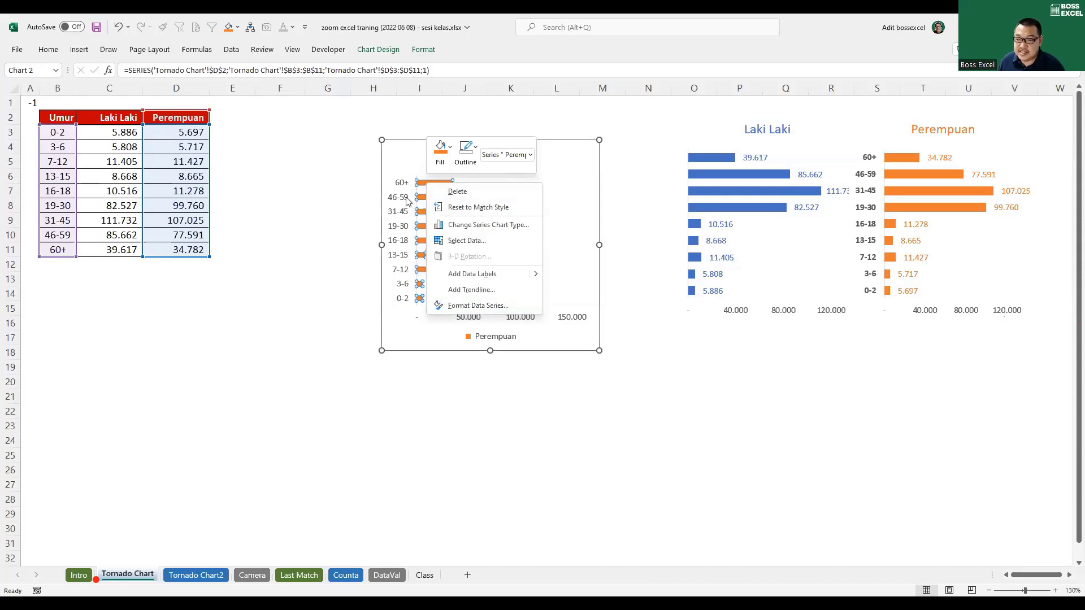
left_click(477, 306)
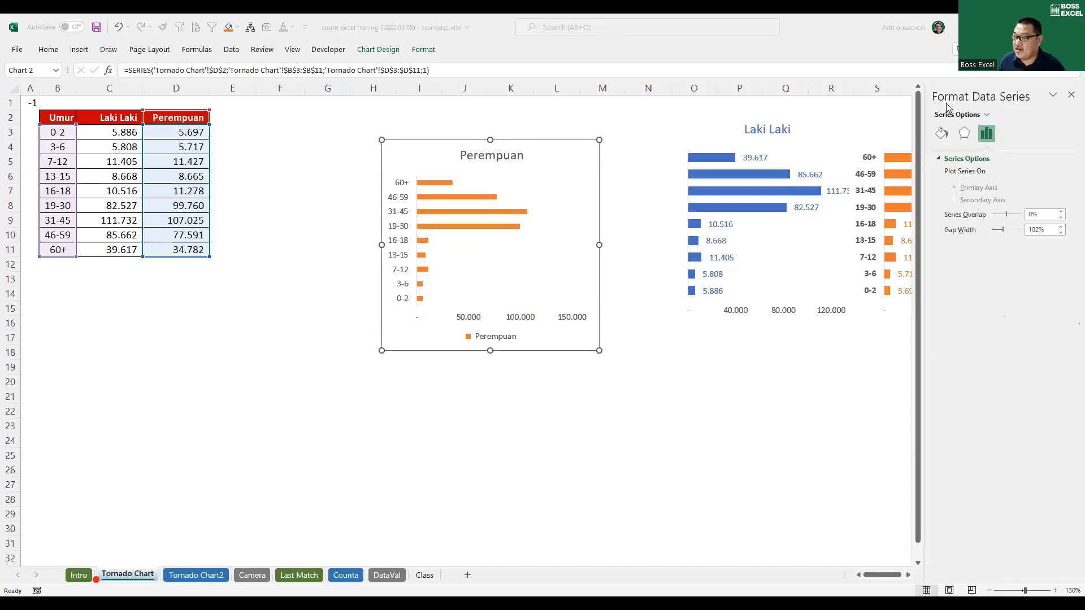
left_click(990, 96)
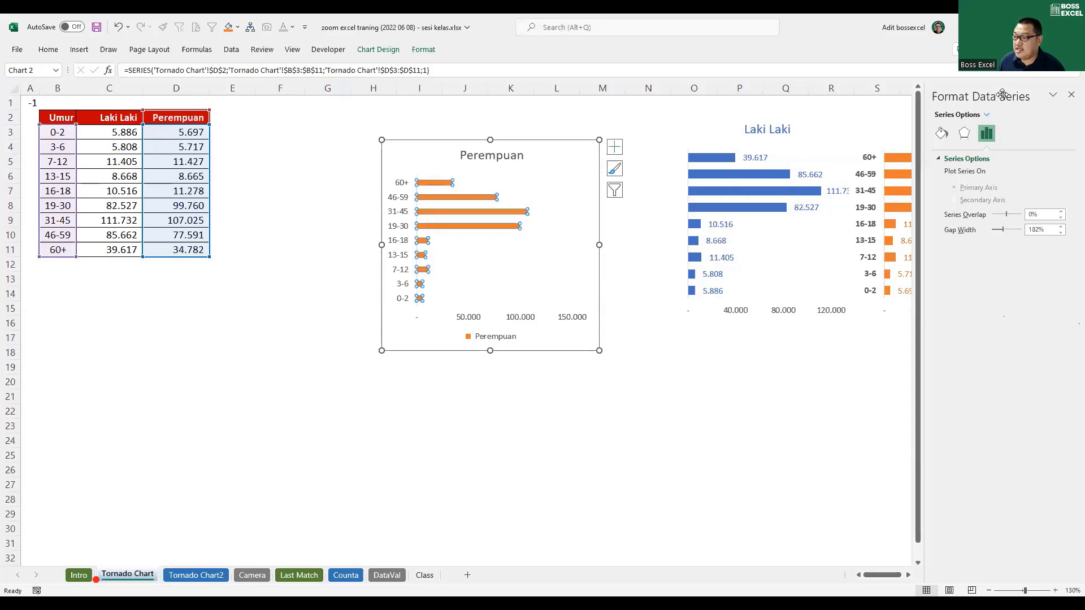
left_click(1071, 95)
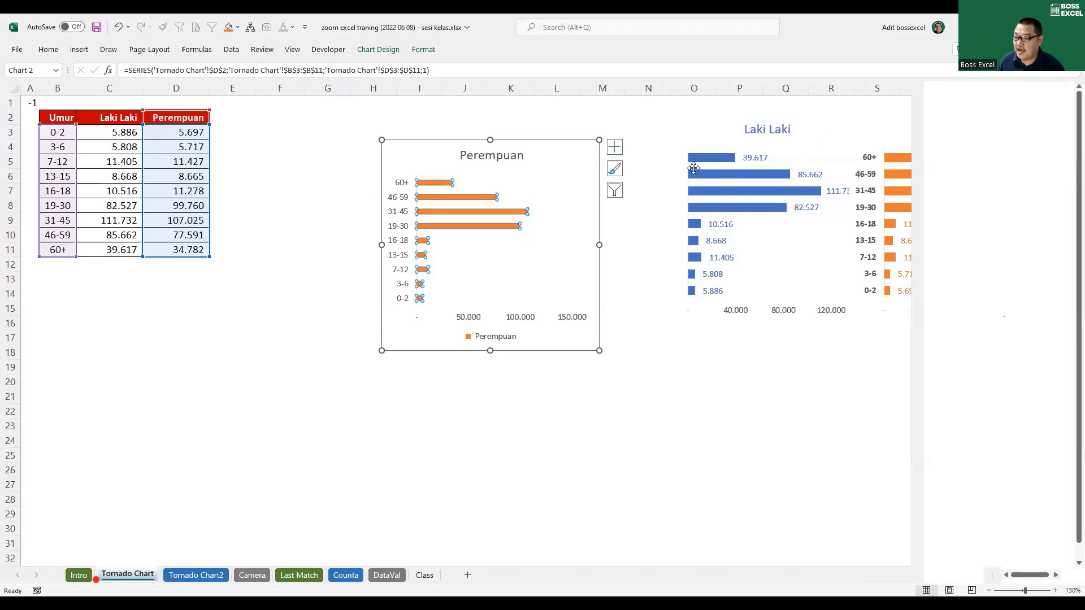
key("ctrl+1")
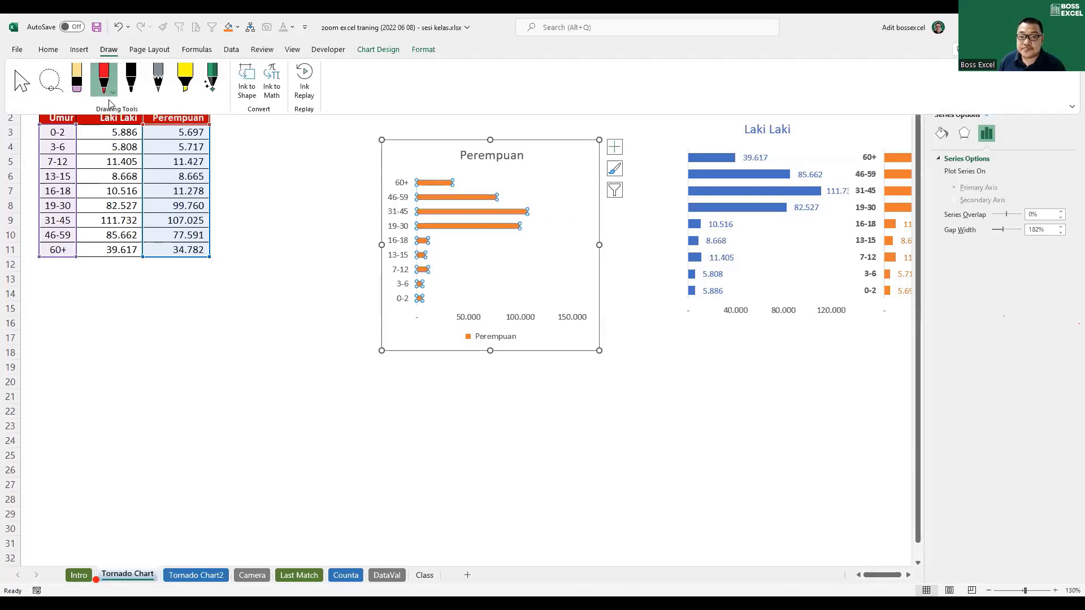
Step: Draw a red ink arrow pointing at the bars of the new Perempuan chart, and undo it
left_click(105, 85)
mouse_move(539, 125)
left_mouse_down()
mouse_move(512, 170)
mouse_move(461, 196)
left_mouse_up()
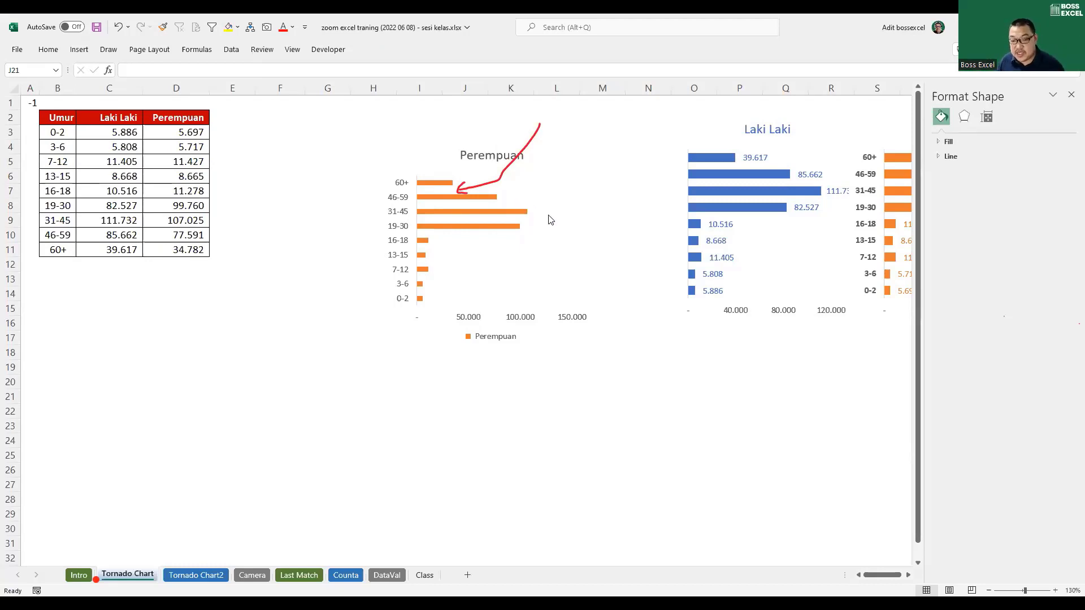
key("ctrl+z")
key("ctrl+z")
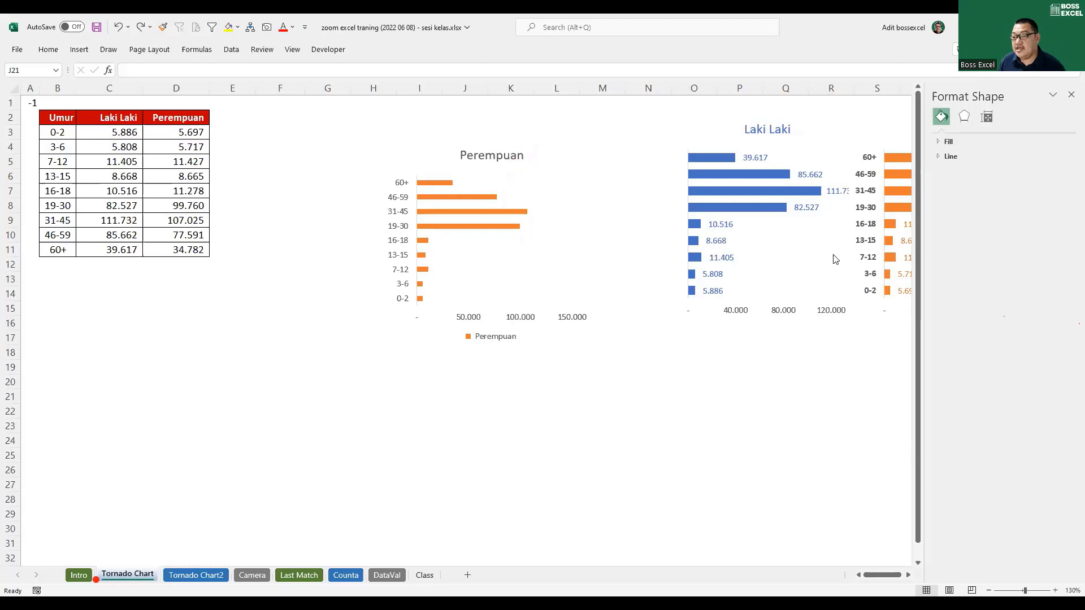
Step: Set the gap width of the new chart's Perempuan bars to 85% and make the age group axis labels bold
right_click(437, 199)
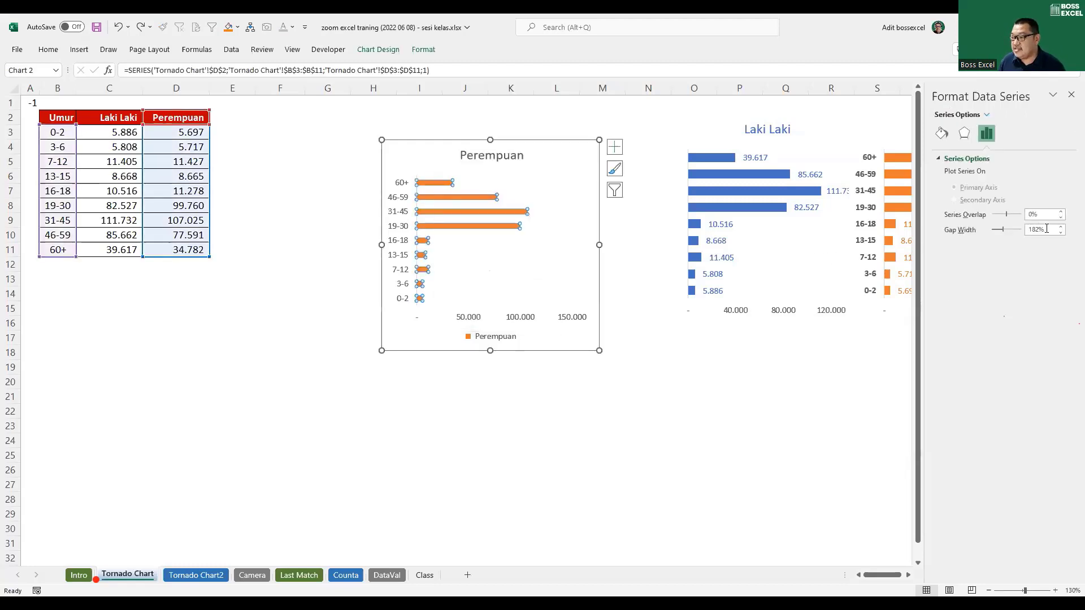
left_click_drag(1044, 230, 998, 234)
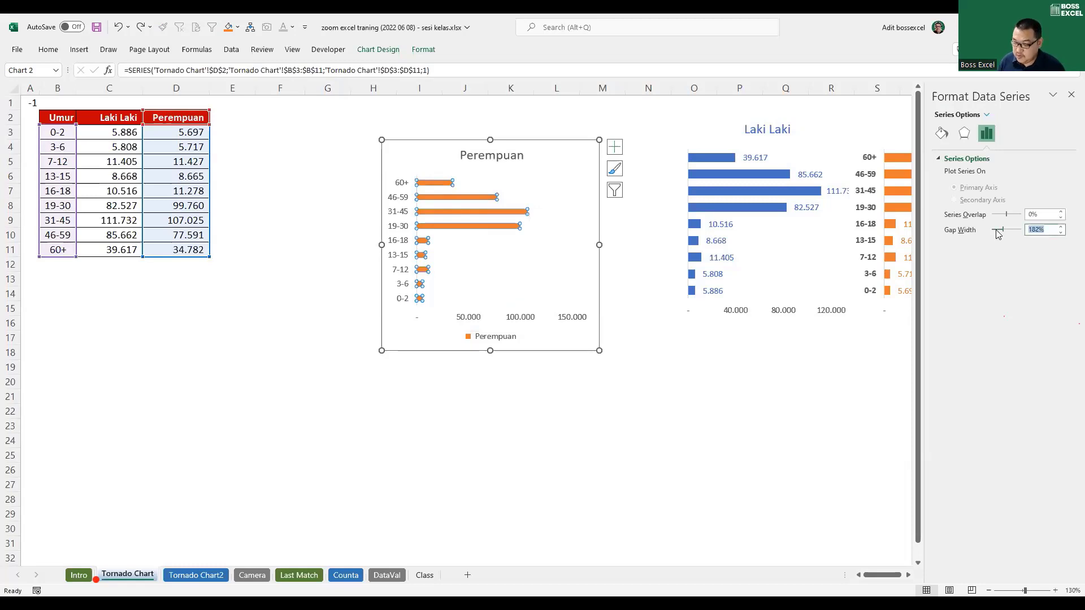
type("85")
key("Return")
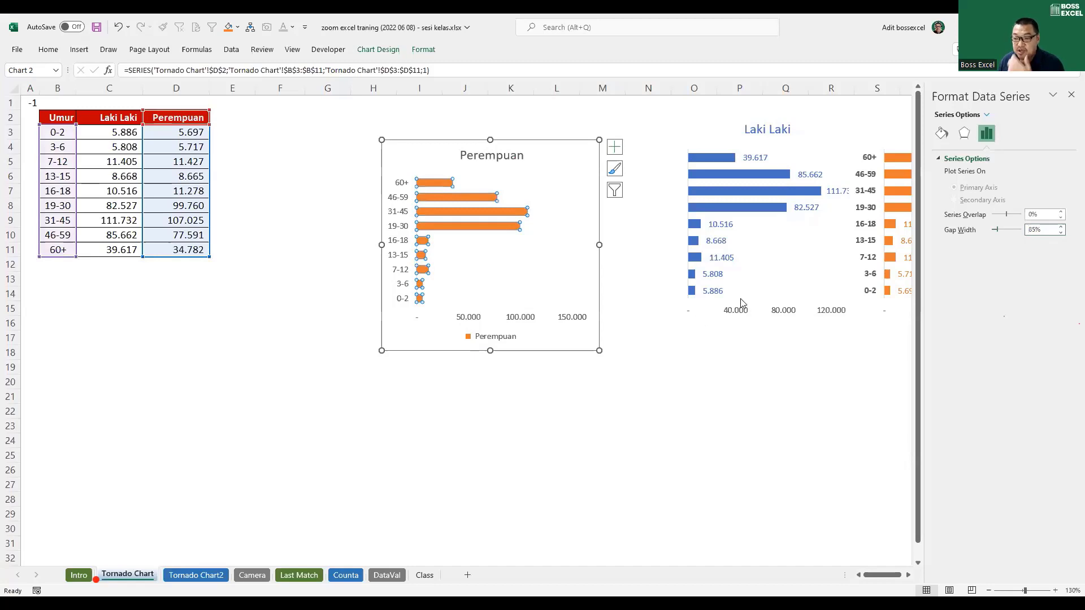
left_click(402, 229)
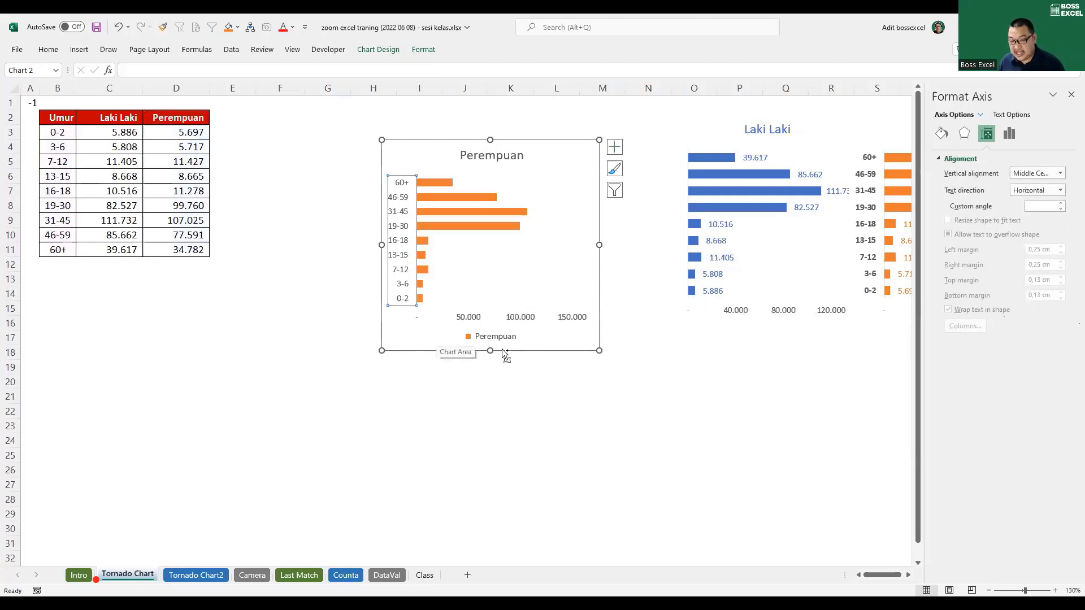
key("ctrl+b")
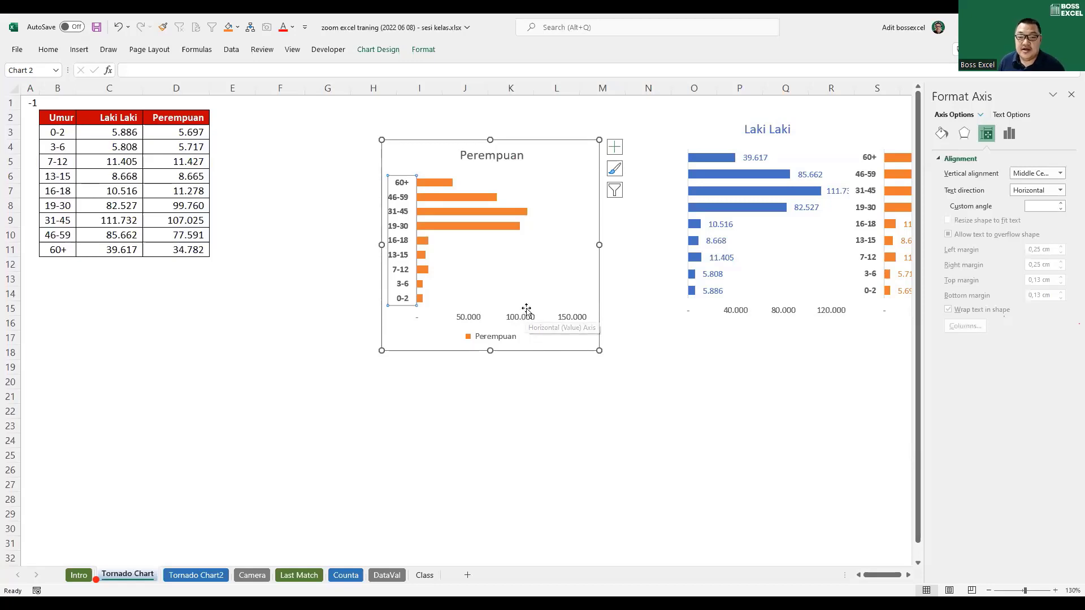
Step: Add data labels to the new chart's Perempuan bars and move the chart up so its upper edge sits at row 2
right_click(514, 226)
left_click(559, 317)
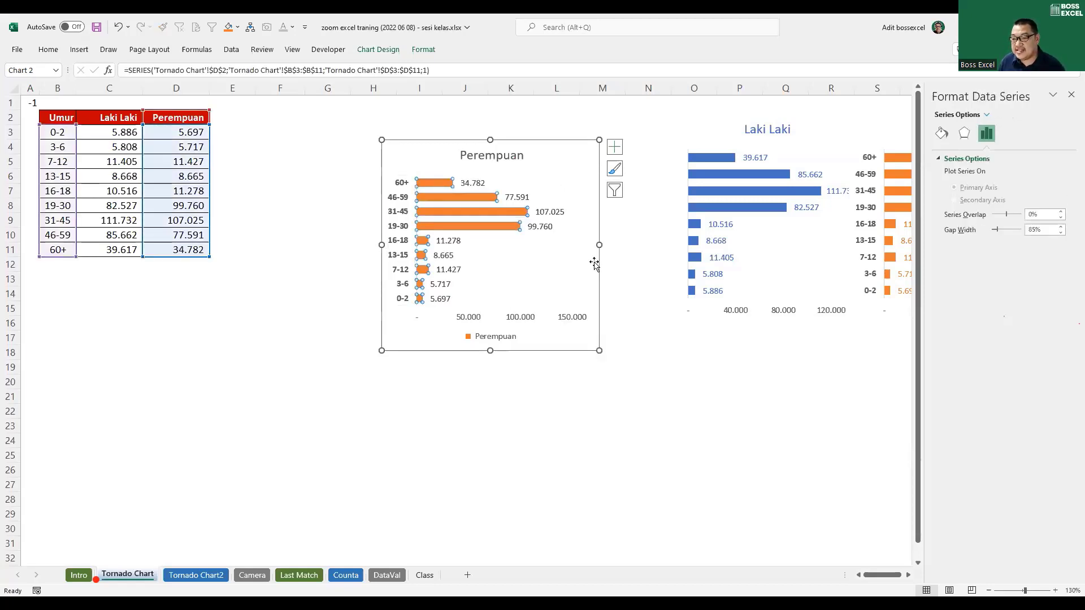
left_click(543, 227)
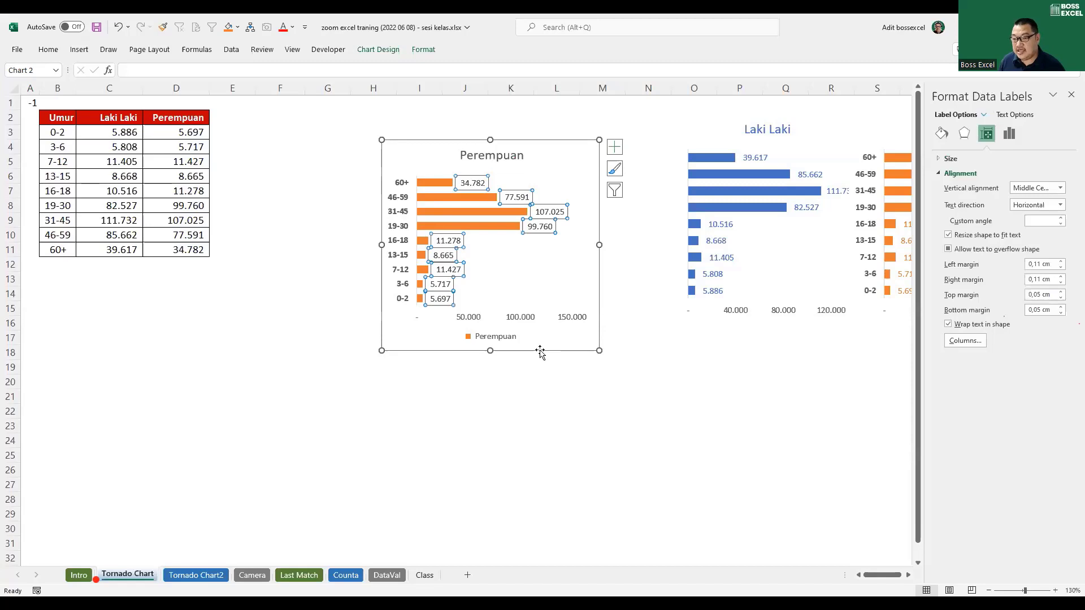
left_click_drag(544, 331, 556, 323)
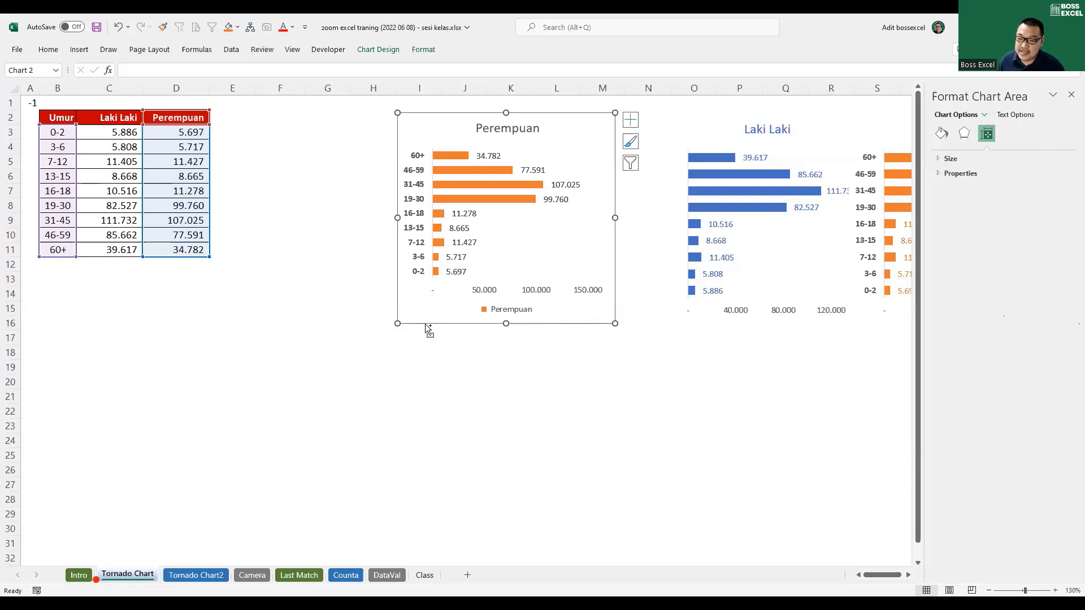
Step: Try to place a copy of the new Perempuan chart lower down and overlapping the original, and undo the copy
key("ctrl")
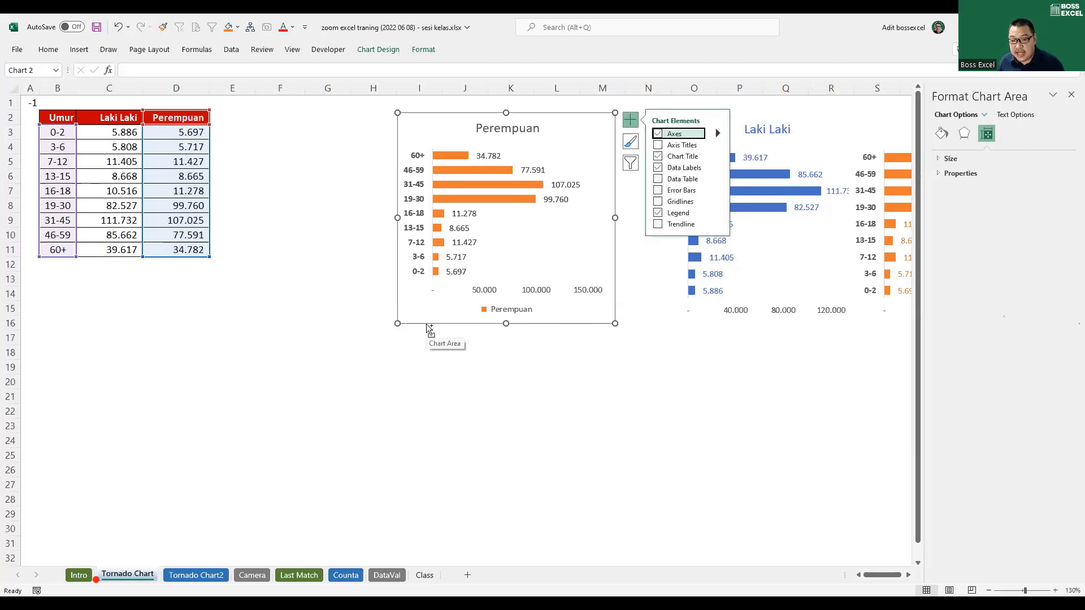
left_click_drag(426, 324, 296, 411)
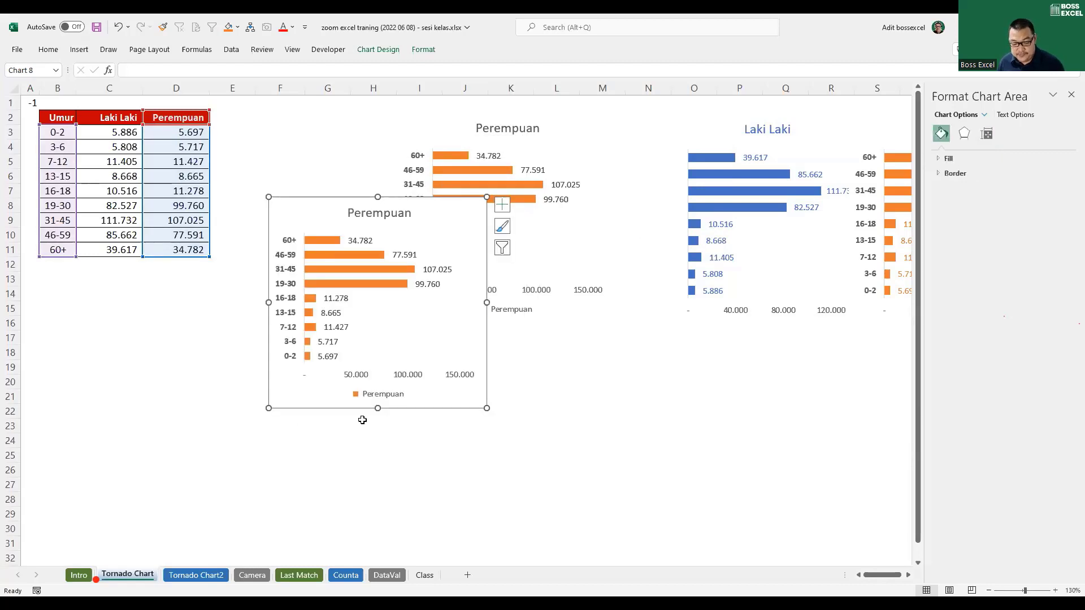
key("ctrl+z")
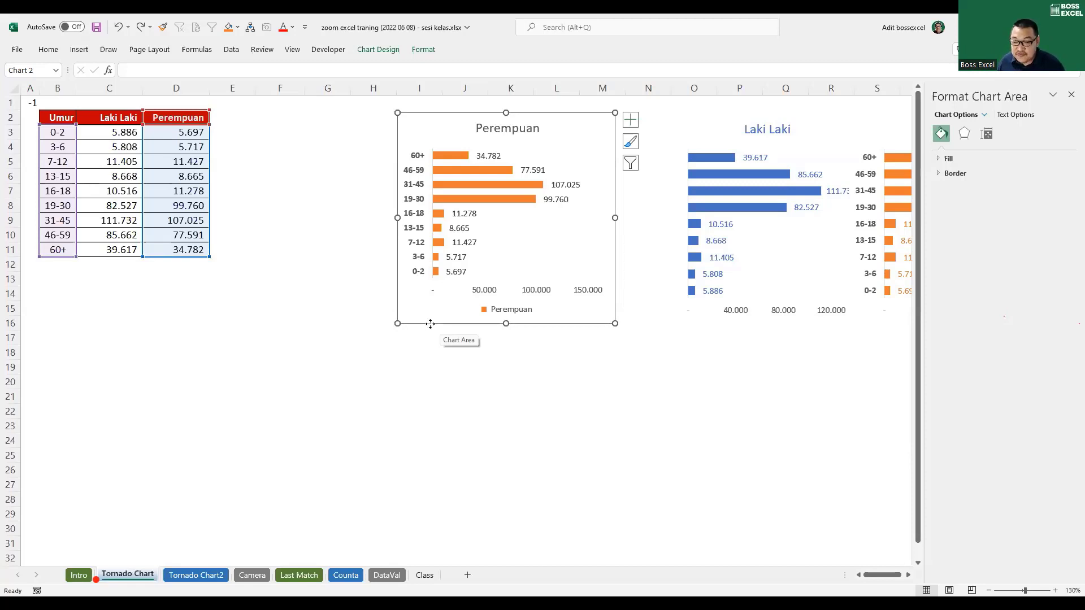
Step: Duplicate the new Perempuan chart level with the original, placing the copy between the table and the original
left_click_drag(431, 326, 259, 297)
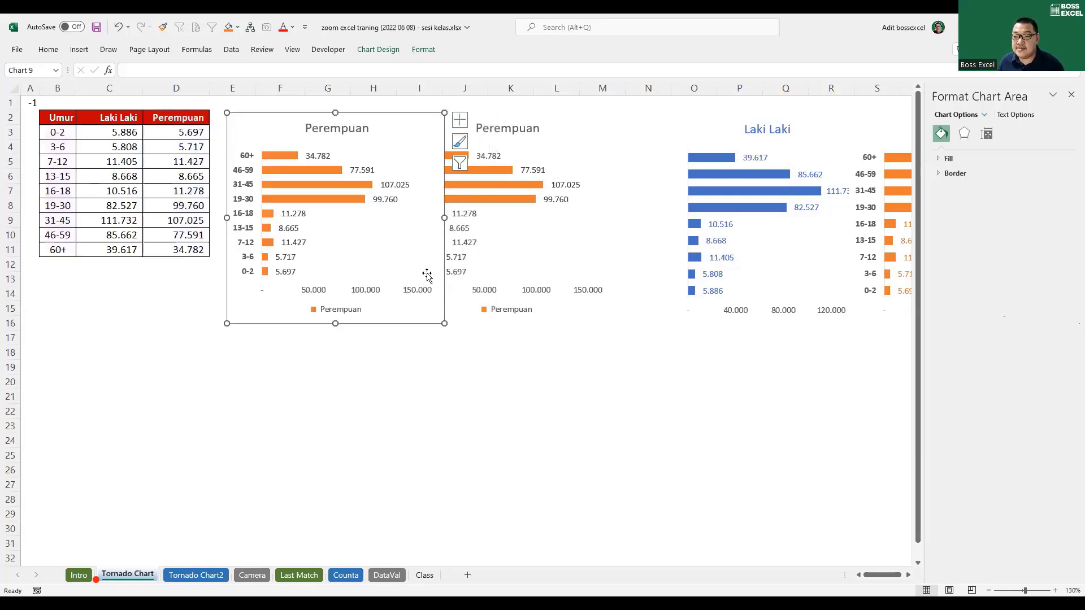
left_click(460, 308)
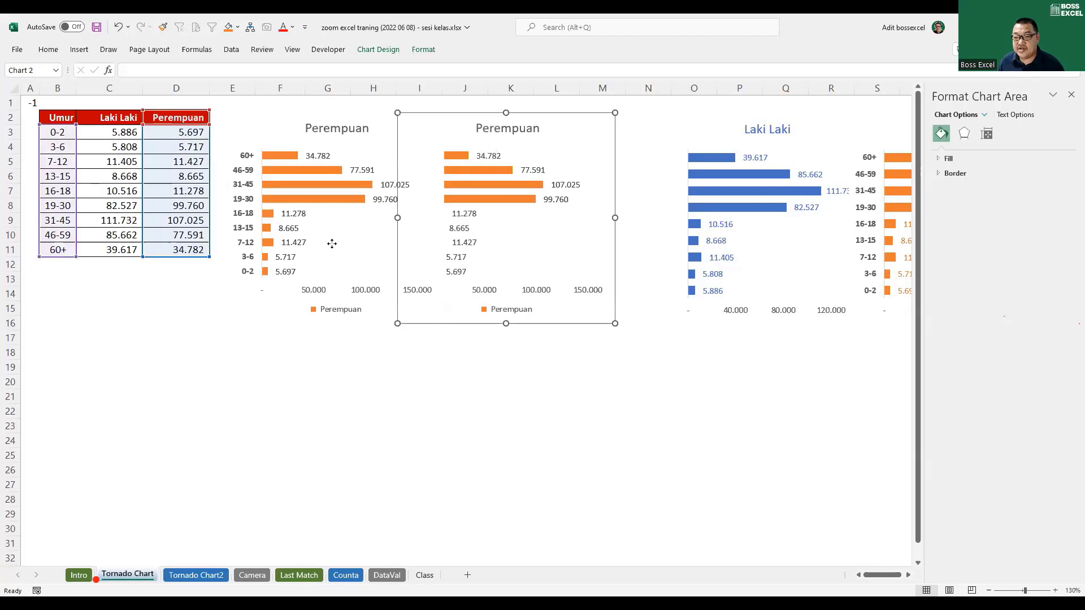
Step: Switch the chart copy beside the table from the Perempuan values to the Laki Laki values in C3:C11
left_click(331, 243)
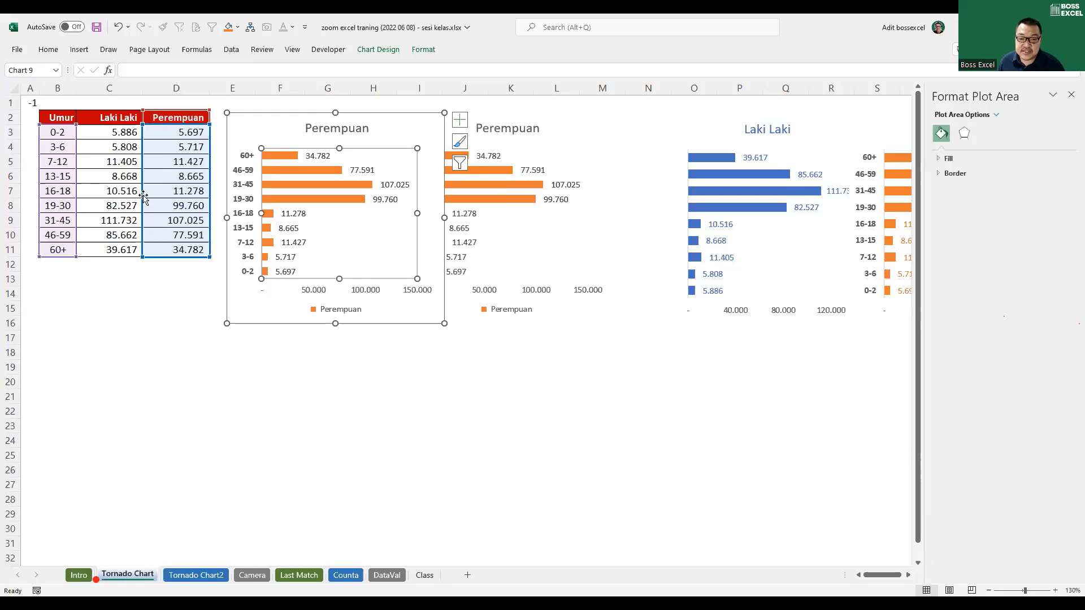
left_click_drag(144, 195, 114, 196)
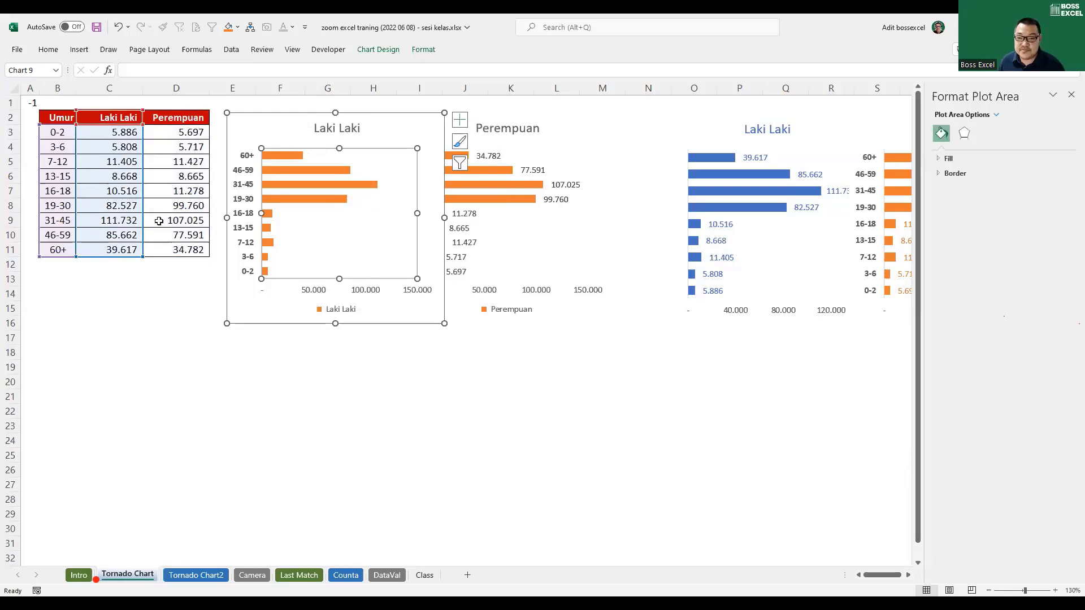
left_click(430, 369)
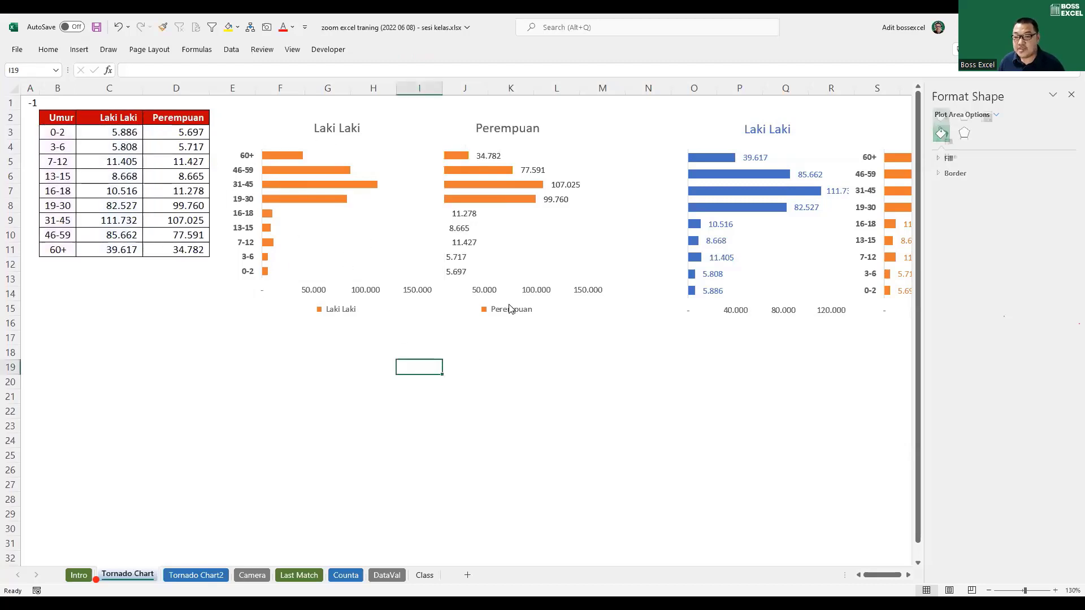
Step: Move the Perempuan chart further from the table, level with the Laki Laki chart, so its age group labels are uncovered
left_click(540, 298)
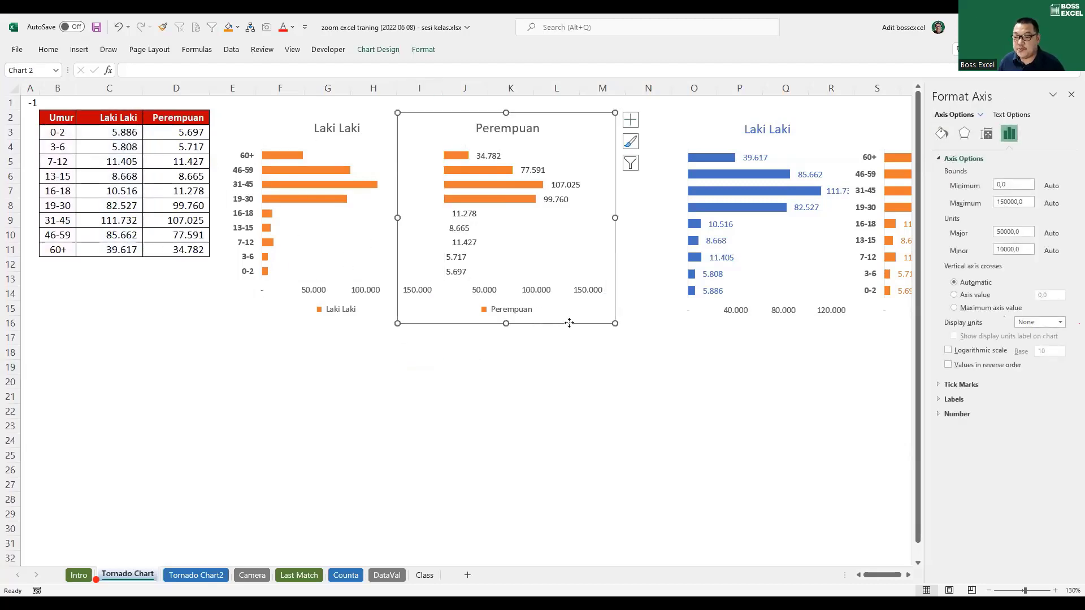
left_click(609, 321)
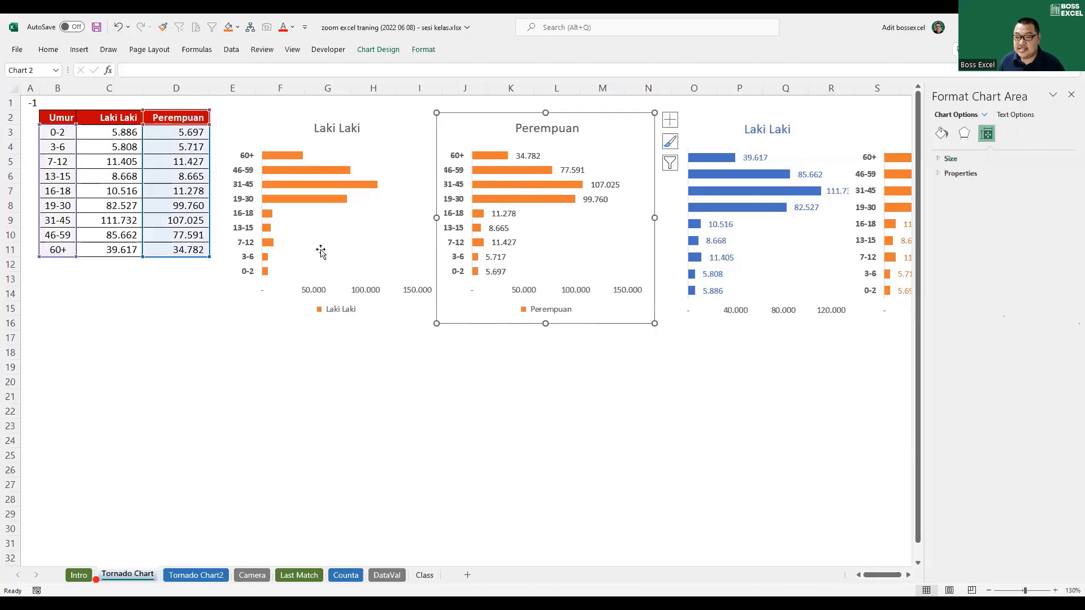
left_click(338, 283)
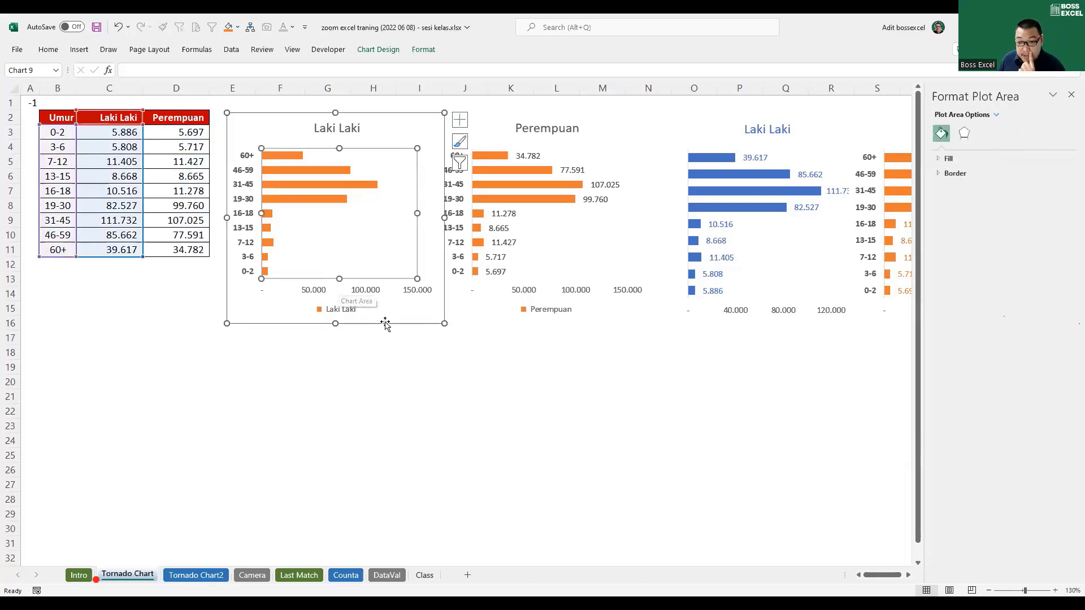
left_click(252, 187)
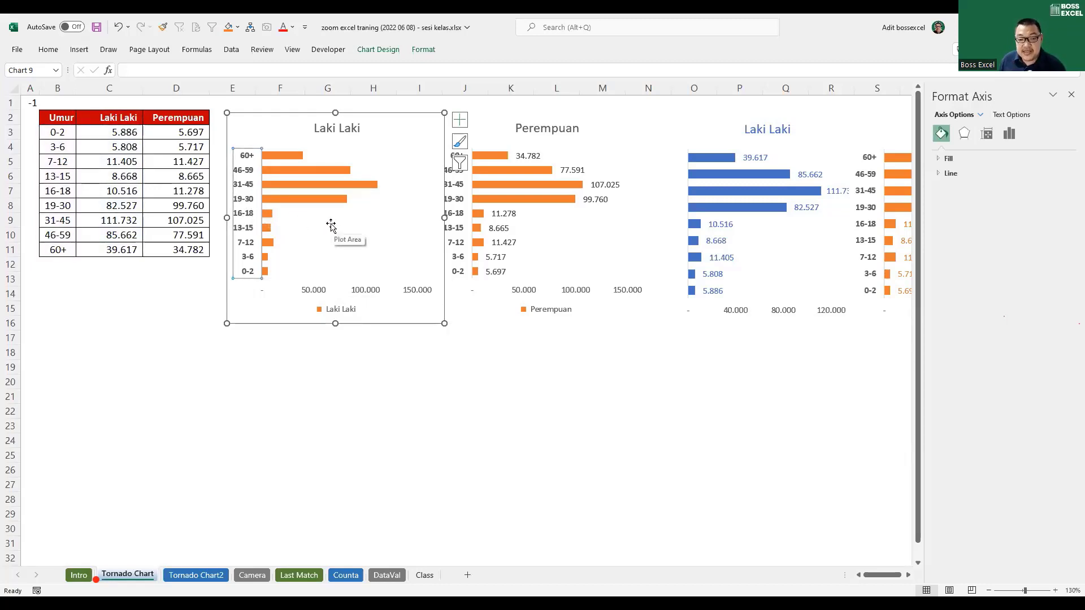
right_click(310, 201)
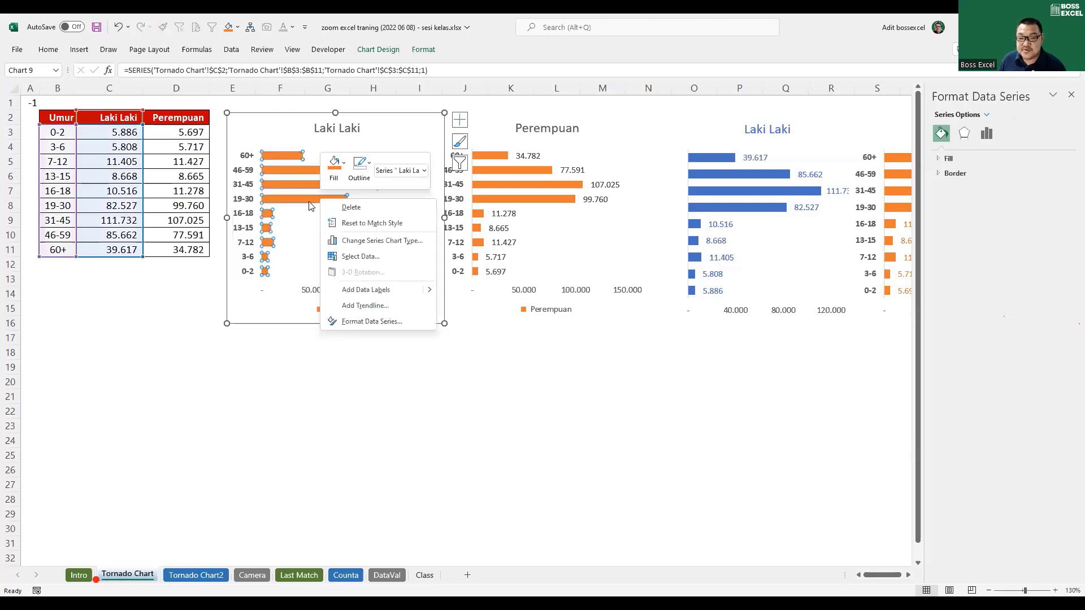
left_click(39, 166)
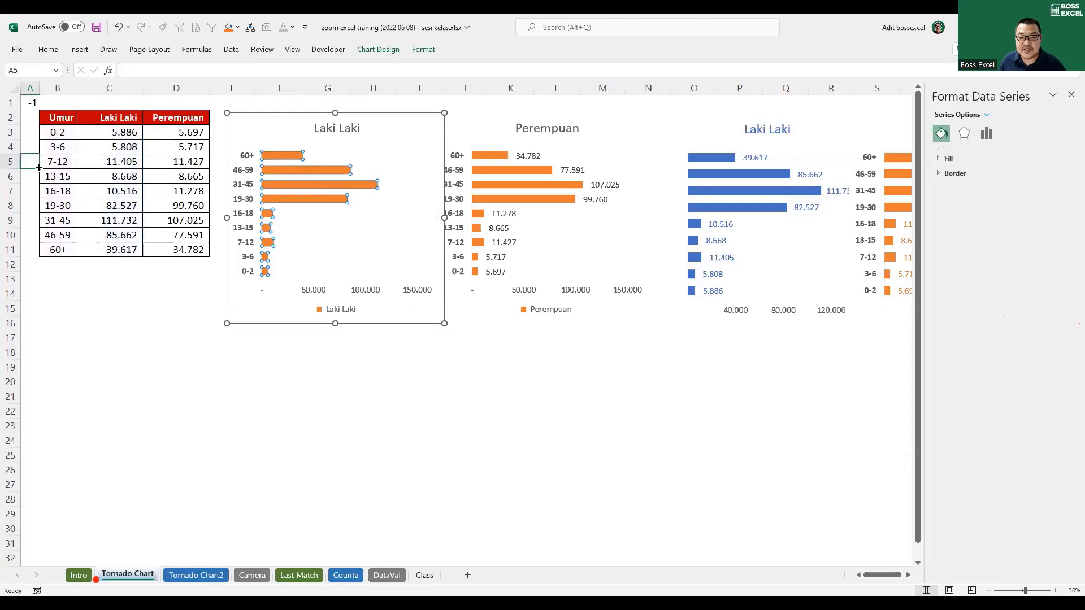
right_click(309, 200)
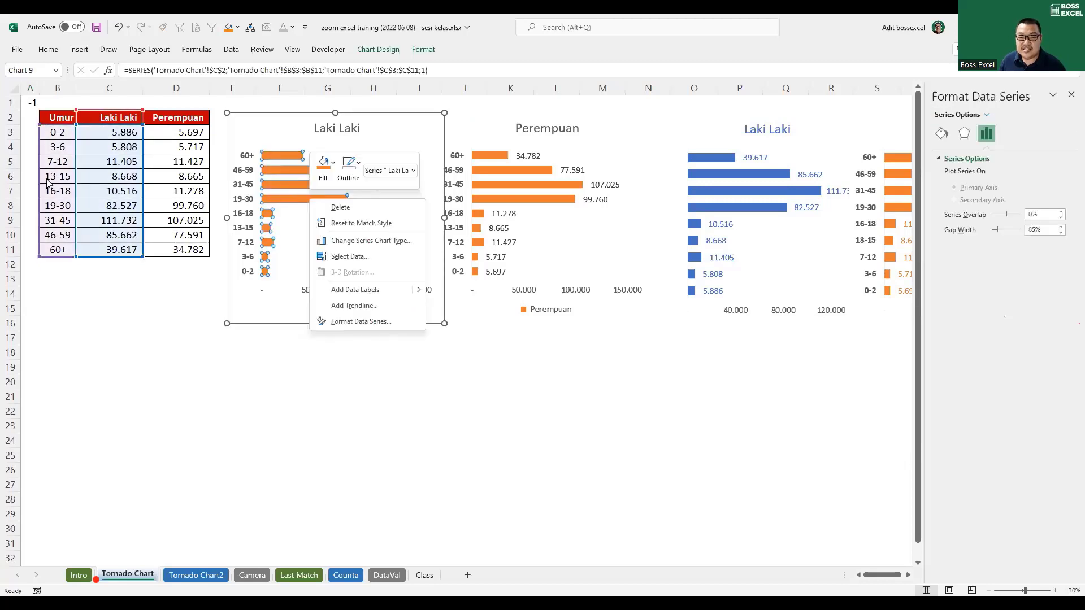
key("Escape")
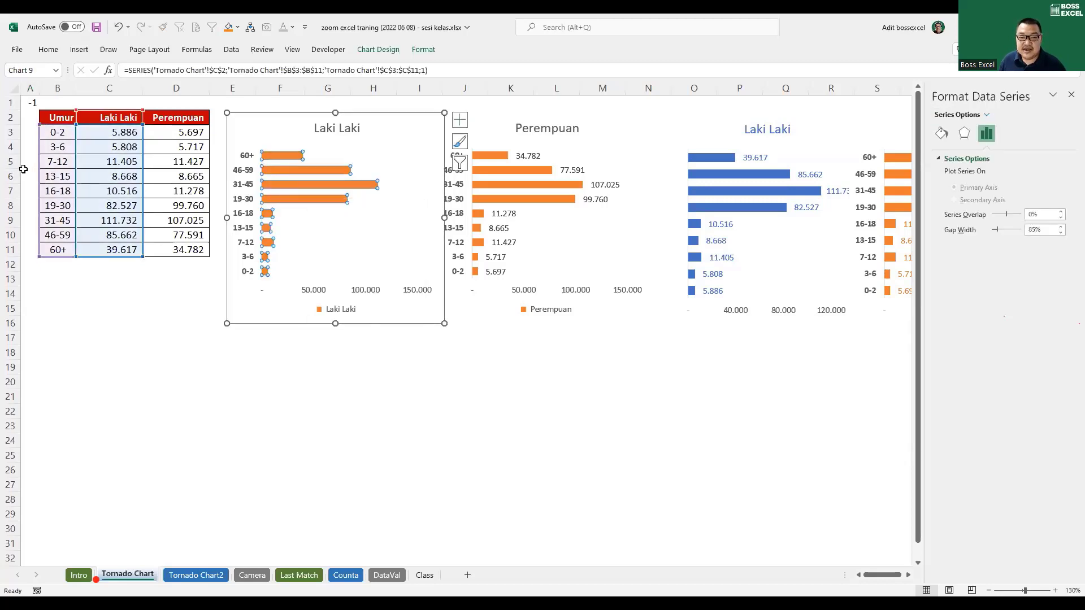
left_click(287, 208)
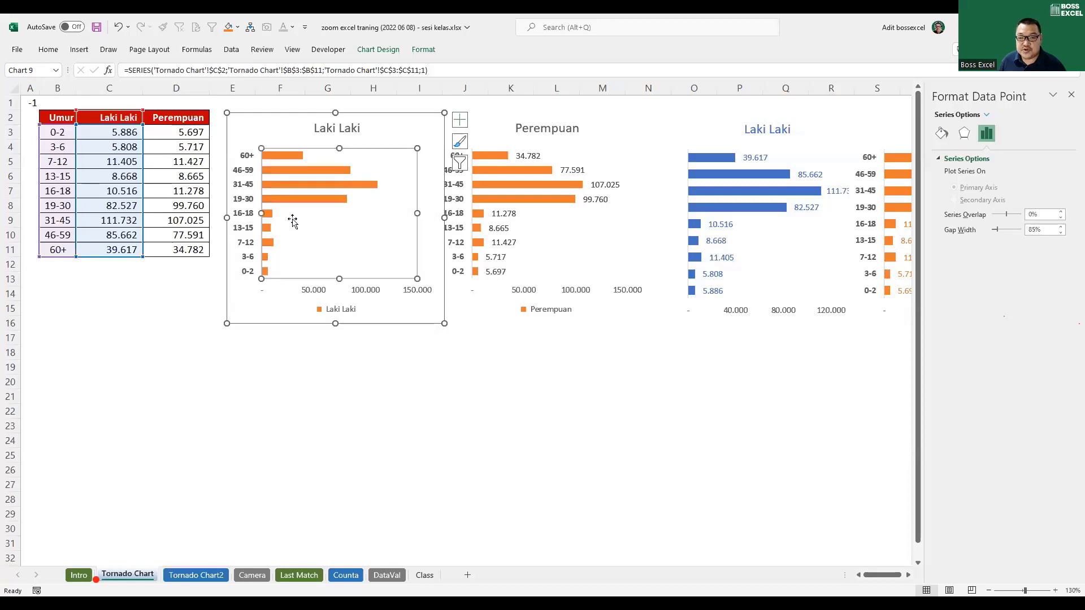
Step: Try to shift the new Laki Laki chart's age group label range to the blank cells A3:A11, and undo the change
left_click(269, 218)
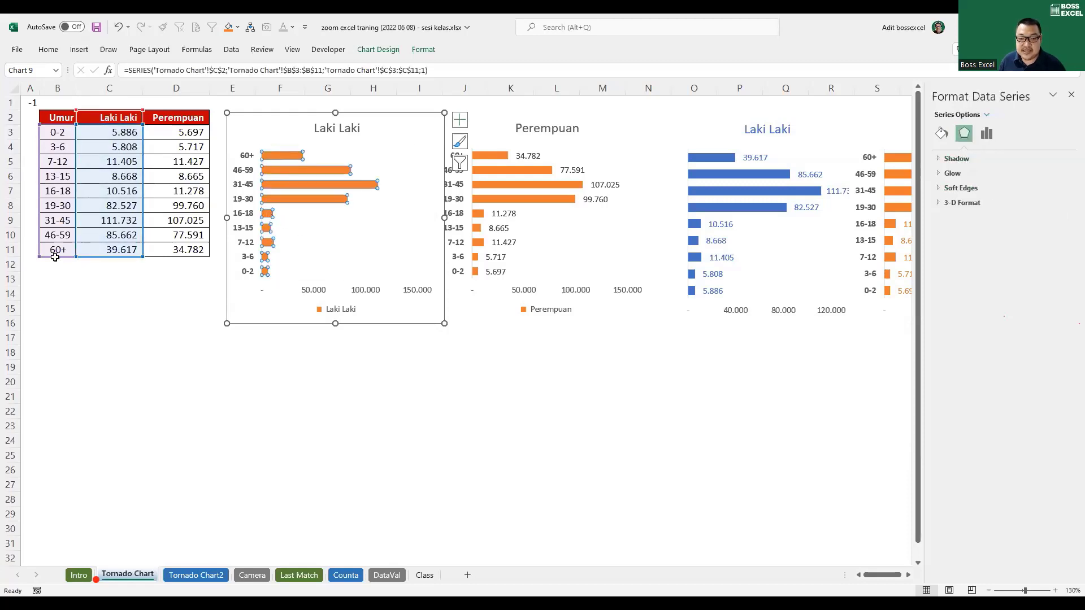
left_click_drag(55, 258, 22, 258)
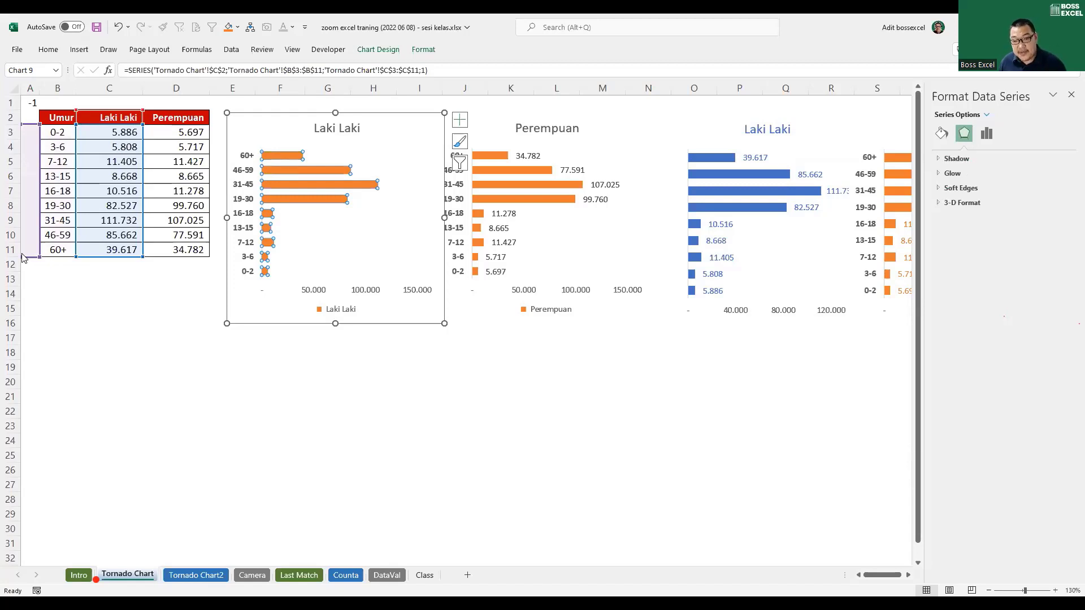
left_click(280, 383)
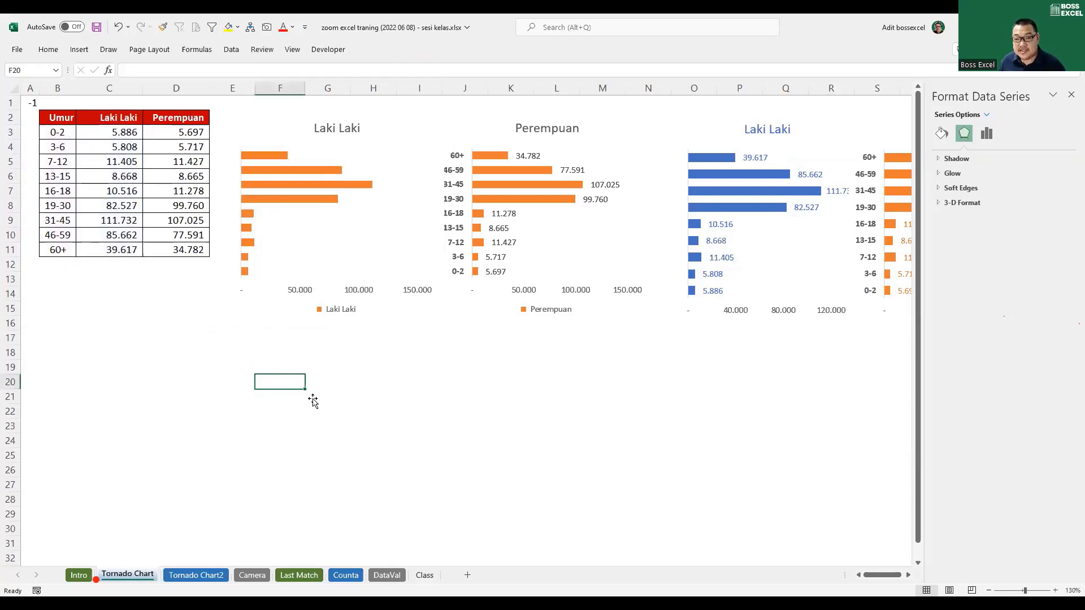
left_click(305, 257)
left_click(235, 195)
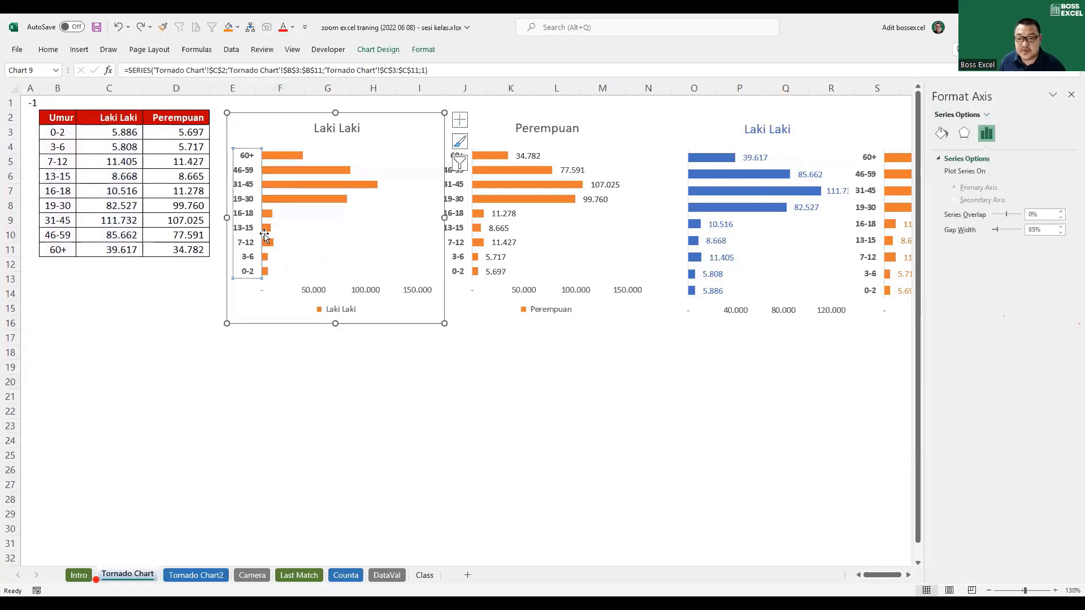
left_click(268, 408)
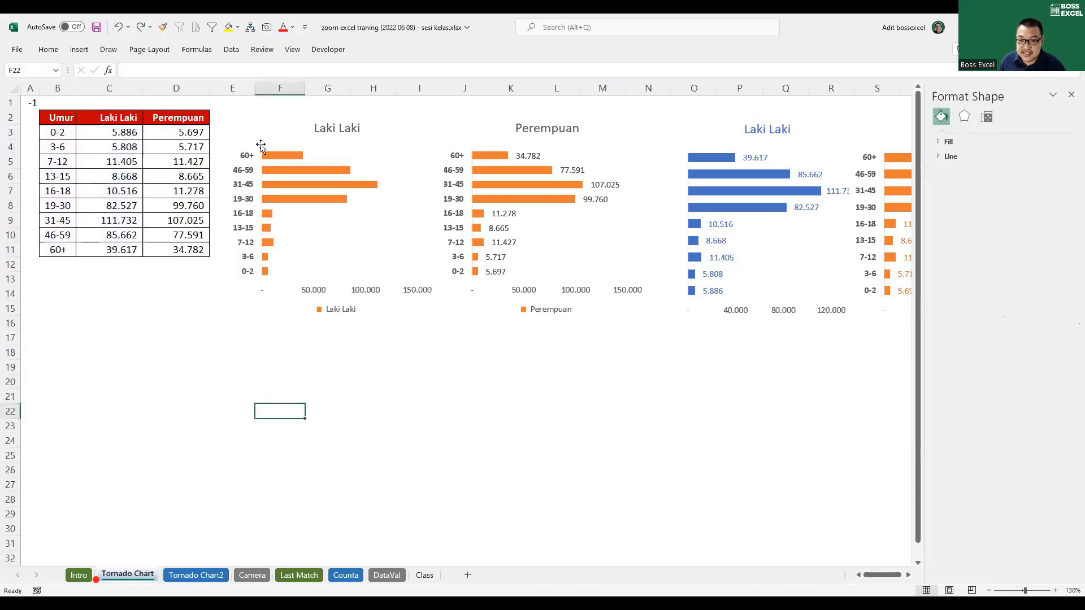
Step: Delete the vertical age group axis of the new Laki Laki chart and undo the deletion
left_click(245, 195)
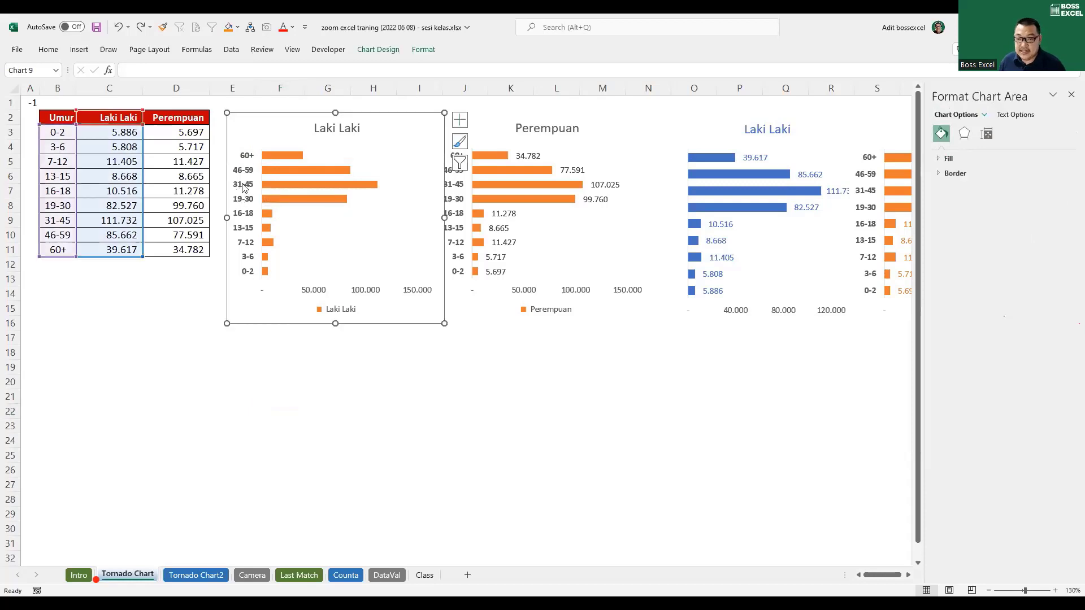
left_click(246, 194)
key("Delete")
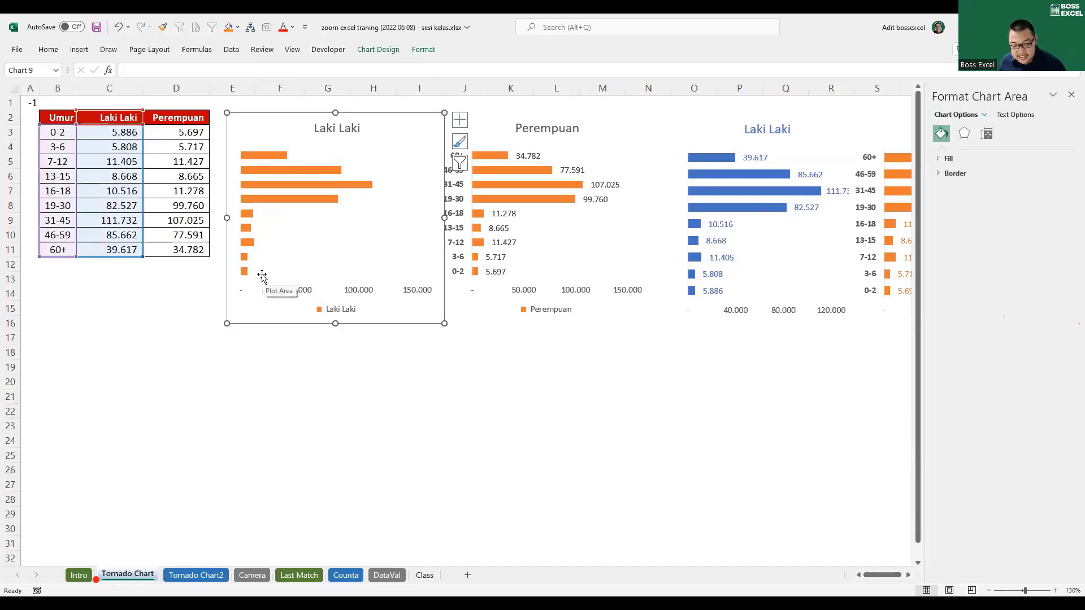
key("ctrl+z")
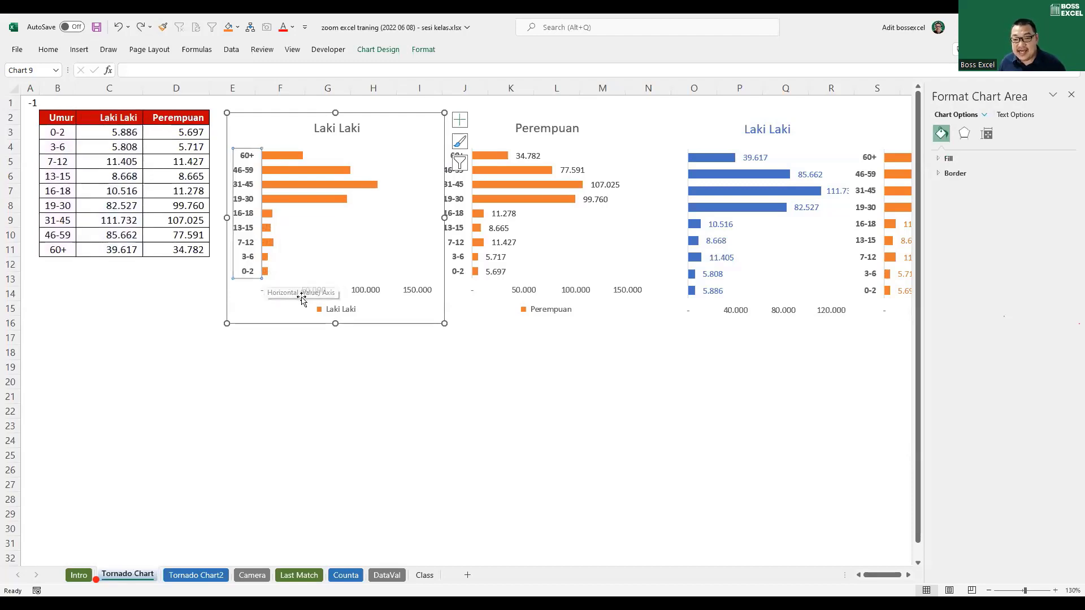
Step: Hide the new Laki Laki chart's age group labels by moving its category range from the Umur column to the blank cells A3:A11
left_click(269, 213)
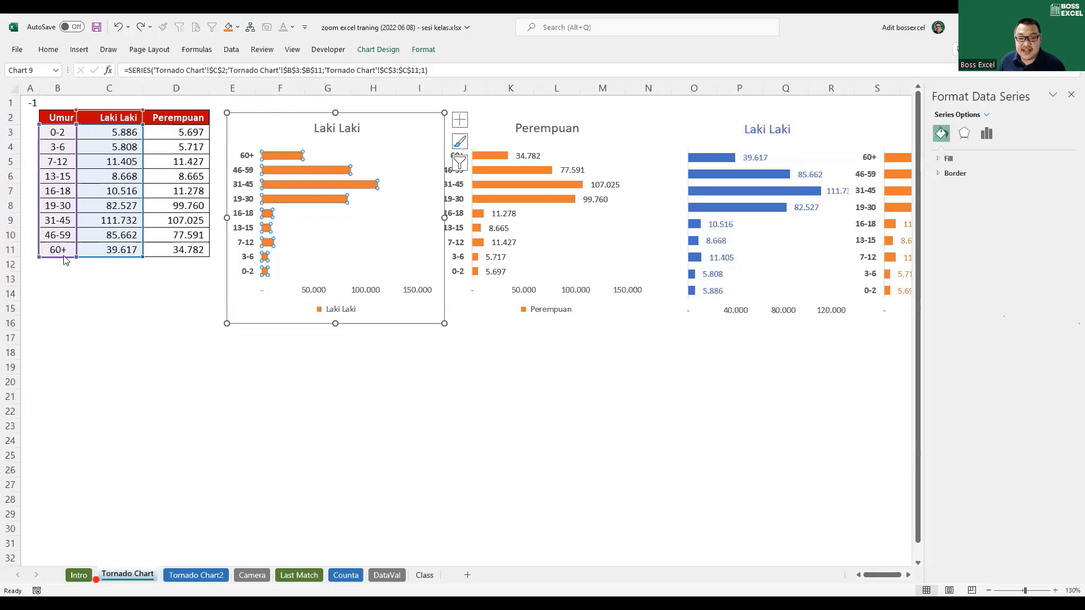
left_click_drag(65, 257, 33, 257)
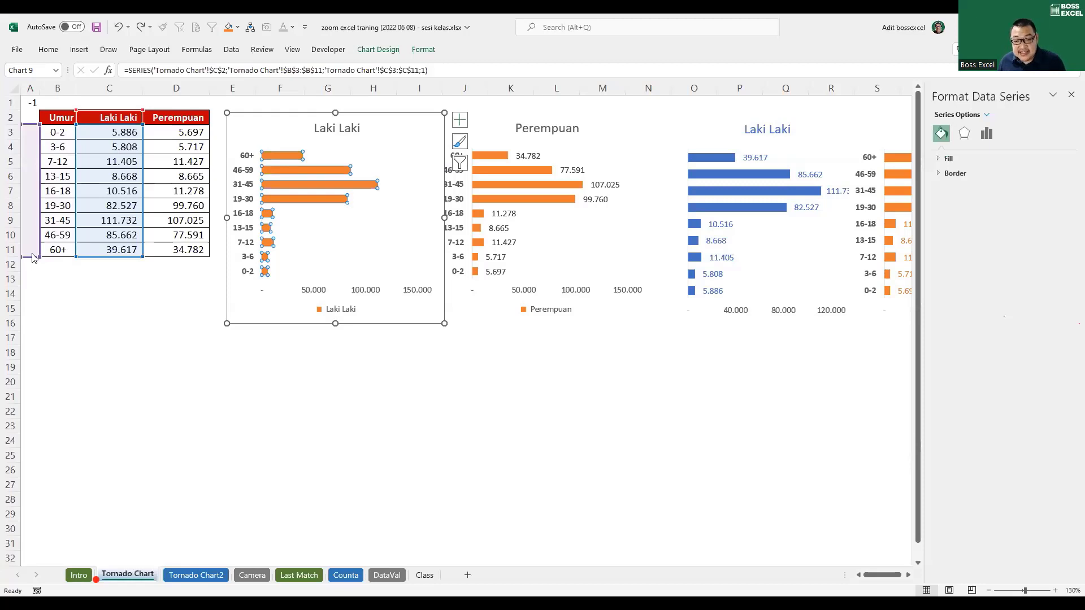
left_click_drag(33, 258, 32, 258)
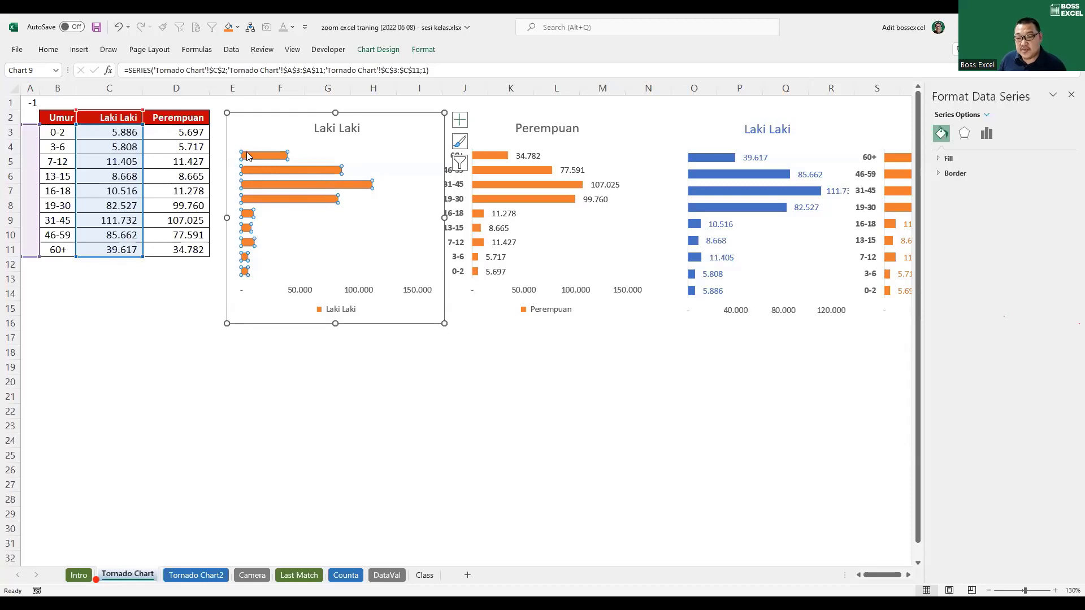
mouse_move(318, 199)
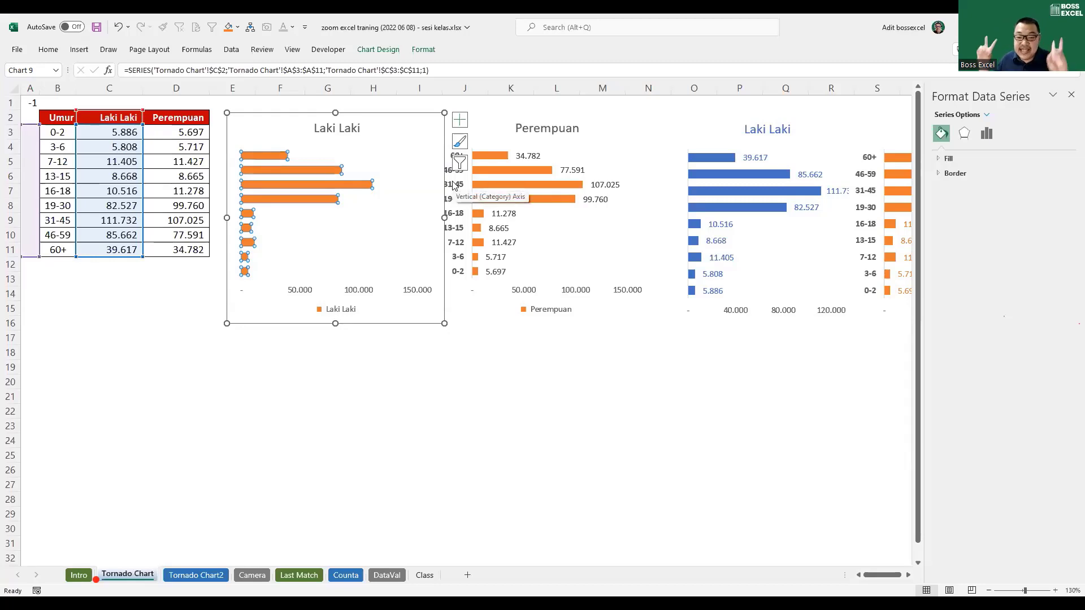
key("Escape")
key("Escape")
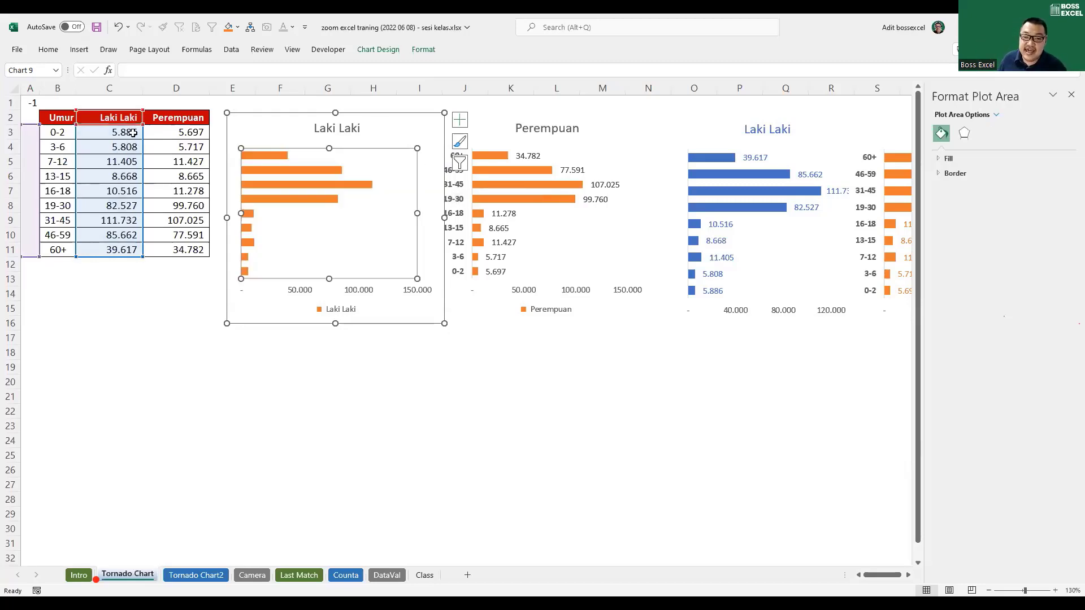
left_click(174, 312)
Step: Try to make the Laki Laki value in C3 negative by inserting -1 before the number, and undo the edit
left_click(124, 133)
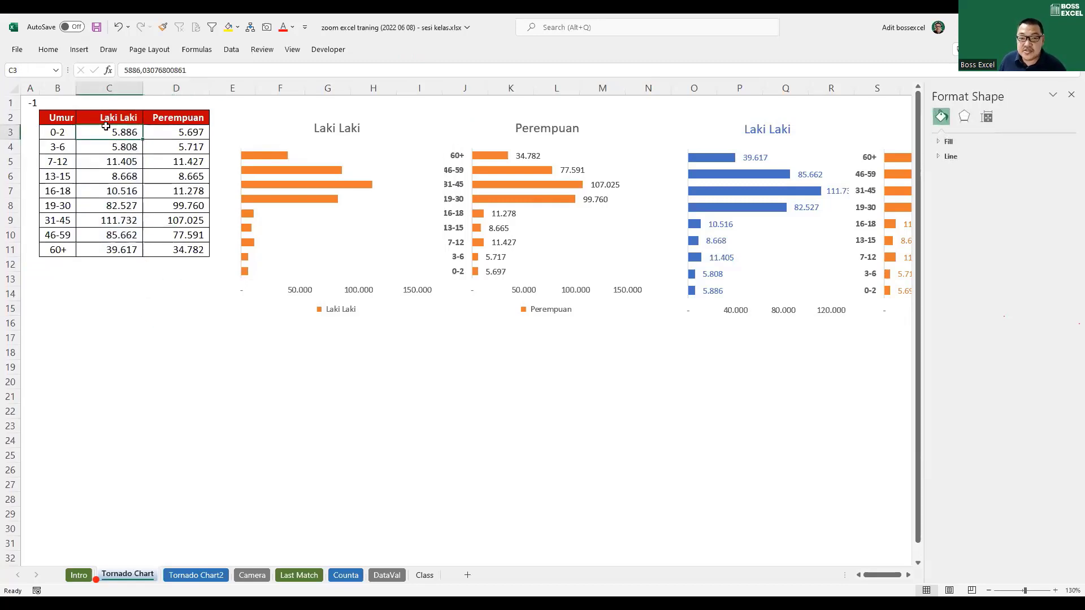
left_click(121, 73)
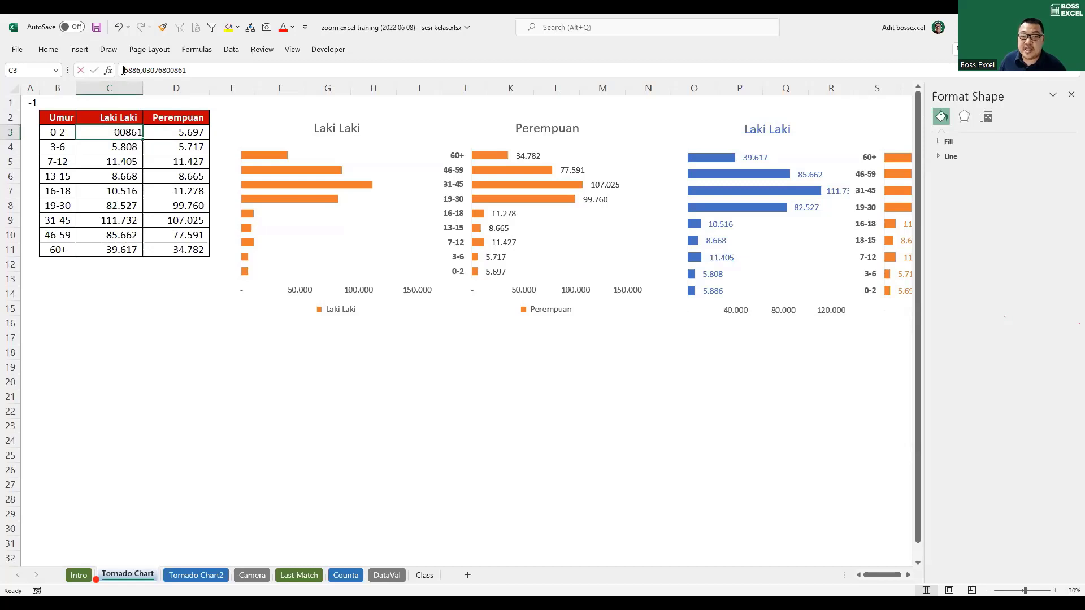
type("-1")
key("Return")
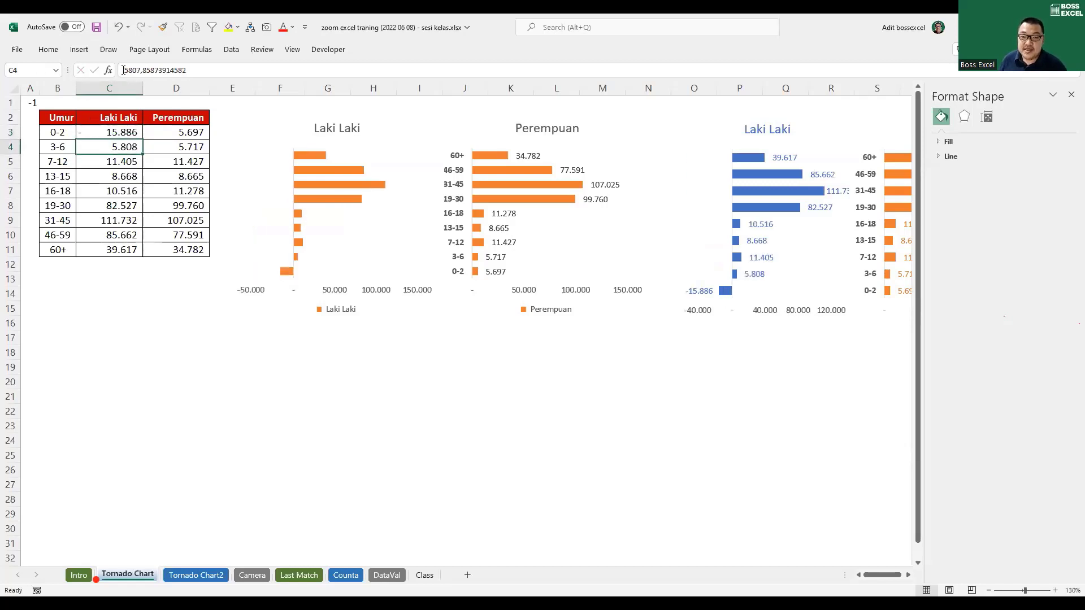
key("ctrl+z")
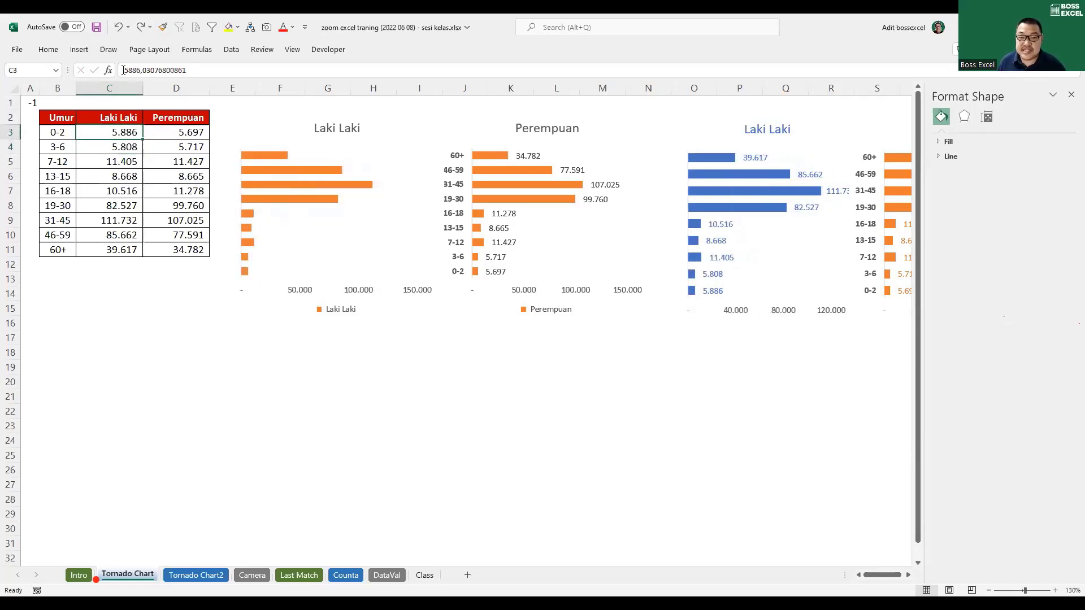
Step: Multiply the Laki Laki values in C3:C11 by the -1 copied from A1, using Paste Special with Formulas and Multiply
left_click(35, 104)
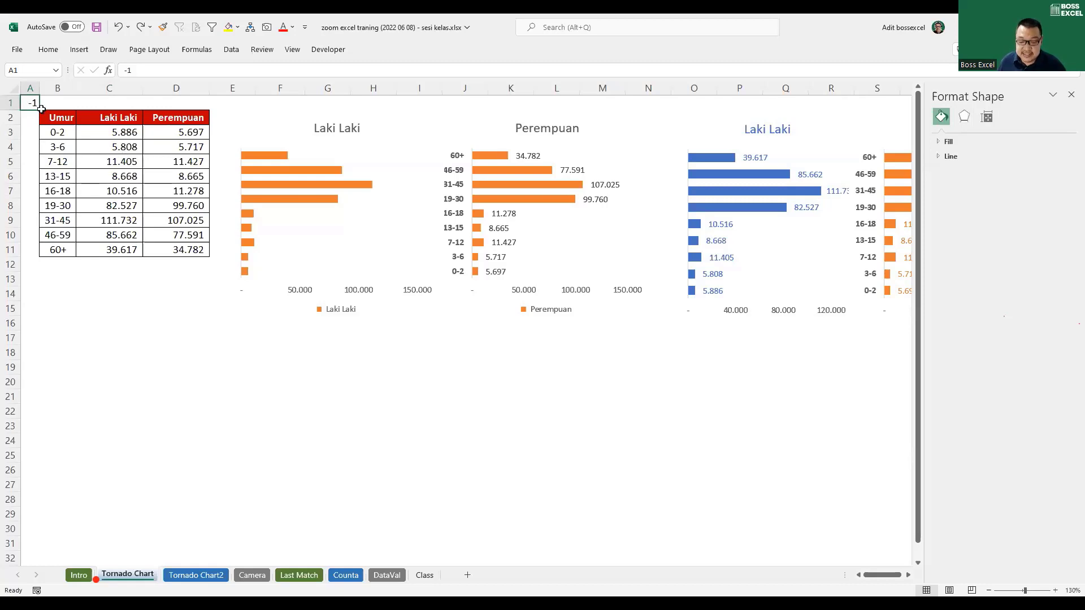
key("ctrl+c")
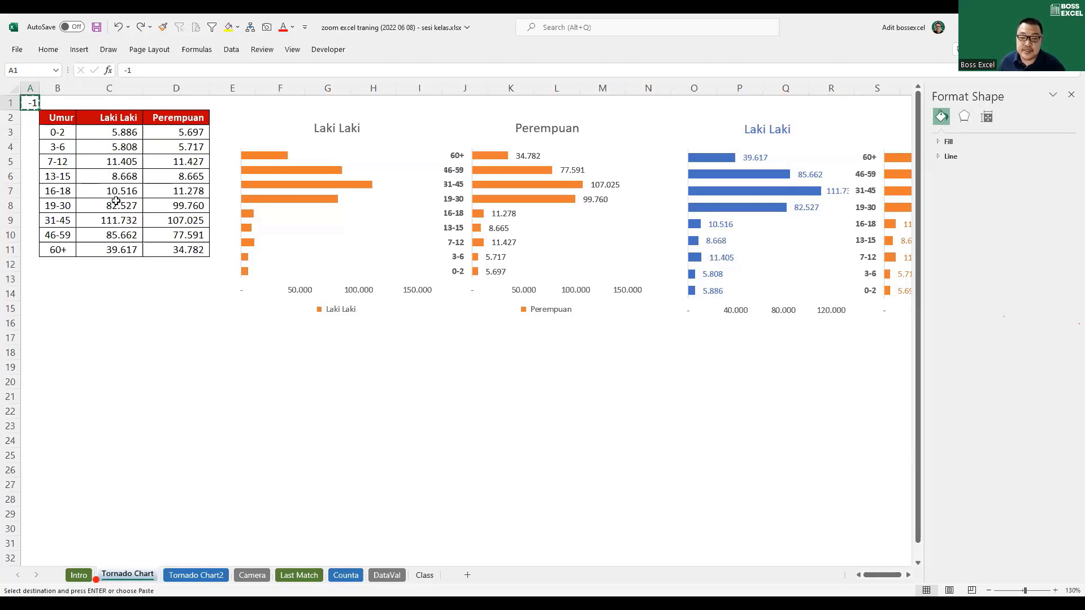
left_click_drag(123, 132, 117, 246)
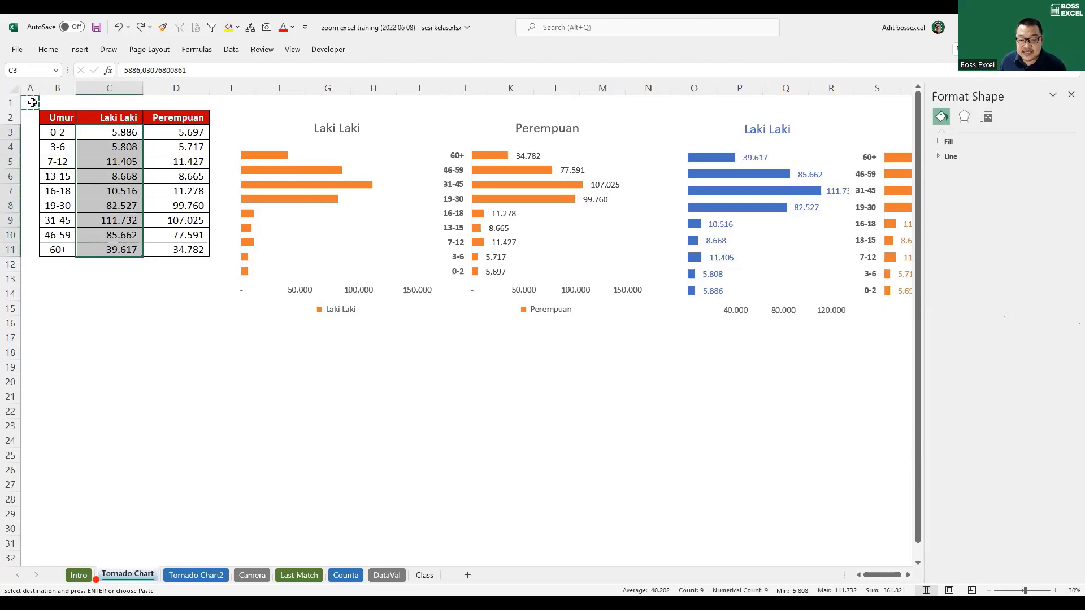
left_click(48, 50)
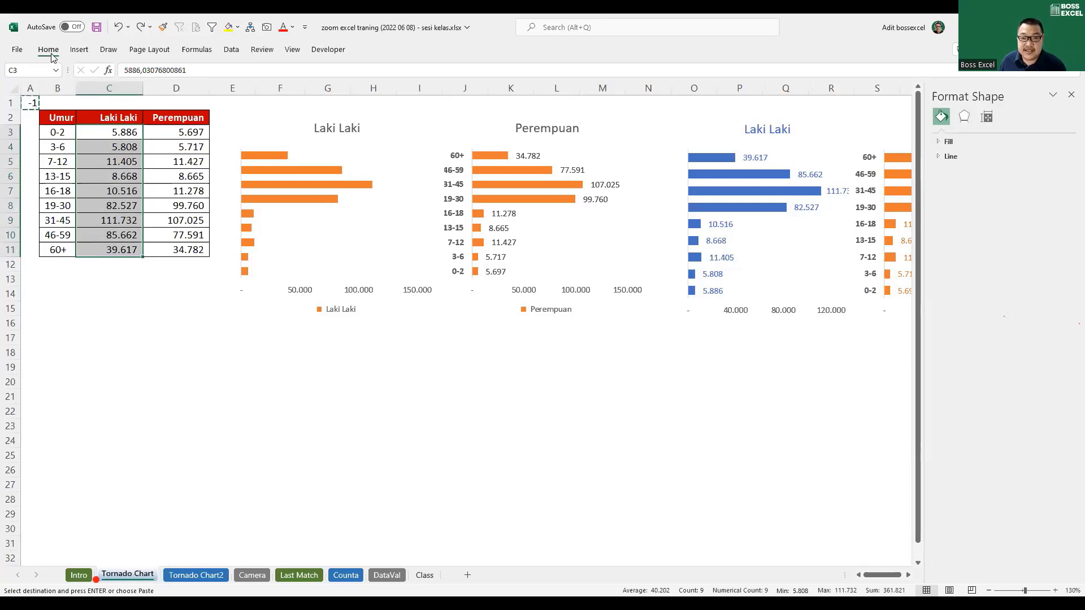
left_click(57, 95)
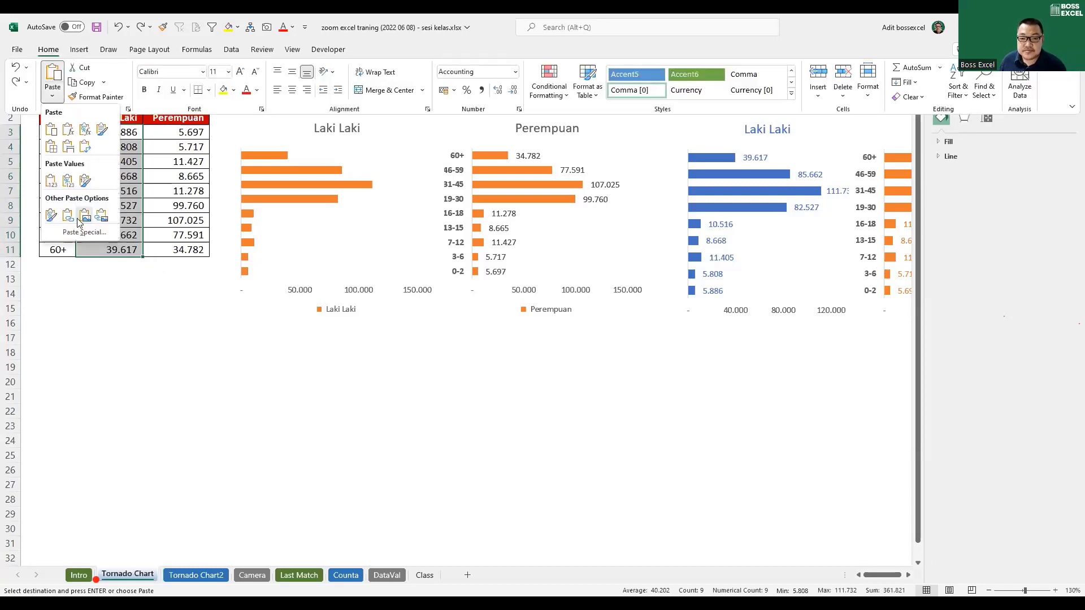
left_click(96, 234)
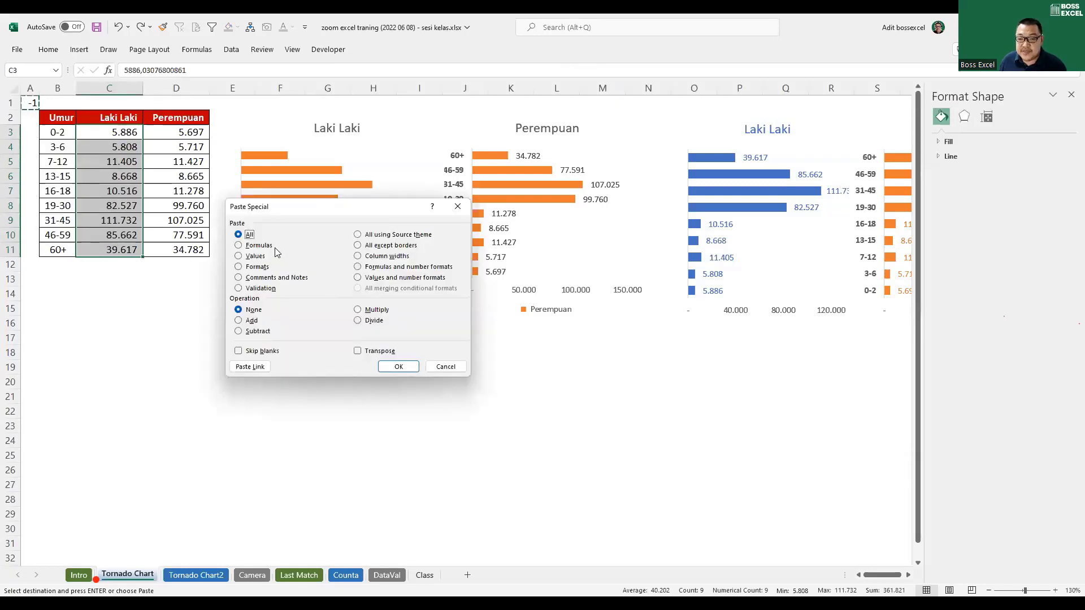
left_click(246, 246)
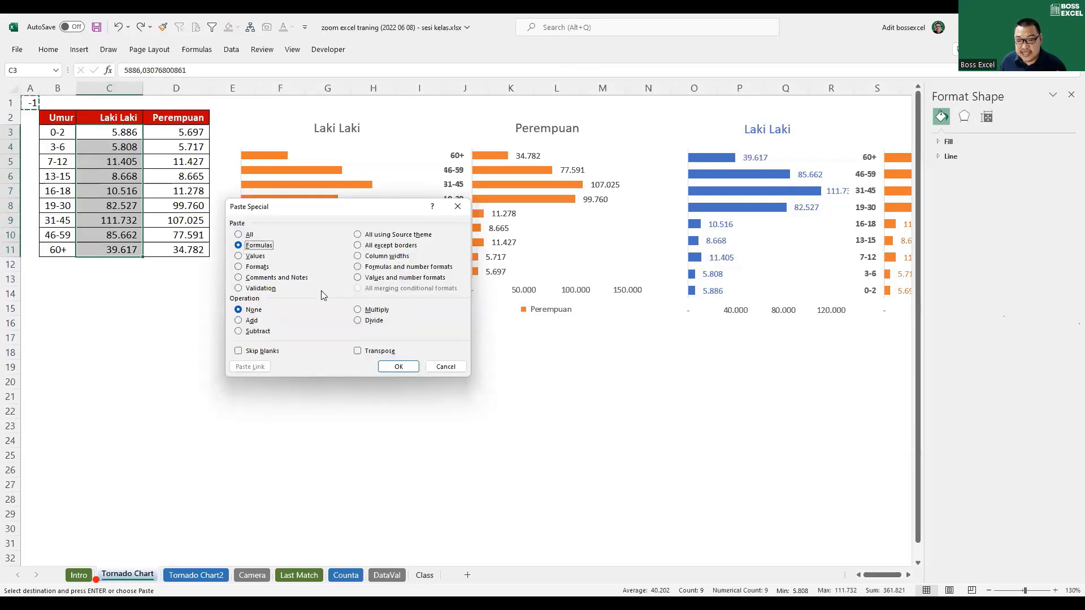
left_click(357, 310)
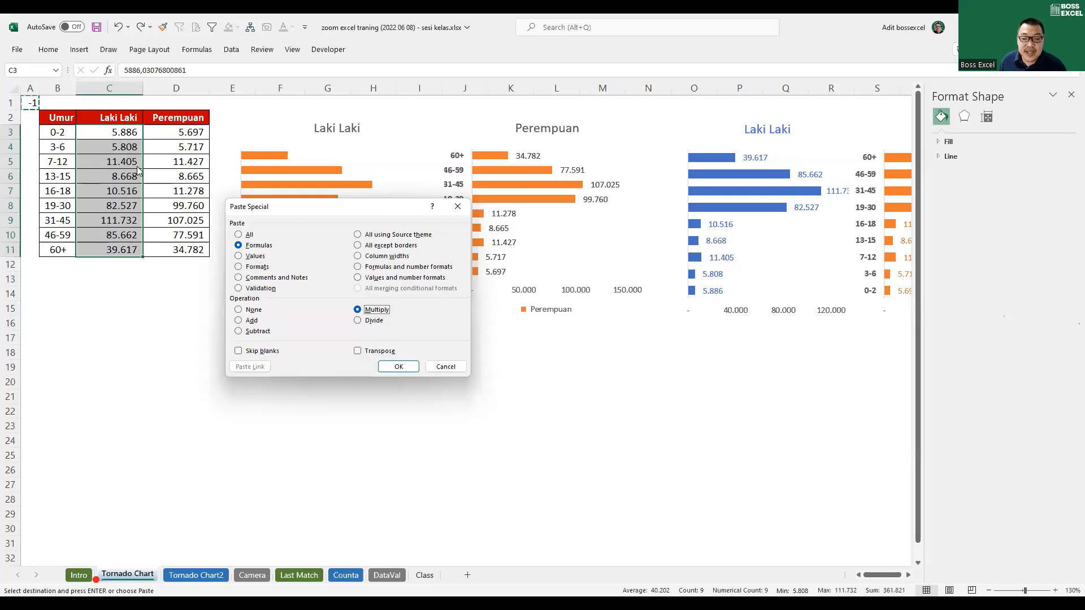
left_click(409, 368)
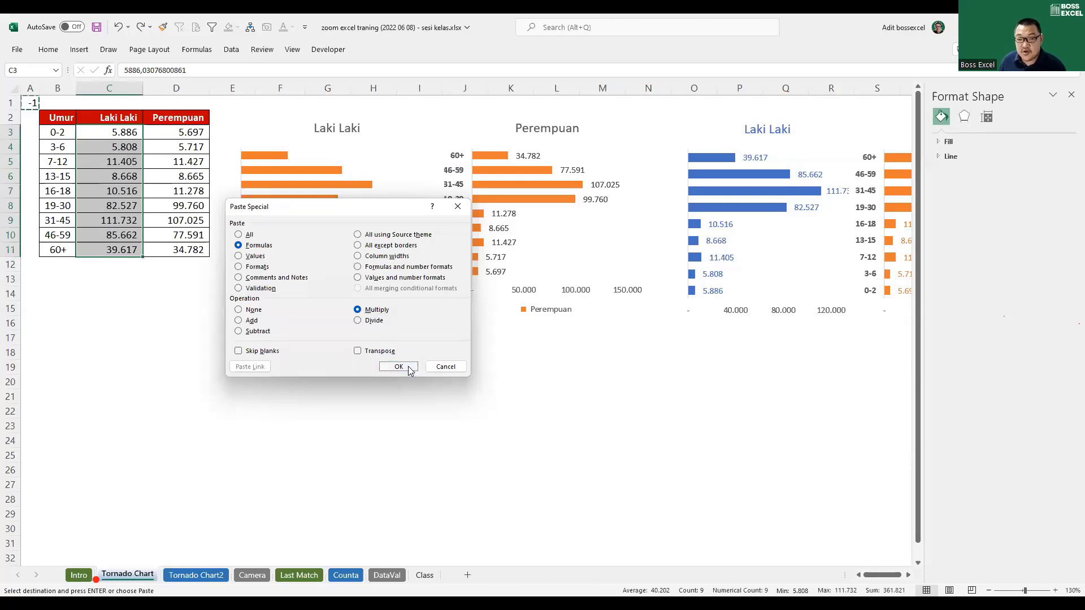
key("Return")
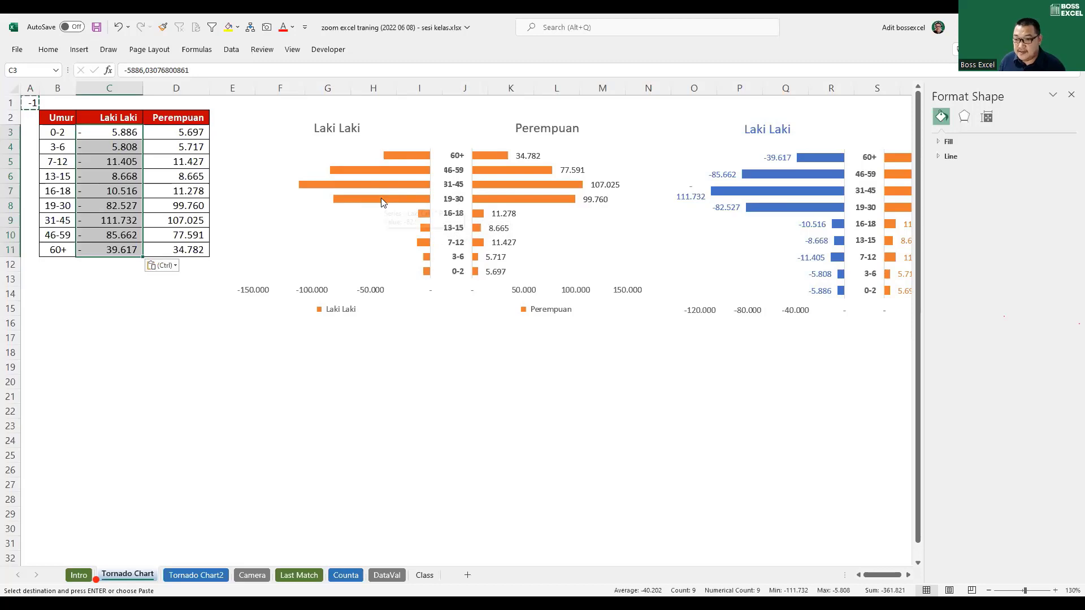
Step: Give the bars of the new Laki Laki chart a solid blue fill
mouse_move(382, 202)
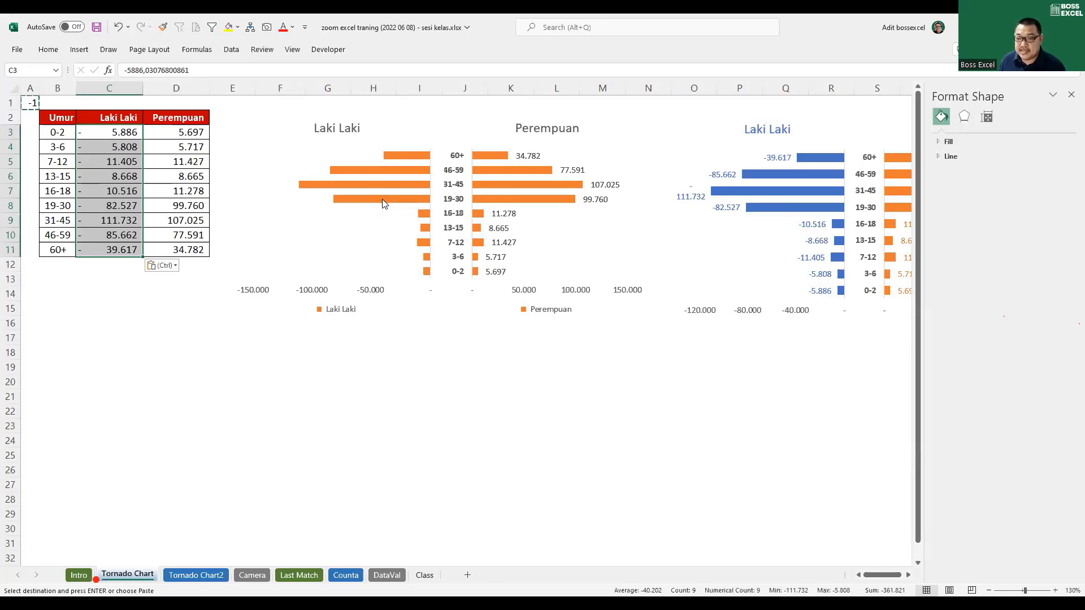
right_click(382, 203)
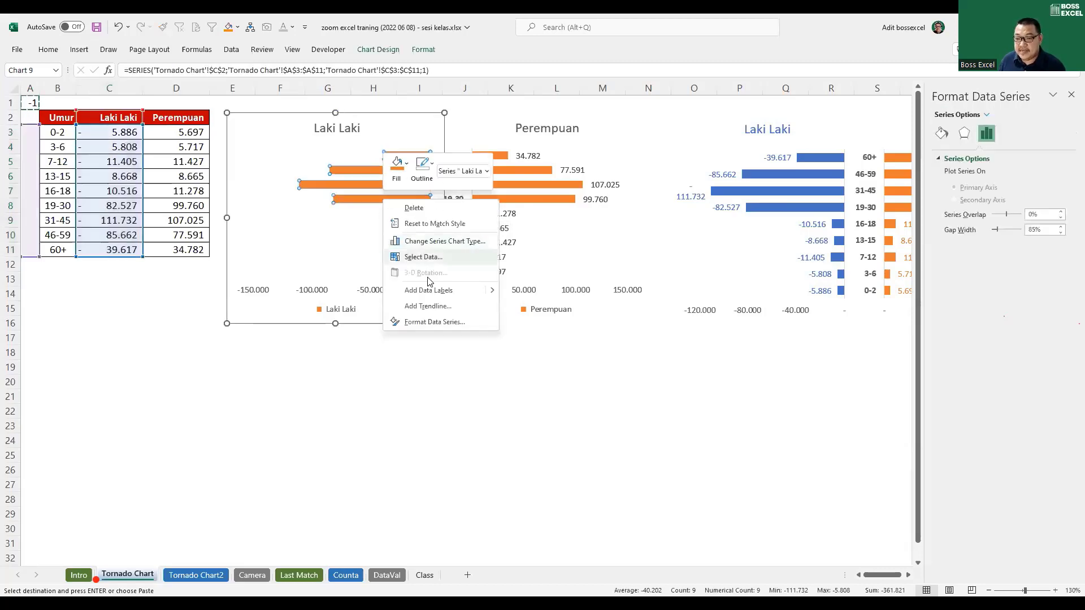
left_click(434, 322)
left_click(941, 133)
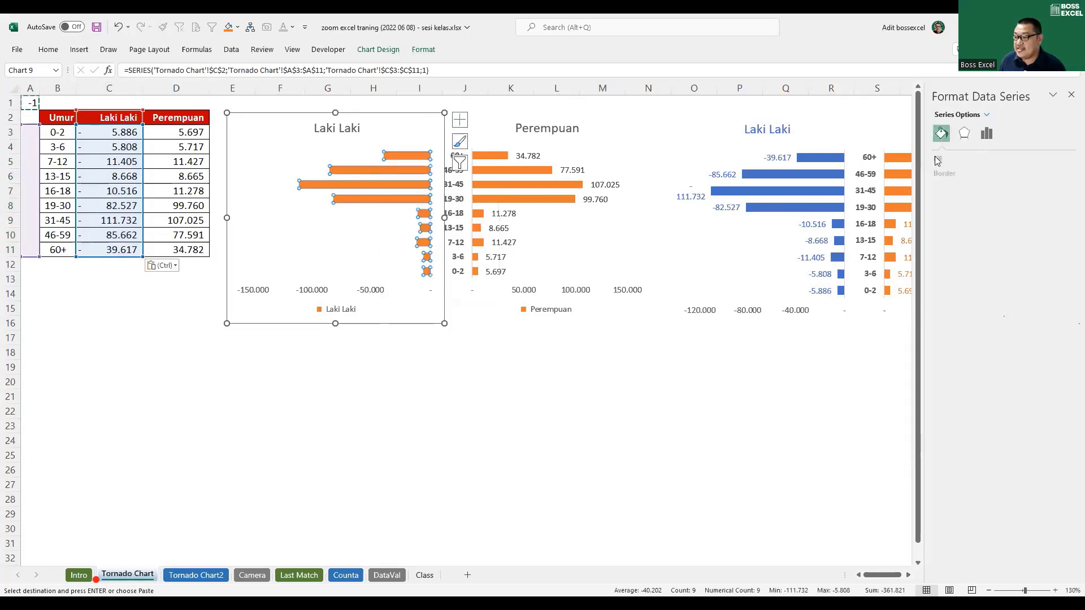
left_click(948, 158)
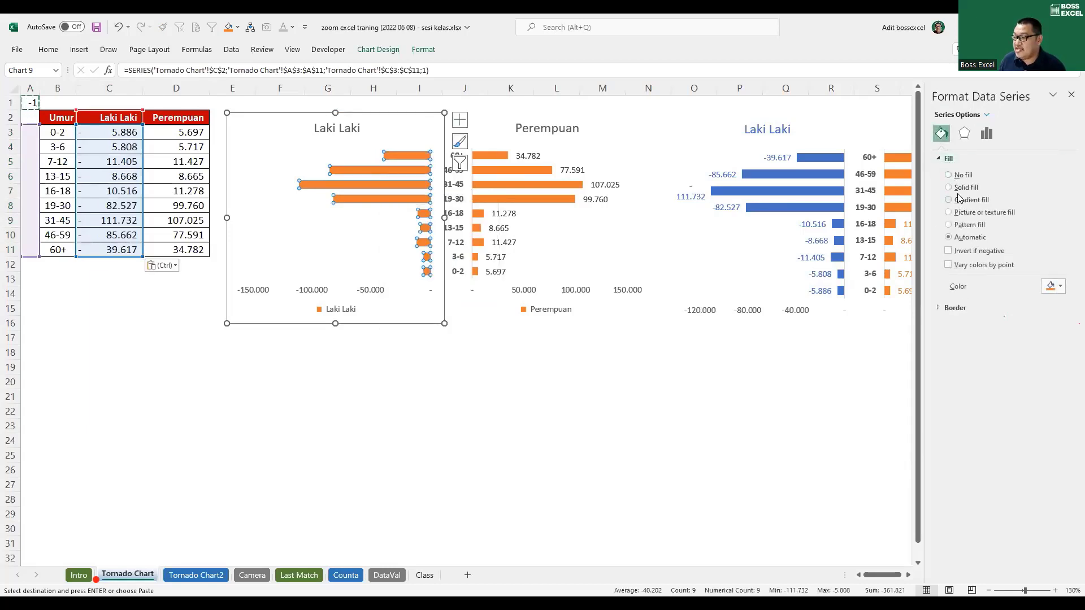
left_click(959, 188)
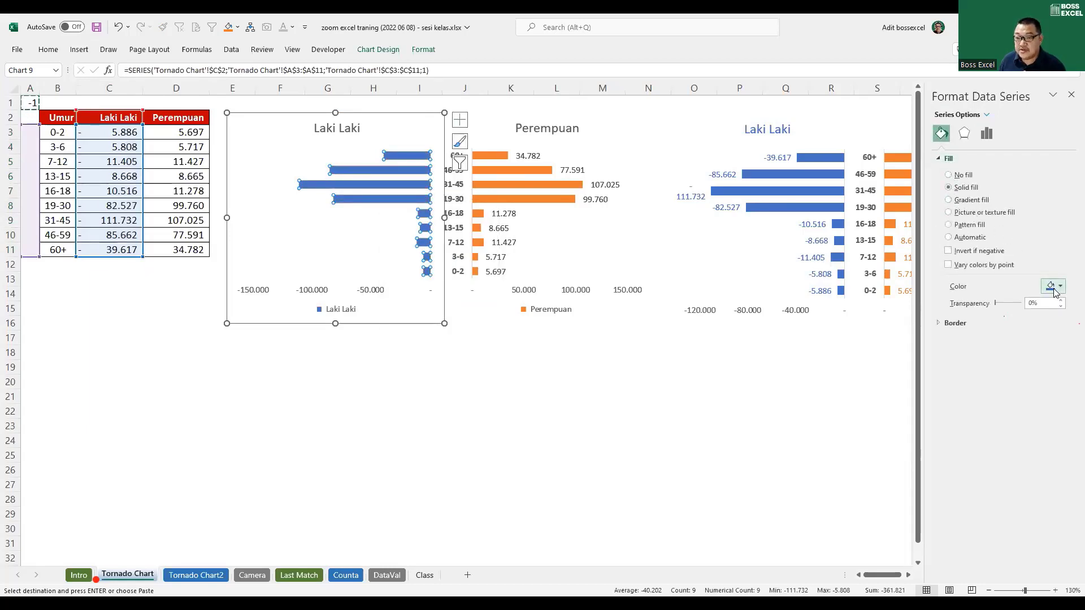
left_click(423, 403)
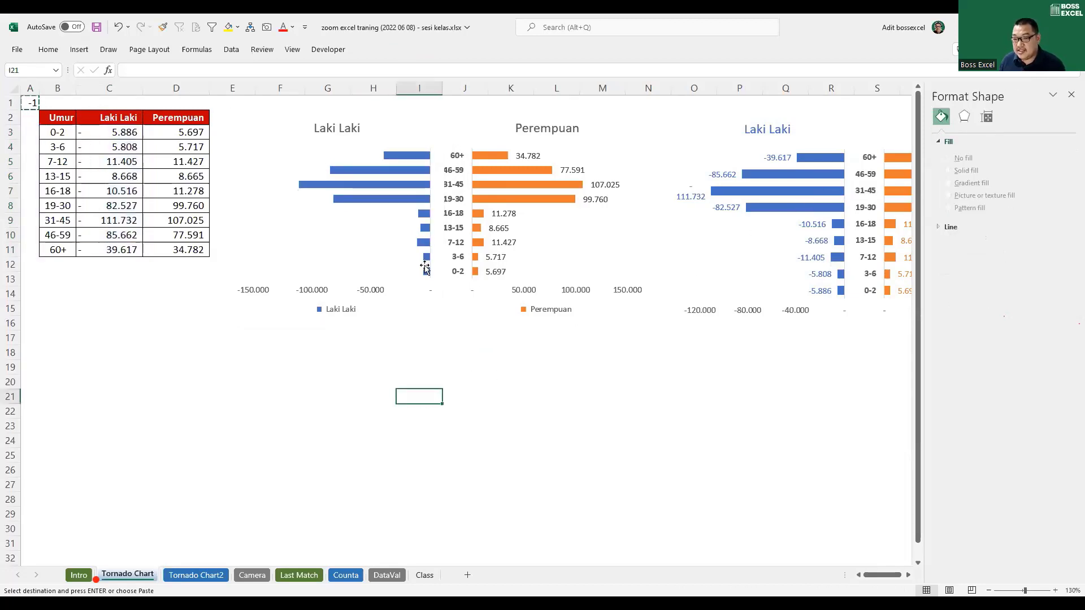
Step: Nudge the new Laki Laki and Perempuan charts slightly left, widening the gap between the blue bars and the age group labels
left_click(406, 272)
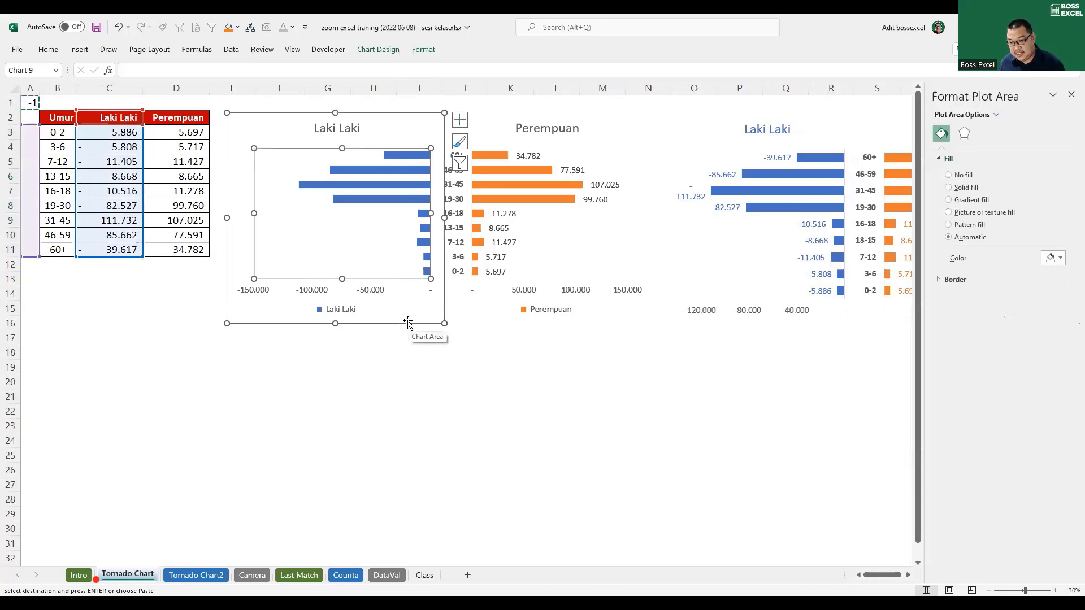
left_click_drag(409, 323, 405, 320)
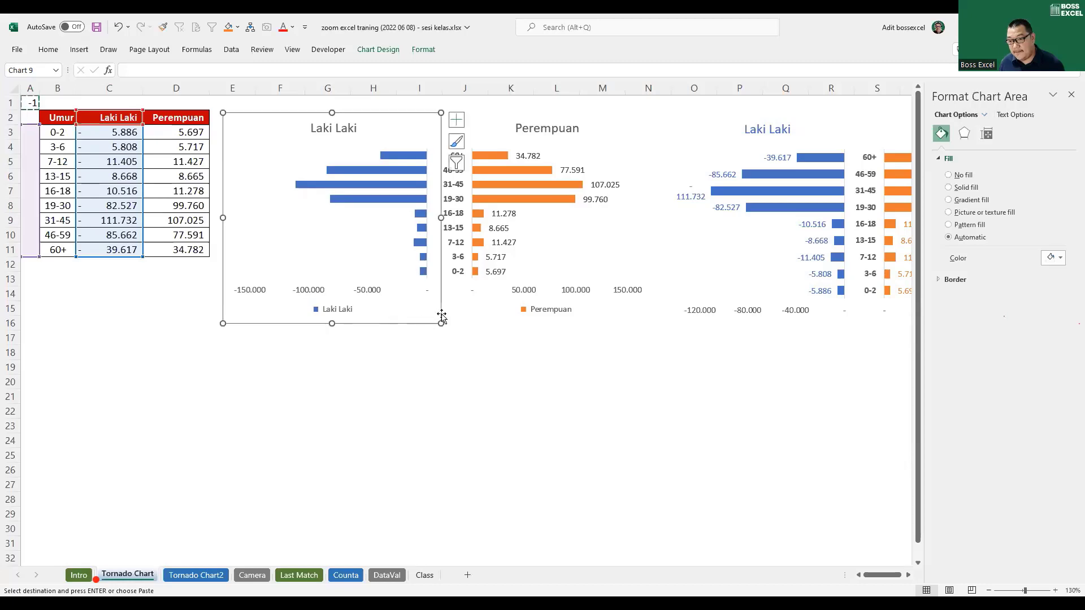
left_click(496, 323)
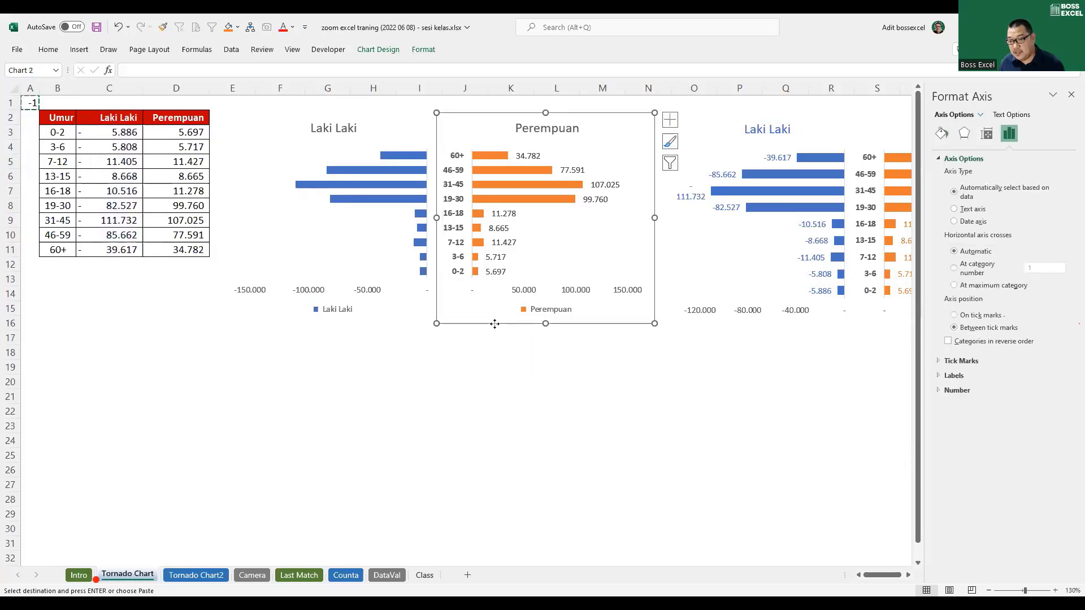
left_click_drag(495, 324, 489, 332)
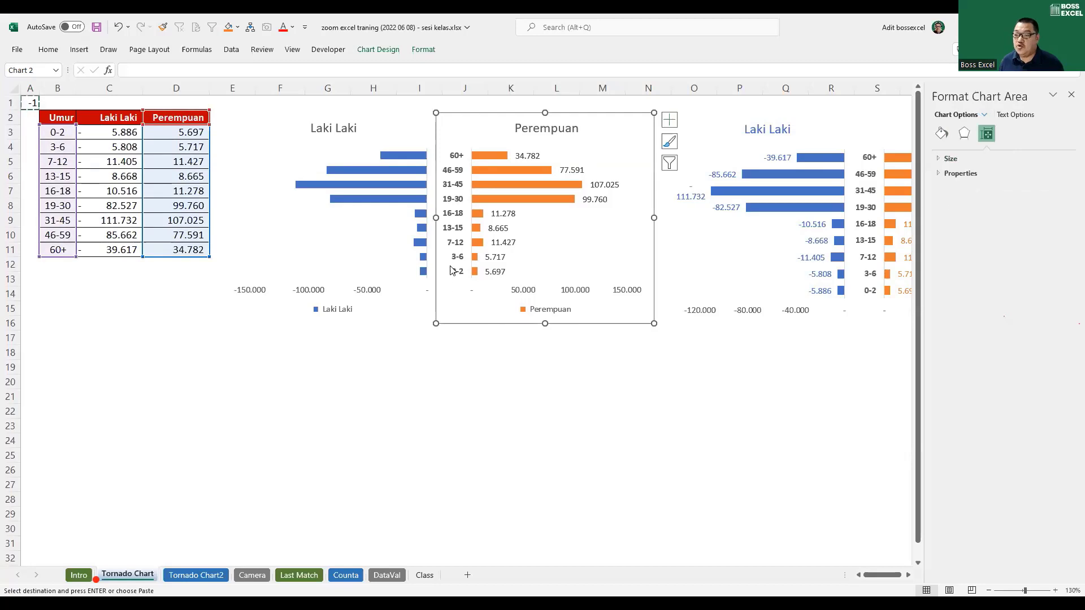
Step: Try to narrow the new Laki Laki chart slightly from its right edge
left_click(421, 218)
left_click(440, 218)
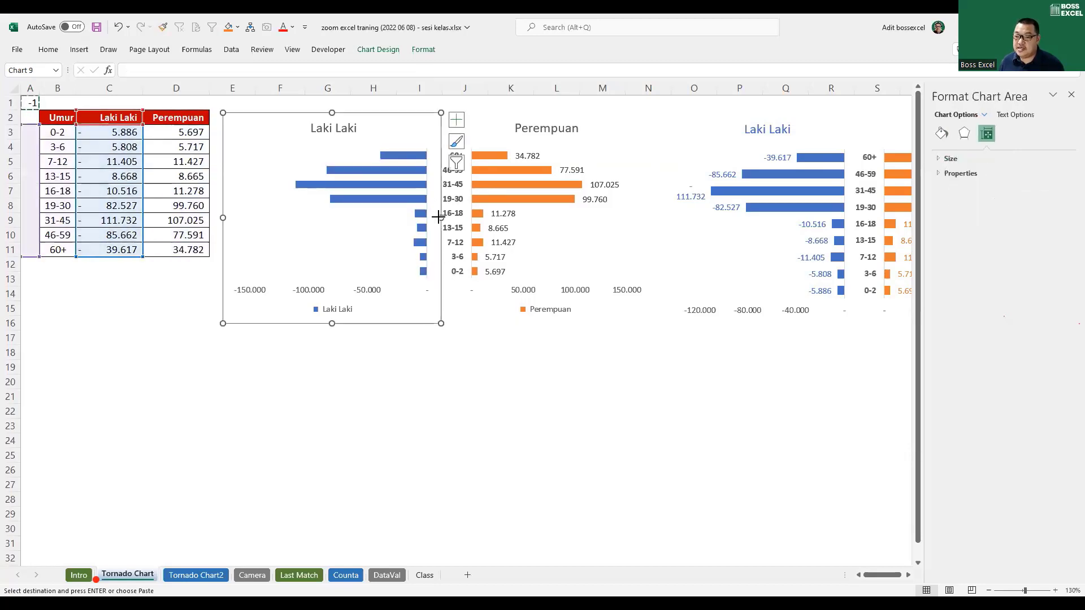
left_click_drag(439, 217, 435, 218)
left_click(454, 294)
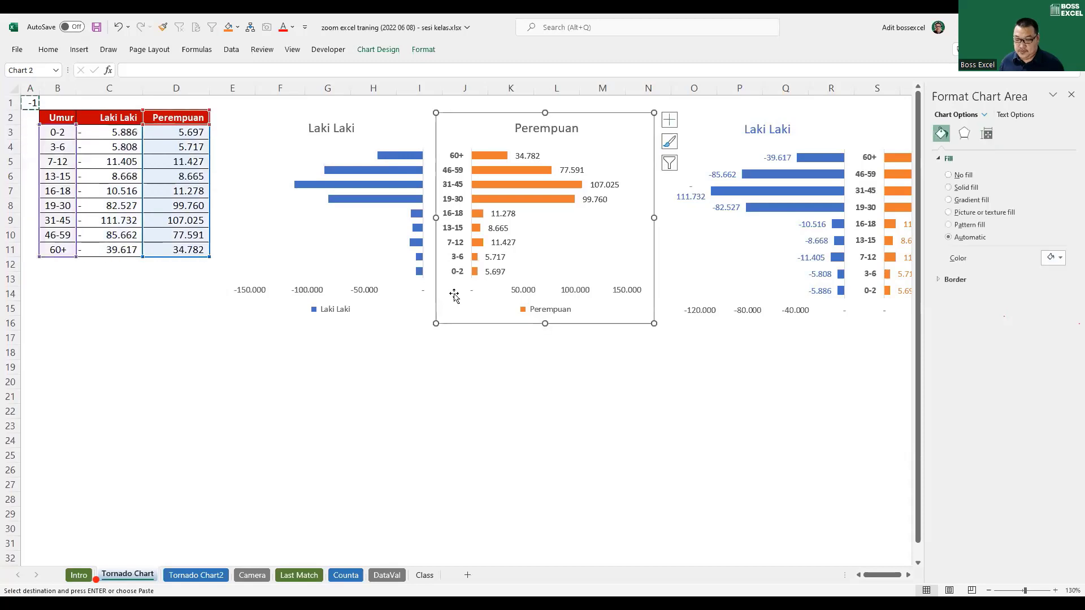
left_click(474, 354)
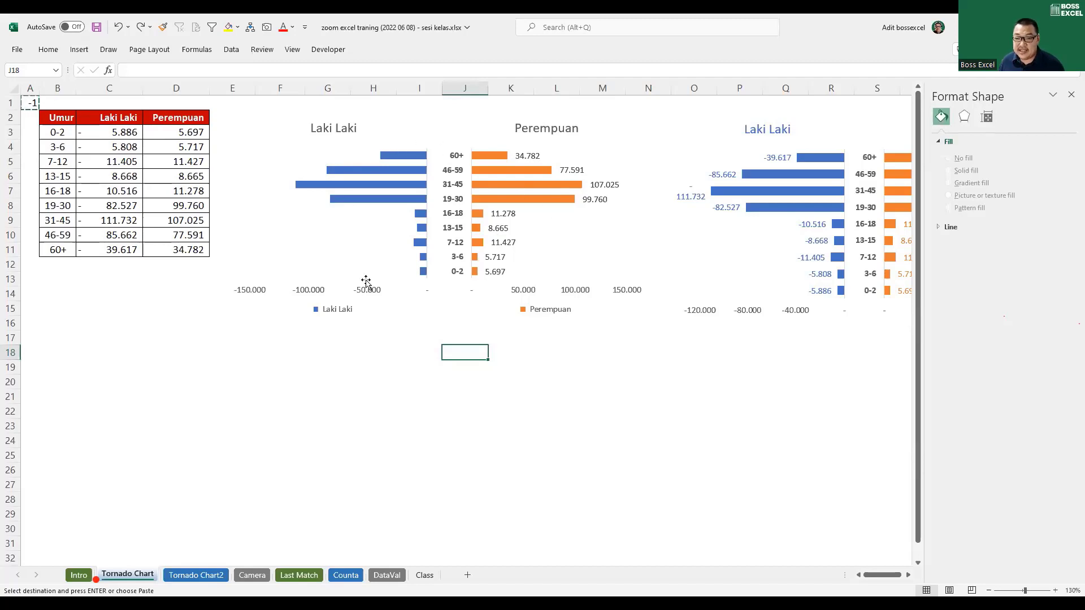
Step: Add data labels to the bars of the new Laki Laki chart and clear the copy selection on A1
right_click(382, 206)
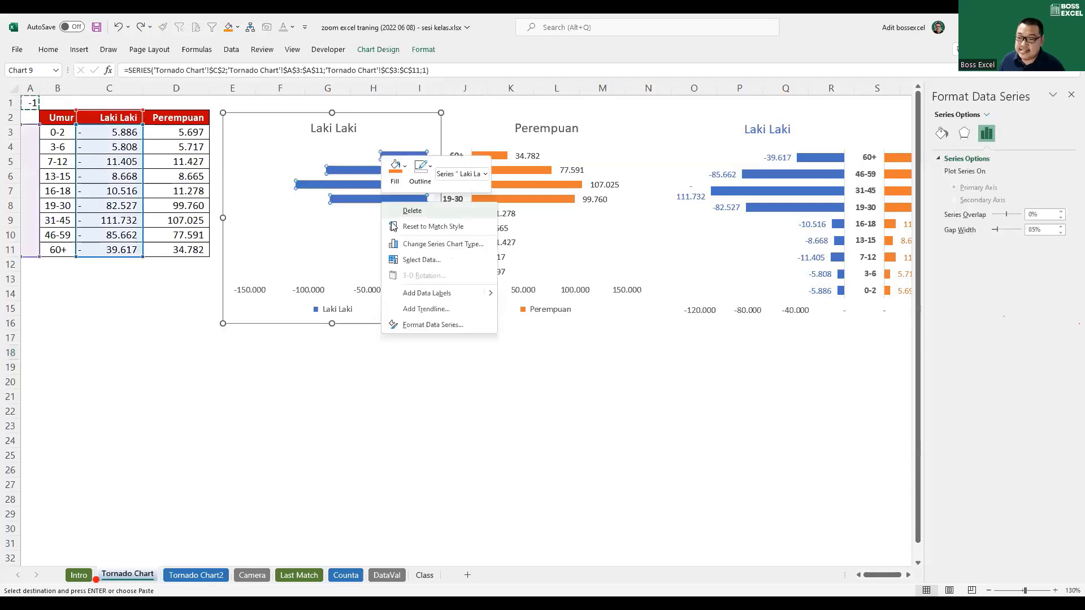
left_click(411, 292)
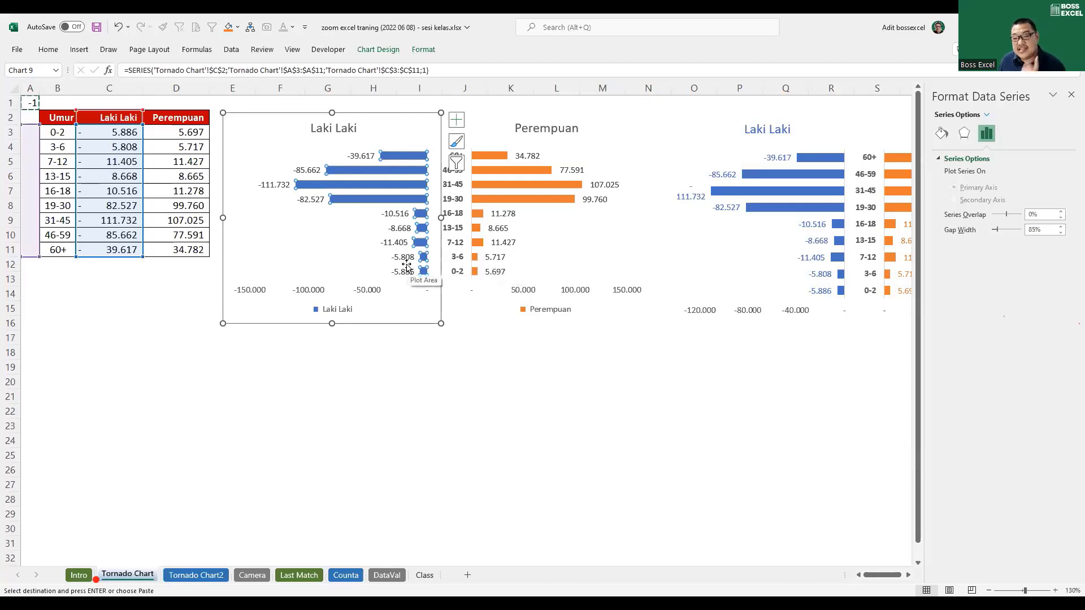
left_click(388, 378)
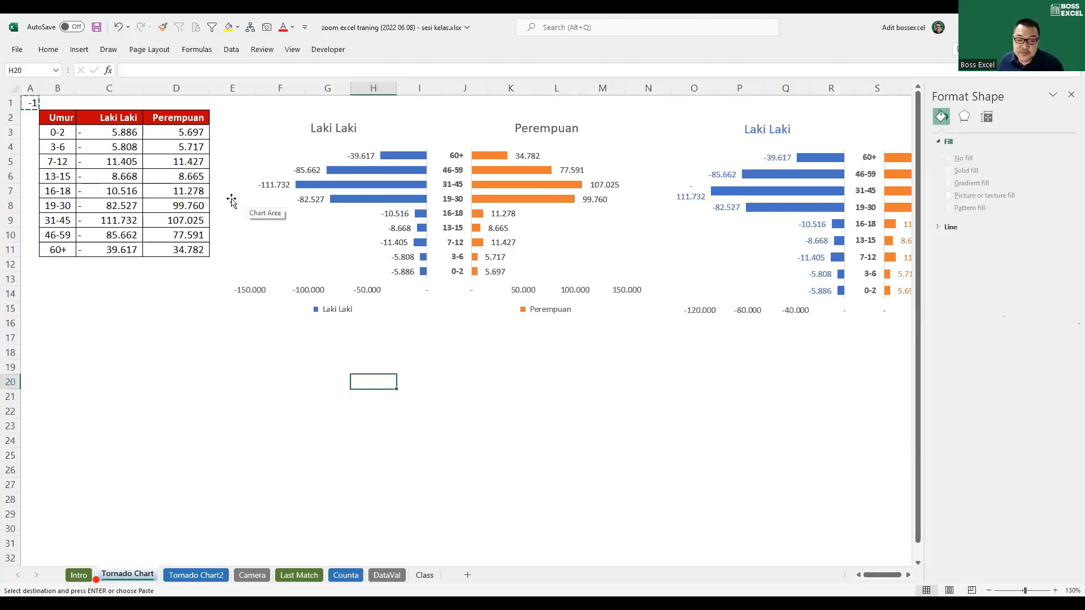
key("Escape")
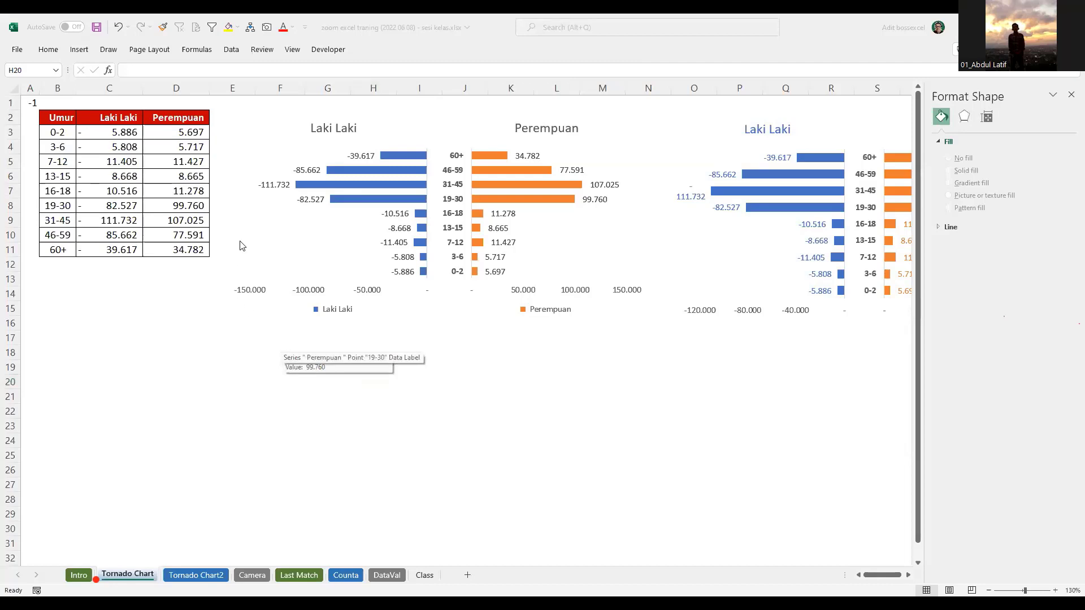
Step: Open the custom number format code of the Laki Laki values in C3:C11
left_click_drag(109, 132, 109, 237)
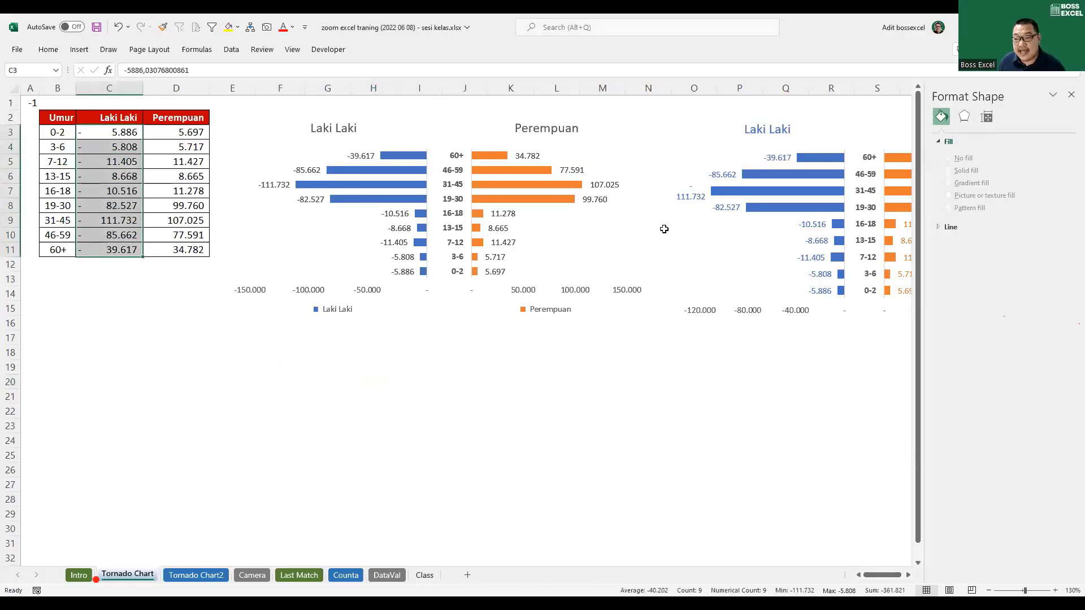
key("alt+Tab")
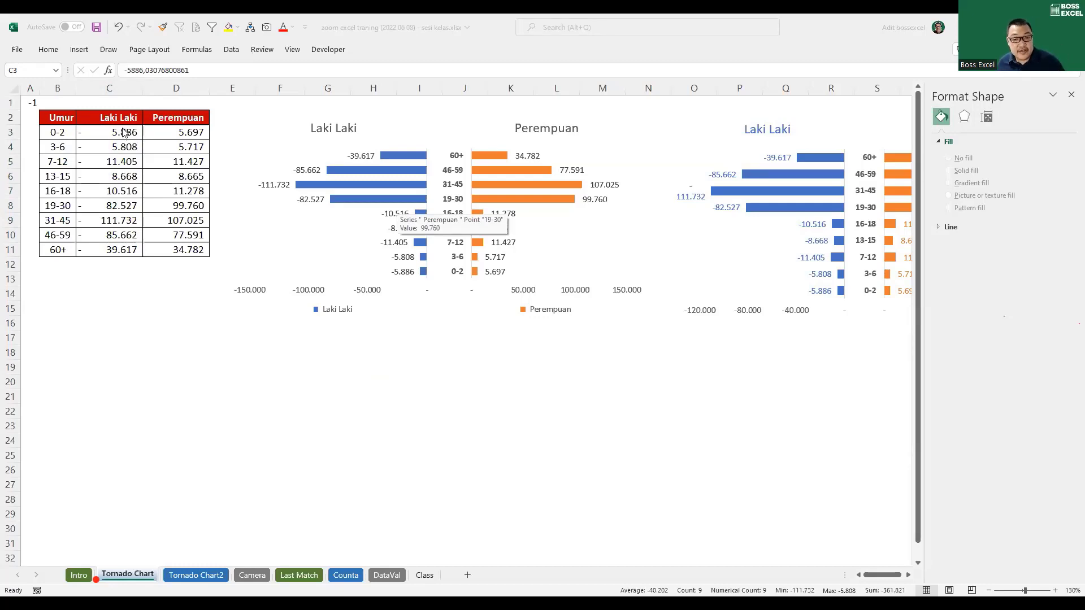
key("alt+Tab")
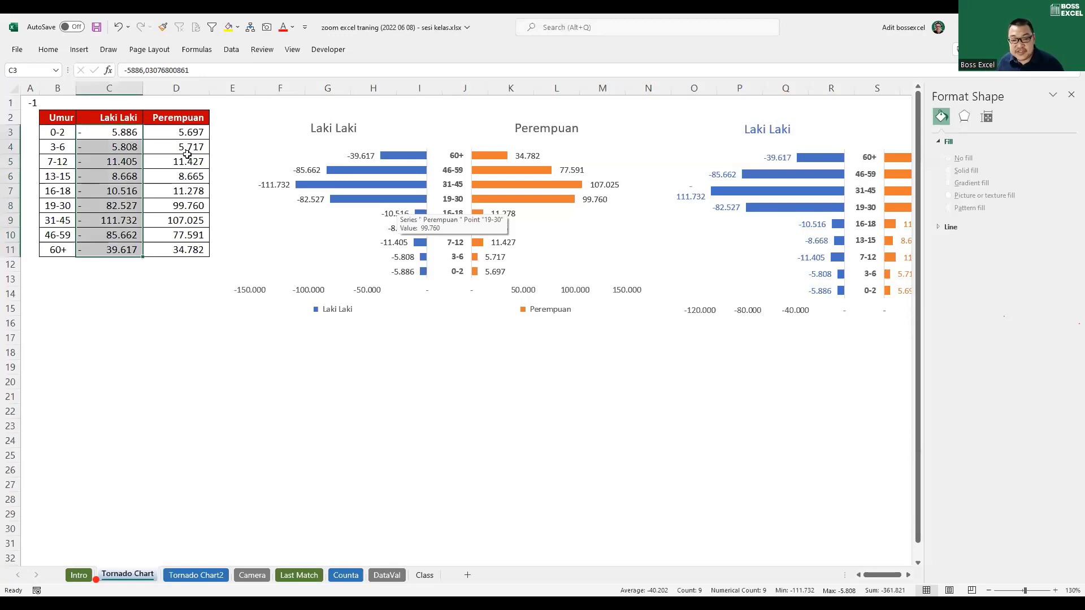
key("ctrl+1")
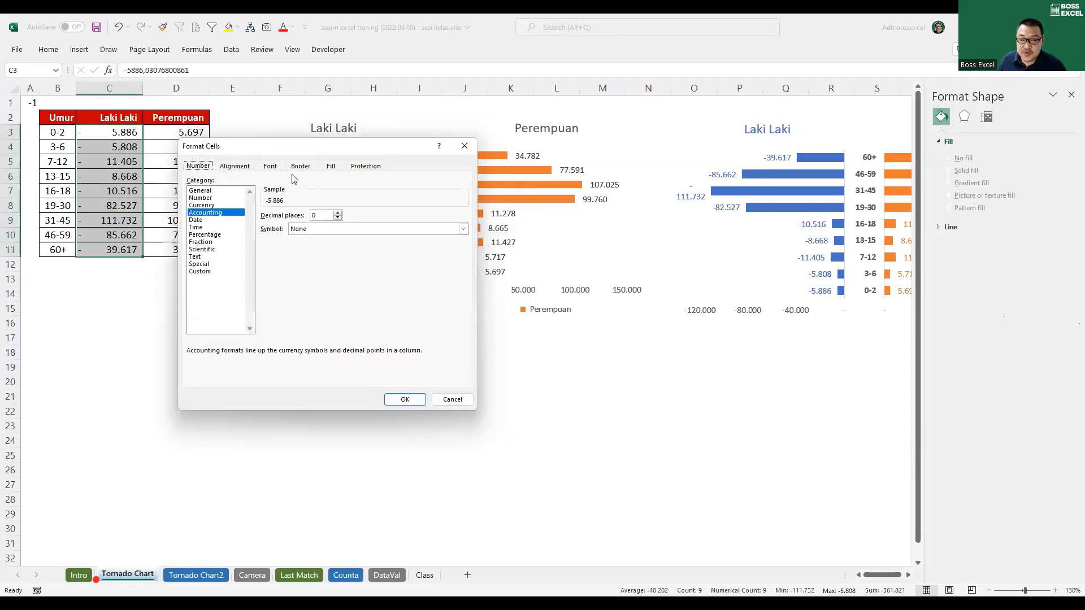
key("Escape")
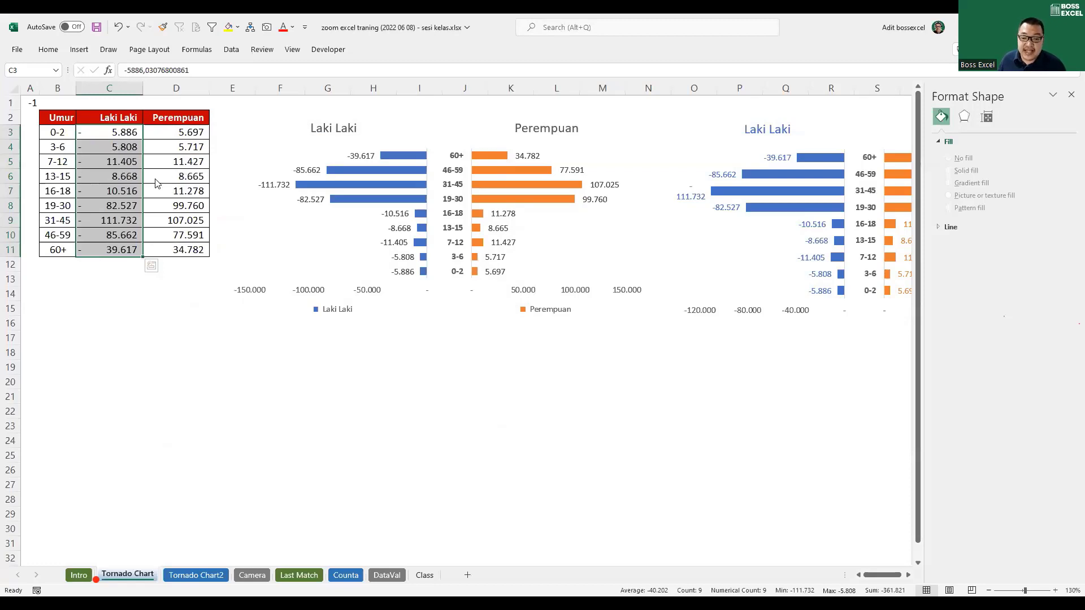
right_click(120, 149)
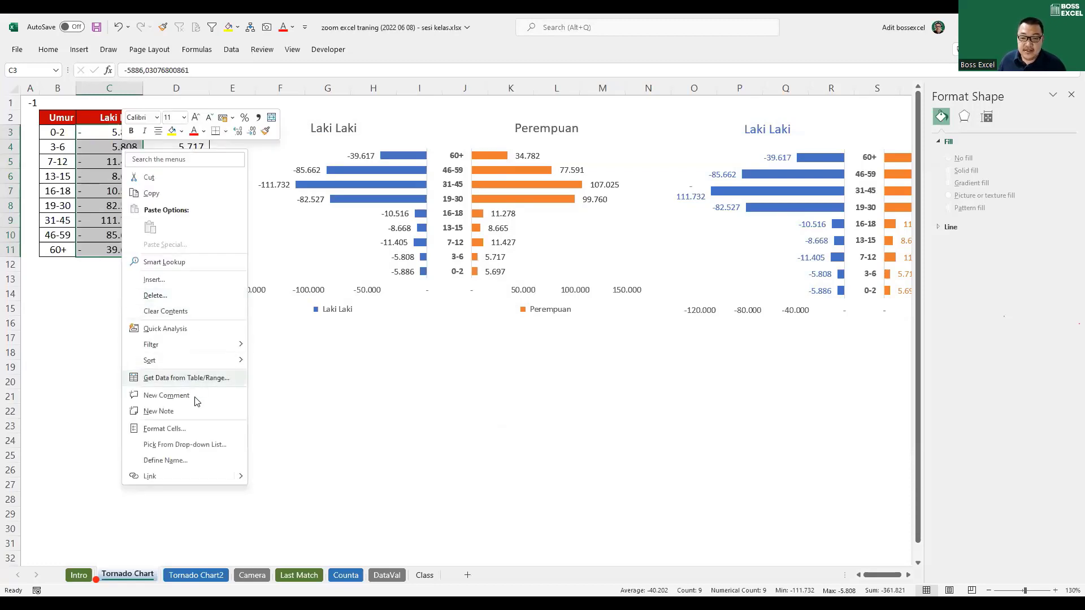
left_click(188, 430)
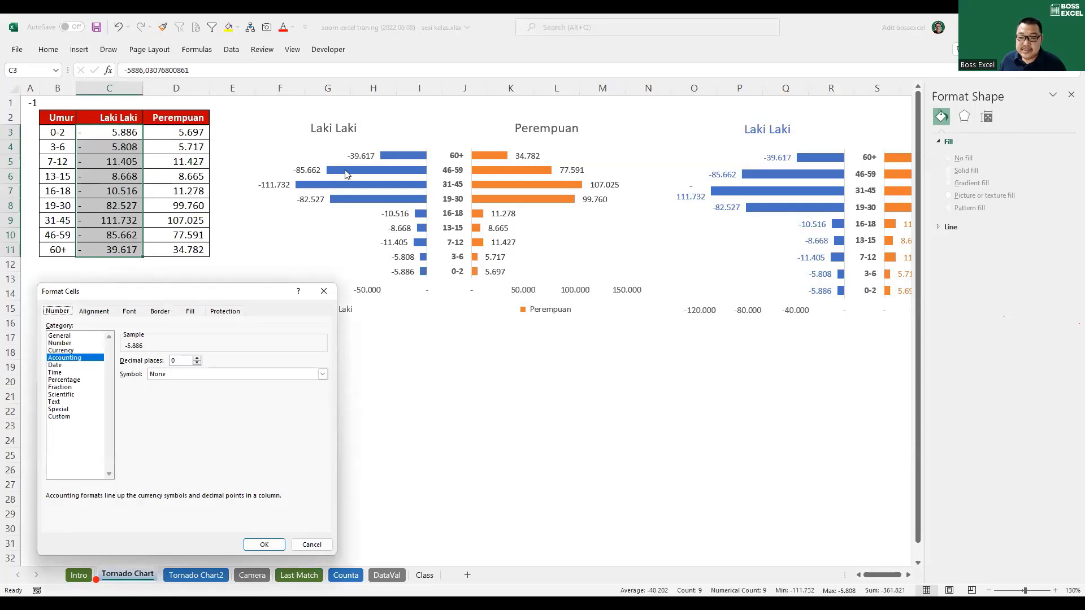
left_click_drag(188, 295, 347, 173)
left_click(240, 296)
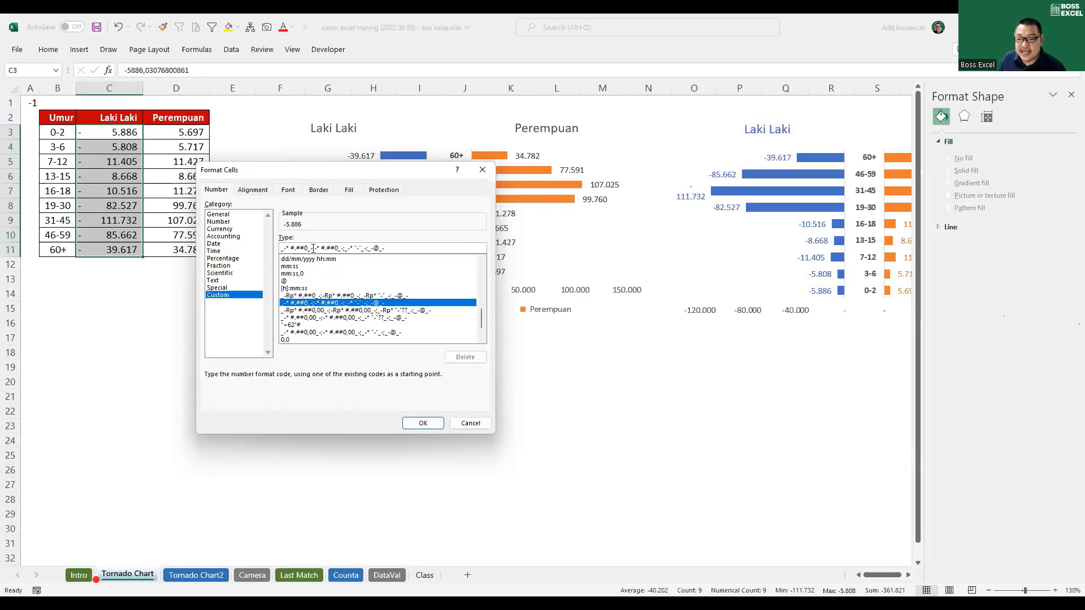
Step: Examine the positive, negative, zero and text sections of the Laki Laki number format code and close the cell formatting
left_click_drag(313, 249, 277, 250)
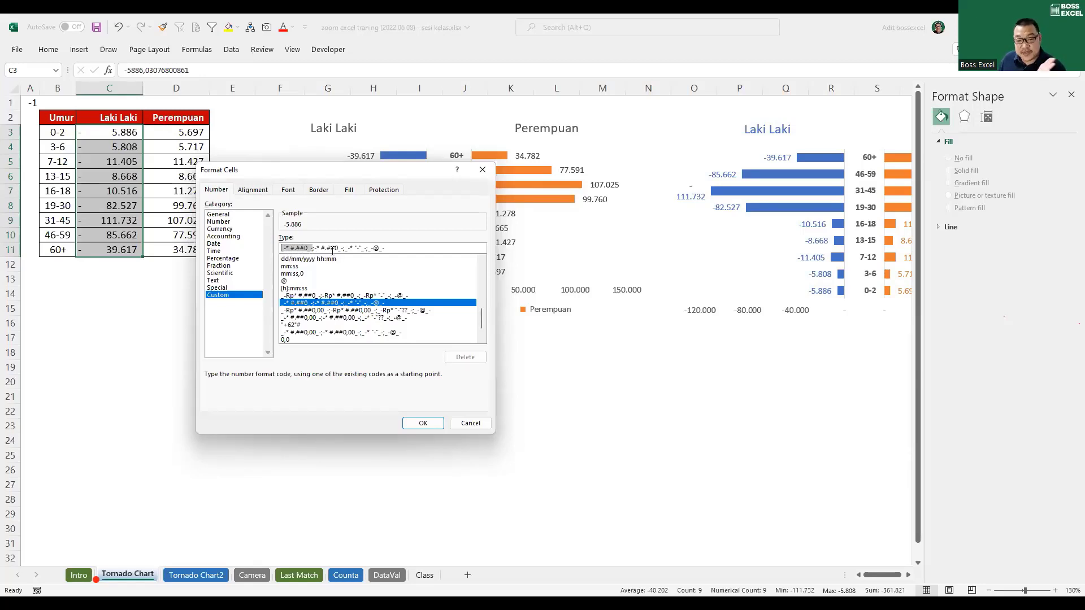
left_click_drag(315, 247, 343, 247)
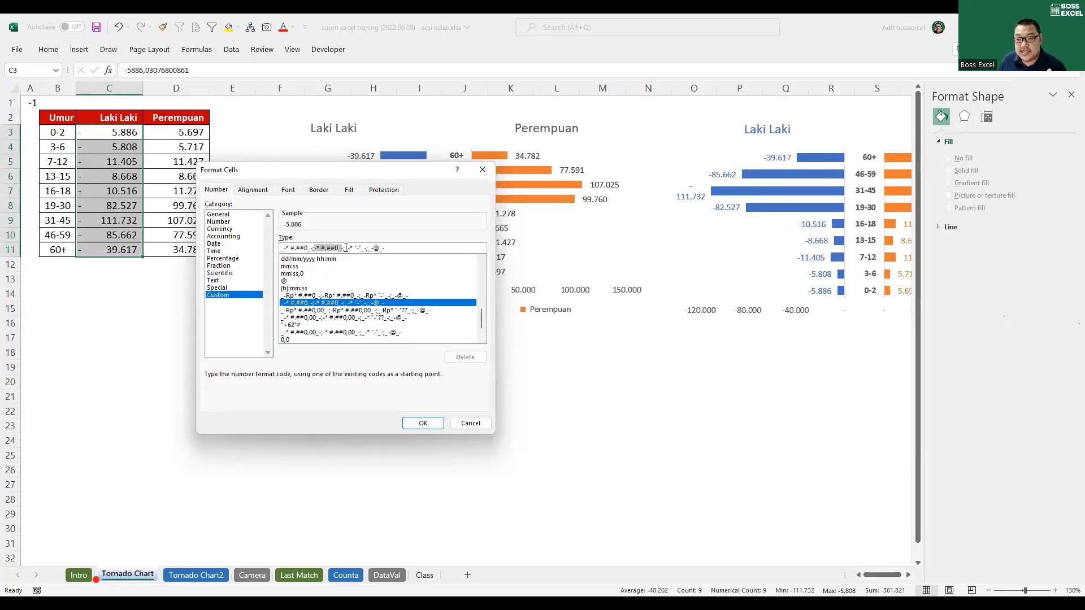
left_click_drag(343, 248, 394, 250)
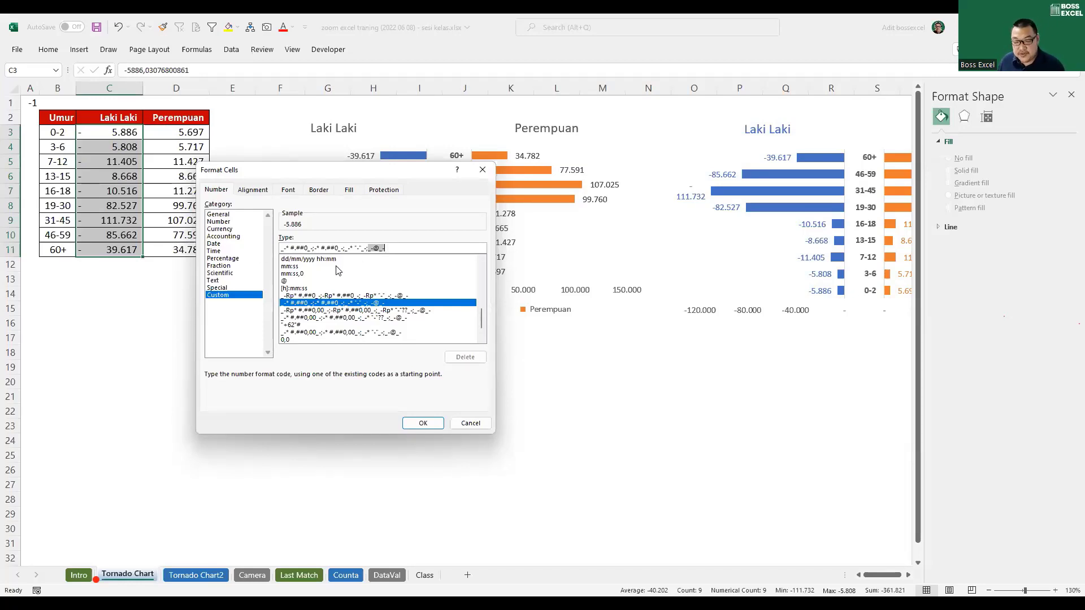
left_click(423, 423)
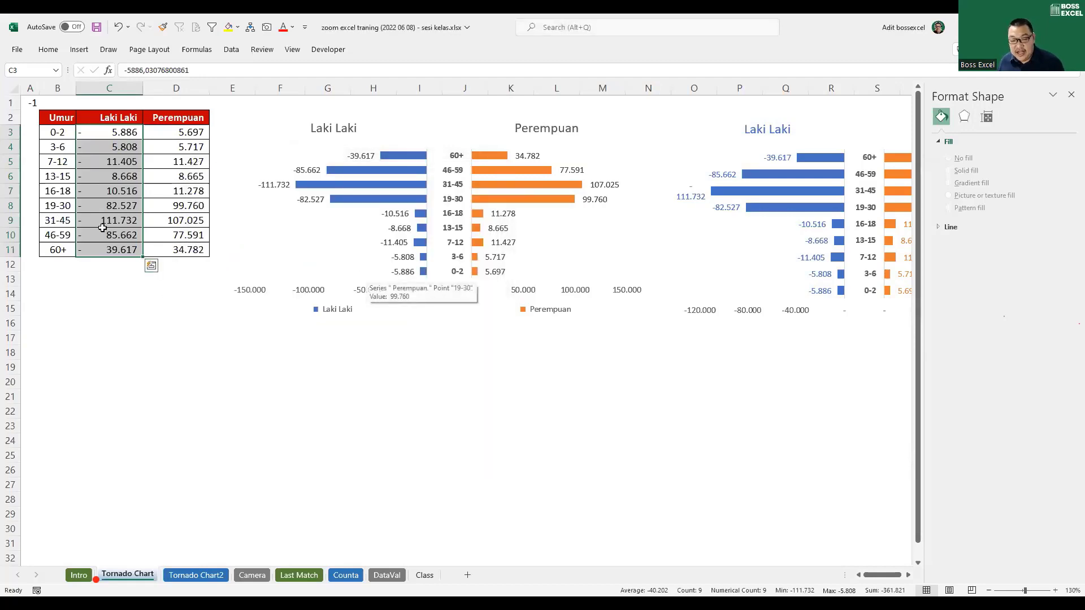
Step: Replace the custom number format code of the Laki Laki values in C3:C11 with #.###
key("ctrl+1")
left_click(199, 271)
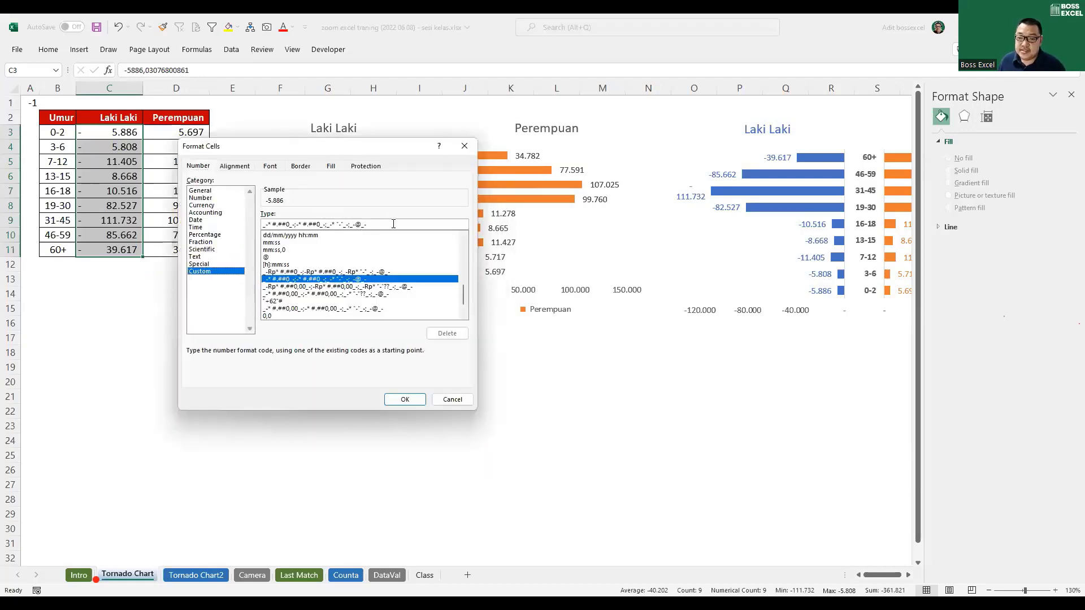
left_click_drag(380, 225, 203, 230)
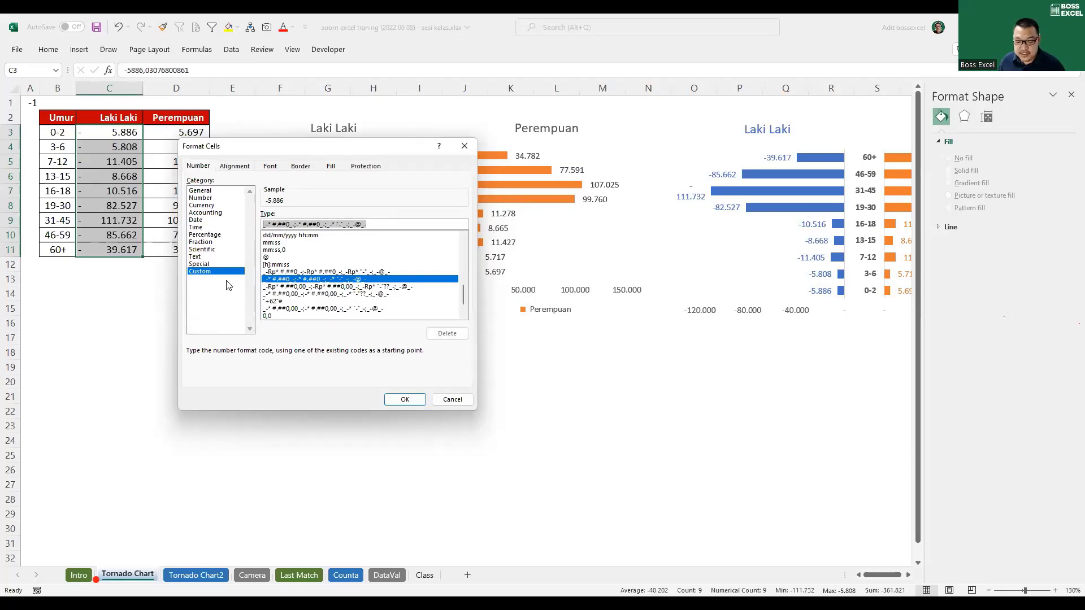
type("#")
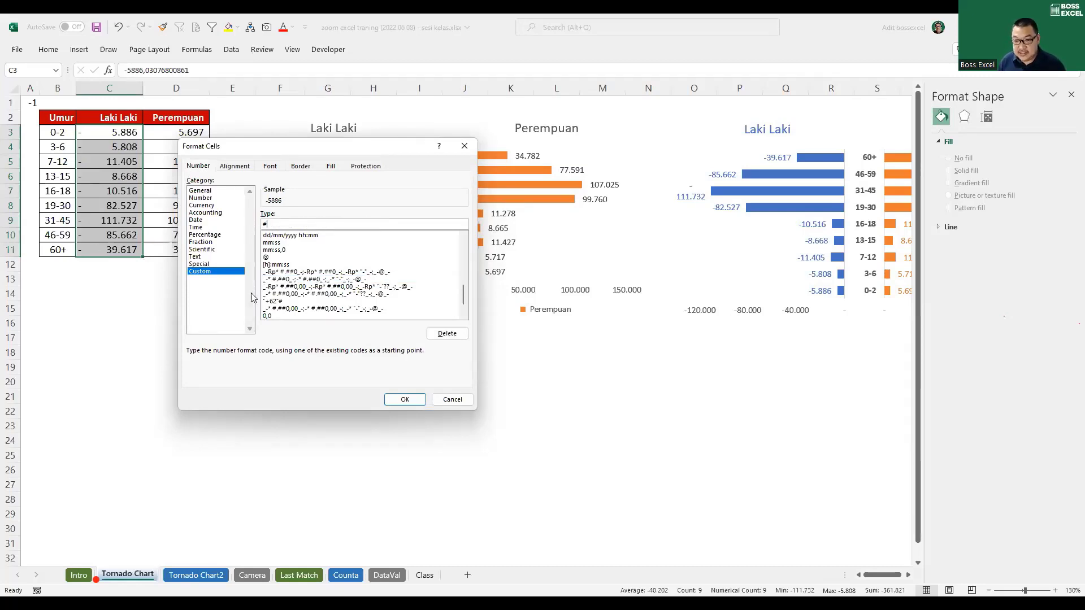
type(".###")
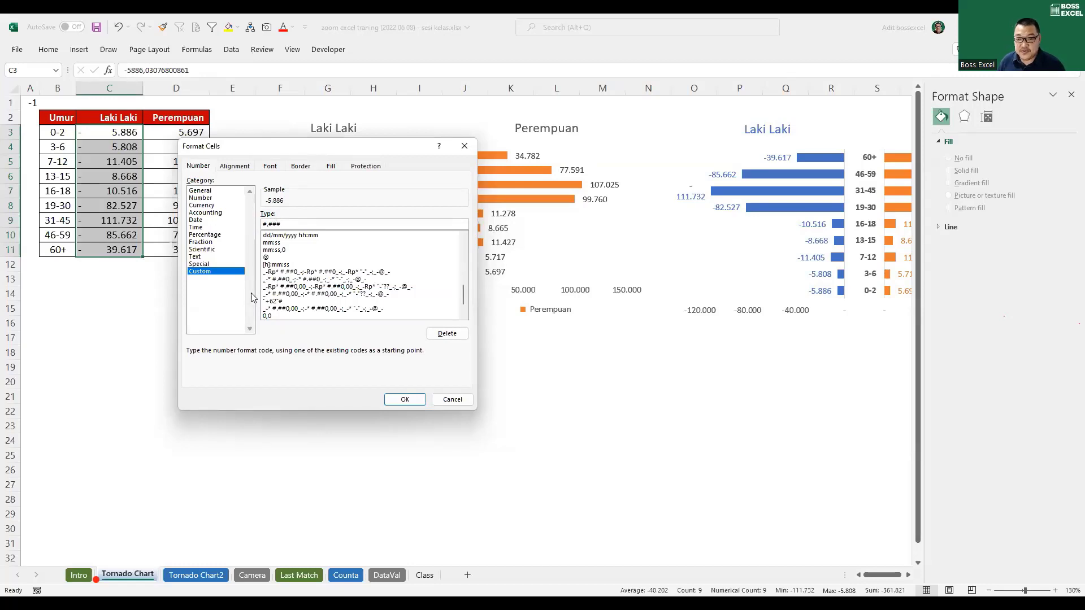
key("BackSpace")
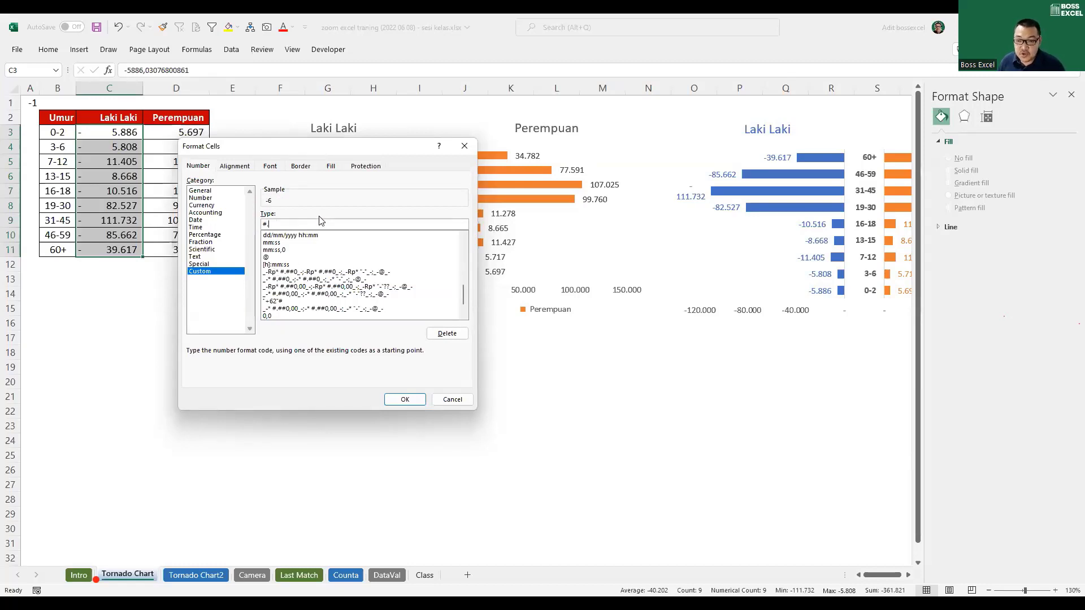
type("###")
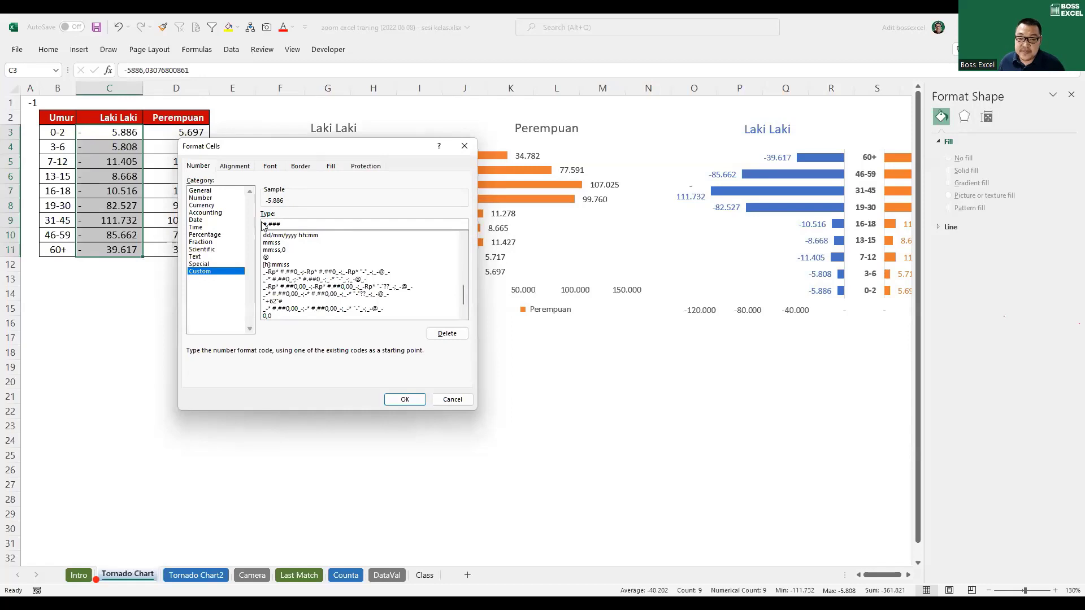
Step: Add a negative section without a minus sign to the Laki Laki format code, making it #.###;#.###, and apply it
type(";")
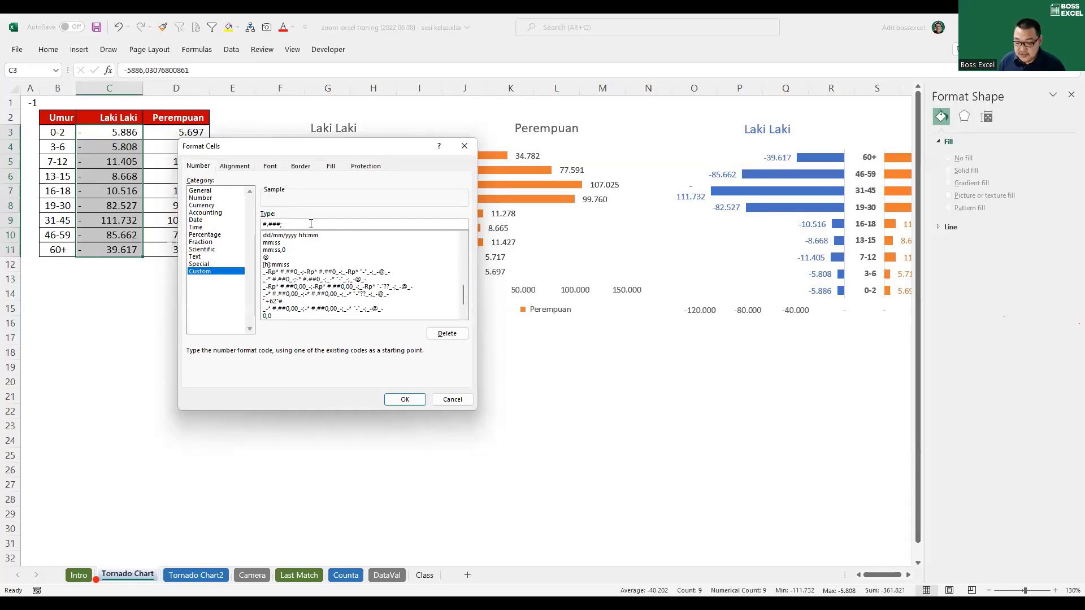
type("-")
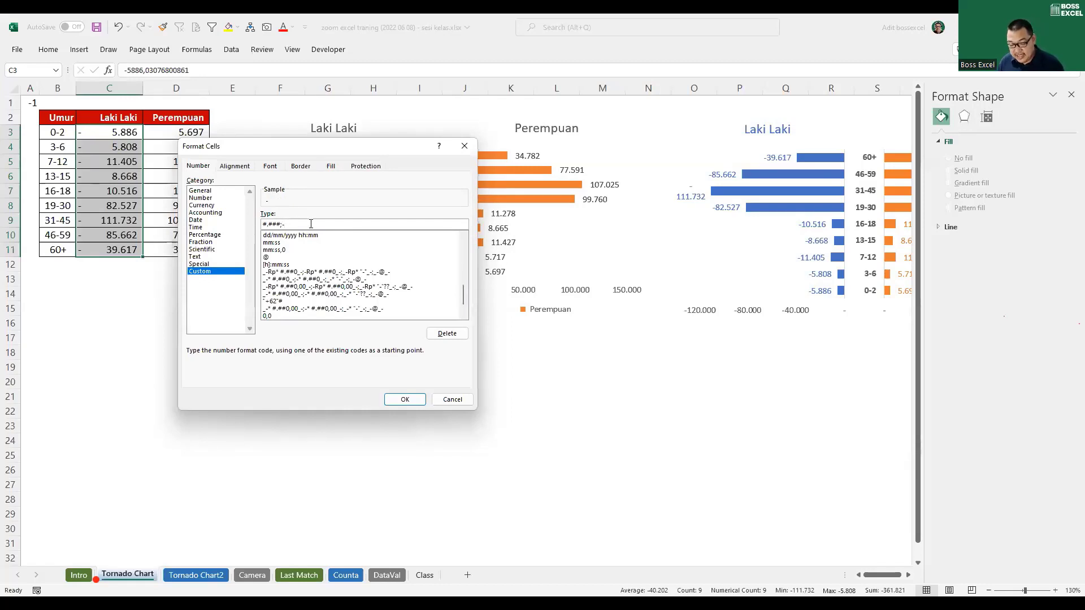
type("#.##")
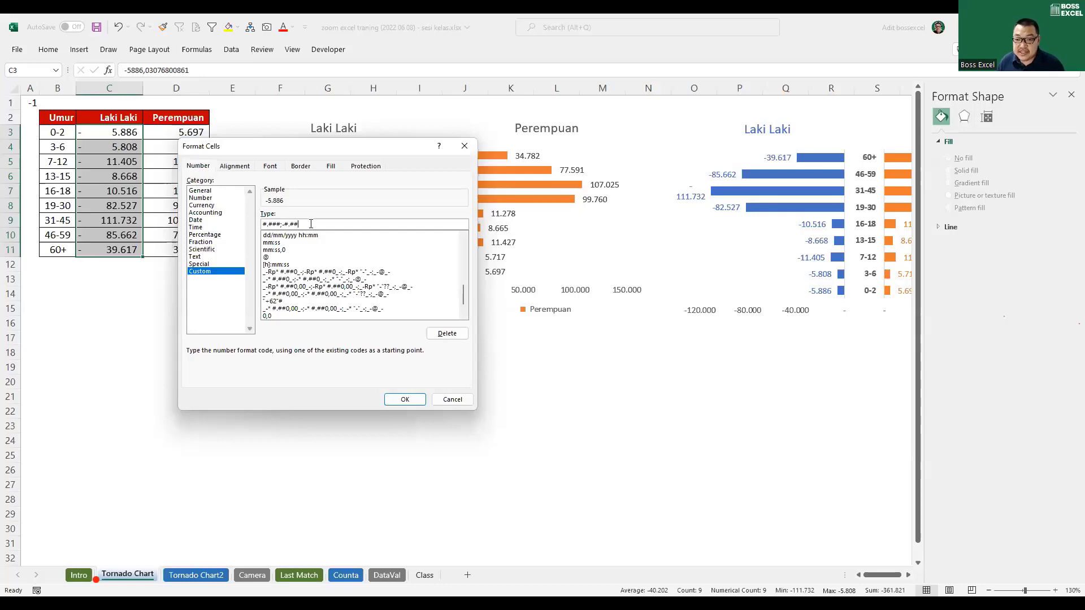
type("#")
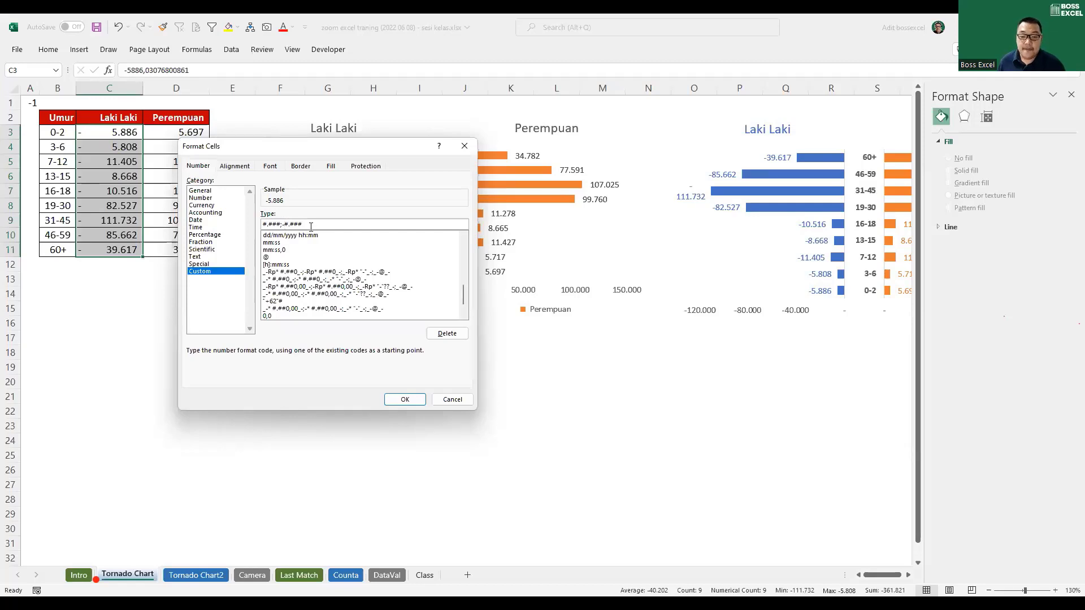
key("BackSpace")
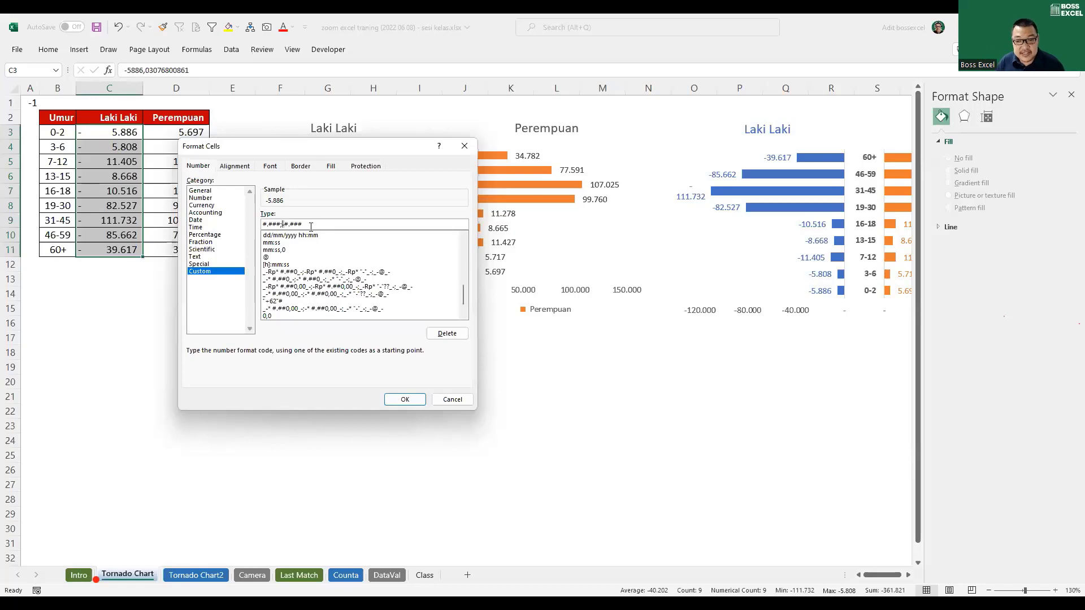
key("BackSpace")
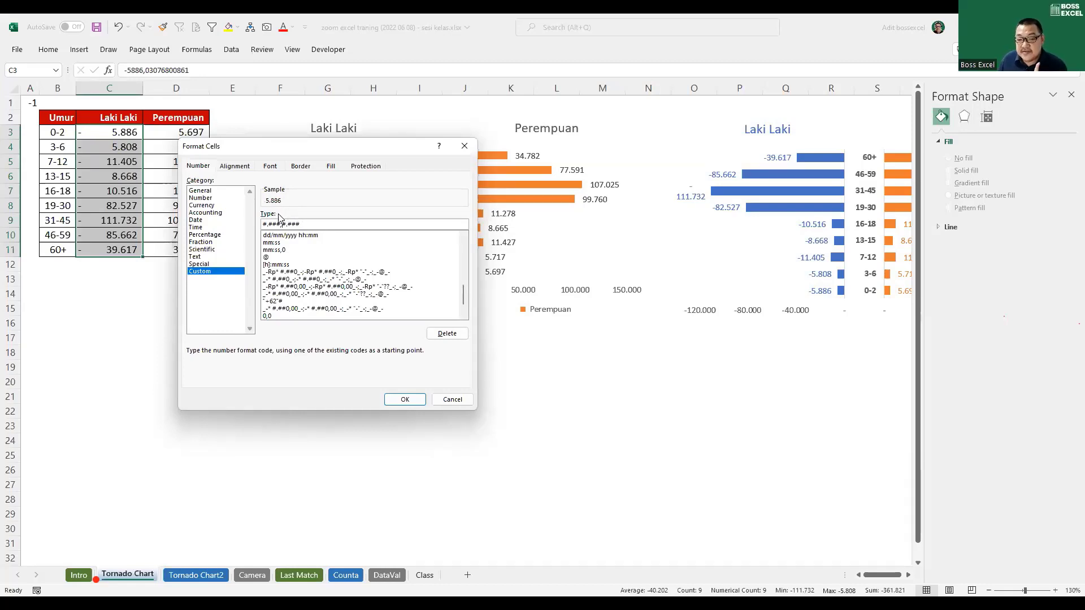
left_click(409, 400)
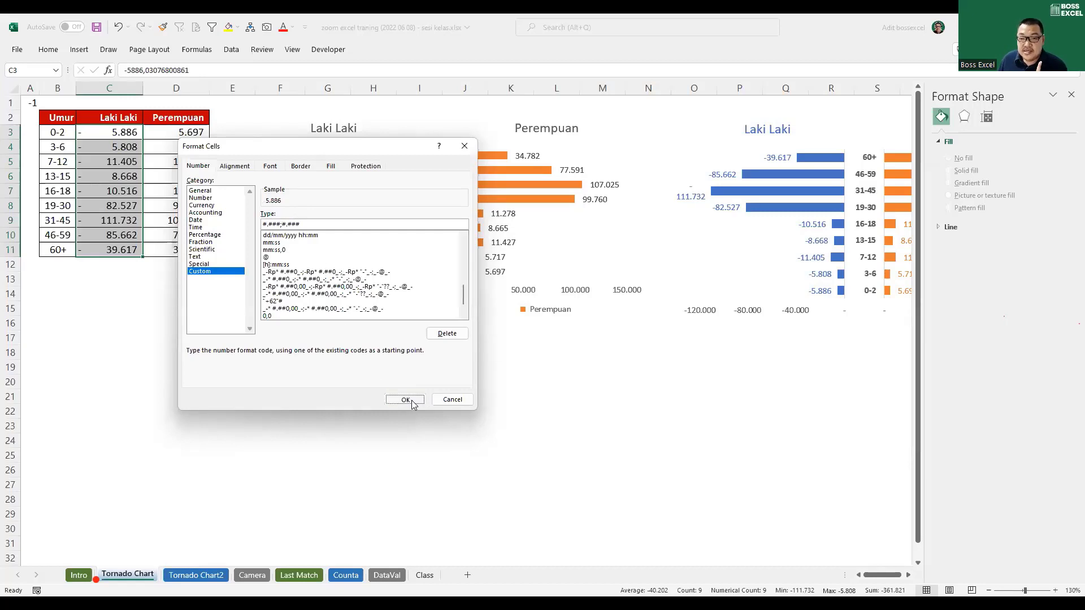
Step: Check the stored value behind the formatted cell C3 and inspect the data labels of the new Laki Laki chart
left_click_drag(130, 133, 132, 249)
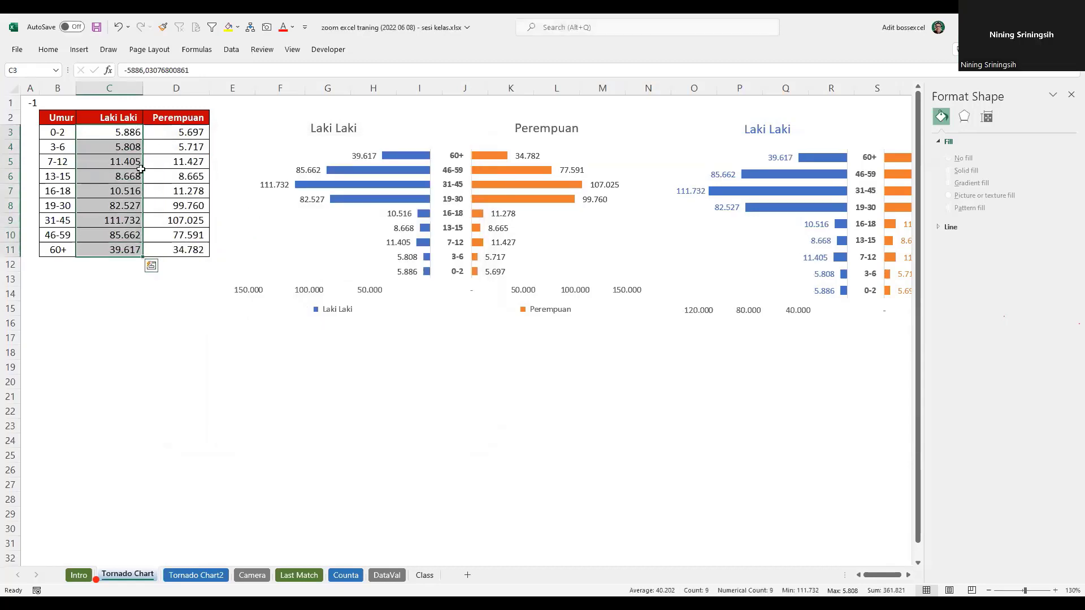
left_click(113, 133)
left_click_drag(188, 70, 114, 75)
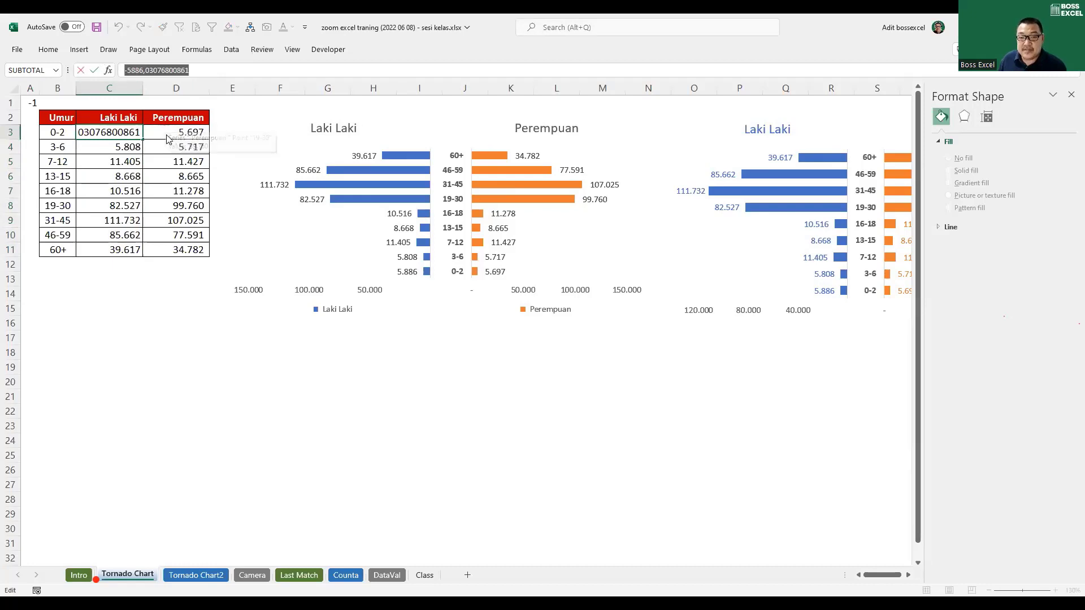
key("Escape")
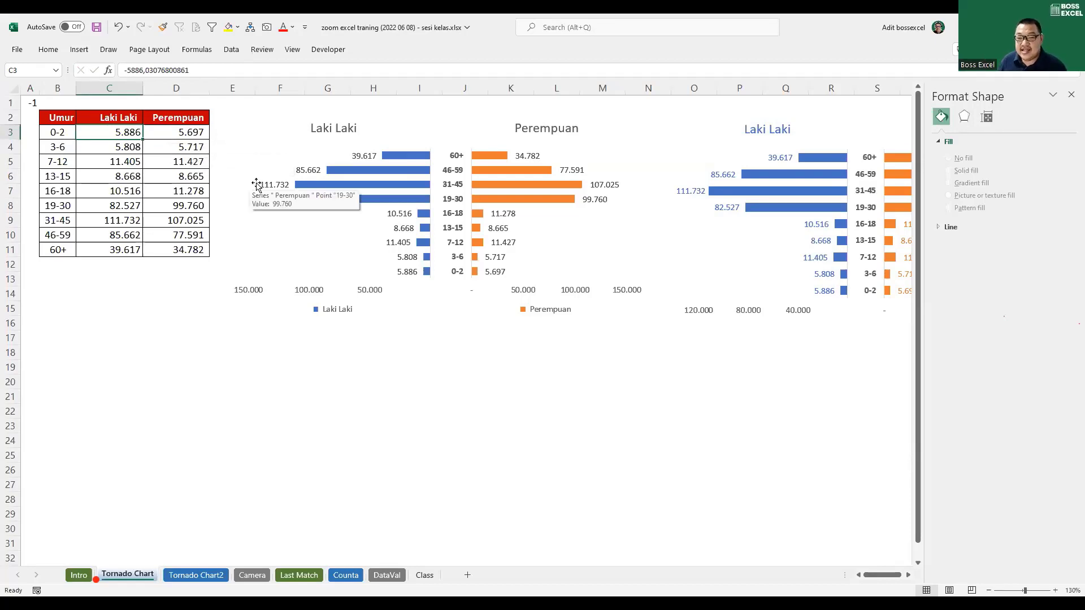
left_click_drag(128, 138, 125, 236)
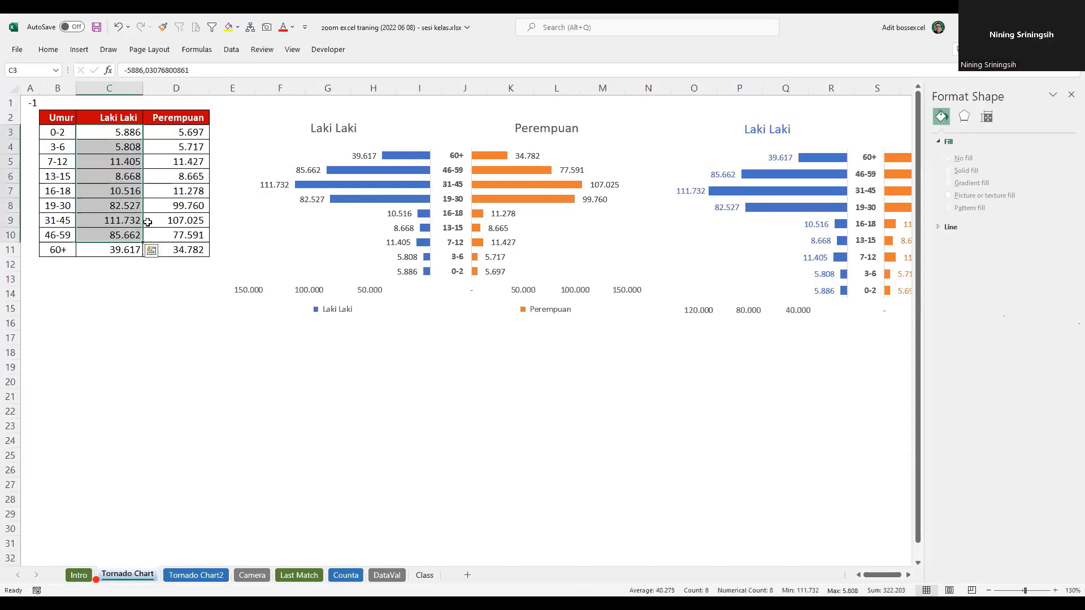
left_click(274, 184)
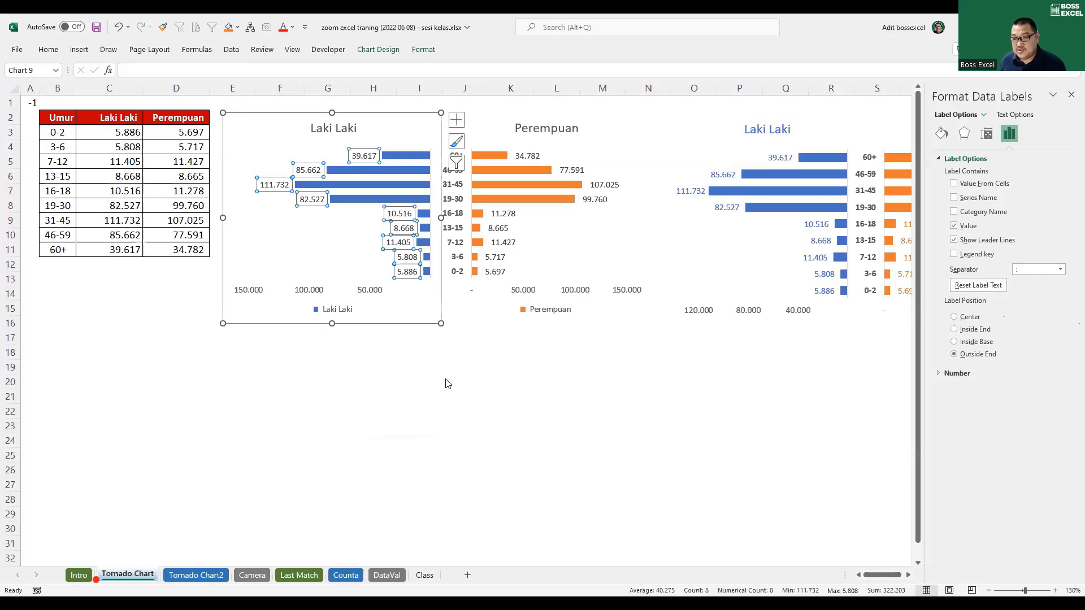
left_click(481, 368)
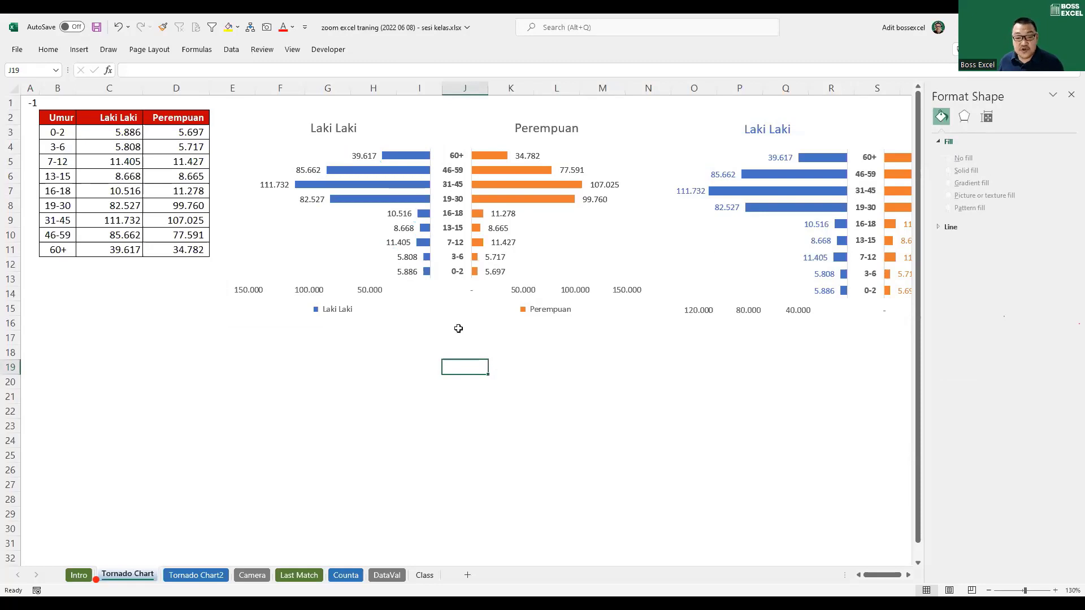
Step: Delete the legends from the new Laki Laki and Perempuan charts
left_click(340, 315)
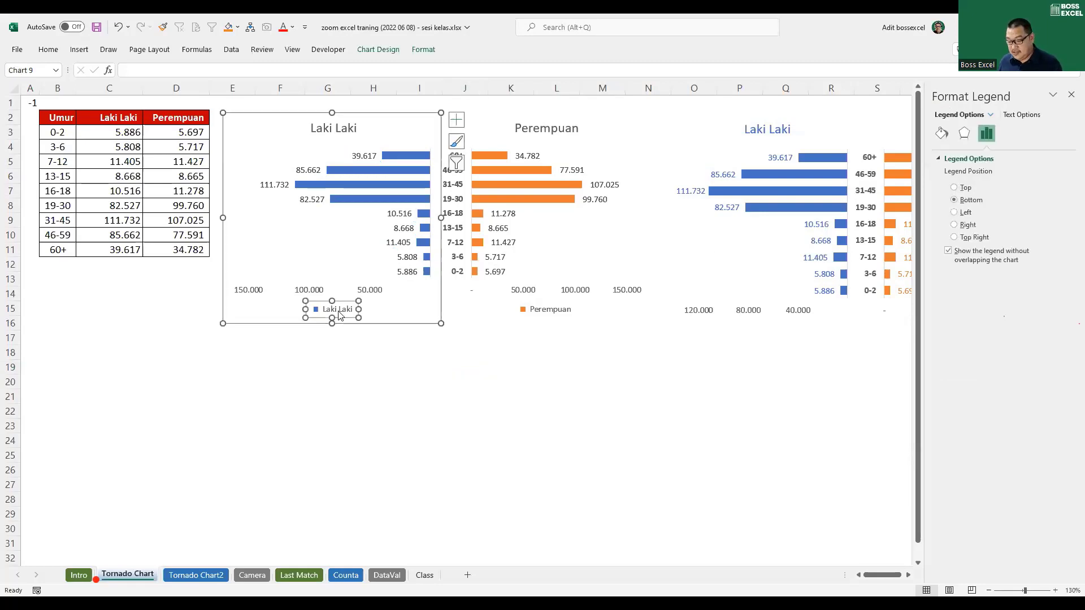
key("Delete")
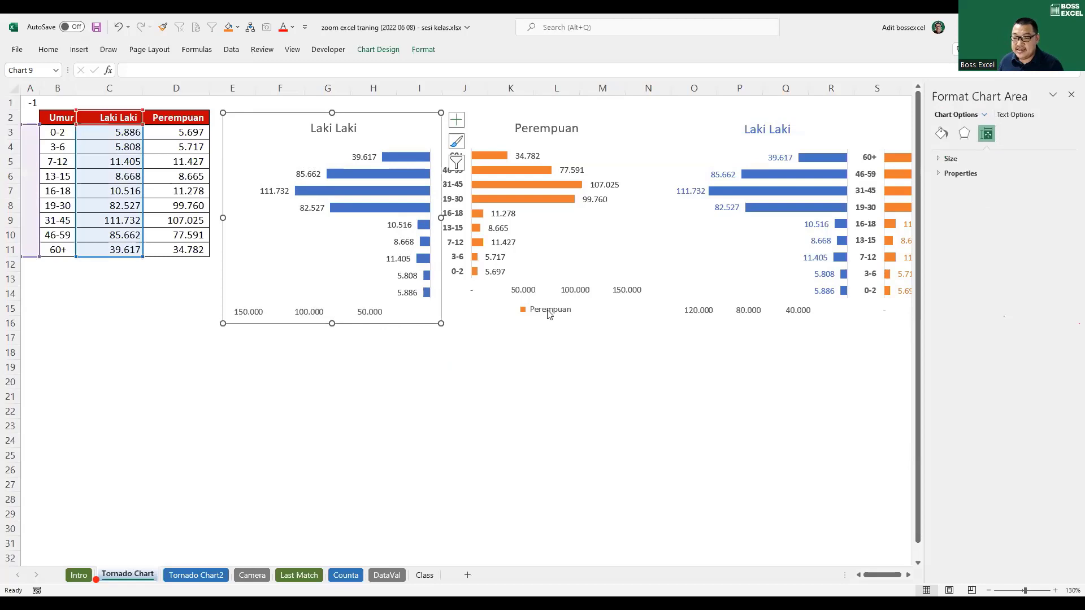
left_click(544, 314)
key("Delete")
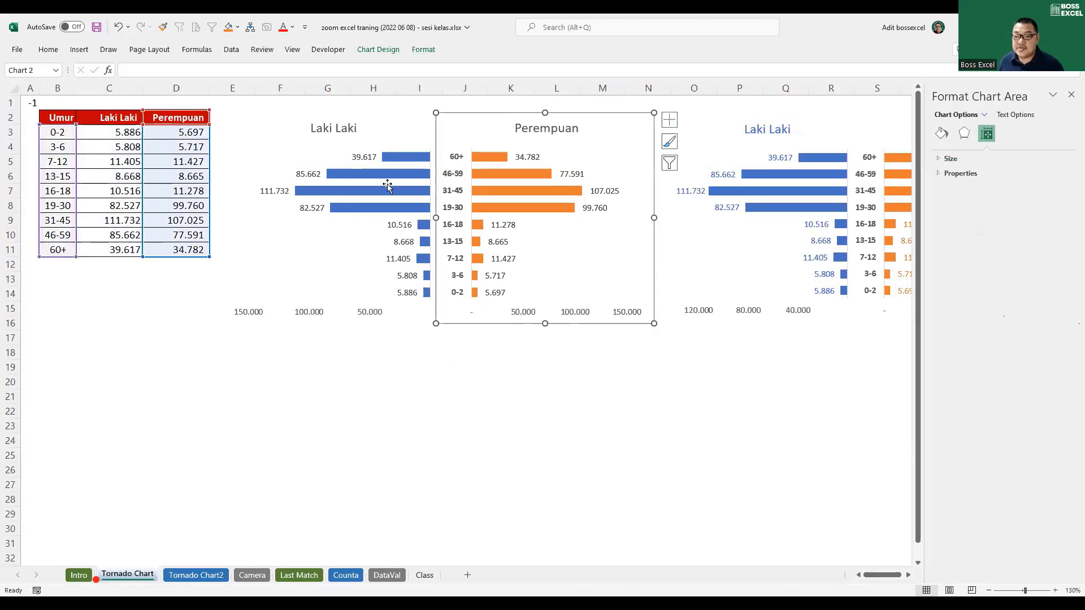
Step: Color the Laki Laki chart title blue and the Perempuan chart title orange to match their bars
left_click(341, 135)
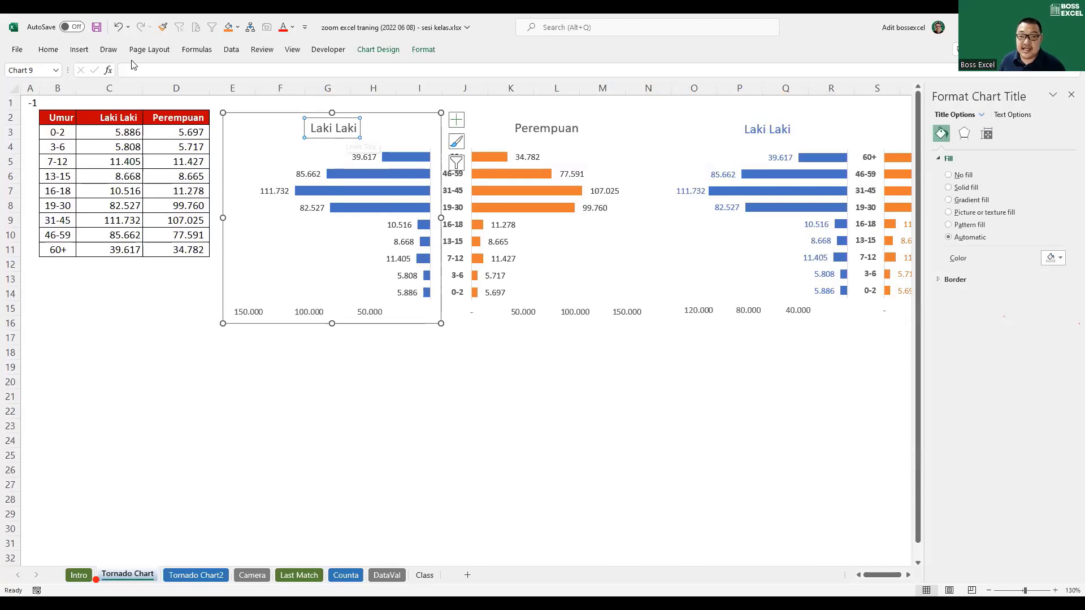
left_click(45, 50)
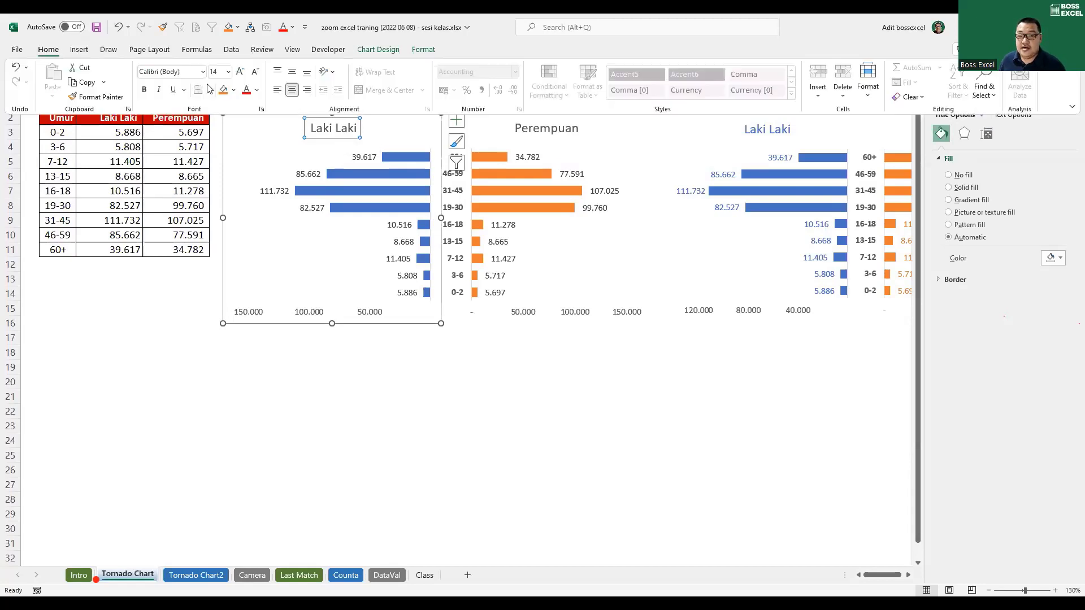
left_click(260, 93)
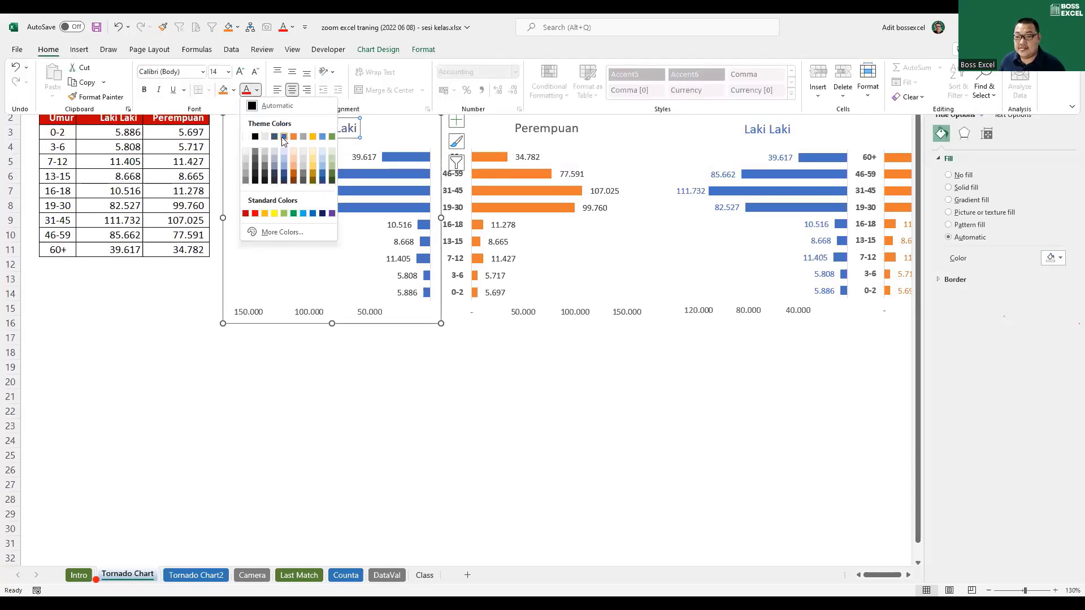
left_click(283, 141)
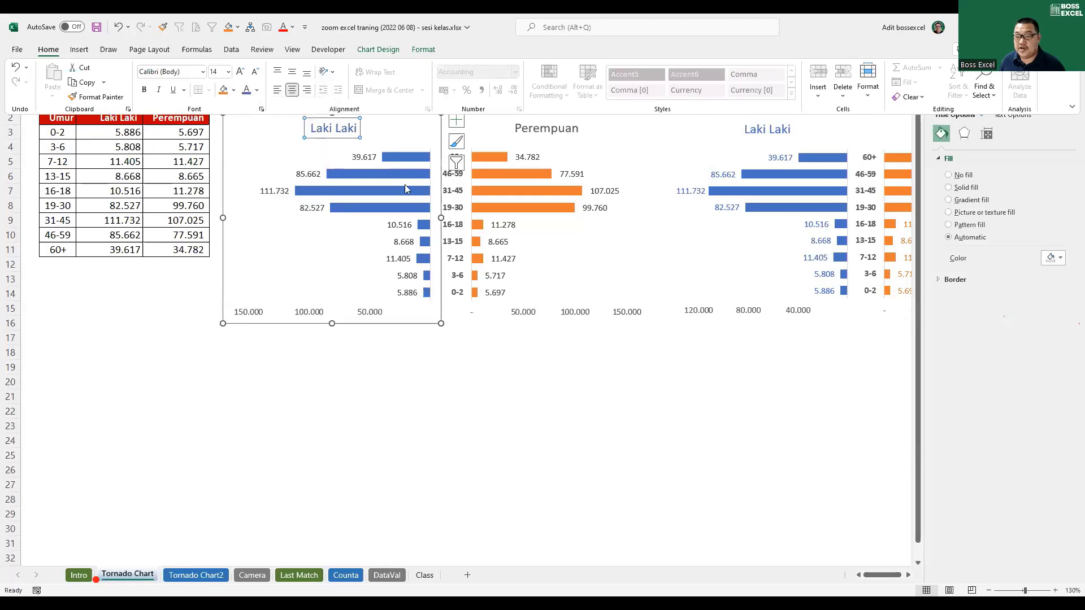
left_click(535, 132)
left_click(535, 130)
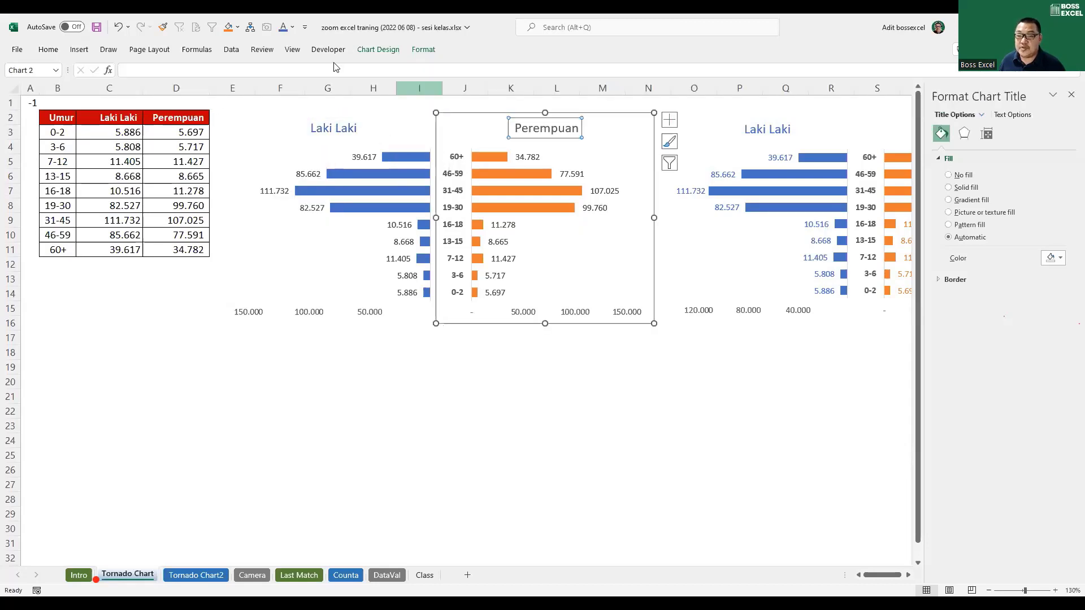
left_click(292, 27)
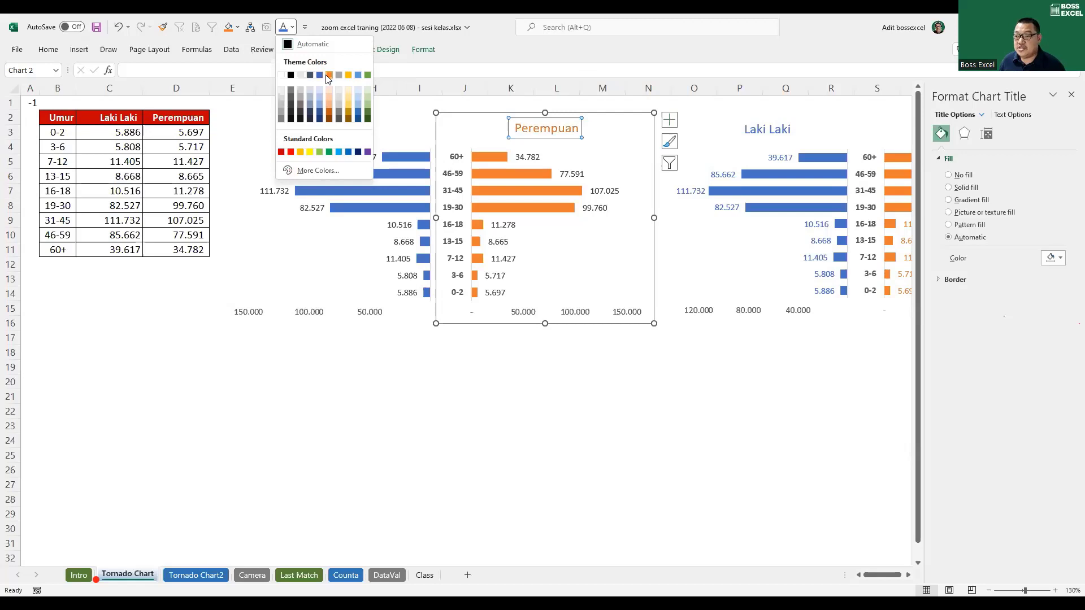
left_click(326, 77)
Step: Color the data labels orange in the Perempuan chart and blue in the Laki Laki chart
left_click(600, 209)
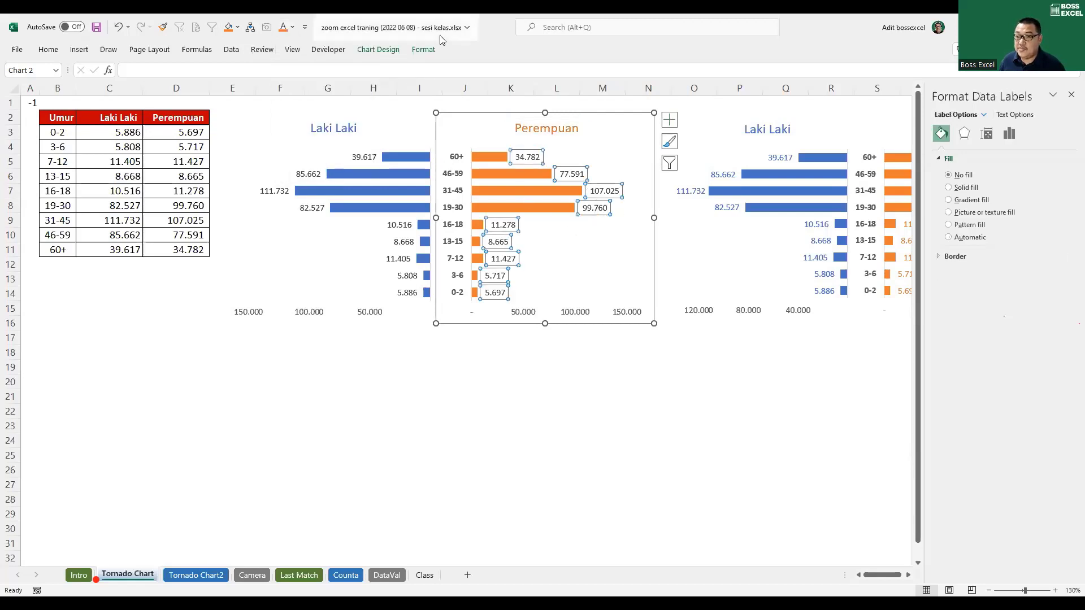
left_click(283, 27)
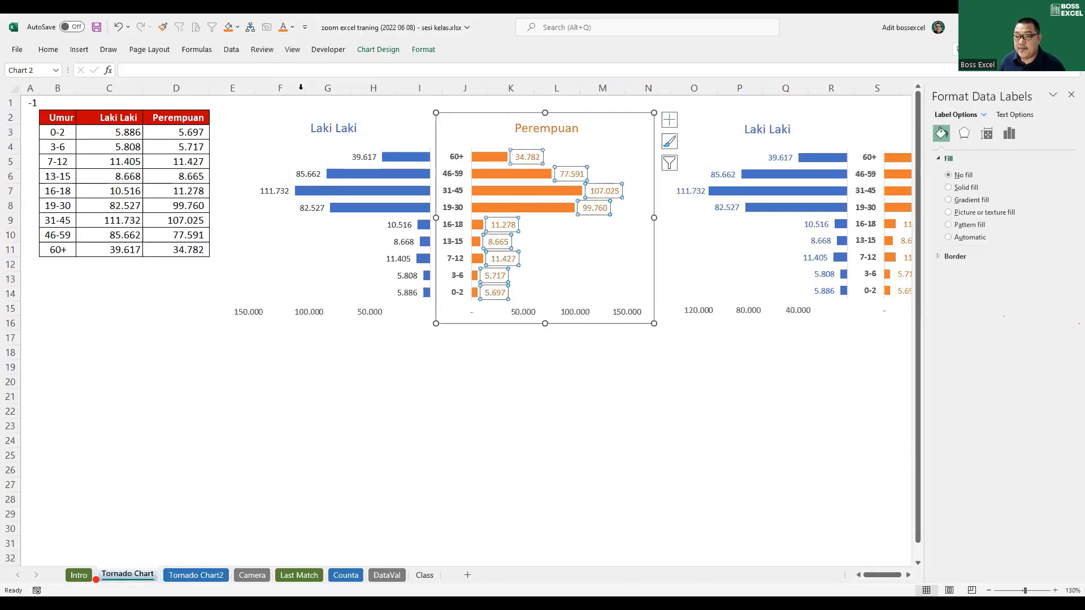
left_click(293, 29)
left_click(418, 345)
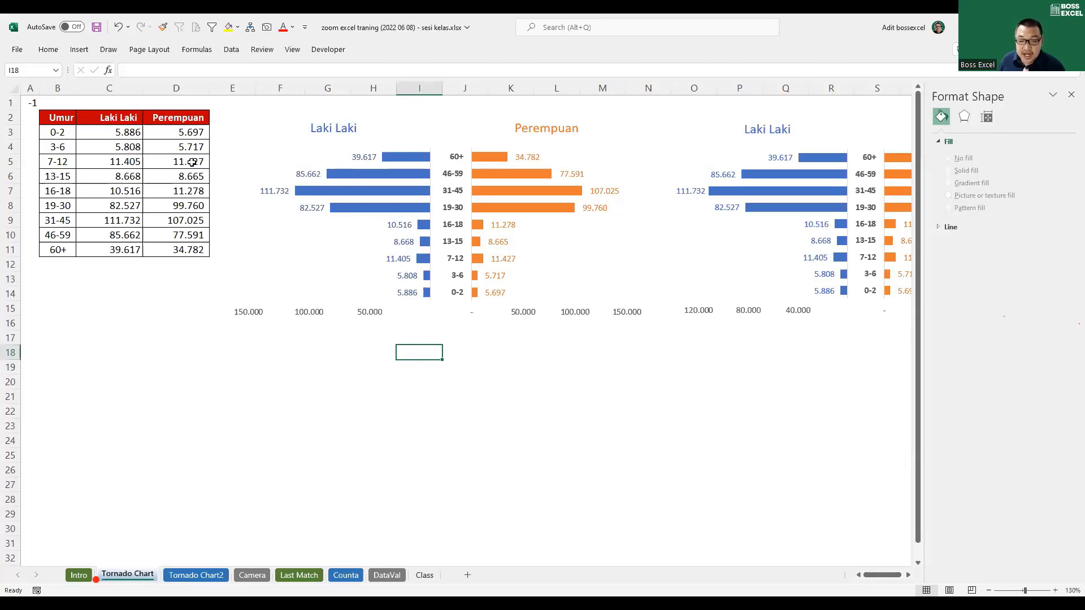
left_click(135, 133)
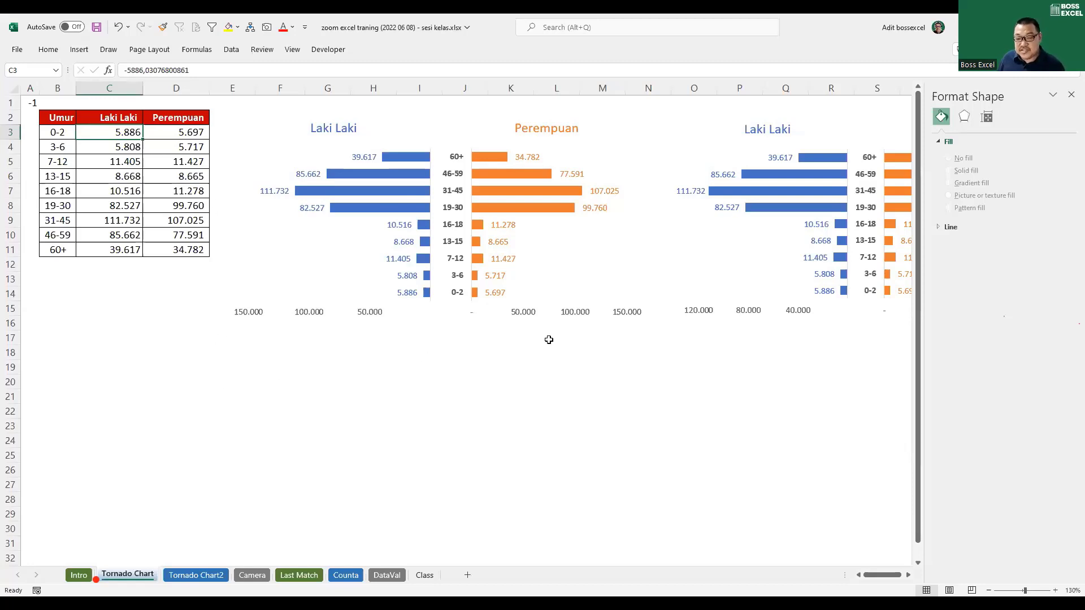
left_click(547, 241)
left_click(387, 315, "ctrl")
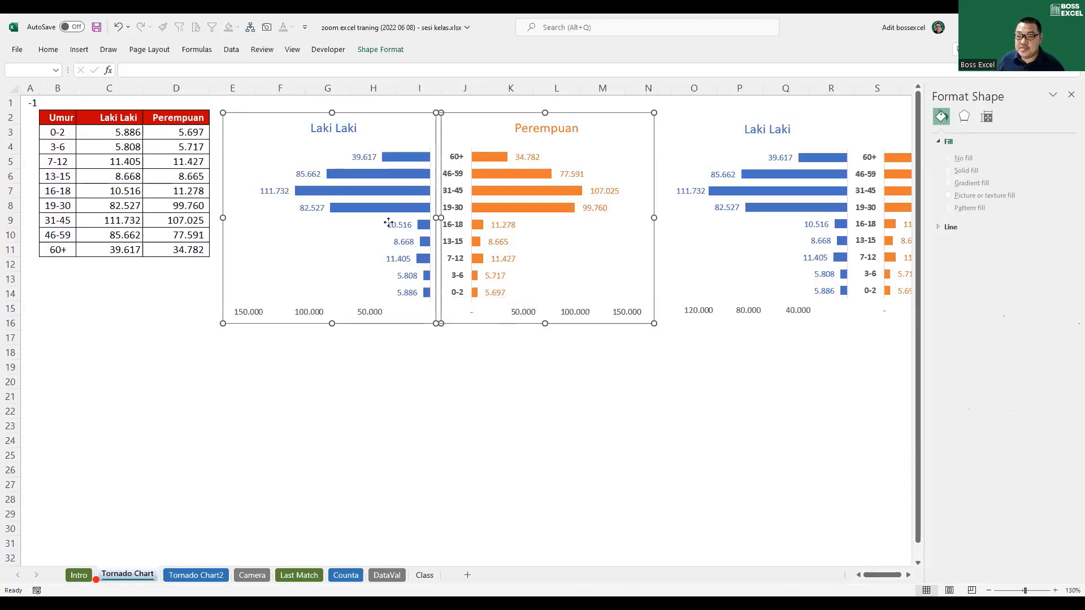
left_click(424, 395)
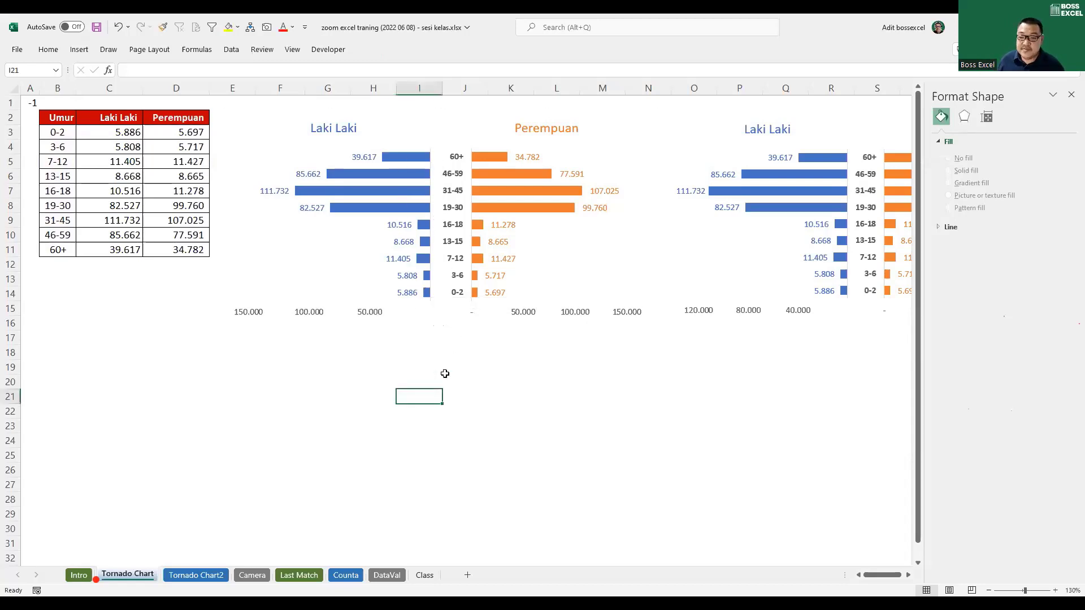
Step: Move the new Laki Laki chart slightly down and left, and apply Align Top to it and the Perempuan chart
left_click_drag(423, 317, 415, 342)
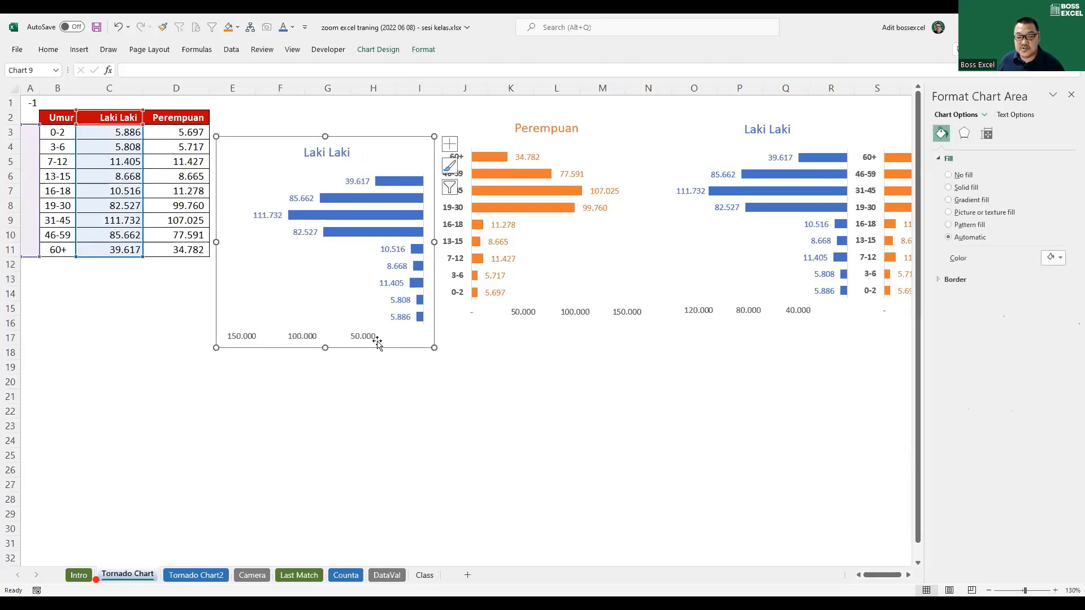
left_click(409, 403)
left_click(414, 343)
left_click(463, 311, "ctrl")
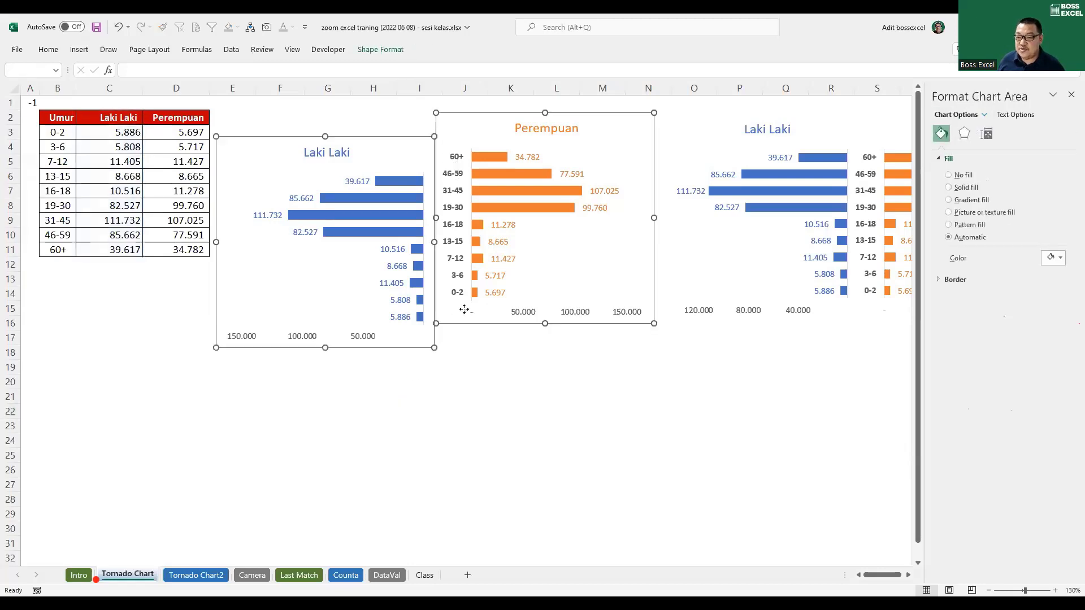
left_click(380, 49)
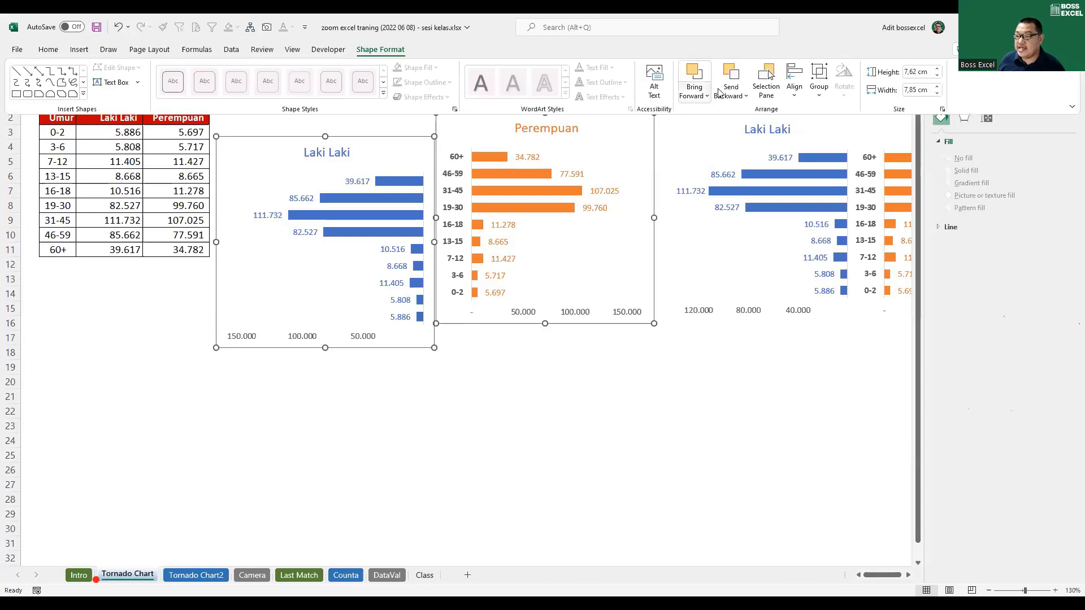
left_click(794, 100)
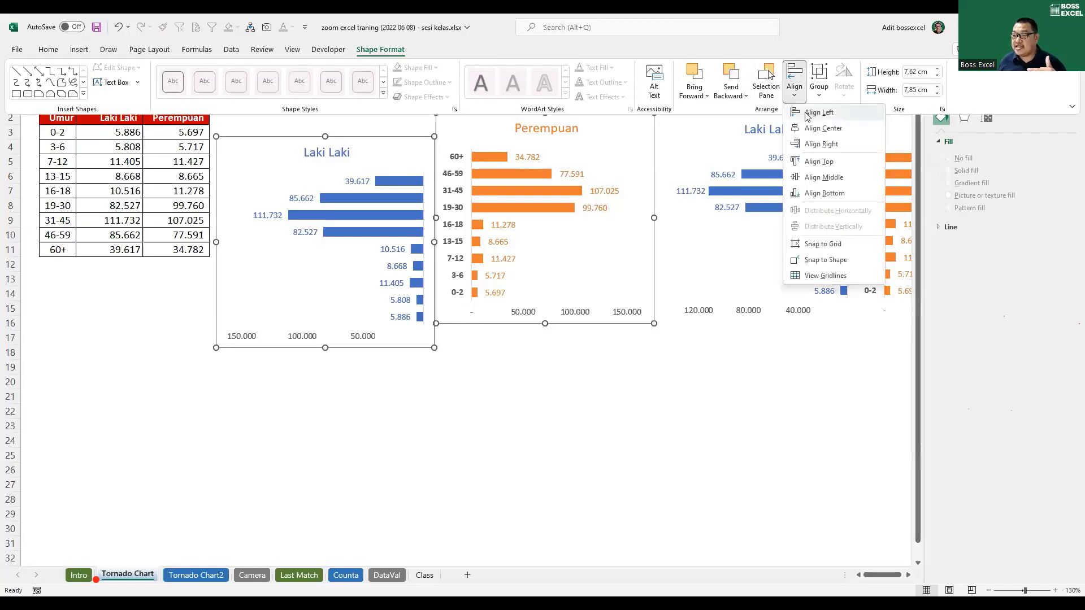
left_click(819, 162)
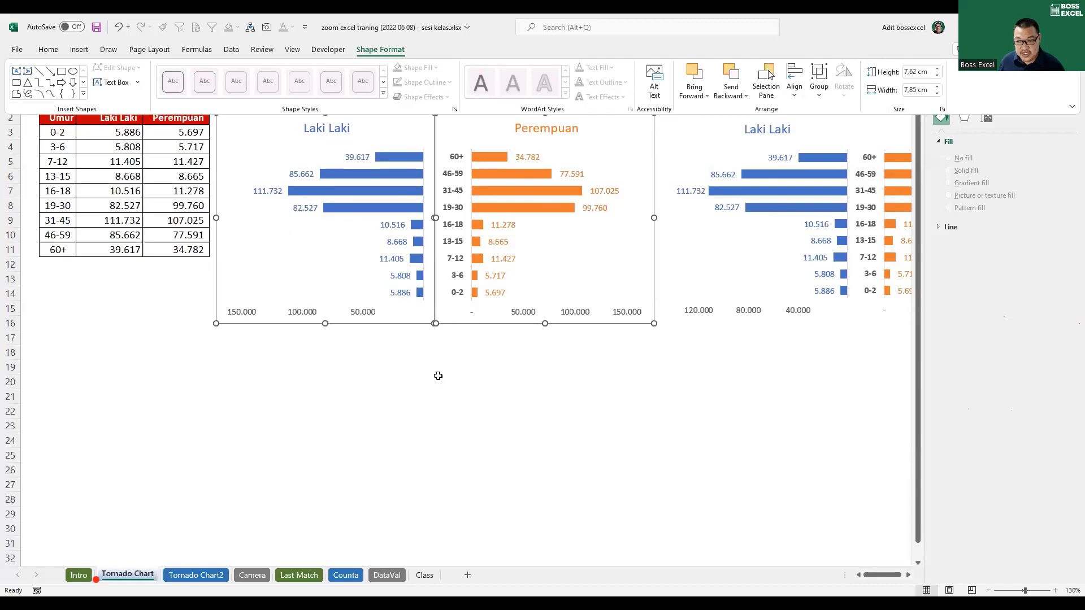
key("Escape")
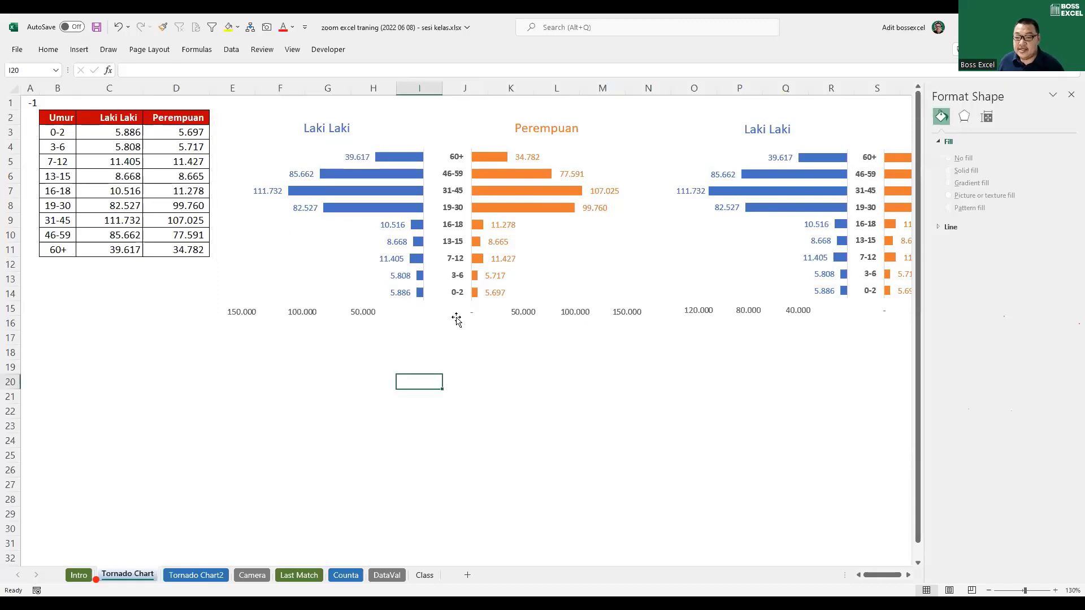
Step: Group the aligned Laki Laki and Perempuan charts and move the group down so it spans about rows 5 to 20
left_click(416, 315)
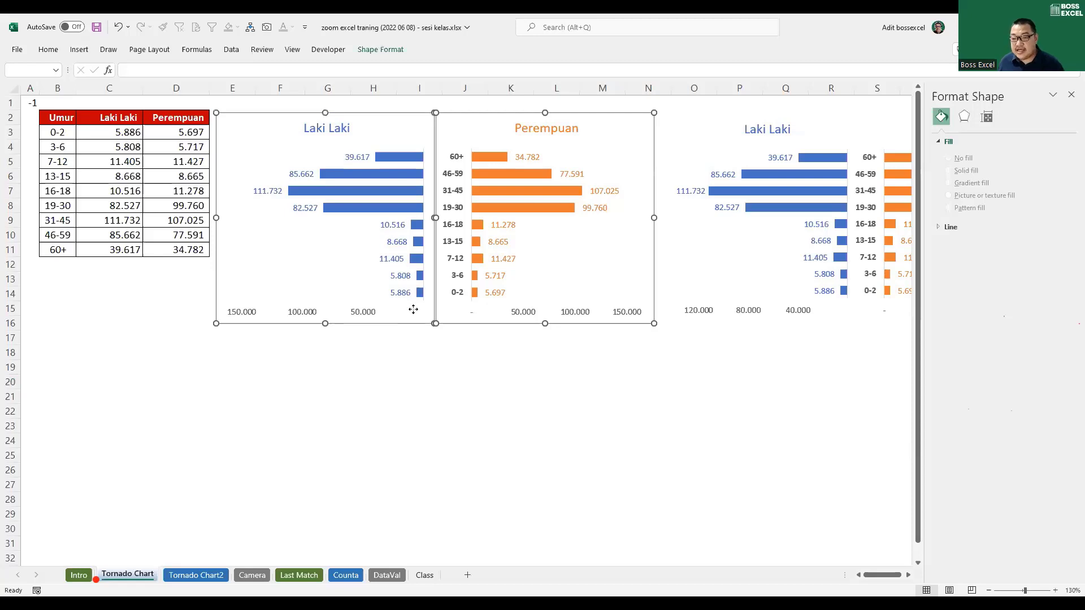
right_click(413, 309)
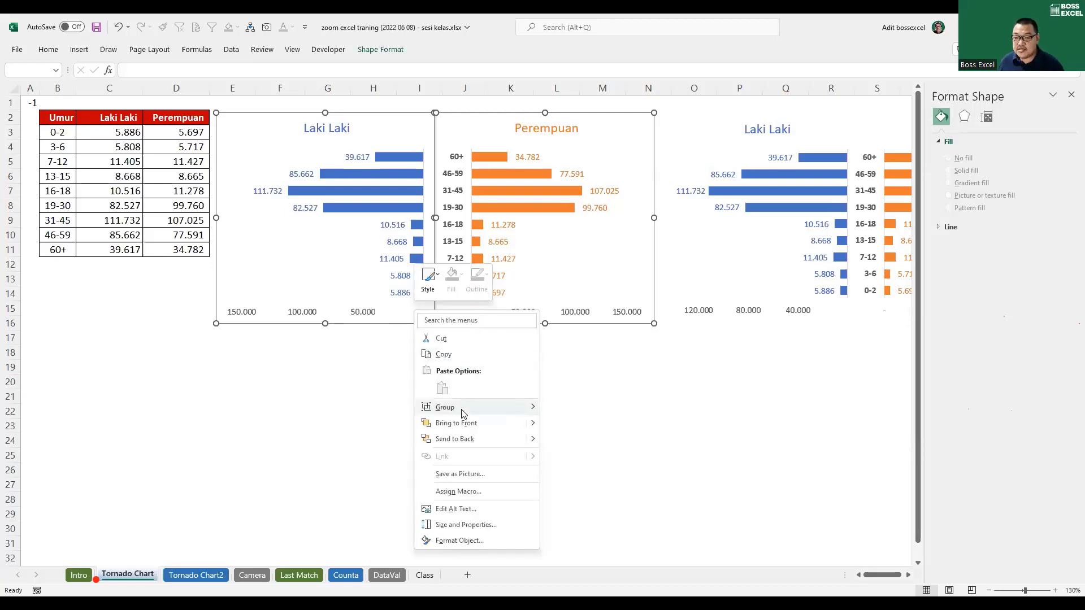
mouse_move(462, 414)
left_click(569, 408)
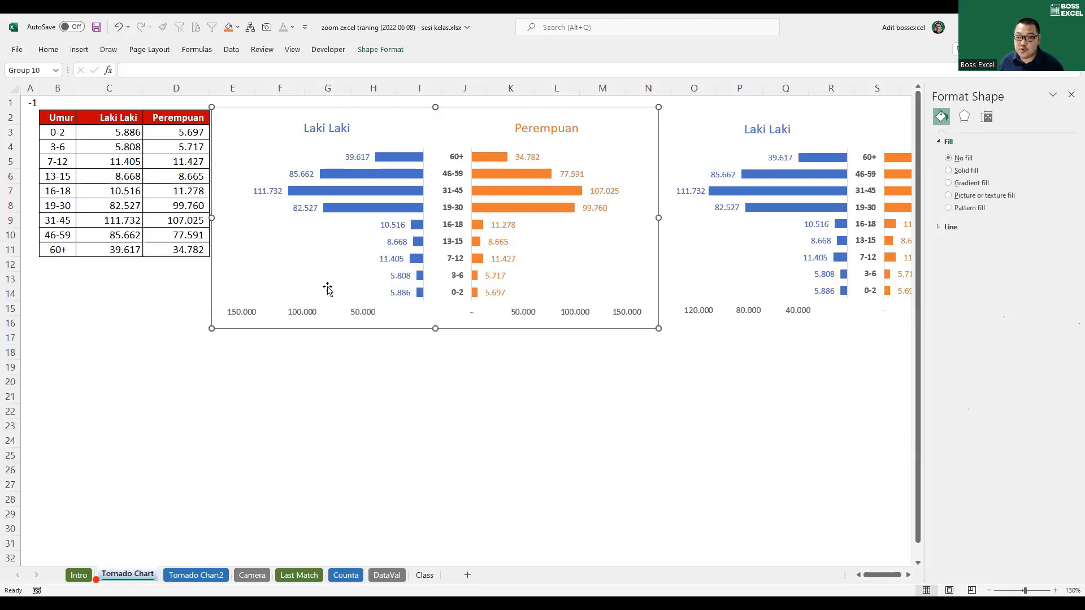
left_click_drag(327, 310, 356, 381)
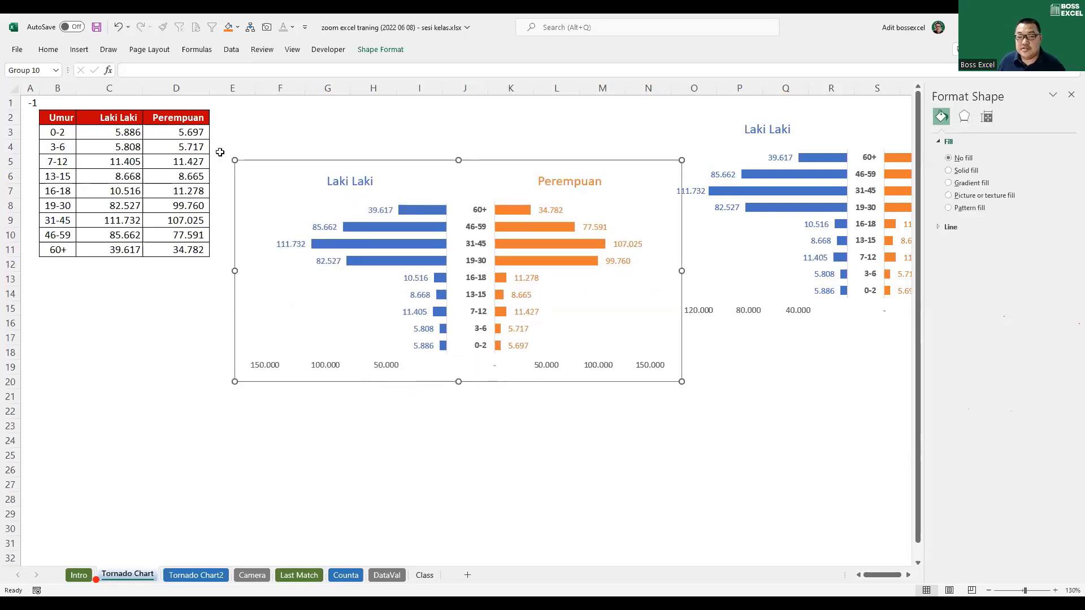
Step: Set the Perempuan value for age 0-2 in D3 to 8000
left_click(199, 134)
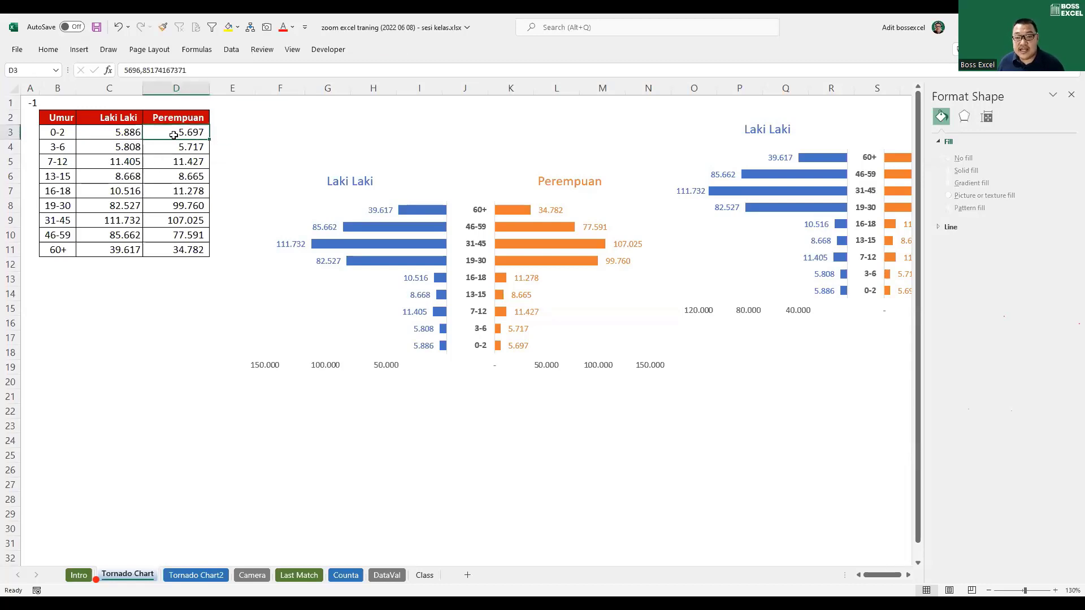
type("8000")
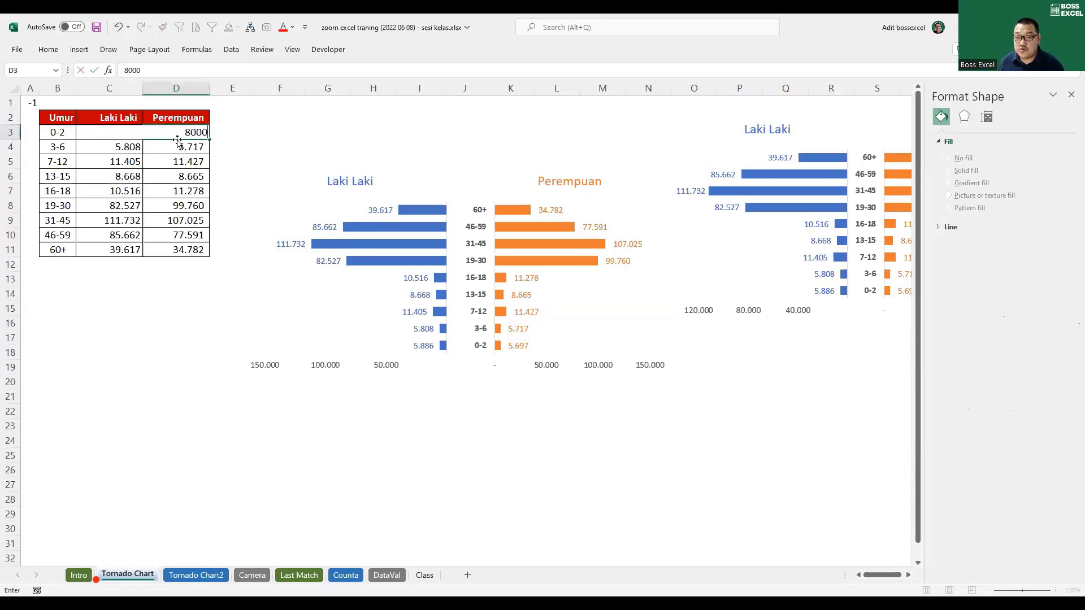
key("Return")
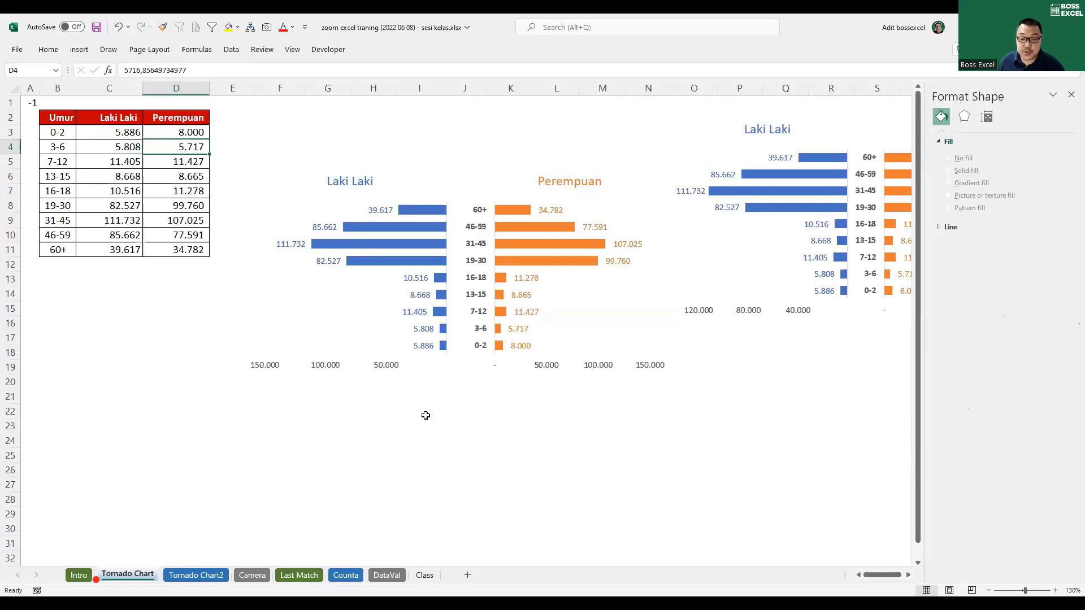
Step: Switch to the Tornado Chart2 sheet and move its chart left, closer to the data tables
left_click(186, 576)
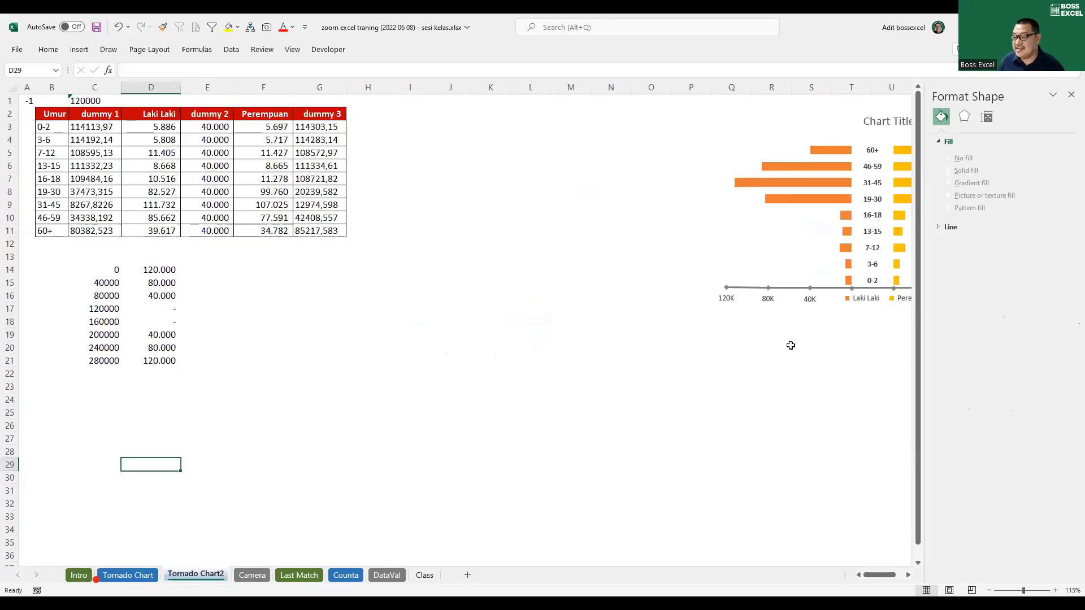
left_click(791, 309)
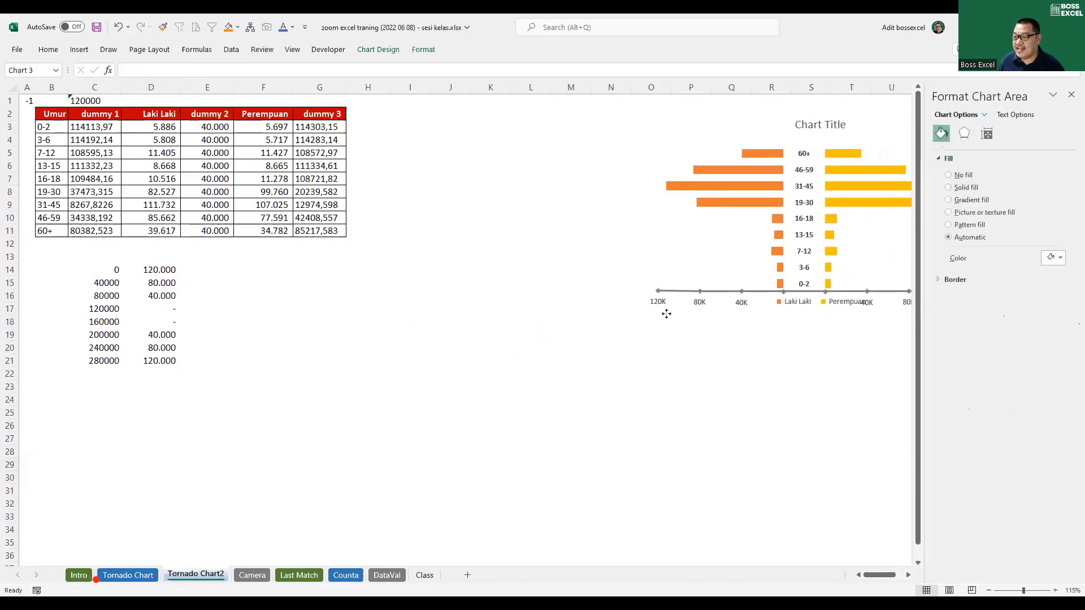
left_click_drag(666, 314, 514, 299)
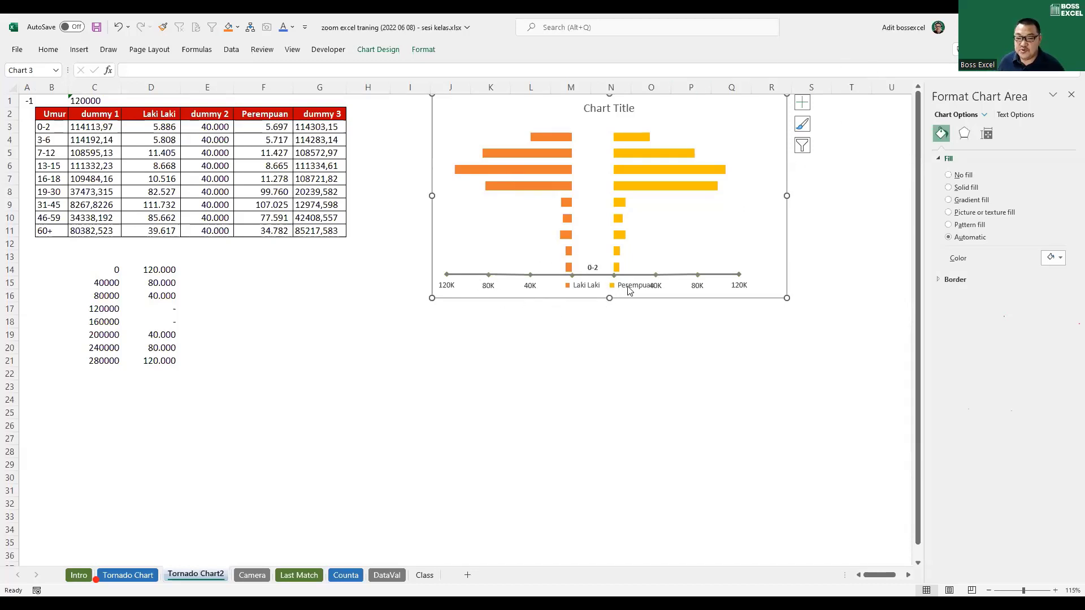
Step: Examine the visible and unfilled dummy bar series that make up the single tornado chart
left_click(506, 138)
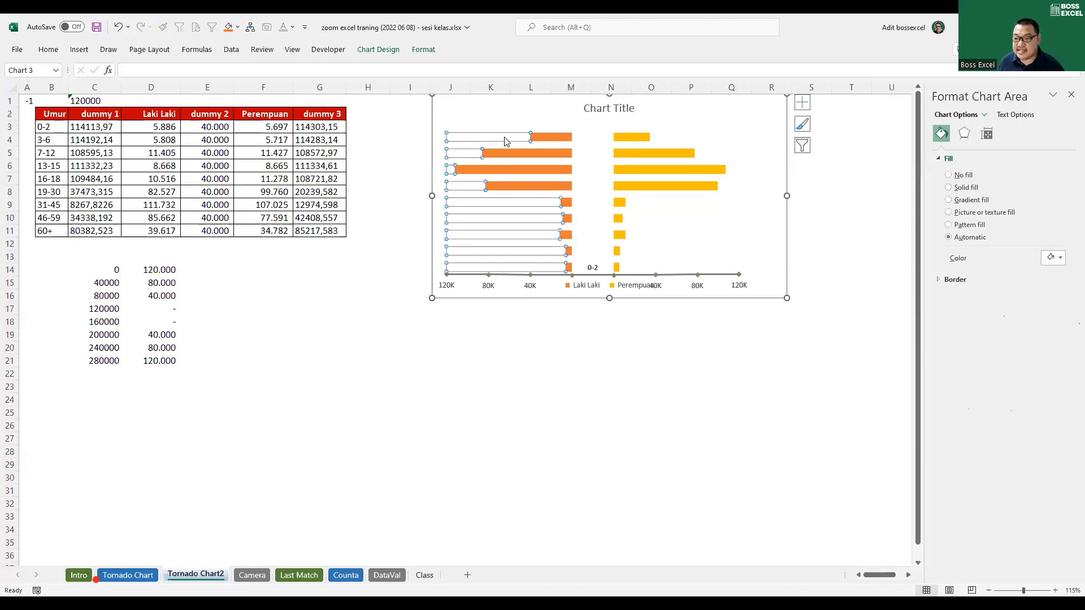
left_click(546, 141)
left_click(591, 138)
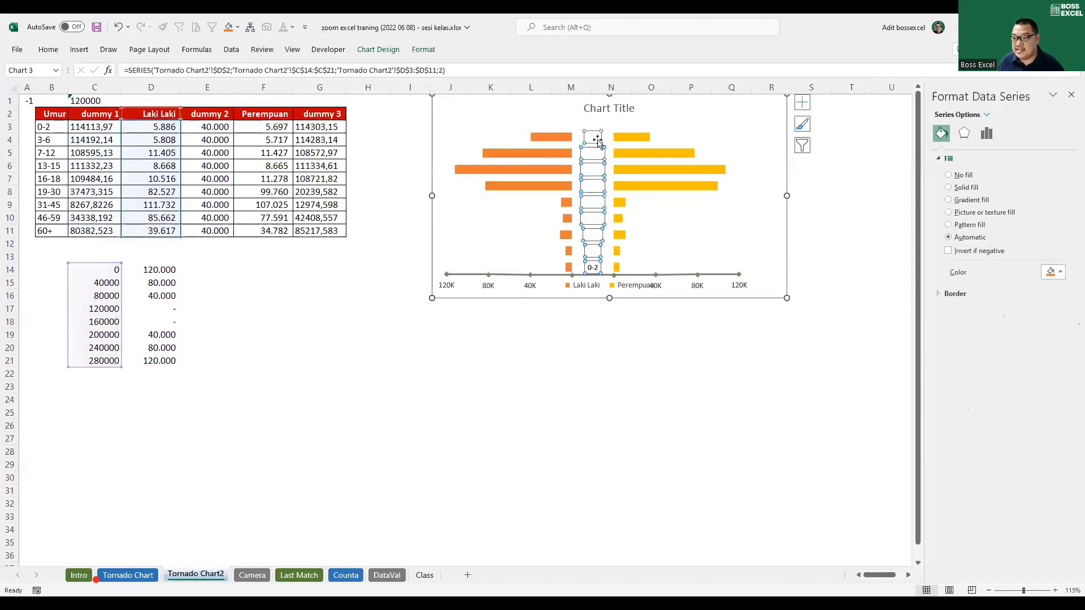
left_click(647, 138)
left_click(665, 138)
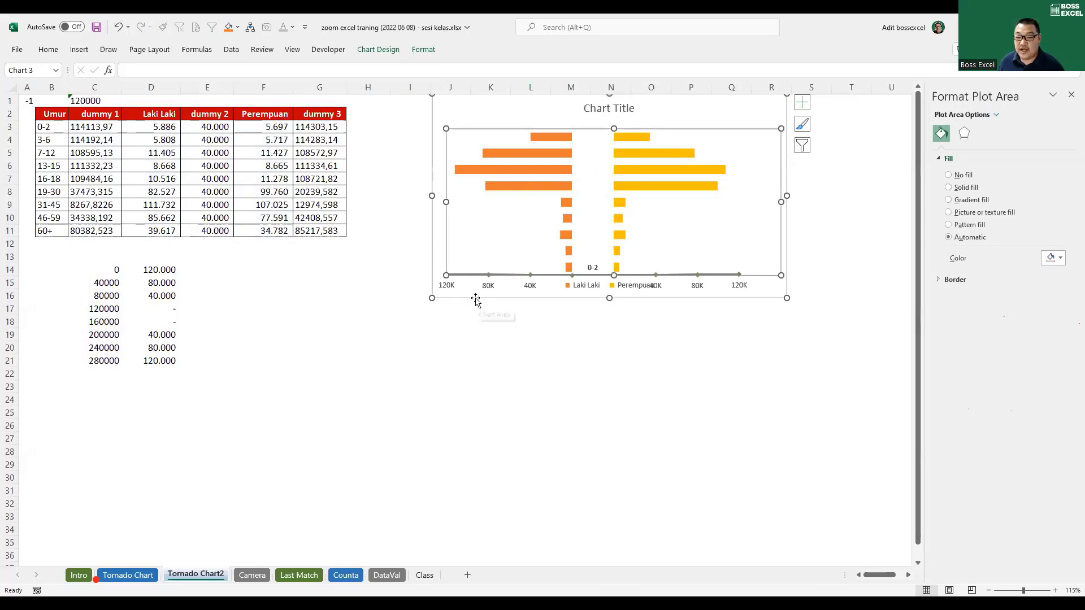
Step: Move the existing tornado chart right to about column L and insert a stacked bar chart from the table B2:G11
left_click_drag(475, 298, 562, 298)
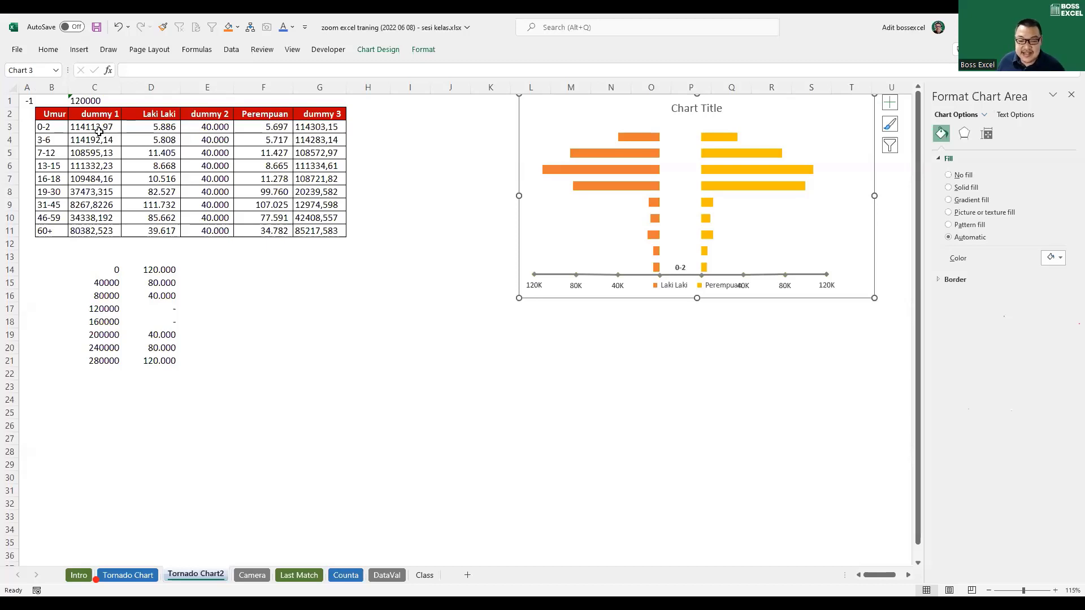
left_click_drag(53, 114, 322, 240)
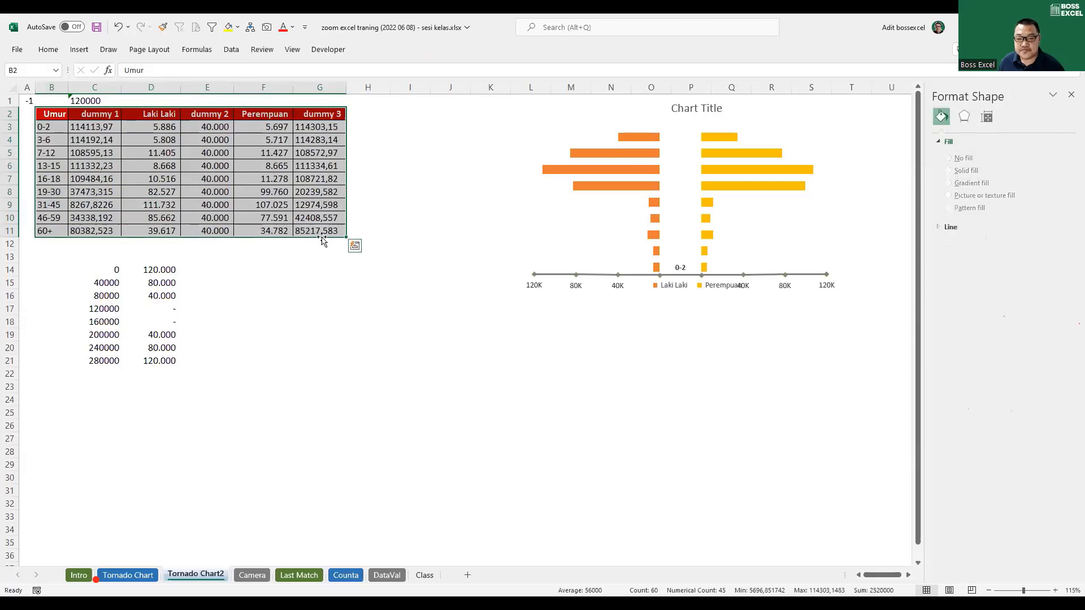
left_click(80, 50)
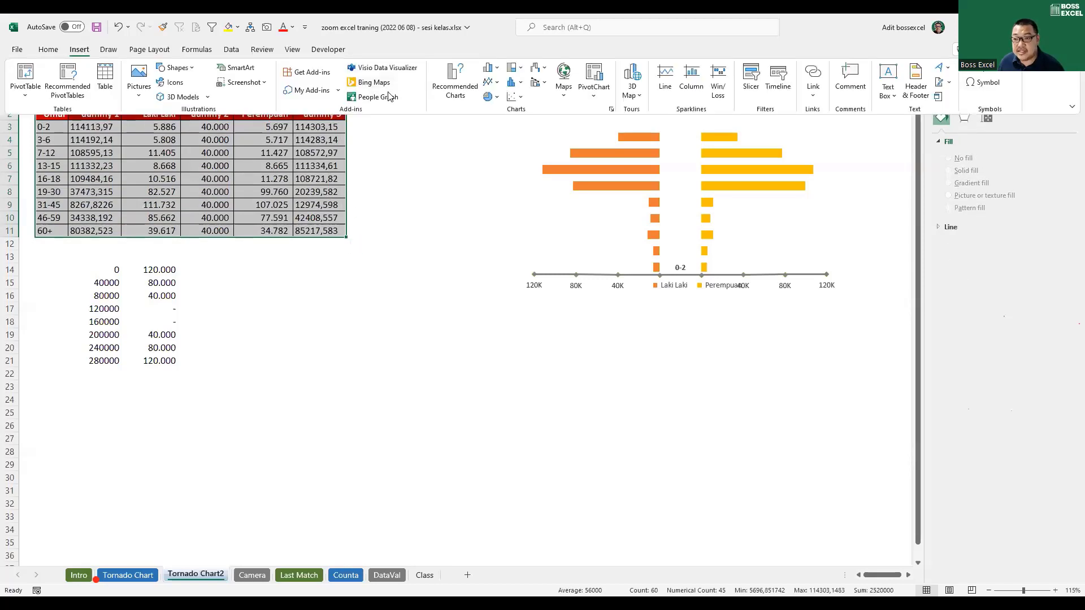
left_click(611, 109)
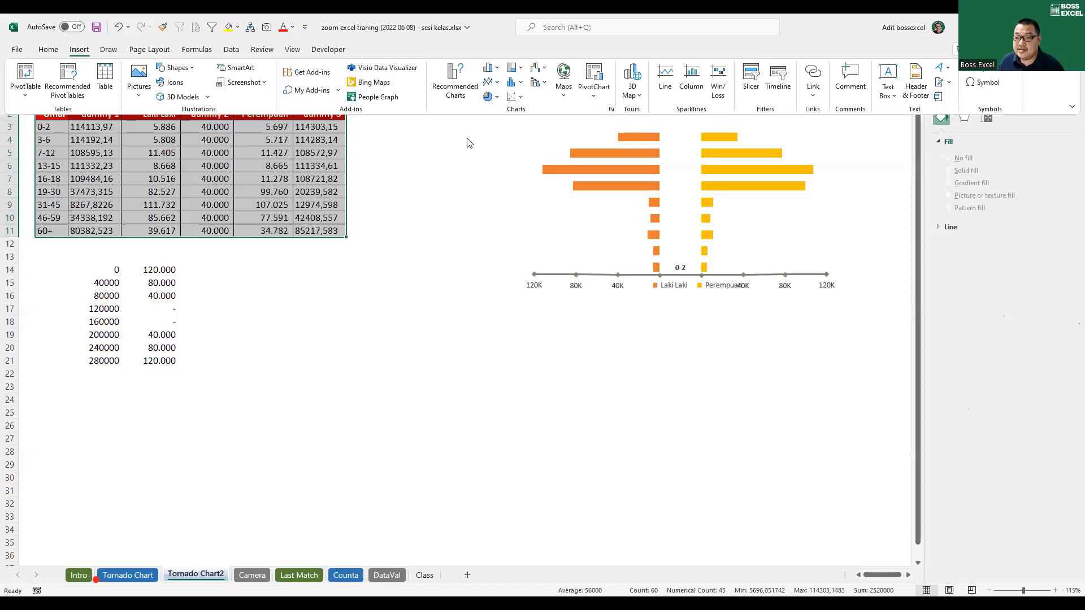
left_click_drag(435, 146, 317, 81)
left_click(339, 99)
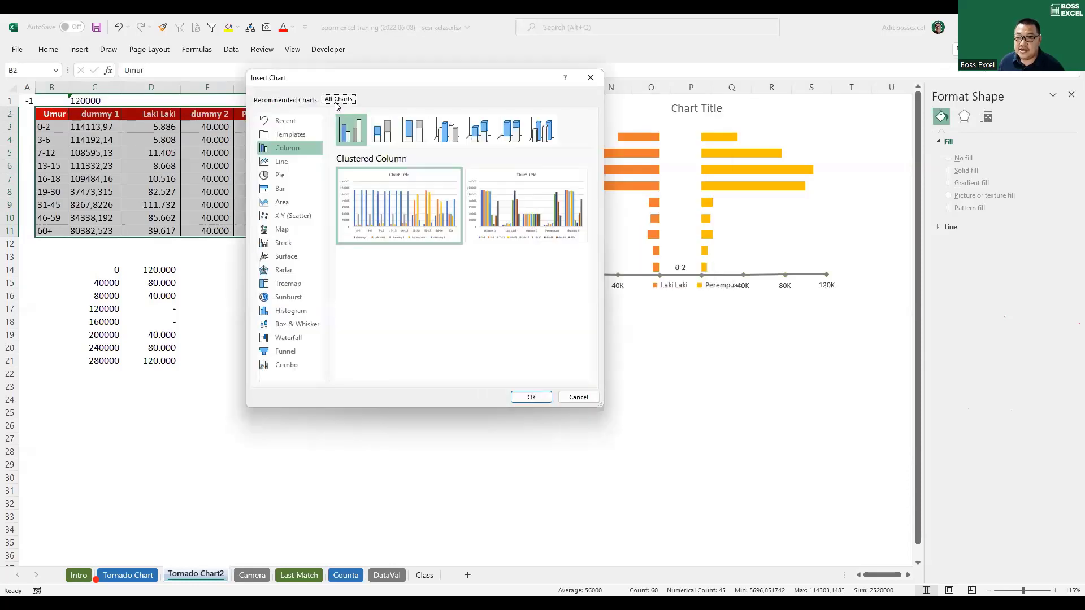
left_click(283, 189)
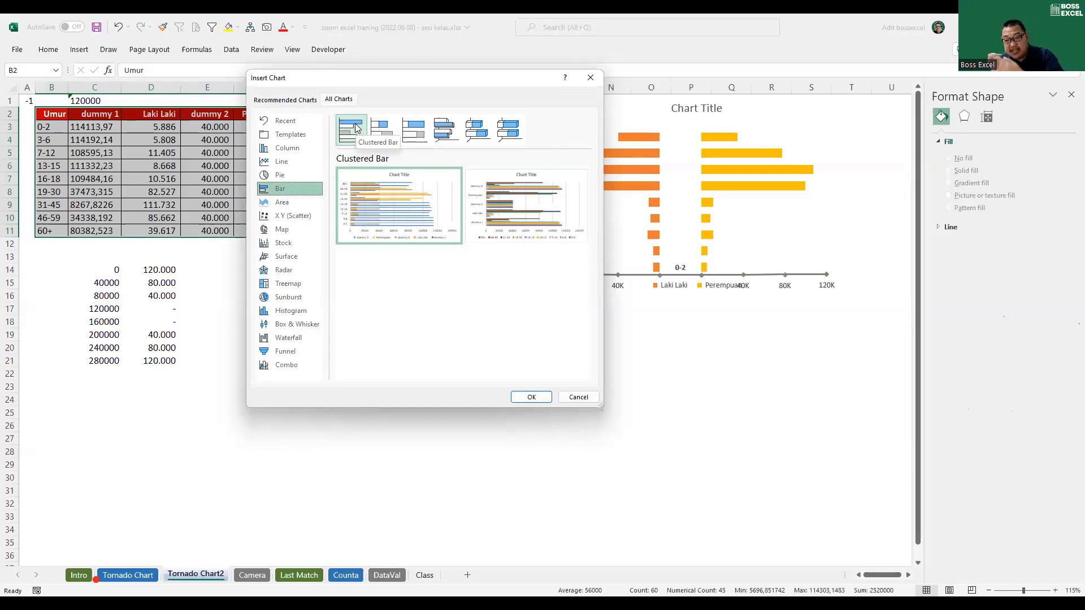
left_click(395, 132)
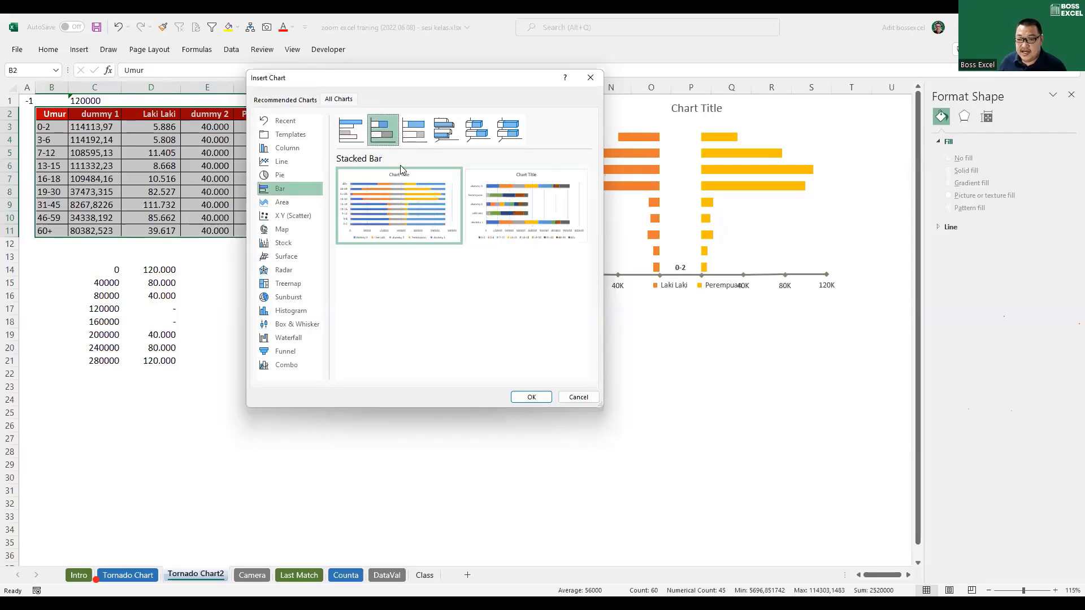
mouse_move(421, 229)
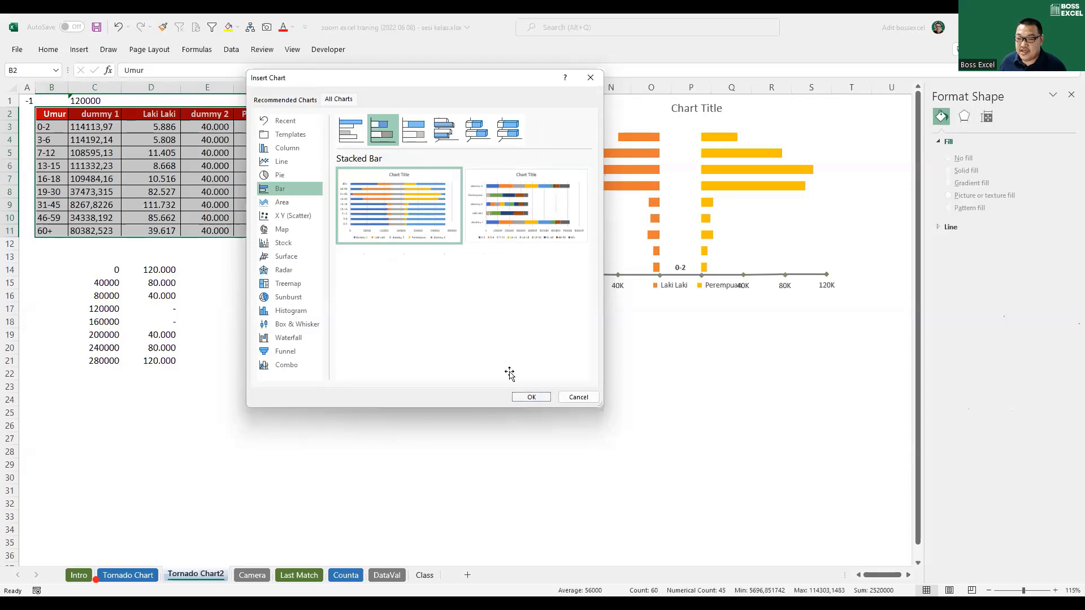
key("Return")
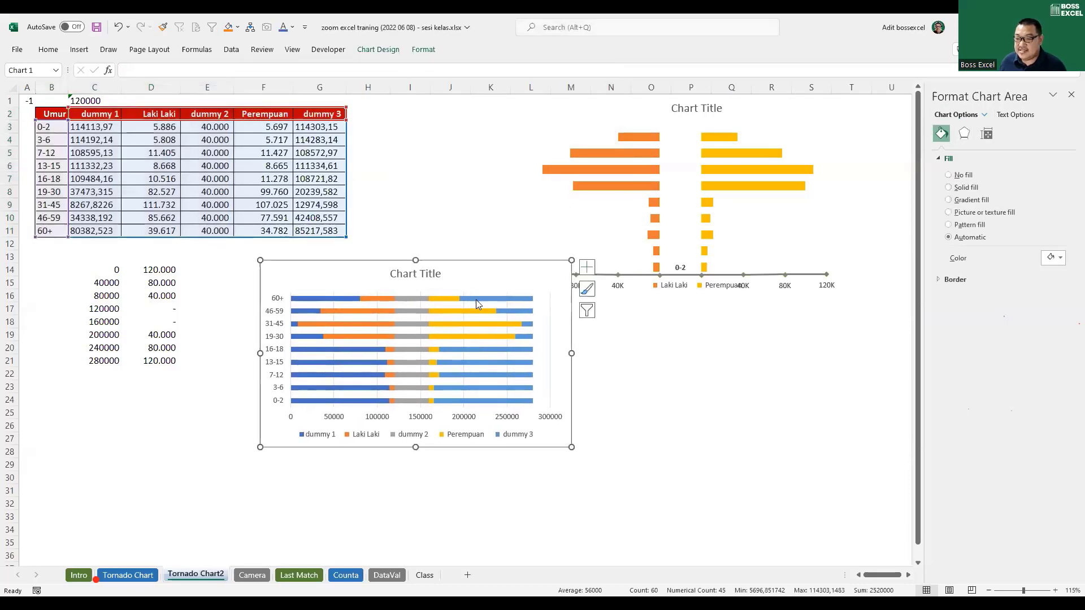
Step: Set the gap width of the new stacked bar chart's series to 85%
right_click(476, 300)
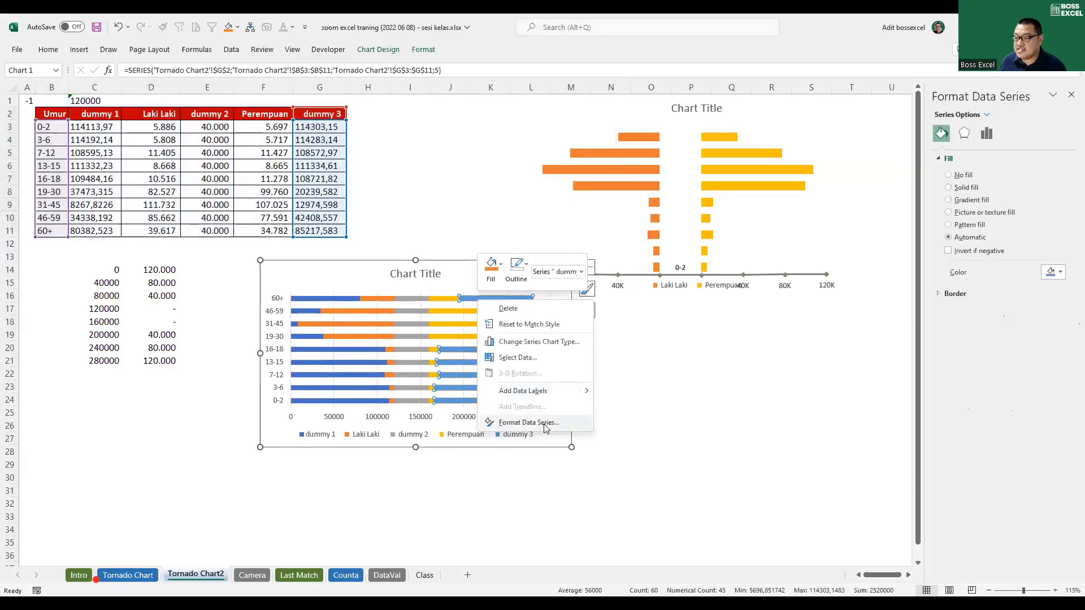
left_click(528, 422)
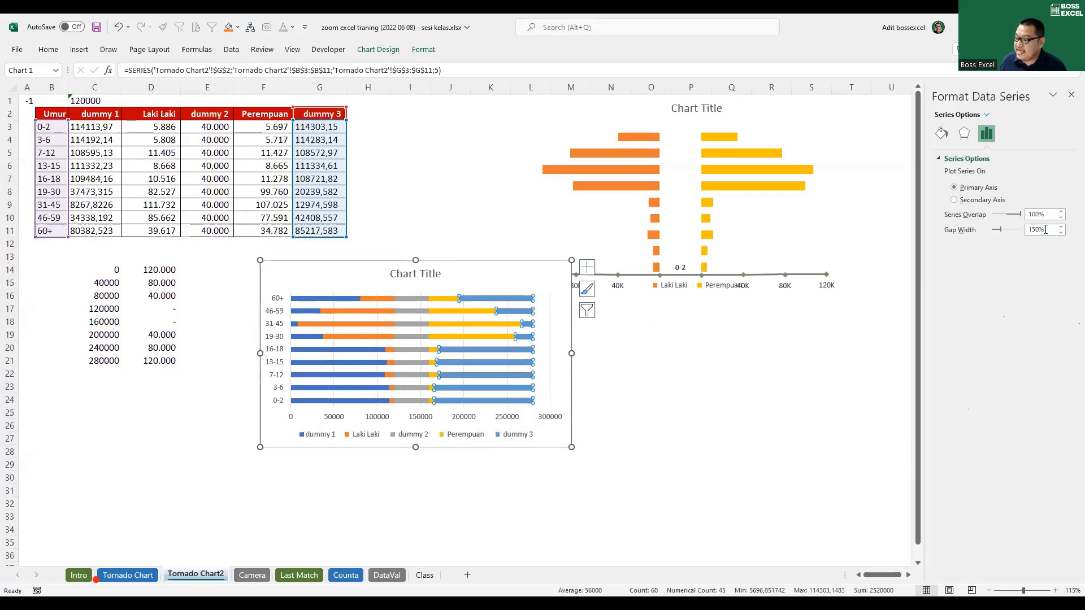
left_click_drag(1045, 229, 1006, 235)
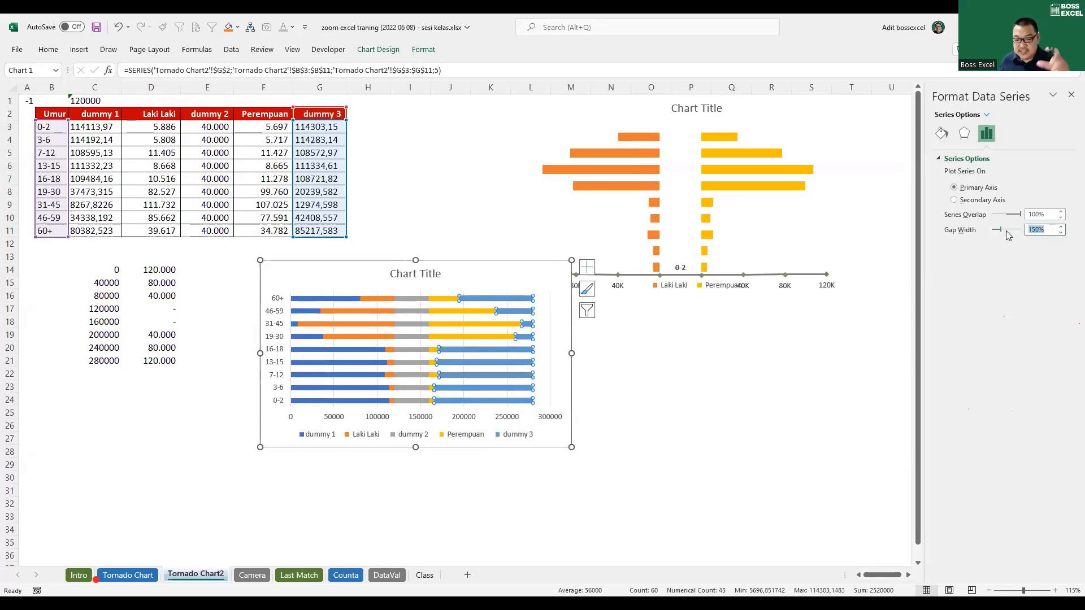
type("85")
key("Return")
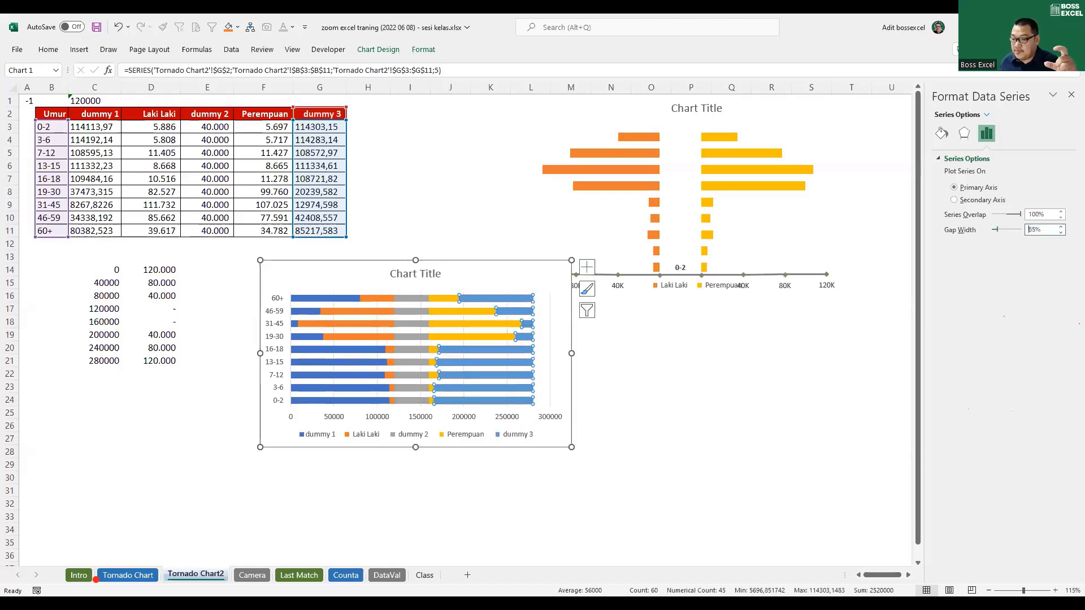
left_click(505, 475)
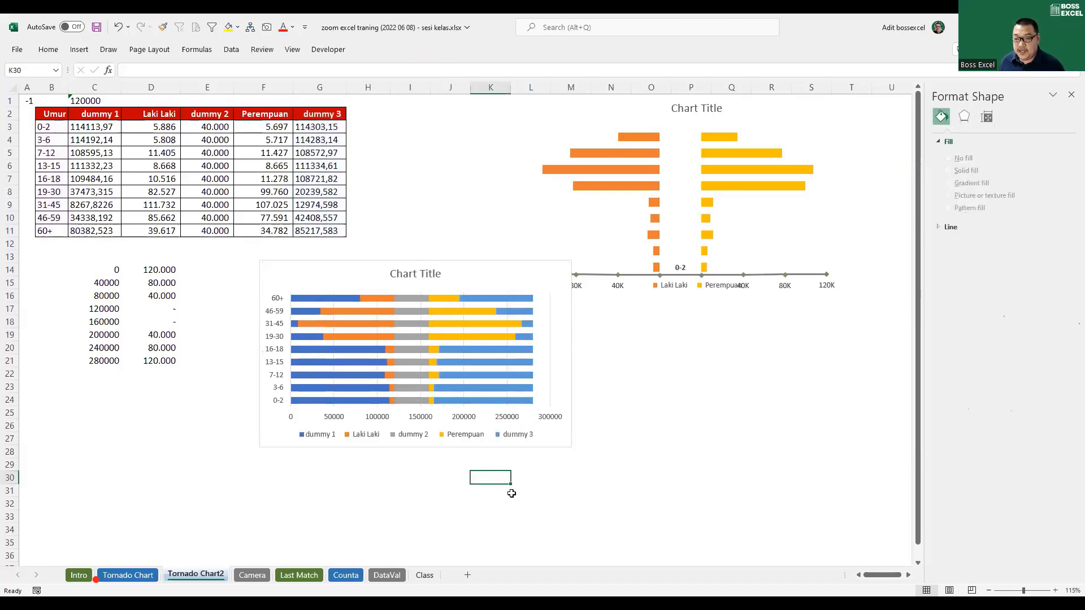
Step: Remove the outline from the new stacked bar chart's chart area
left_click(274, 439)
left_click(421, 50)
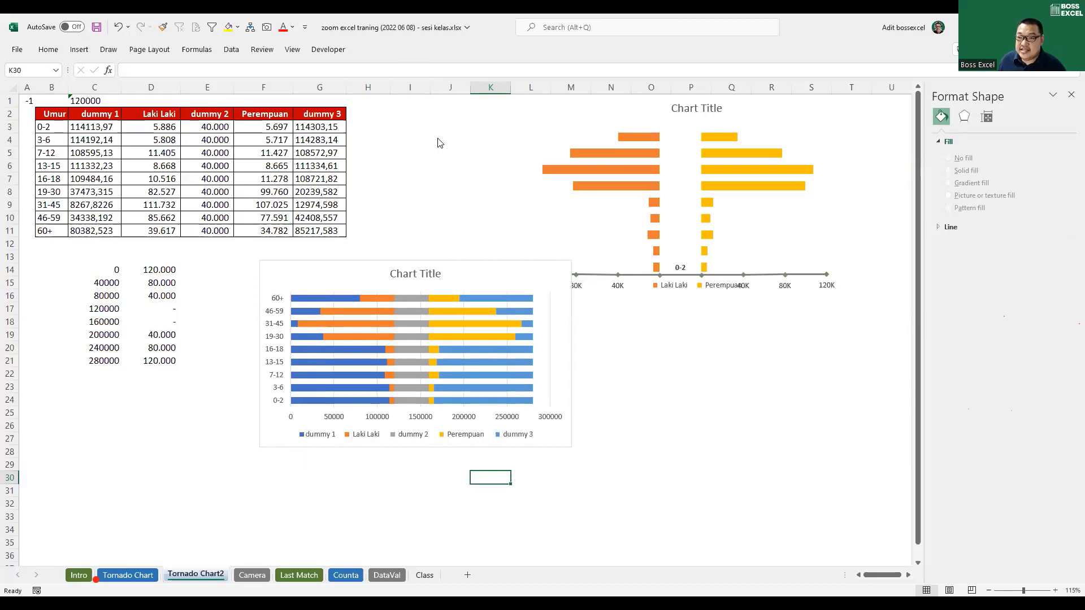
left_click(453, 84)
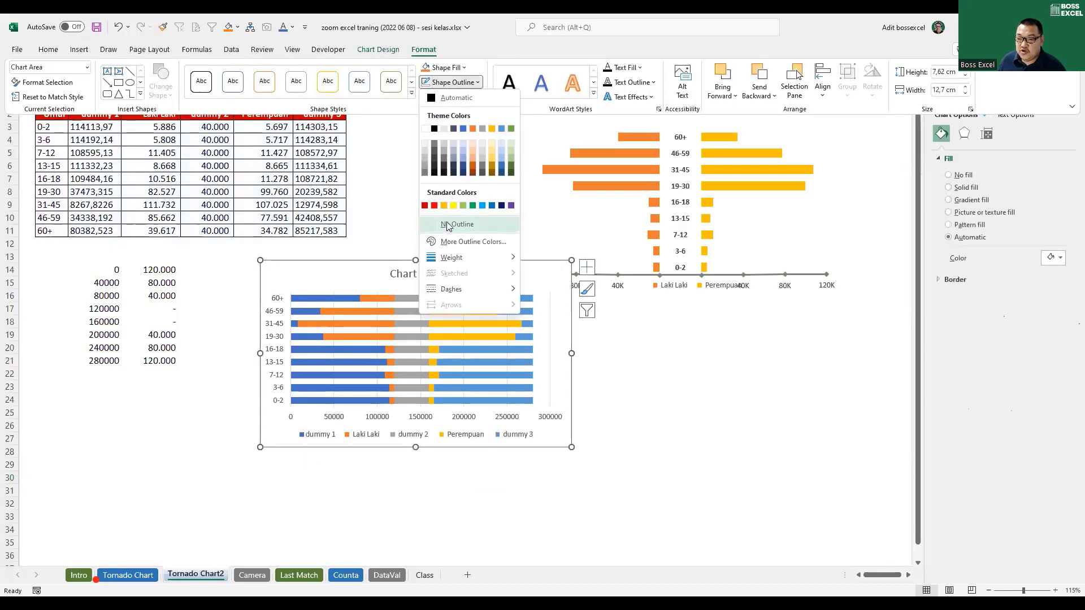
left_click(377, 293)
Step: Examine the Laki Laki and dummy 1 series and the horizontal axis of the stacked bar chart
left_click(378, 293)
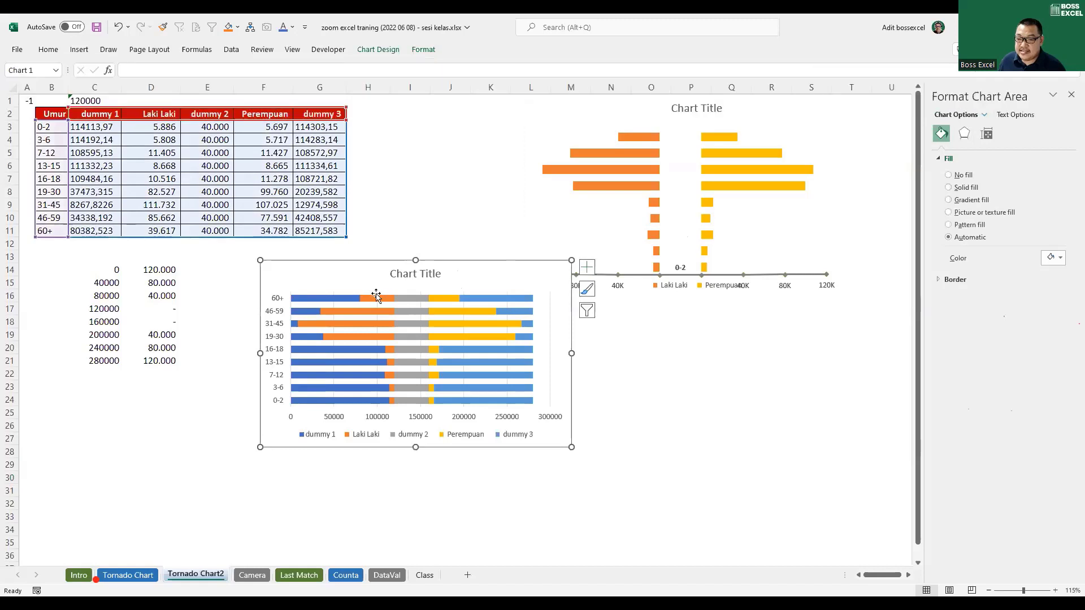
left_click(377, 296)
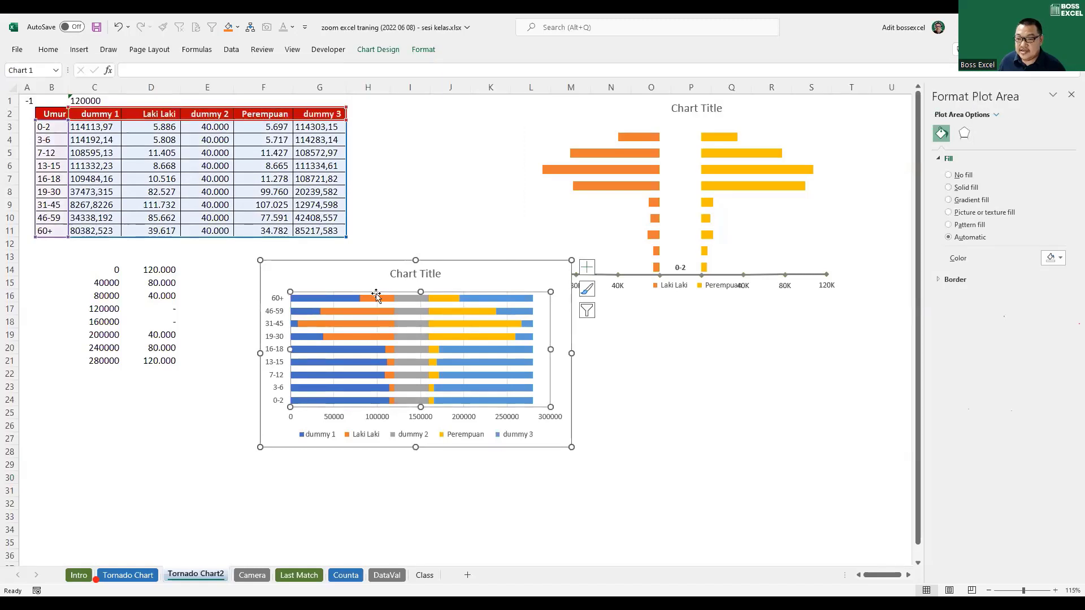
left_click(376, 295)
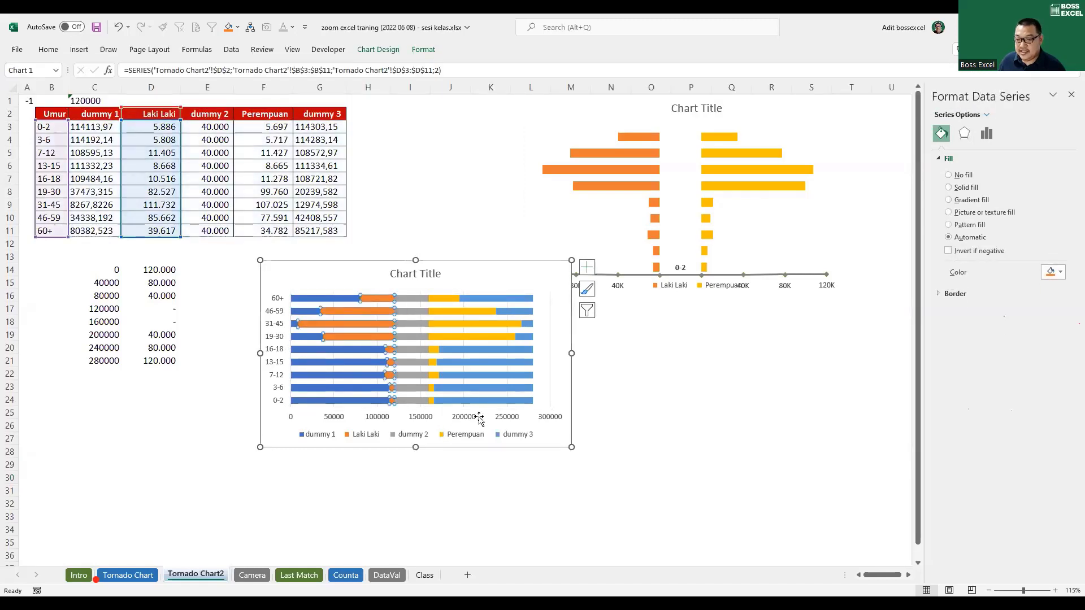
left_click(544, 382)
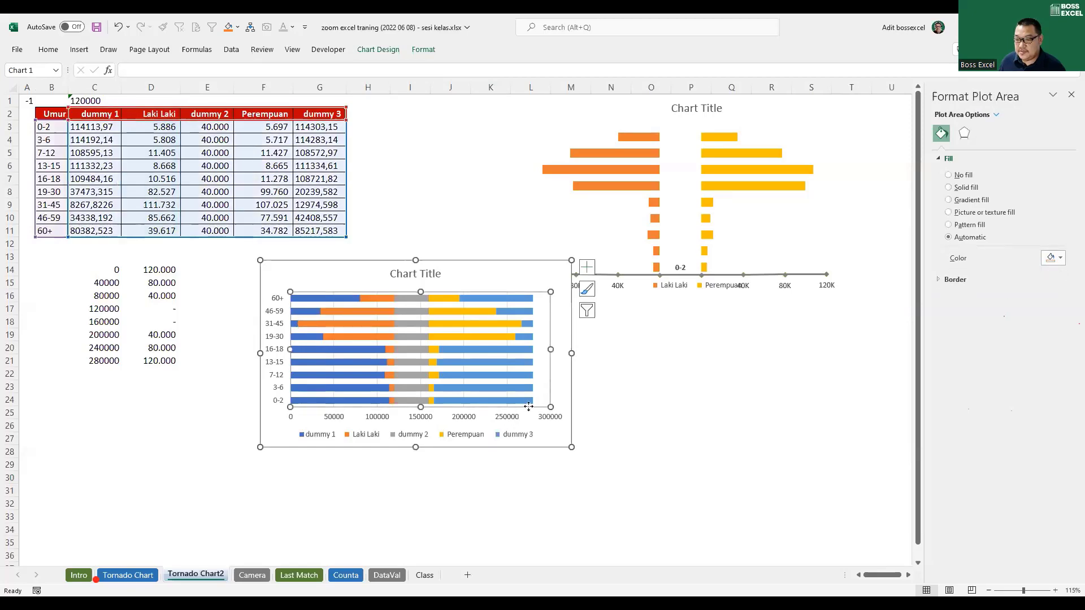
left_click(508, 415)
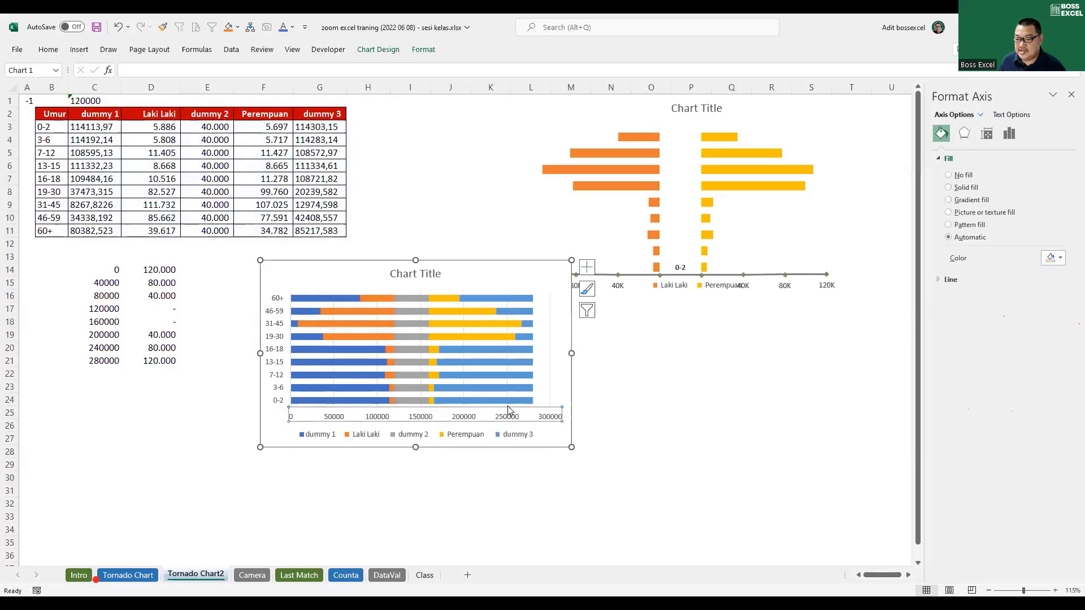
scroll(508, 411, "up", 2)
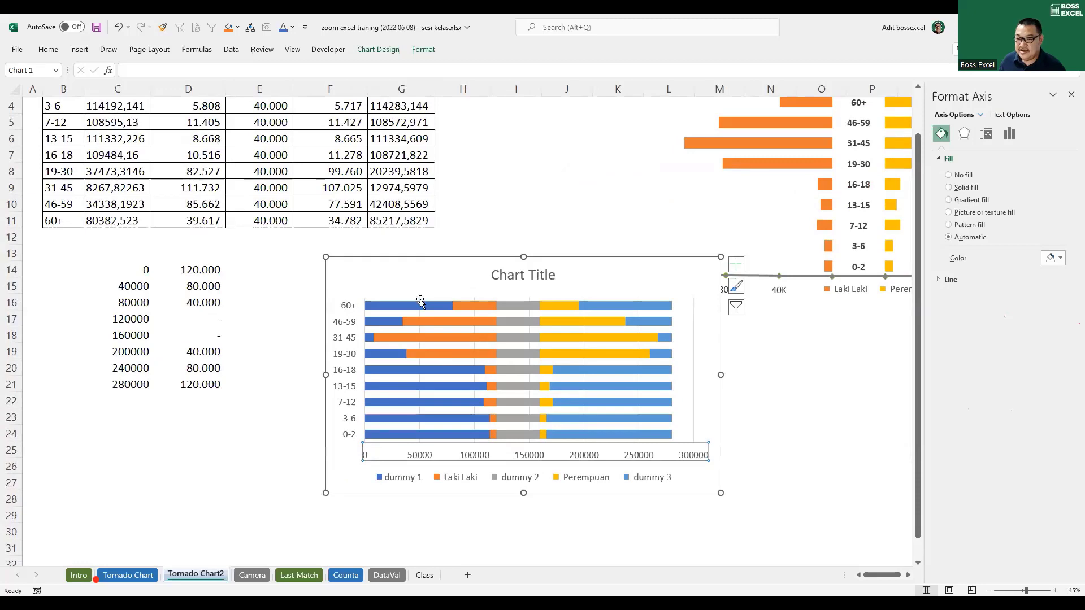
left_click(420, 300)
left_click(419, 307)
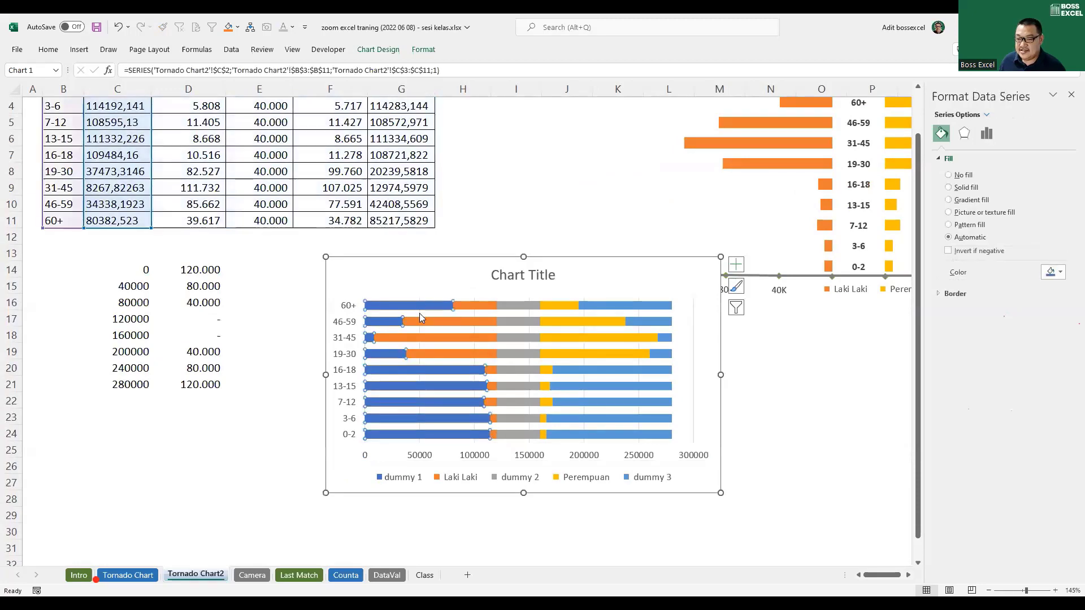
left_click(419, 313)
key("Escape")
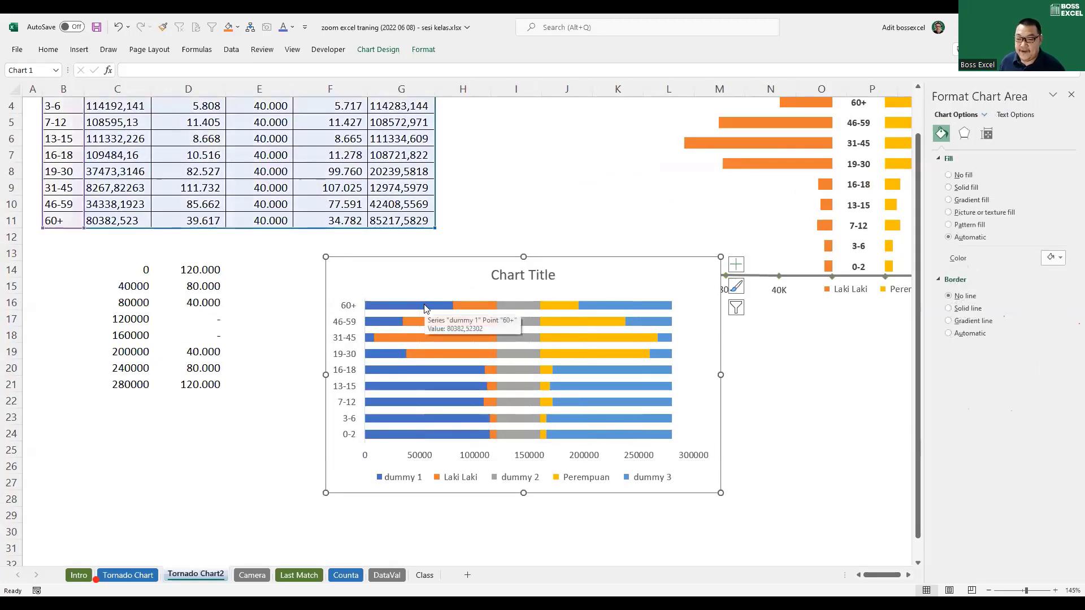
scroll(426, 308, "down", 1)
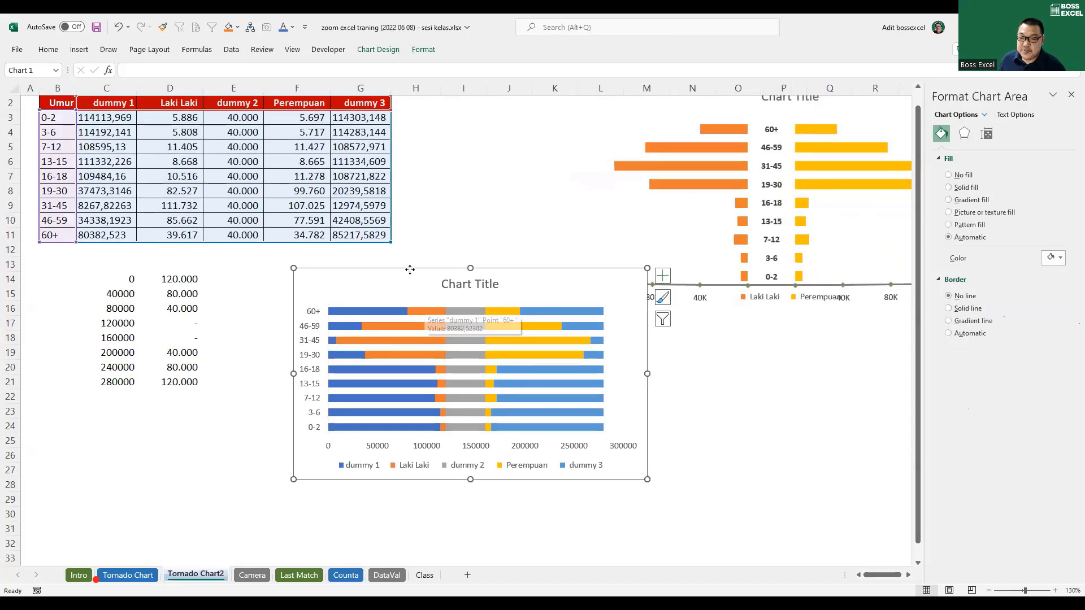
Step: Move the stacked bar chart slightly up and left, and set its dummy 1 series to no fill
left_click_drag(409, 270, 375, 242)
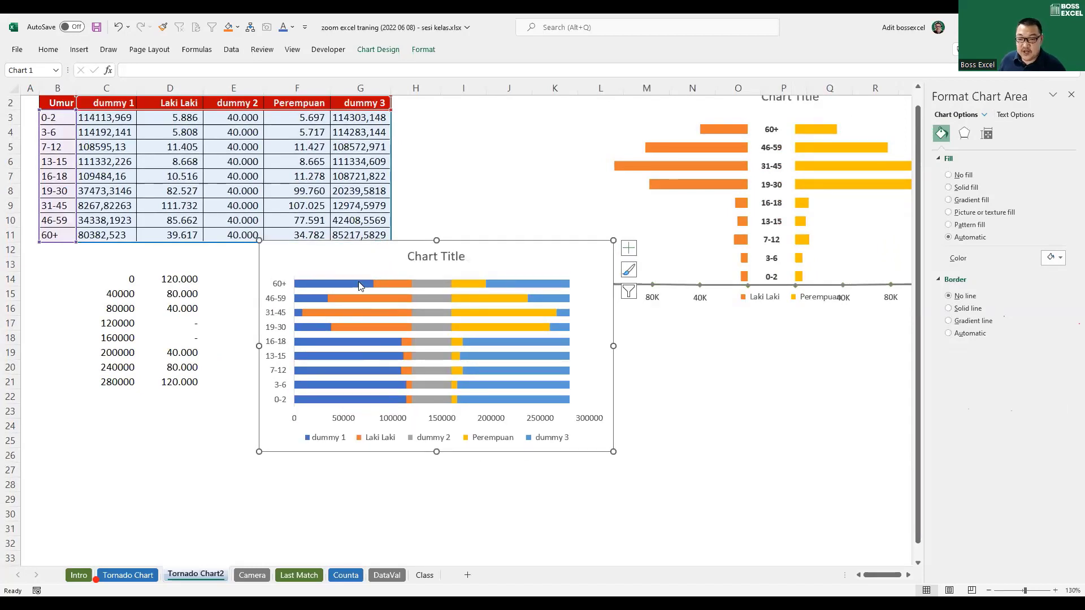
right_click(323, 290)
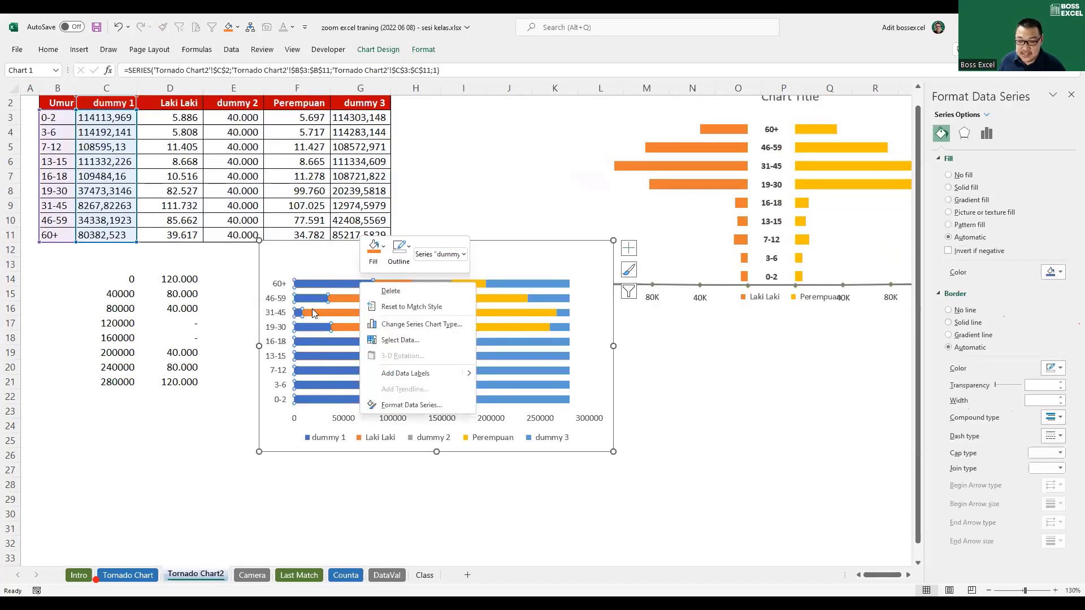
left_click(382, 248)
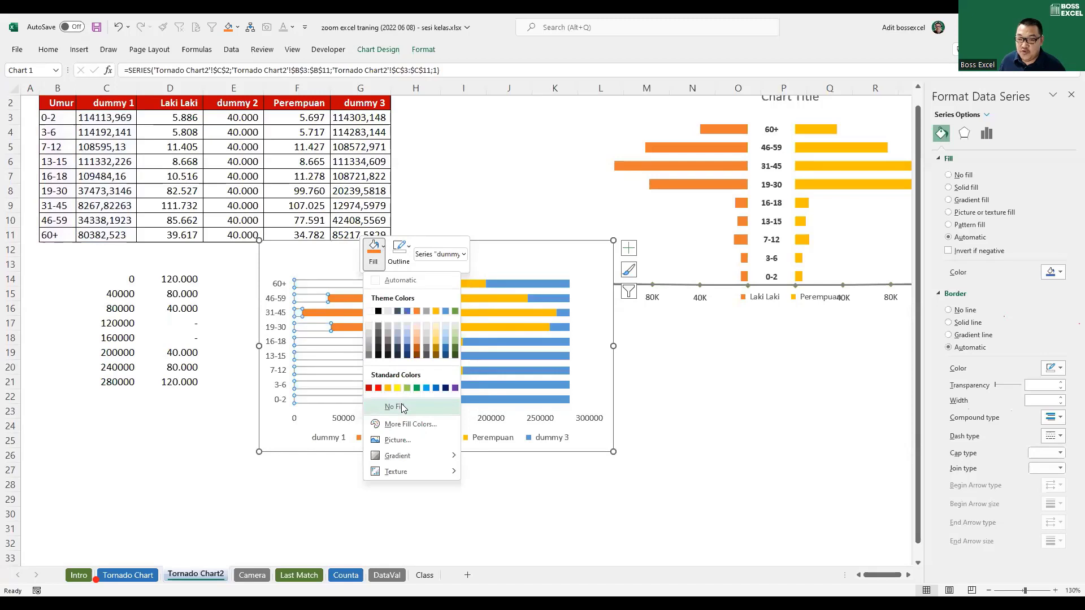
left_click(396, 404)
Step: Set the dummy 3 and dummy 2 series of the stacked bar chart to no fill
right_click(522, 284)
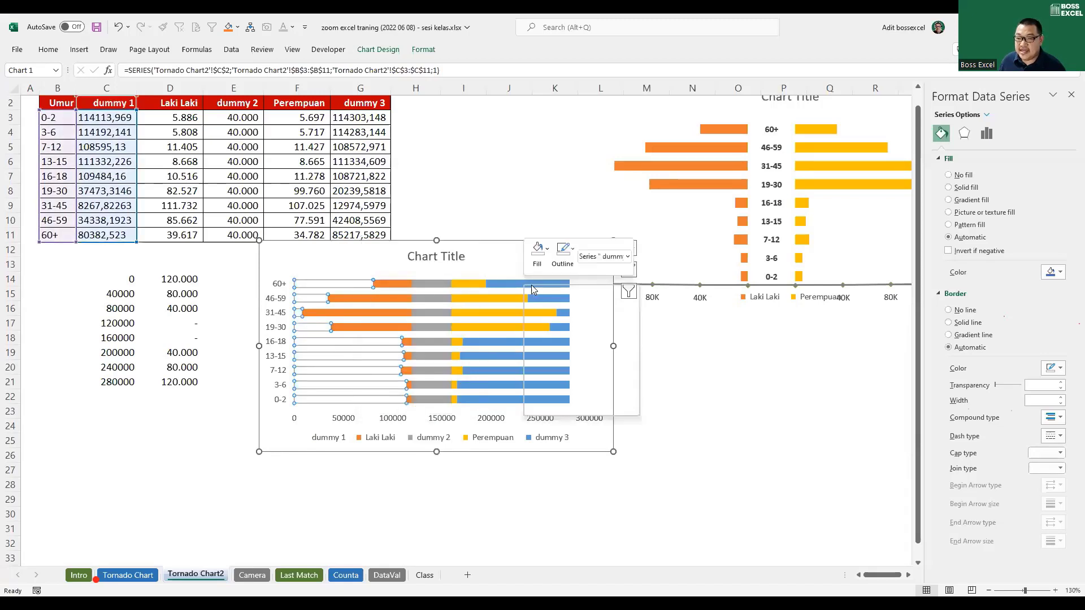
left_click(536, 252)
left_click(547, 409)
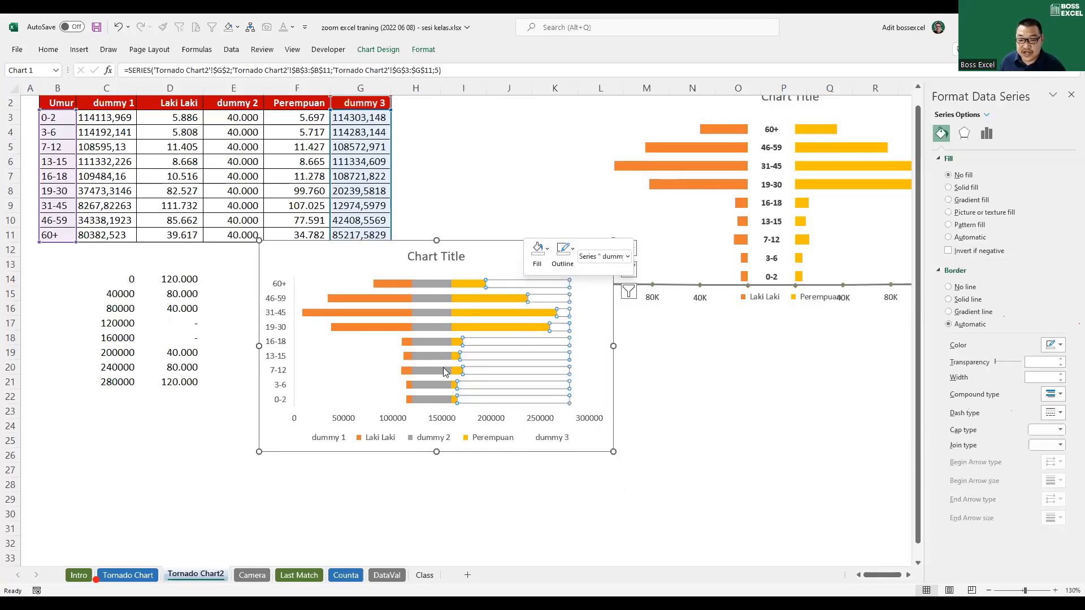
right_click(427, 285)
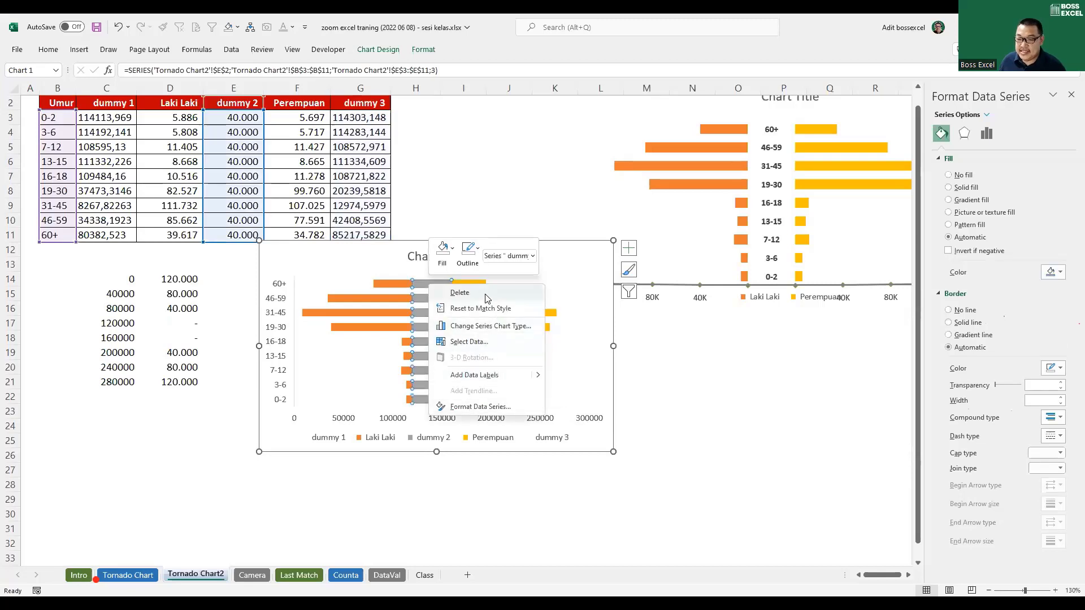
left_click(442, 252)
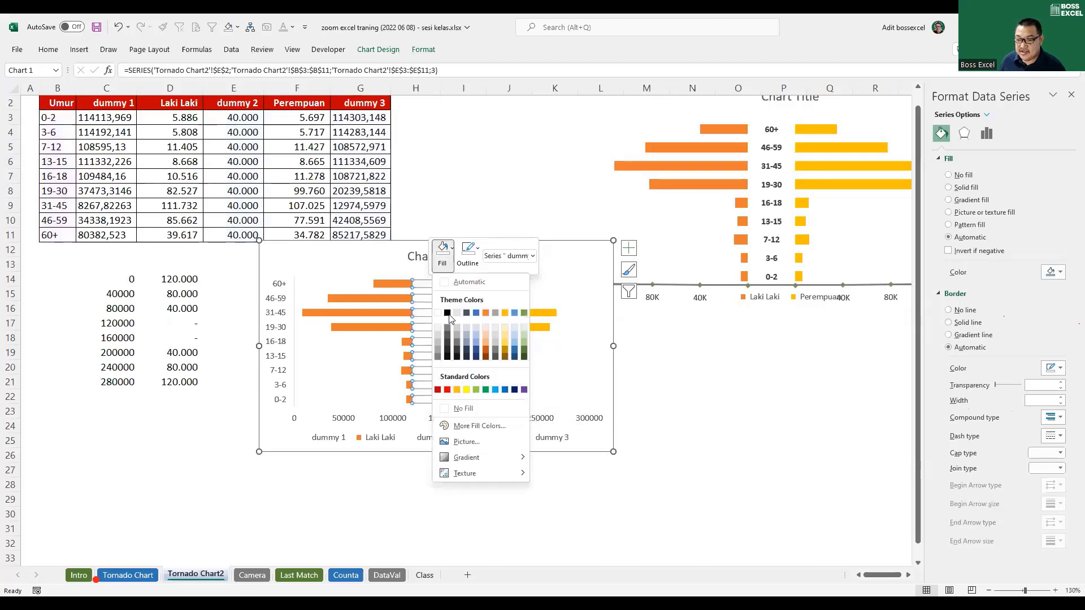
left_click(465, 405)
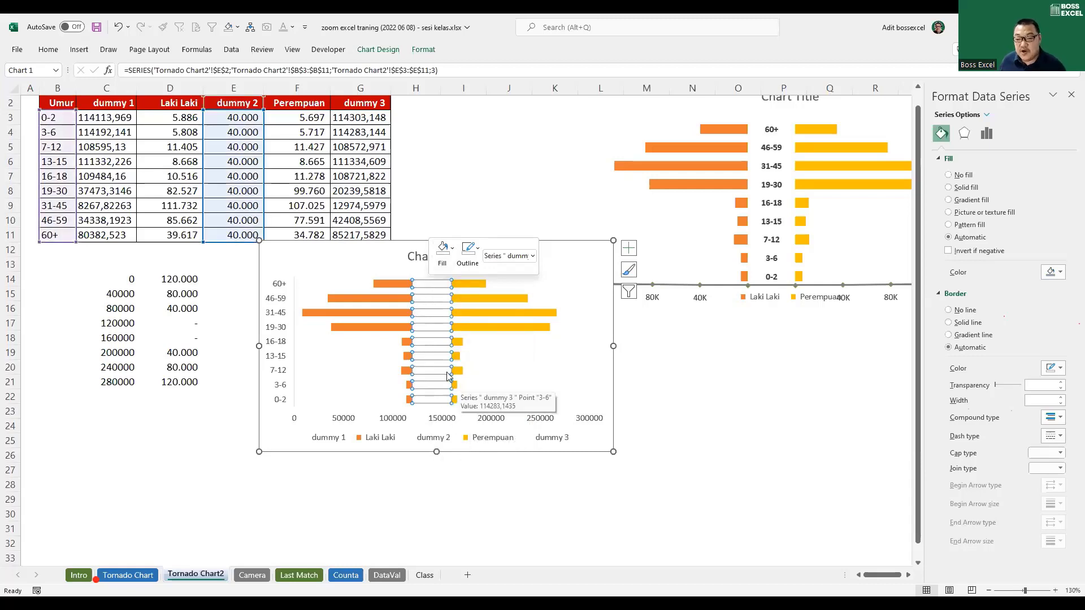
Step: Add data labels to the unfilled dummy 2 series in the middle of the stacked bar chart
right_click(448, 398)
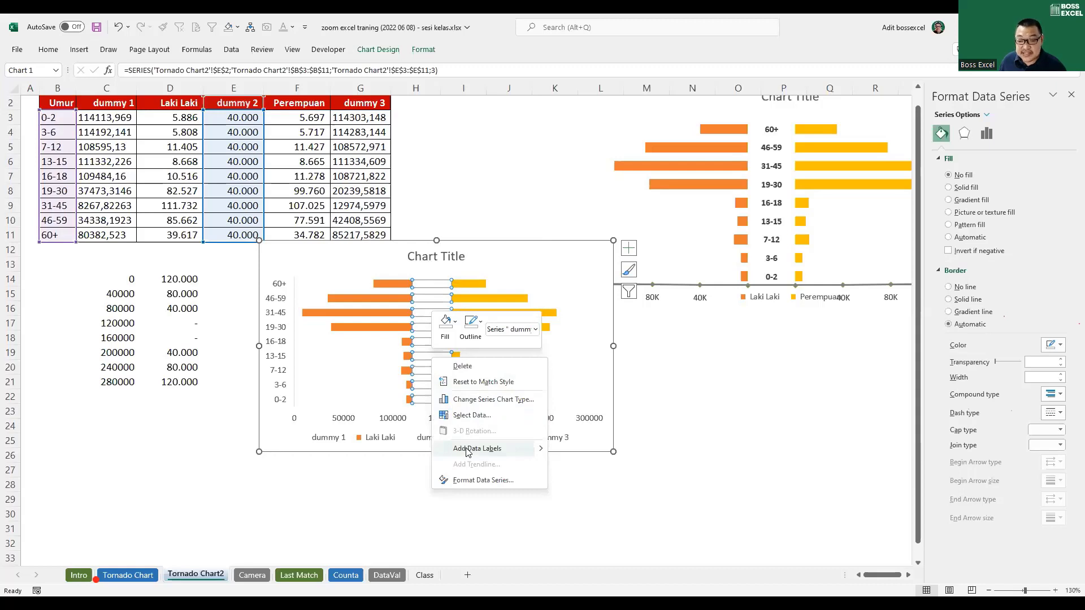
left_click(467, 449)
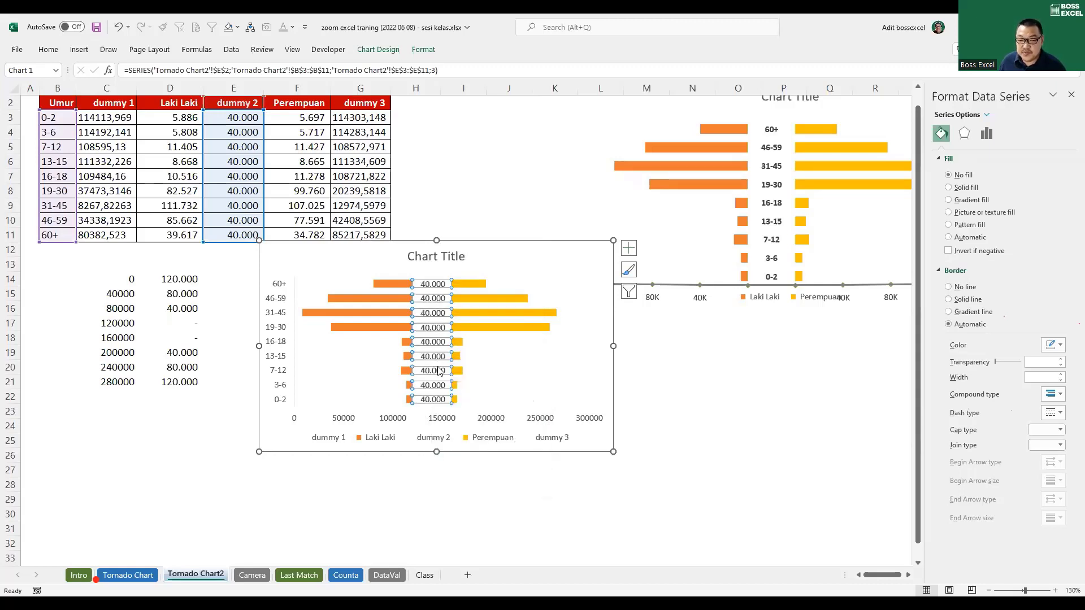
Step: Make the dummy 2 data labels show the category name instead of the value, in bold
right_click(439, 302)
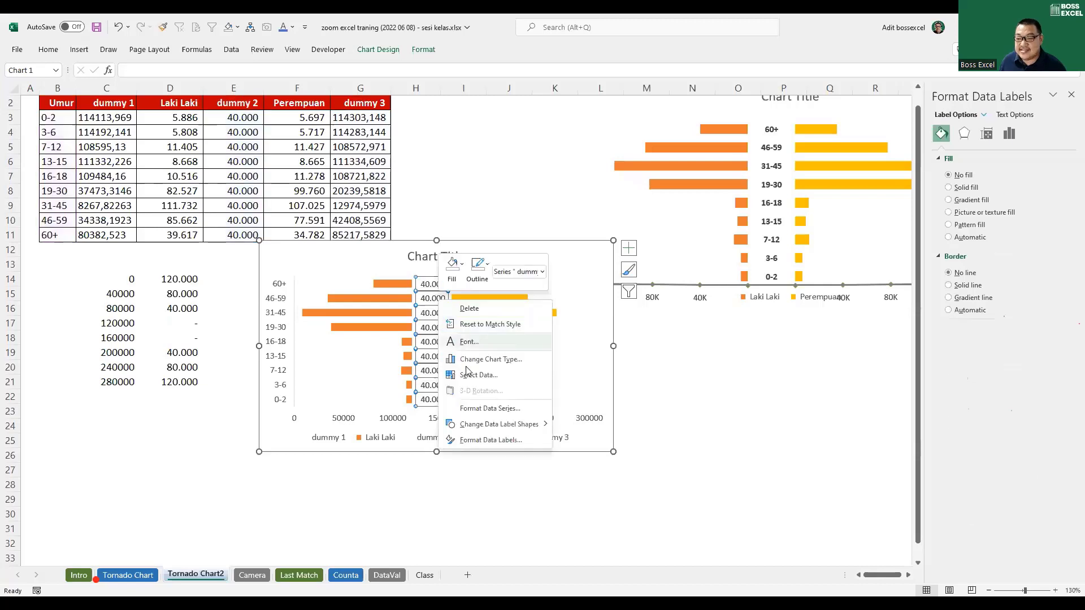
left_click(486, 441)
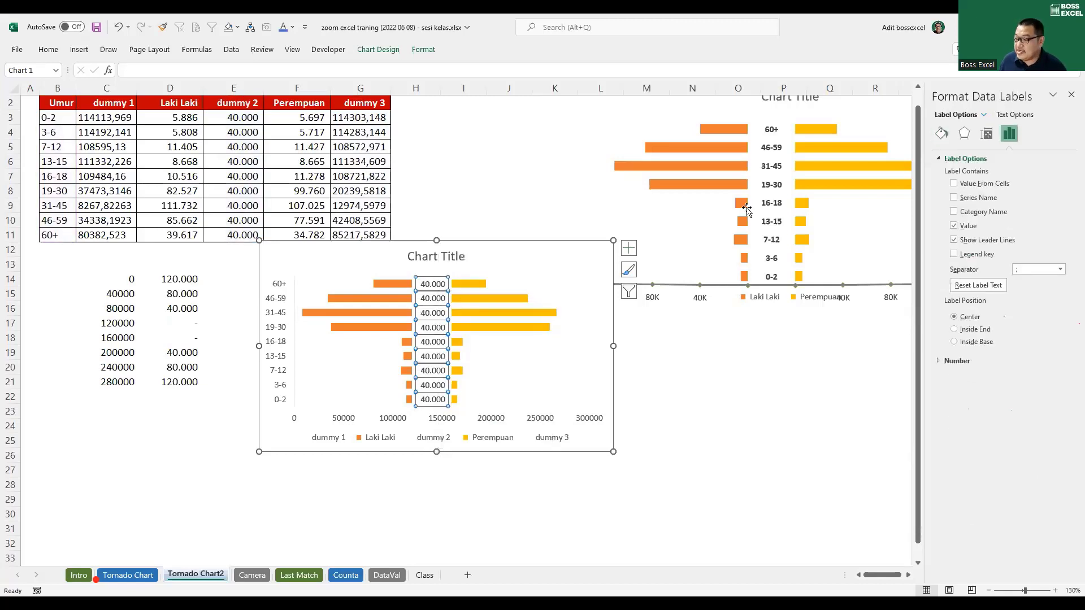
left_click(953, 212)
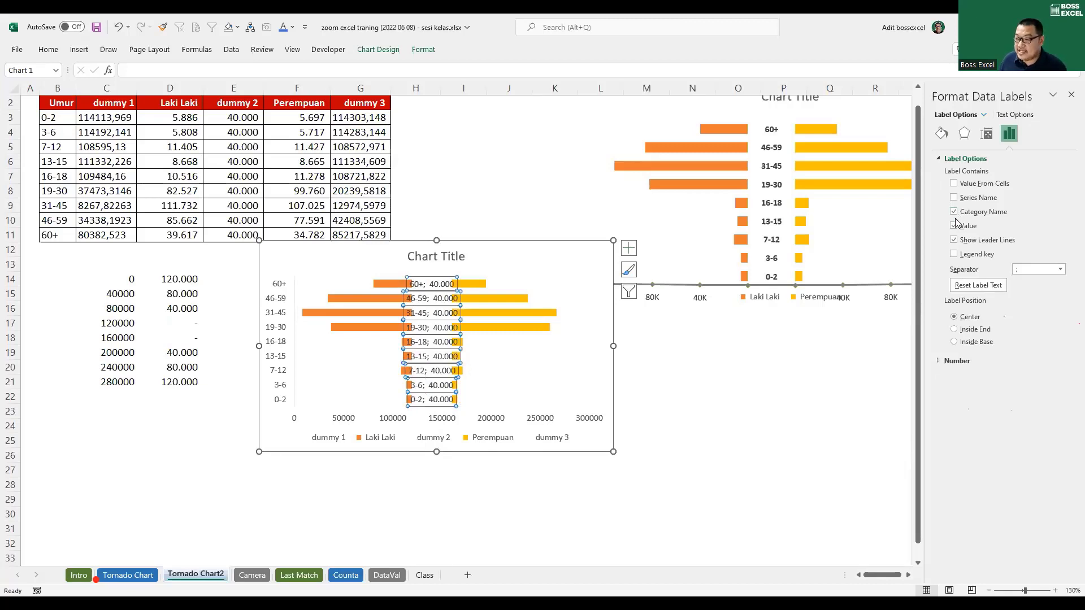
left_click(955, 226)
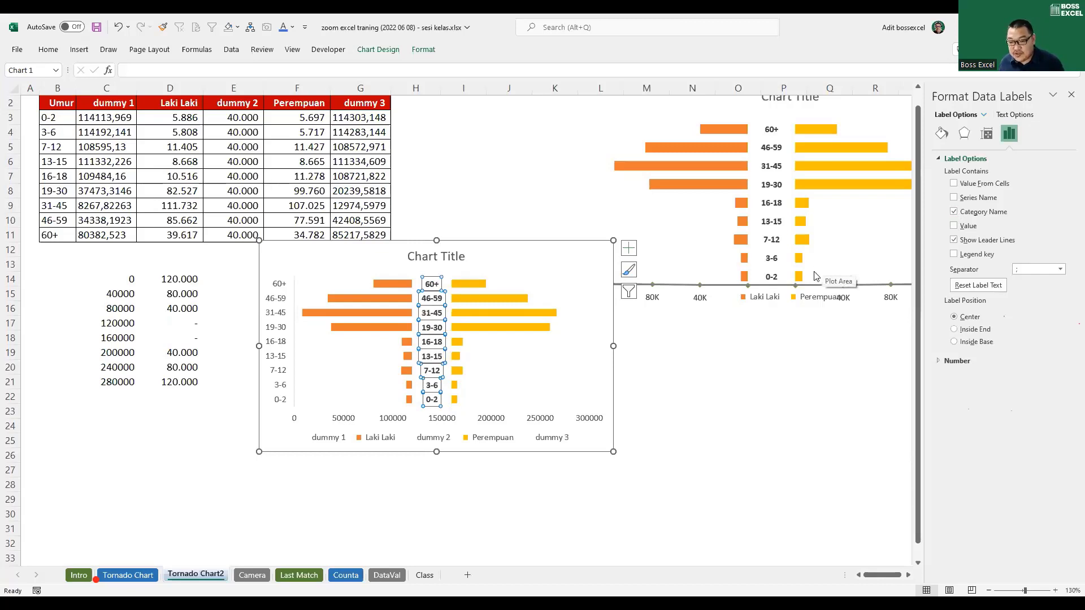
key("ctrl+b")
left_click(502, 498)
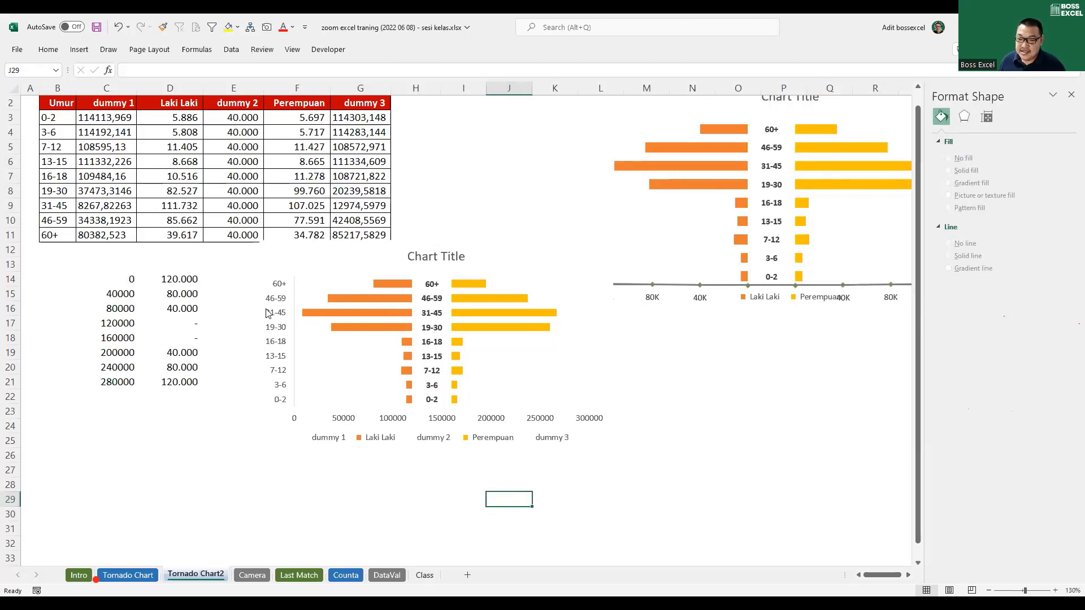
Step: Delete the vertical category axis of the stacked bar chart and nudge the chart slightly down and right
left_click(288, 324)
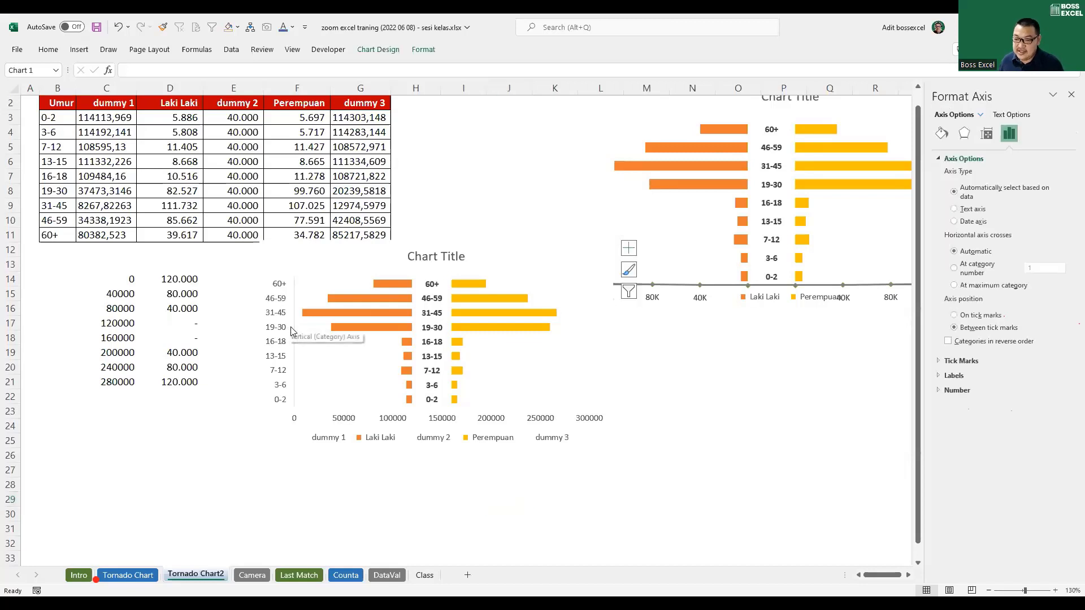
key("Delete")
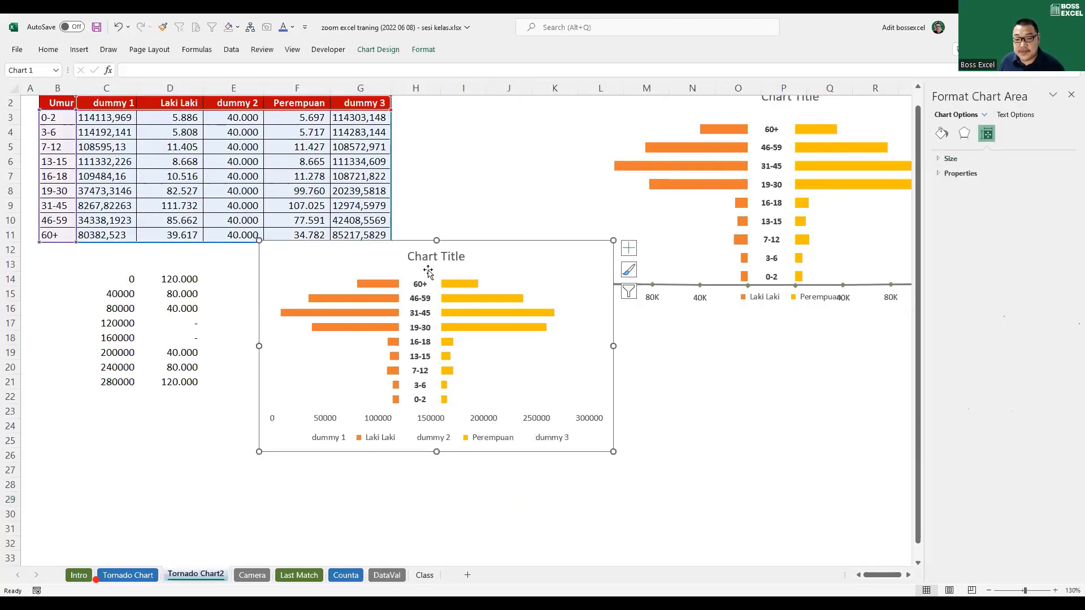
mouse_move(380, 254)
left_mouse_down()
mouse_move(377, 262)
mouse_move(383, 255)
left_mouse_up()
left_click(347, 287)
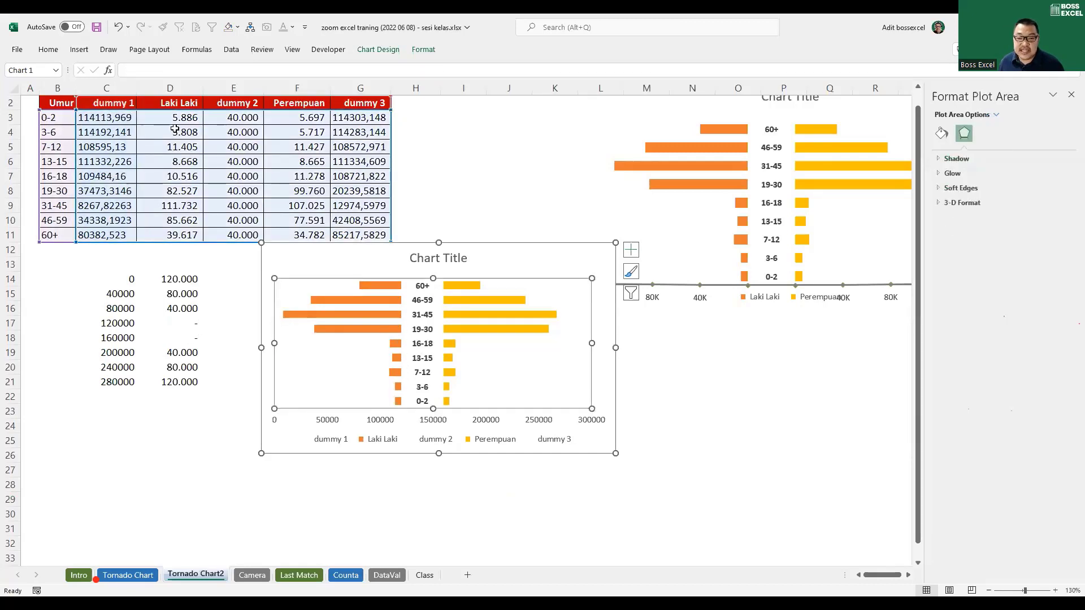
Step: Examine the Laki Laki values, the 120000 base in C1, the dummy 1 formula in C3 and the unfilled dummy 1 bars
left_click_drag(175, 119, 166, 236)
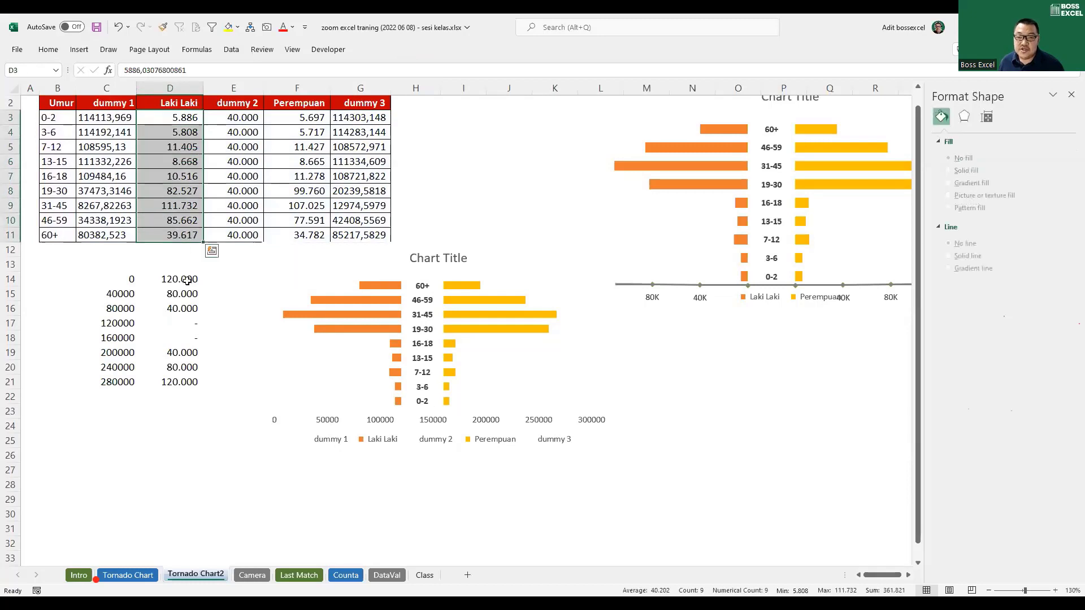
scroll(215, 249, "up", 1)
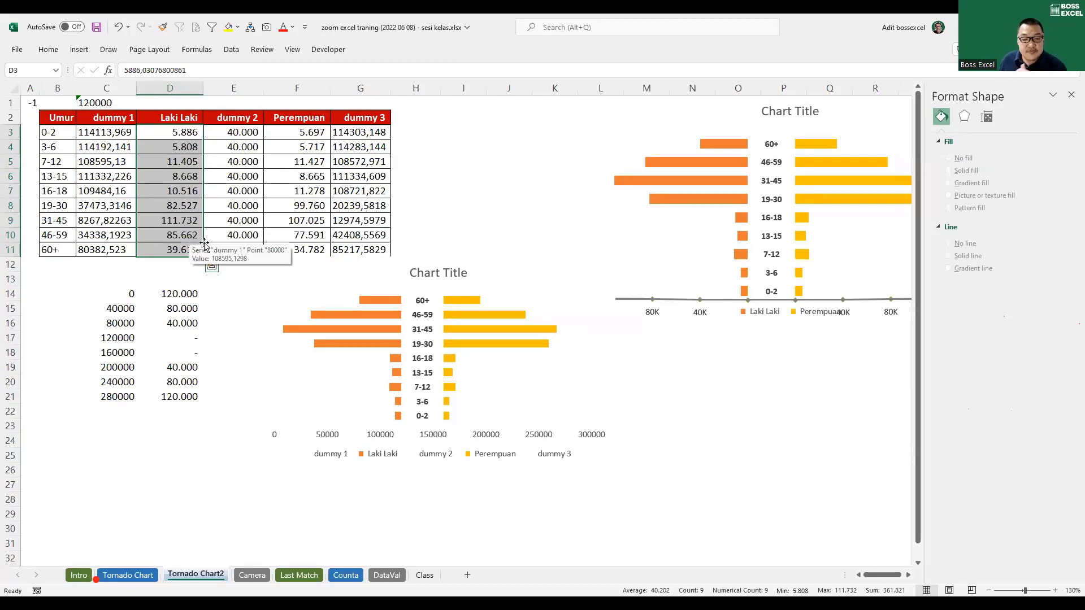
left_click(105, 106)
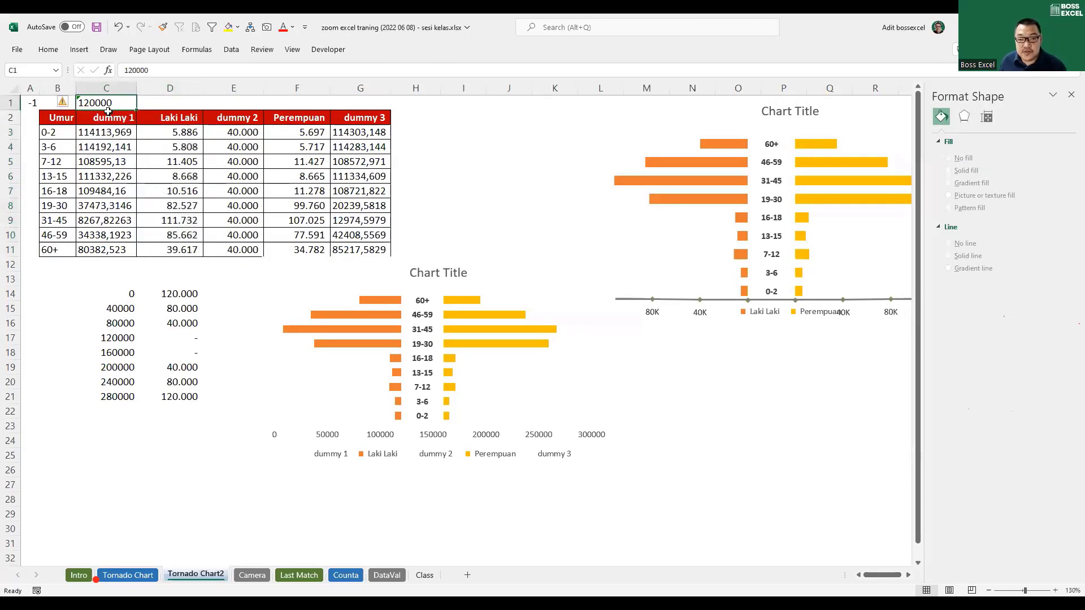
left_click(113, 132)
left_click(169, 70)
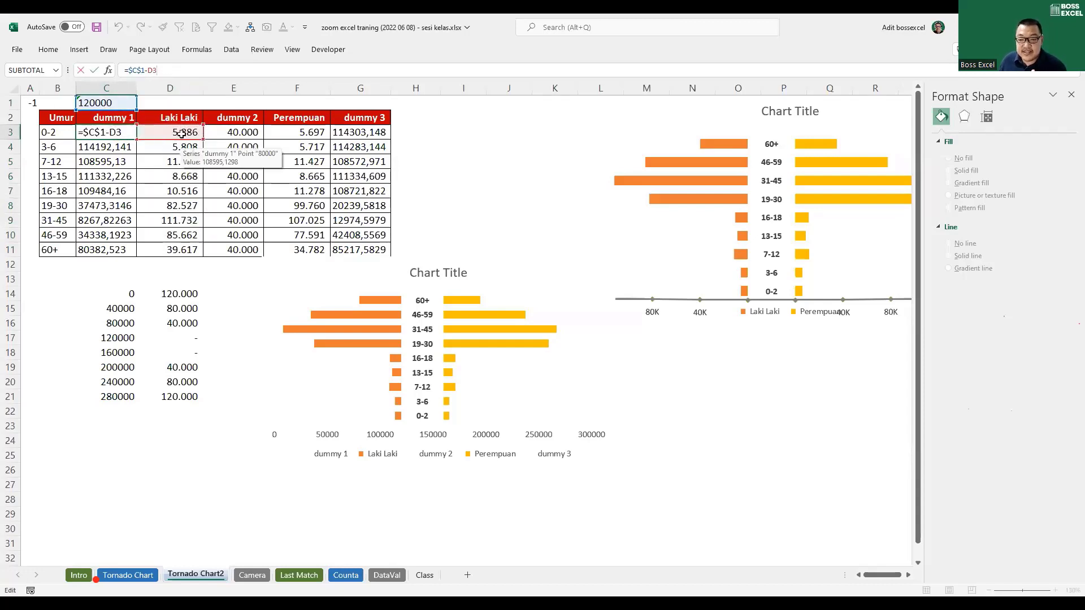
left_click(366, 420)
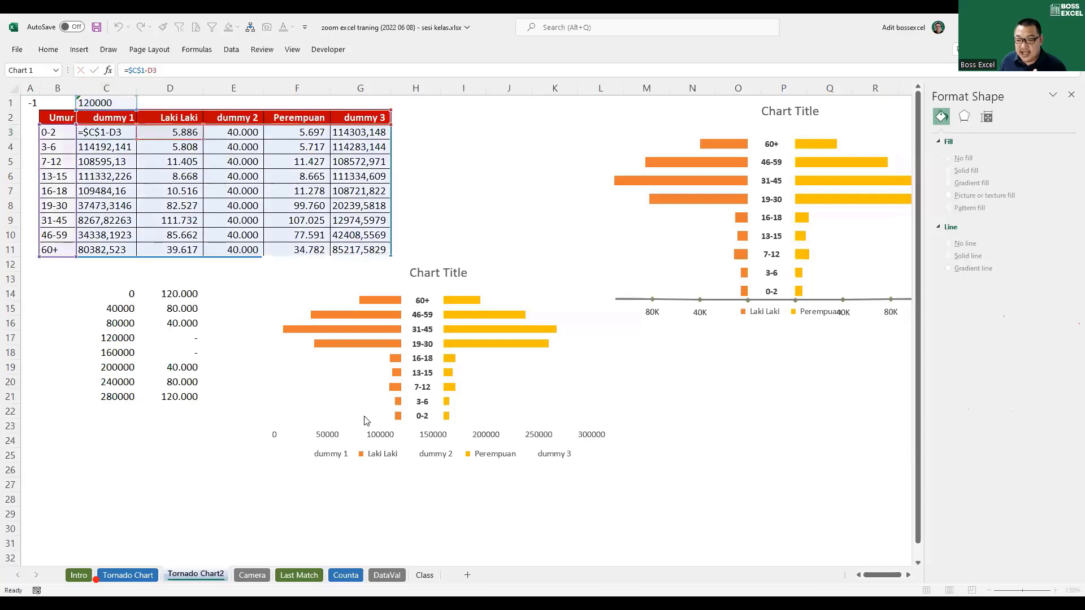
left_click(380, 404)
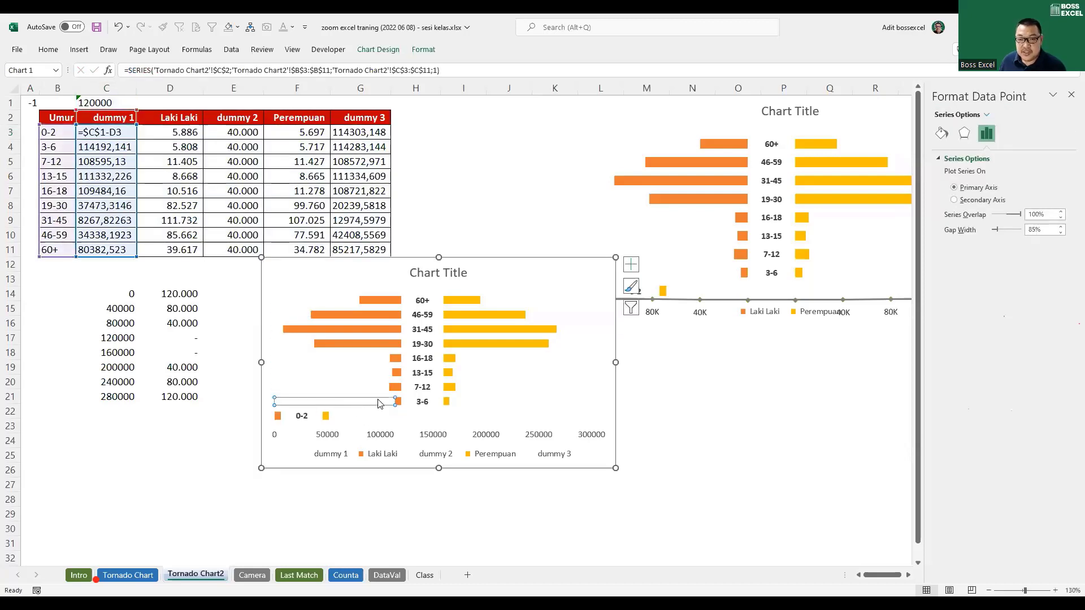
left_click(353, 392)
Step: Examine the dummy 3 formula in G3, the unfilled dummy 3 bars and the dummy 2 values in E3:E11
left_click(351, 136)
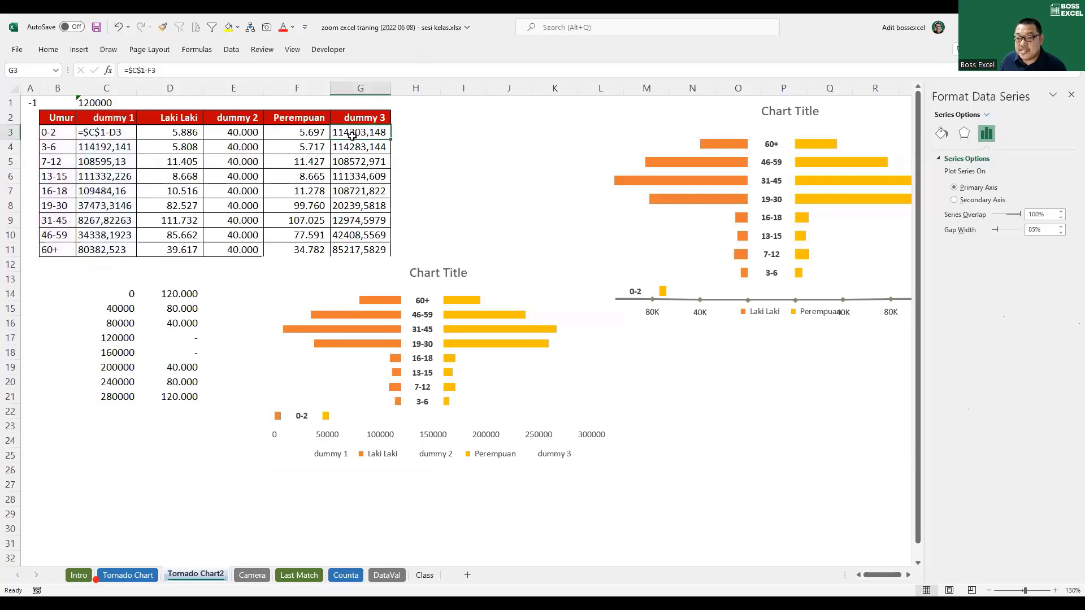
left_click(510, 306)
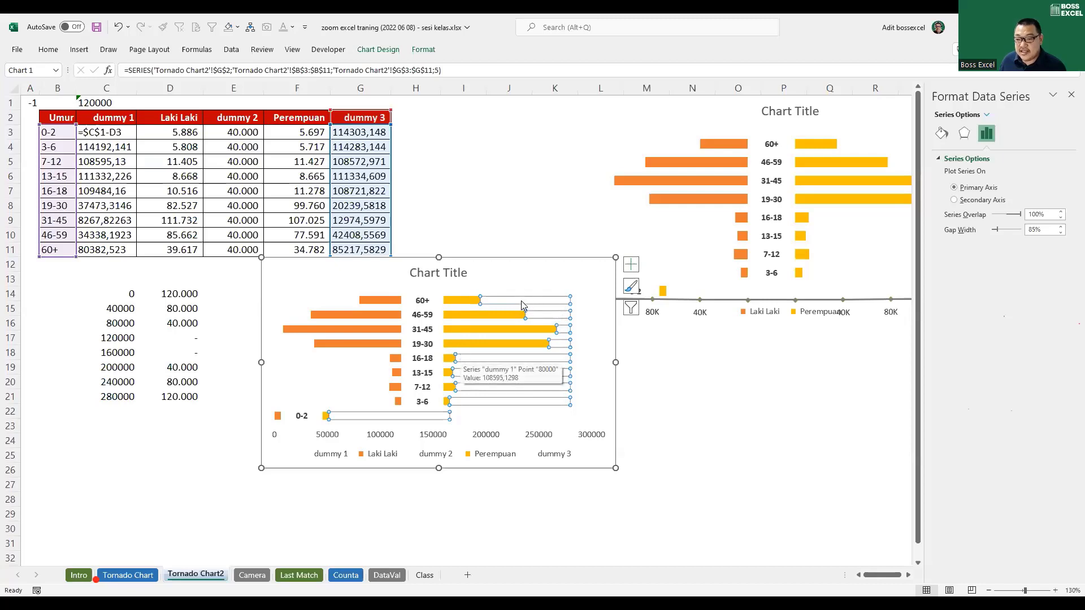
key("Escape")
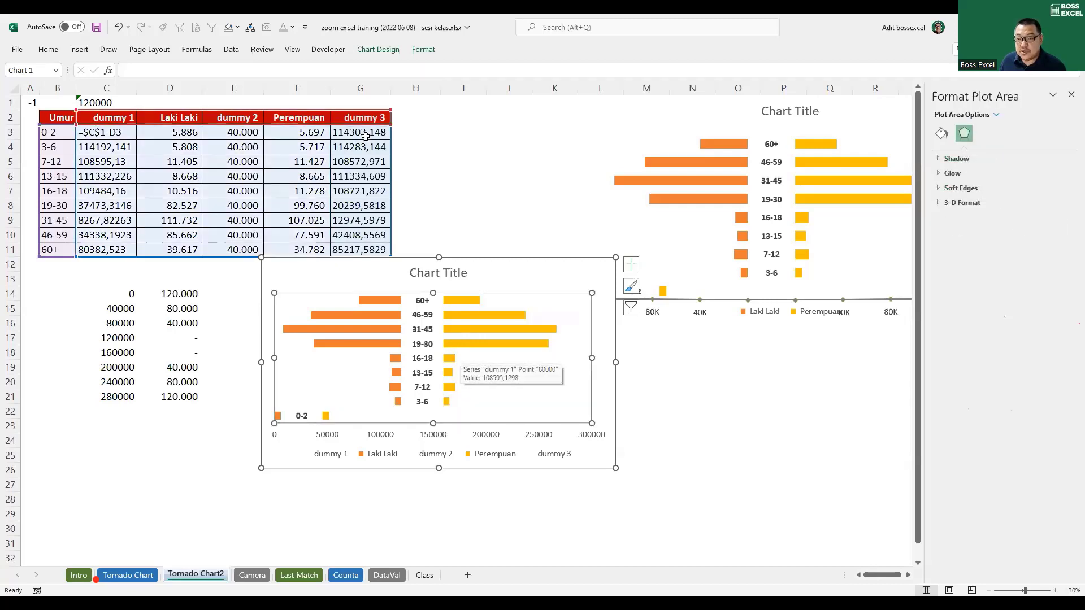
left_click(365, 136)
left_click_drag(172, 71, 120, 74)
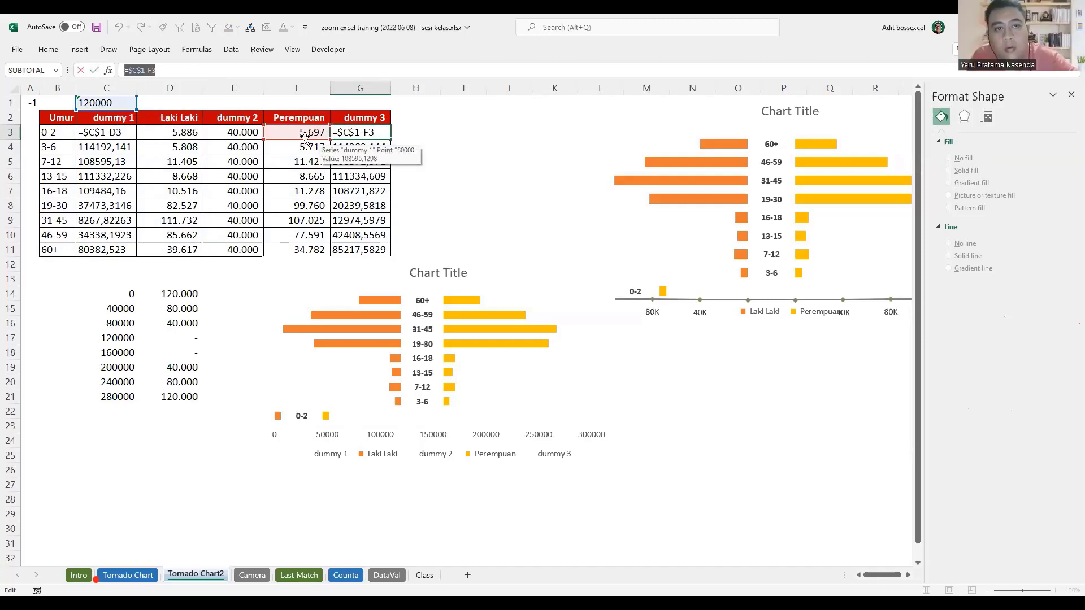
key("Escape")
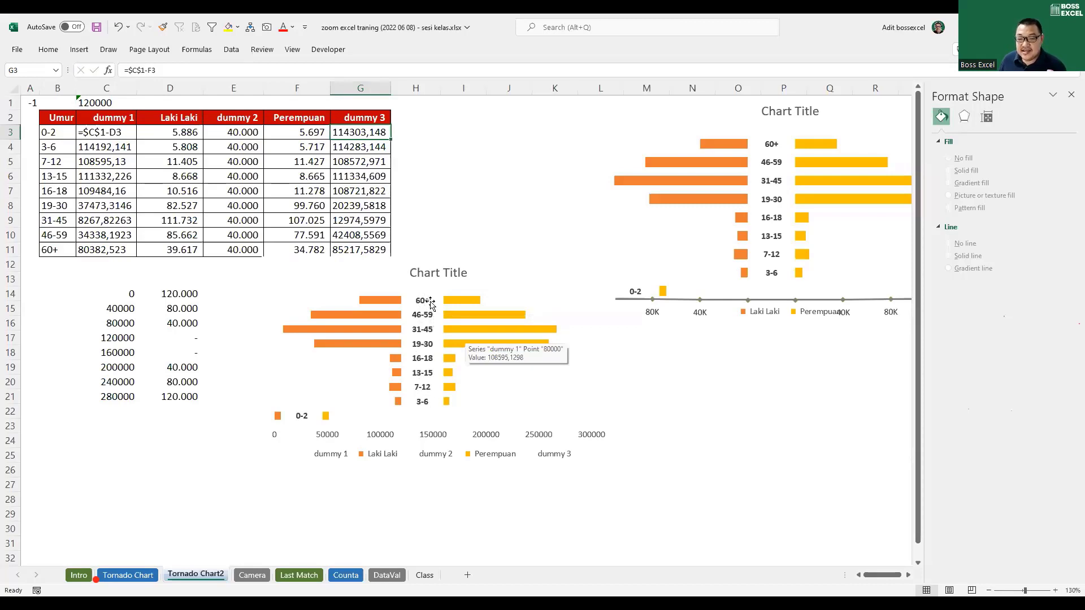
left_click_drag(238, 131, 238, 251)
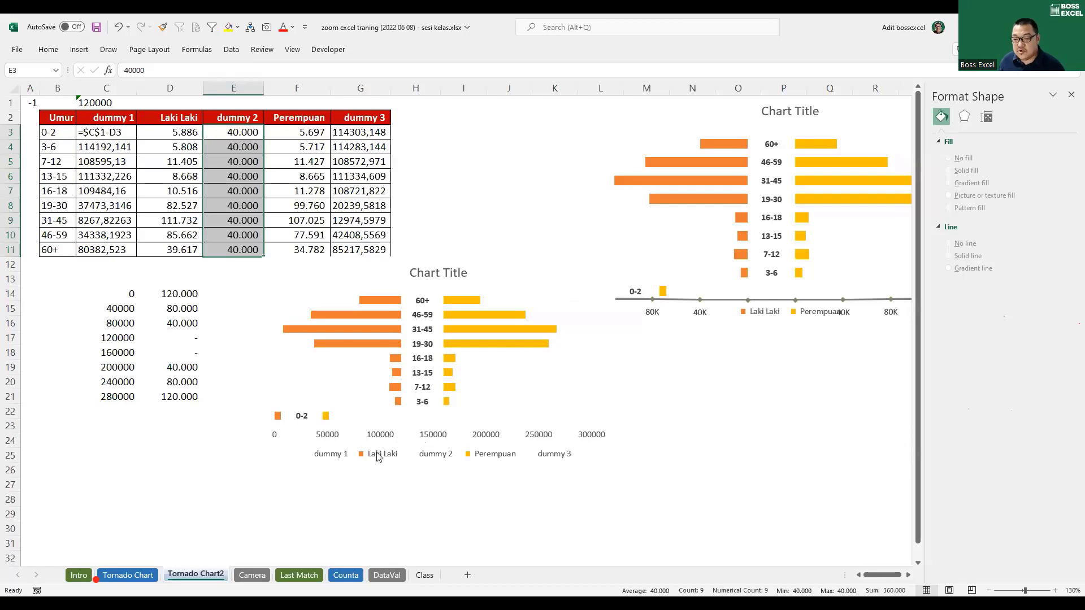
Step: Remove the dummy 1, dummy 2 and dummy 3 entries from the stacked bar chart's legend
left_click(337, 470)
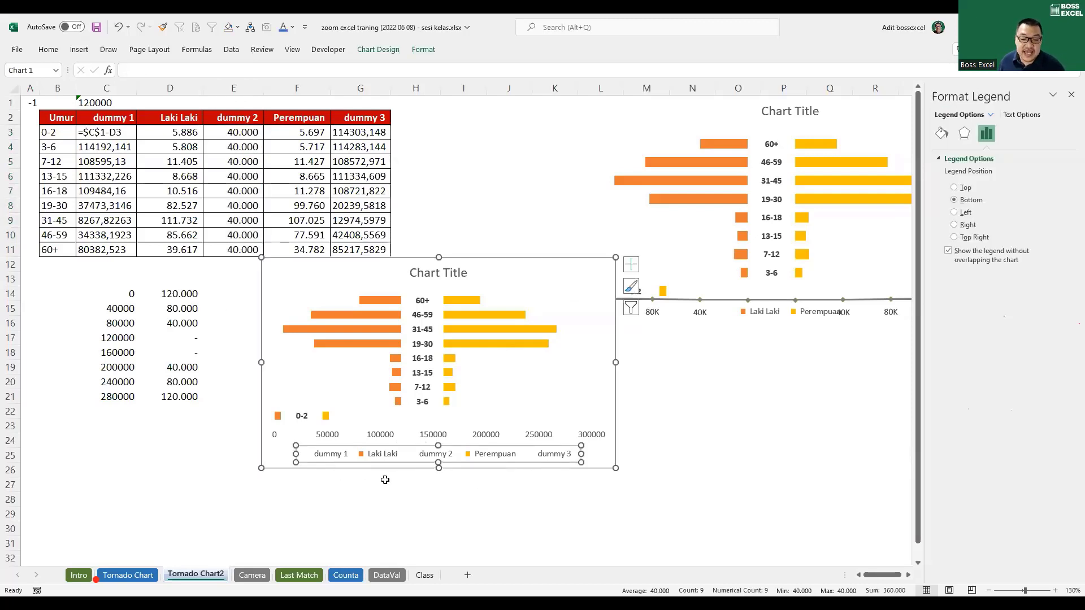
left_click(328, 456)
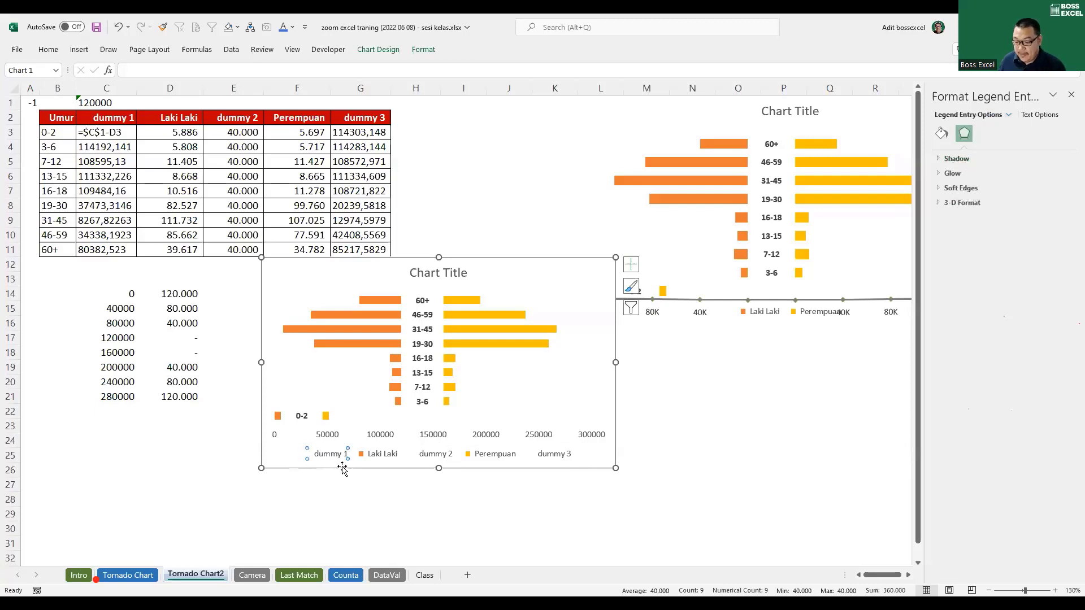
key("Delete")
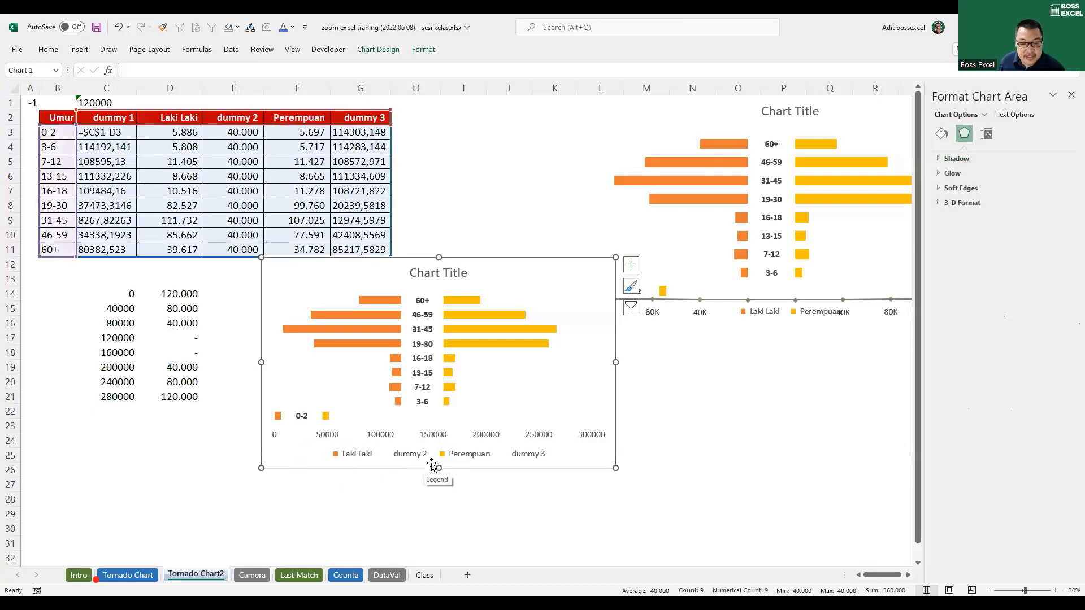
left_click(414, 459)
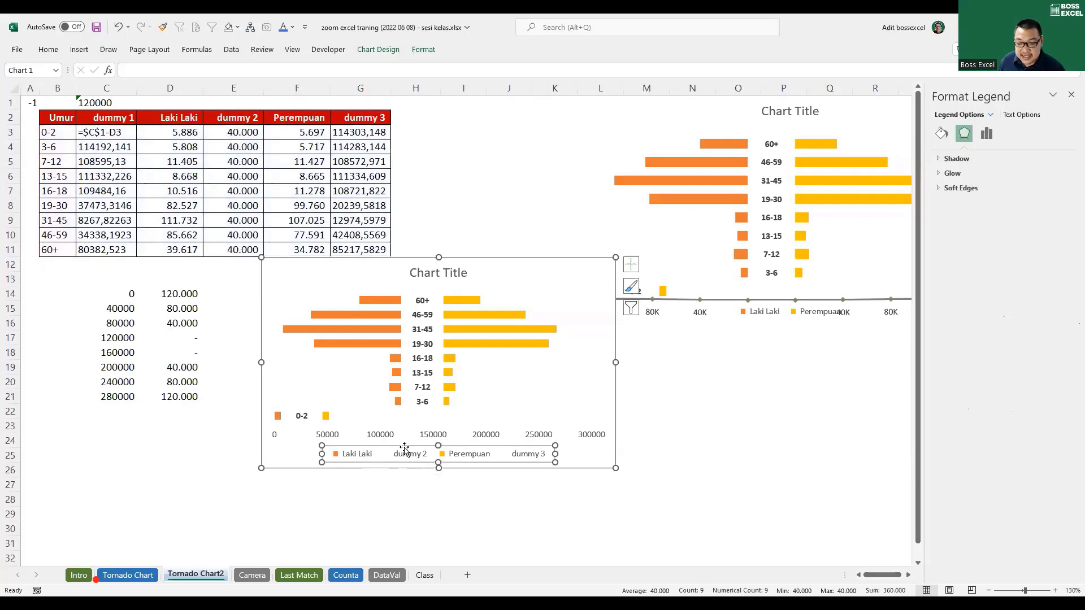
left_click(408, 457)
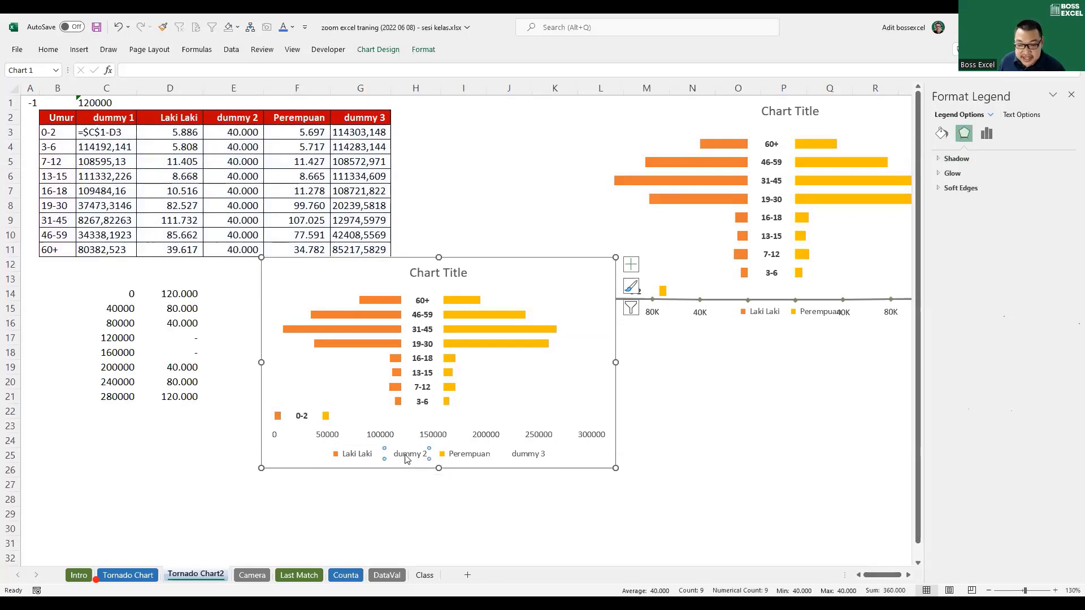
key("Delete")
left_click(499, 459)
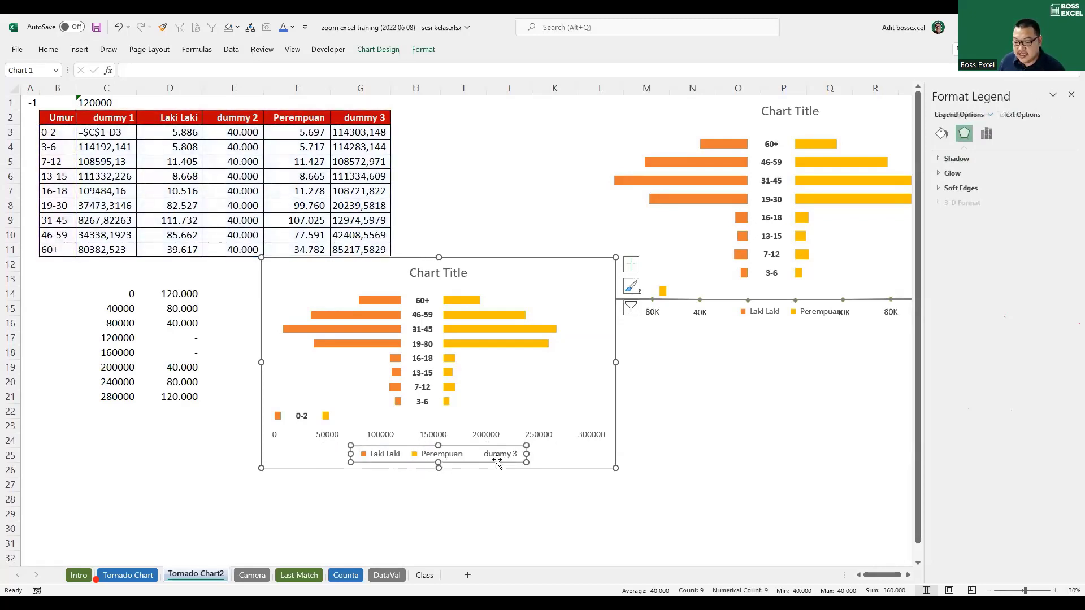
left_click(500, 459)
key("Delete")
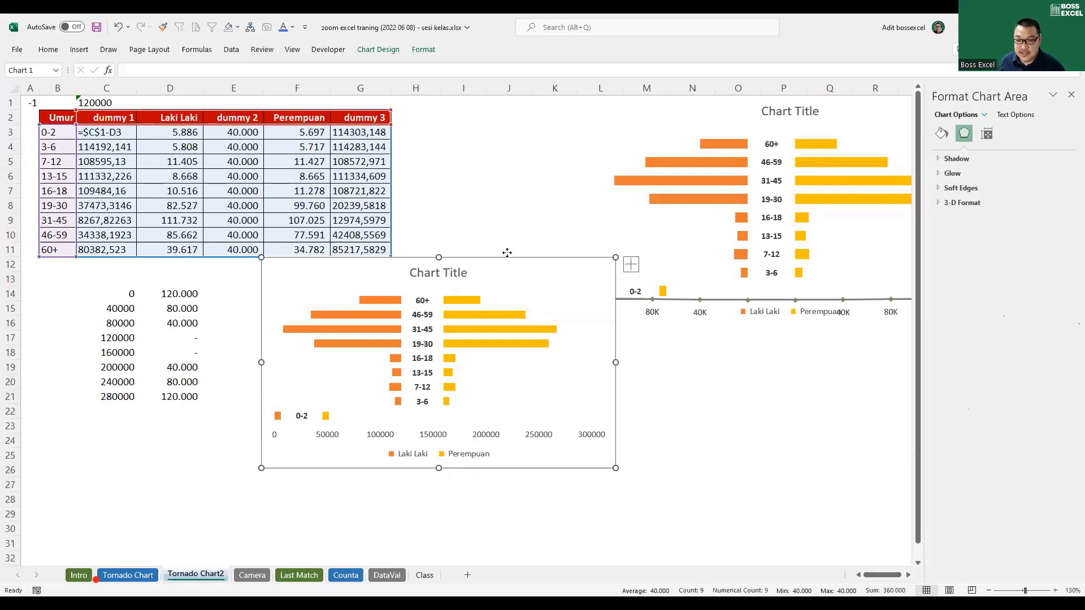
Step: Move the stacked bar chart slightly up, and restore the dummy 1 formula in C3 by filling it upward from C4
left_click_drag(500, 277, 504, 244)
left_click(307, 386)
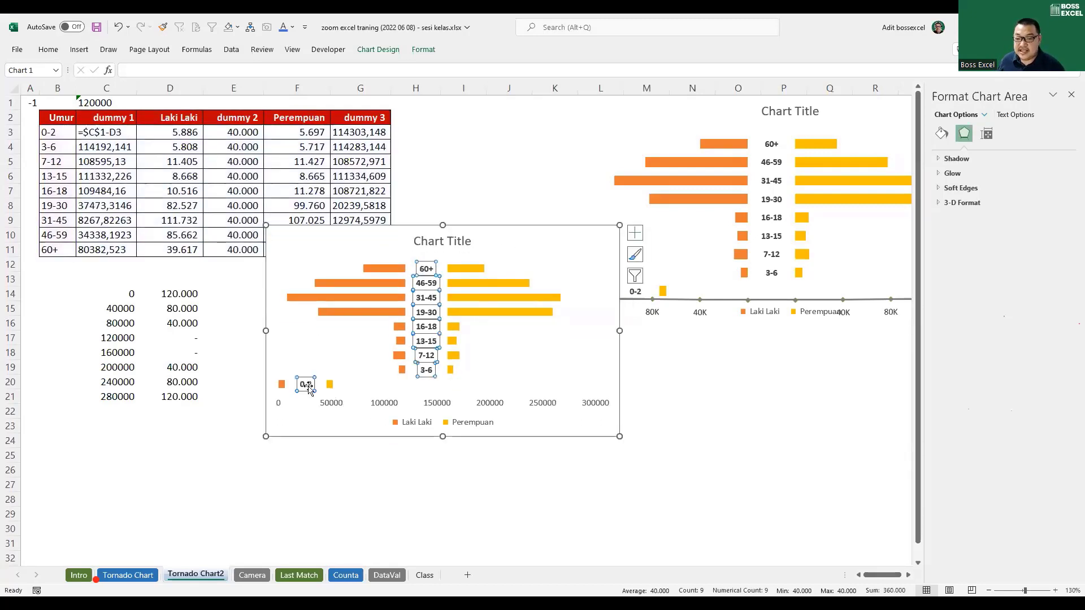
left_click(132, 137)
left_click(123, 146)
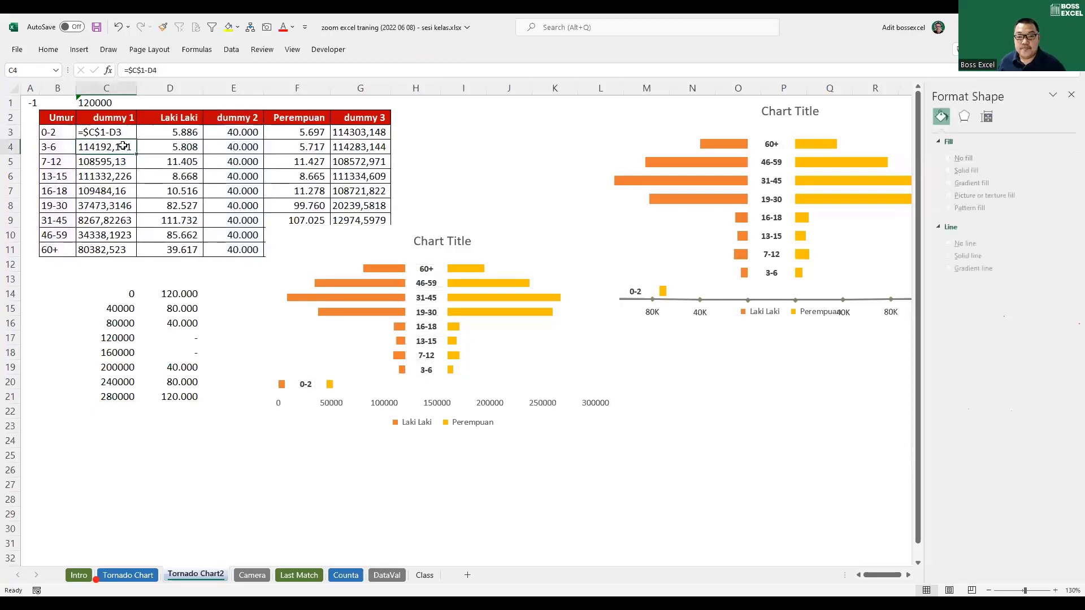
left_click_drag(137, 154, 136, 135)
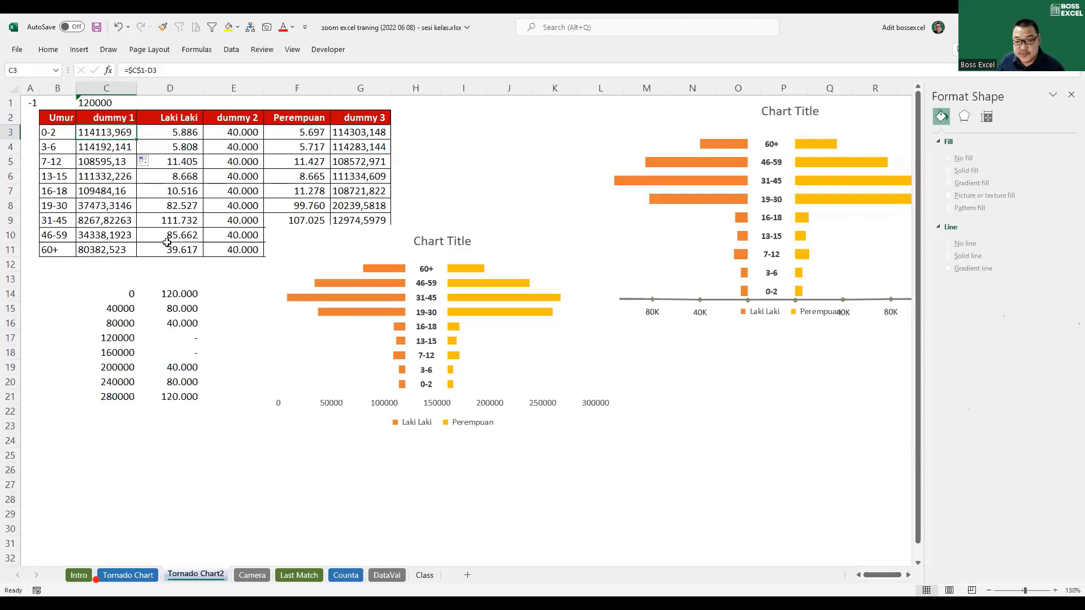
Step: Add a new unnamed series to the stacked bar chart, using the helper values in D14:D21 as its series values
left_click_drag(122, 295, 163, 396)
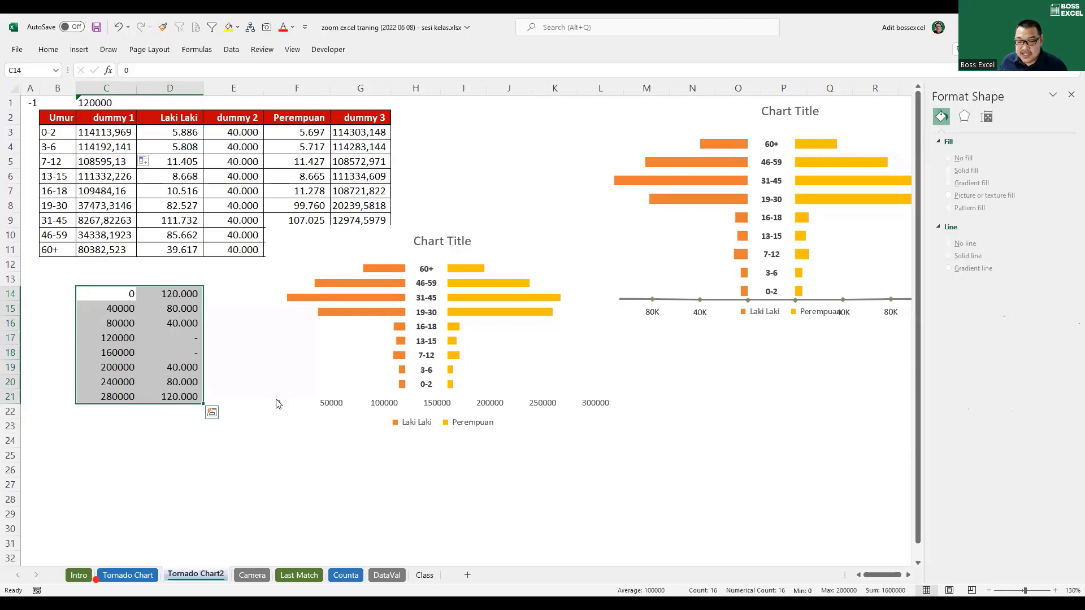
left_click(179, 295)
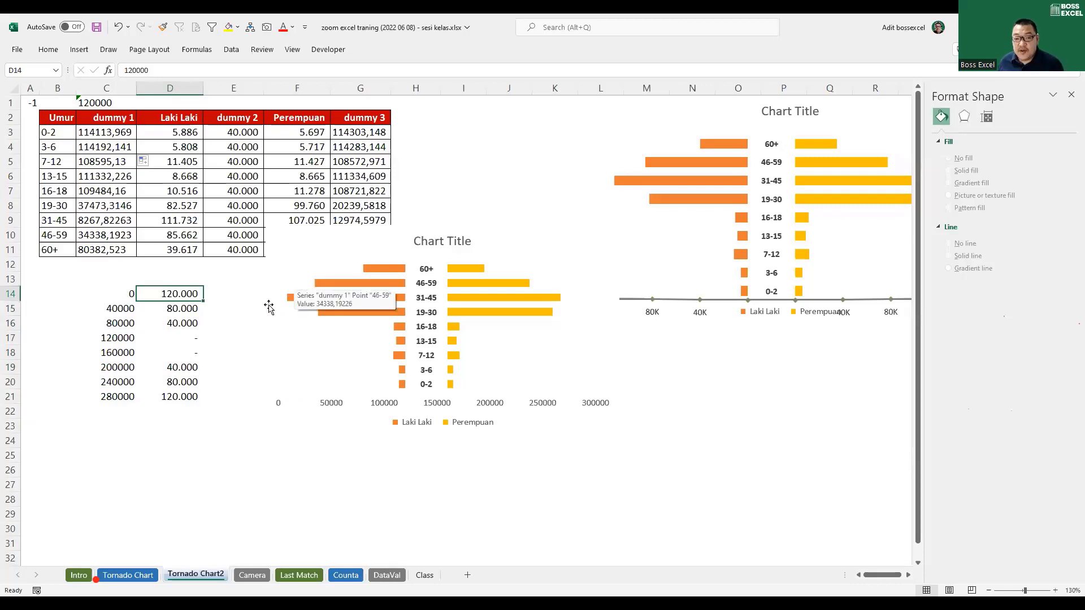
right_click(355, 334)
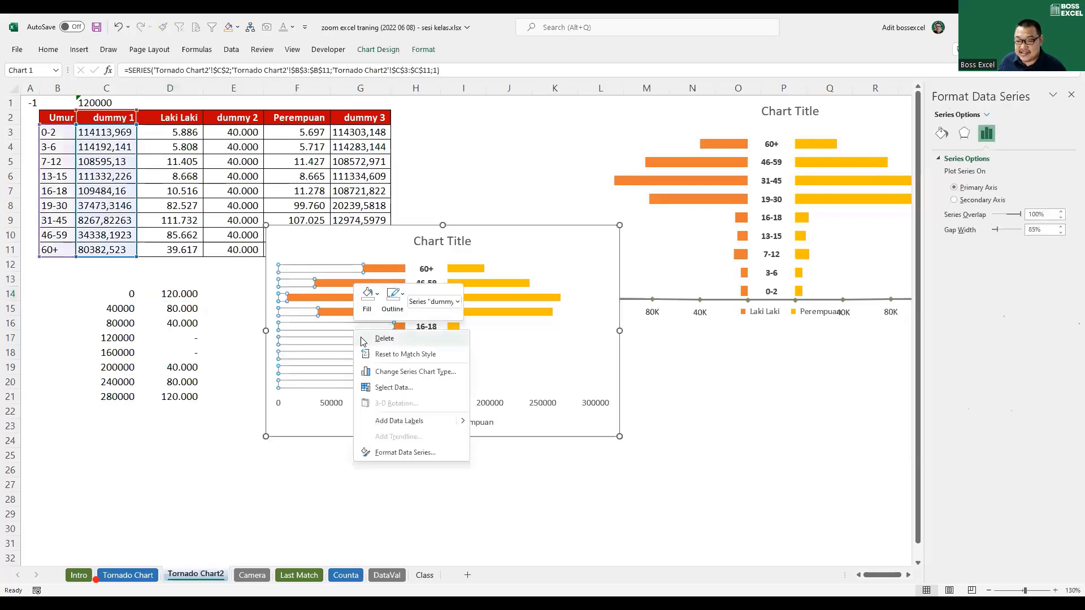
left_click(389, 387)
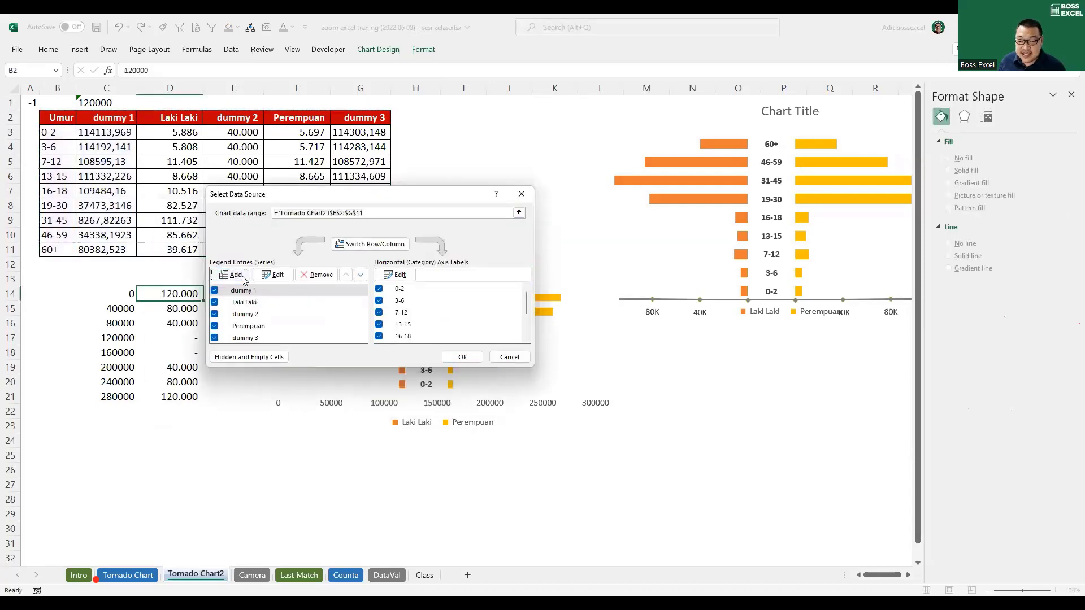
left_click(235, 275)
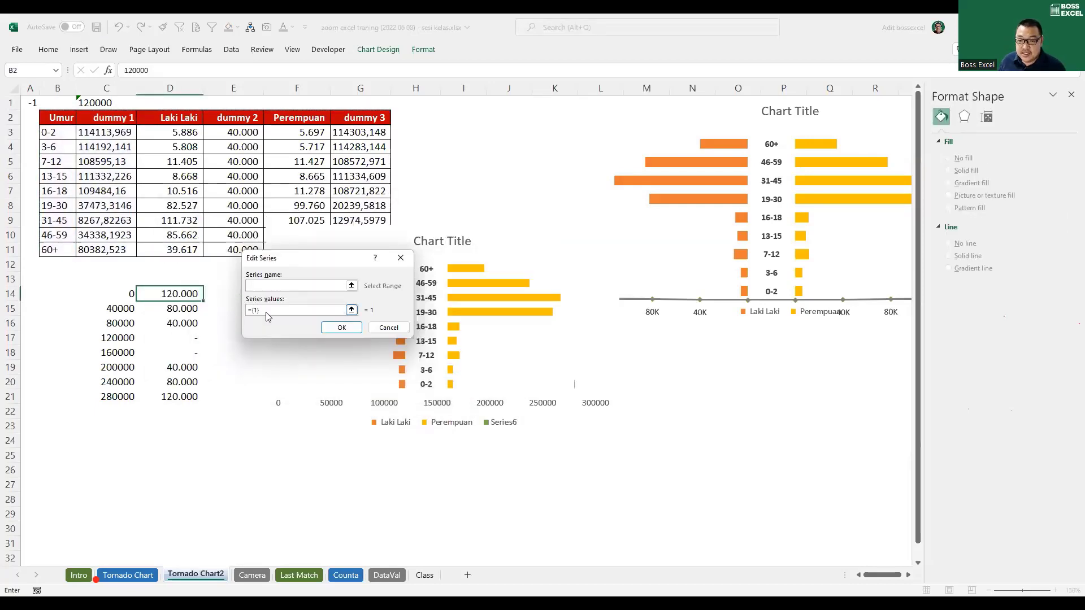
left_click(287, 308)
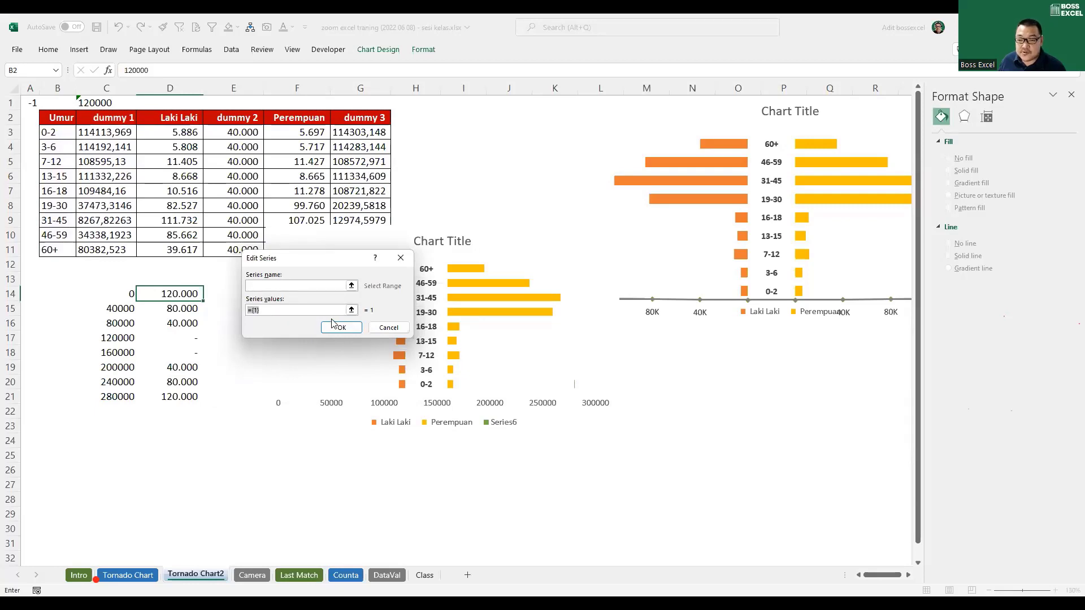
left_click(351, 310)
left_click_drag(172, 294, 187, 309)
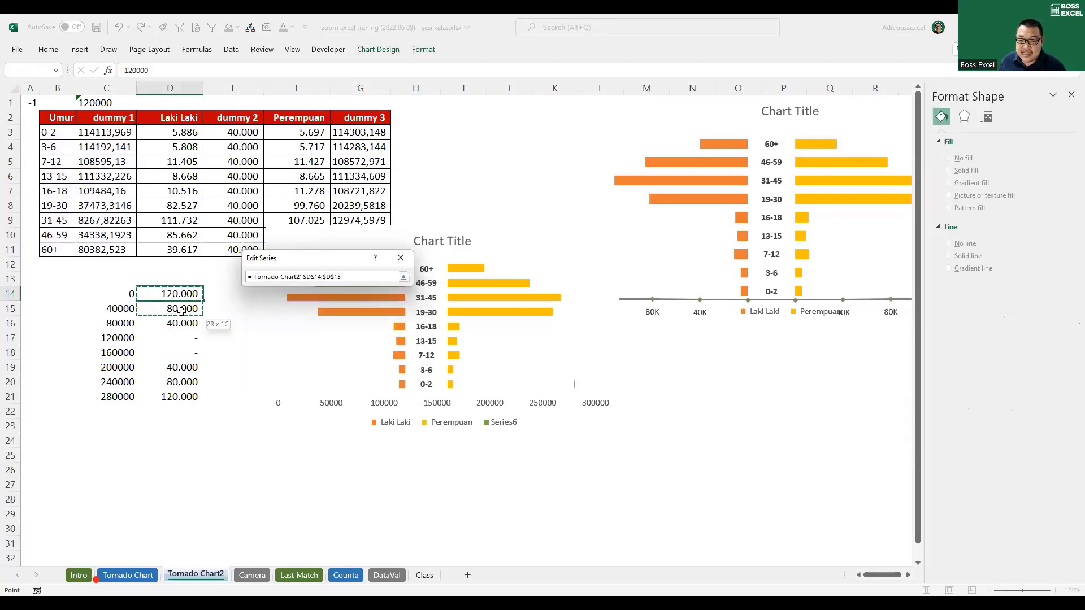
left_click_drag(179, 396, 179, 396)
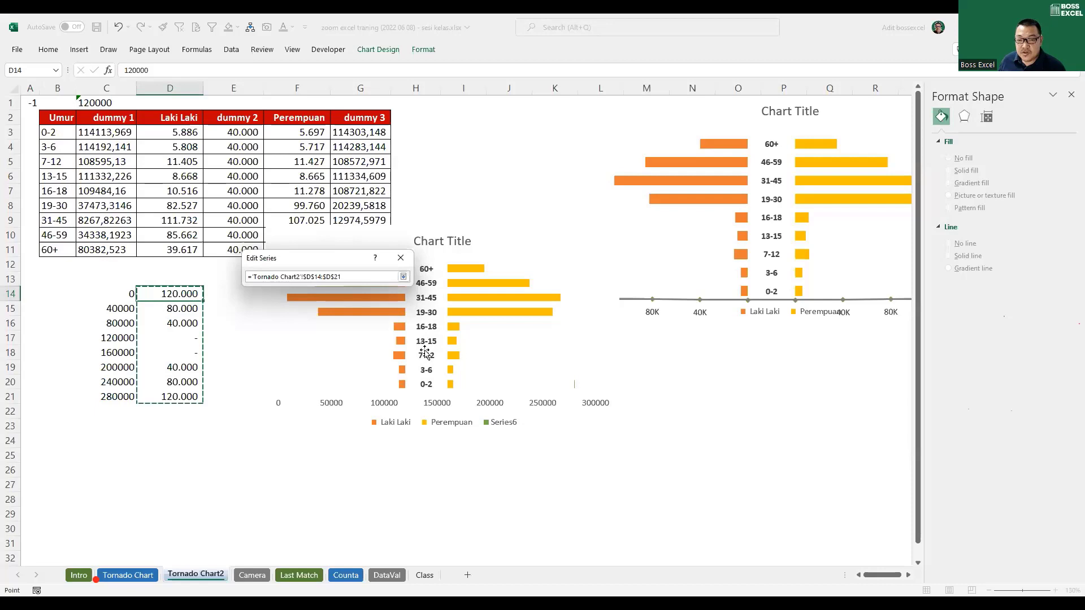
left_click(404, 276)
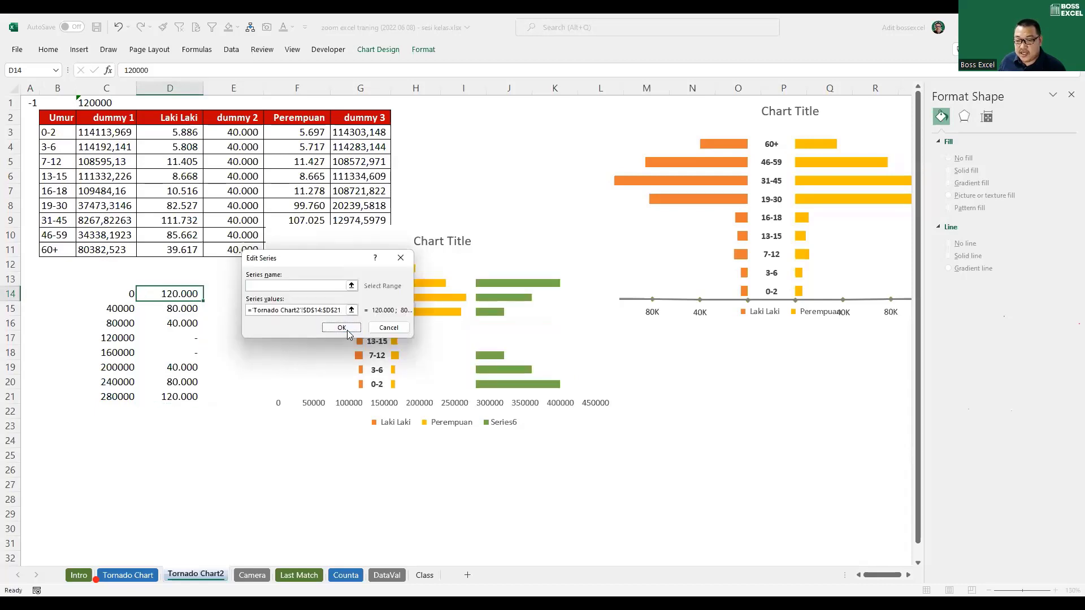
left_click(341, 328)
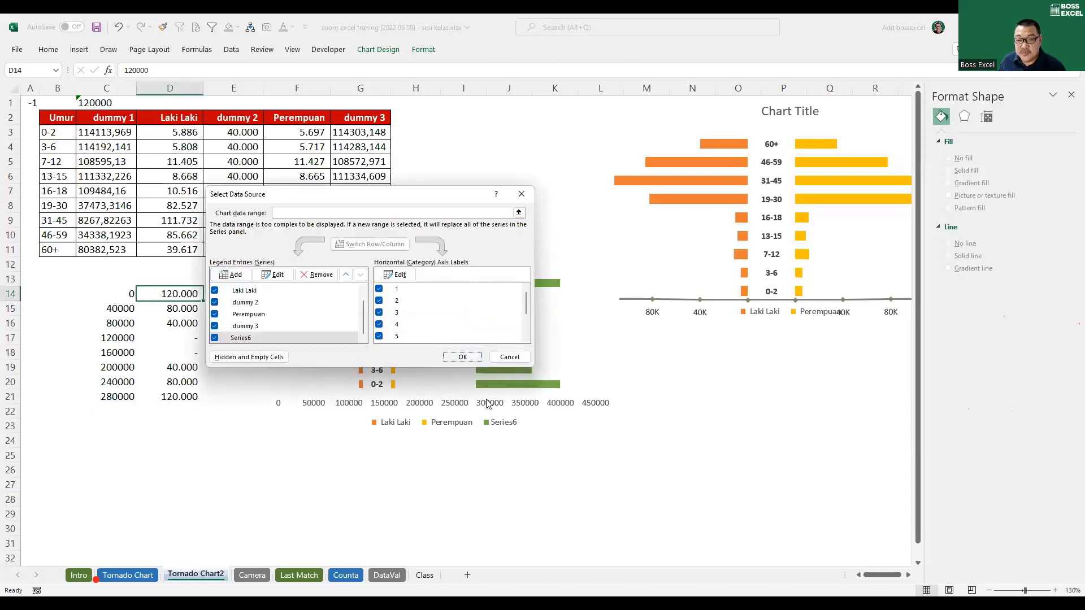
key("Return")
Step: Change the new helper series to Scatter with Straight Lines and Markers, and reposition the chart clear of the helper values in C14:D21
mouse_move(496, 235)
left_mouse_down()
mouse_move(426, 177)
mouse_move(416, 149)
left_mouse_up()
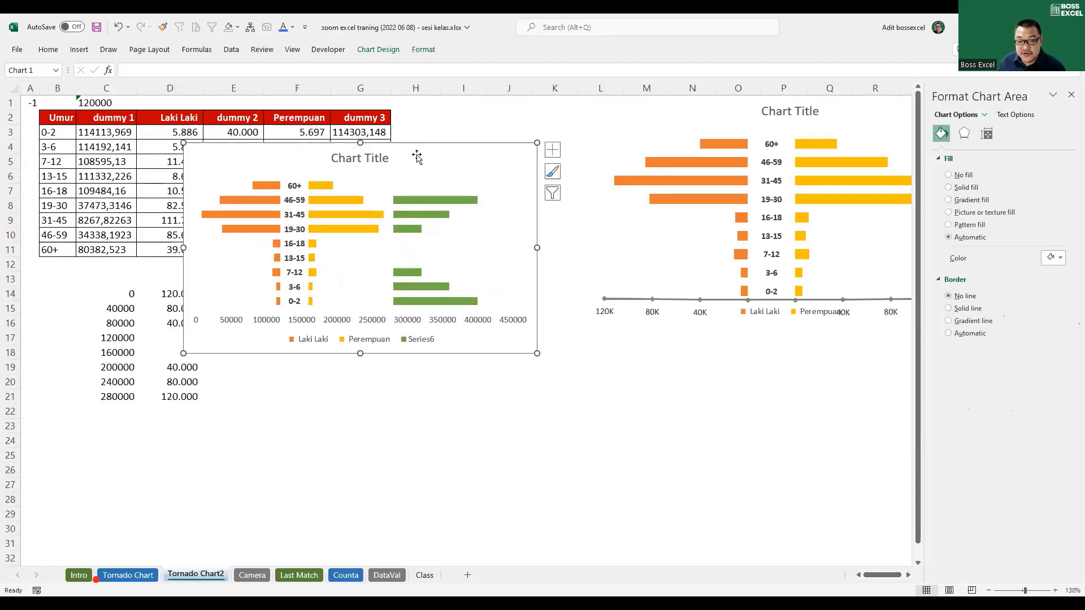
right_click(435, 305)
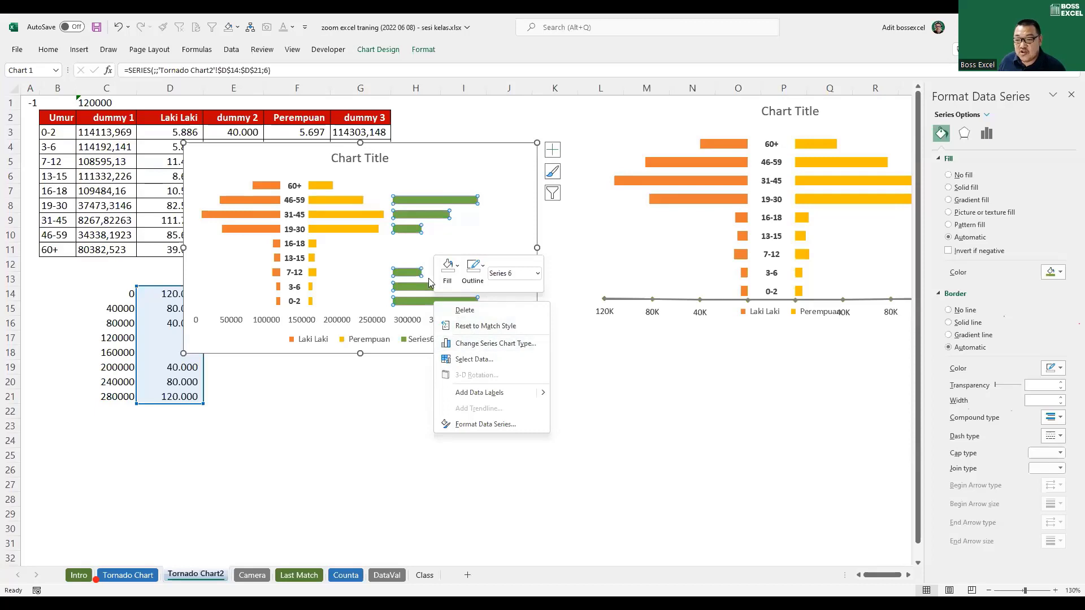
left_click(491, 344)
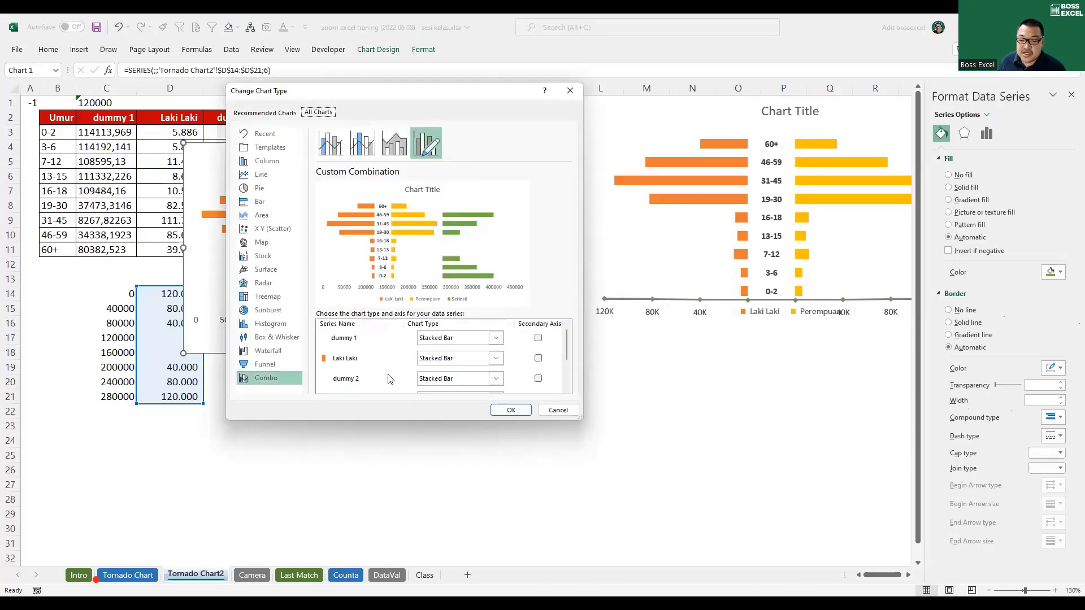
left_click_drag(566, 338, 565, 374)
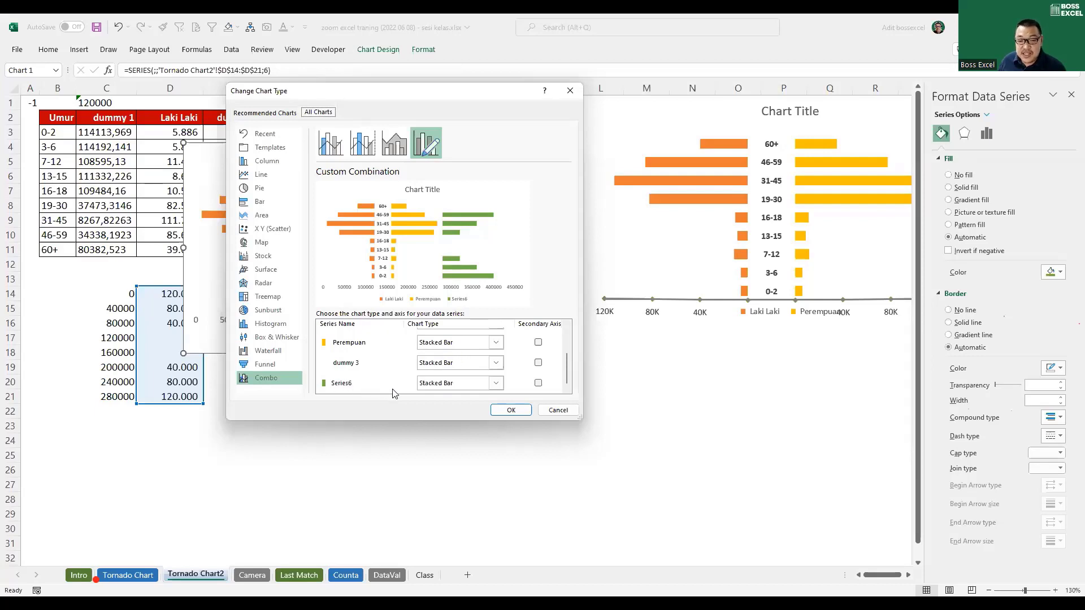
left_click(496, 385)
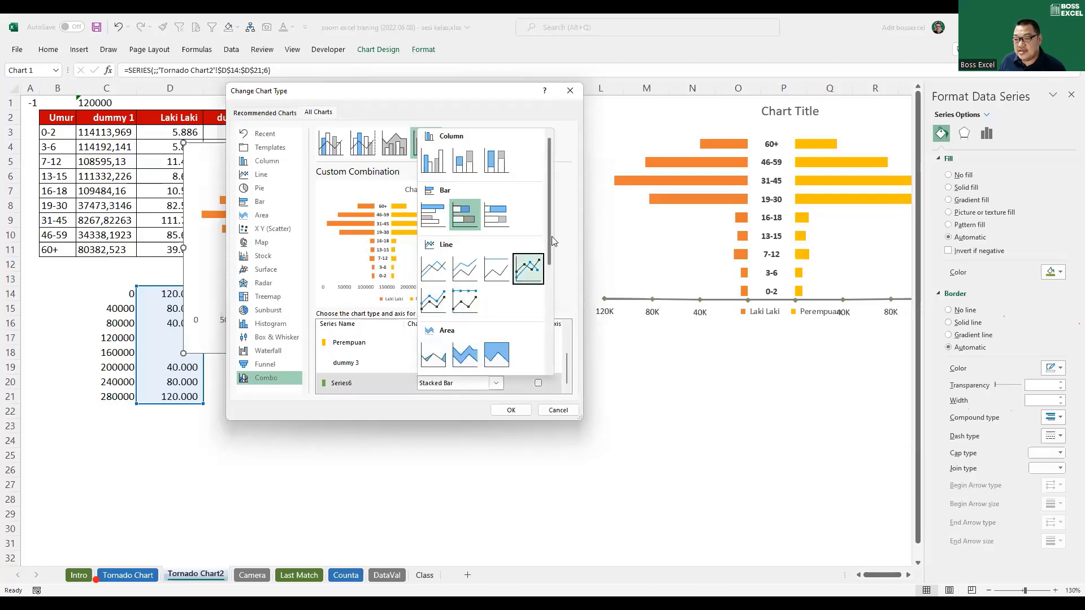
left_click_drag(550, 237, 542, 320)
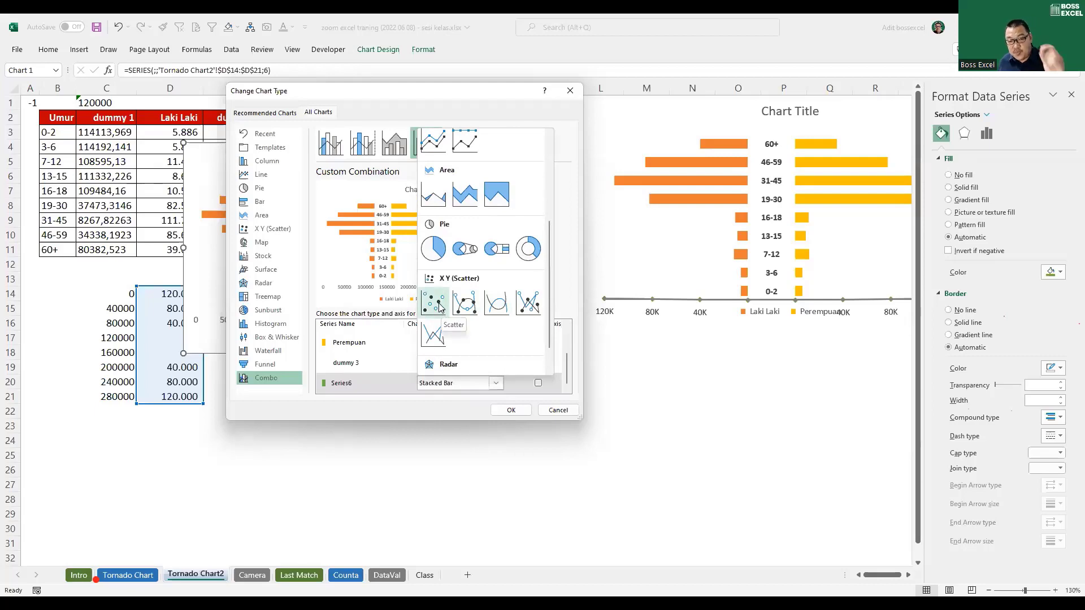
left_click(530, 300)
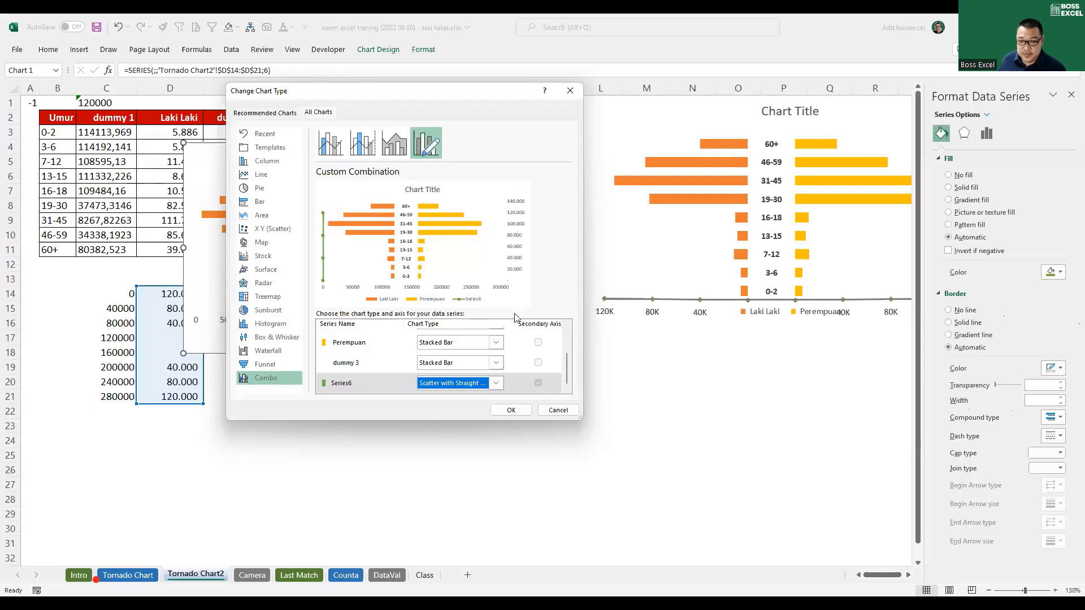
left_click(516, 410)
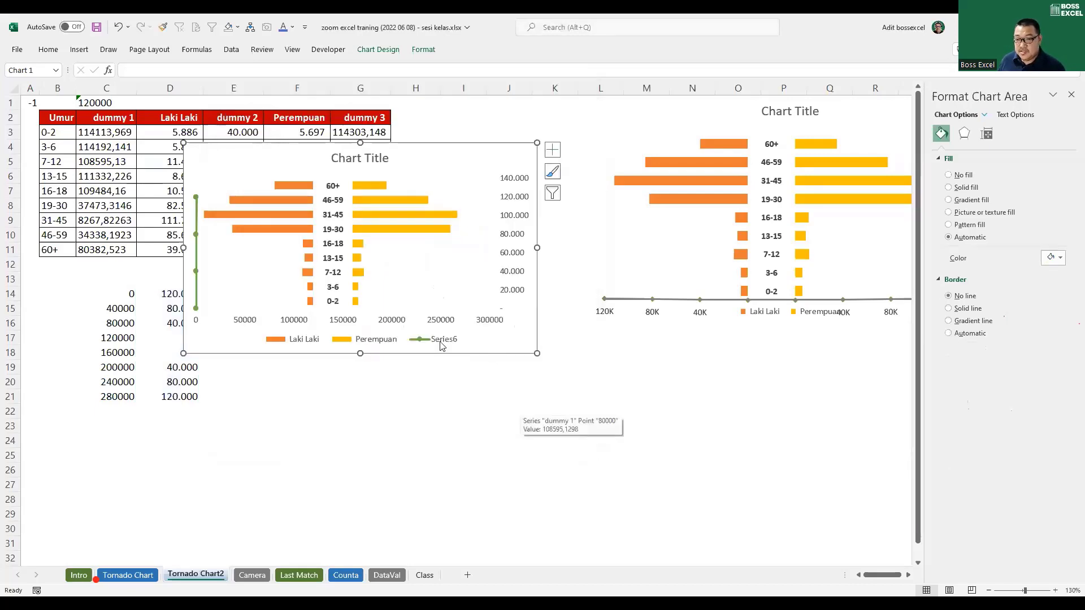
left_click_drag(442, 345, 483, 370)
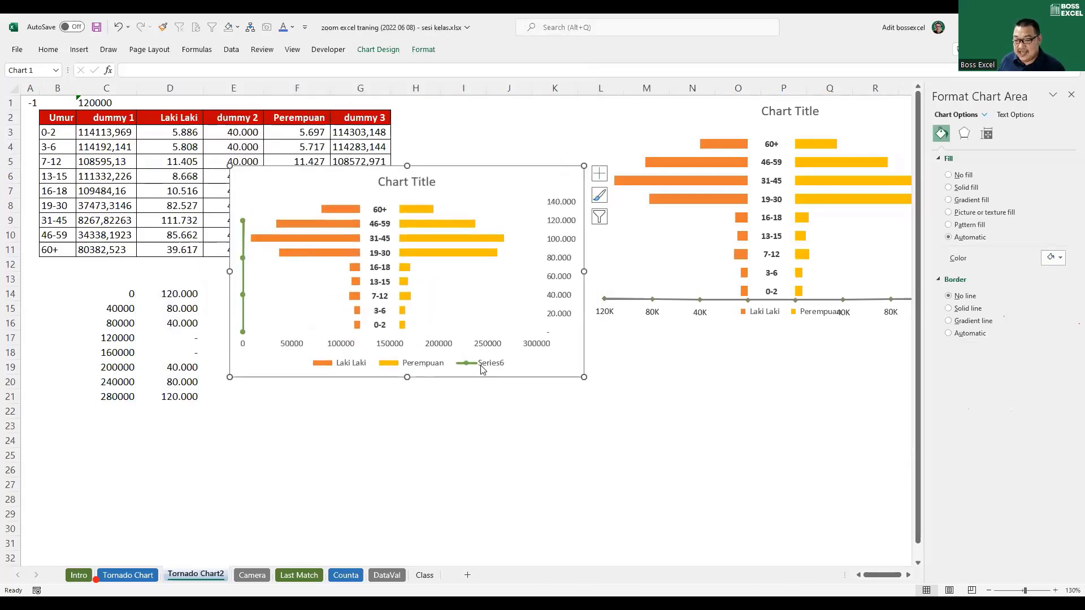
Step: Remove the Series6 entry from the legend of the tornado chart beside the data table
left_click(483, 370)
left_click(482, 370)
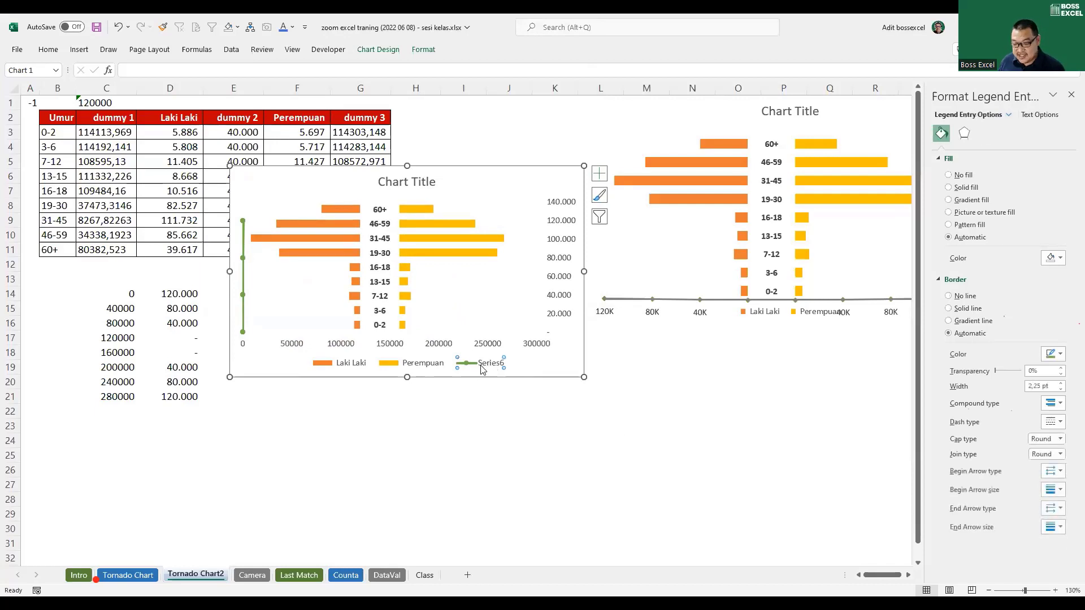
key("Delete")
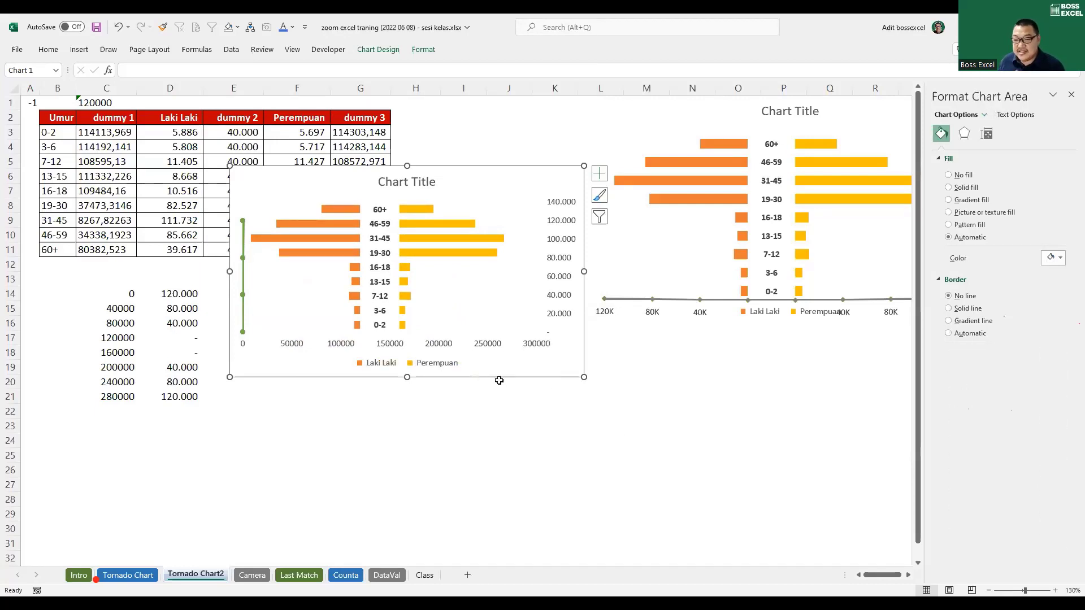
Step: Edit the green line series Series6 in the chart's data source so its X values come from C14:C21
left_click(243, 299)
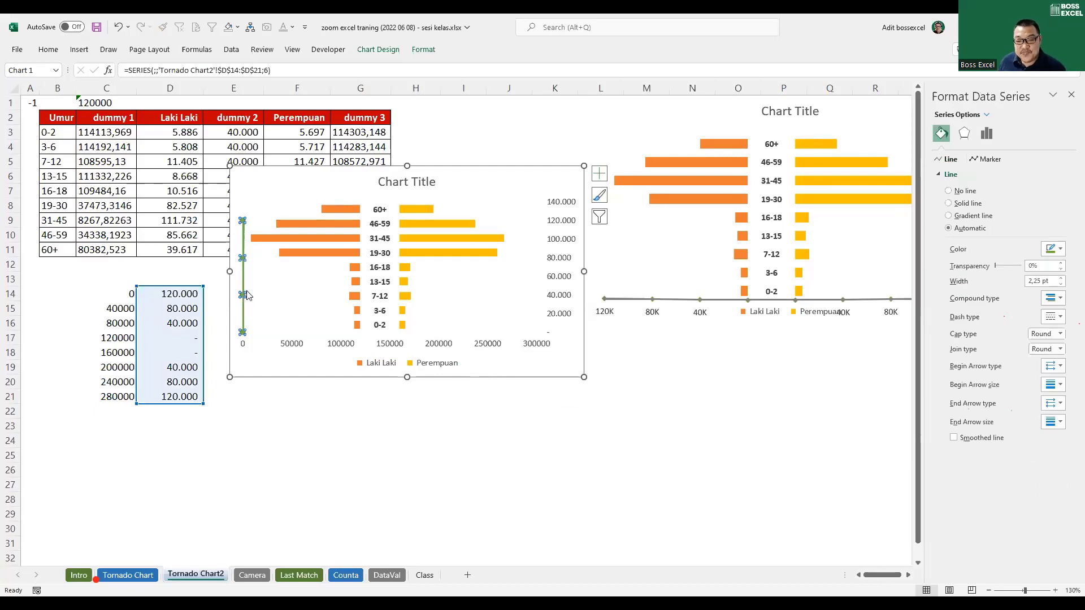
mouse_move(244, 294)
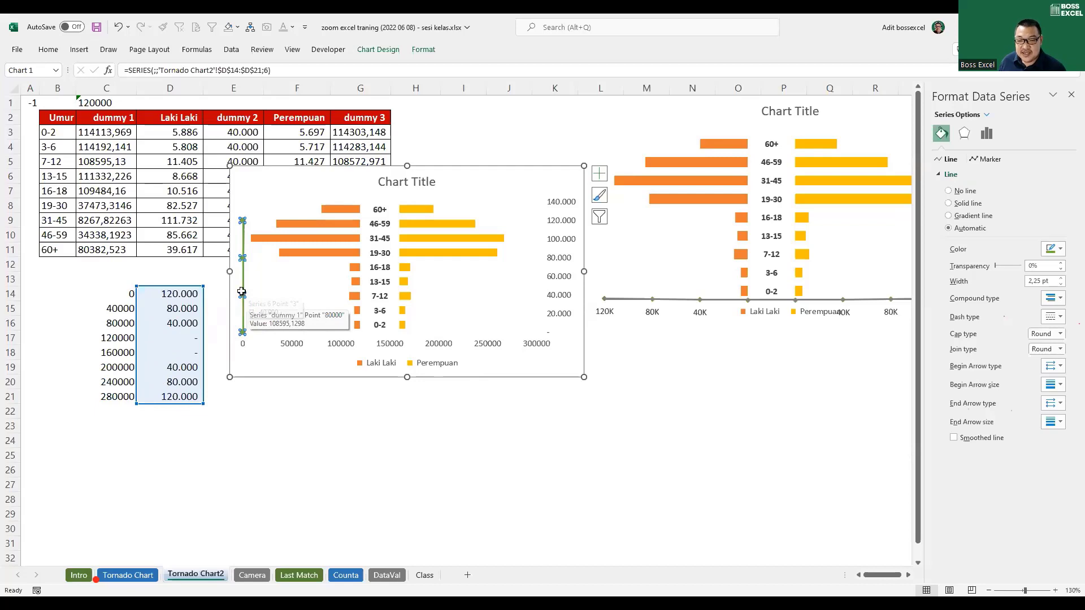
right_click(242, 294)
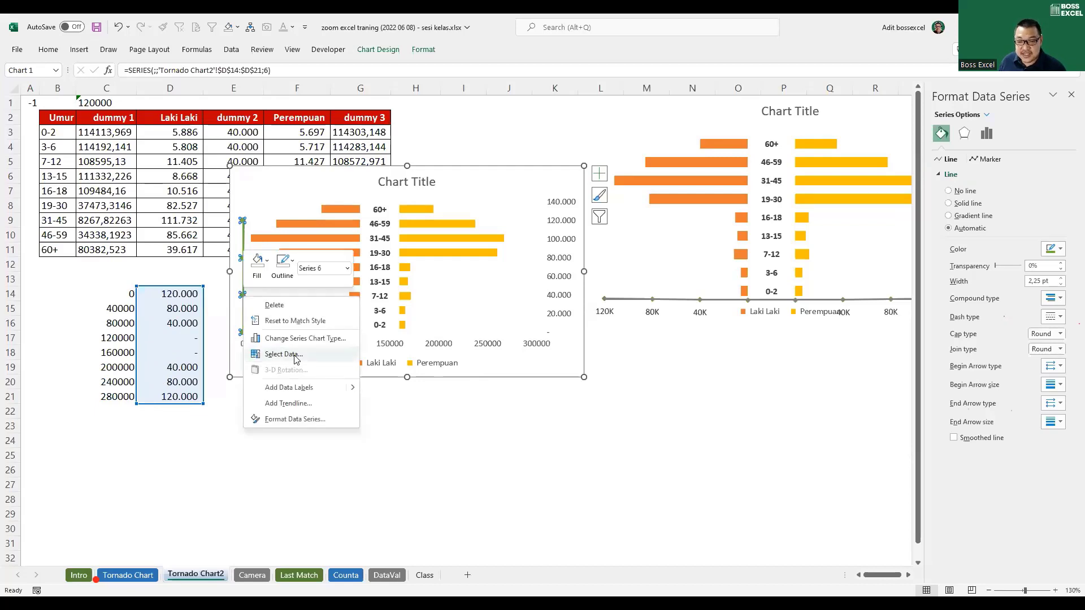
left_click(283, 354)
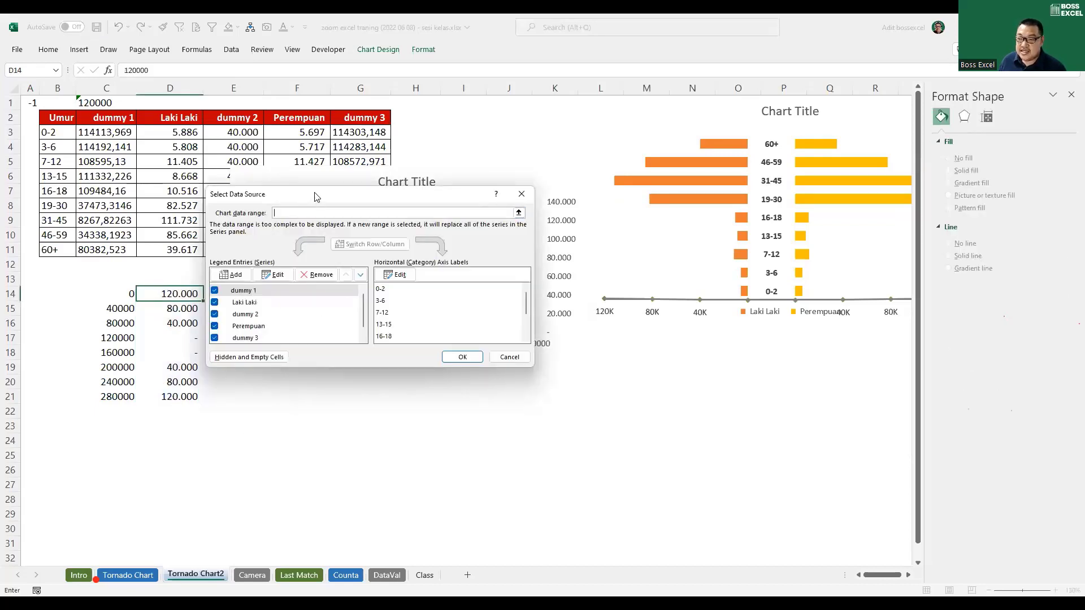
left_click_drag(317, 198, 359, 188)
scroll(282, 316, "down", 1)
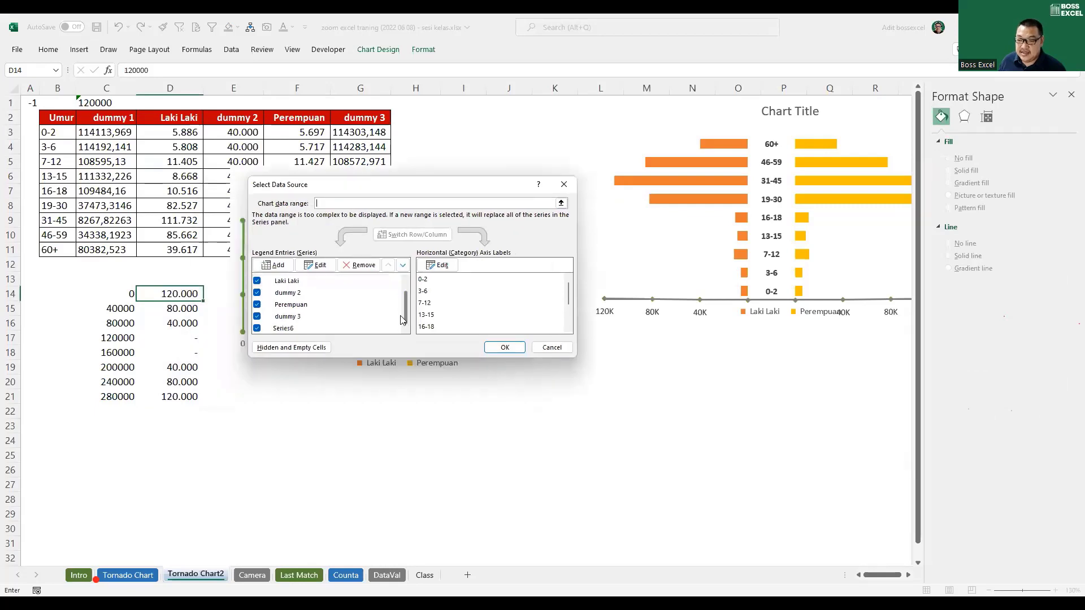
left_click(282, 328)
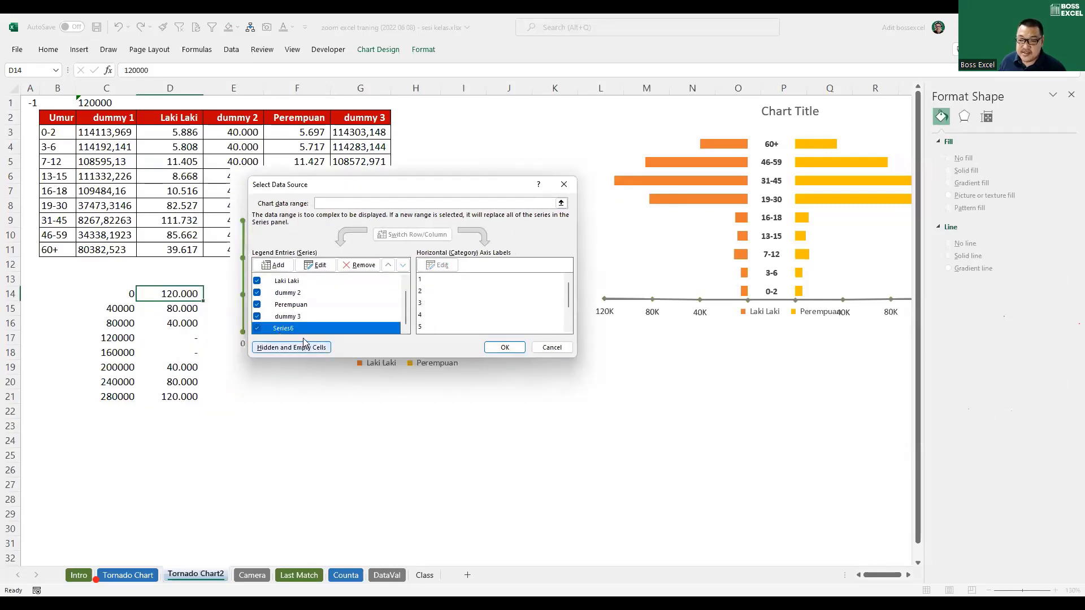
left_click(318, 268)
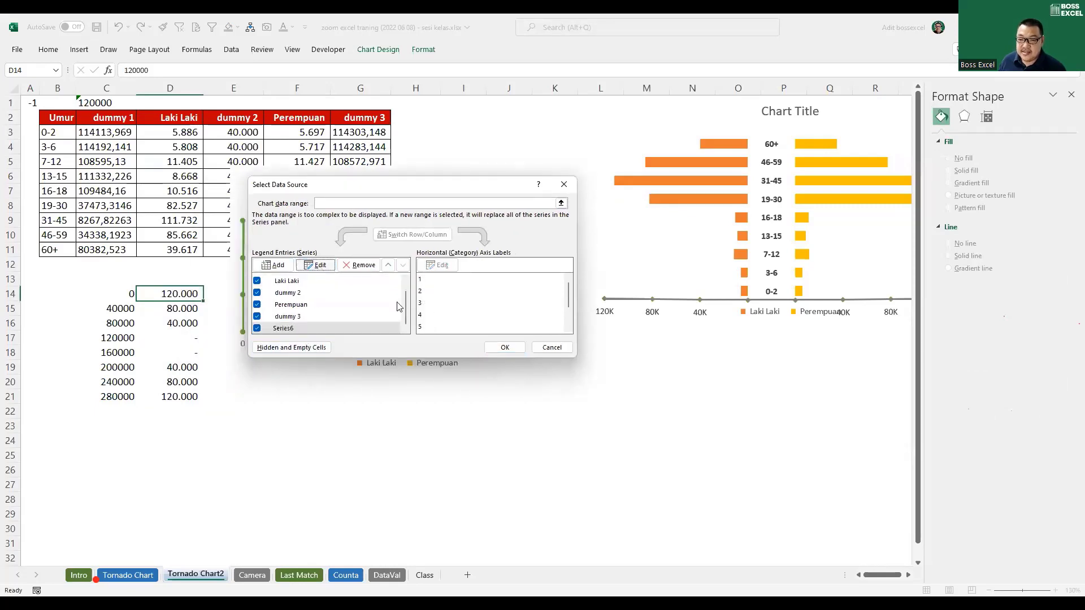
left_click(118, 294)
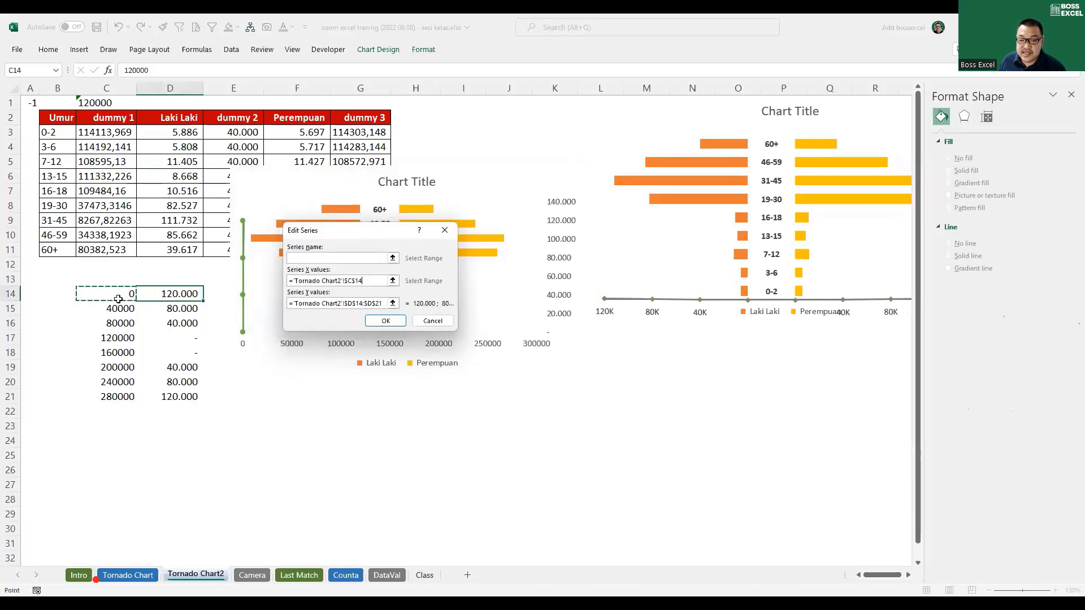
left_click(122, 394, "shift")
left_click(385, 320)
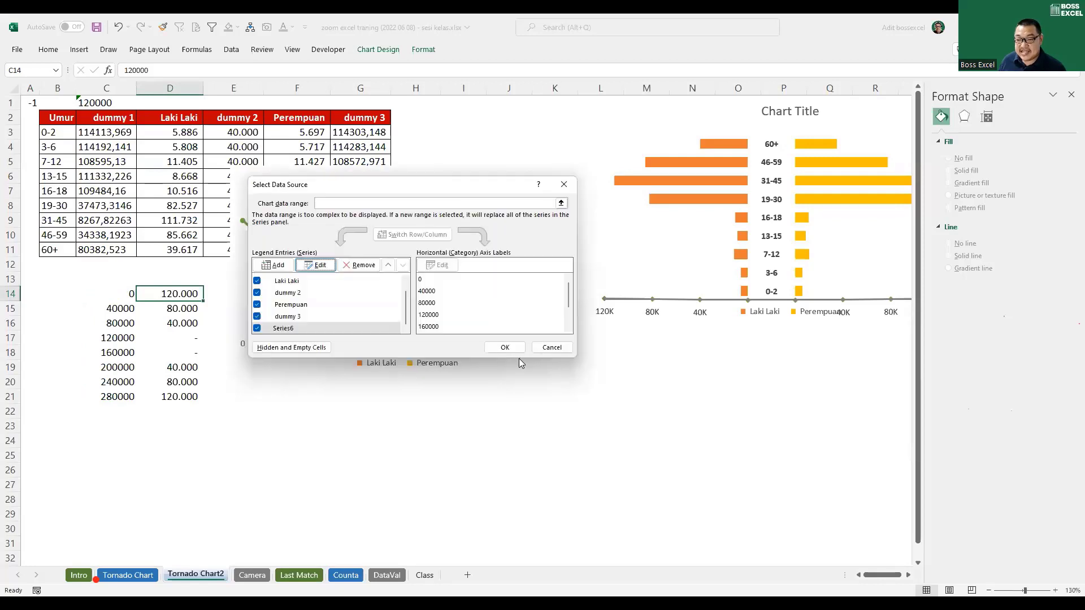
left_click(510, 347)
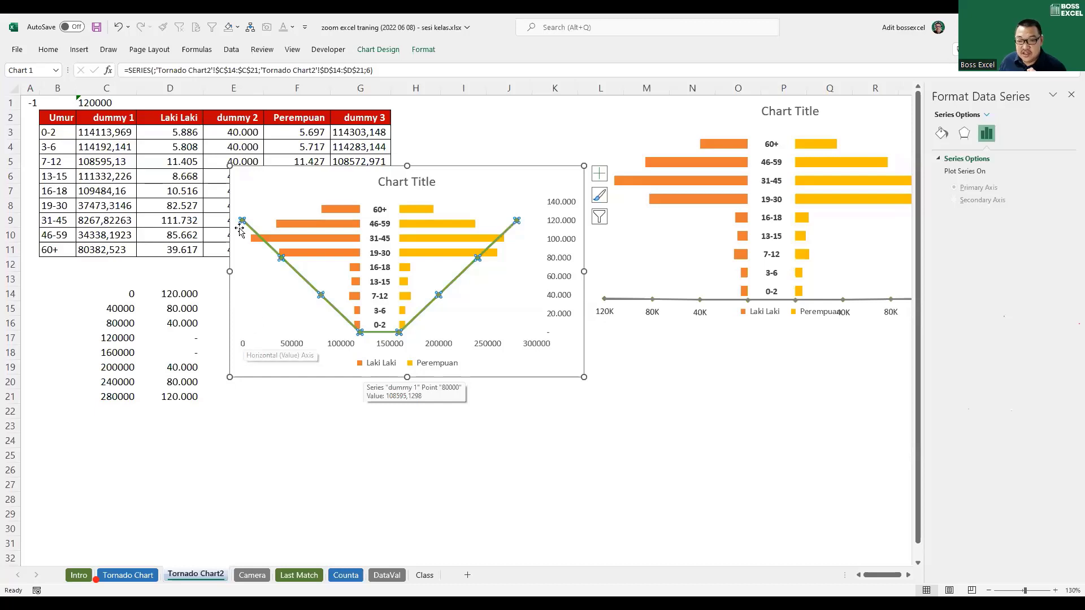
Step: Set the major unit of the chart's horizontal value axis to 40000
mouse_move(241, 225)
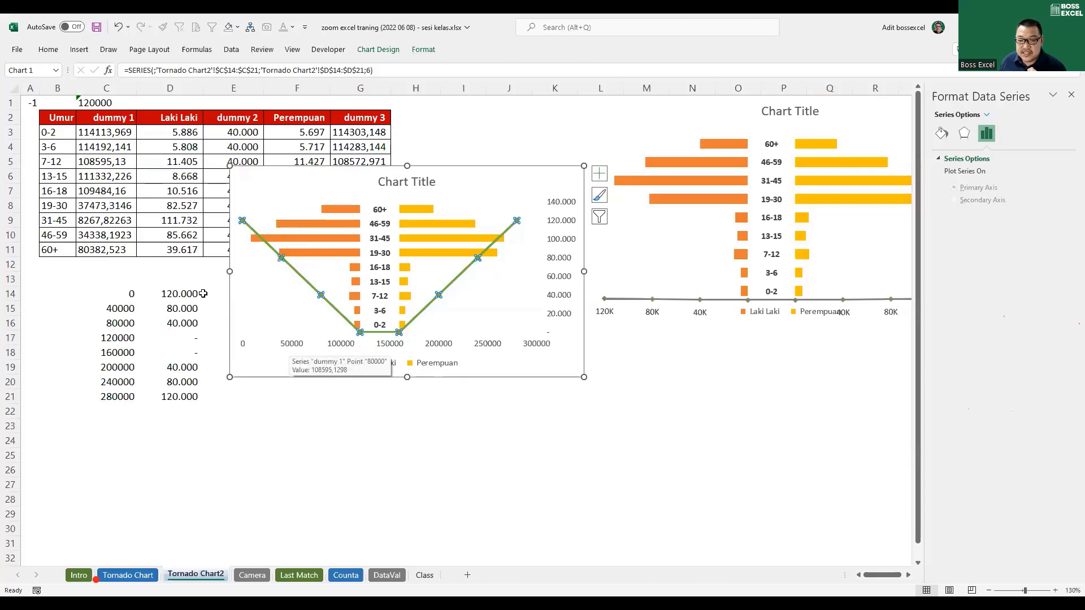
left_click(295, 348)
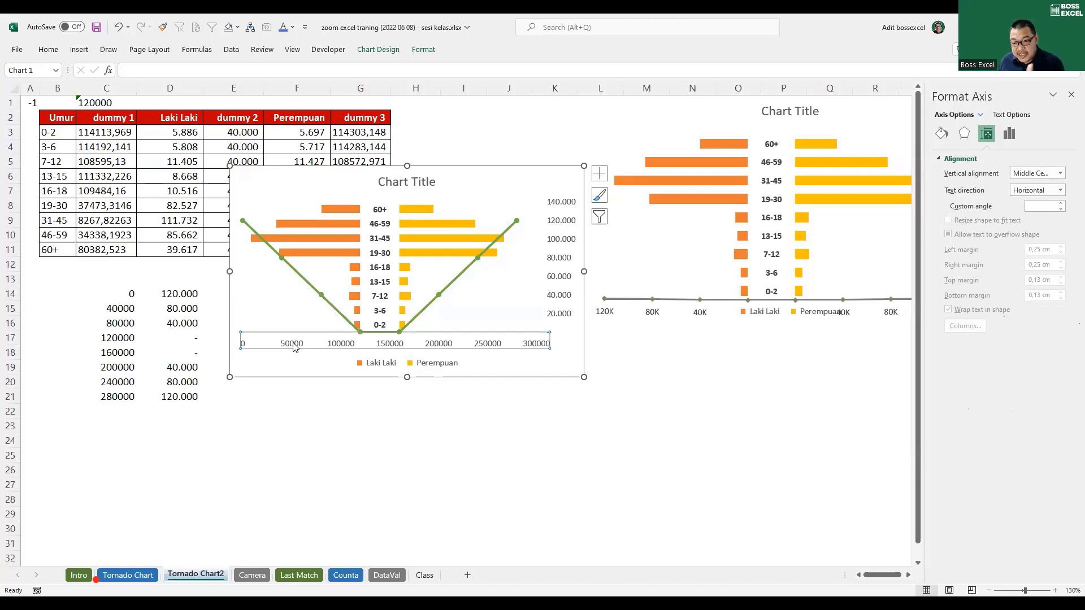
right_click(294, 347)
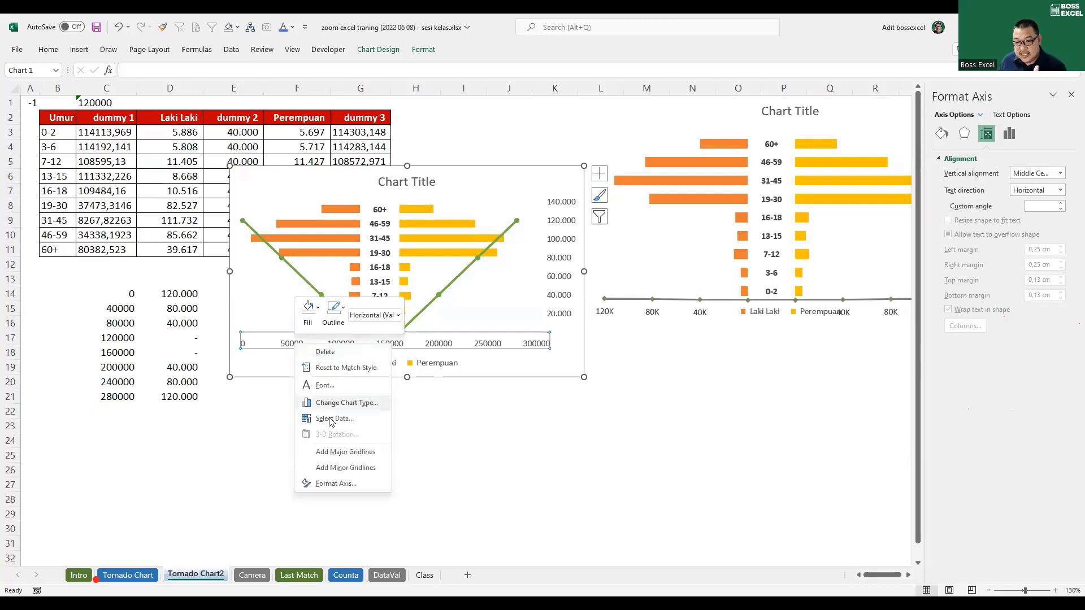
left_click(345, 484)
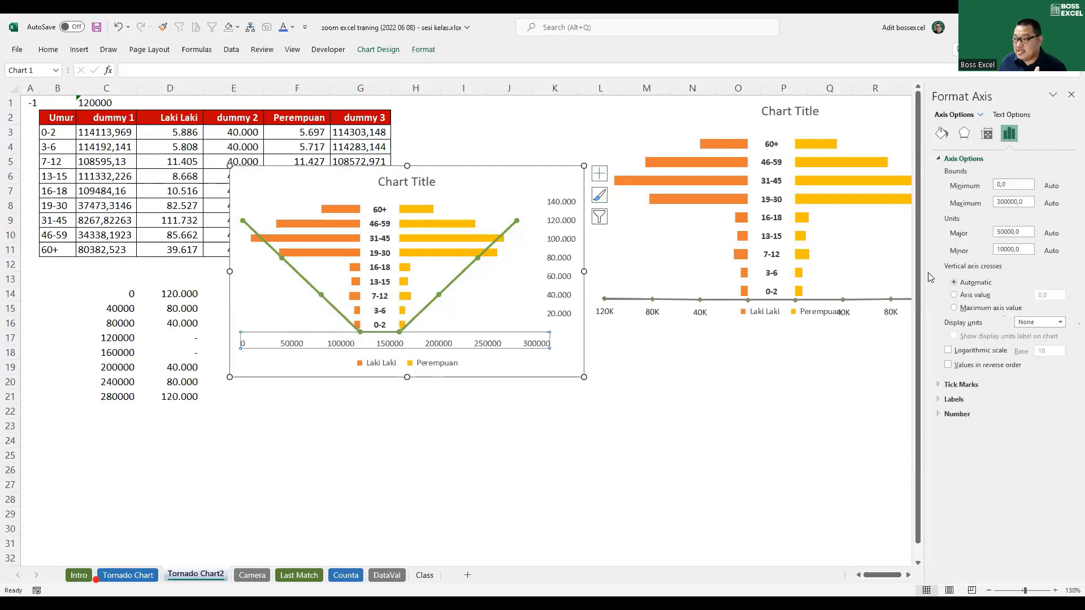
left_click(1001, 233)
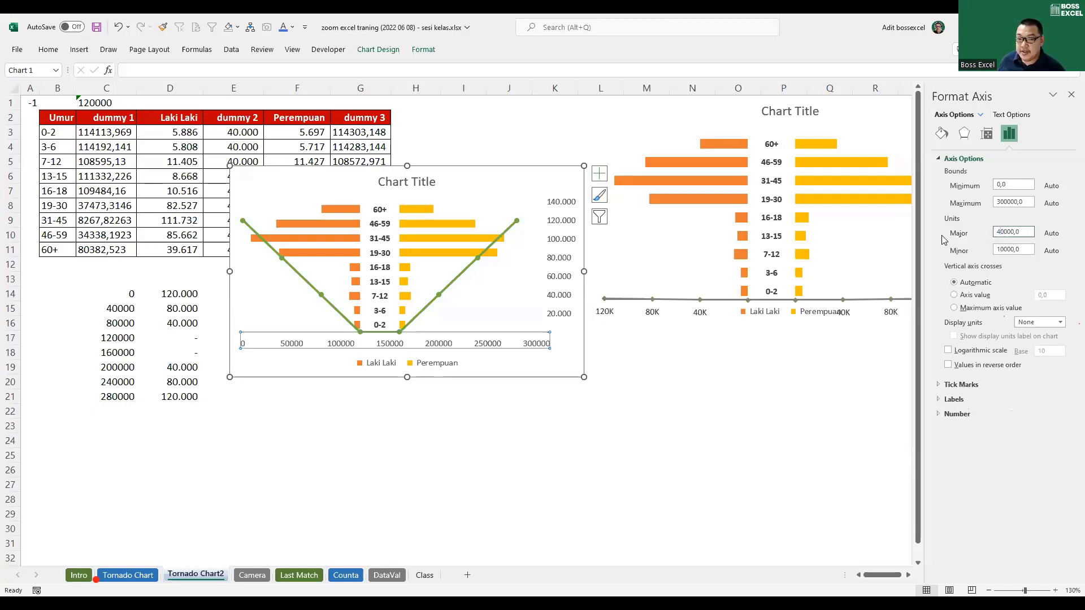
key("Return")
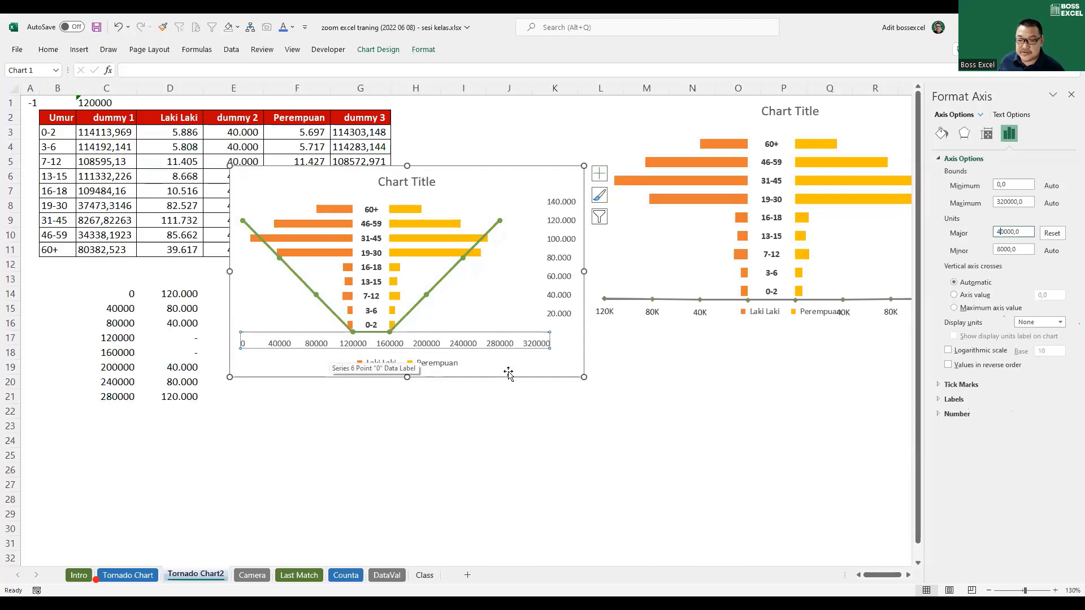
Step: Add data labels to the green line series in the chart
left_click(327, 459)
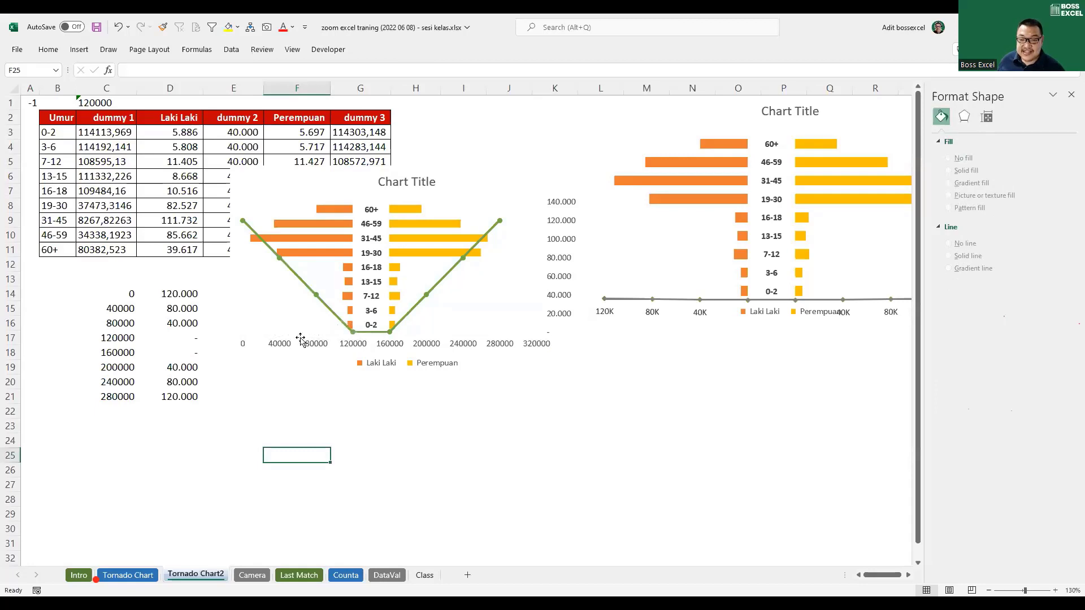
right_click(243, 222)
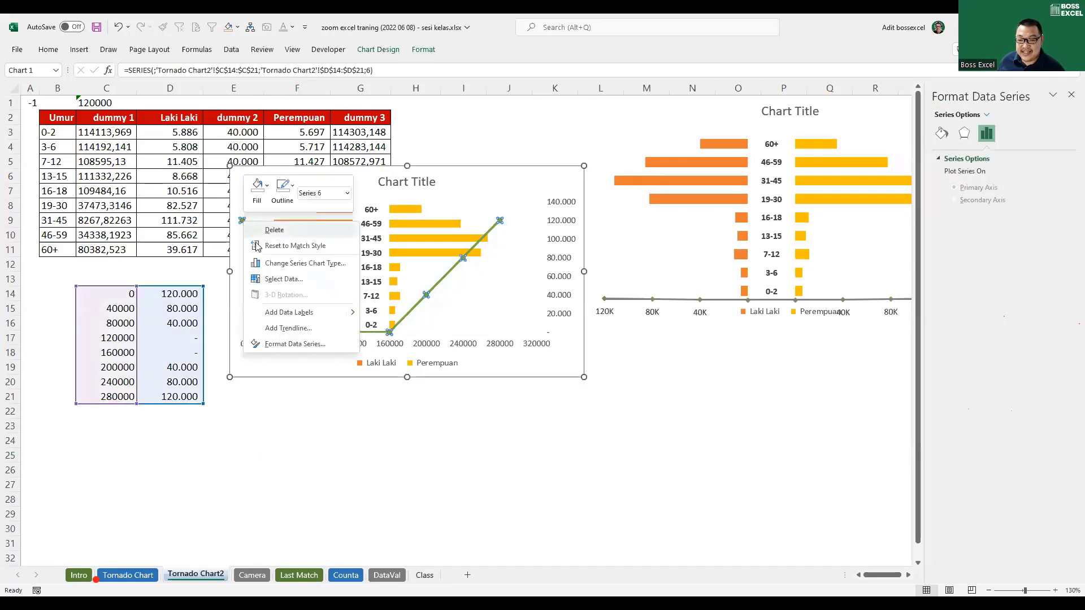
left_click(298, 314)
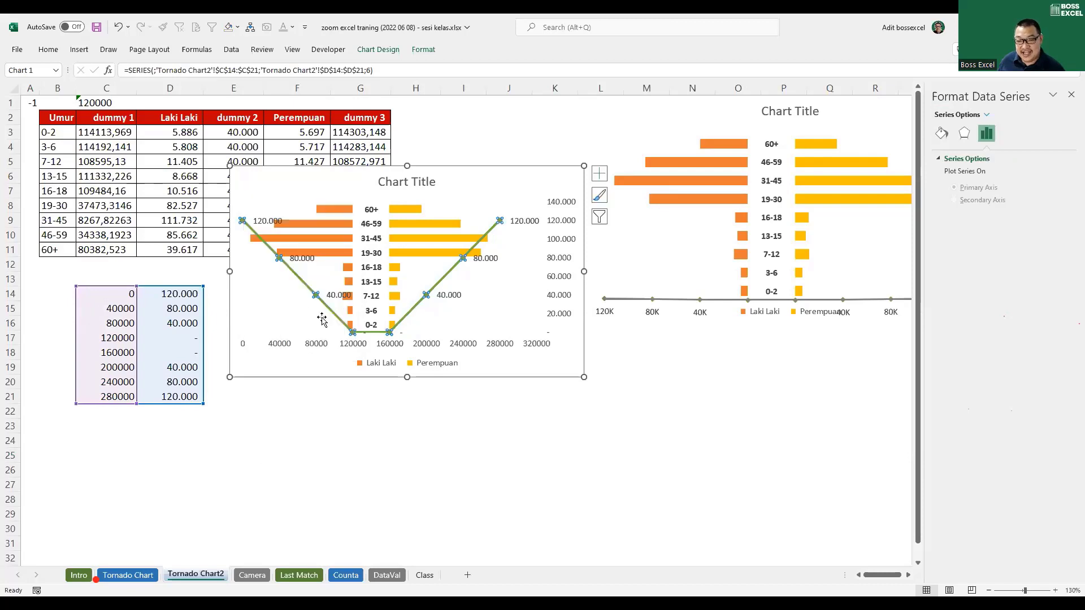
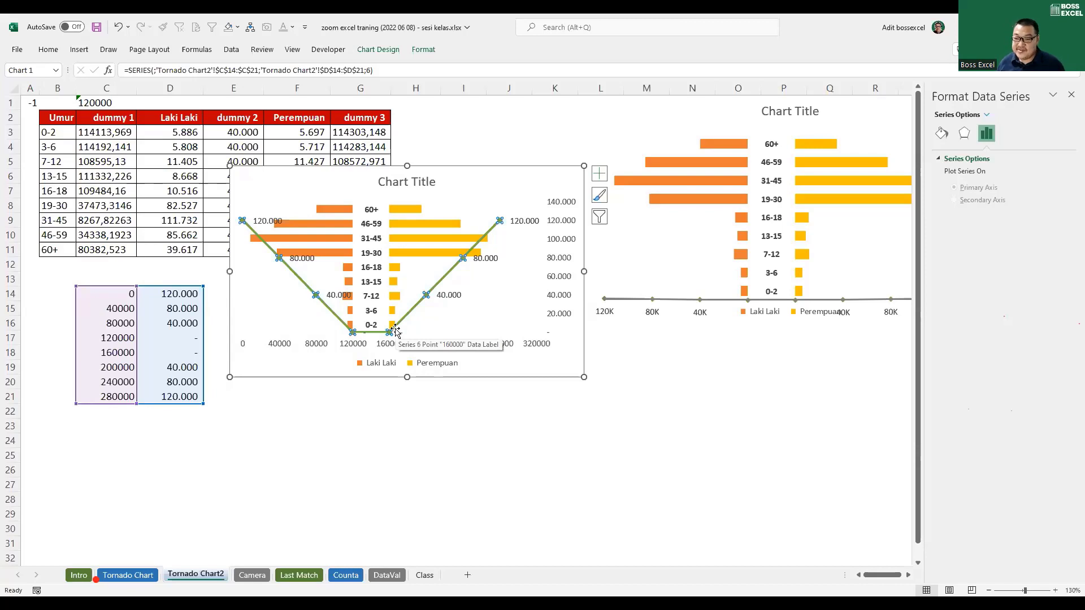
Step: Set the maximum bound of the chart's secondary vertical axis to 14000000 to flatten the green line
right_click(570, 251)
left_click(609, 384)
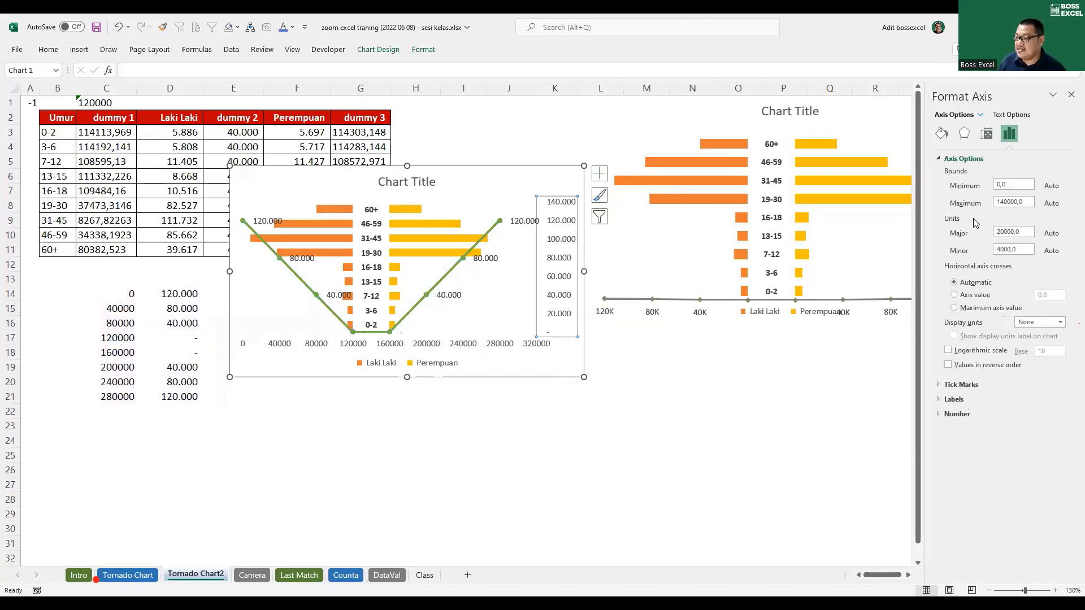
left_click(1004, 202)
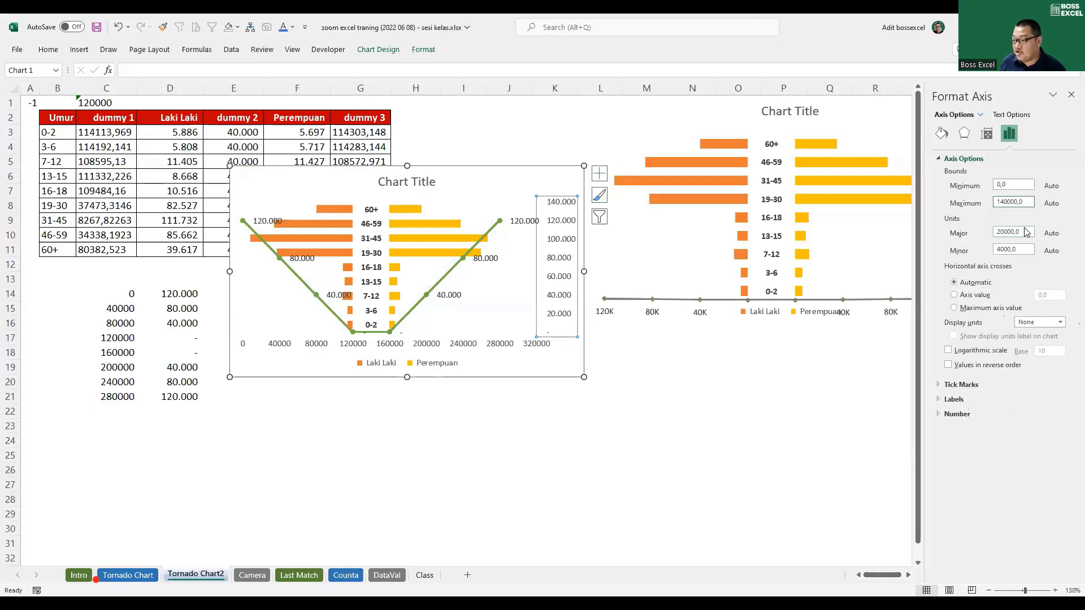
type("00")
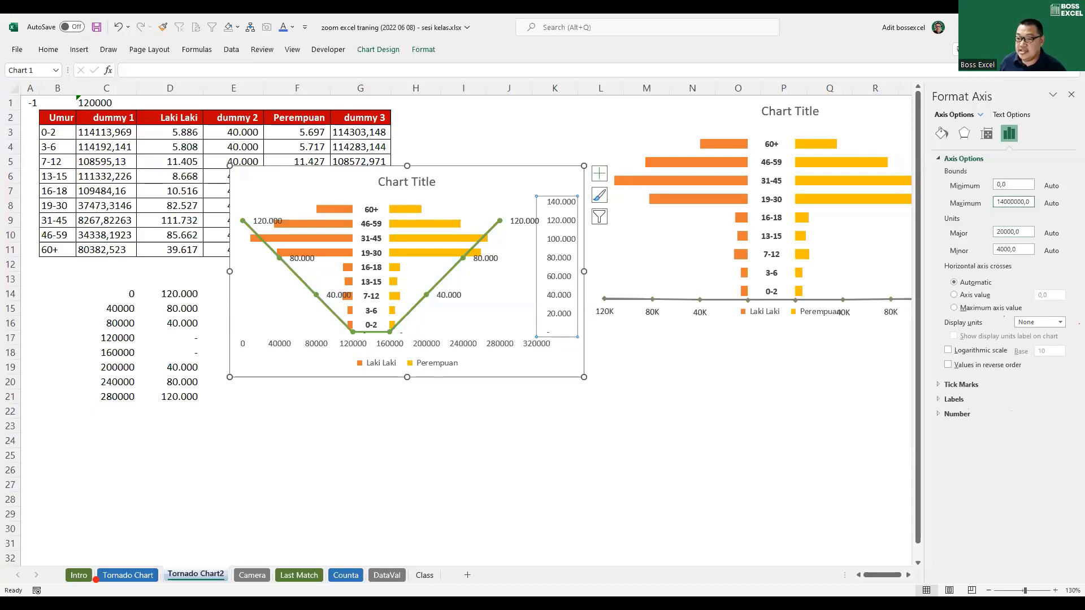
key("Return")
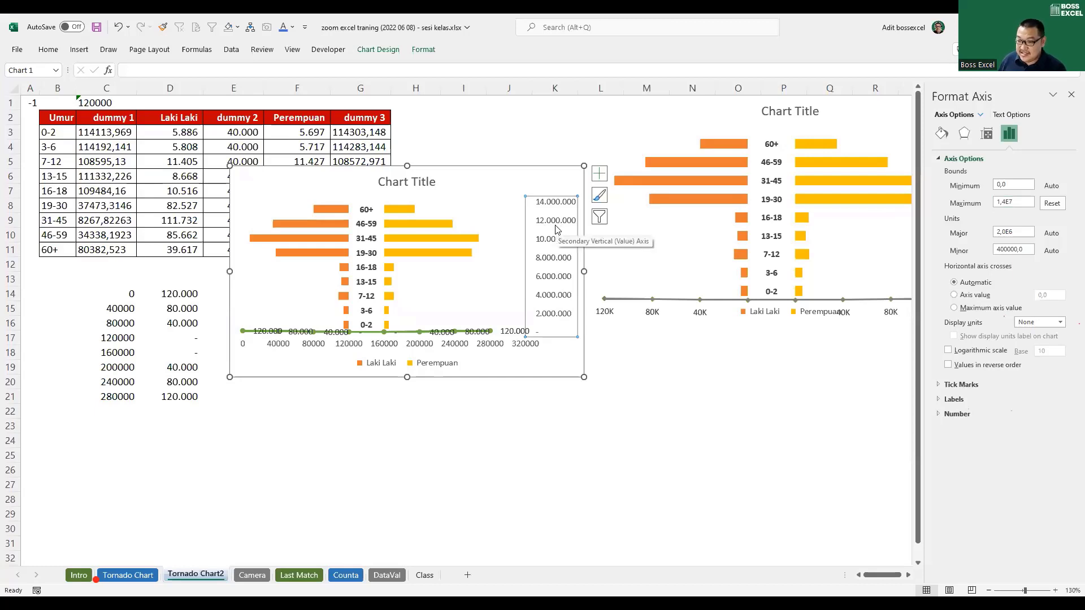
Step: Delete the secondary vertical axis and the horizontal value axis from the chart
key("Delete")
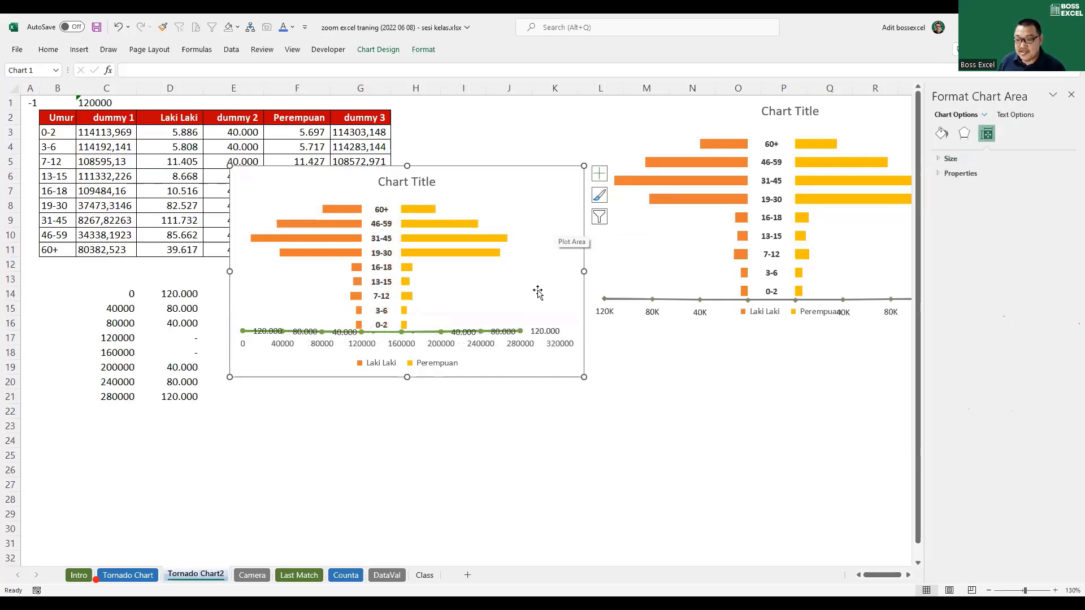
left_click(524, 346)
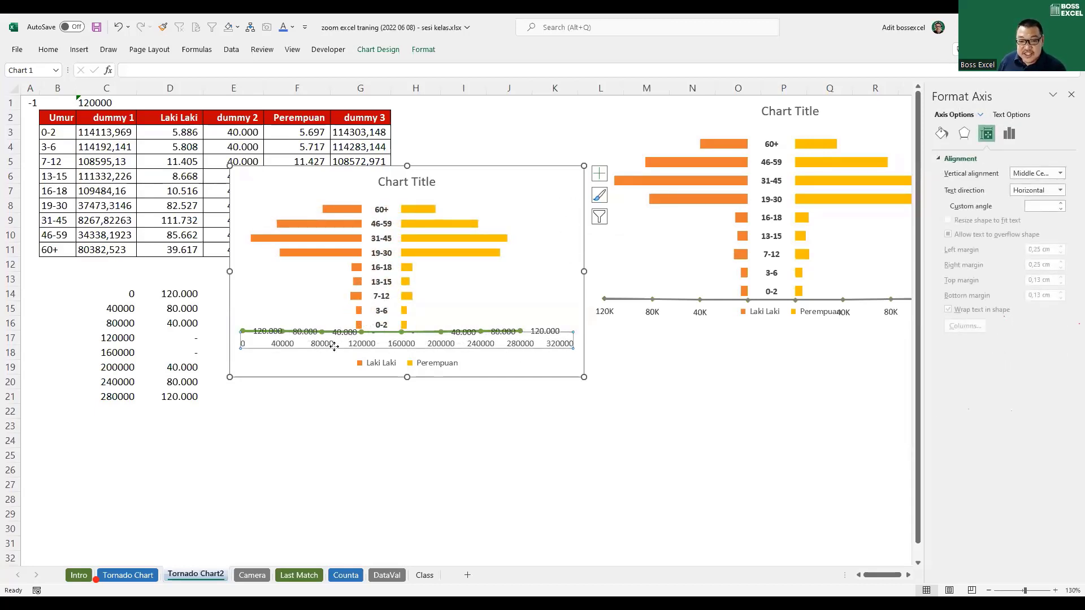
left_click_drag(132, 295, 129, 396)
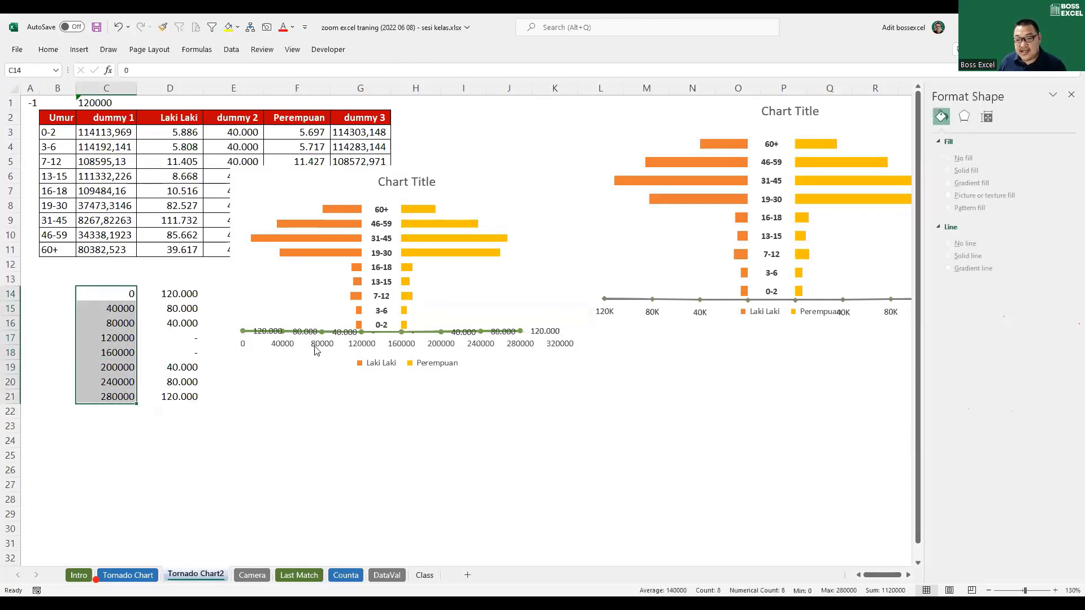
left_click(316, 350)
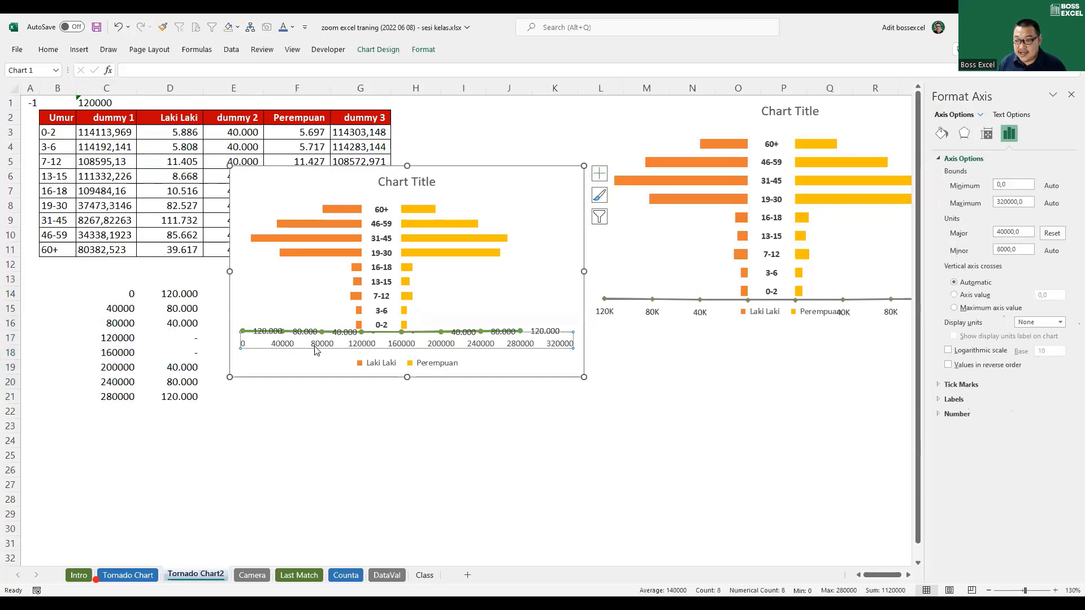
key("Delete")
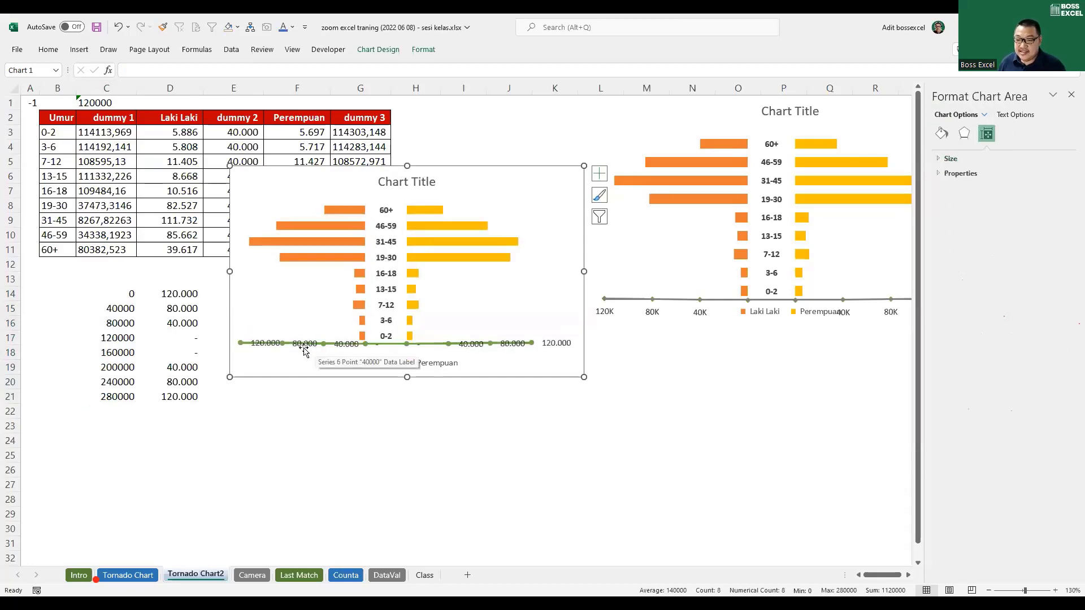
Step: Position the green line series' data labels below their points
left_click(305, 349)
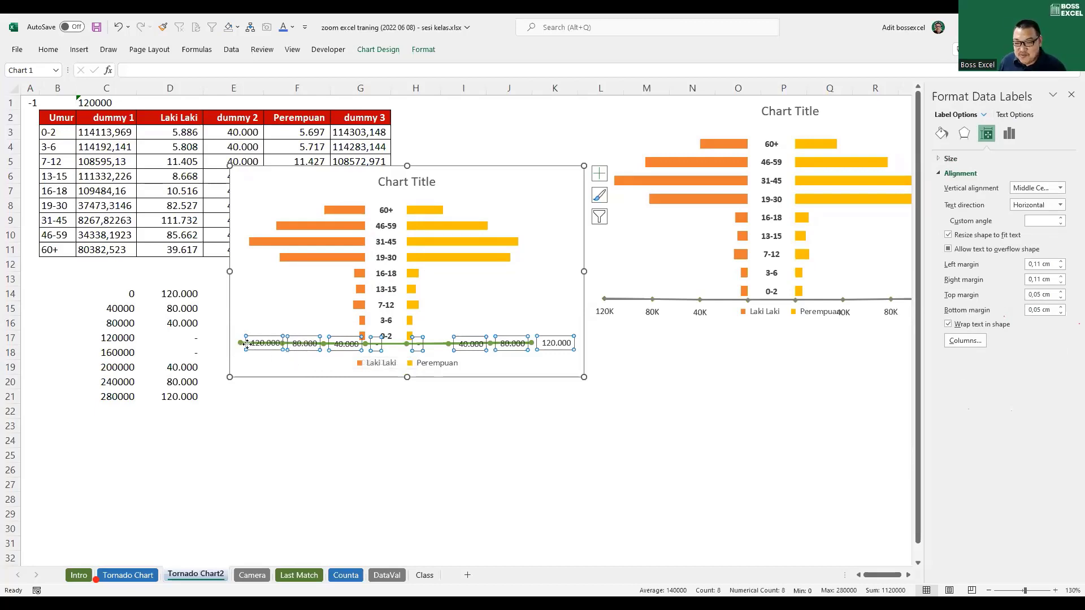
right_click(476, 348)
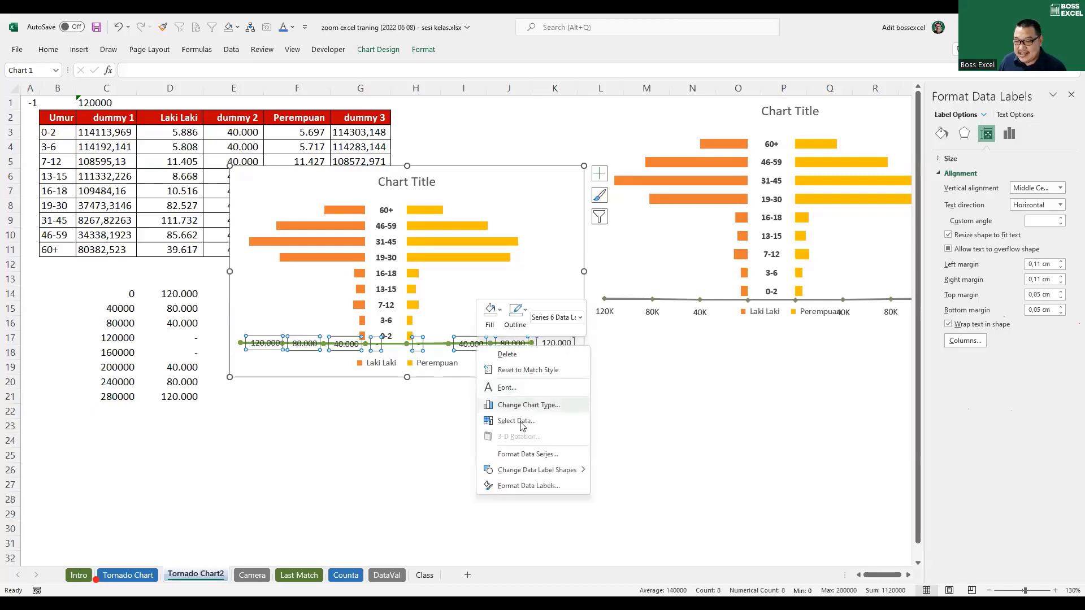
left_click(528, 486)
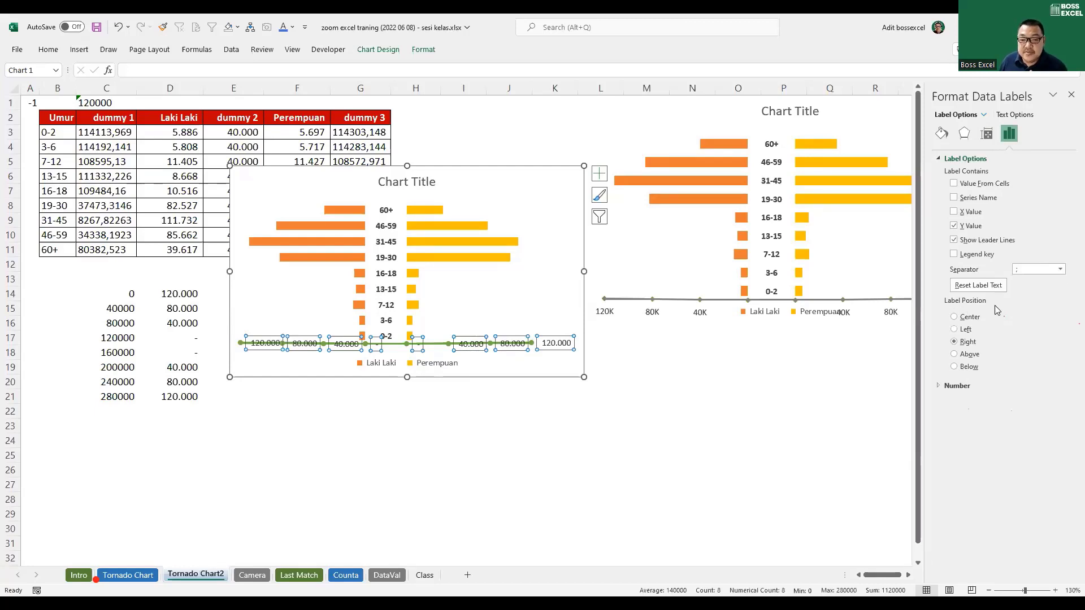
left_click(955, 367)
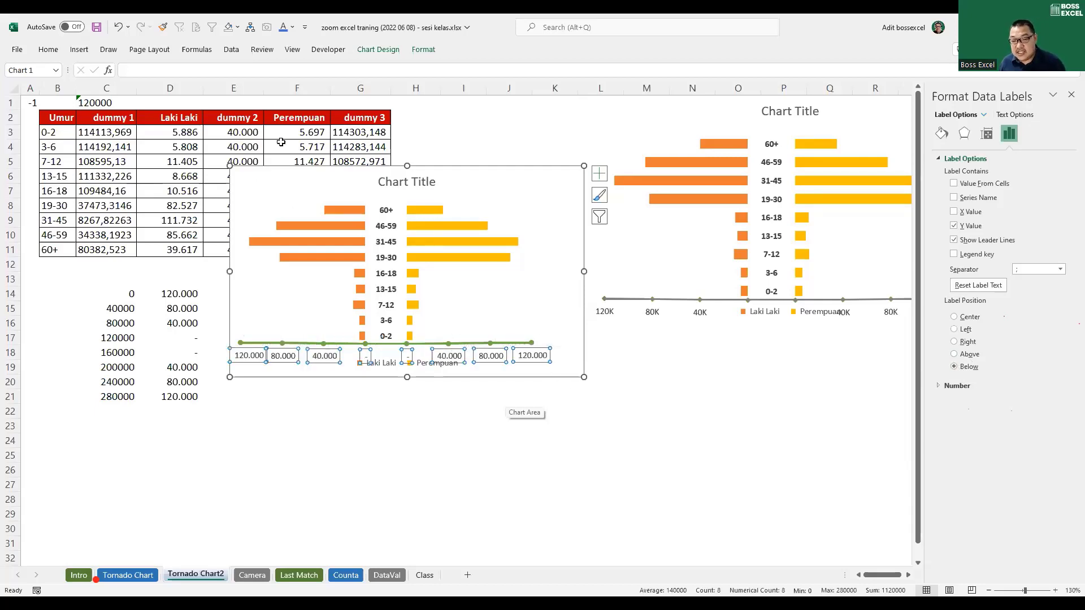
Step: Make the green line series' data labels bold and reduce their font size to 7
key("ctrl+b")
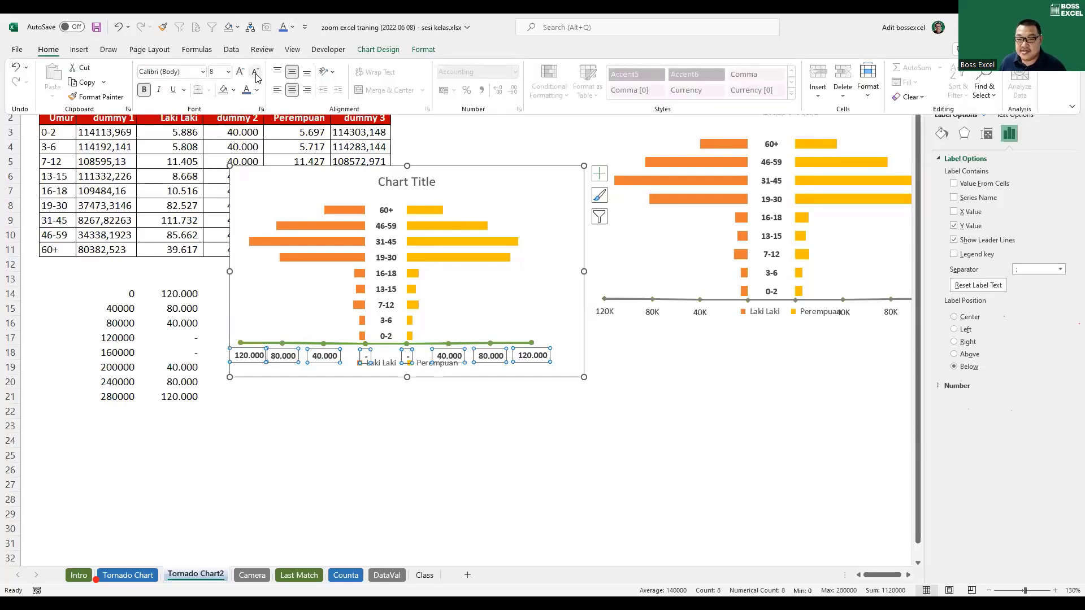
left_click(255, 71)
left_click(255, 71)
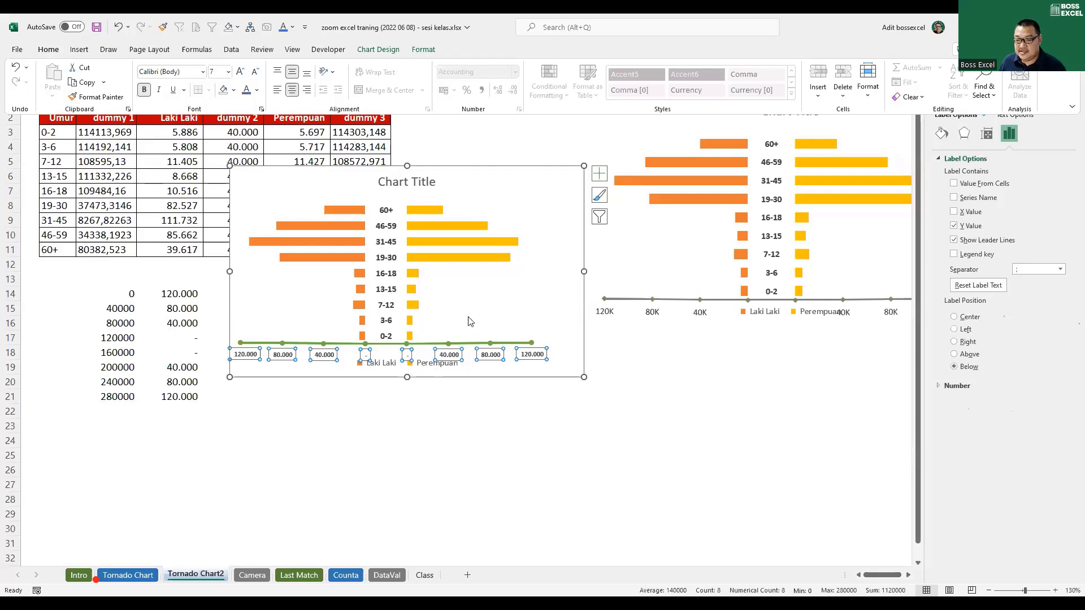
left_click(509, 440)
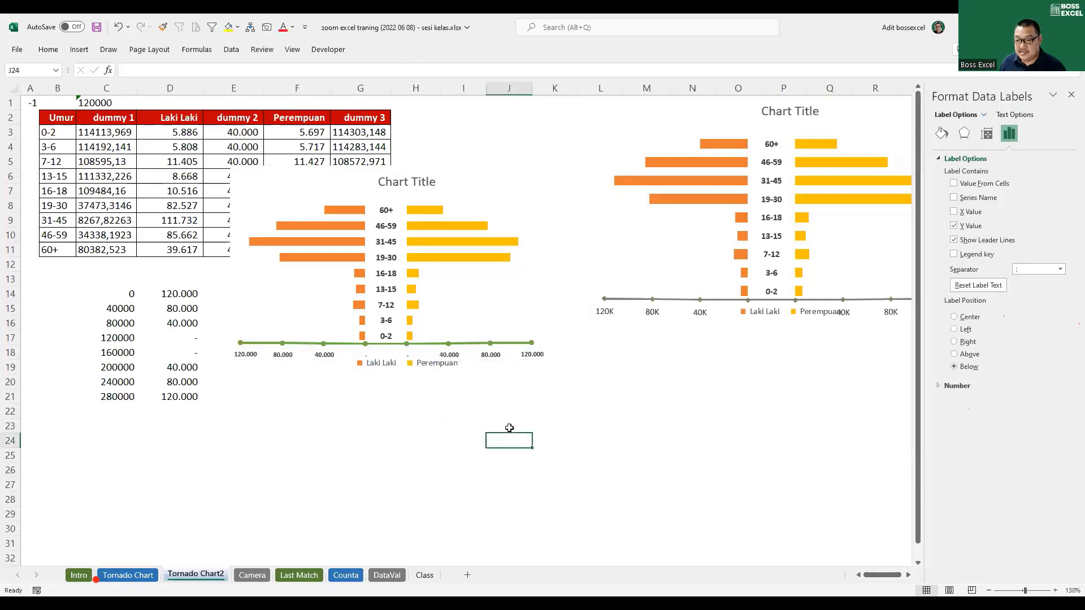
Step: Extend the chart slightly downward and shorten its plot area from below so the axis labels clear the legend
left_click(408, 363)
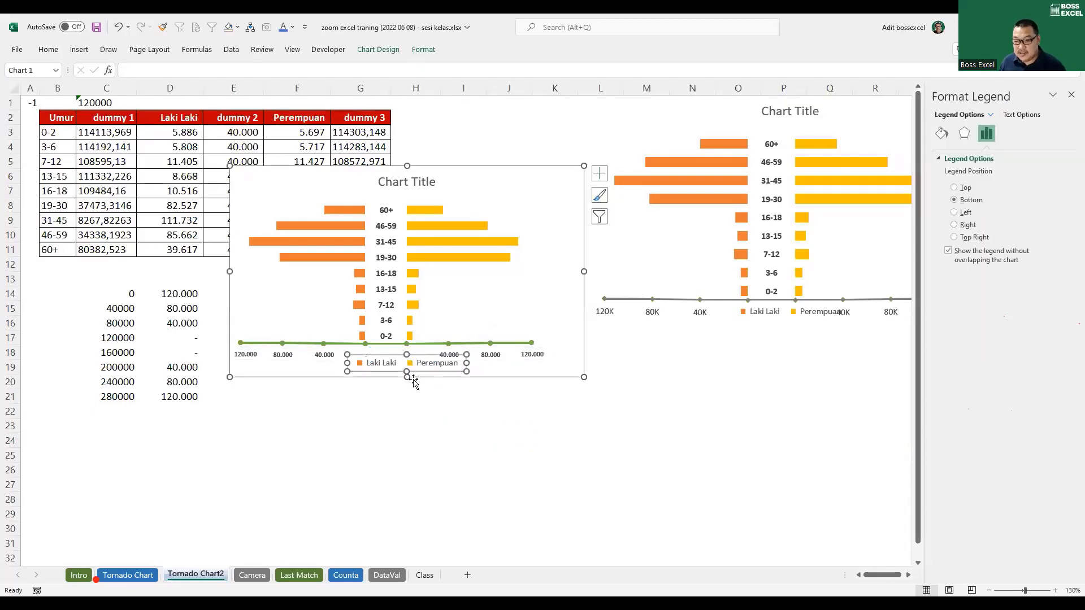
left_click_drag(406, 377, 406, 386)
left_click(414, 346)
left_click(387, 345)
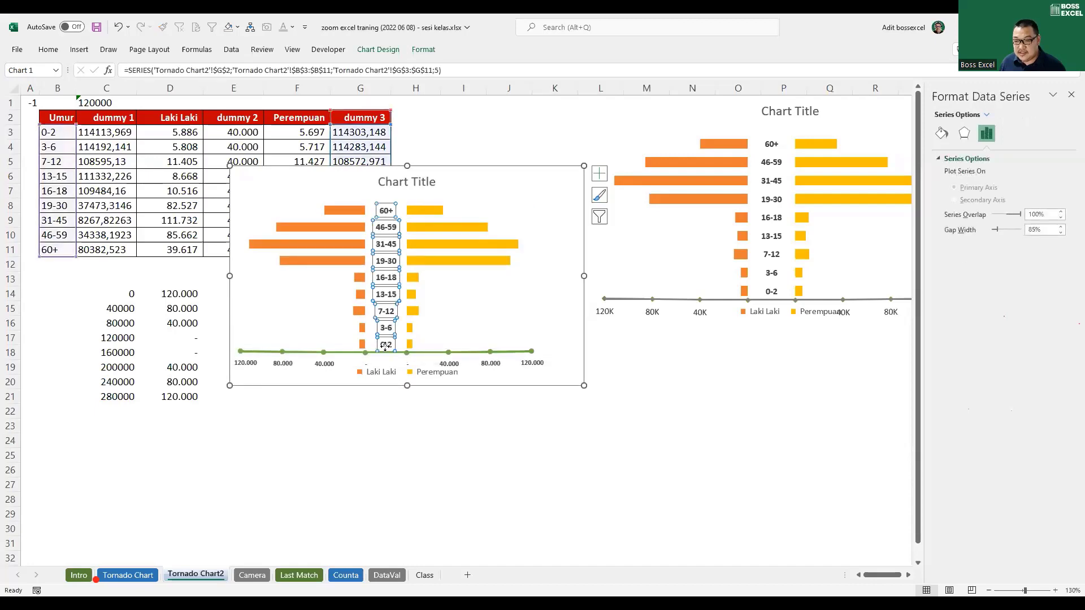
left_click(386, 361)
left_click(405, 353)
left_click(396, 361)
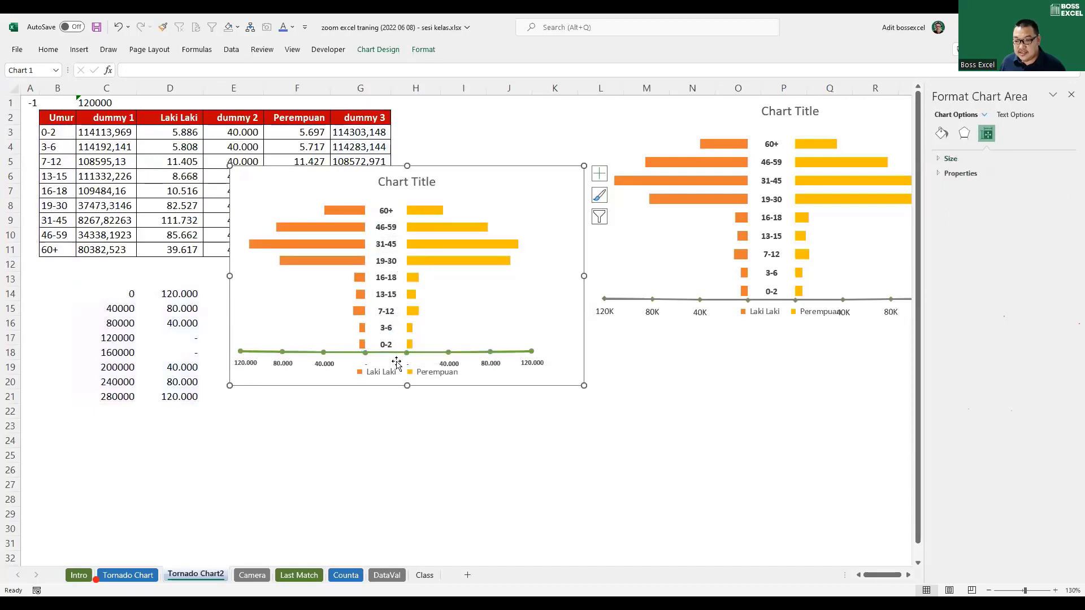
left_click(396, 364)
left_click(539, 363)
left_click(542, 348)
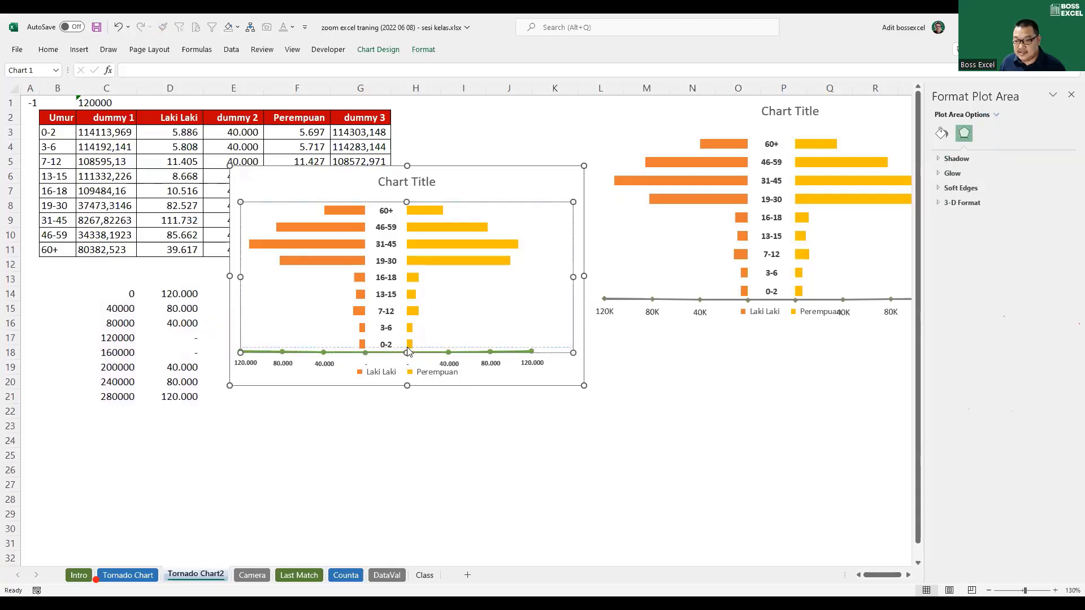
left_click_drag(407, 354, 407, 349)
Step: Delete the two dash data labels at the zero points on either side of the age labels
left_click(365, 359)
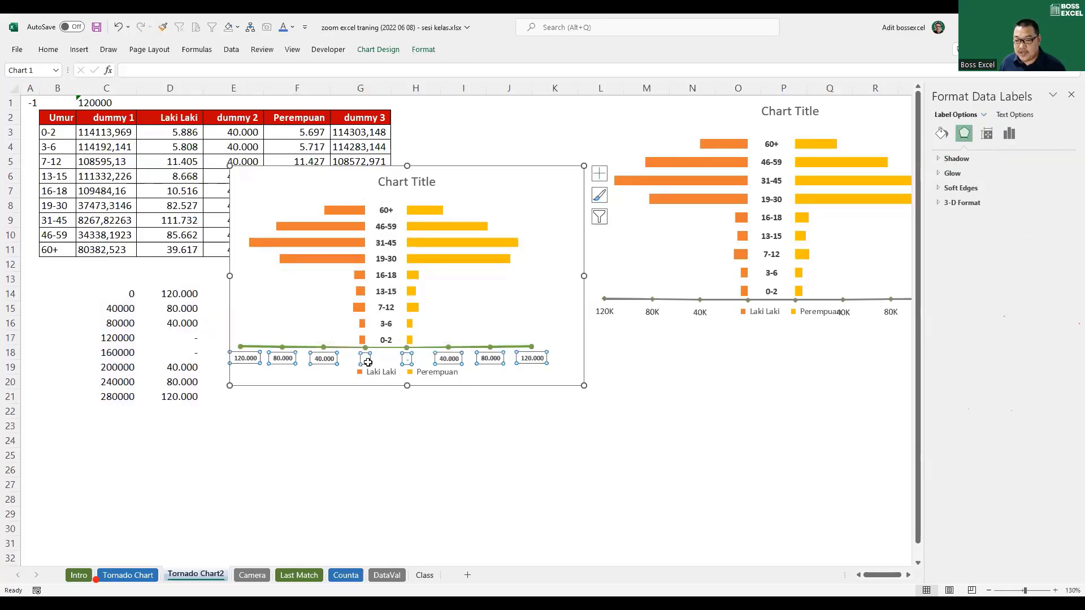
left_click(366, 360)
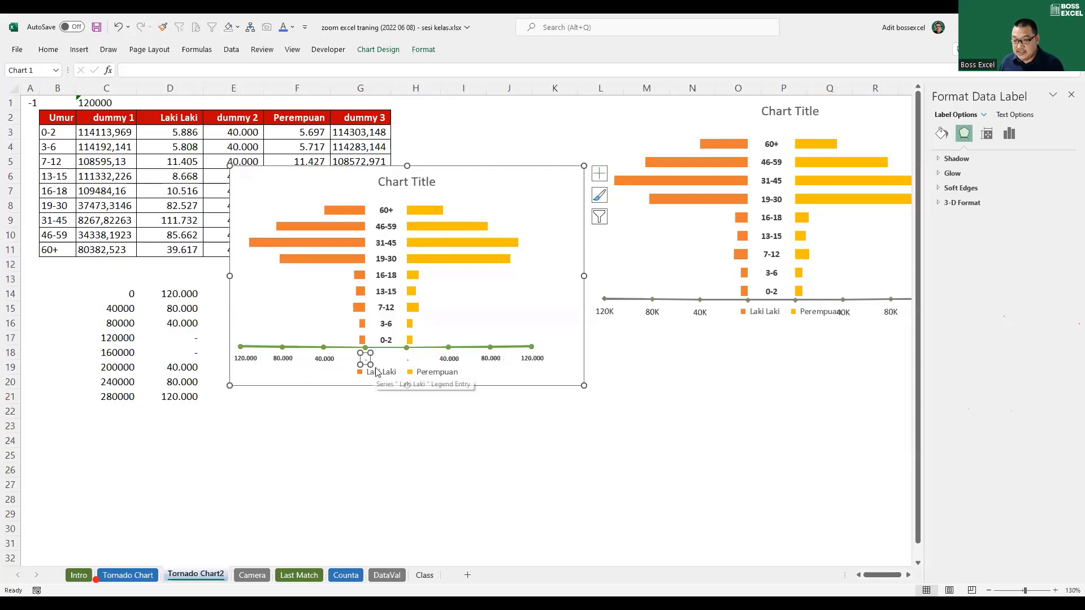
left_click_drag(366, 360, 411, 365)
key("Delete")
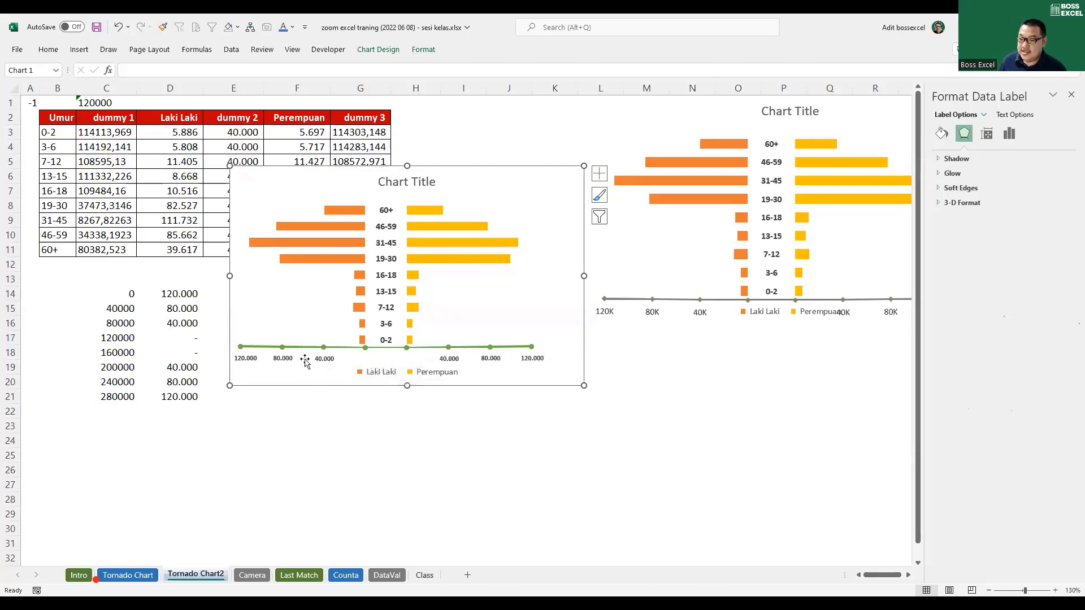
left_click(606, 311)
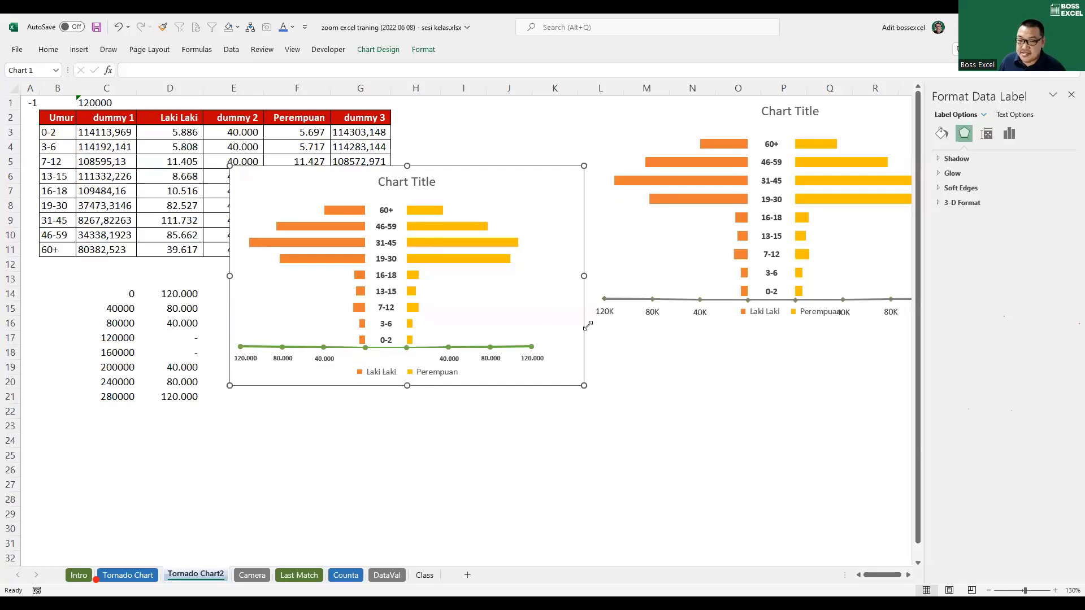
Step: Switch the number category of the green line series' remaining data labels to Custom
left_click(249, 360)
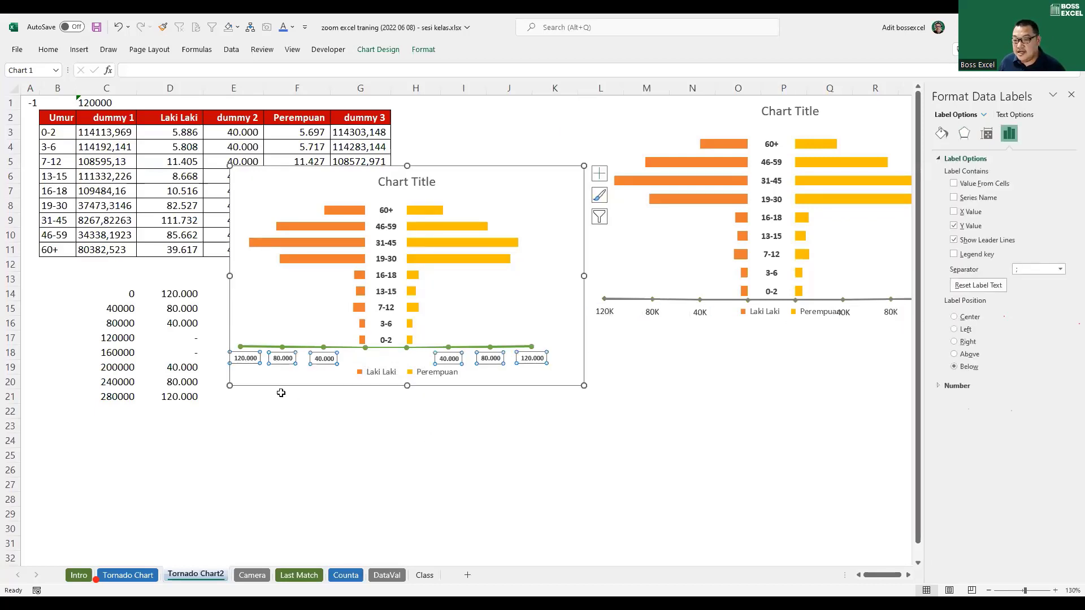
right_click(255, 363)
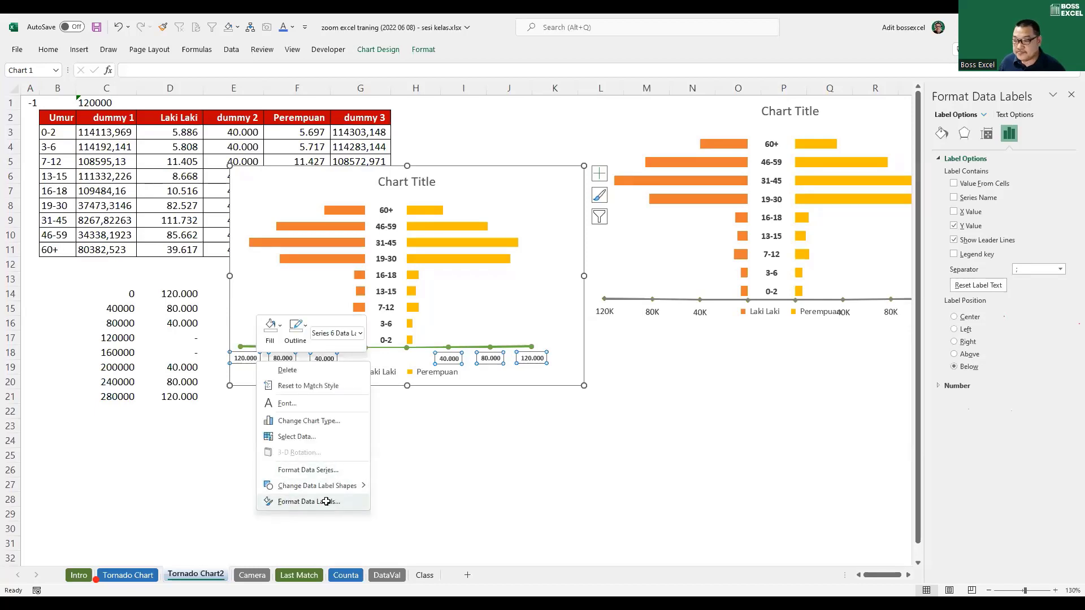
left_click(326, 501)
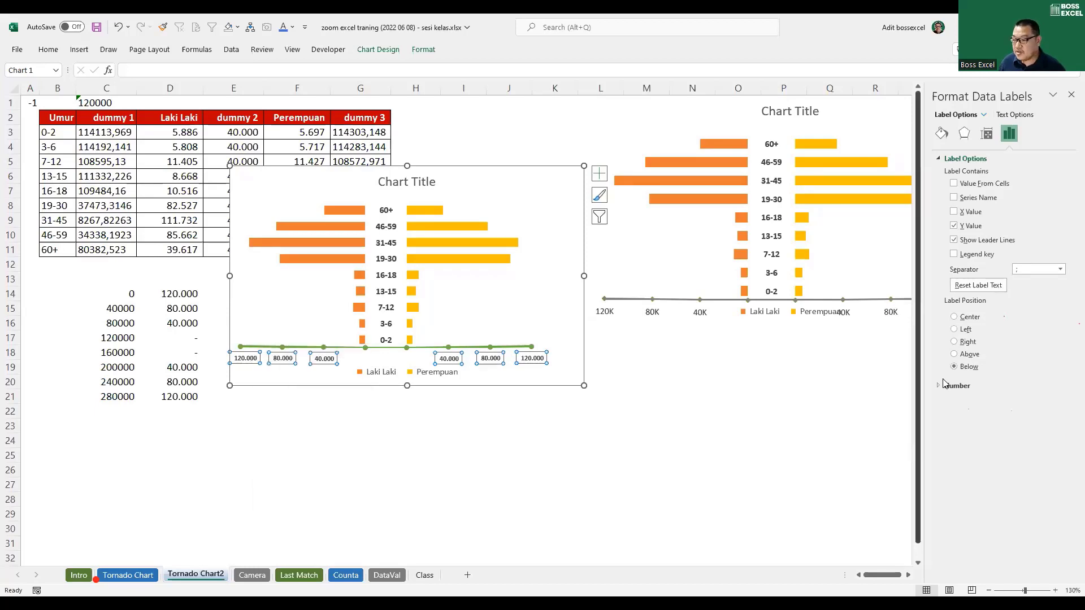
left_click(937, 160)
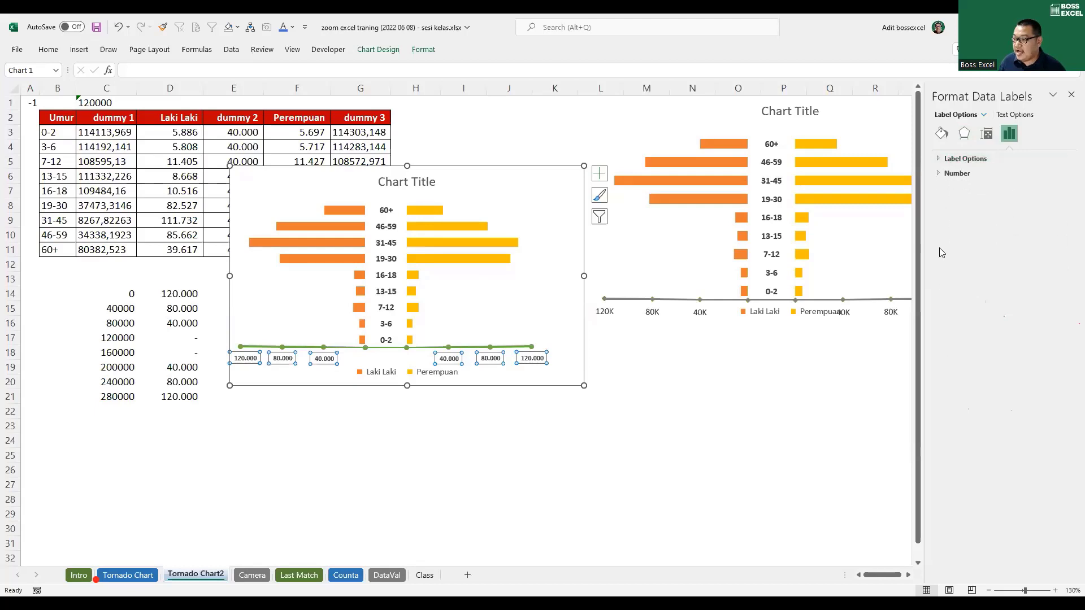
left_click(939, 174)
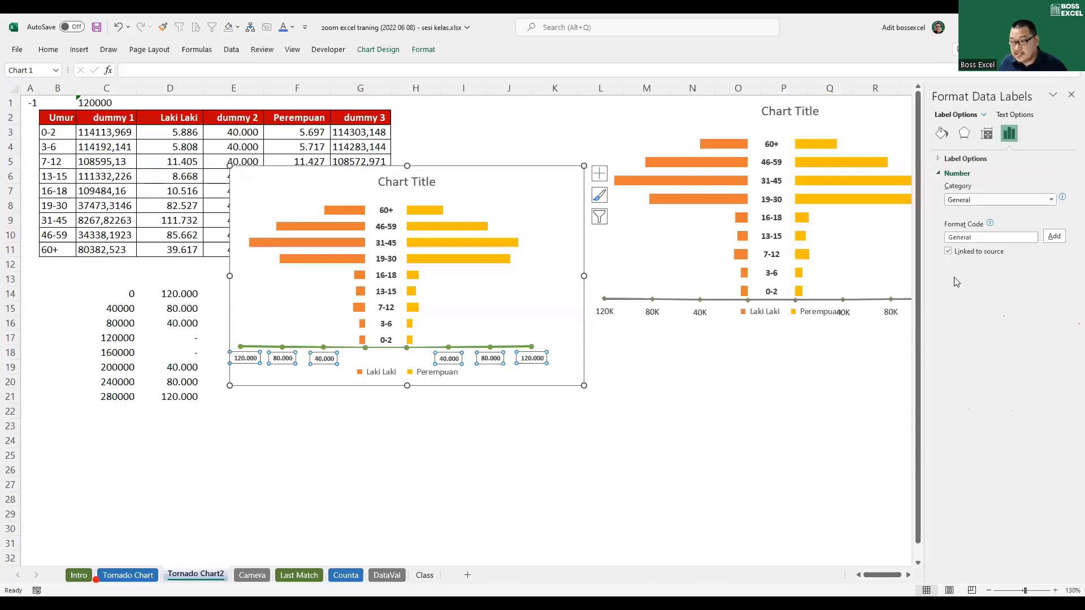
left_click(1008, 200)
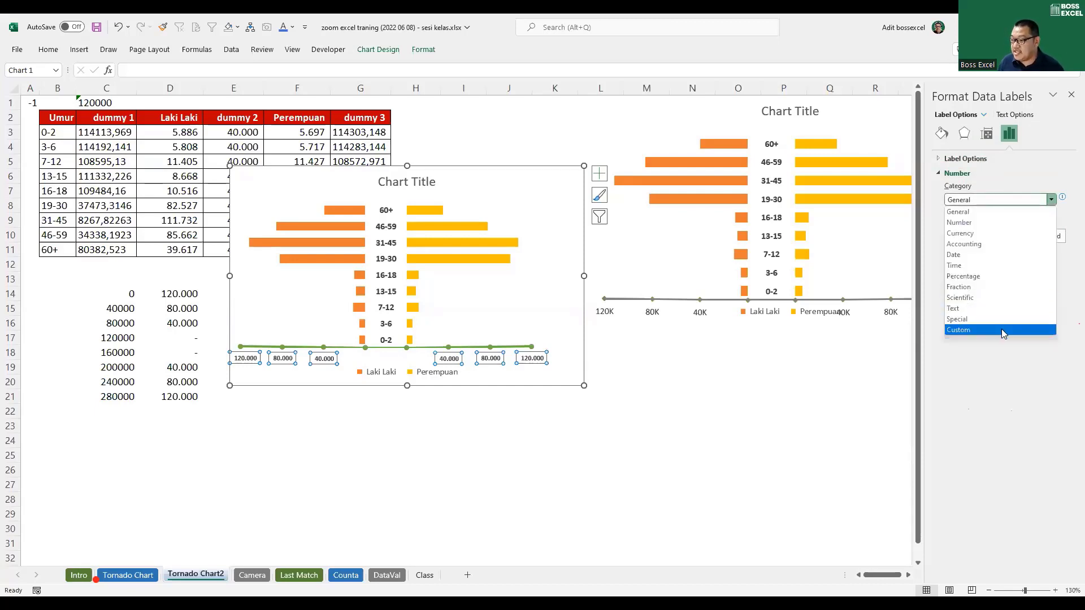
left_click(1001, 329)
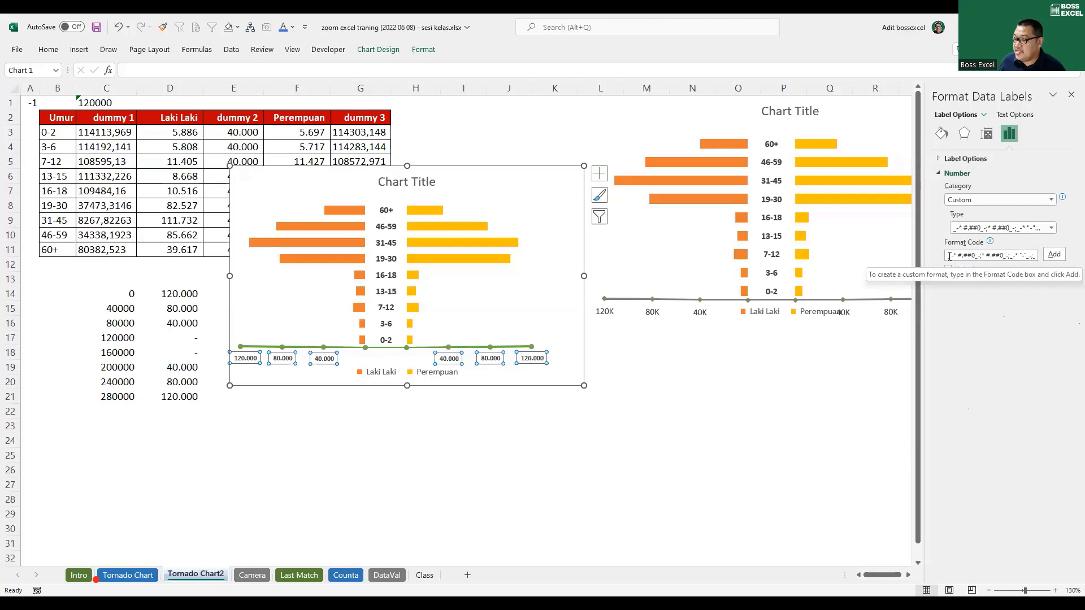
Step: Replace the data labels' format code with #.###.K and add it to show the values in thousands
left_click_drag(950, 255, 1052, 260)
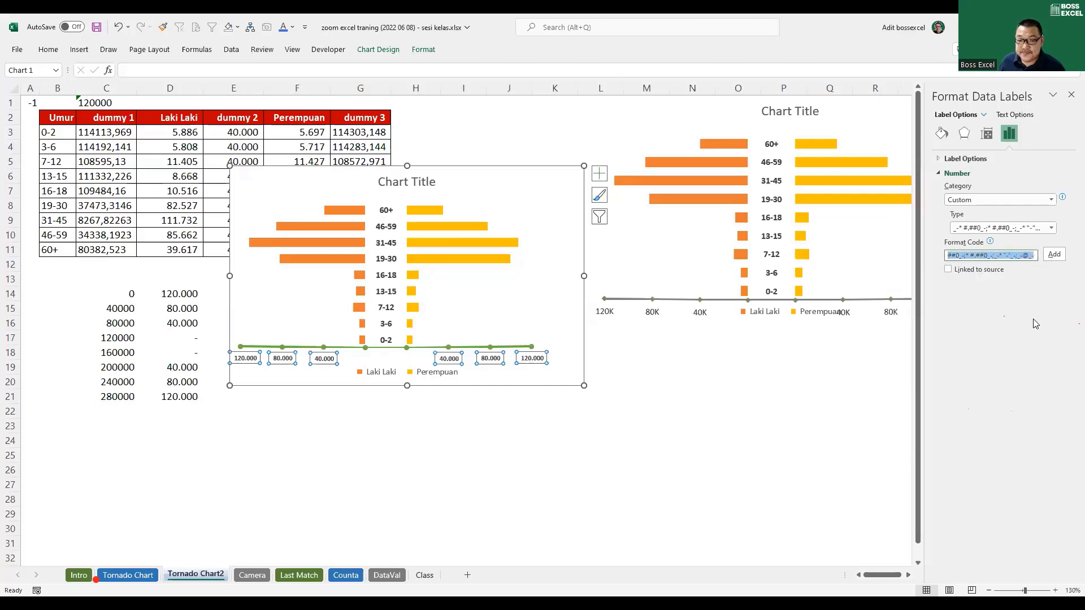
type("#.###")
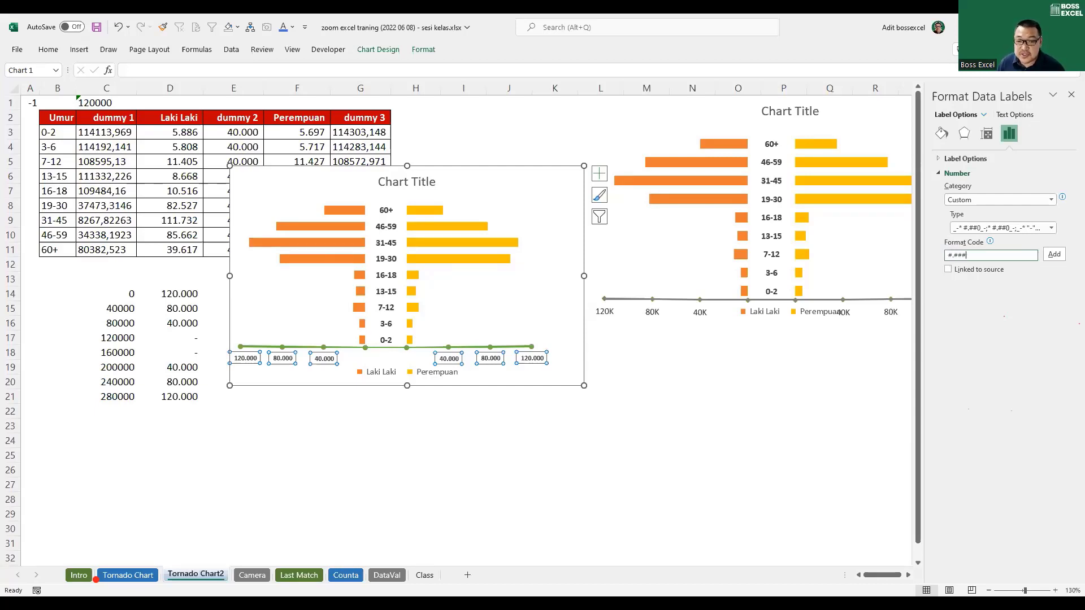
type(".")
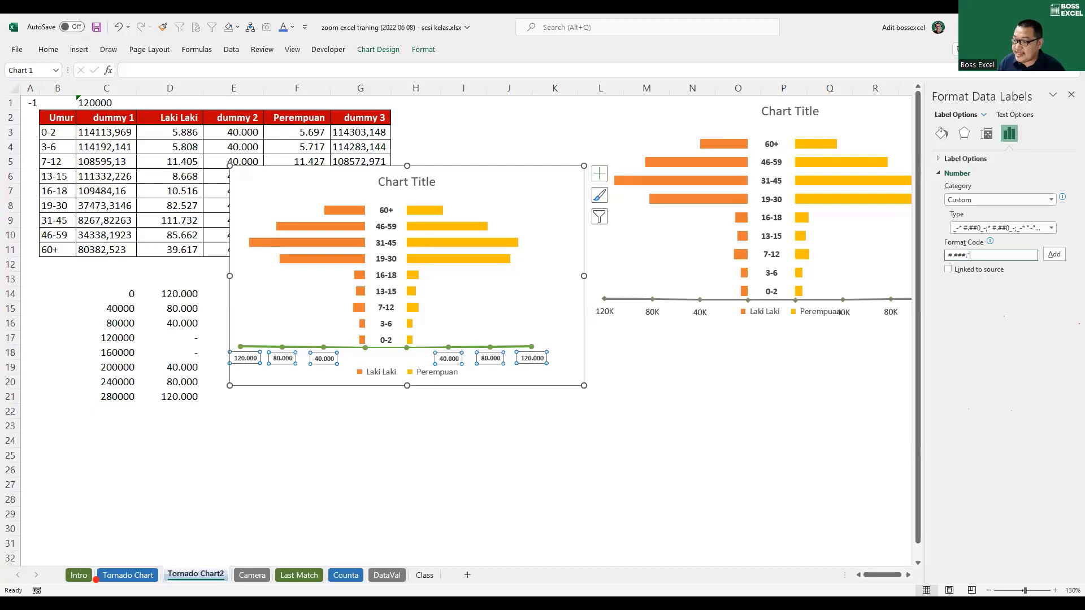
type("\"")
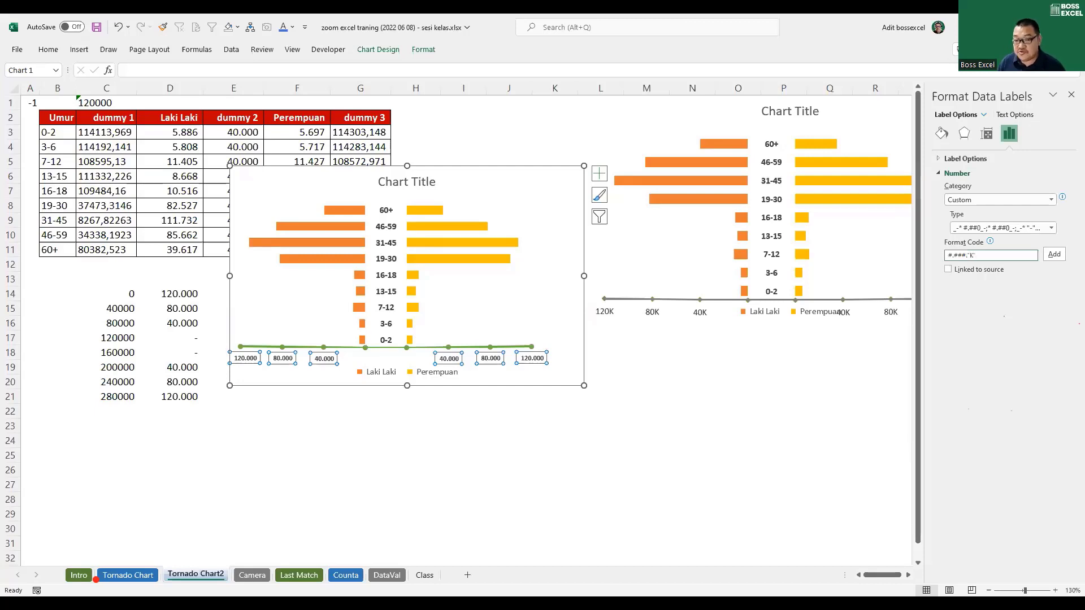
type("K\"")
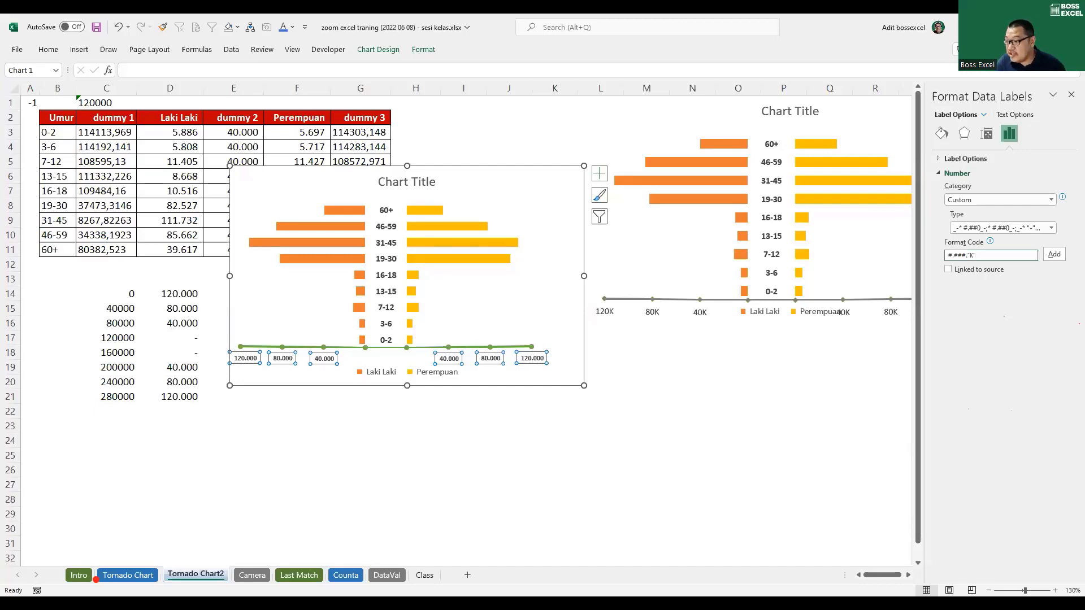
key("BackSpace")
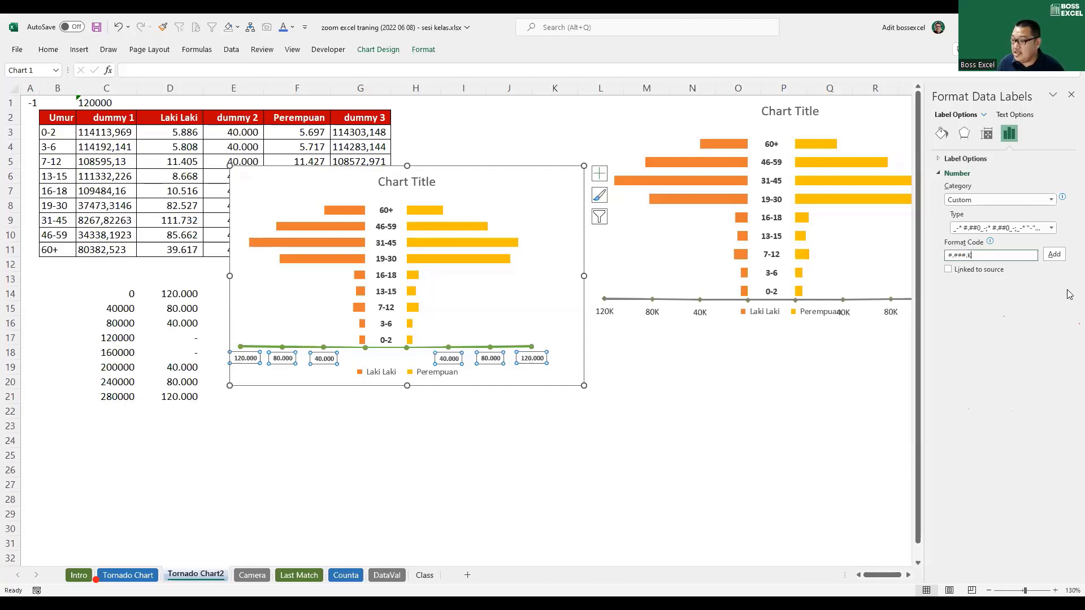
left_click(1054, 255)
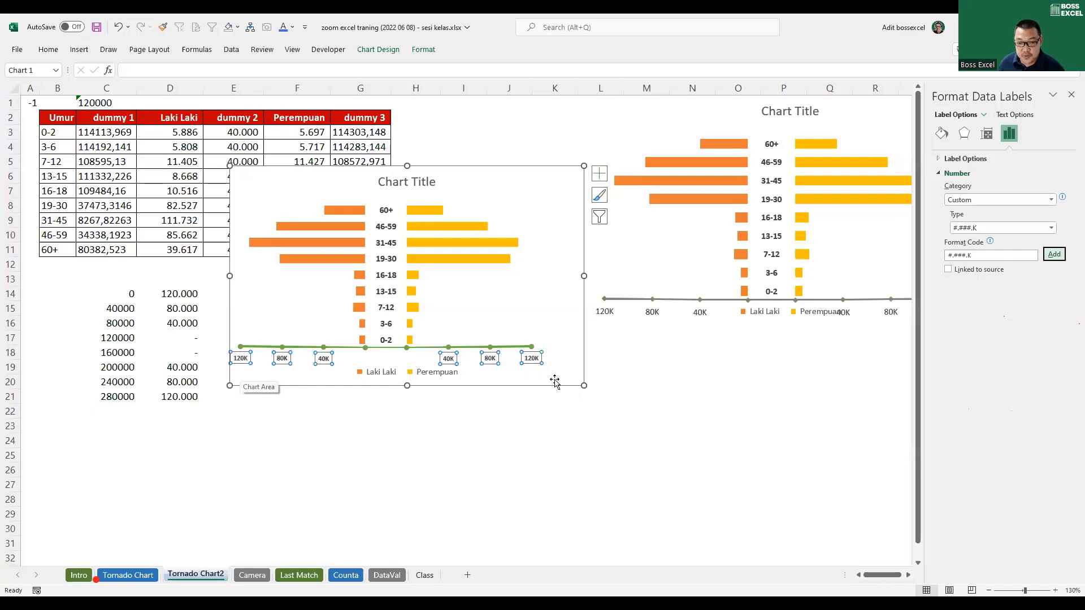
Step: Enter 10000000 in the empty cell D26 as a number format example
left_click(189, 464)
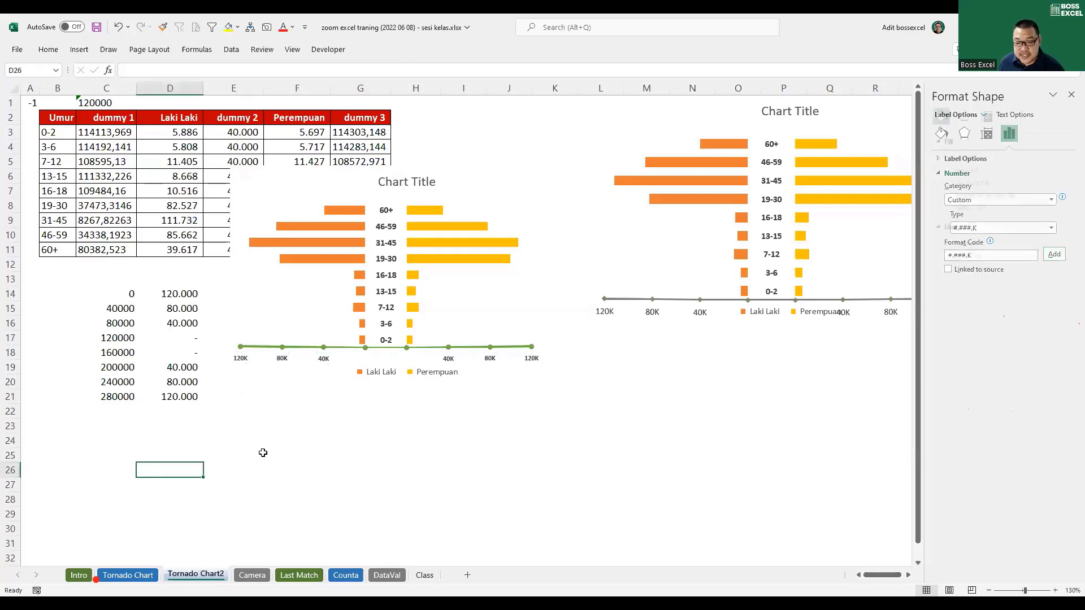
scroll(244, 441, "down", 3)
type("1")
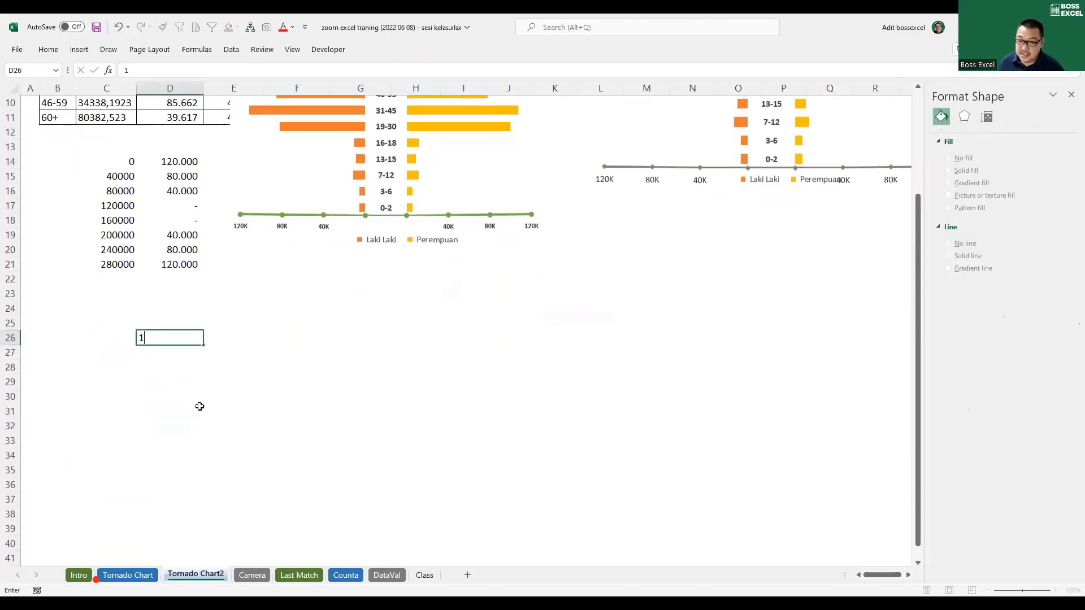
type("0000000")
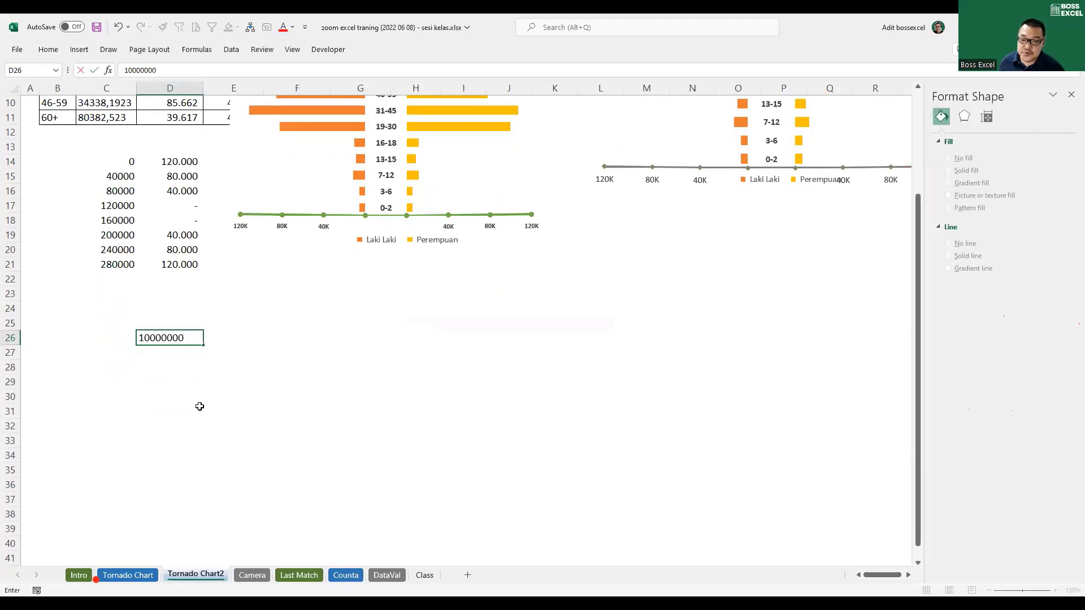
key("Return")
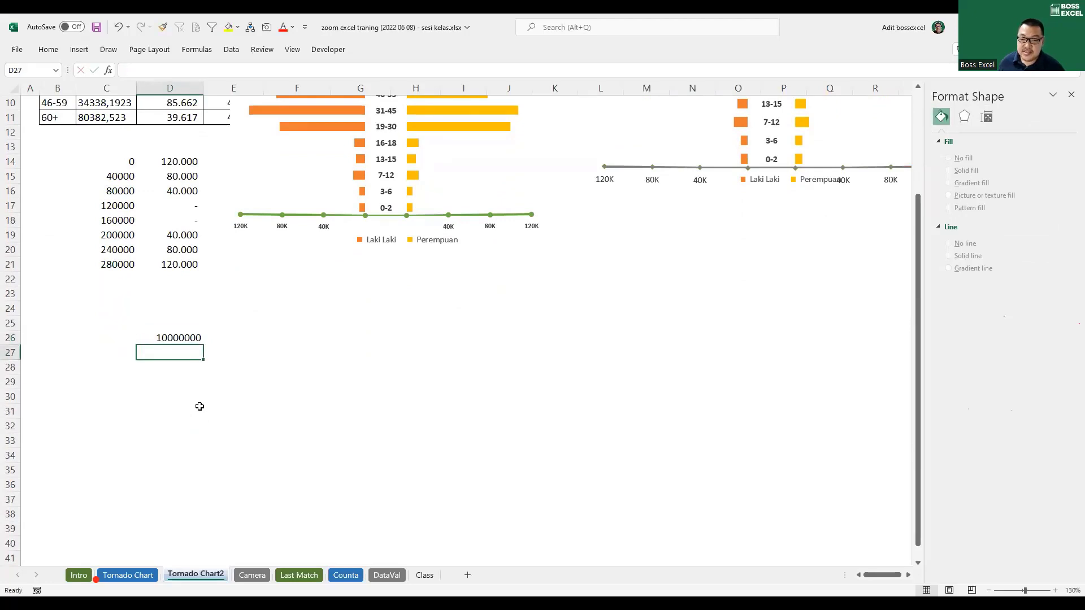
Step: Apply the custom number format #.###.." juta" to cell D26 to show its value in millions
left_click(183, 339)
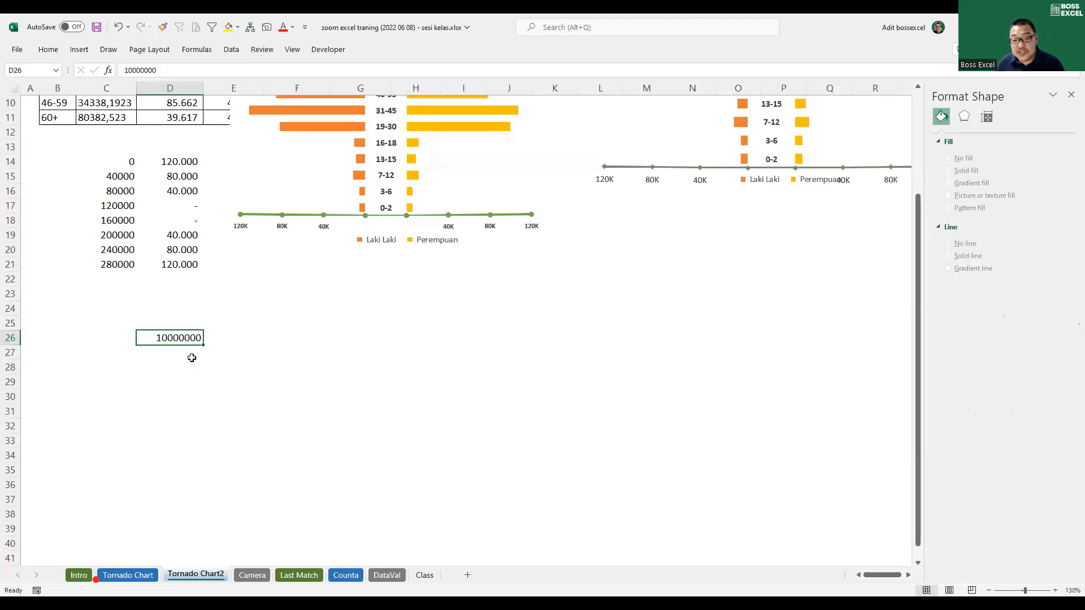
key("ctrl+1")
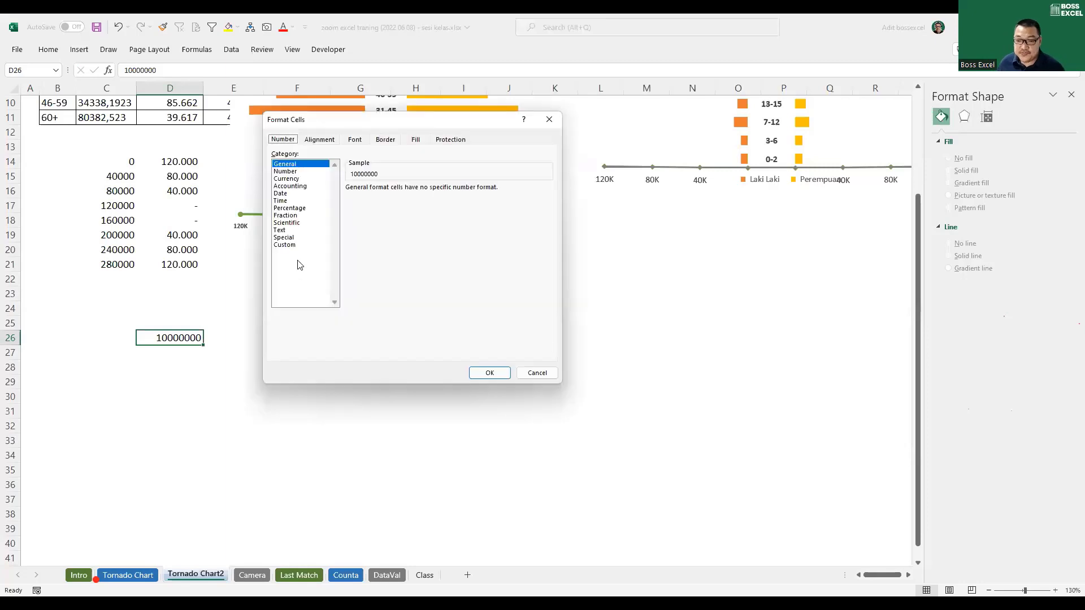
left_click(300, 245)
double_click(368, 198)
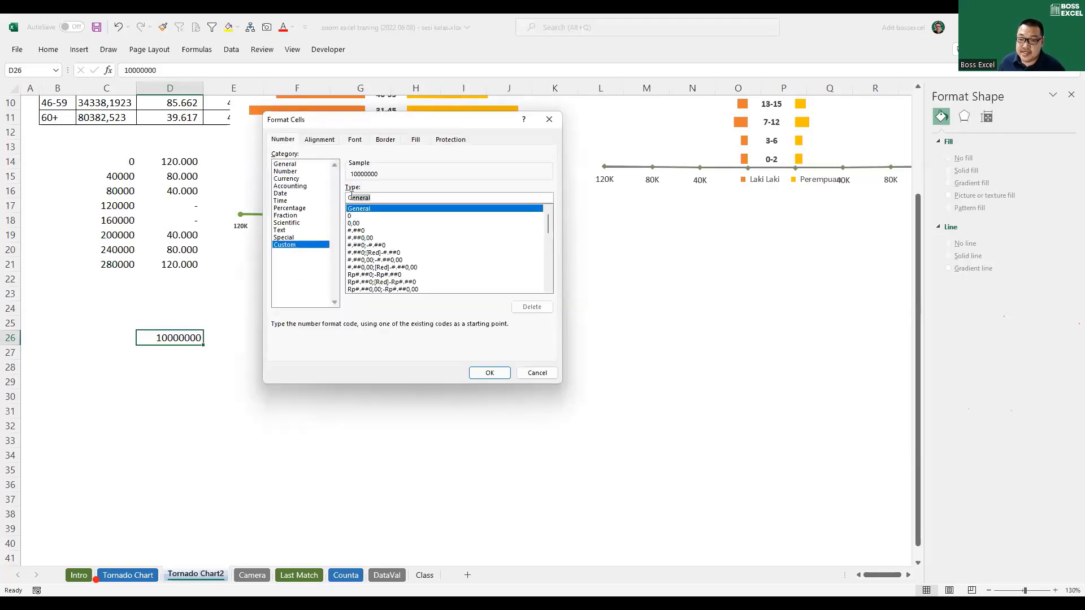
type("#")
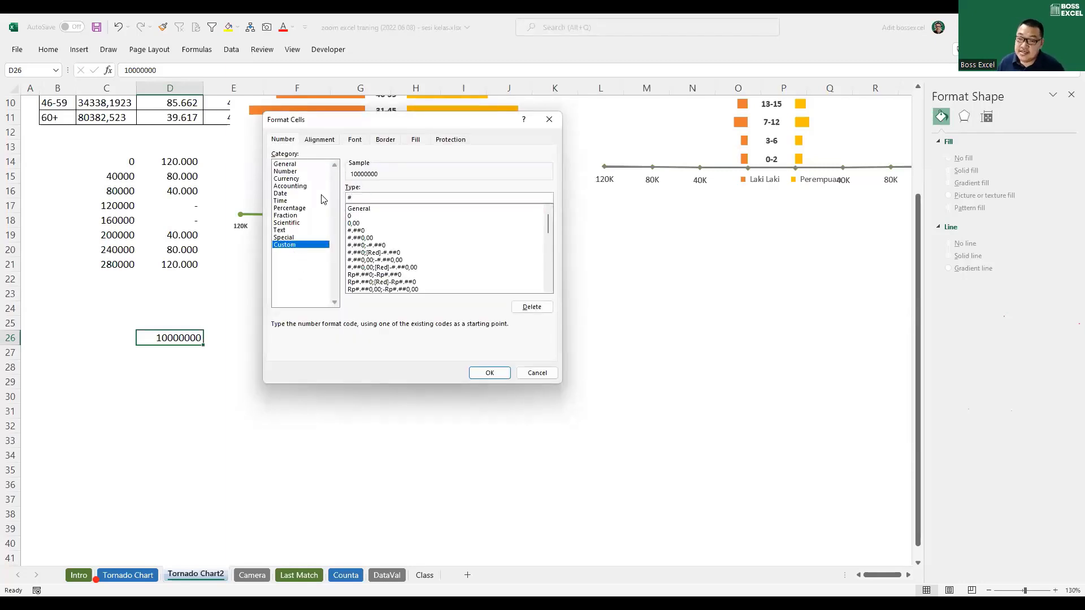
type(".###..")
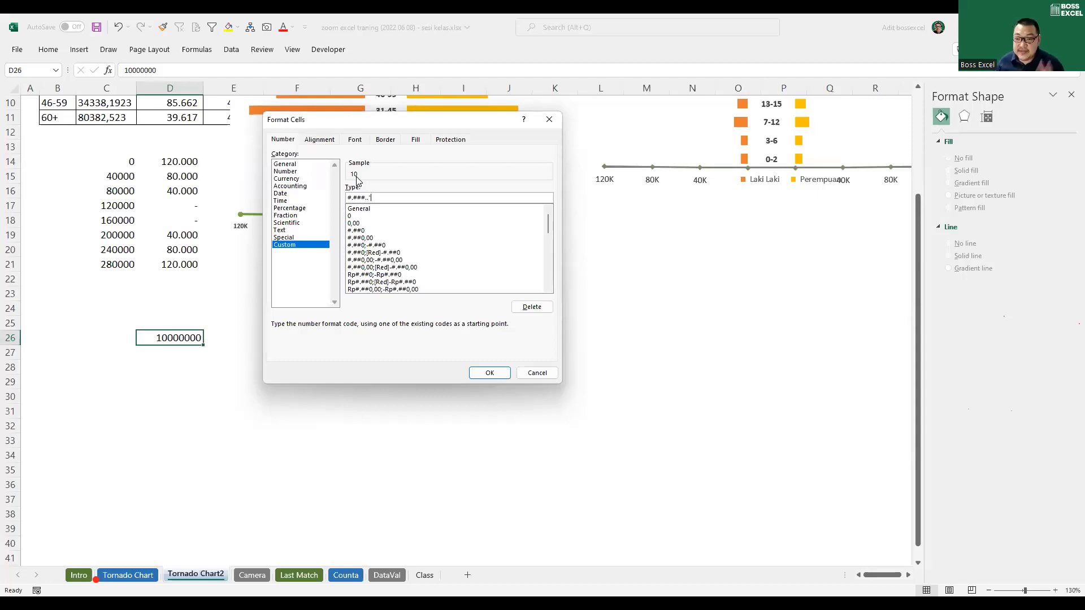
type("juta")
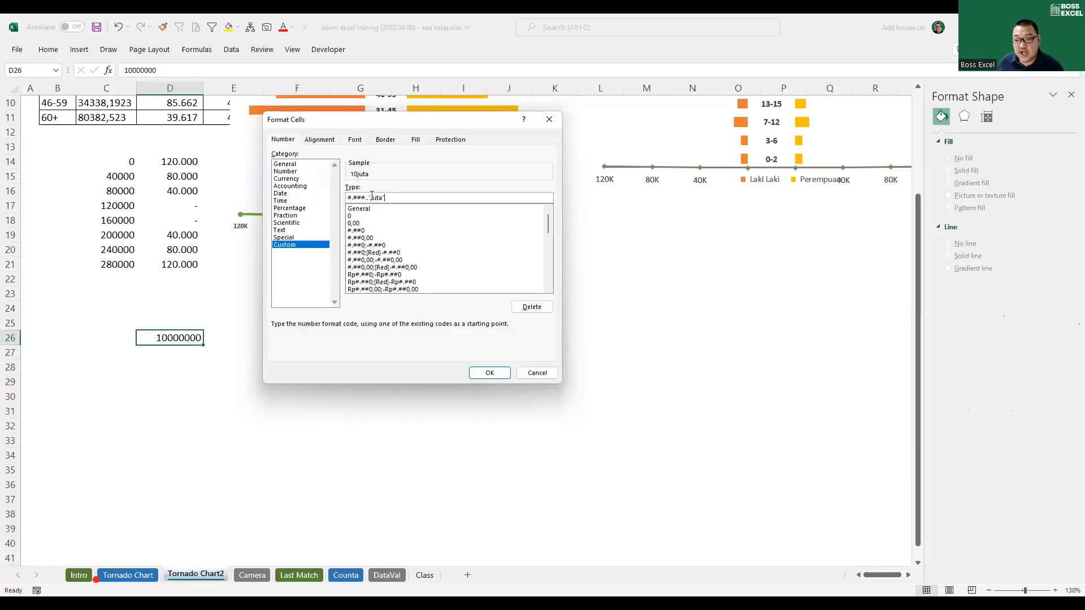
left_click(371, 197)
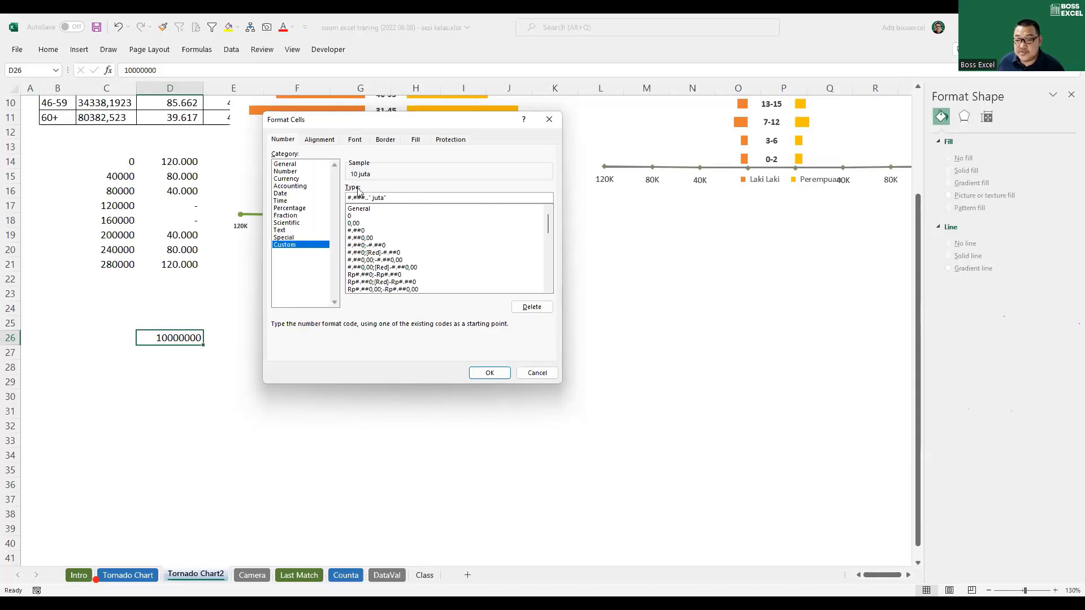
key("Return")
Step: Inspect the underlying value of cell D26 behind its custom format, then review both tornado charts
left_click(199, 363)
left_click(194, 340)
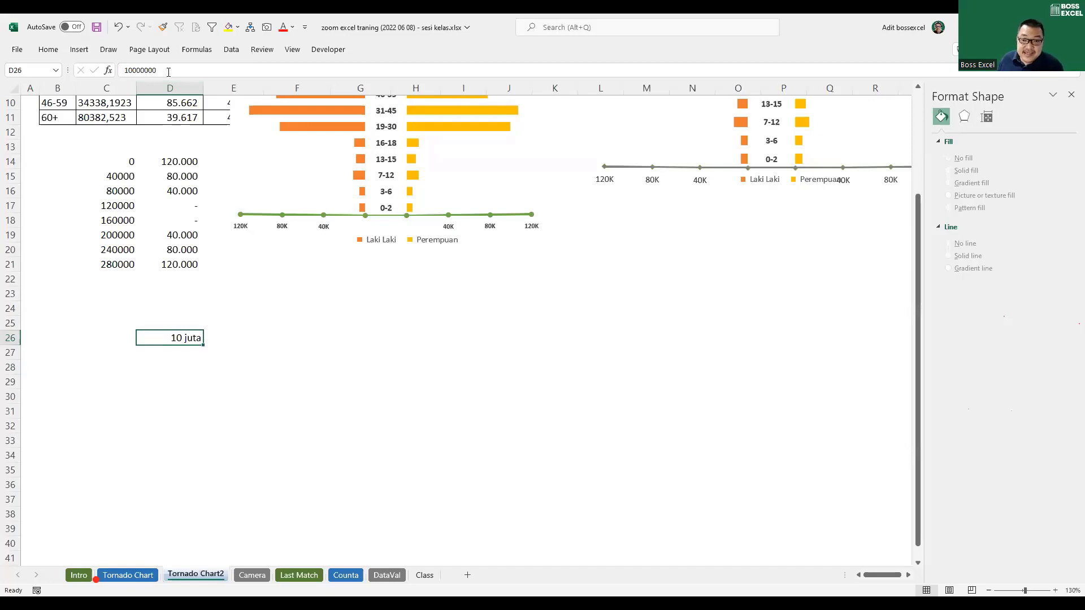
key("F2")
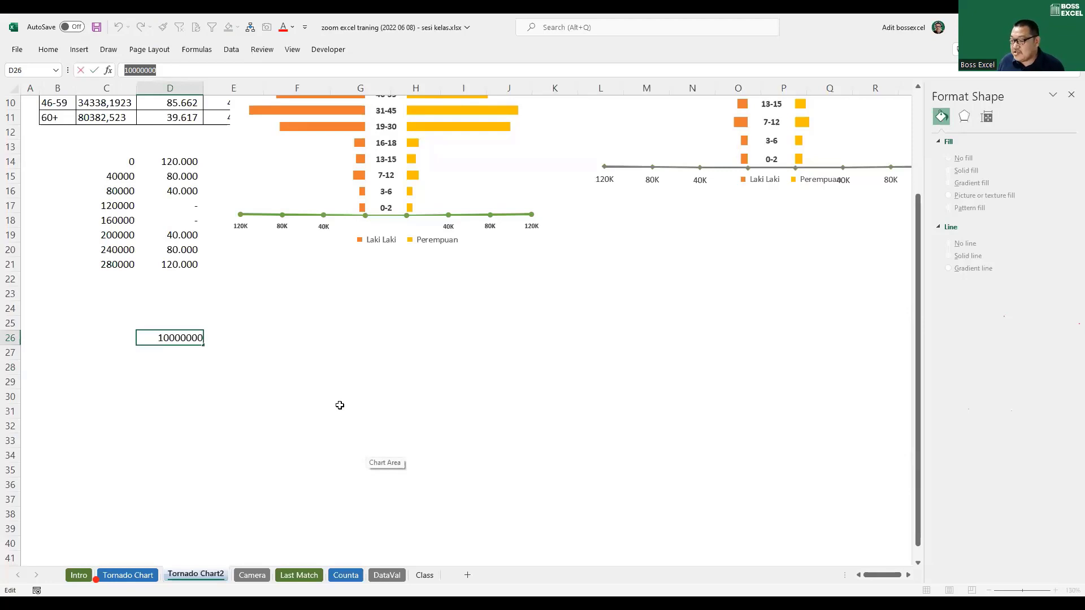
scroll(340, 405, "up", 1)
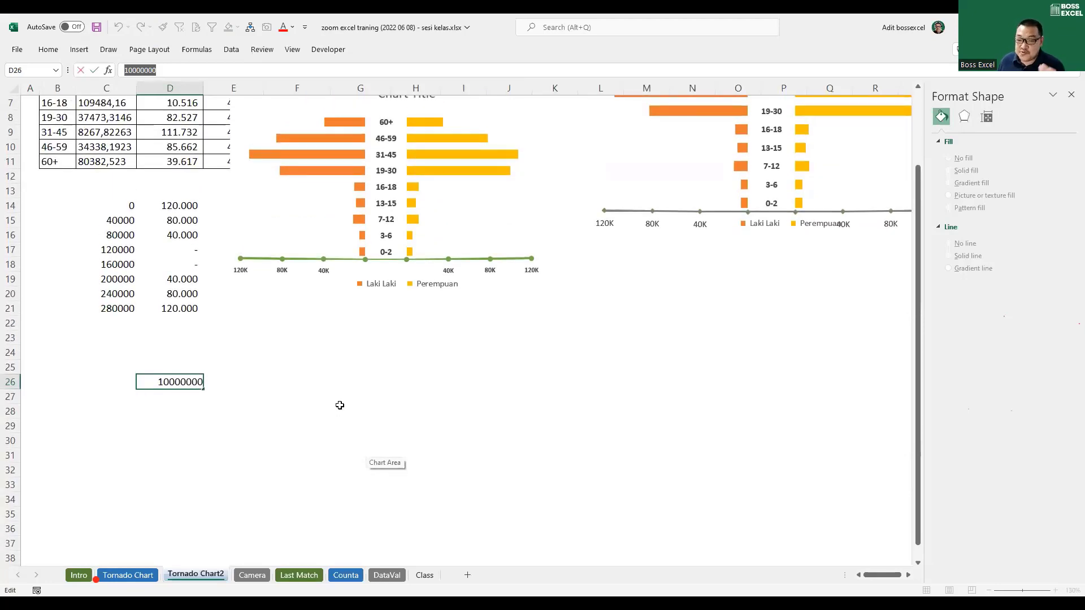
scroll(339, 405, "up", 2)
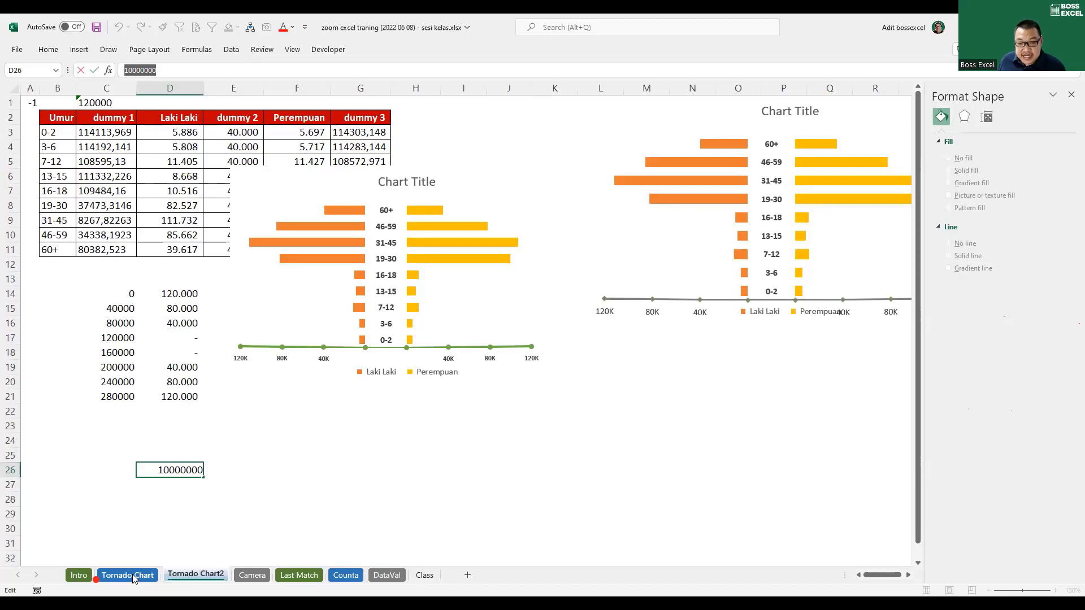
Step: Review the paired male and female charts on the Tornado Chart sheet and return to the Tornado Chart2 sheet
left_click(130, 575)
left_click(356, 303)
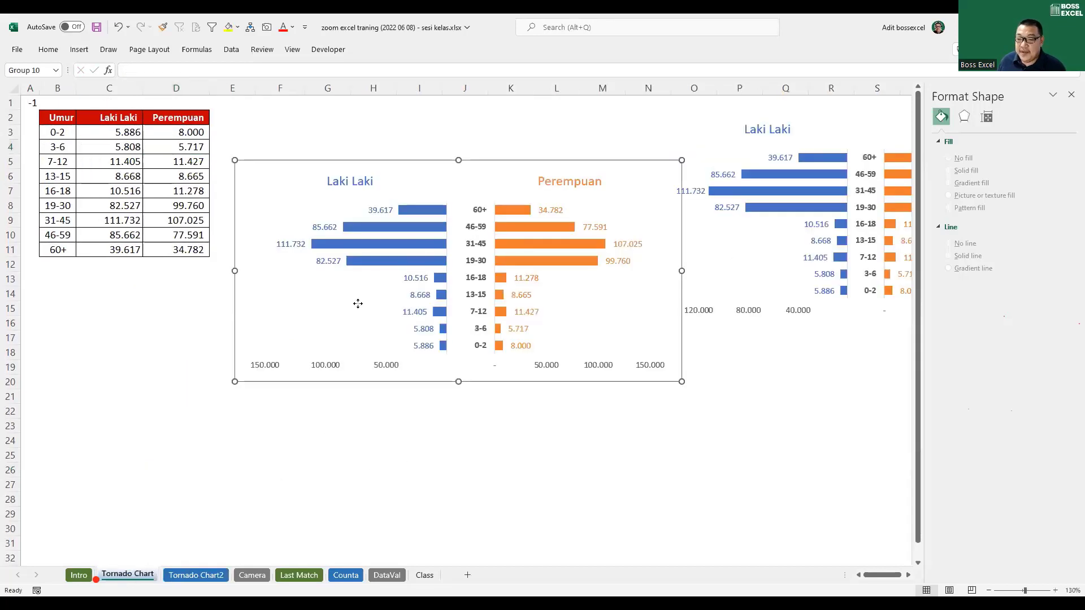
left_click(888, 246)
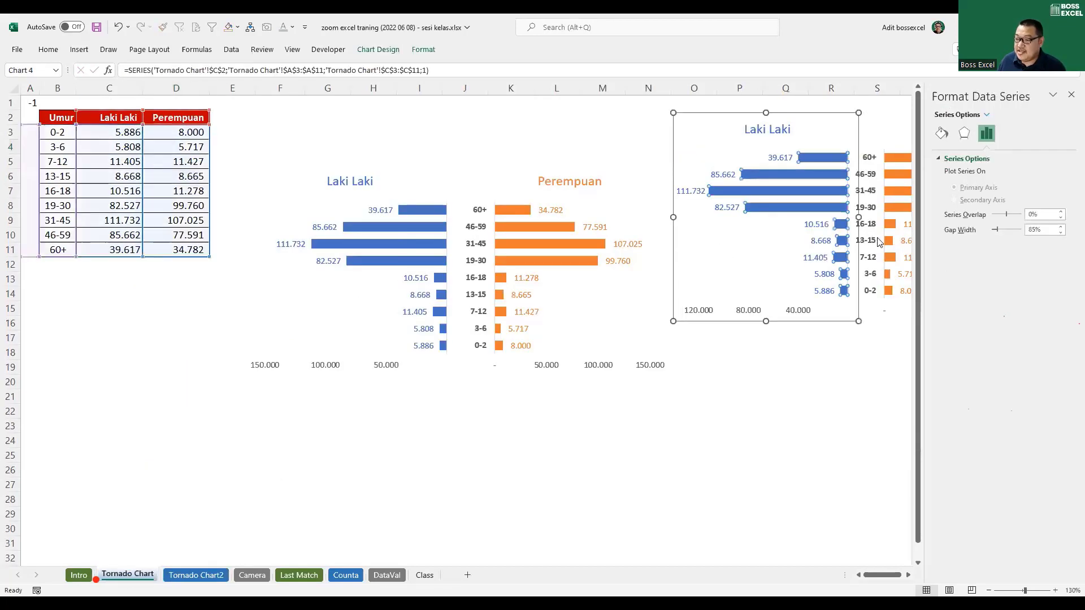
left_click(879, 242)
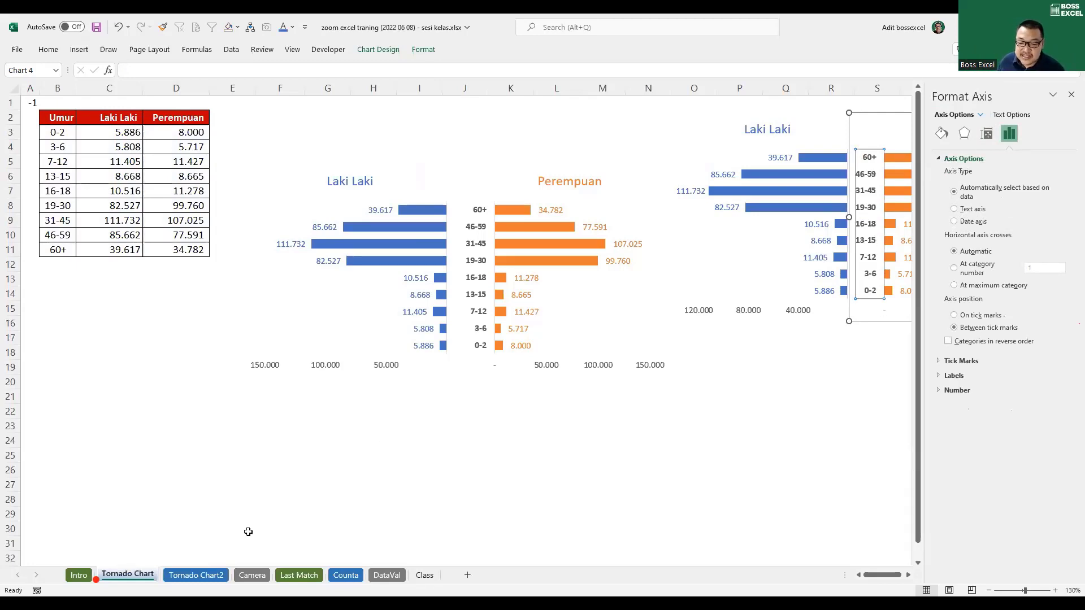
left_click(212, 575)
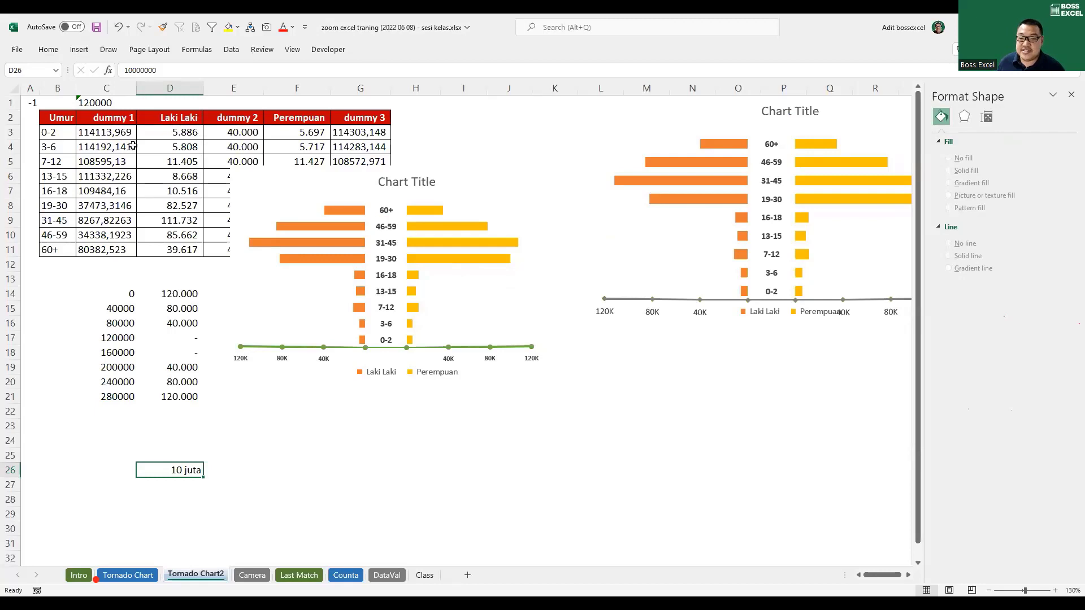
Step: Compare the clustered column, Clustered Bar, Stacked Bar and 100% Stacked Bar previews for table B2:G11 without inserting a chart
left_click(95, 131)
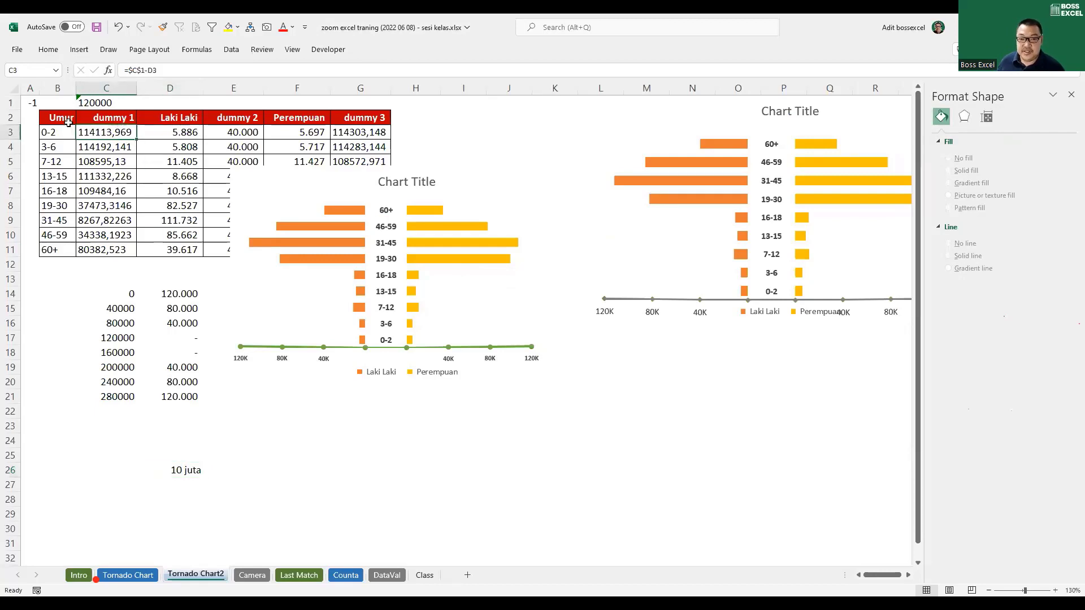
mouse_move(65, 120)
left_mouse_down()
mouse_move(324, 204)
mouse_move(350, 248)
left_mouse_up()
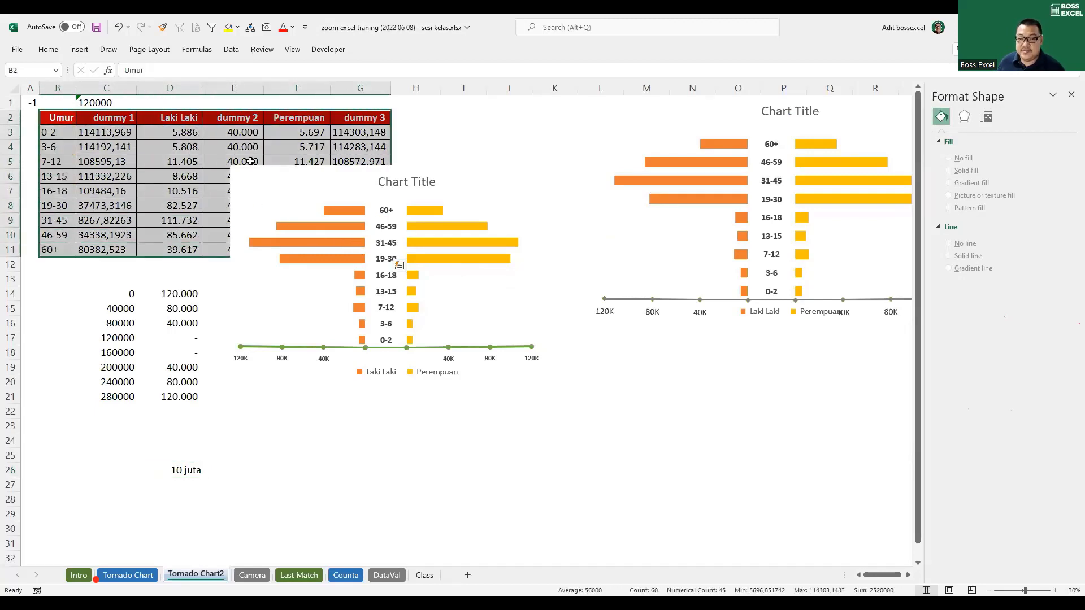
left_click(79, 49)
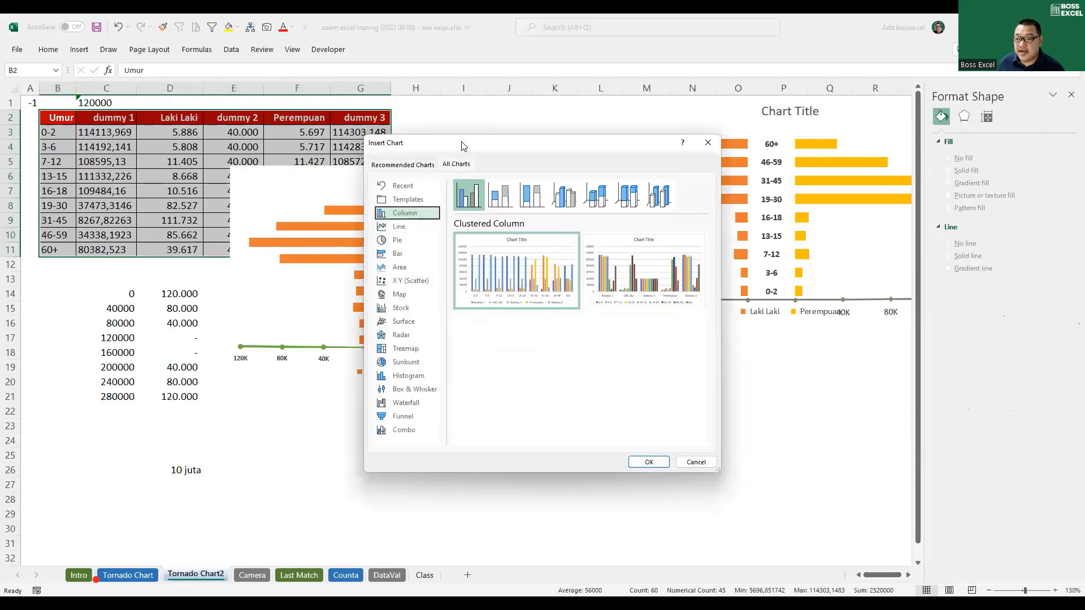
left_click_drag(461, 146, 327, 133)
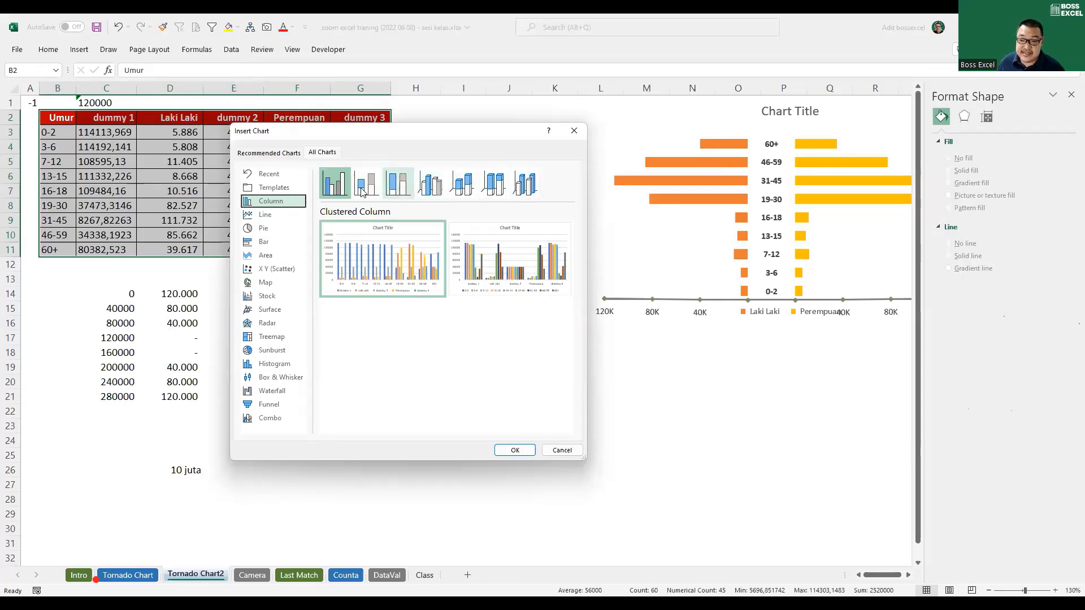
left_click(331, 188)
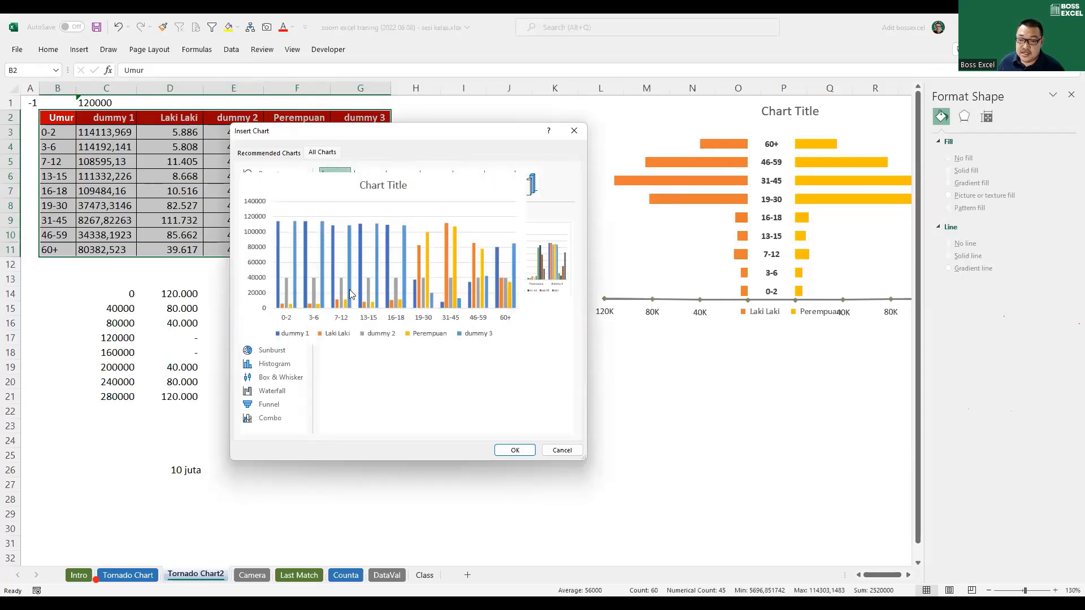
left_click(264, 242)
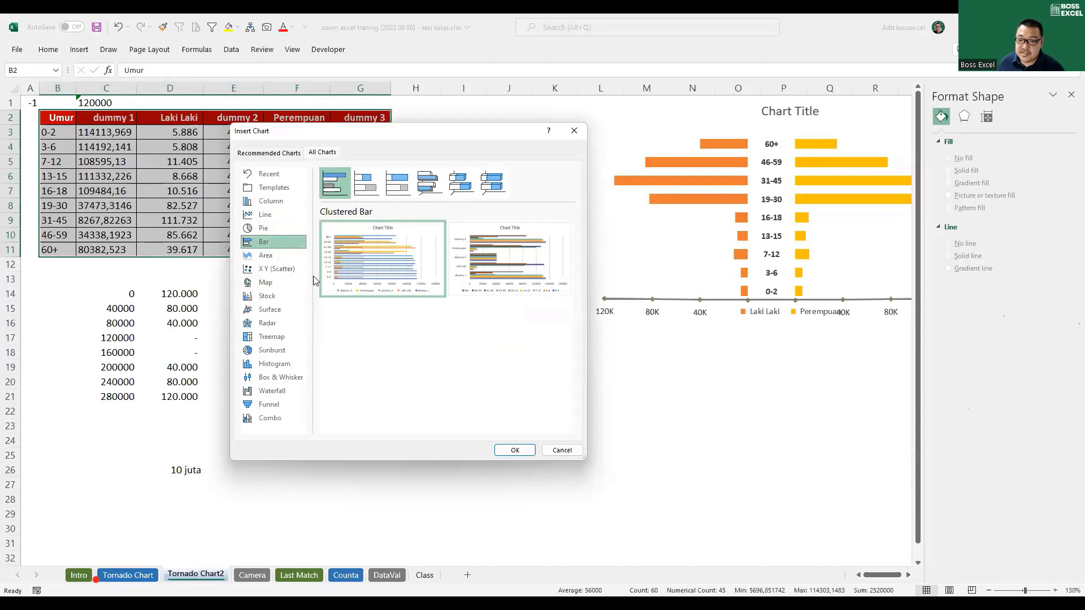
mouse_move(350, 252)
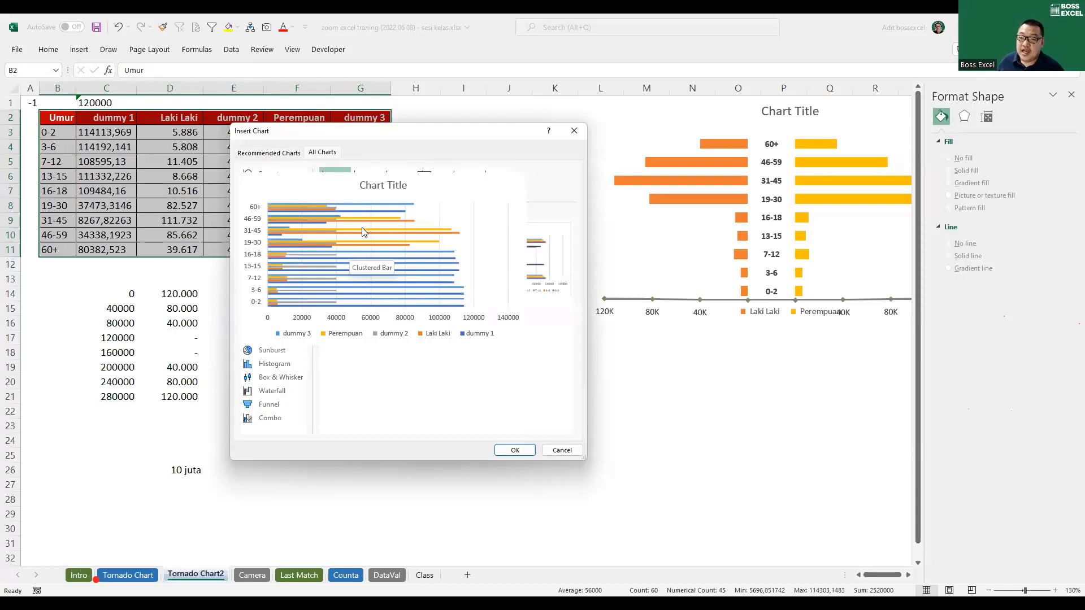
left_click(363, 182)
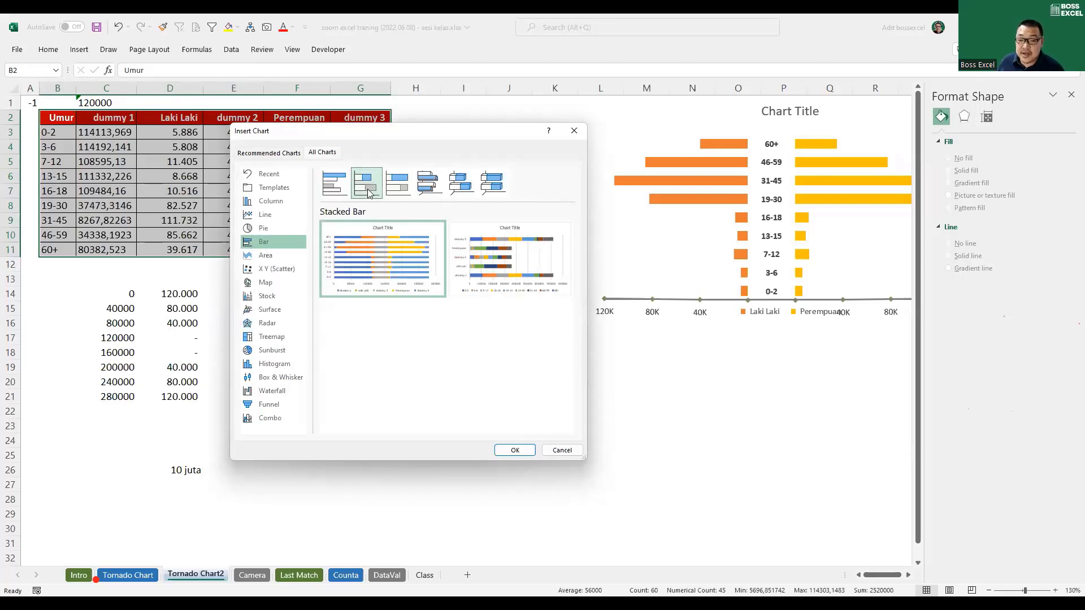
mouse_move(375, 240)
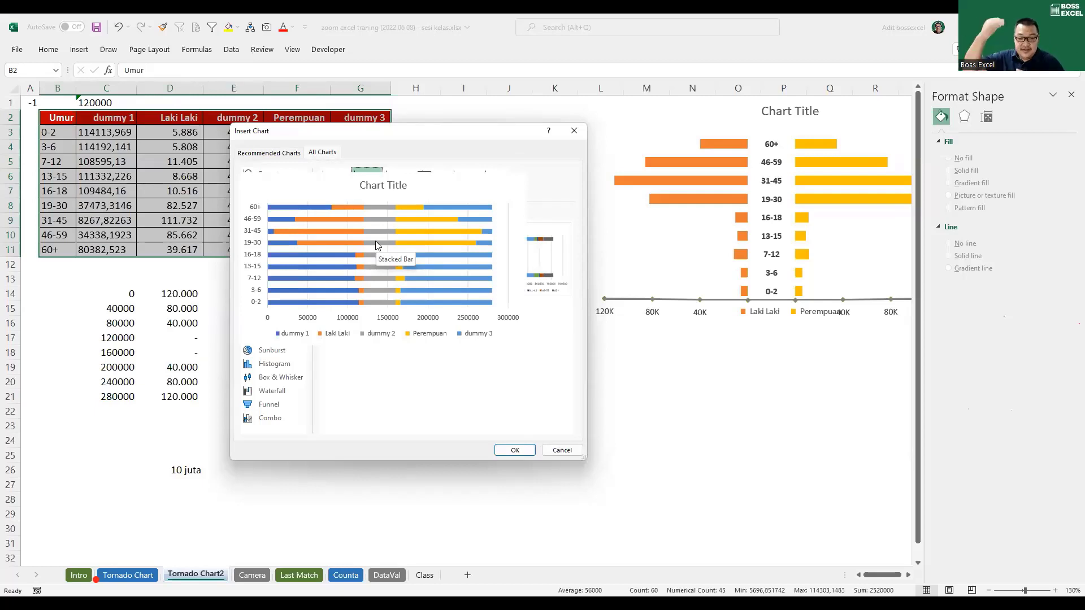
left_click(399, 186)
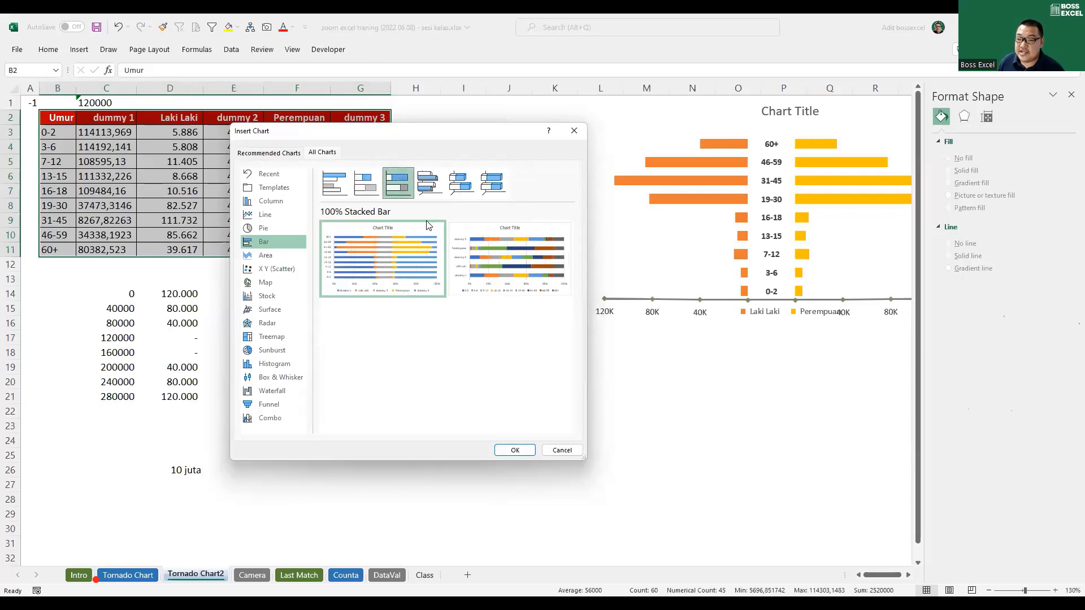
mouse_move(394, 289)
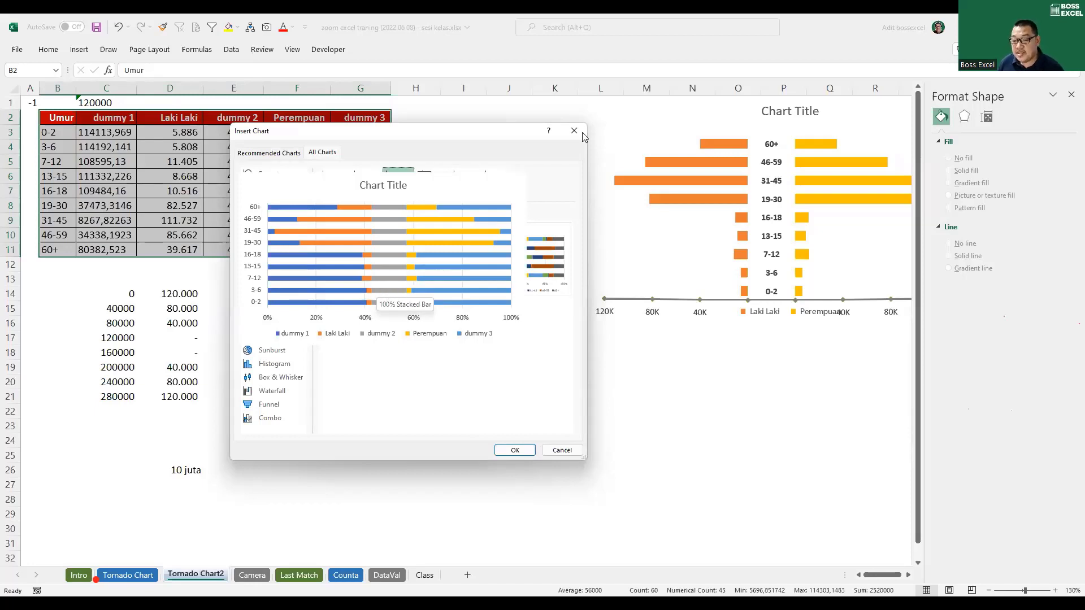
key("Escape")
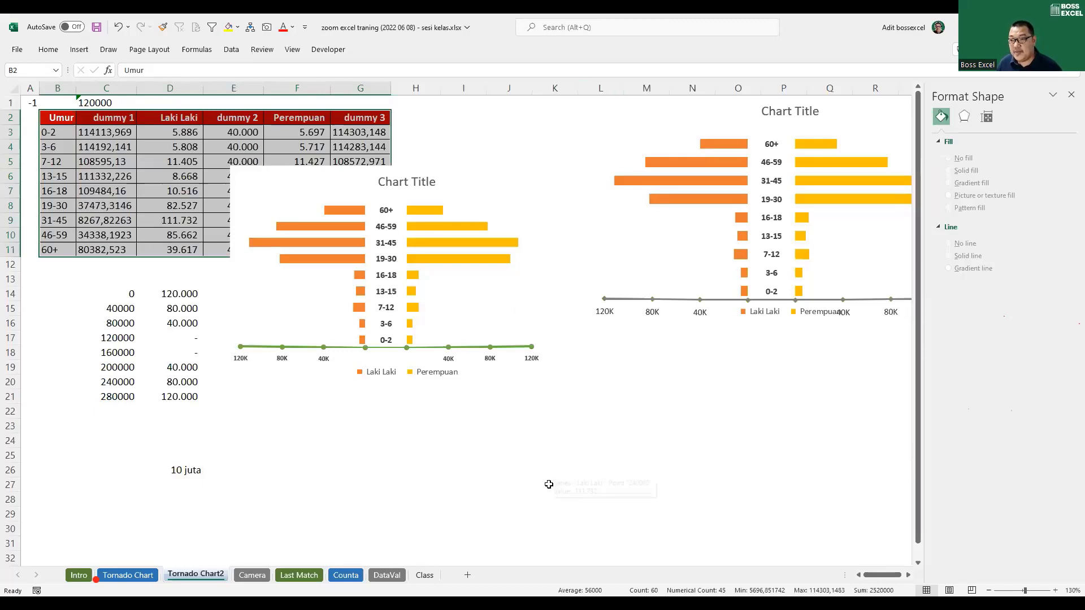
Step: Open the Camera sheet and set the Progress value in C2 to 100%
left_click(252, 574)
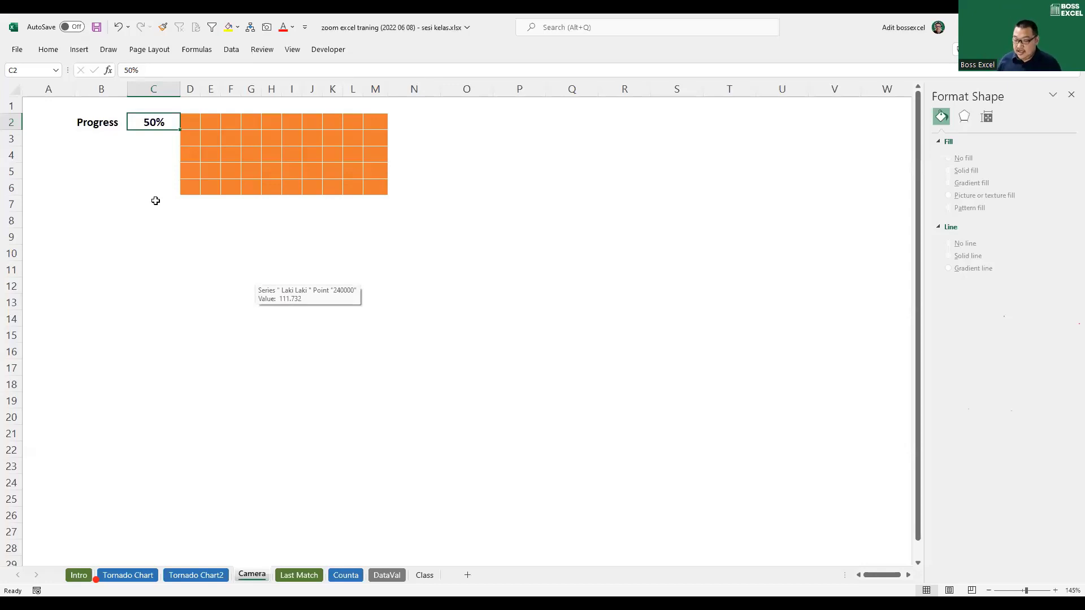
left_click(192, 122)
left_click_drag(193, 123, 381, 296)
key("Left")
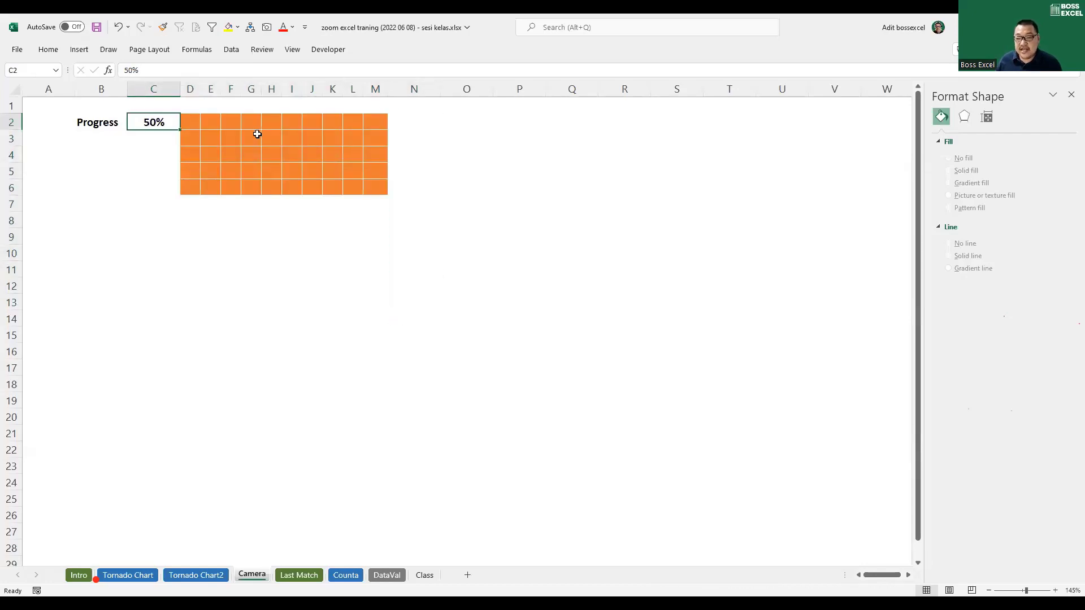
type("100")
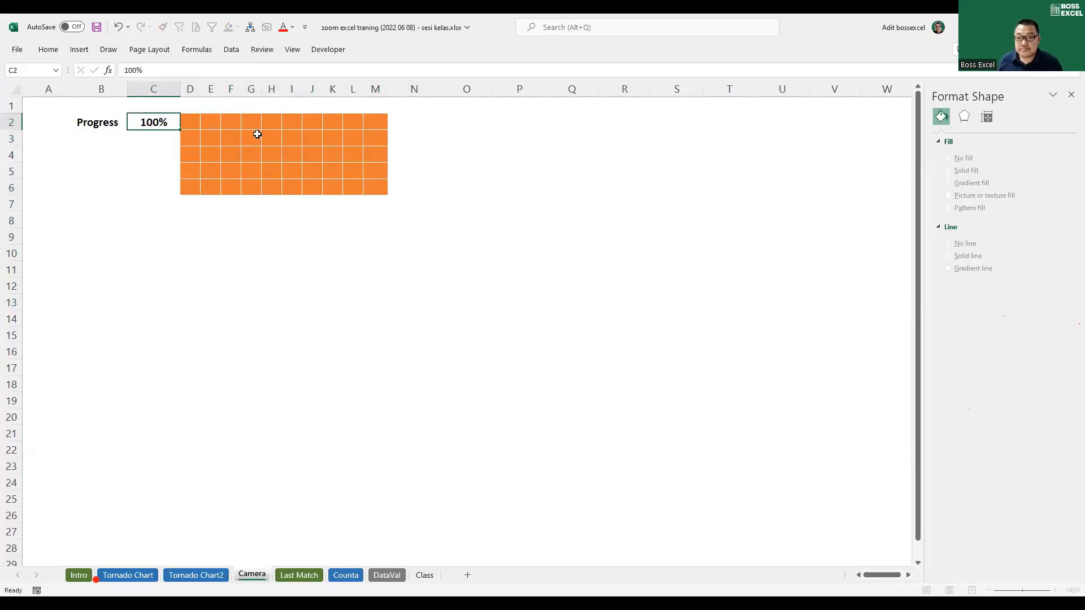
key("Return")
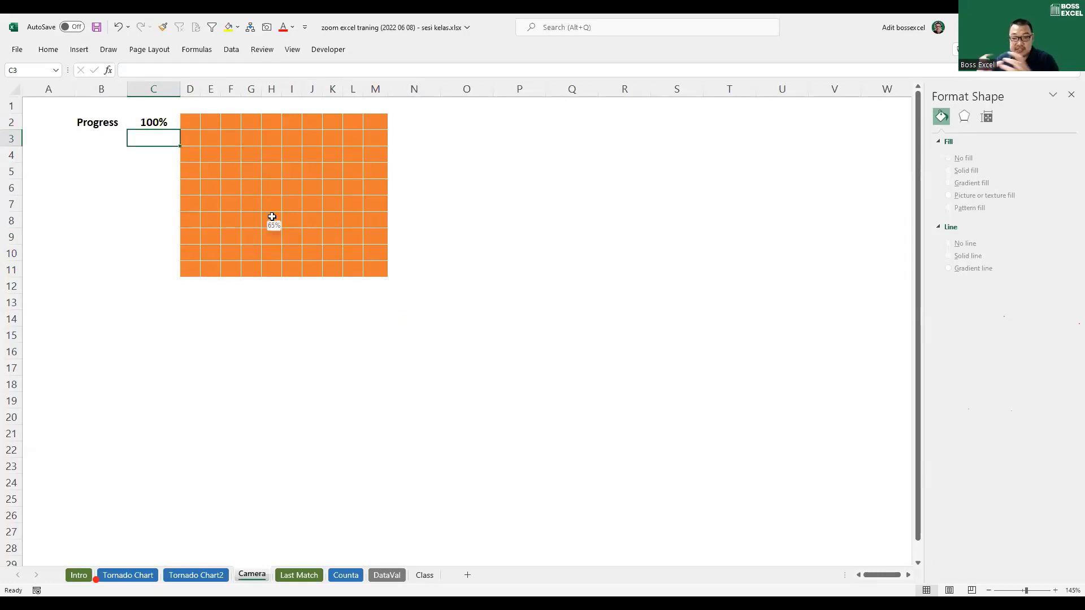
Step: Set the Progress value in C2 to 15% to test the orange grid
left_click(156, 124)
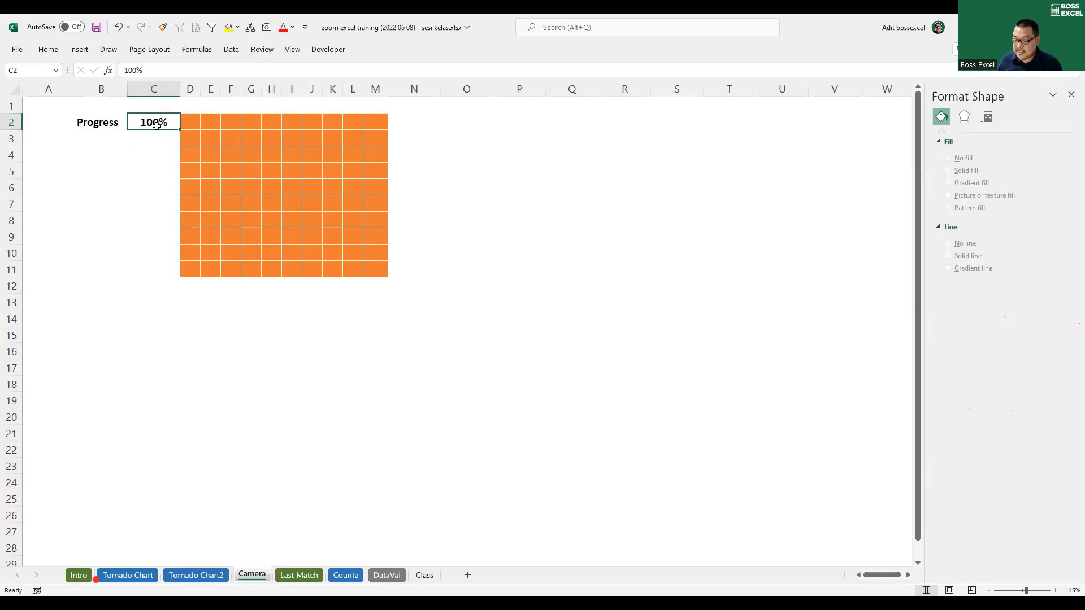
type("15%")
key("Return")
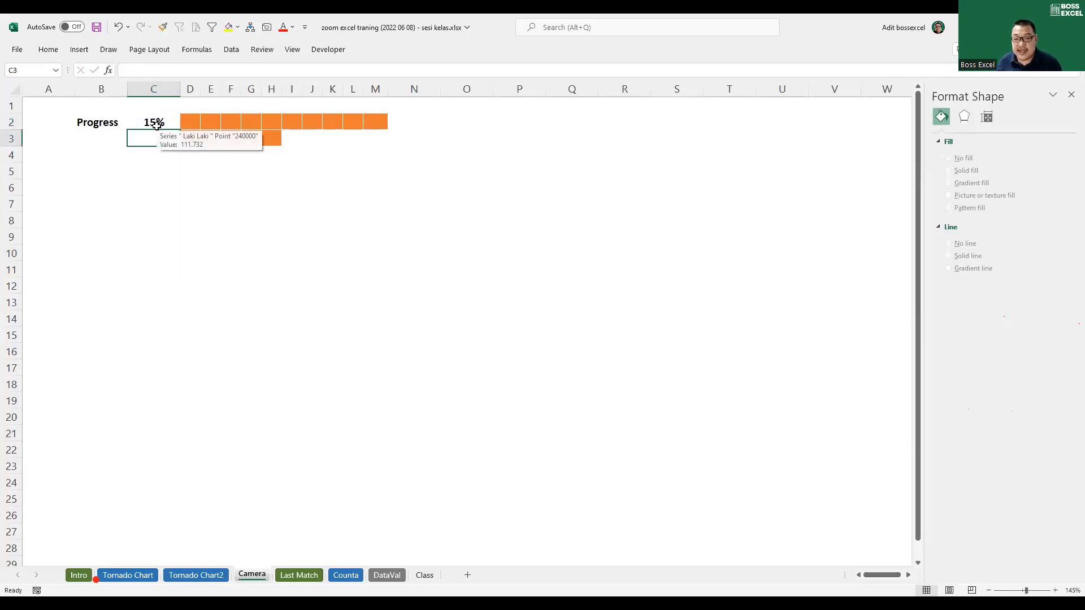
Step: Set the Progress value in C2 to 95%
left_click(156, 124)
type("95%")
key("Return")
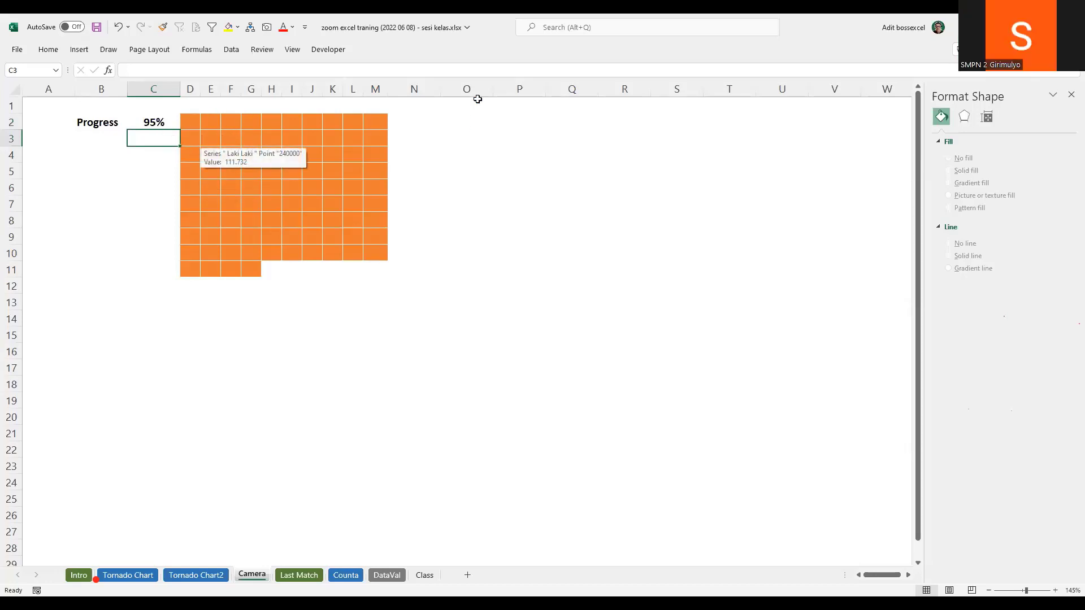
Step: Narrow columns O through X to lay out a 10-by-10 block in O2:X11 beside the orange grid
left_click_drag(466, 86, 694, 89)
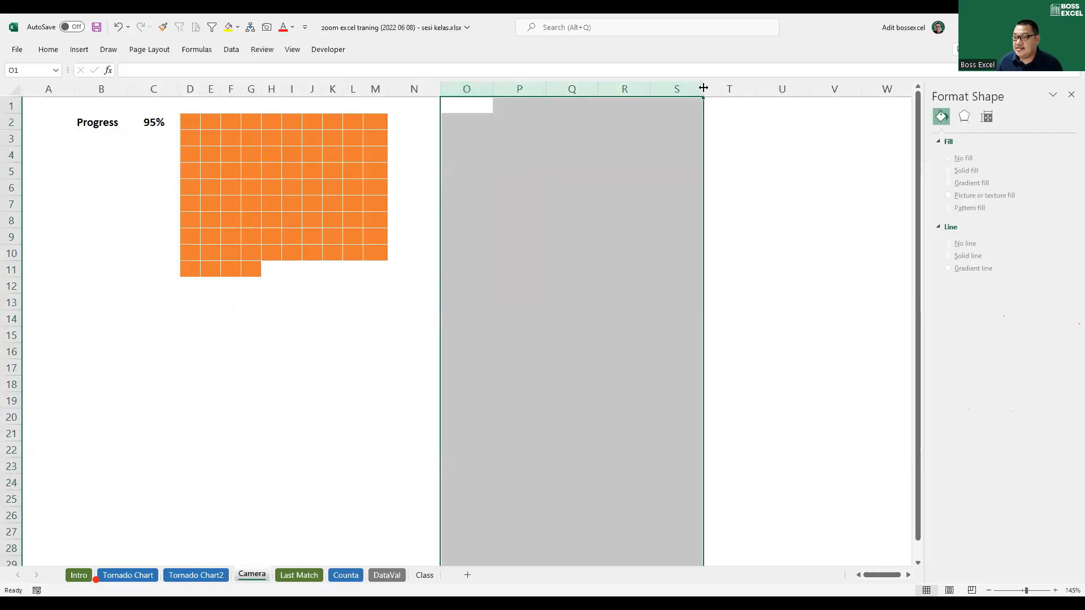
key("ctrl+0")
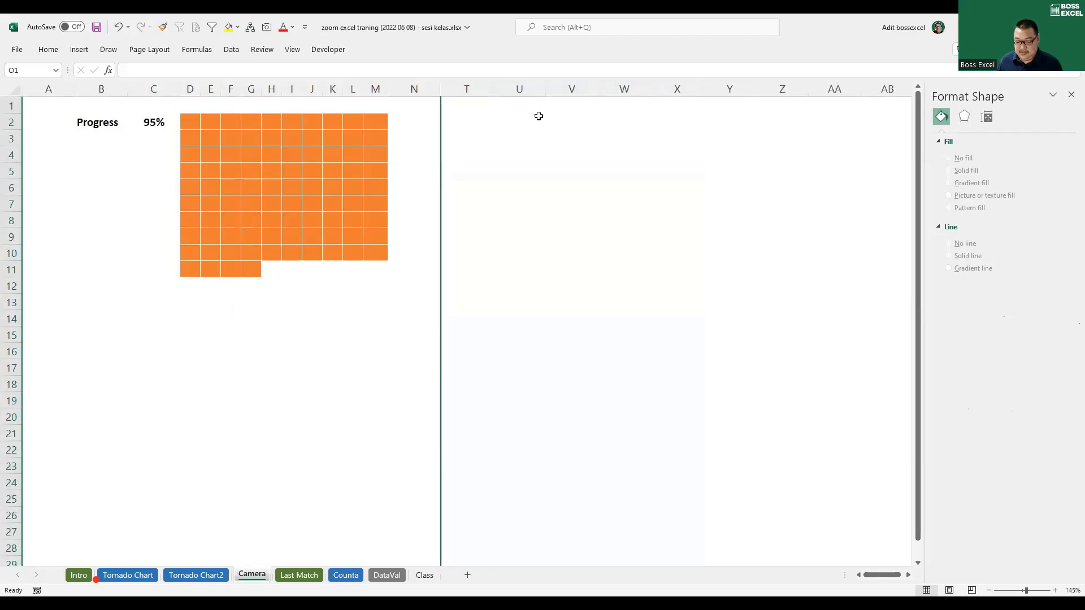
key("ctrl+z")
left_click_drag(646, 85, 623, 86)
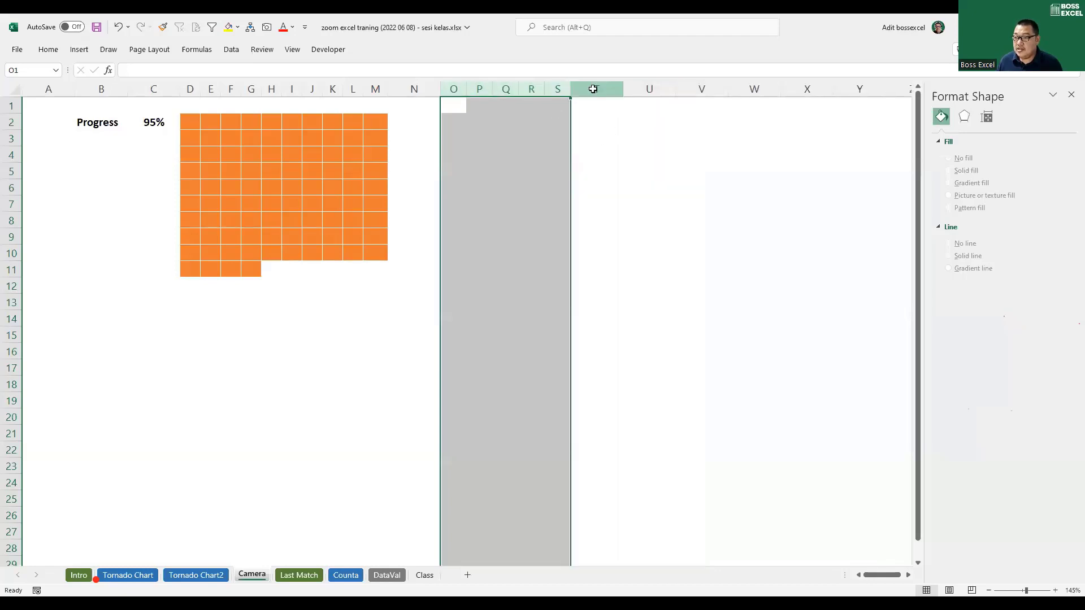
left_click(593, 88)
left_click_drag(785, 81, 682, 90)
left_click_drag(442, 118, 660, 270)
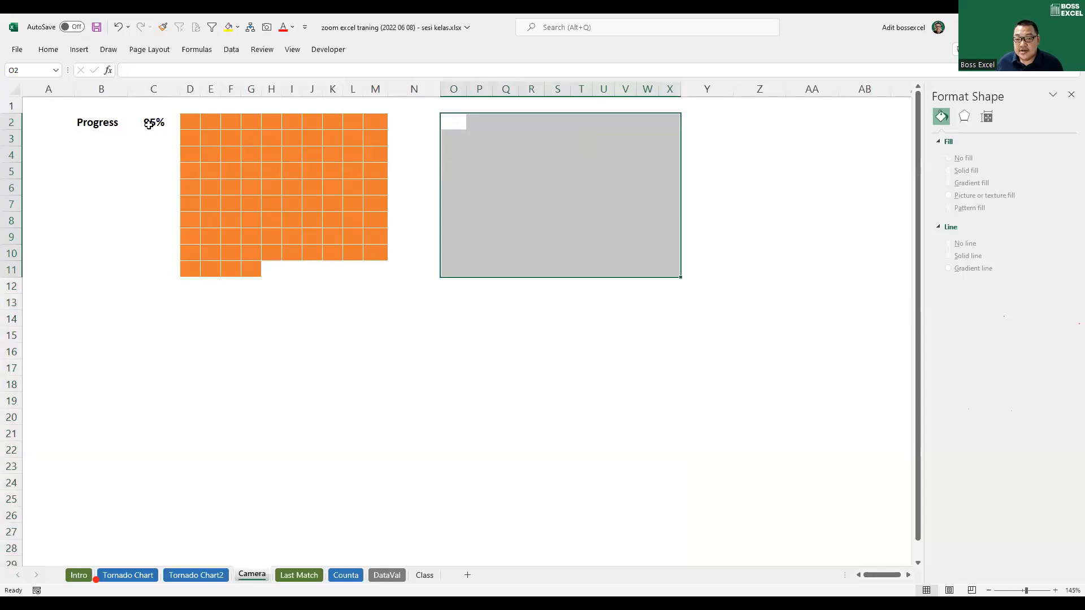
Step: Examine the formulas behind the orange grid's last-row cells G11 to D11 and cell D10
left_click(254, 268)
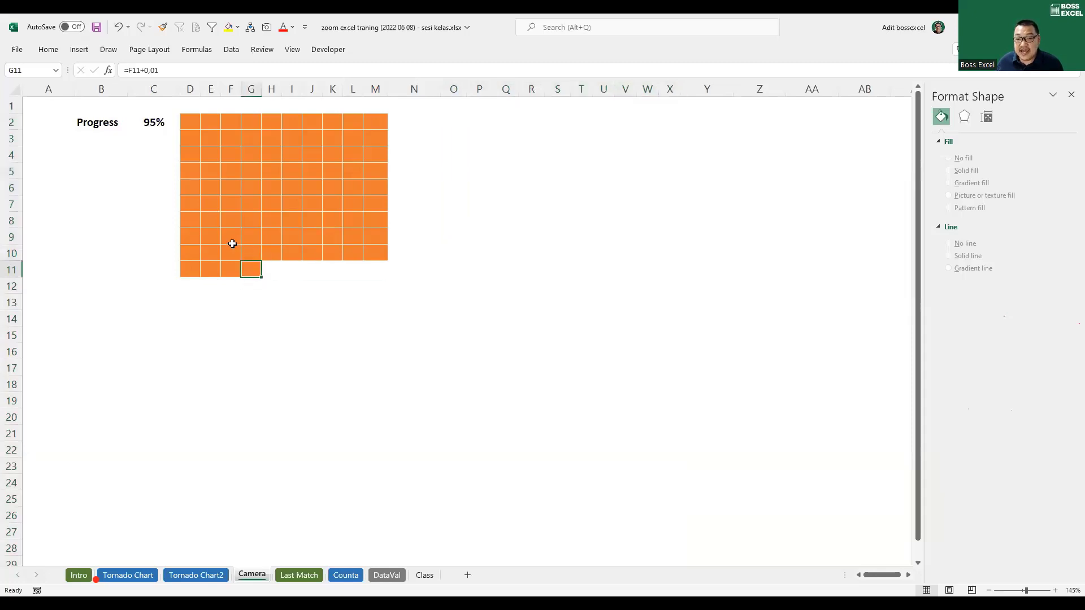
left_click(225, 270)
left_click(210, 271)
left_click(197, 271)
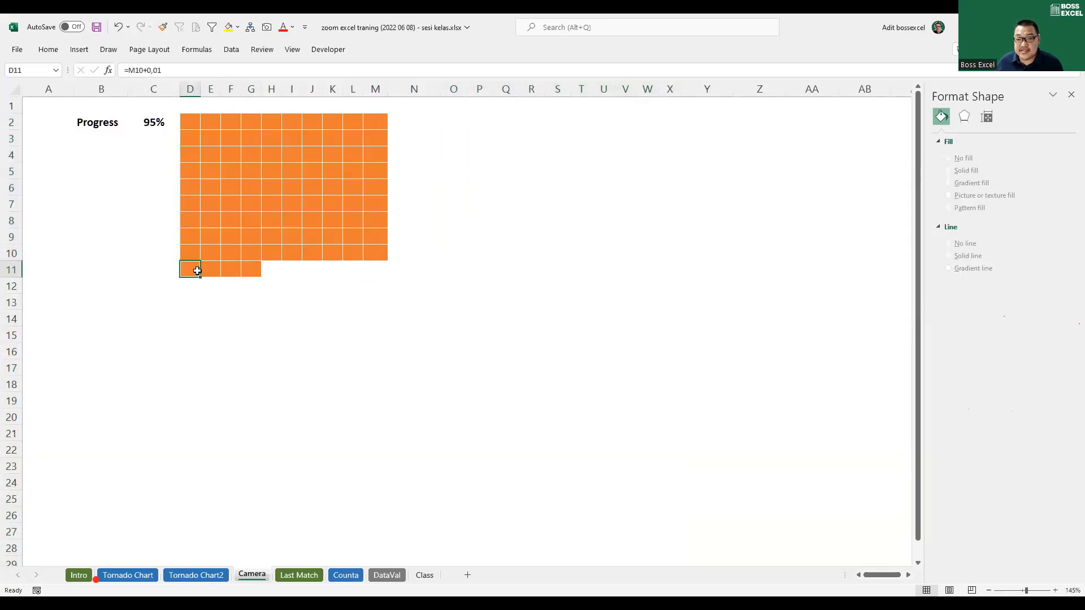
left_click(189, 252)
Step: Enter 1% in cell O2 and the formula =O2+0,01 in P2
left_click(458, 111)
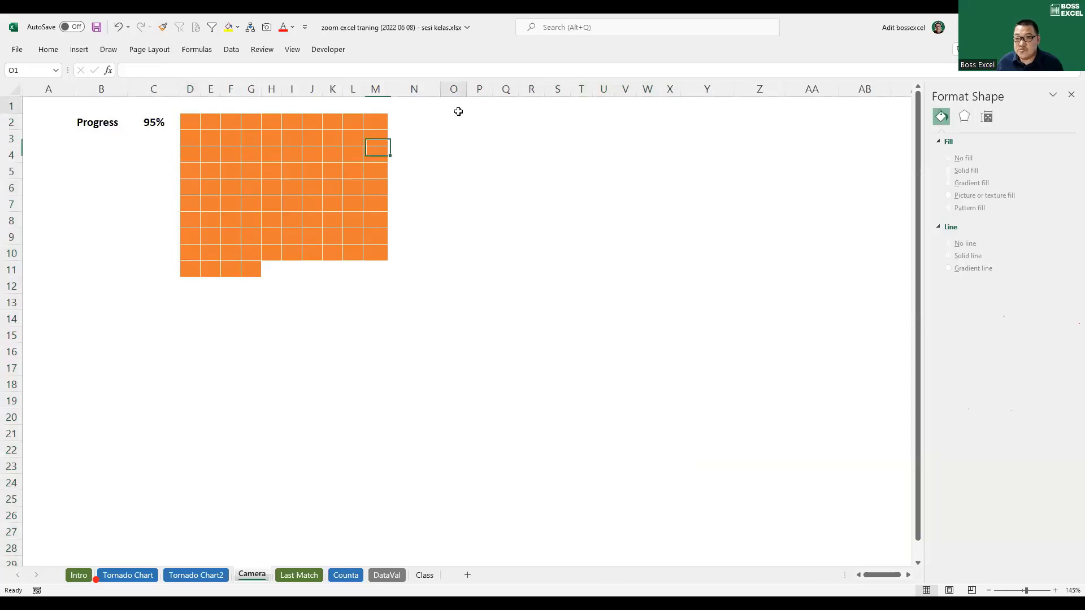
key("Down")
type("1")
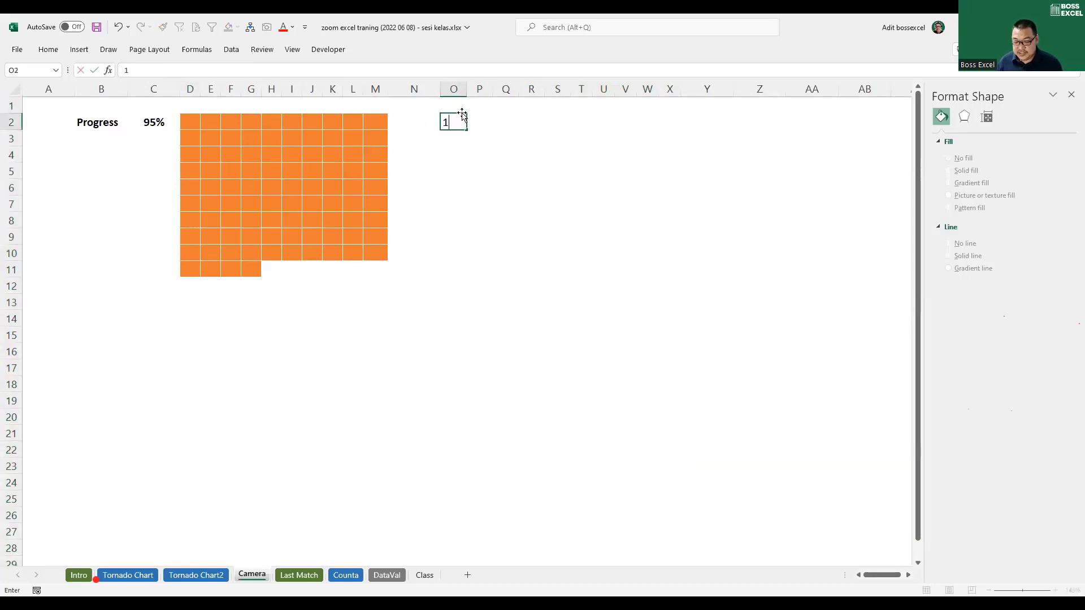
type("%")
key("Return")
key("Up")
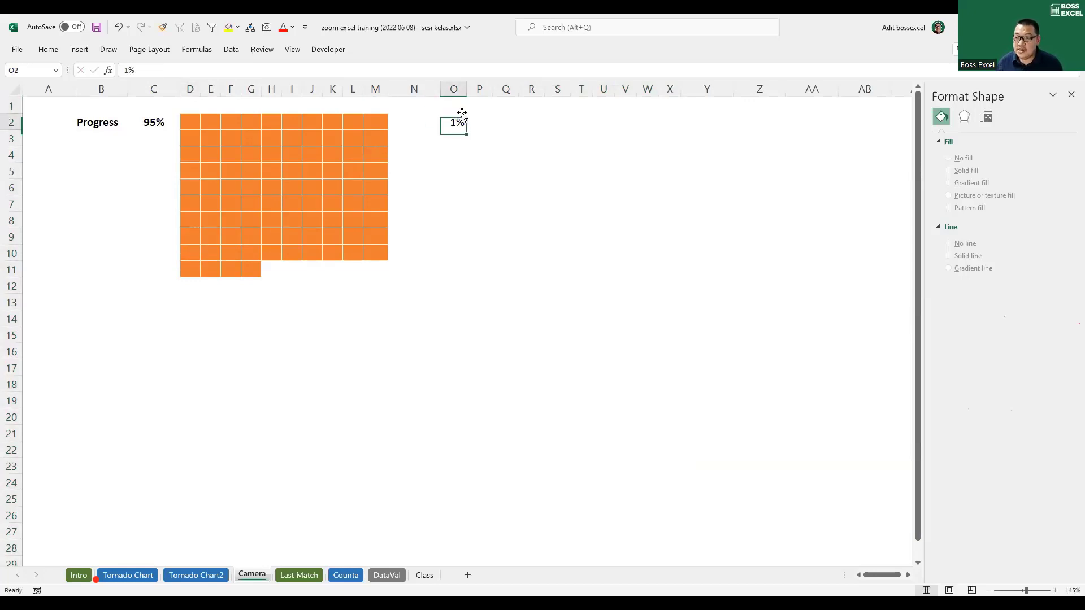
key("Right")
type("=")
left_click(462, 113)
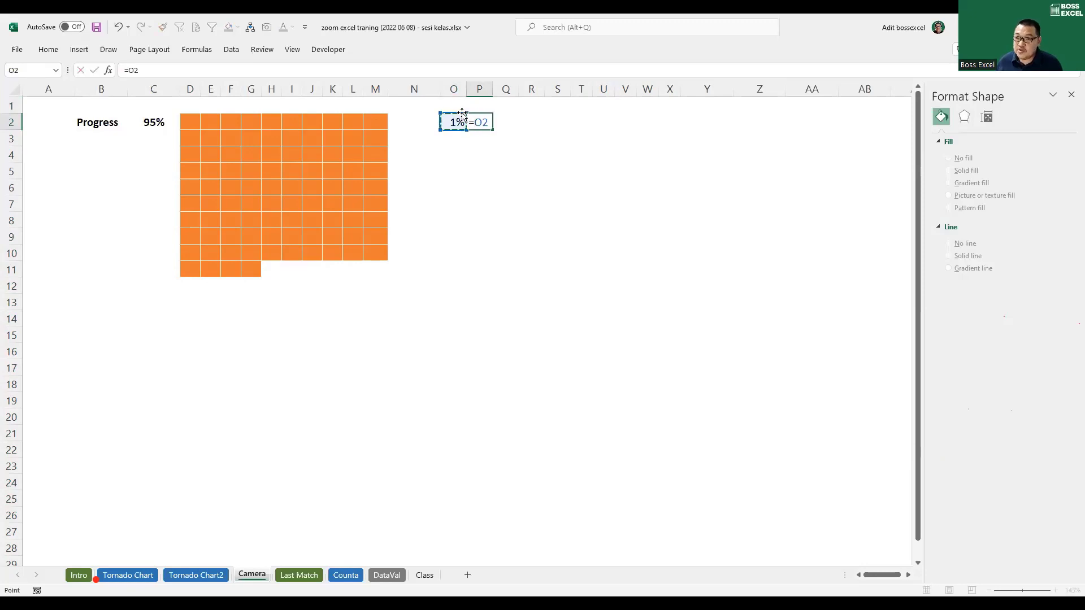
type("+0,01")
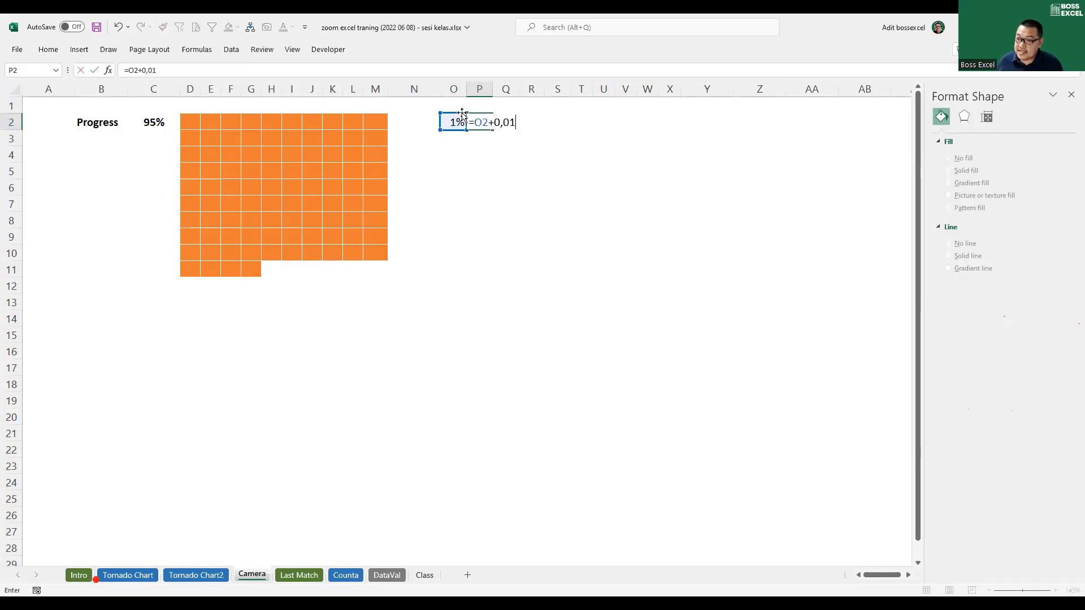
key("Return")
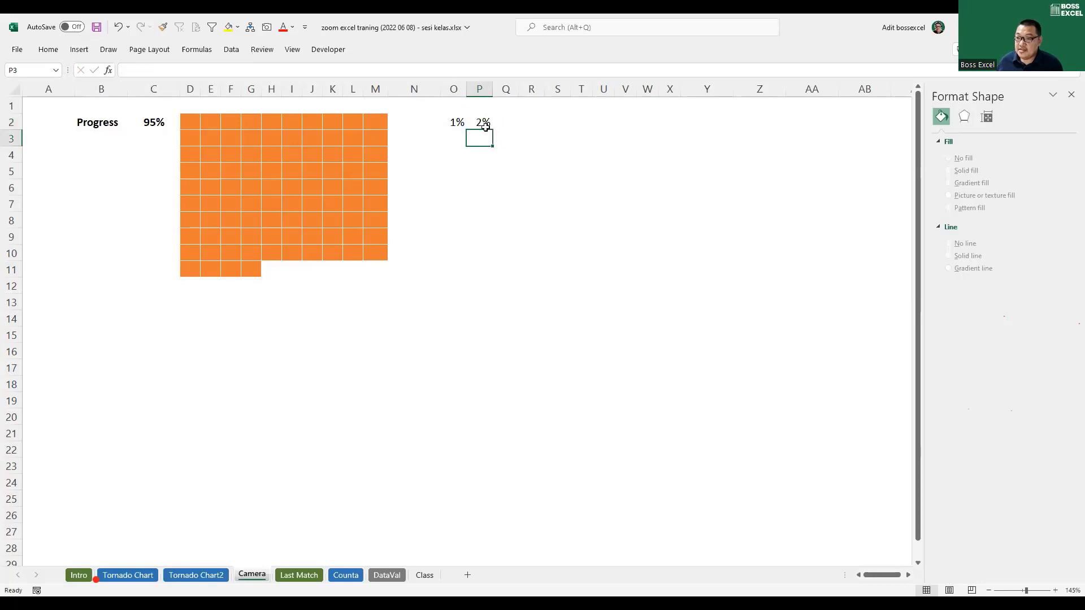
Step: Fill the P2 formula across to X2 and fit column X to its contents
key("Up")
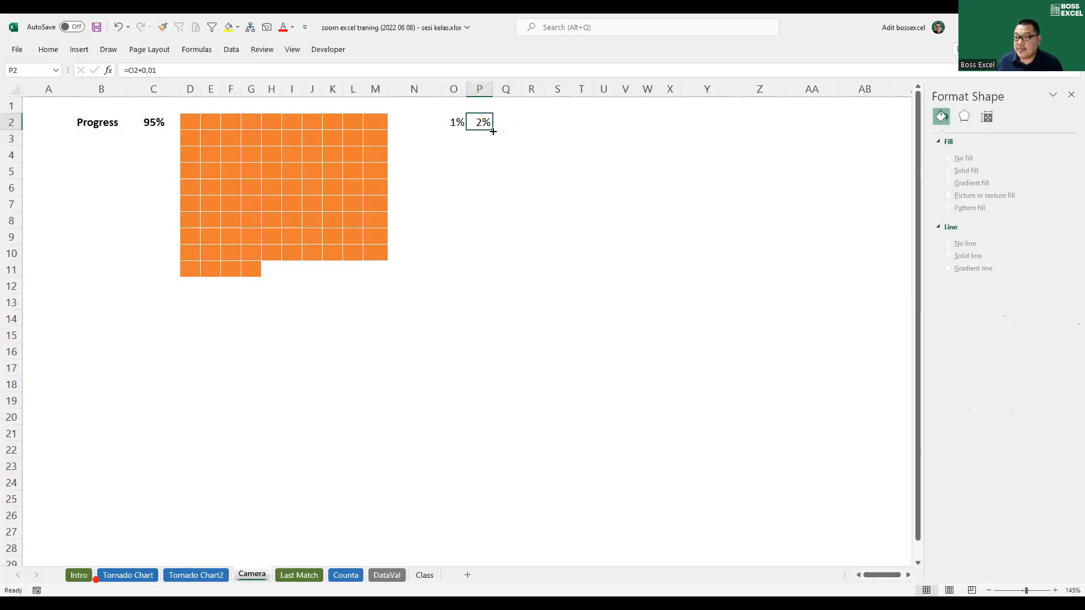
left_click_drag(492, 130, 673, 127)
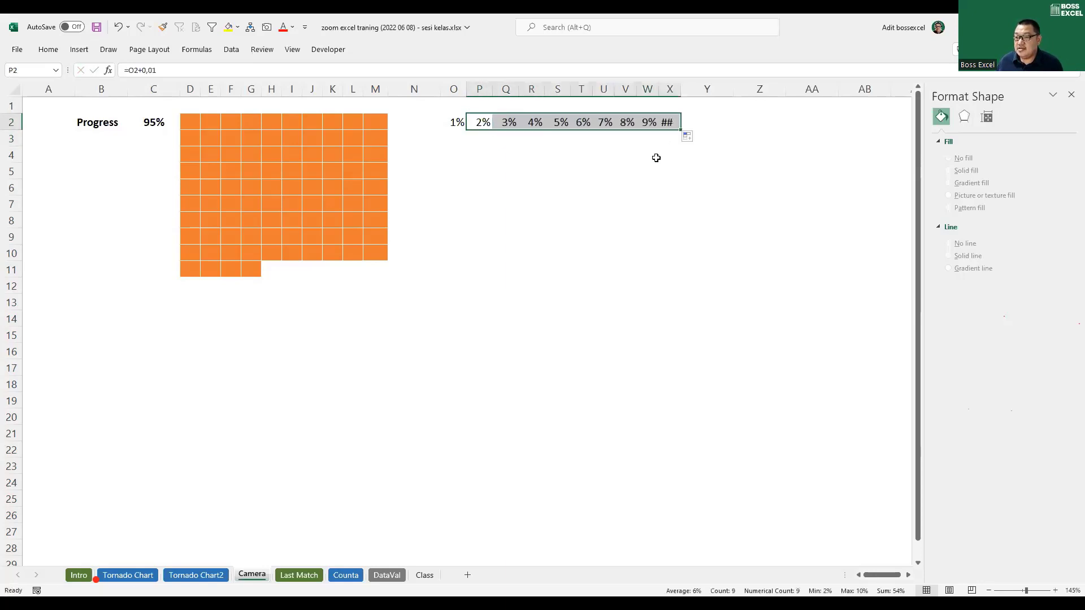
double_click(681, 84)
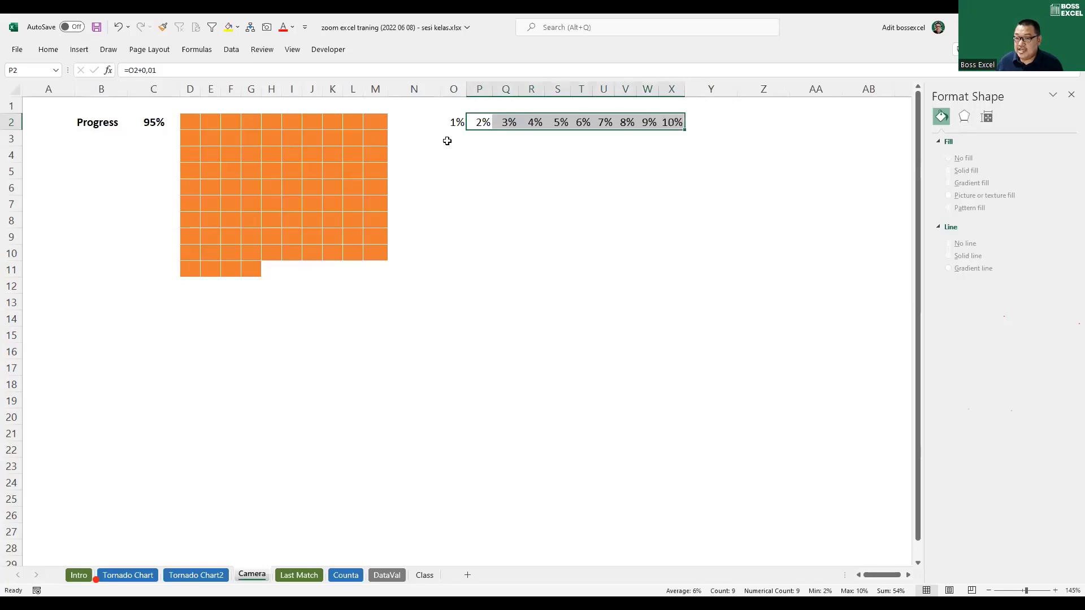
Step: Complete the percentage grid with =O2+0,1 from O3 down to O11 and P2's formula copied through P2:X11
left_click(447, 139)
type("=O2+0,1")
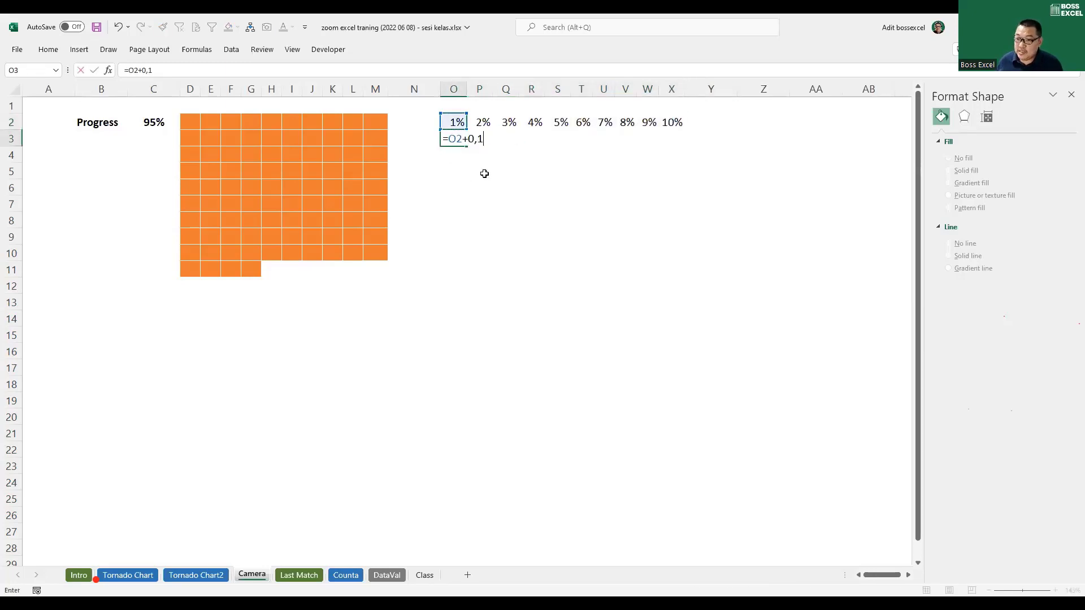
key("Return")
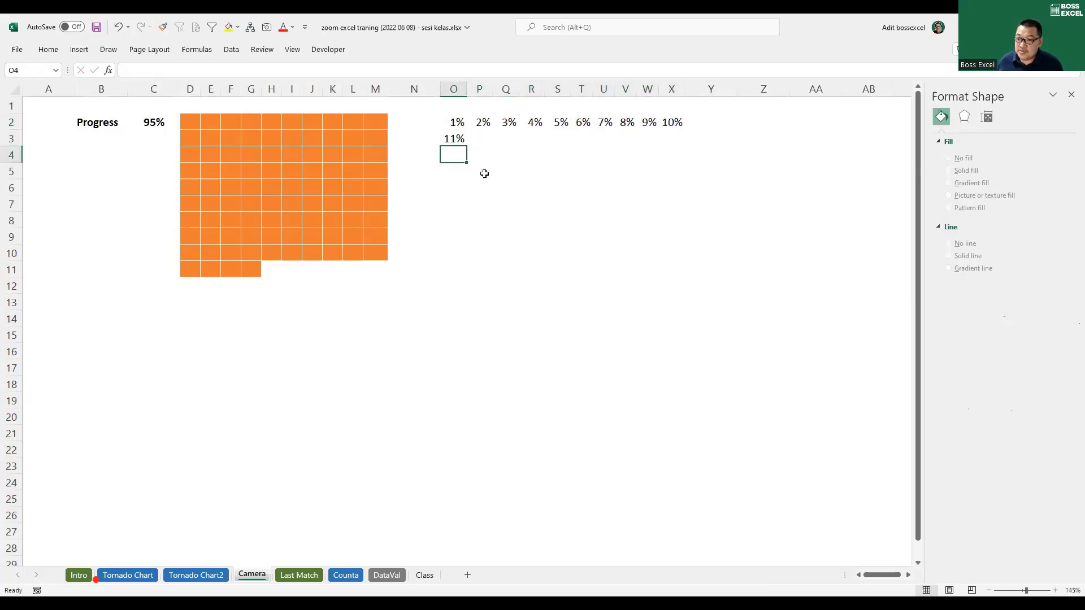
left_click(462, 142)
left_click_drag(464, 147, 469, 276)
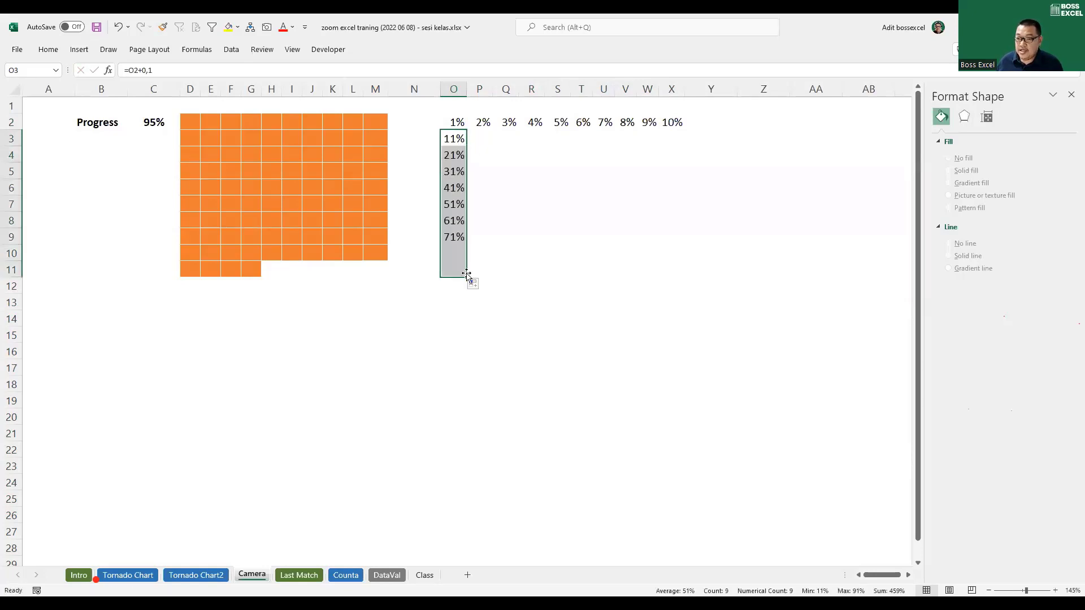
left_click(483, 122)
left_click_drag(491, 130, 684, 277)
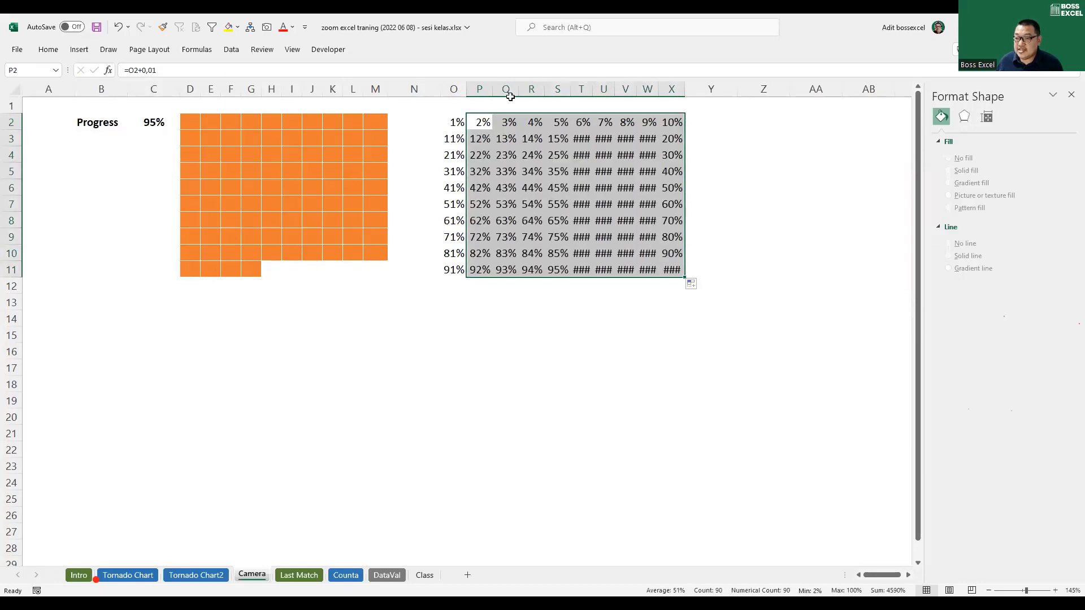
Step: Reduce the font size of columns O through X to 8
left_click(458, 91)
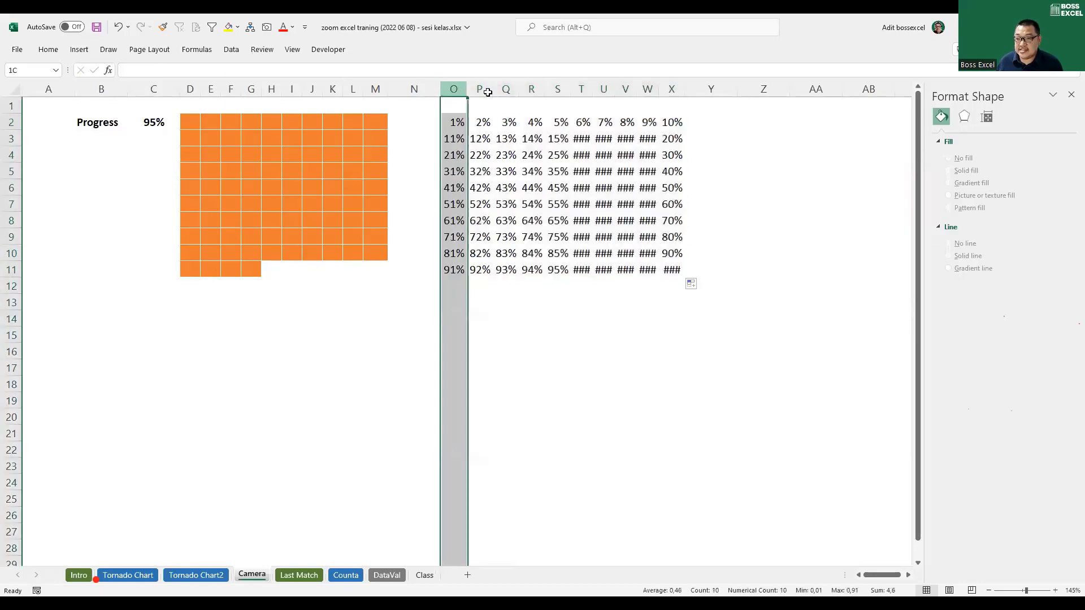
left_click(678, 90, "shift")
left_click(48, 49)
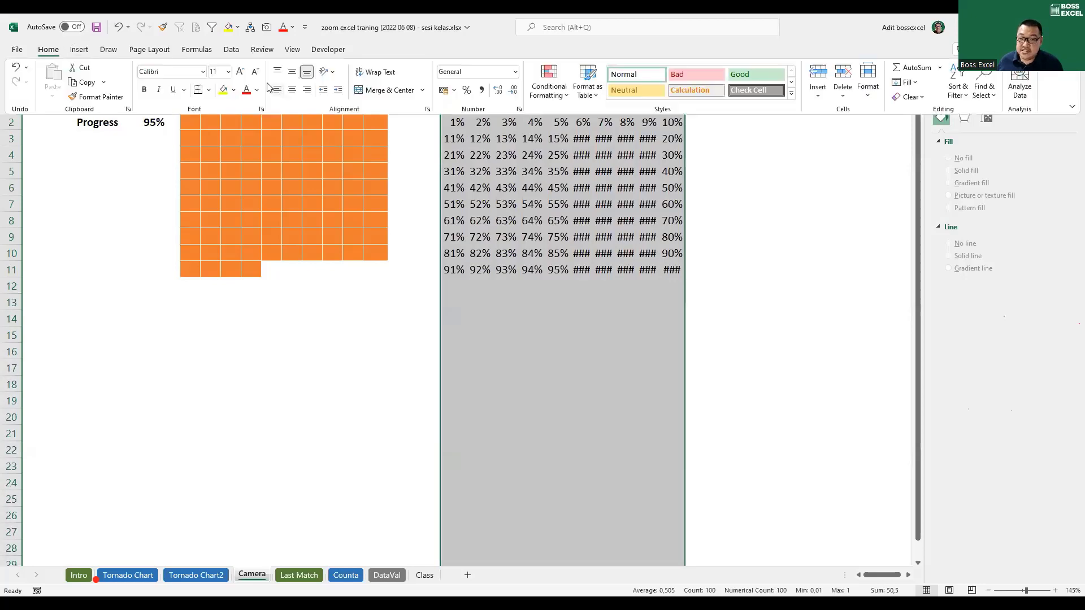
left_click(254, 73)
left_click(254, 74)
left_click(255, 73)
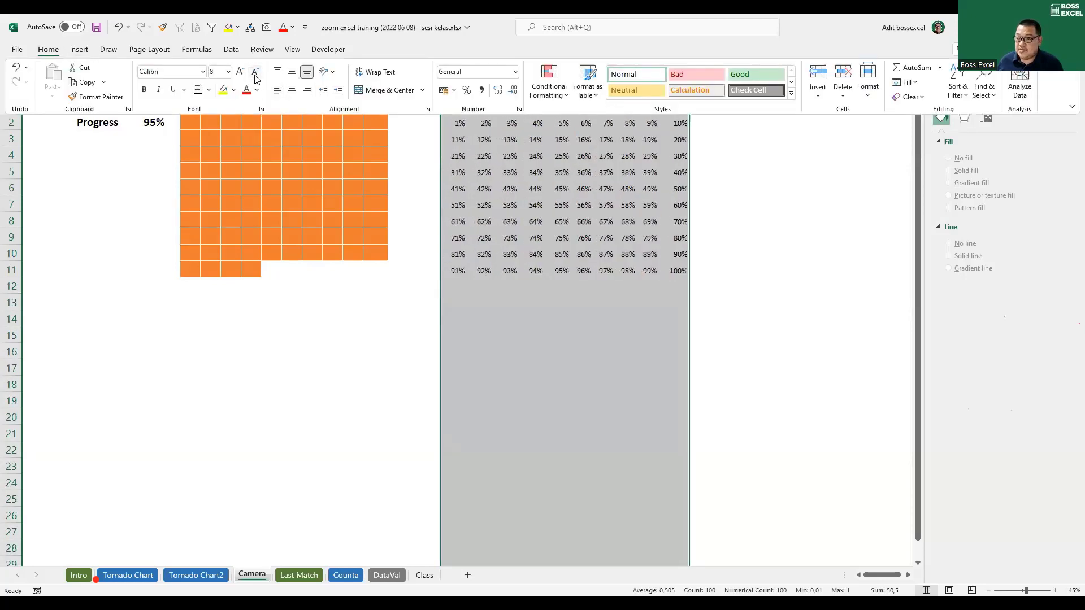
left_click(407, 298)
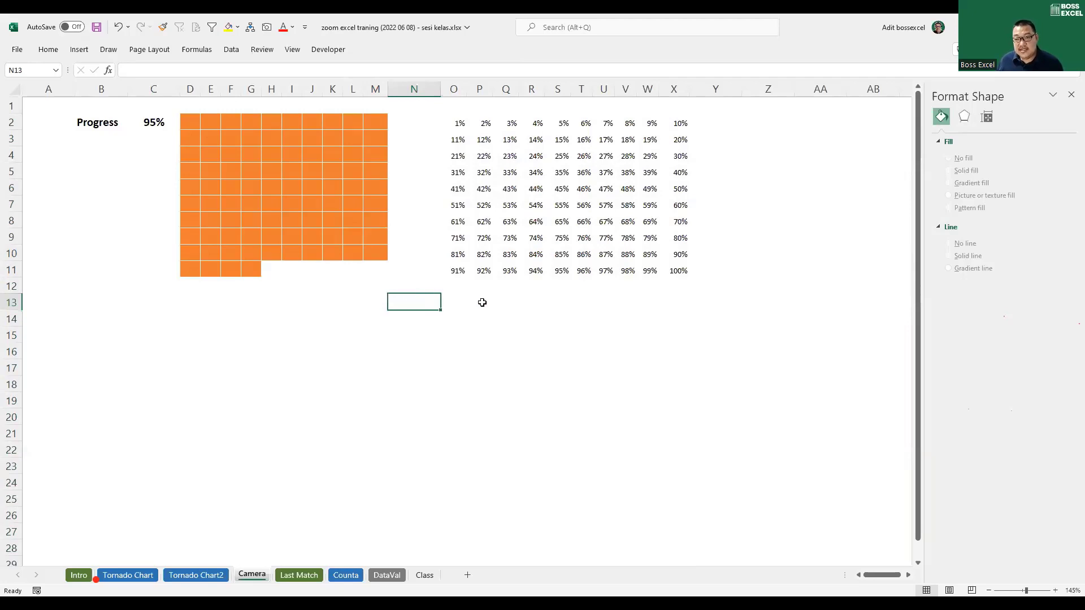
Step: Set the font color of the percentages in O2:X11 to white
left_click_drag(455, 125, 675, 271)
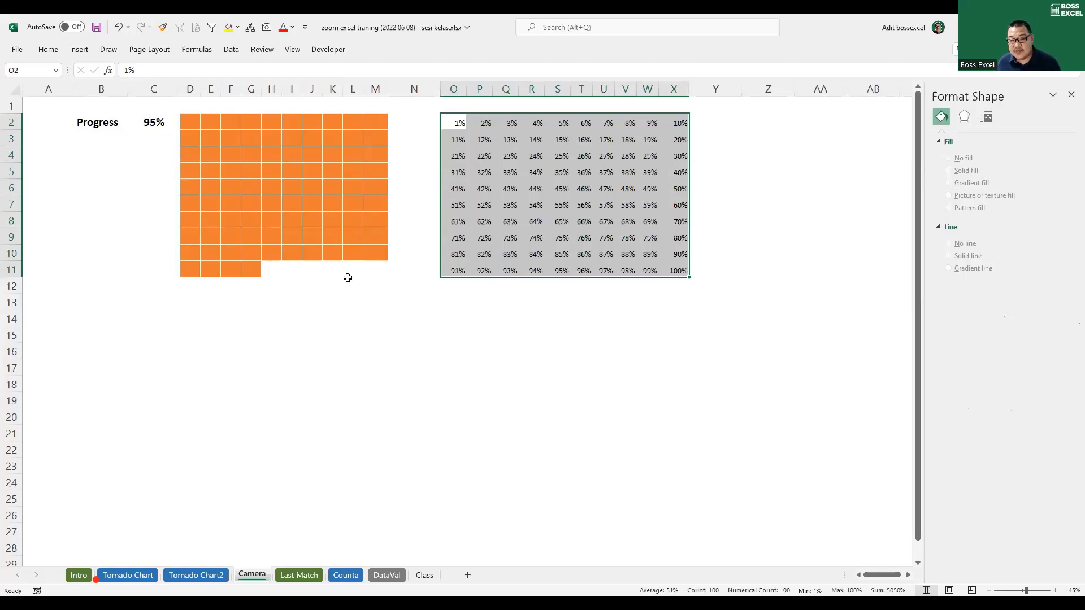
left_click(292, 29)
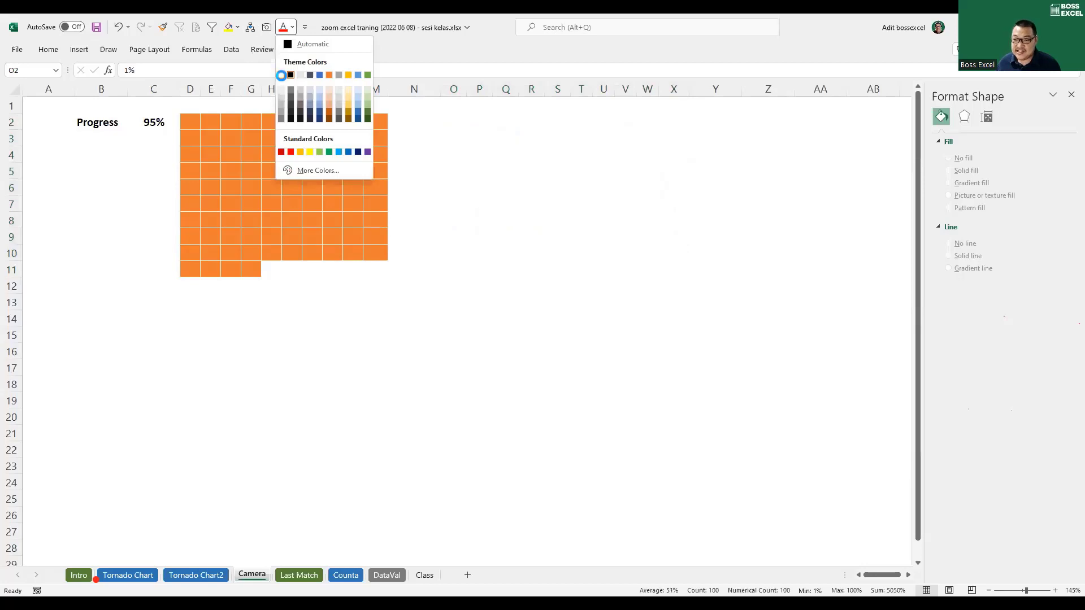
left_click(282, 75)
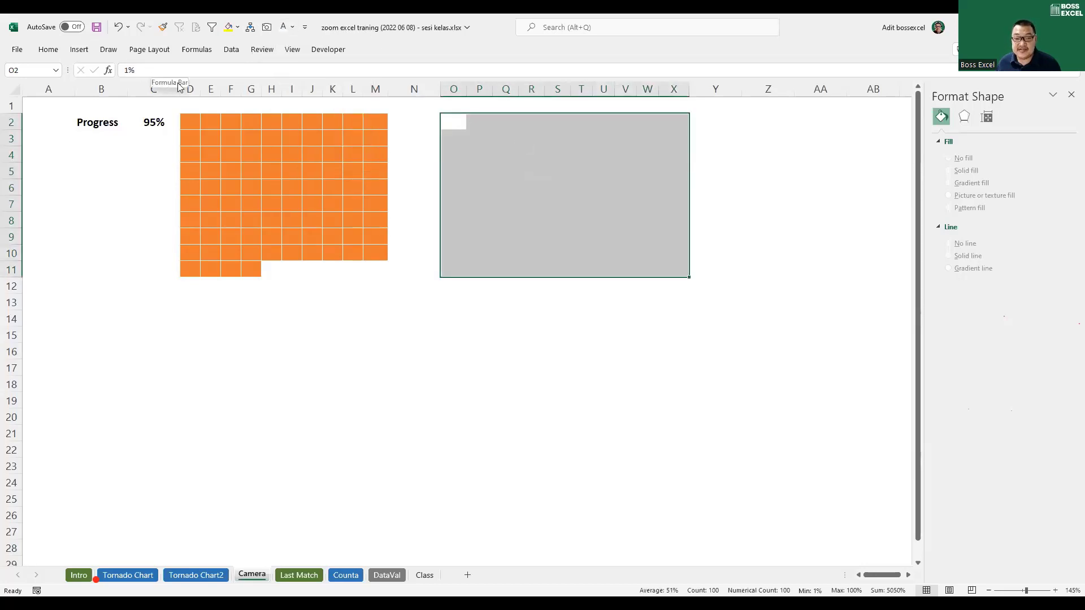
Step: Start a new conditional formatting rule for O2:X11 that uses a formula to determine which cells to format
mouse_move(501, 166)
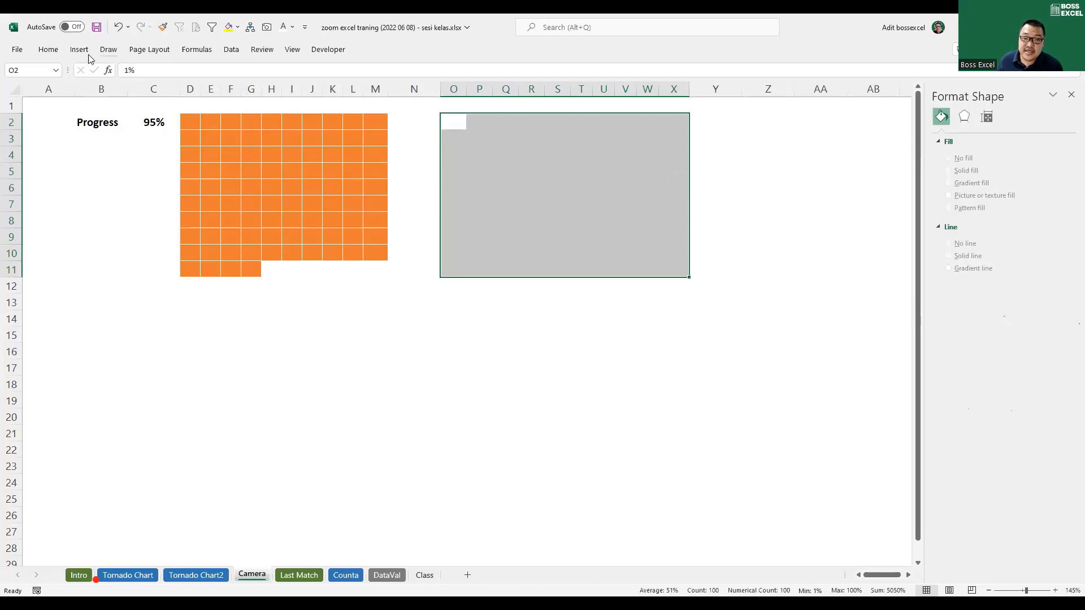
left_click(48, 51)
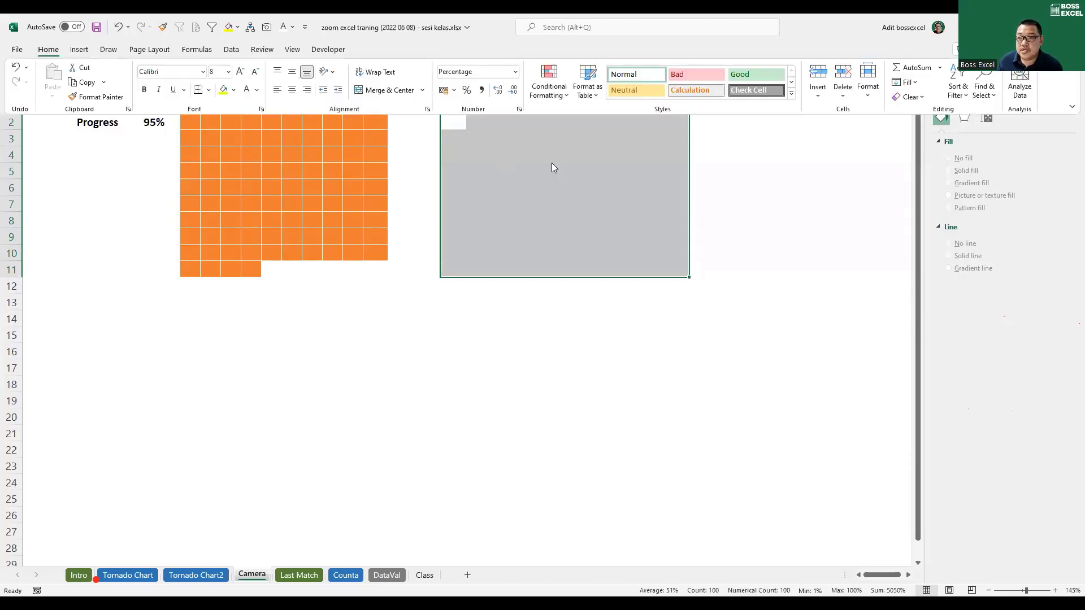
left_click(558, 93)
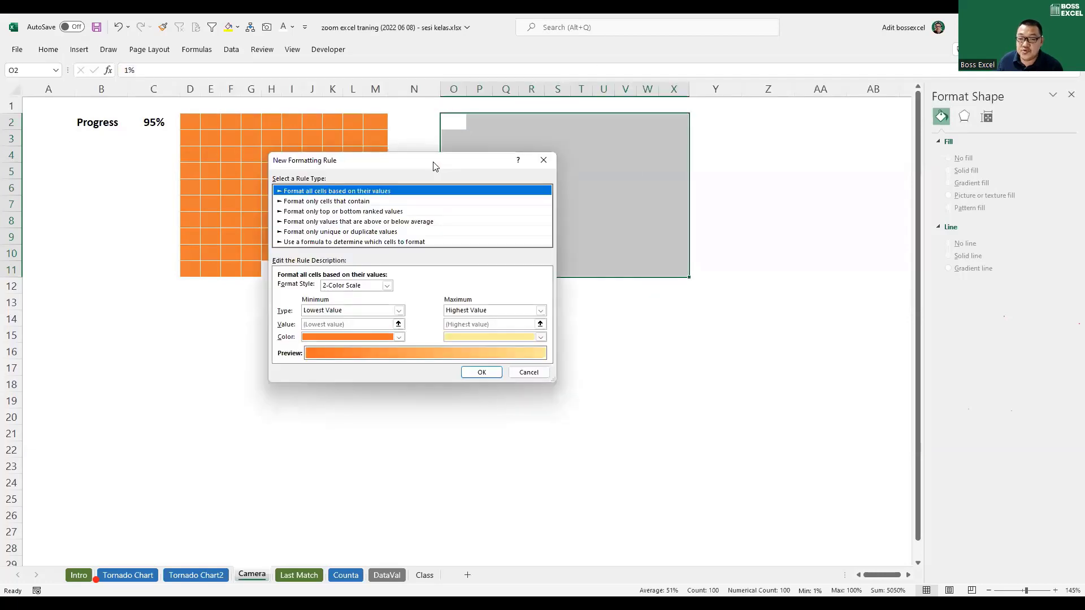
left_click_drag(433, 166, 336, 160)
left_click(239, 237)
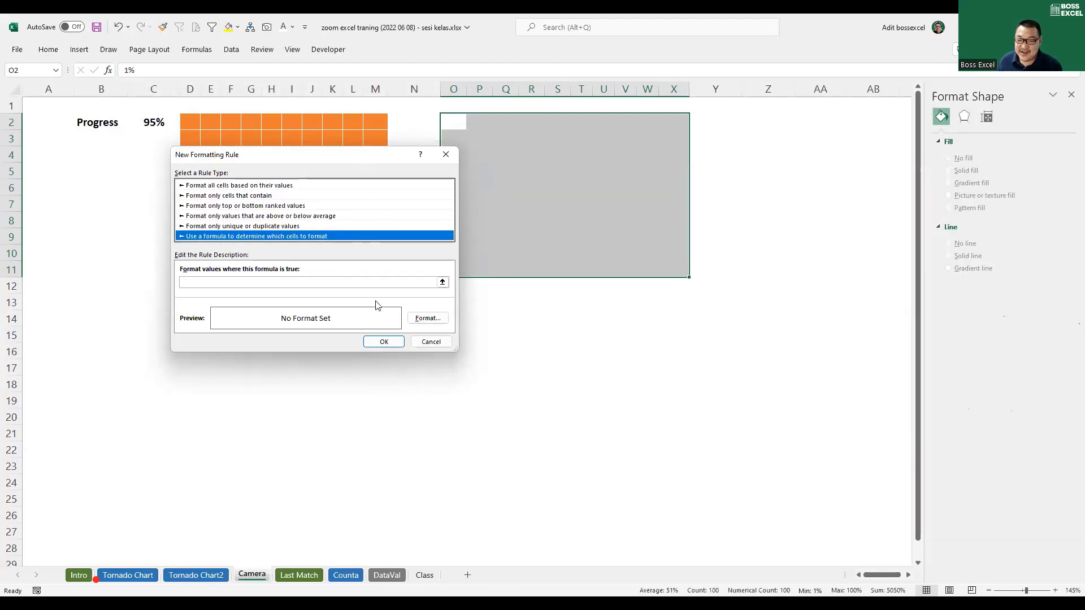
left_click_drag(360, 158, 381, 300)
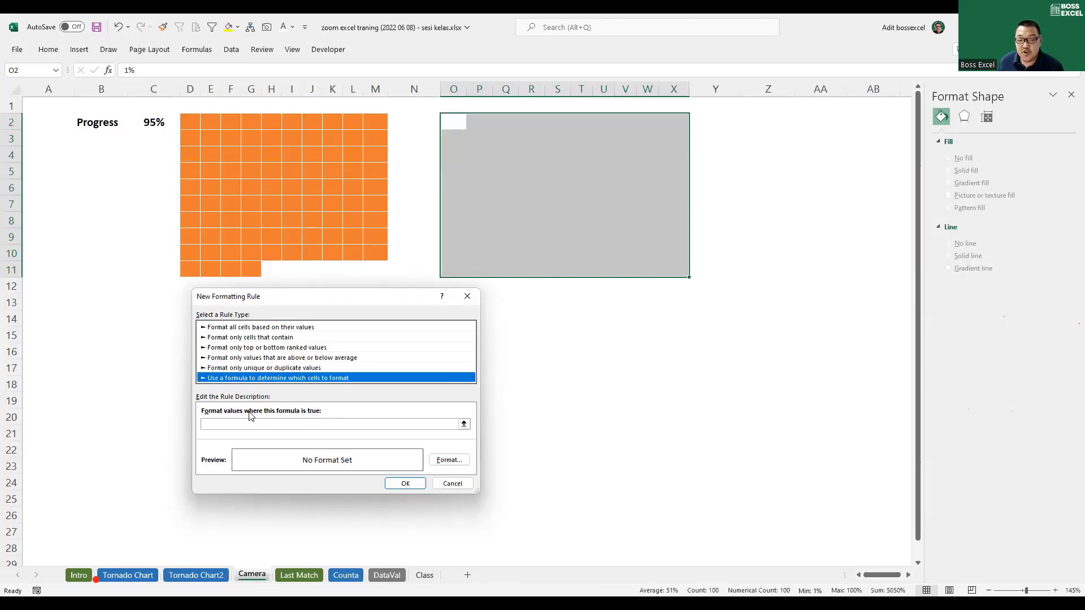
Step: Enter =O2<=$C$2 as the conditional formatting rule's formula, with O2 relative and C2 absolute
left_click(211, 423)
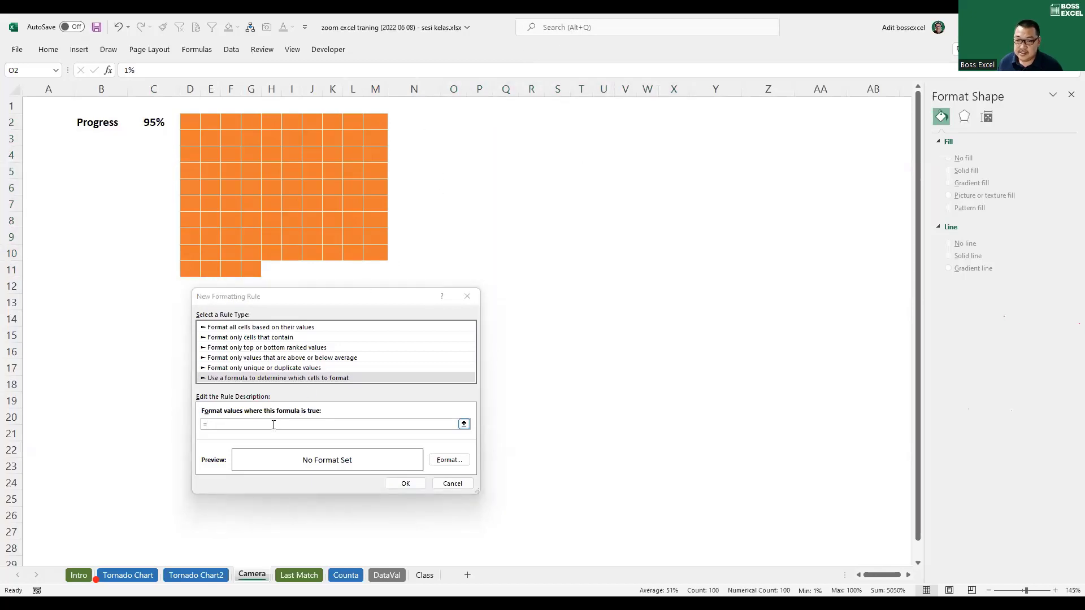
left_click(455, 120)
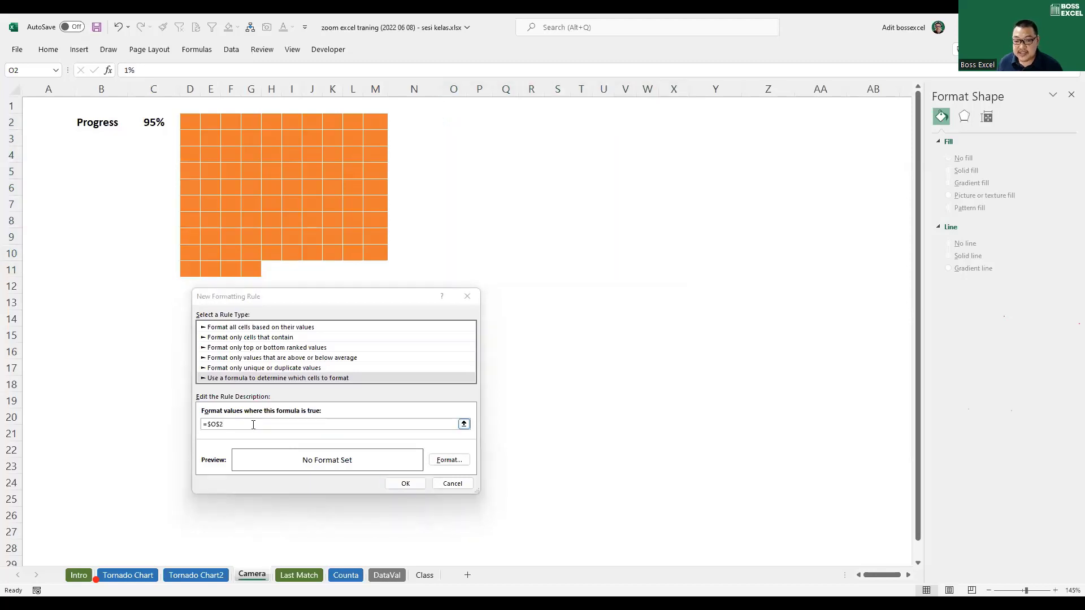
left_click(449, 122)
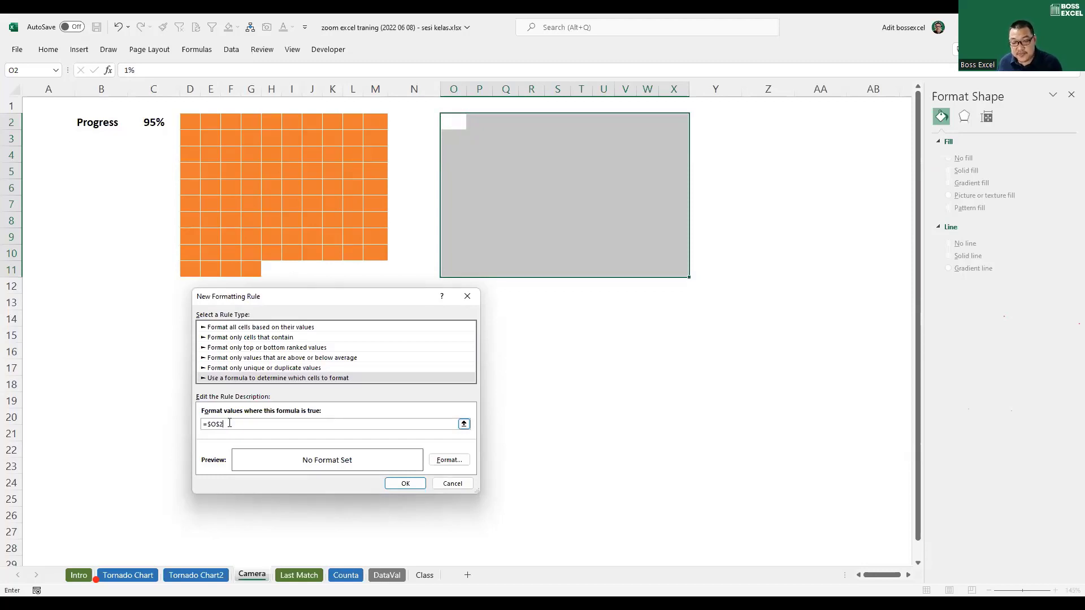
key("F4")
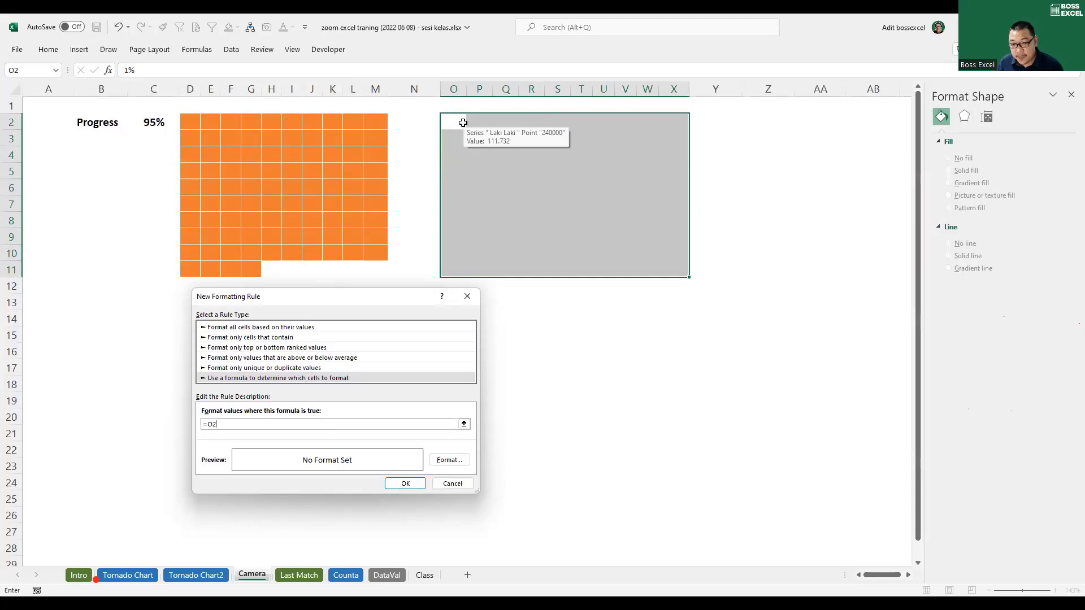
type("<=")
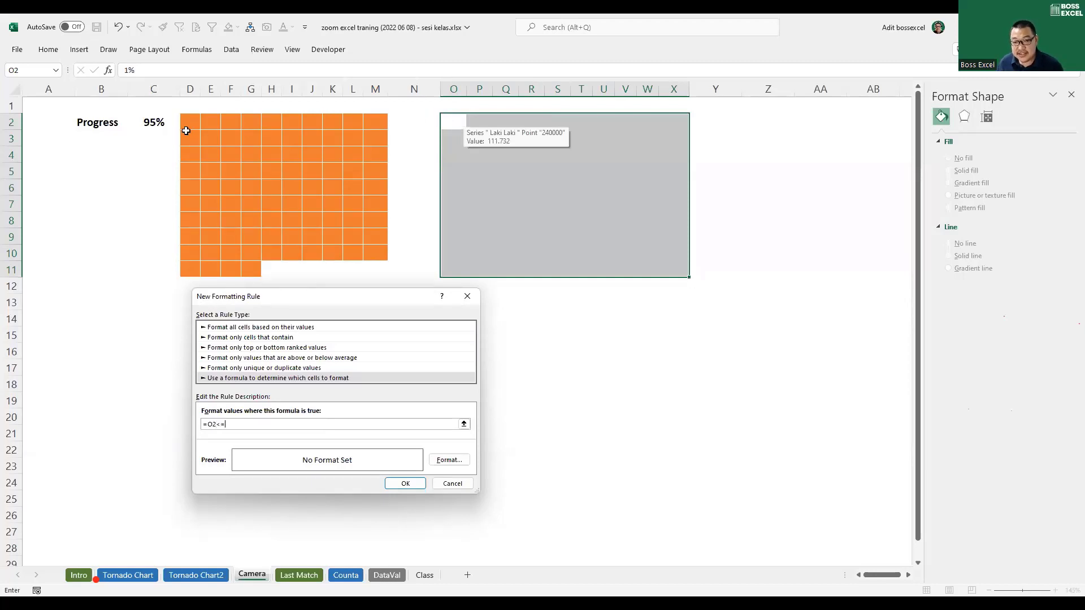
left_click(157, 123)
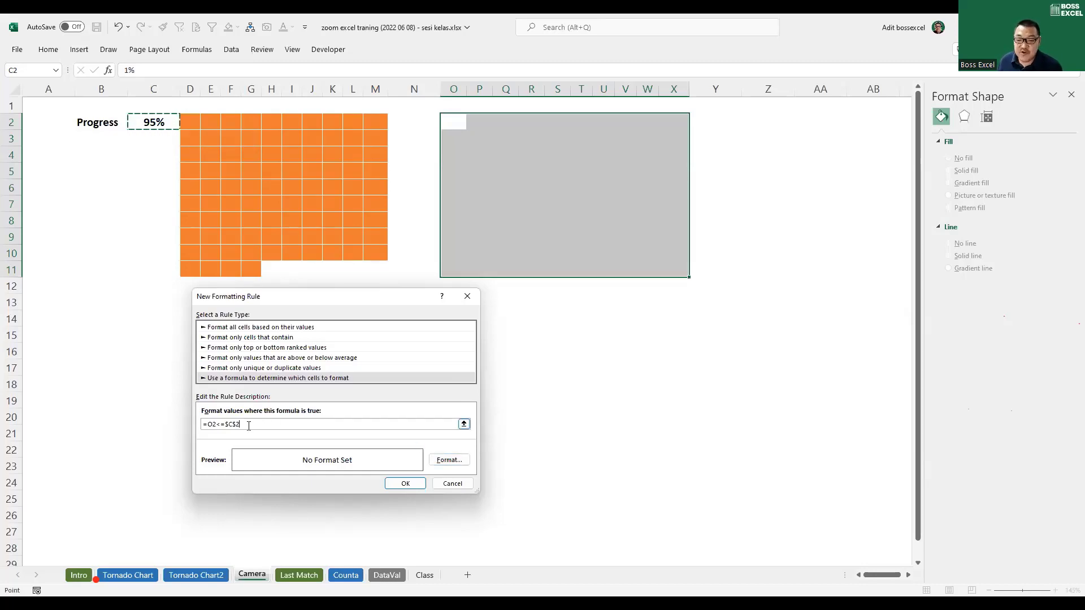
Step: Set the rule's format to a theme blue fill and a matching blue font color
left_click(449, 460)
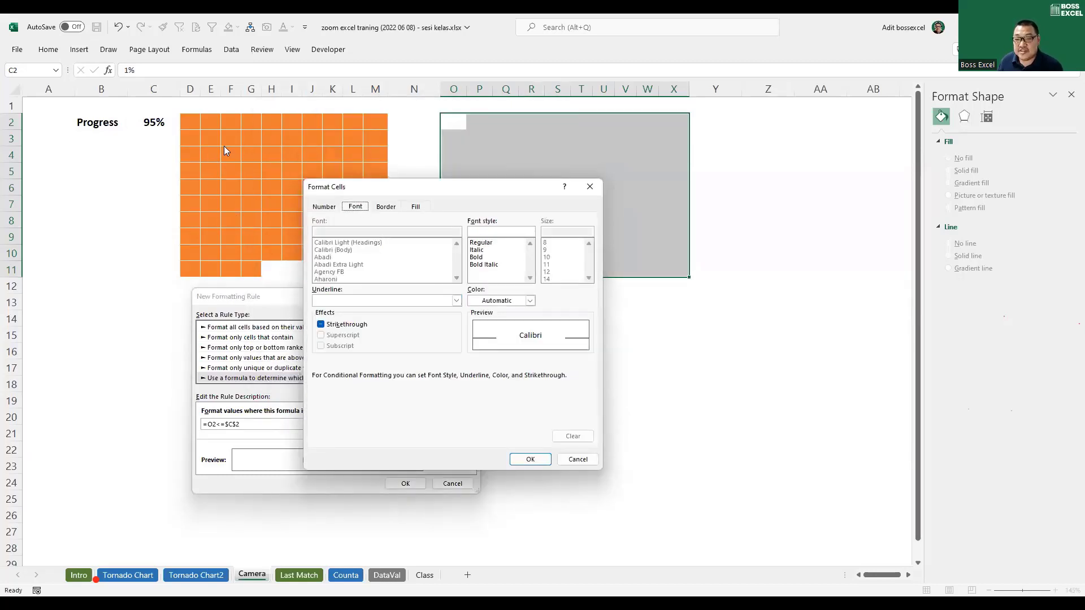
left_click(416, 207)
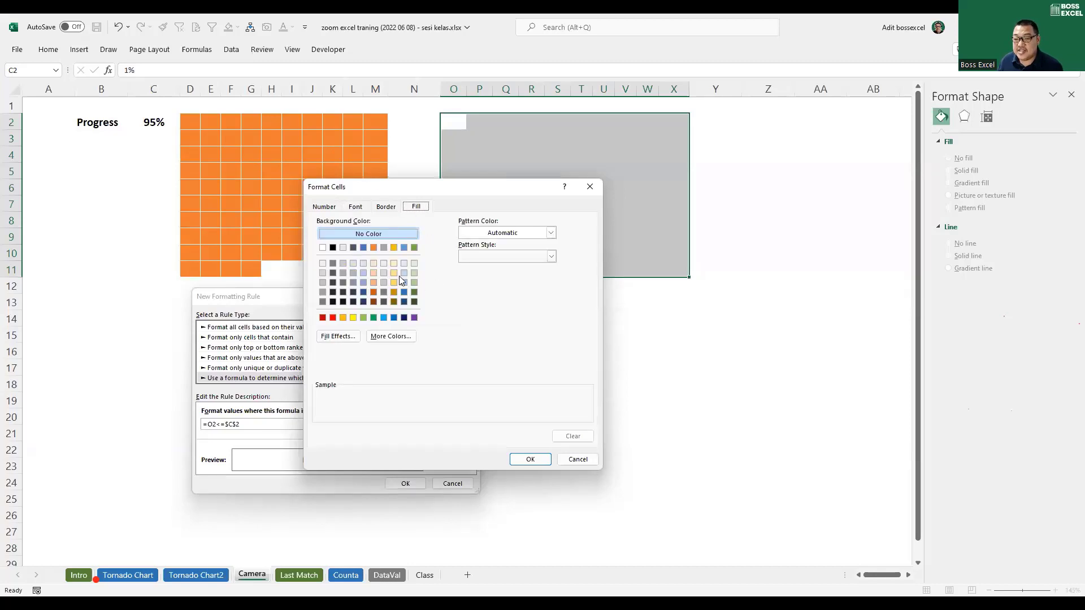
left_click(363, 247)
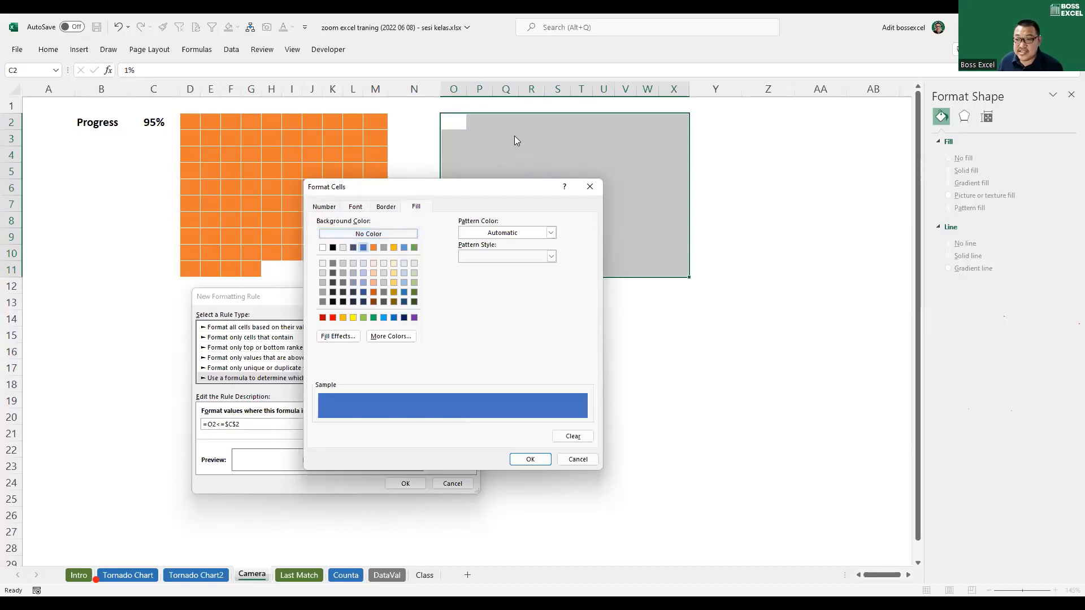
left_click(356, 207)
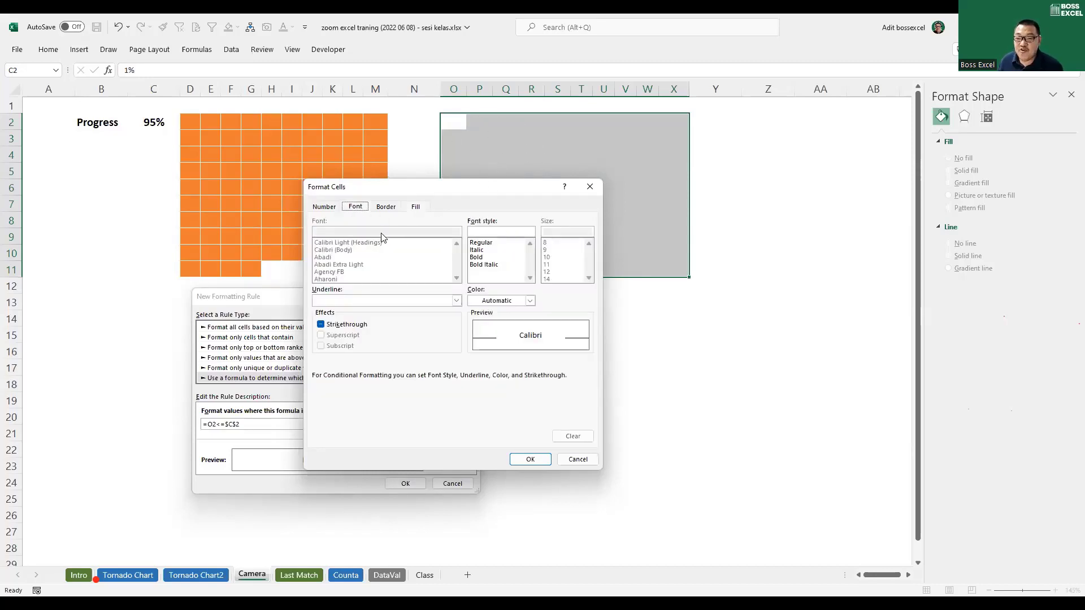
left_click(529, 301)
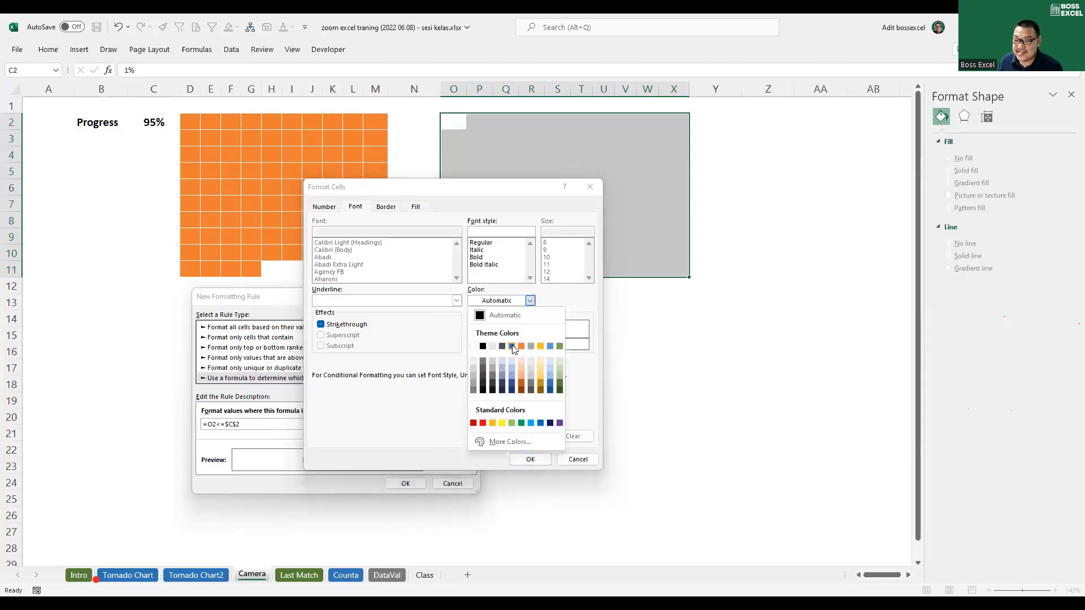
left_click(512, 347)
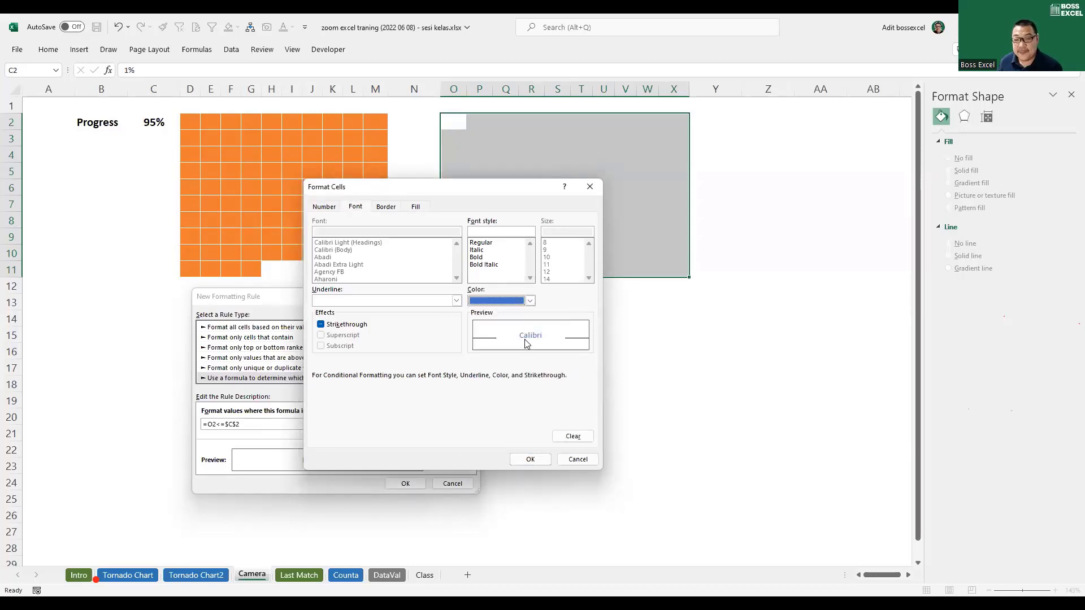
Step: Add a white outline border to the rule's format and apply the rule to O2:X11
left_click(385, 208)
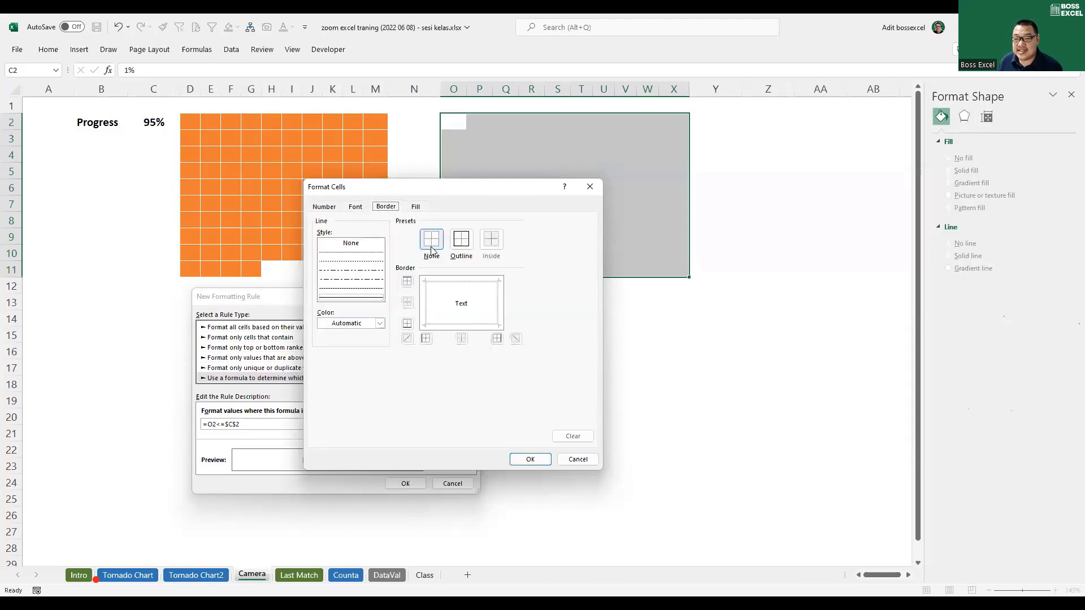
left_click(380, 323)
left_click(325, 371)
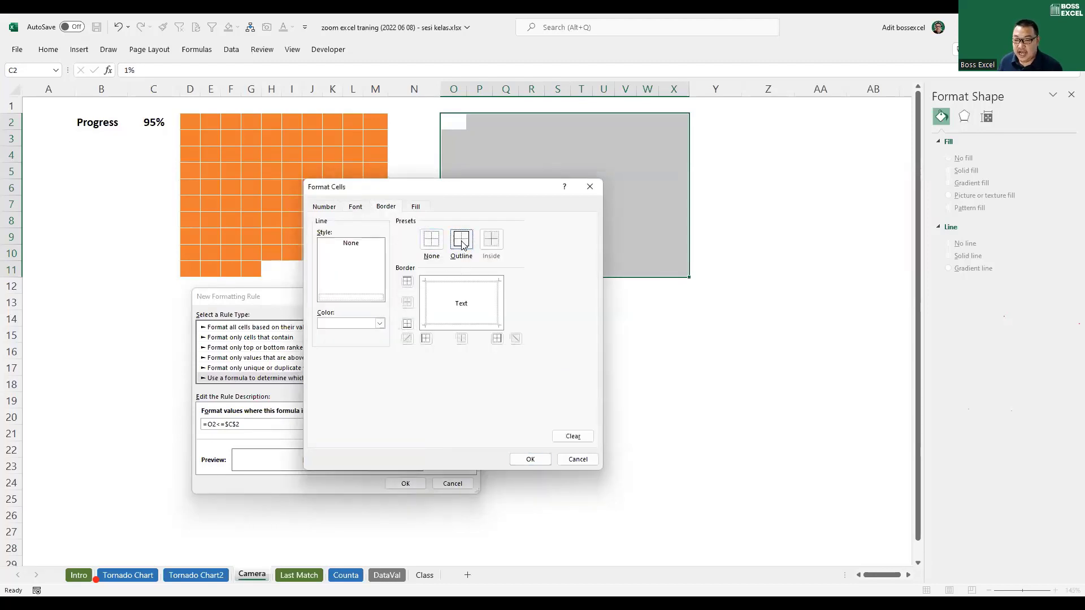
left_click(461, 239)
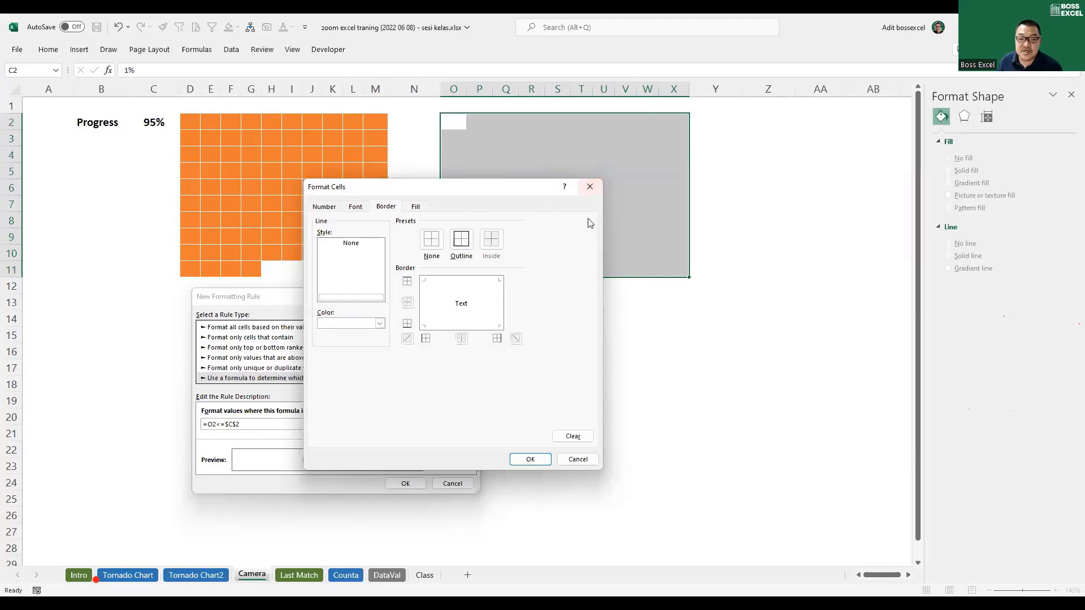
left_click(541, 460)
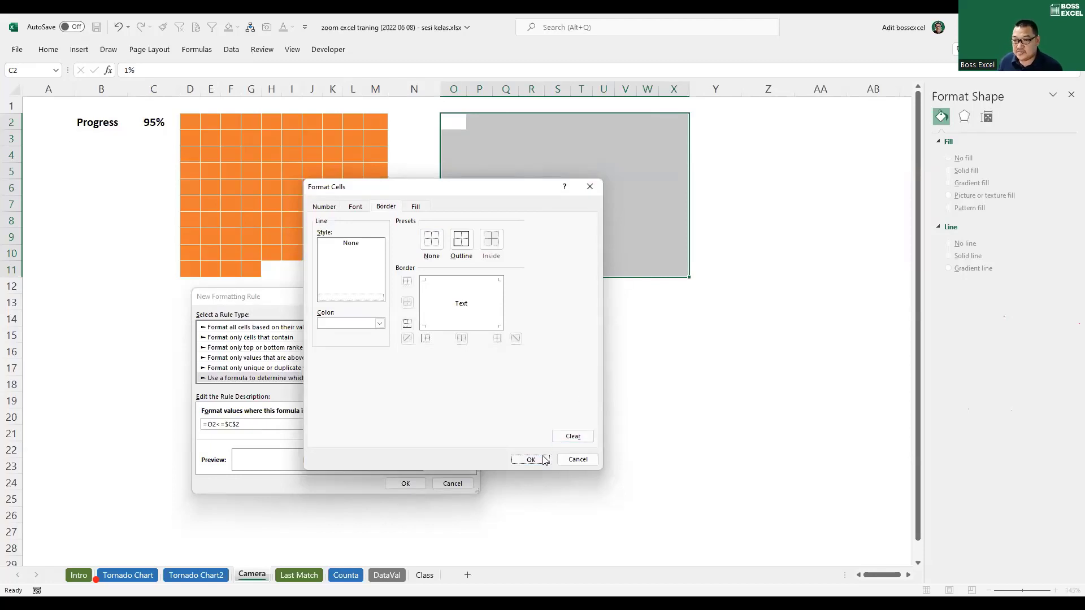
left_click(405, 484)
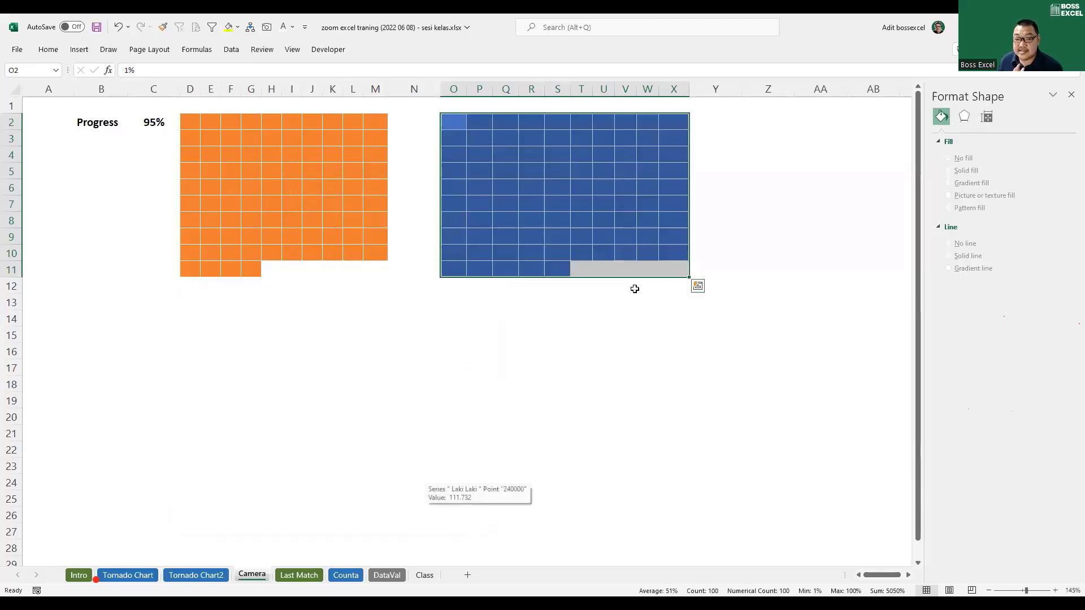
Step: Examine the uncolored cells T11:X11 and the colored cells O11:S11 in the grid's last row
left_click(574, 302)
left_click(582, 271)
left_click_drag(581, 269, 670, 268)
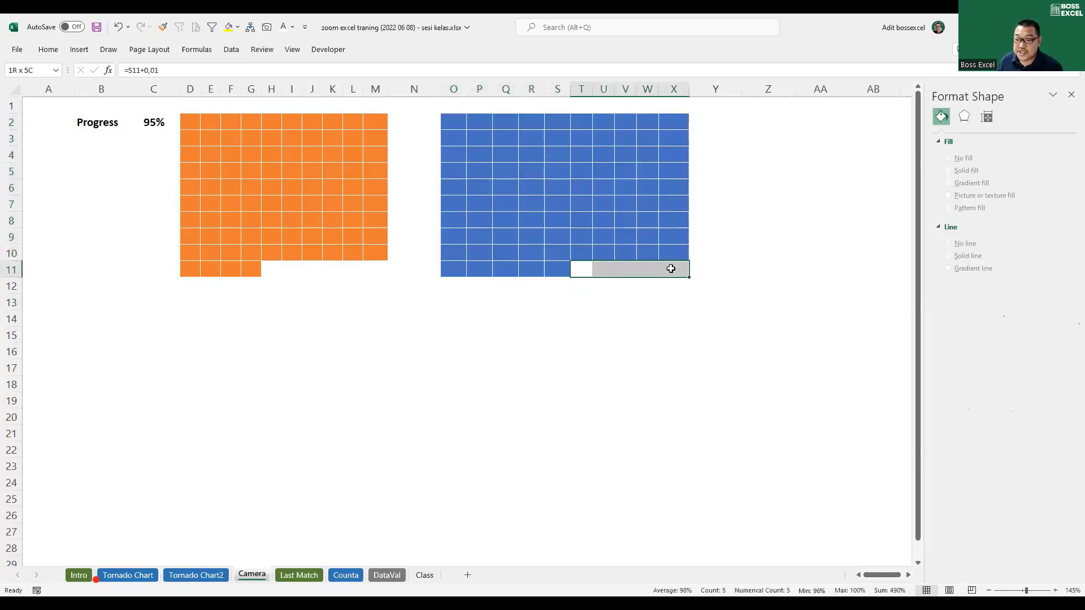
left_click(561, 267)
left_click_drag(561, 268, 460, 270)
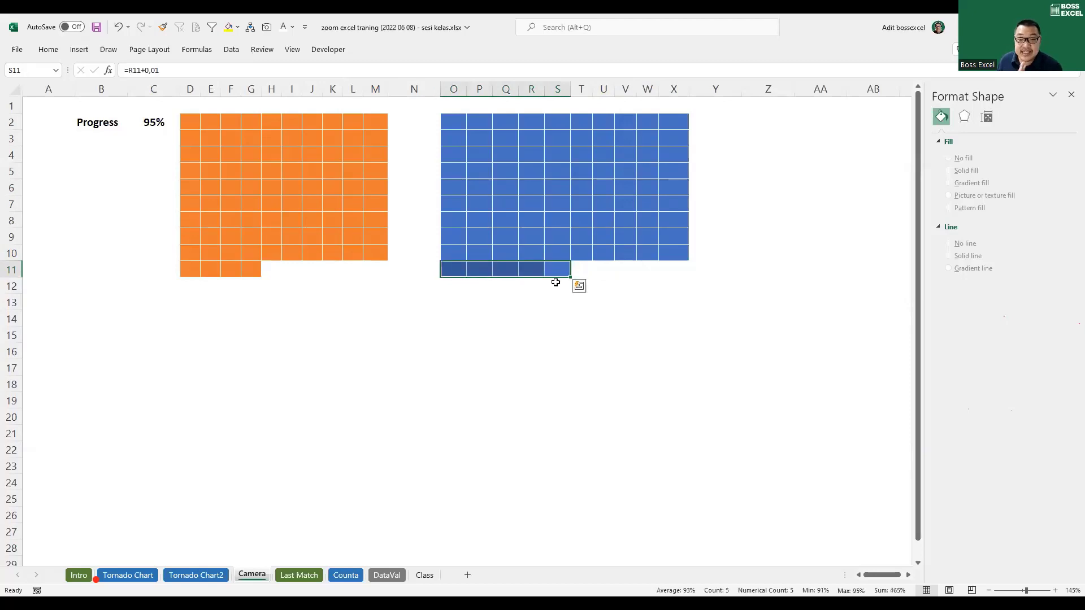
Step: Test the grid's coloring by setting Progress in C2 to 45% and restoring it to 95%
left_click(151, 118)
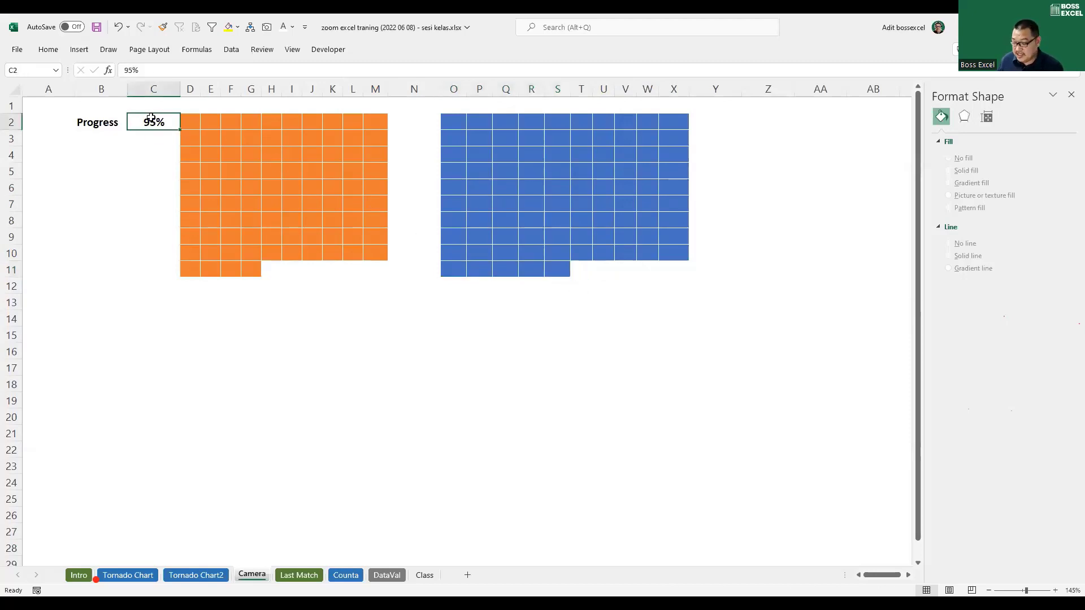
type("45")
key("Return")
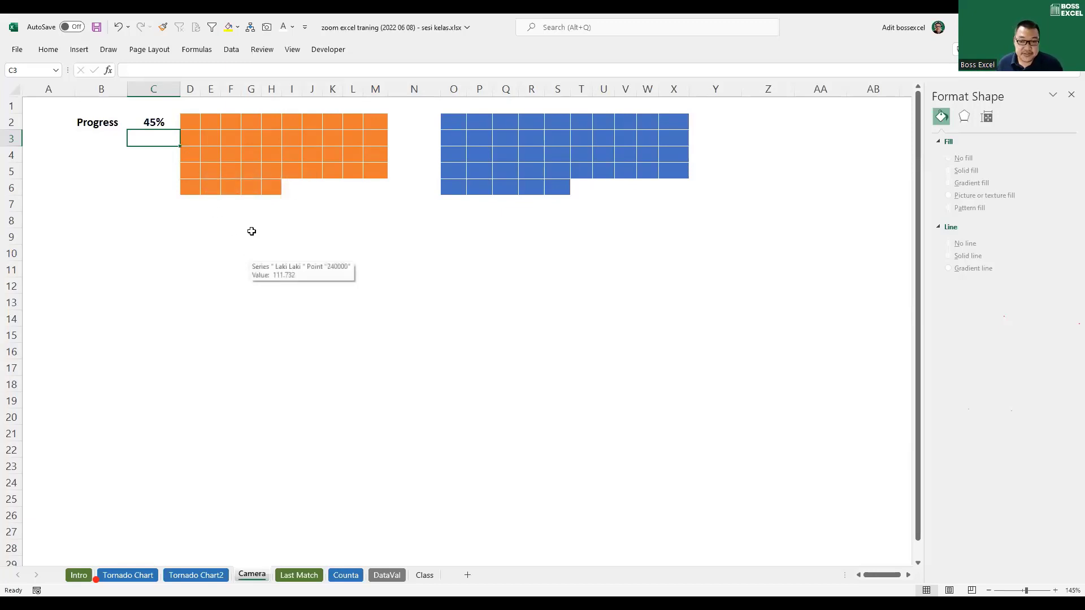
left_click(155, 119)
type("95")
key("Return")
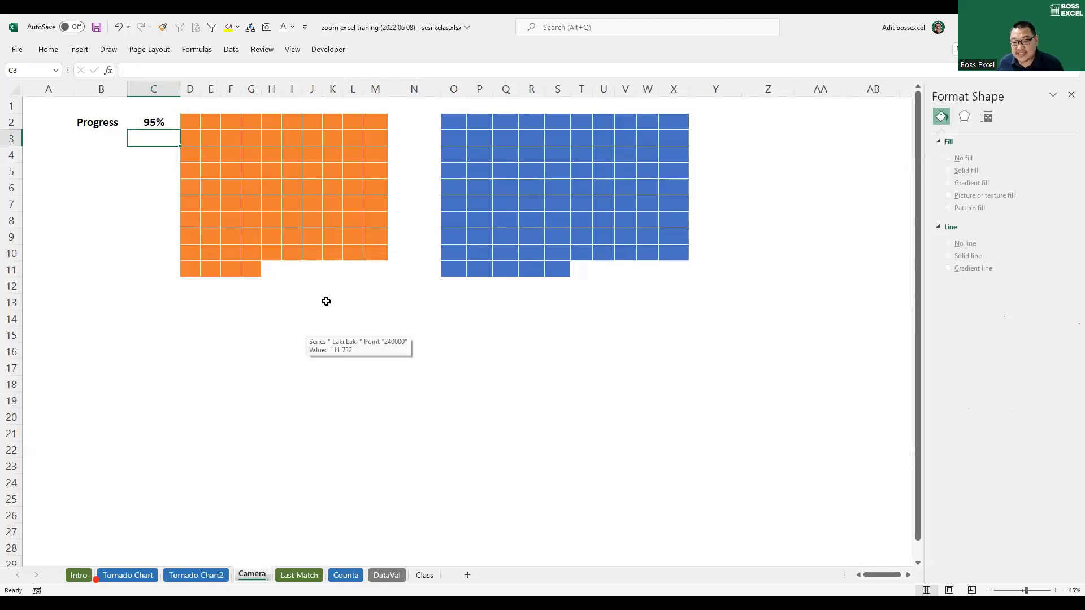
Step: Remove the Camera command from the Quick Access Toolbar
right_click(268, 31)
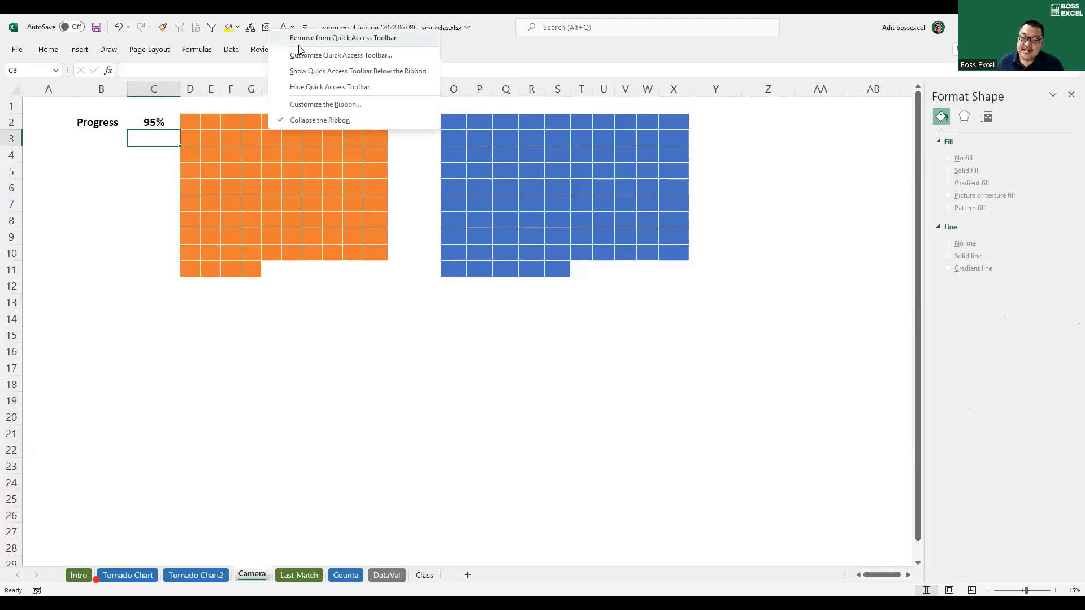
left_click(355, 39)
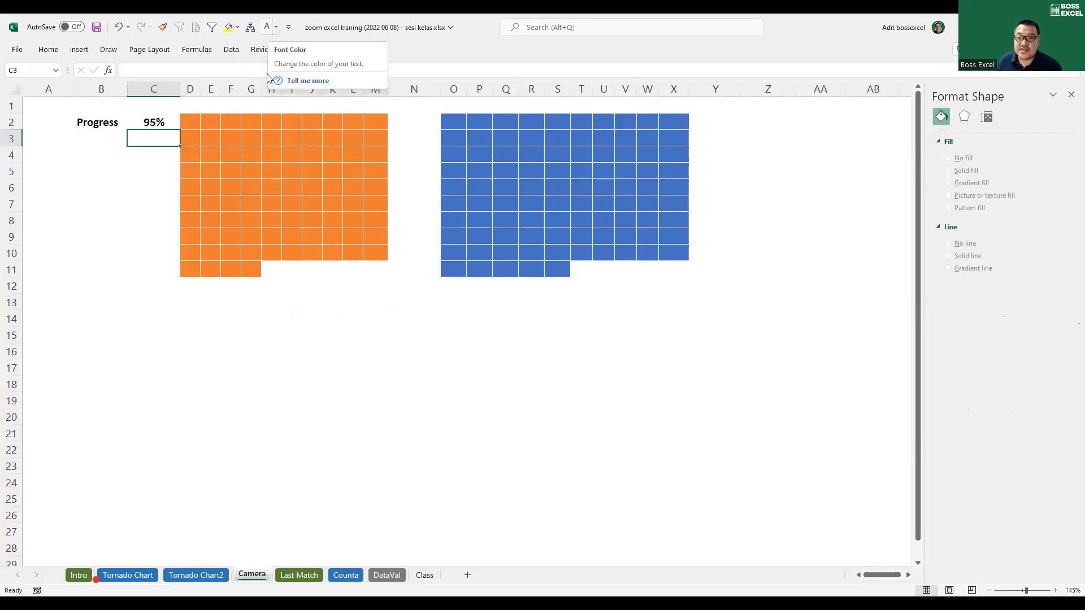
left_click(48, 51)
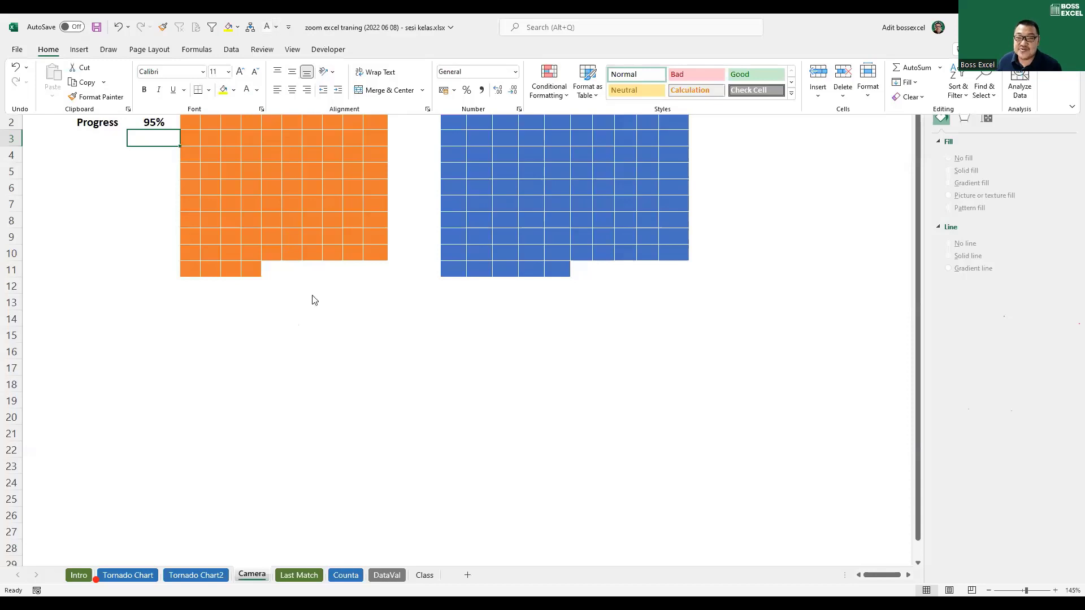
left_click(268, 27)
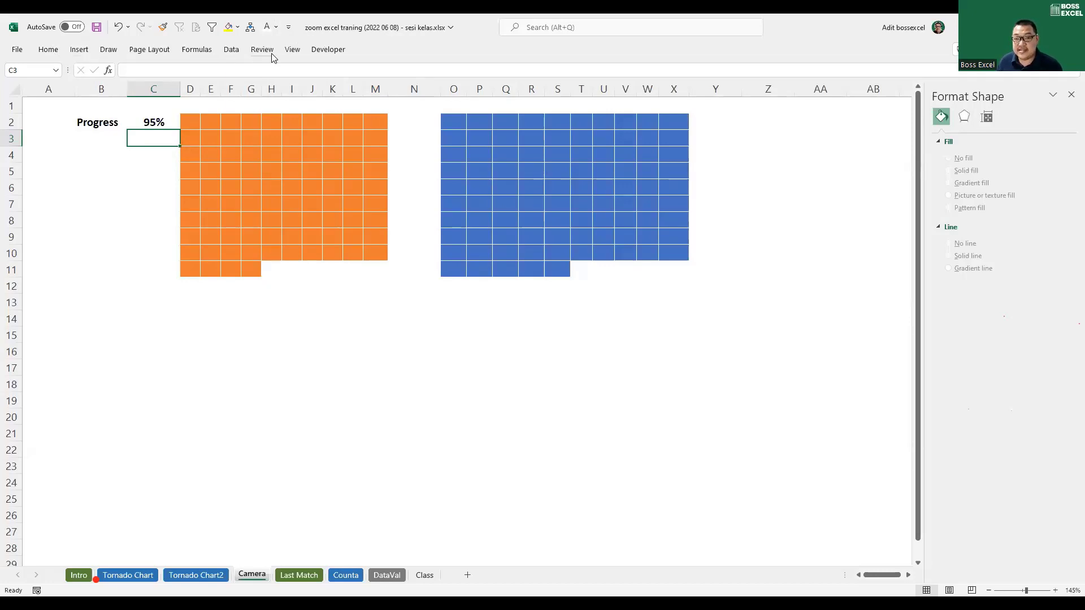
double_click(48, 50)
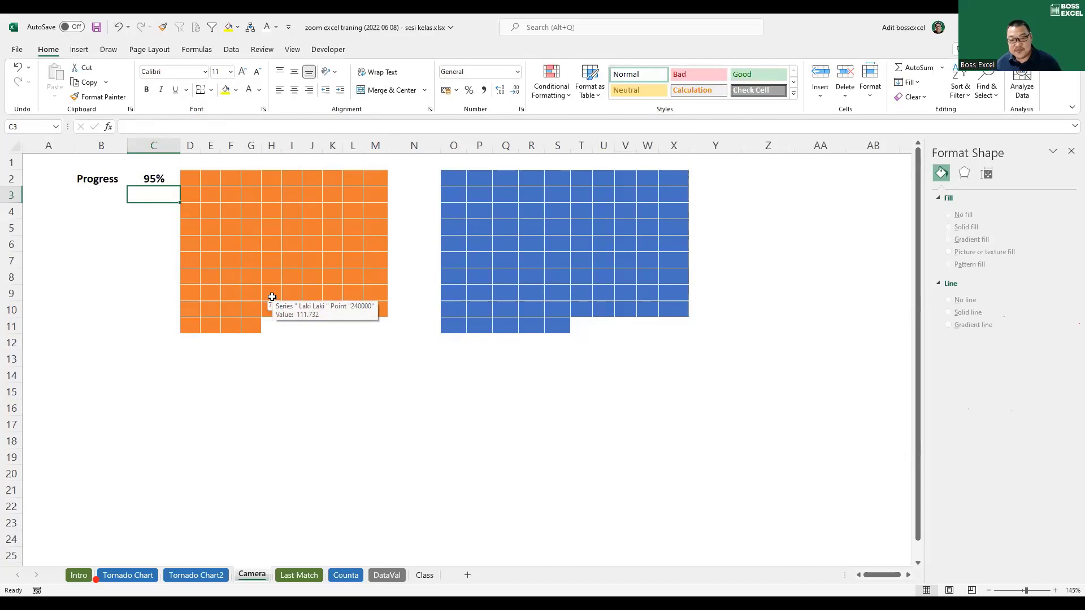
double_click(49, 50)
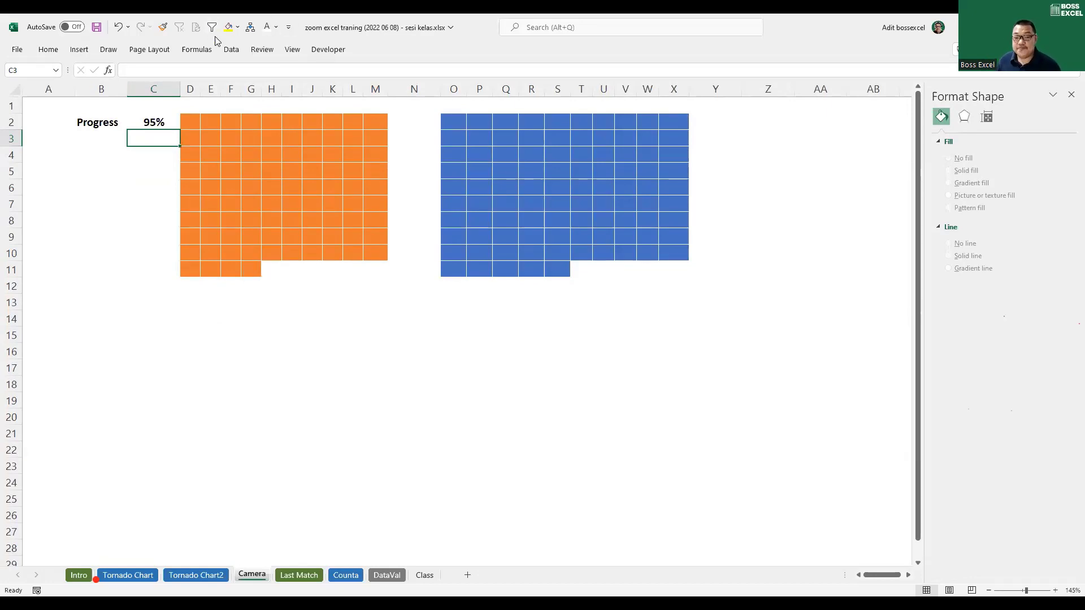
Step: Open the Quick Access Toolbar customization options and list All Commands as the available commands
left_click(288, 30)
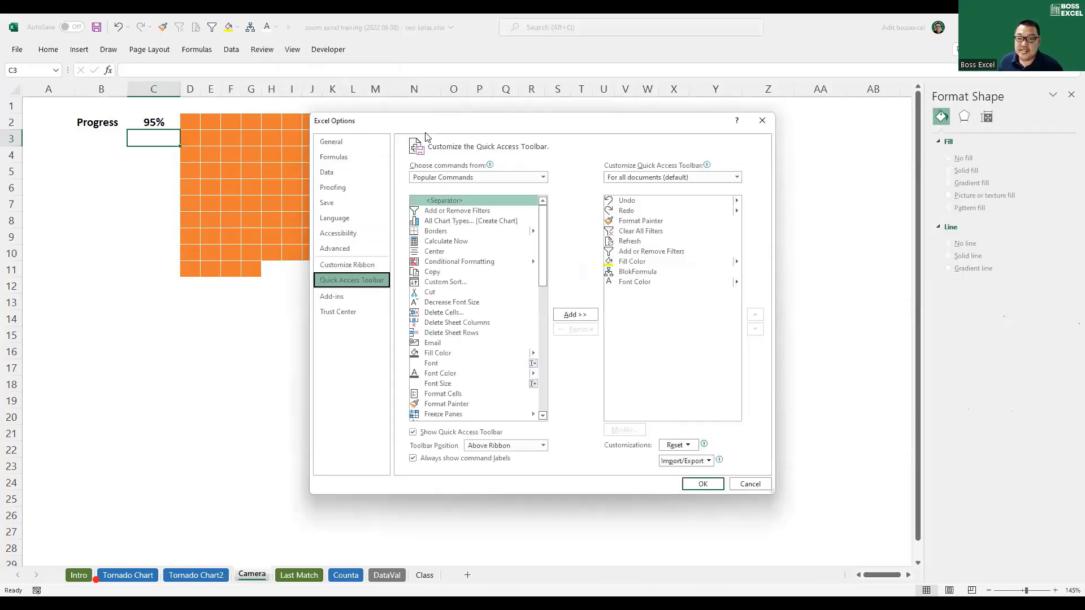
left_click_drag(331, 123, 232, 115)
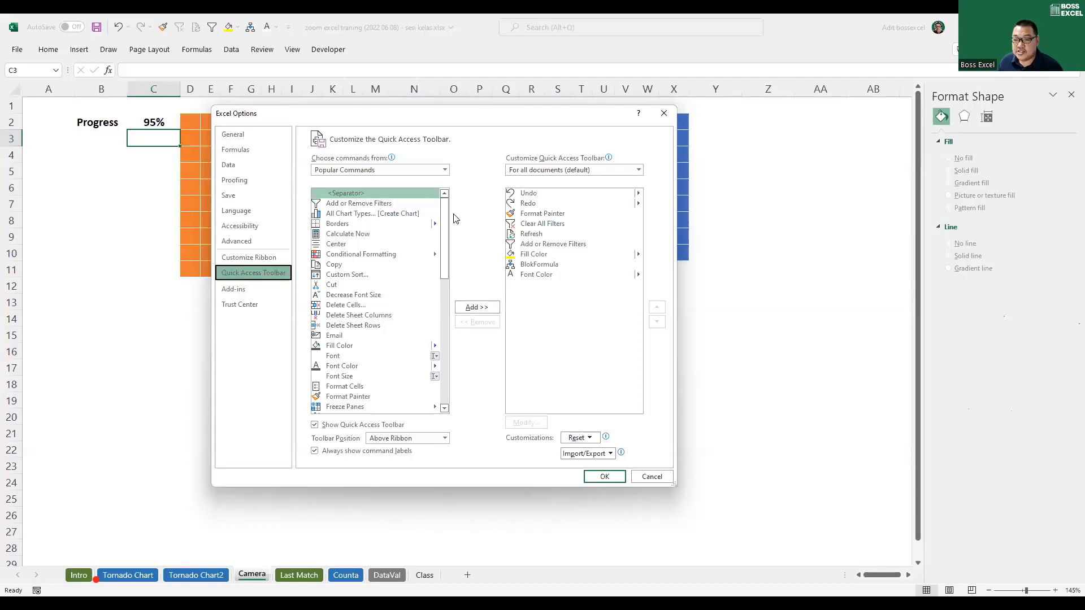
left_click_drag(445, 228, 433, 198)
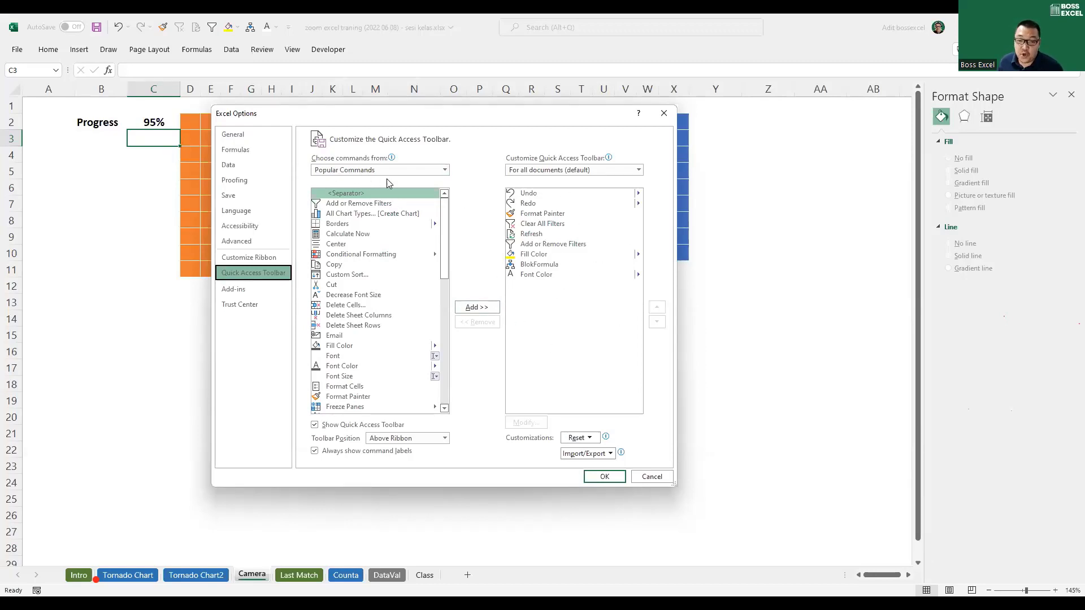
left_click(444, 170)
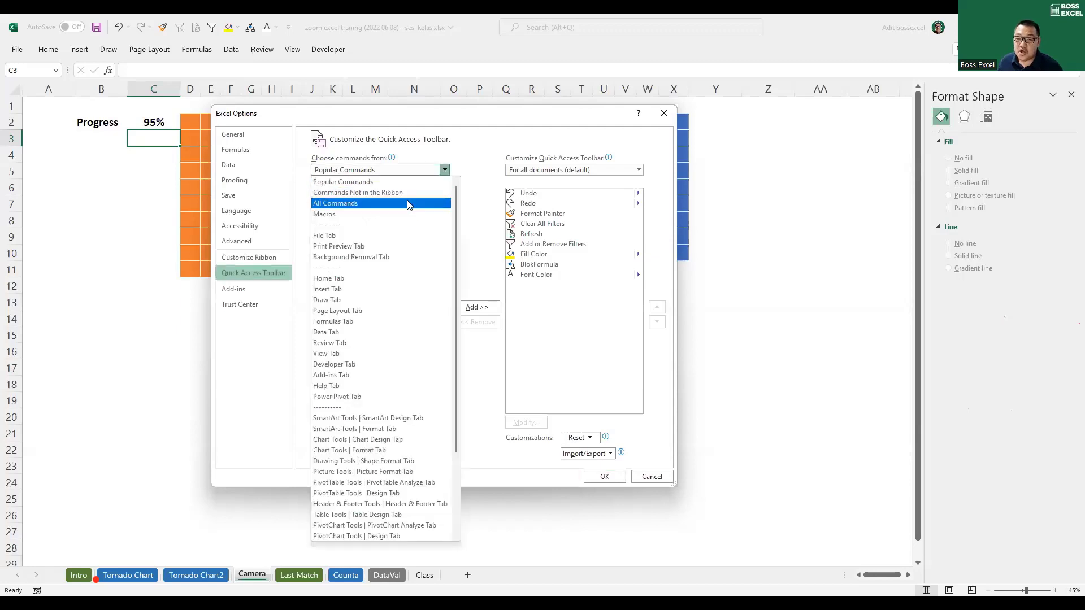
left_click(374, 181)
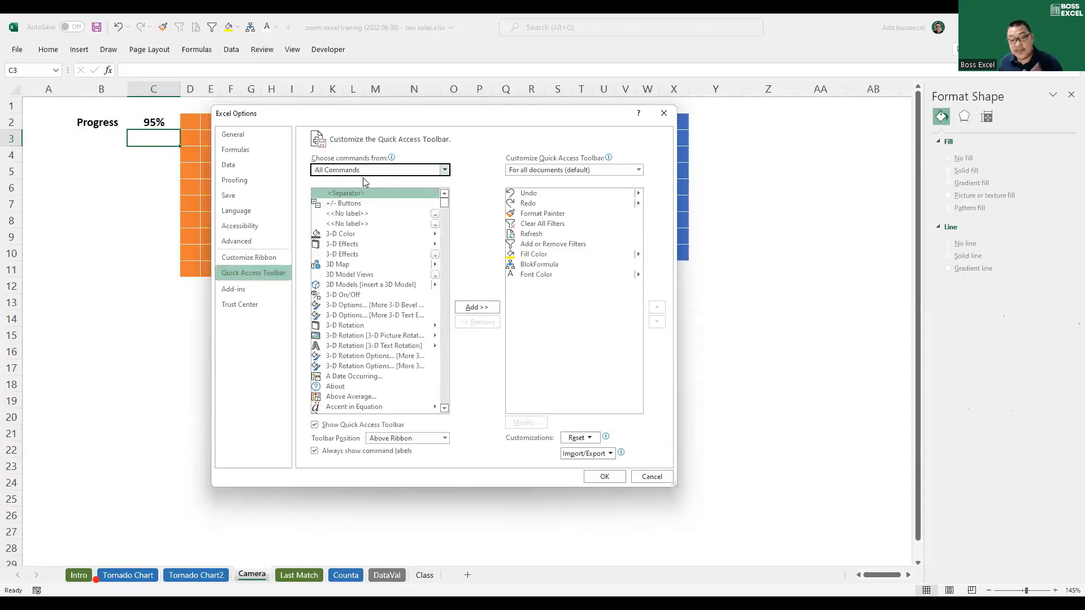
Step: Find the Camera command in the list of all commands and add it to the Quick Access Toolbar
left_click(370, 345)
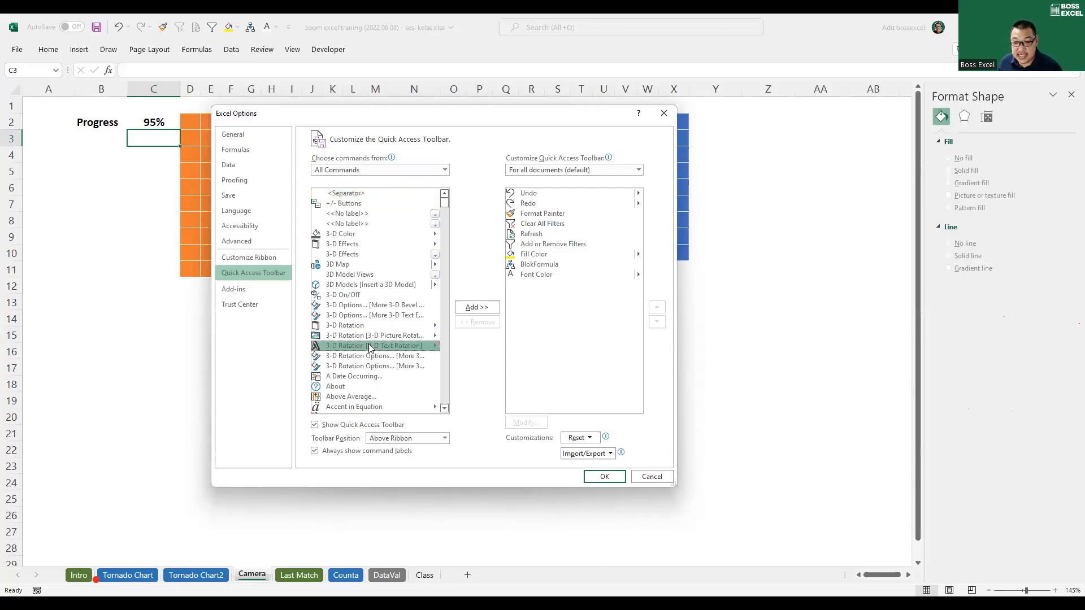
key("c")
scroll(346, 378, "down", 6)
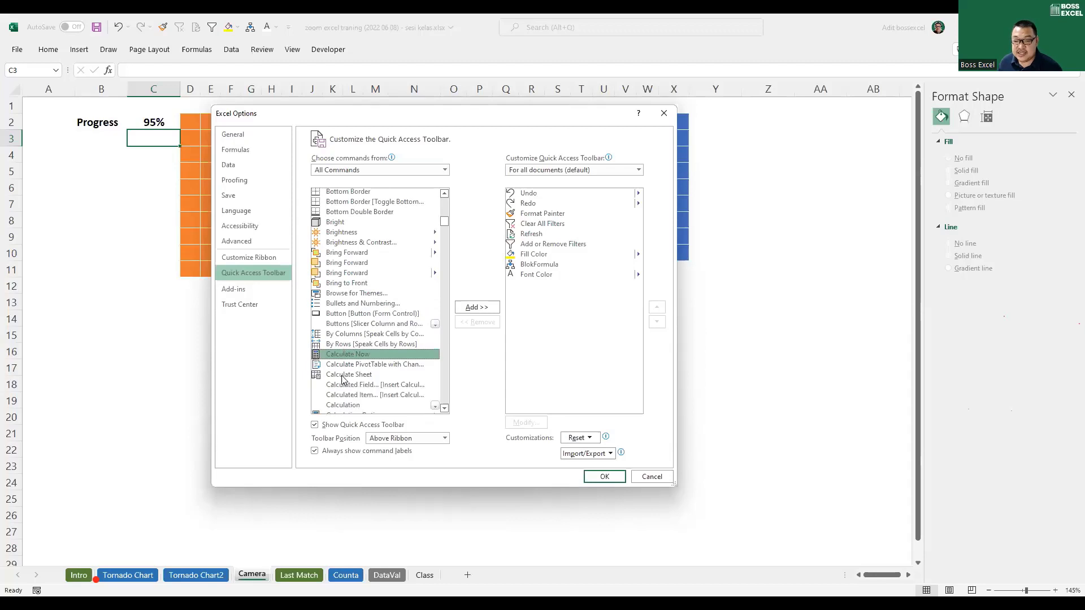
left_click(339, 332)
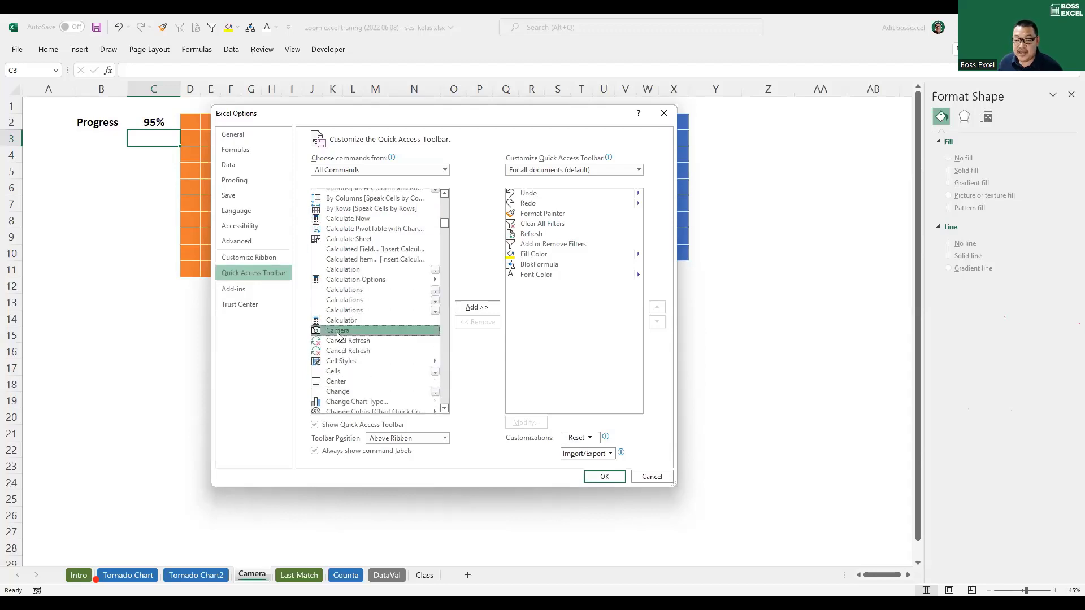
left_click(471, 311)
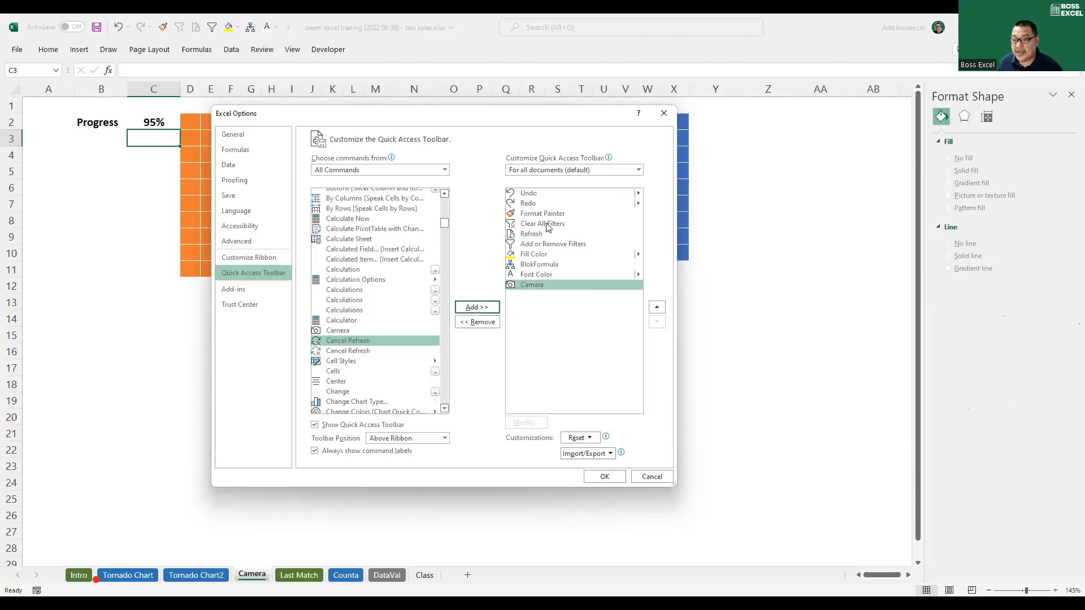
Step: Move Camera to the first position among the Quick Access Toolbar commands and apply the customization
left_click(656, 308)
left_click(656, 307)
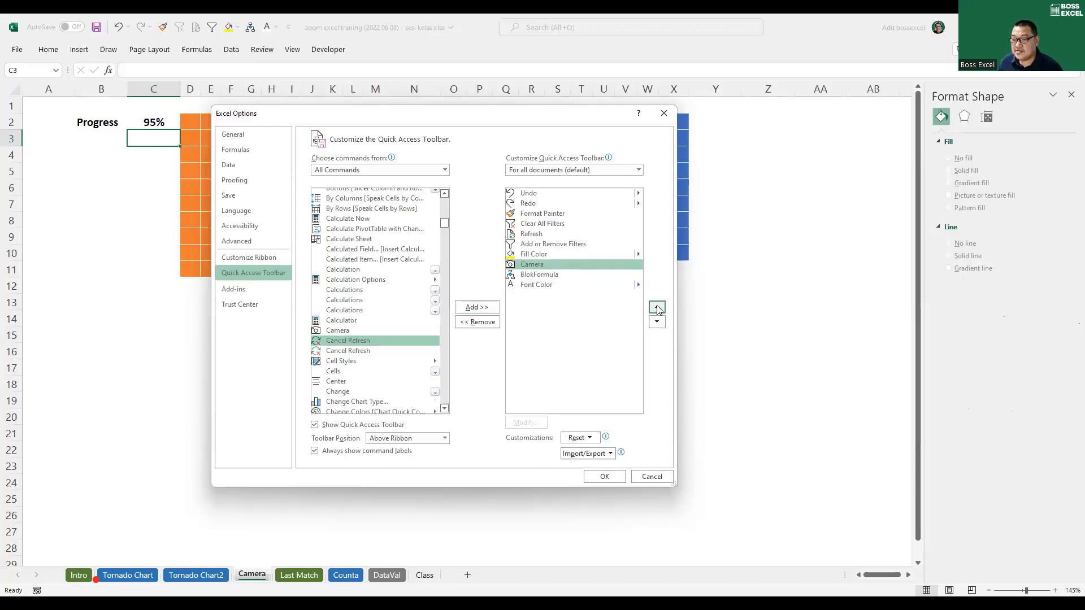
left_click(656, 308)
left_click(656, 308)
left_click(656, 308)
left_click(656, 308)
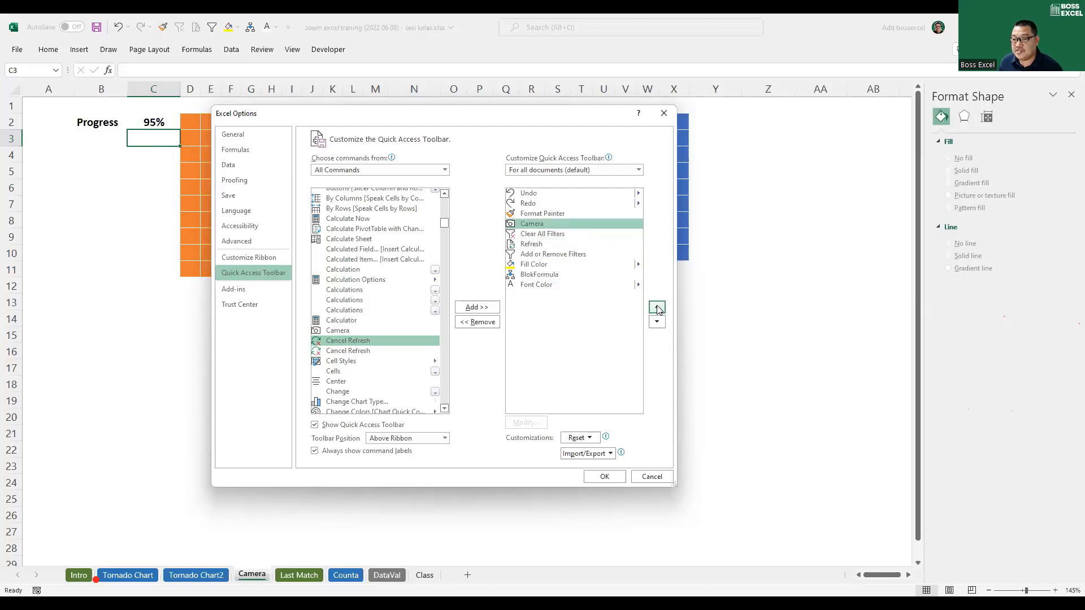
left_click(656, 308)
left_click(656, 308)
left_click(656, 308)
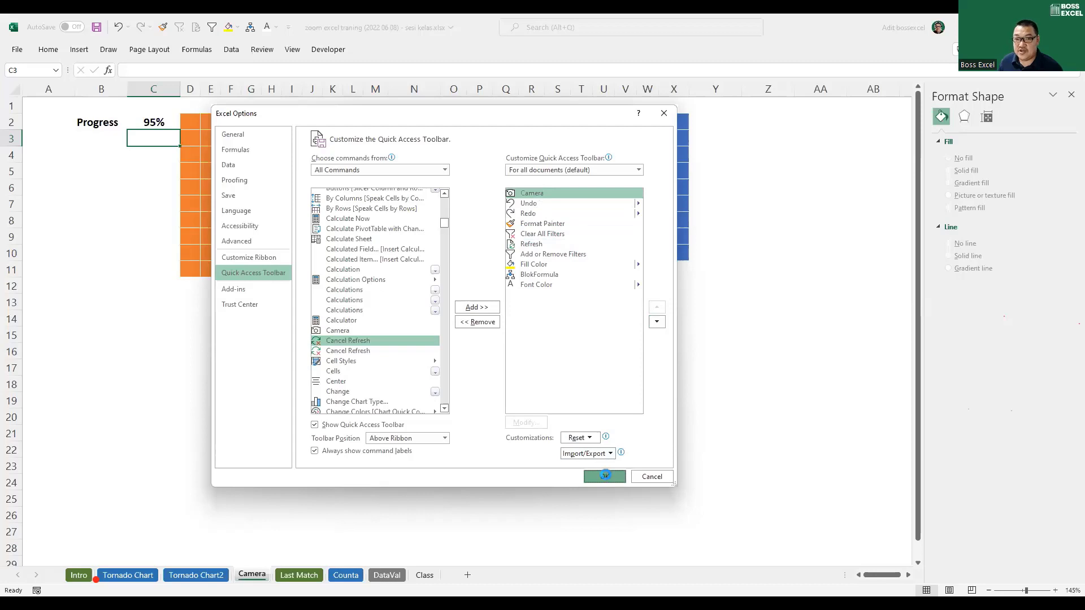
left_click(604, 477)
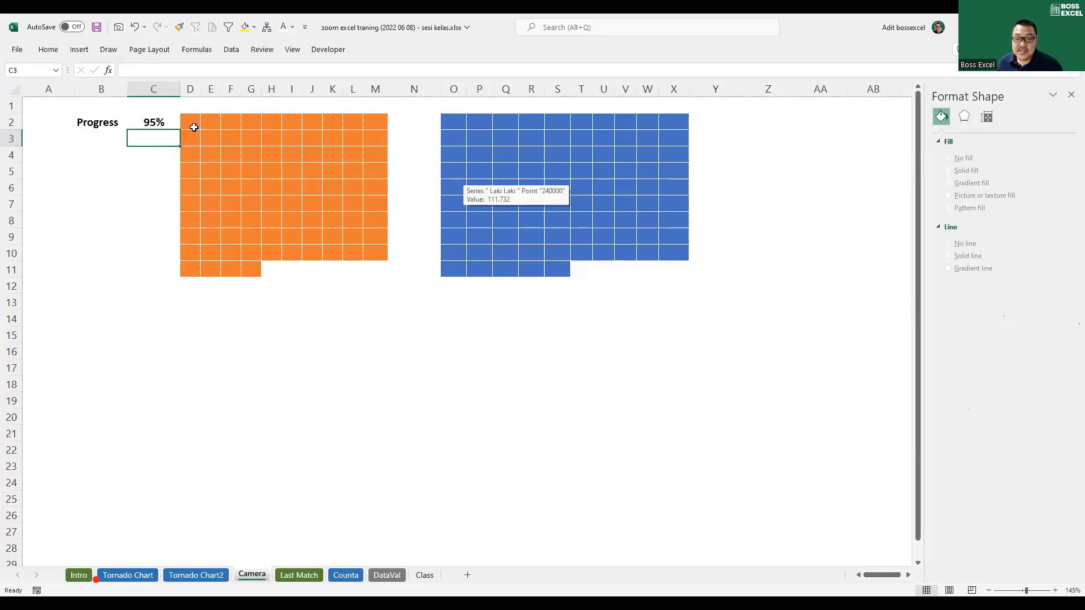
Step: Capture D2:M11 with the Camera tool and place the linked picture below the orange grid, at about D14:M24
left_click_drag(191, 121, 377, 268)
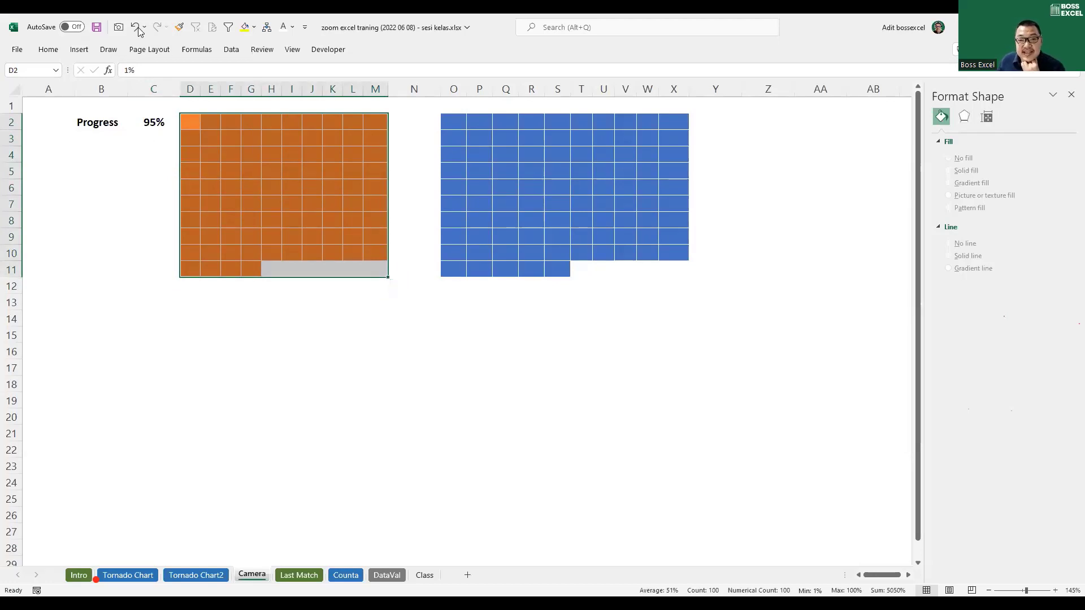
left_click(118, 28)
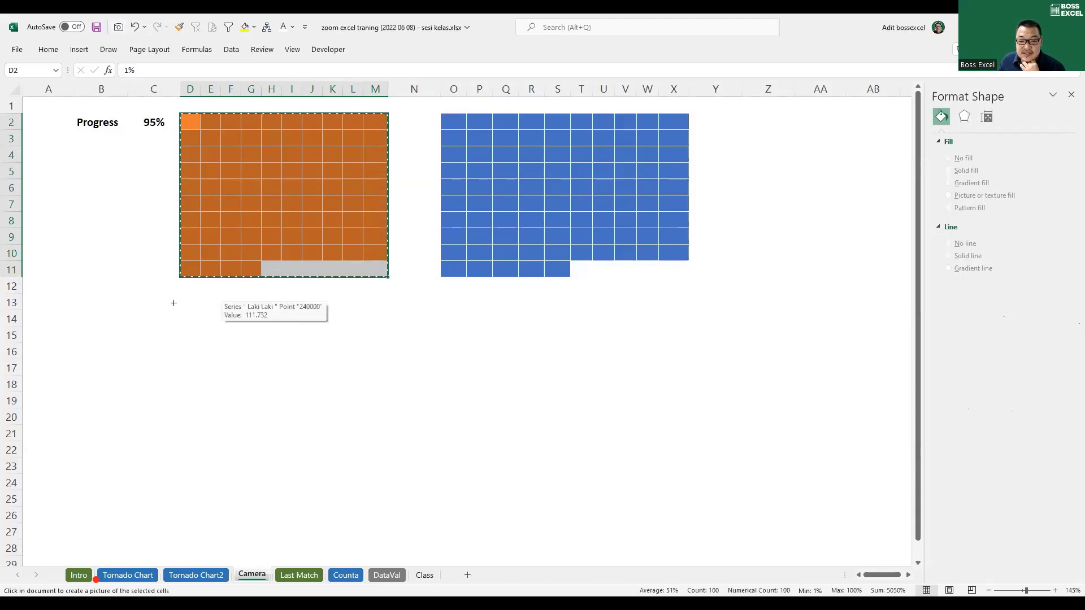
left_click_drag(177, 311, 384, 451)
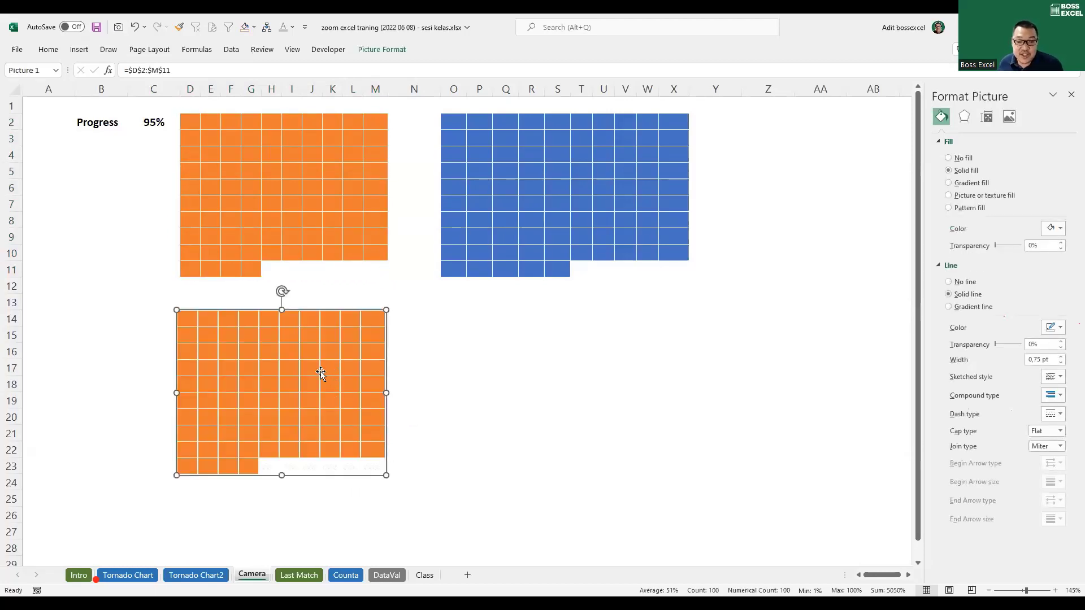
mouse_move(223, 336)
left_mouse_down()
mouse_move(303, 345)
mouse_move(248, 331)
mouse_move(296, 337)
mouse_move(247, 376)
mouse_move(259, 329)
mouse_move(220, 341)
mouse_move(233, 351)
left_mouse_up()
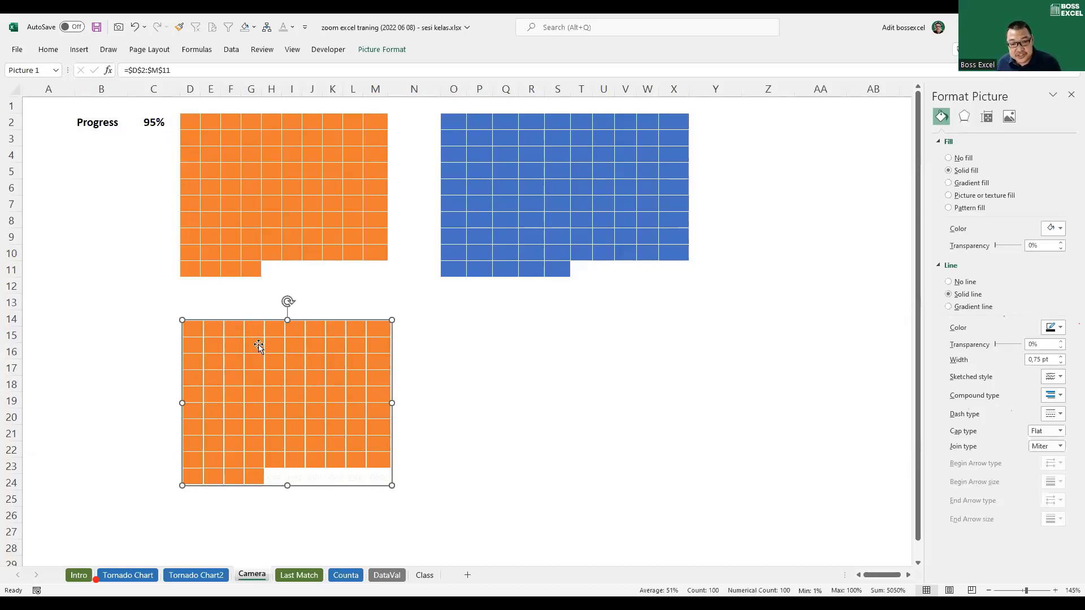
Step: Set Progress in C2 to 75% to test the linked picture
left_click(157, 119)
type("75")
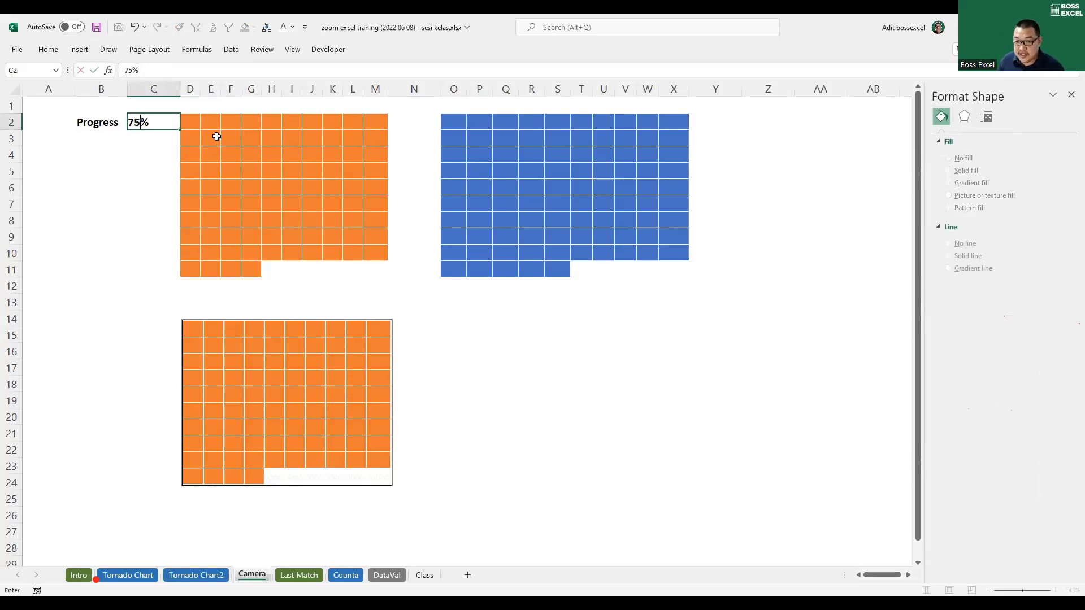
key("Return")
Step: Give the linked picture a white rounded bevel style with a reflection and move it to about F12:N22
left_click(322, 378)
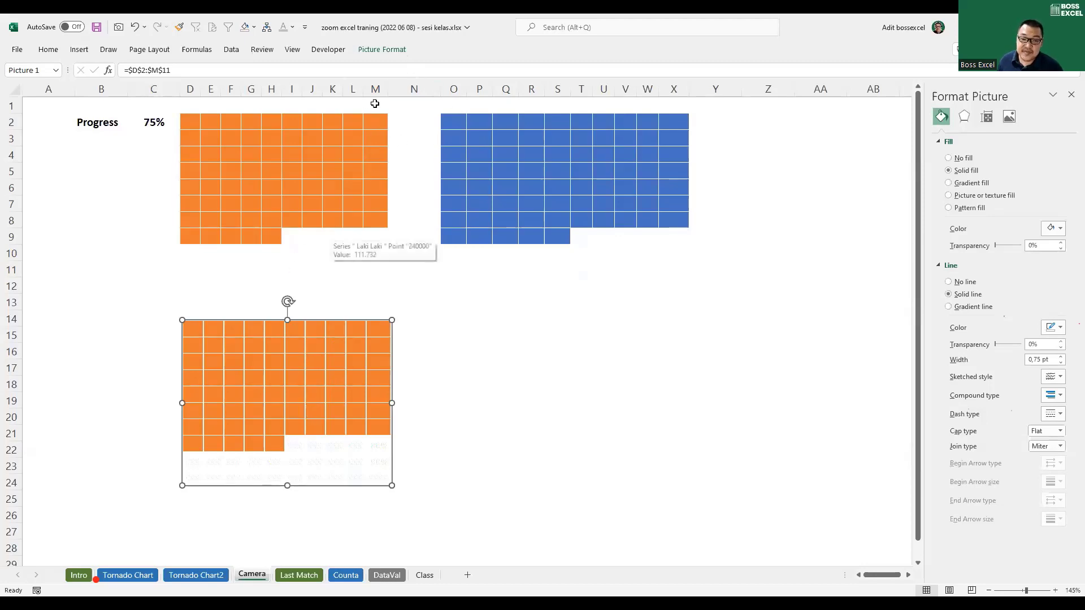
left_click(376, 51)
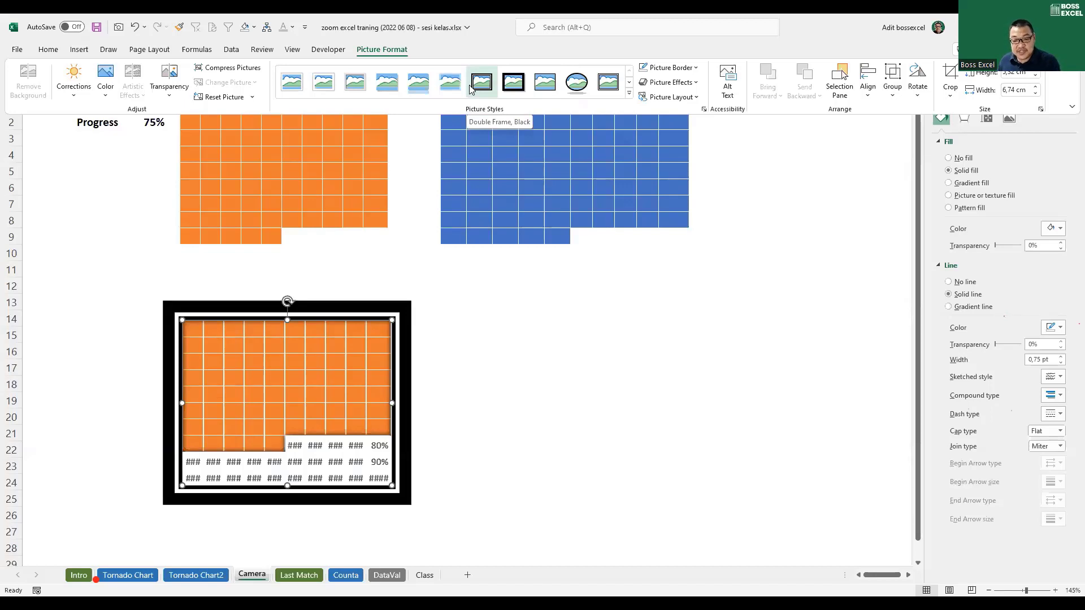
left_click(629, 95)
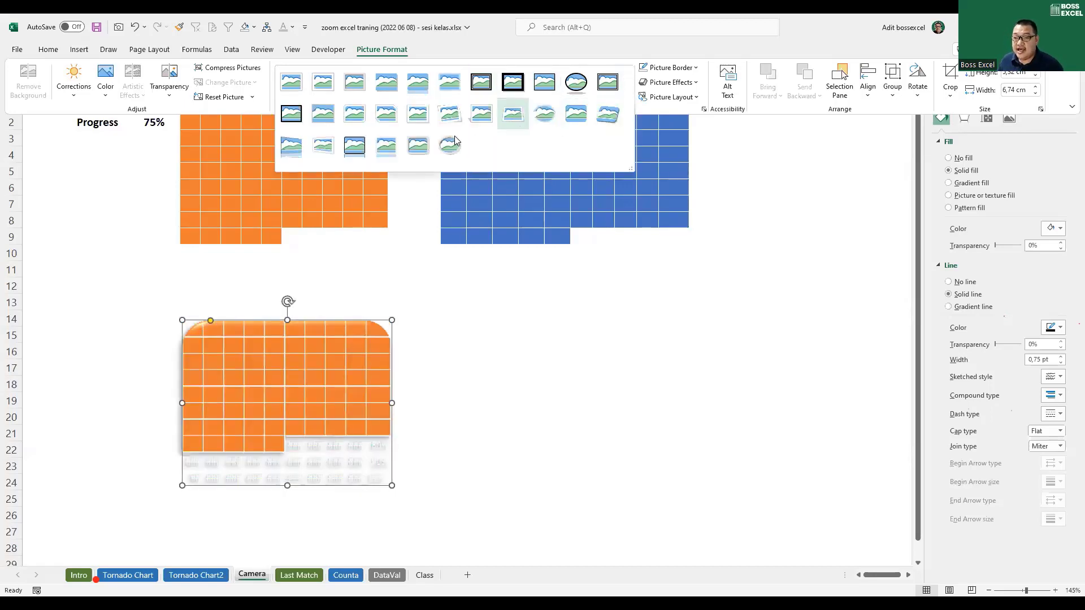
left_click(374, 146)
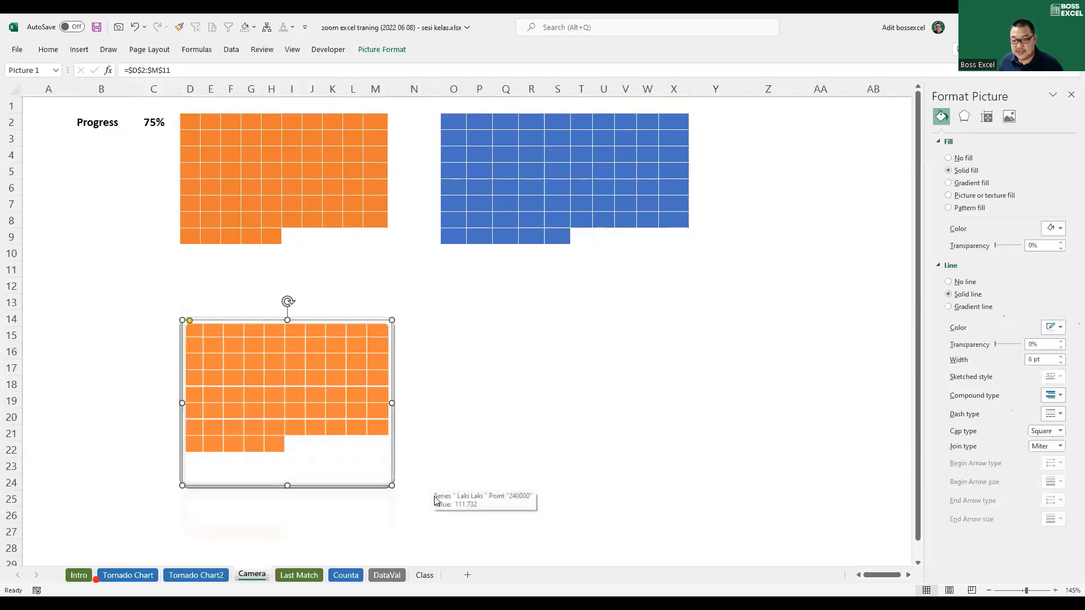
left_click(390, 514)
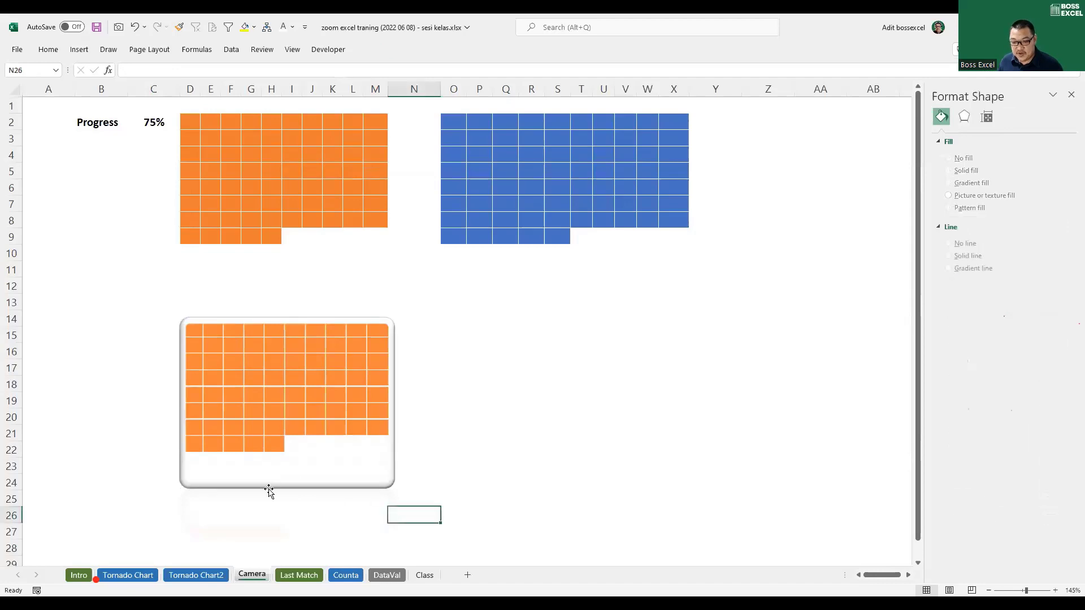
left_click_drag(363, 459, 409, 428)
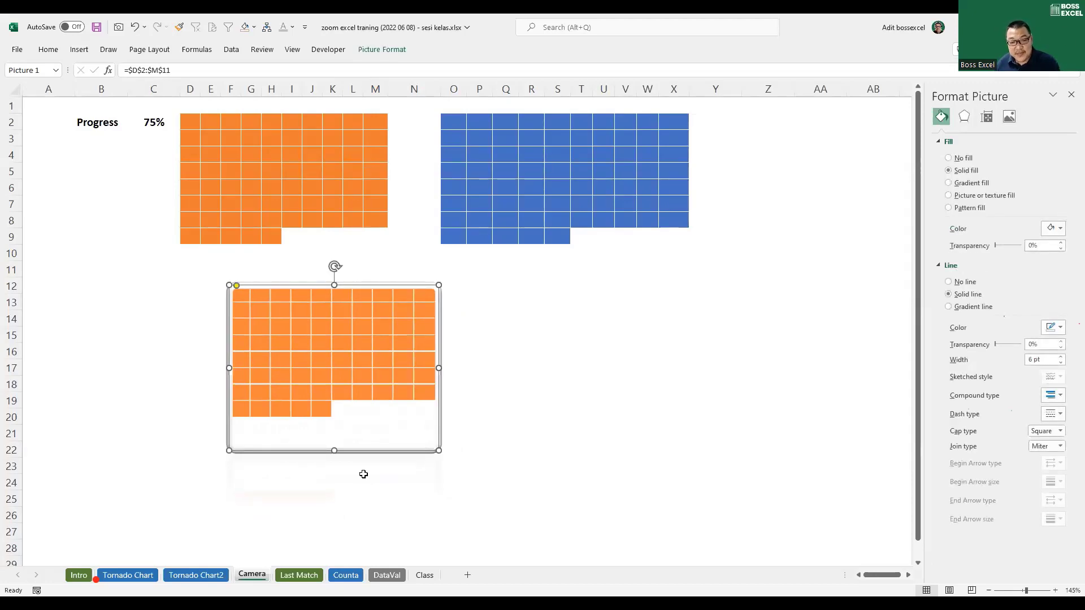
Step: Set Progress in C2 to 70% and move the linked picture to about D14:M24, clear of its source range
left_click(144, 125)
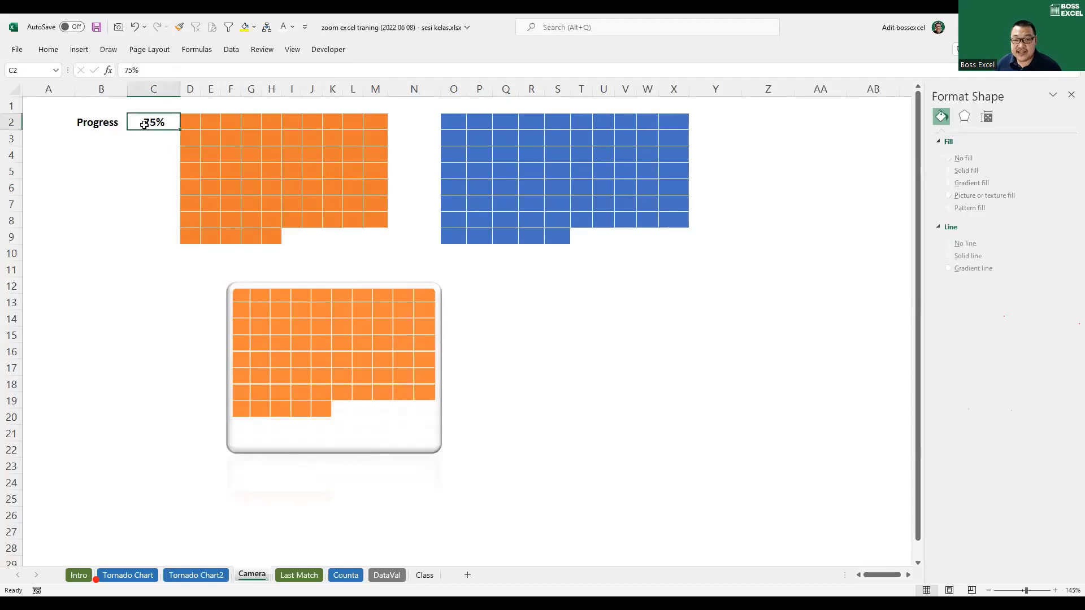
type("7")
type("0")
key("Return")
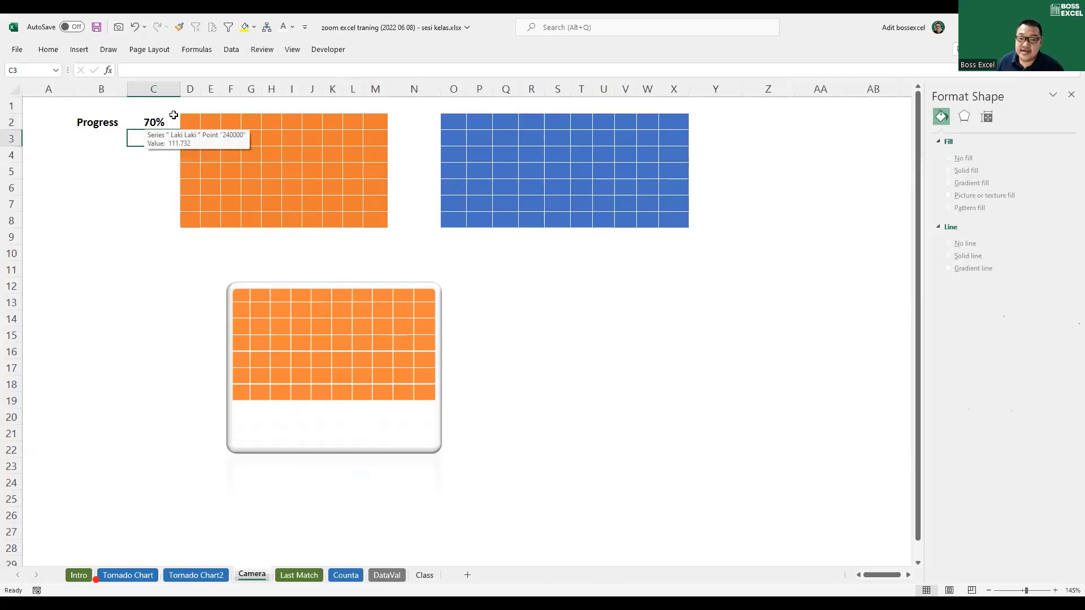
left_click_drag(189, 120, 378, 265)
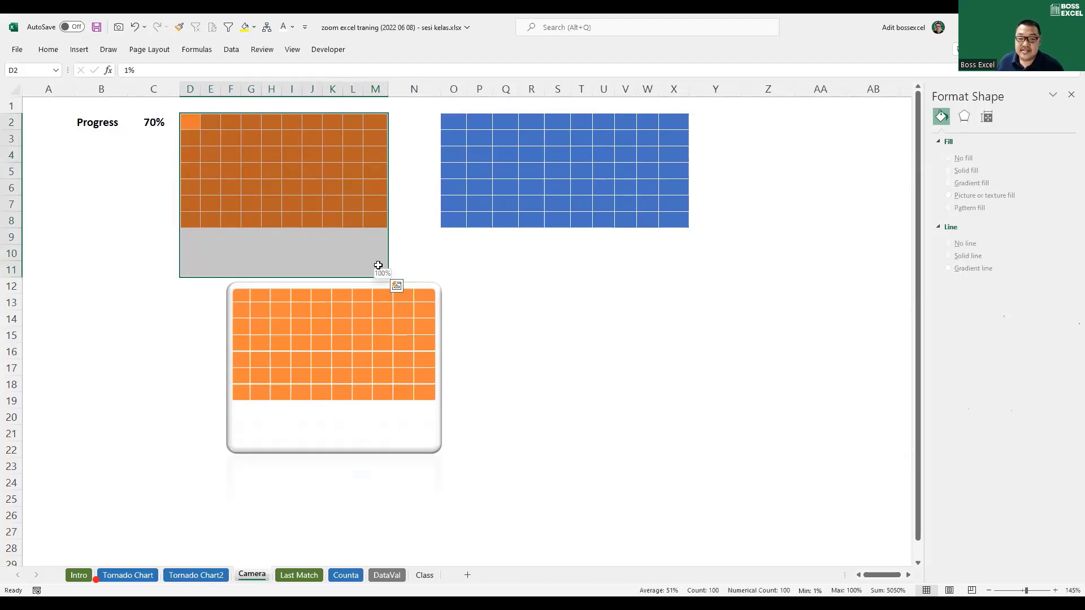
left_click_drag(418, 285, 378, 310)
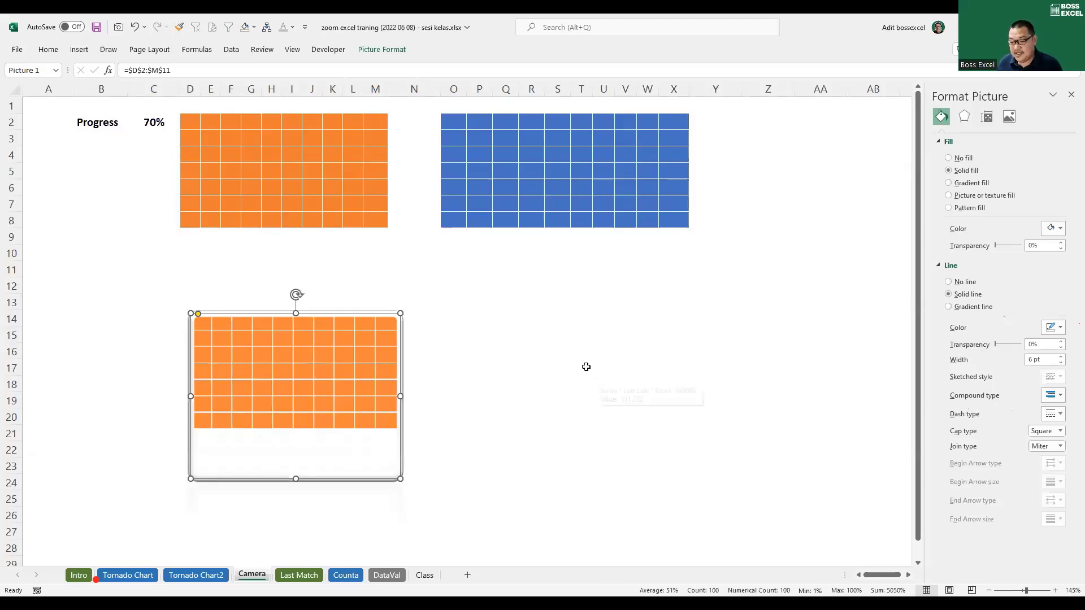
Step: Open the Last Match sheet and clear the Karyawan lookup value in G2
left_click(318, 576)
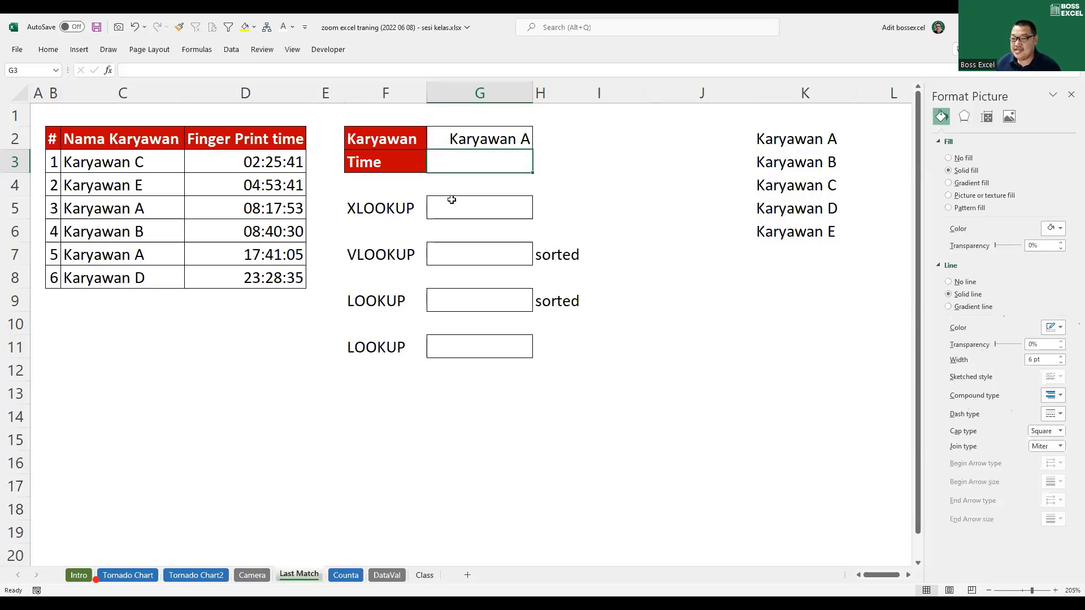
left_click(459, 139)
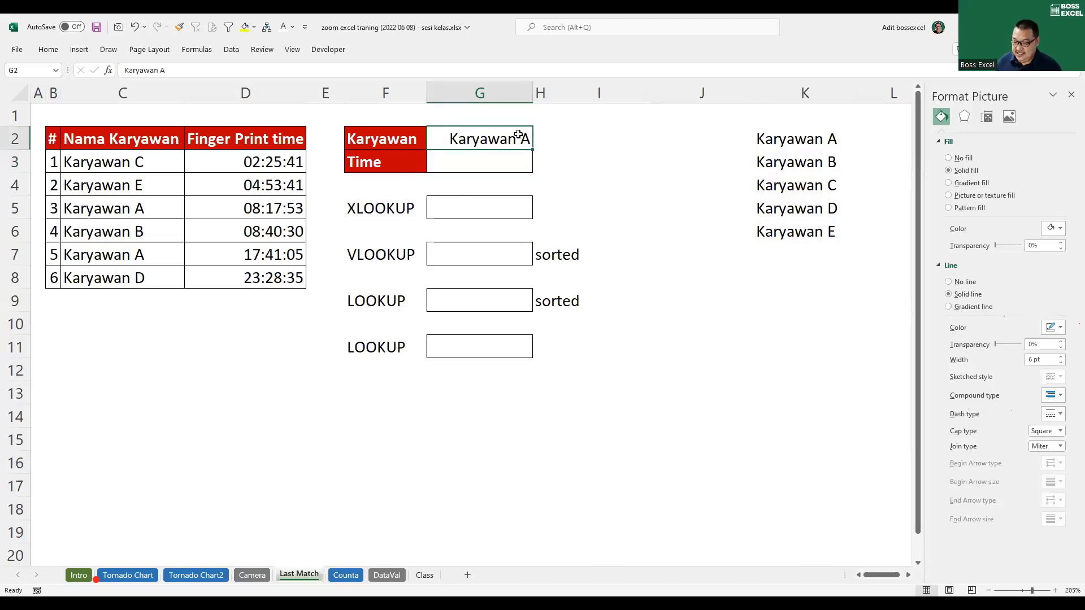
key("Delete")
Step: Examine the Nama Karyawan and Finger Print time columns of the attendance table
key("Left")
key("Left")
key("Left")
key("Left")
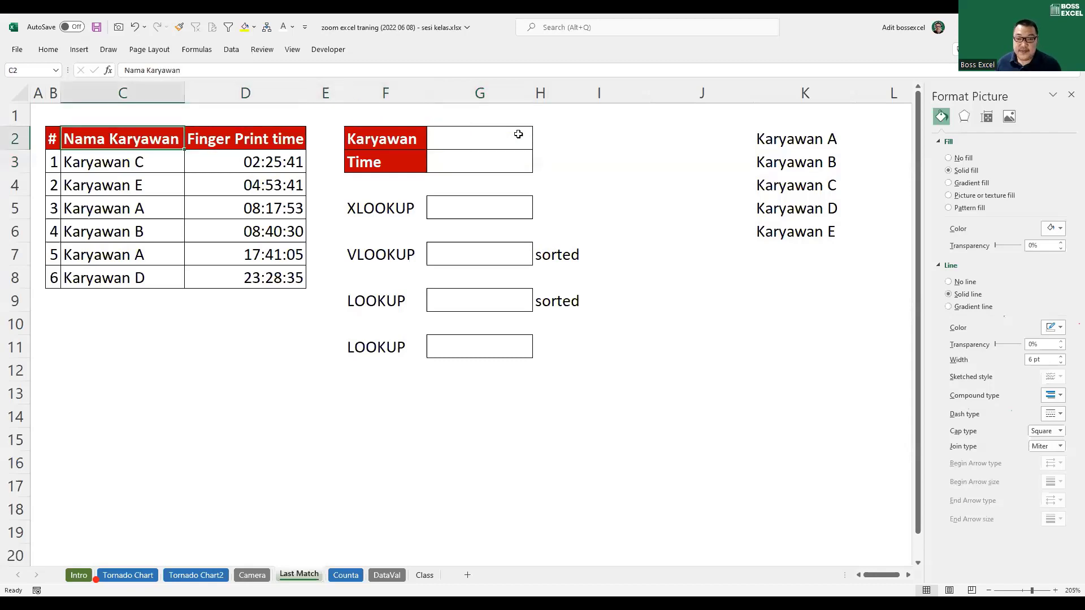
key("Down")
key("shift+Down")
key("shift+Down")
key("Right")
key("shift+Down")
key("shift+Down")
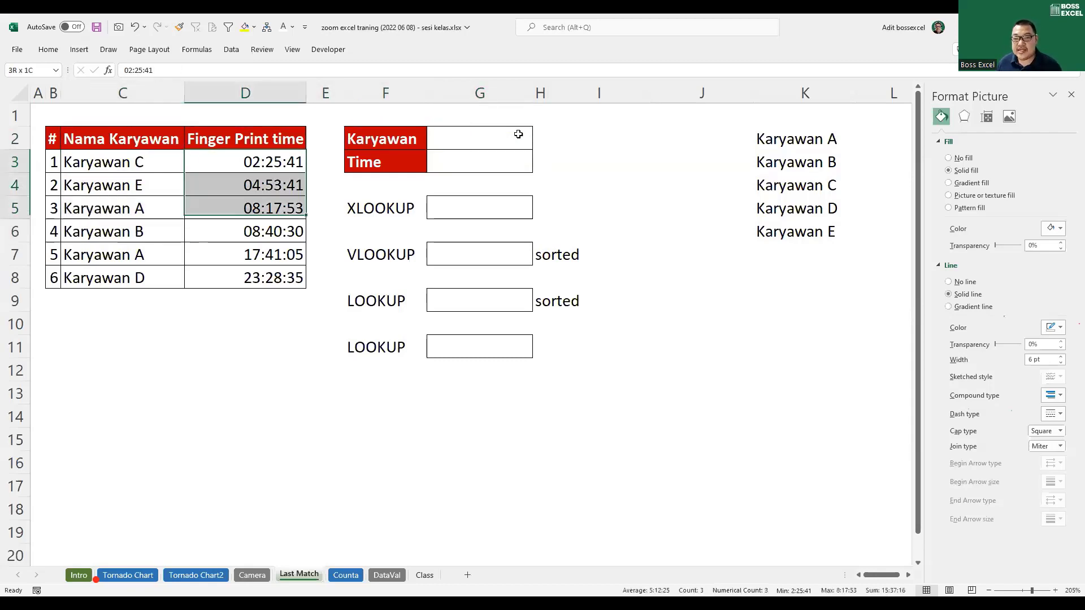
key("shift+Down")
key("shift+Down")
key("shift+Down")
key("shift+Down")
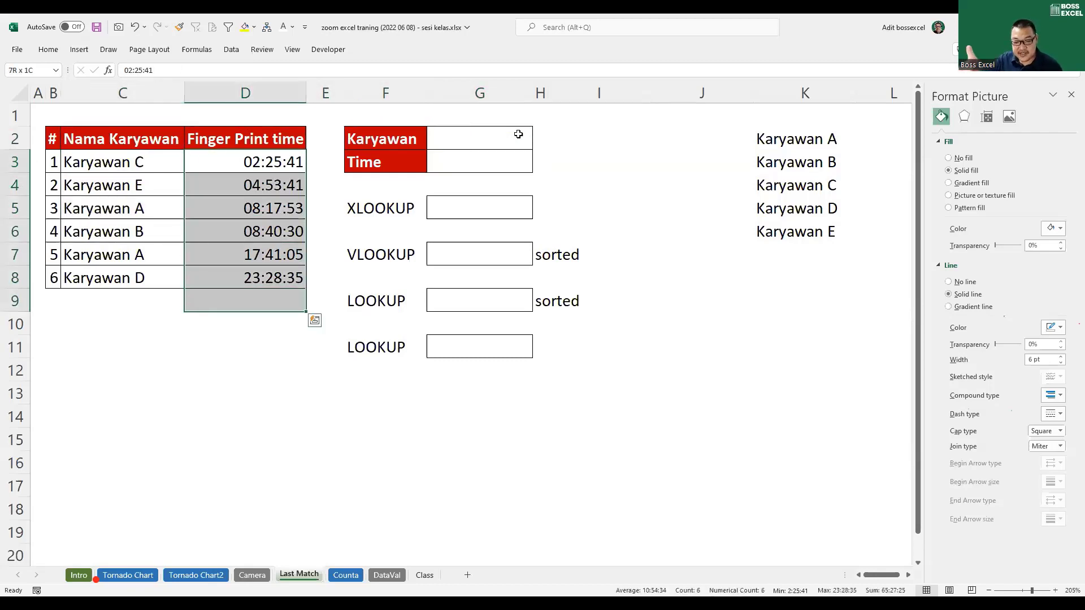
key("Up")
key("Up")
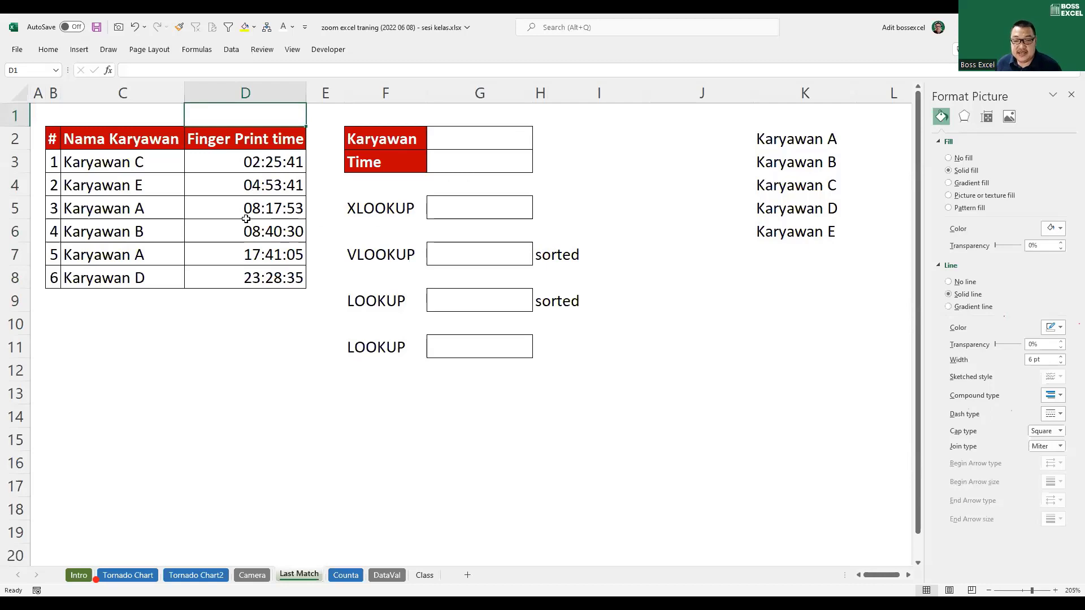
Step: Compare the two Karyawan A entries in rows 5 and 7 with the empty Karyawan lookup cell G2
left_click_drag(156, 208, 260, 207)
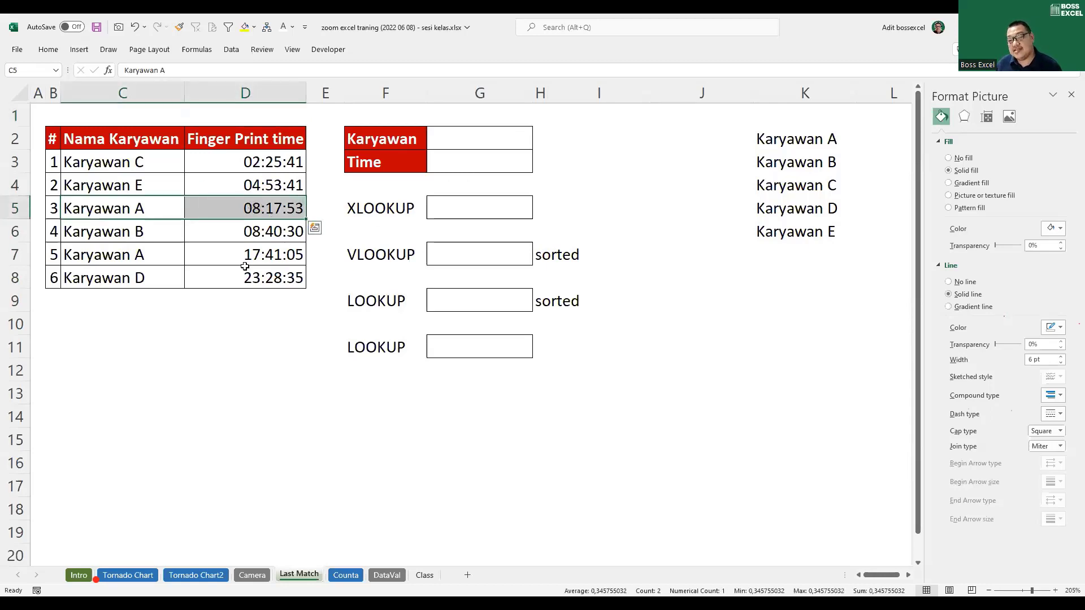
left_click_drag(138, 259, 249, 255)
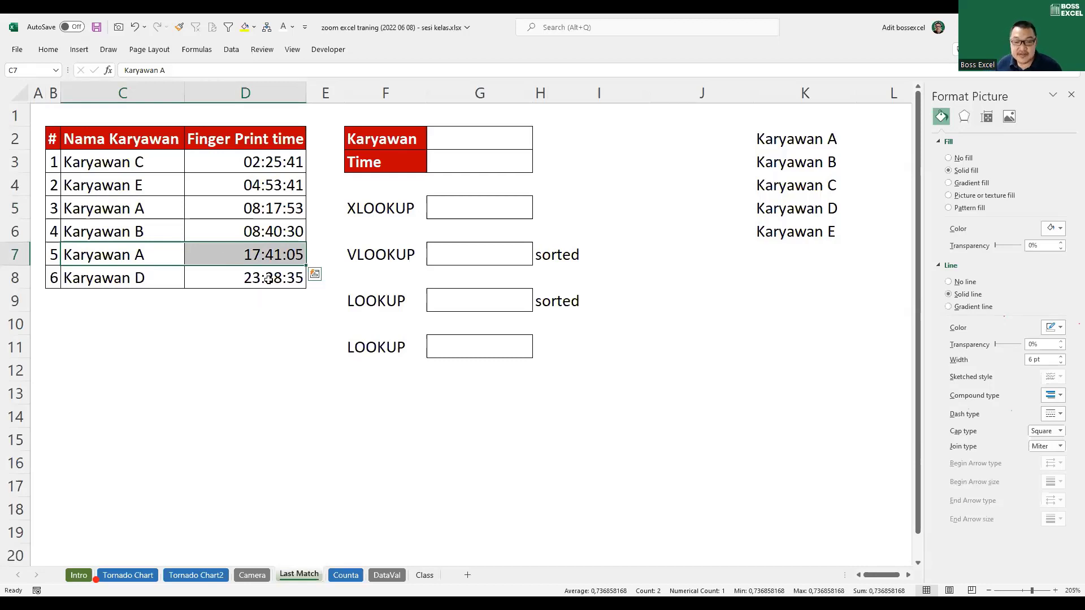
left_click(143, 214)
left_click(145, 250)
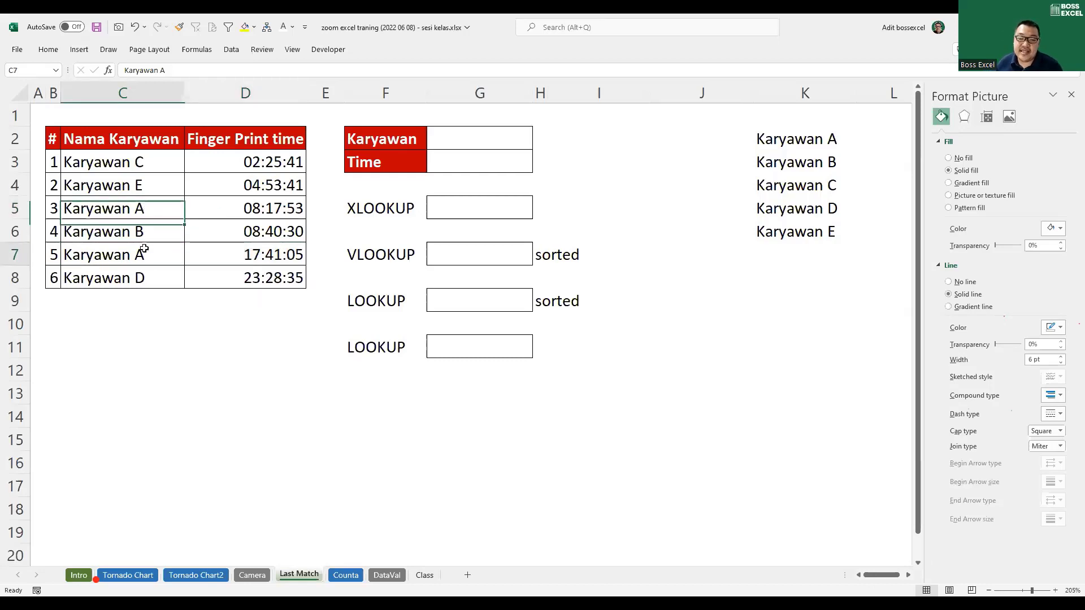
left_click(472, 145)
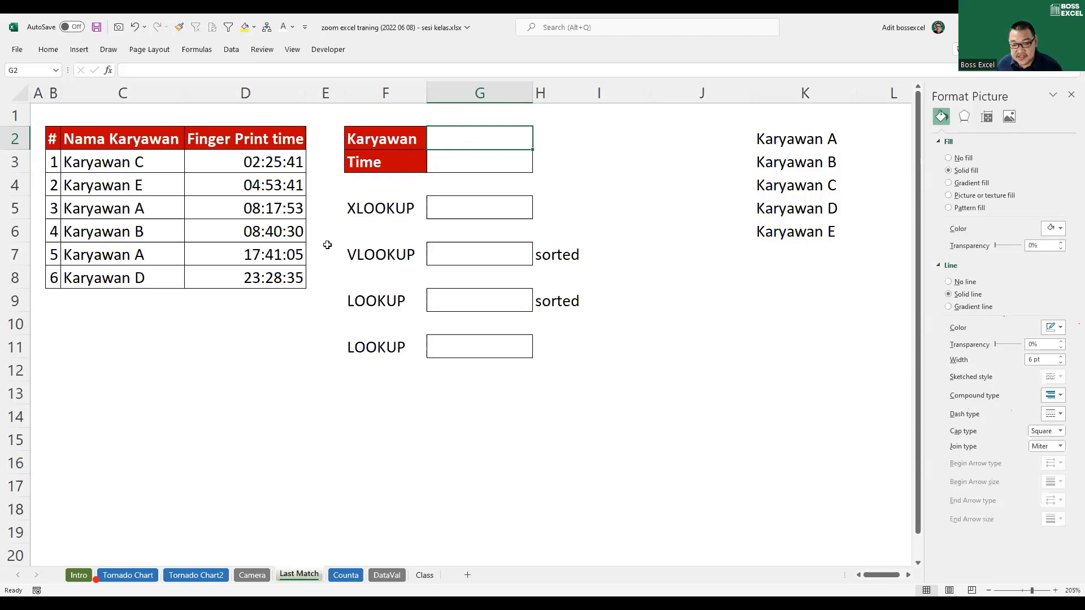
left_click_drag(116, 258, 272, 267)
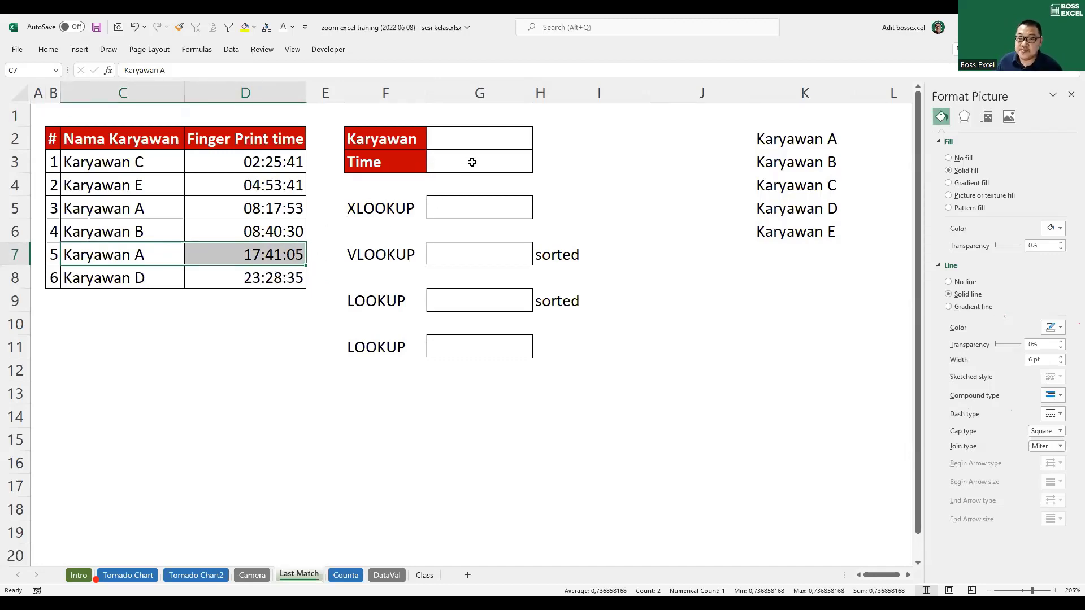
left_click(476, 140)
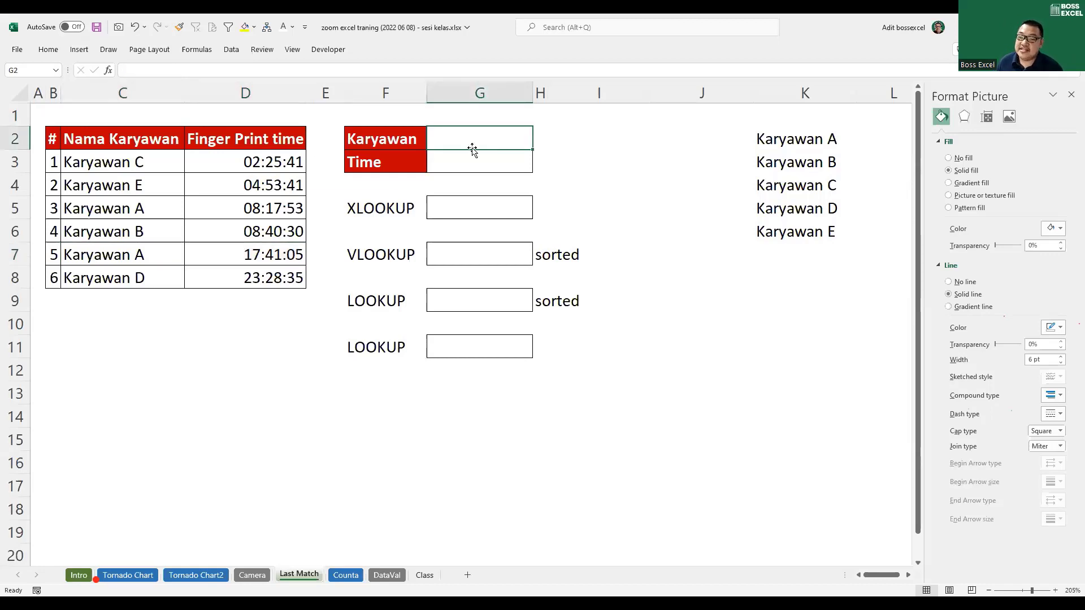
left_click_drag(766, 148, 791, 232)
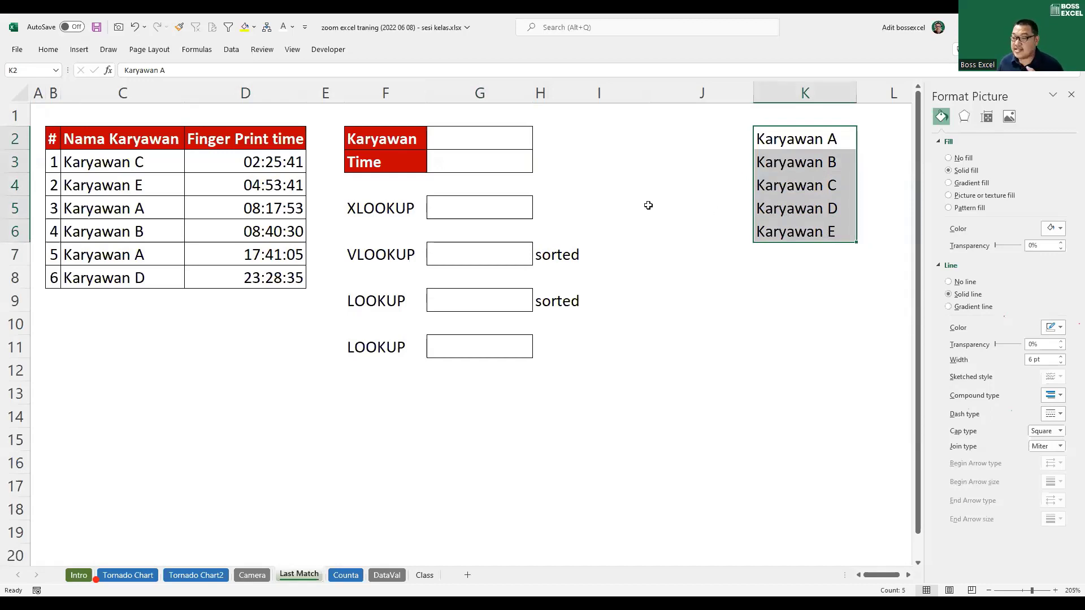
left_click(502, 132)
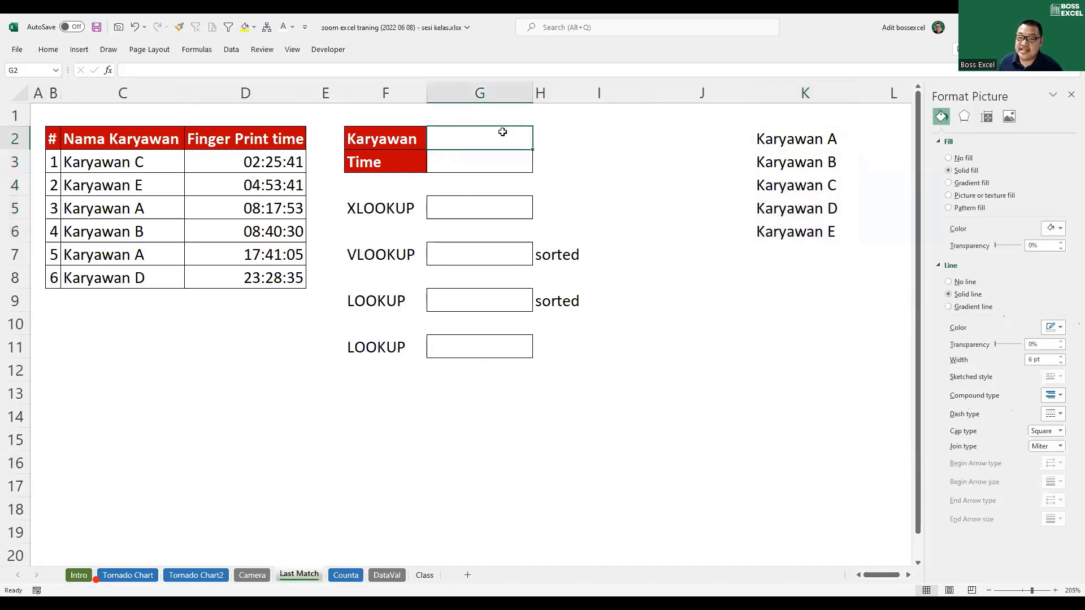
left_click(232, 51)
left_click(755, 96)
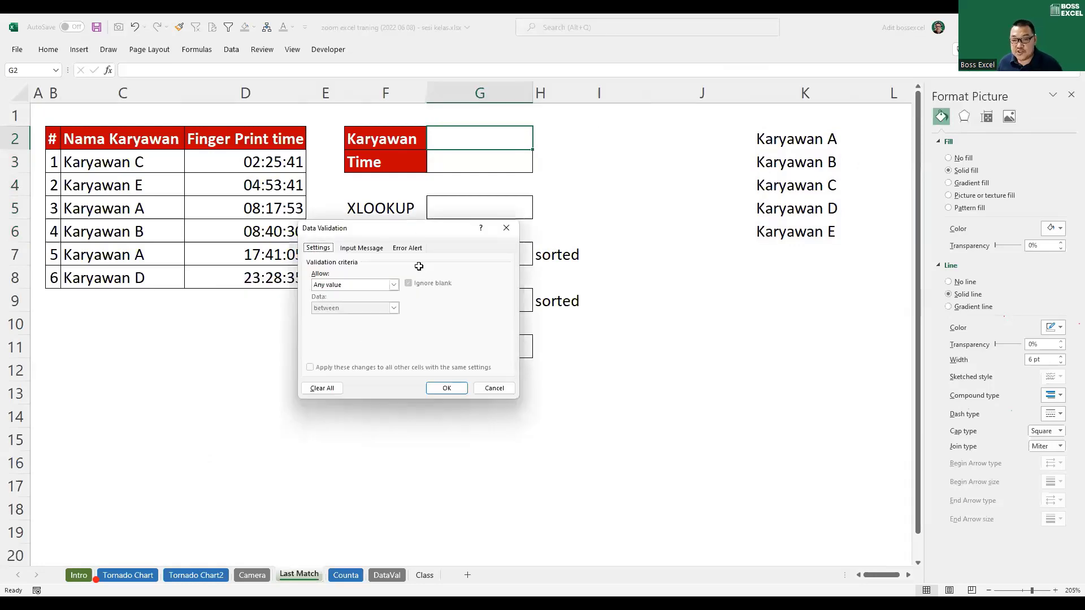
key("Escape")
Step: Add List data validation to the Karyawan cell G2 with =$K$2:$K$6 as the source
key("alt")
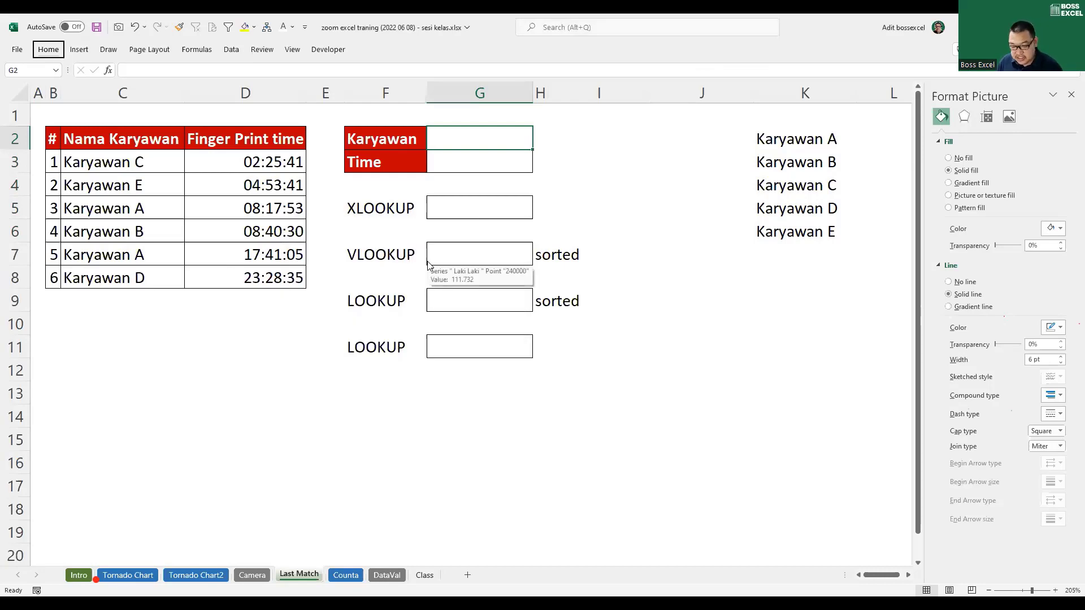
key("d")
key("l")
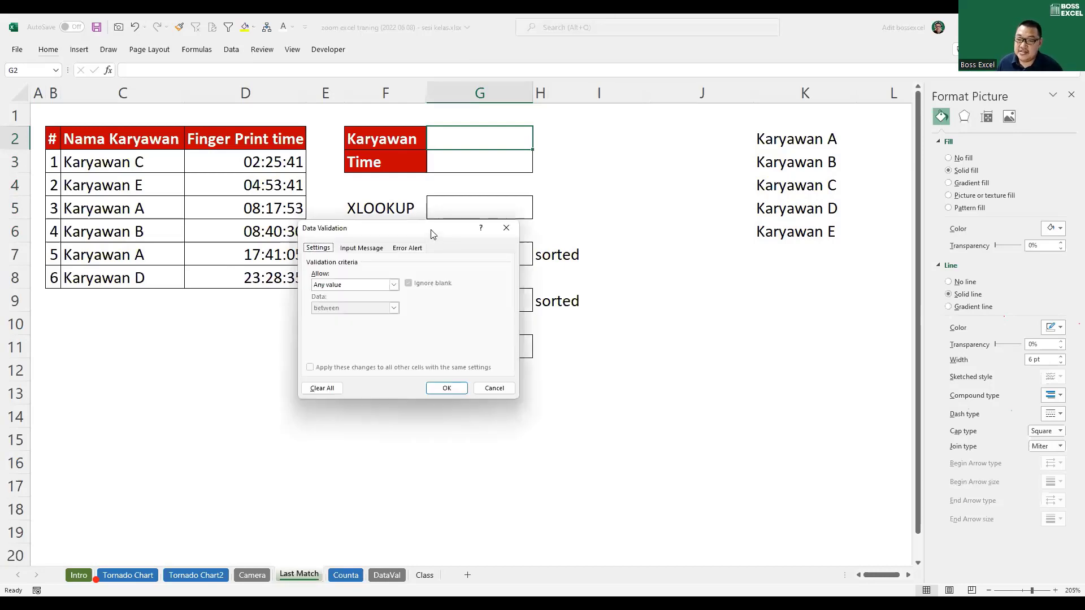
left_click_drag(442, 234, 474, 211)
left_click(427, 261)
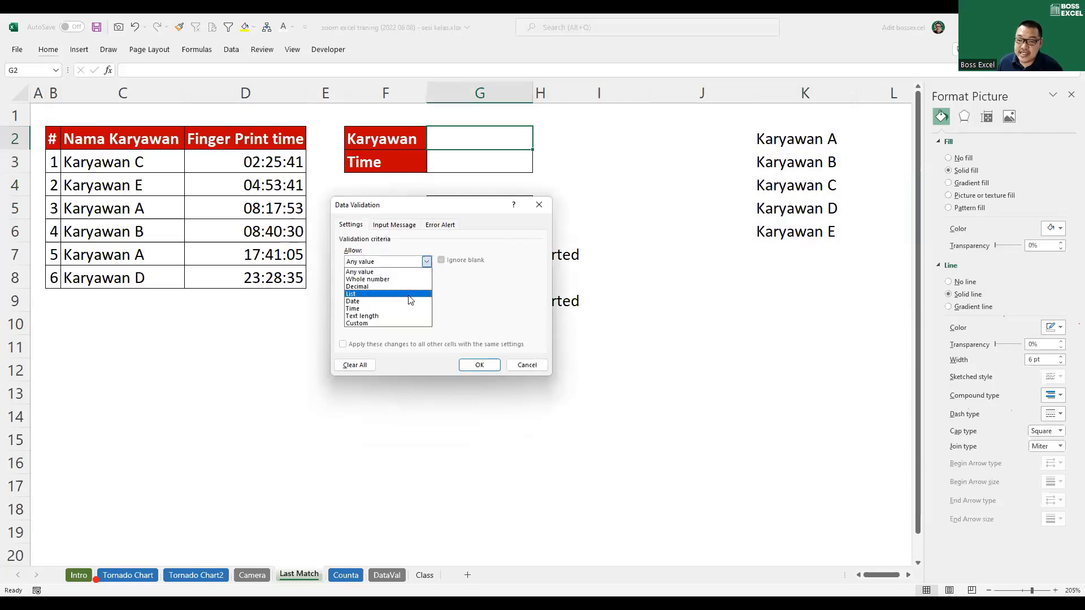
key("Return")
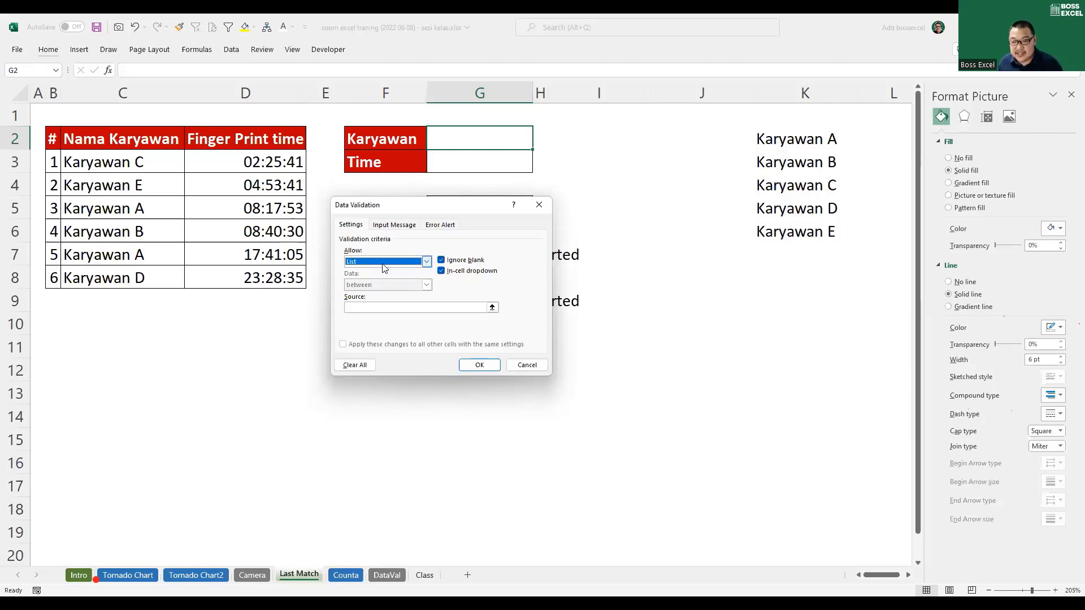
left_click(383, 306)
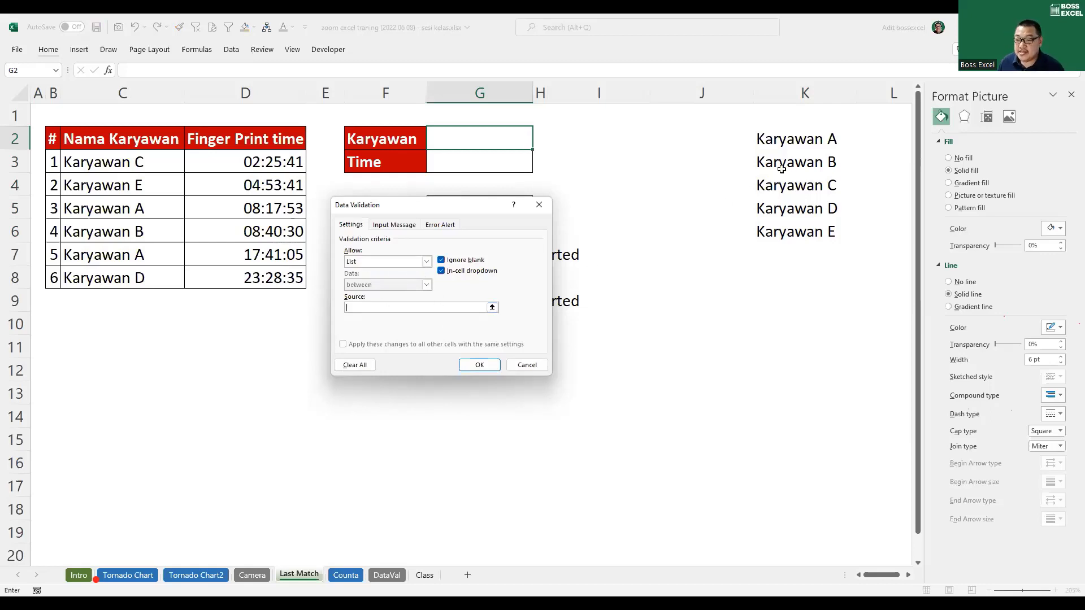
left_click(789, 144)
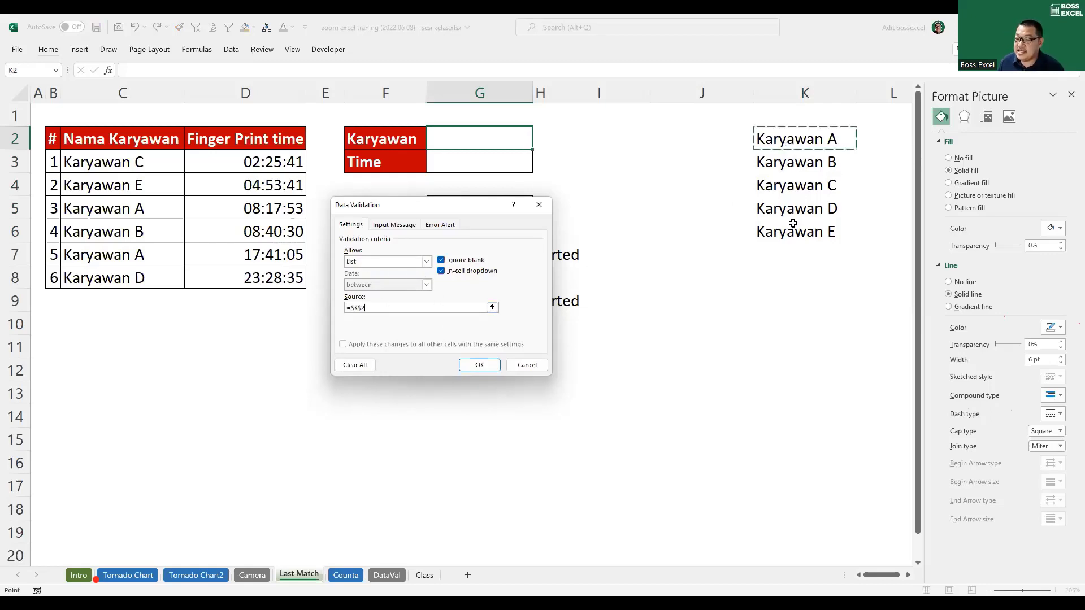
key("ctrl+shift+Down")
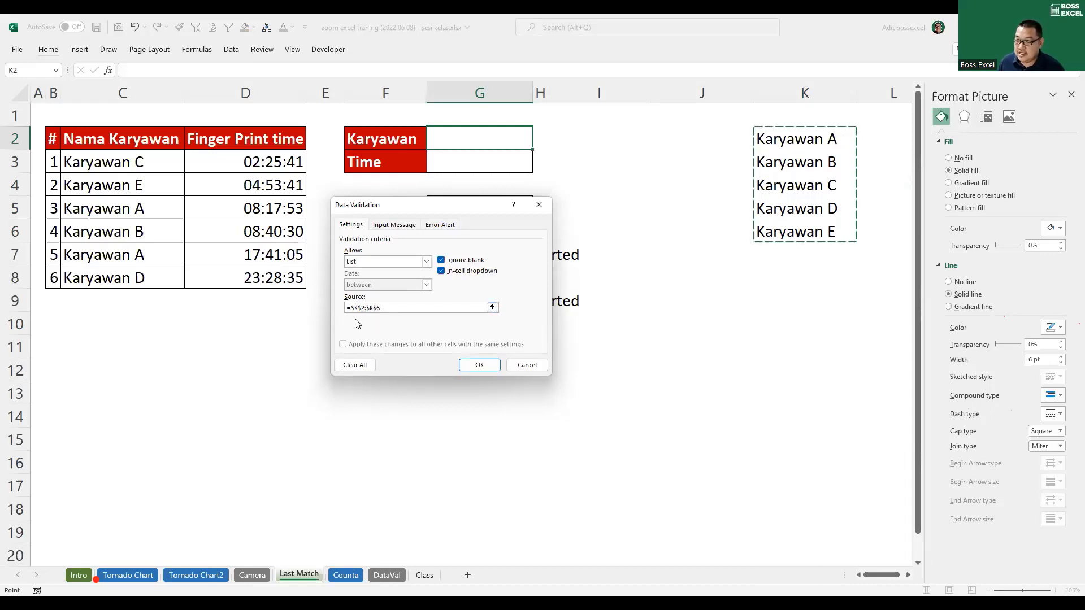
left_click(484, 367)
Step: Try Karyawan B, A and D from the dropdown in G2, and finish with Karyawan A selected
left_click(537, 144)
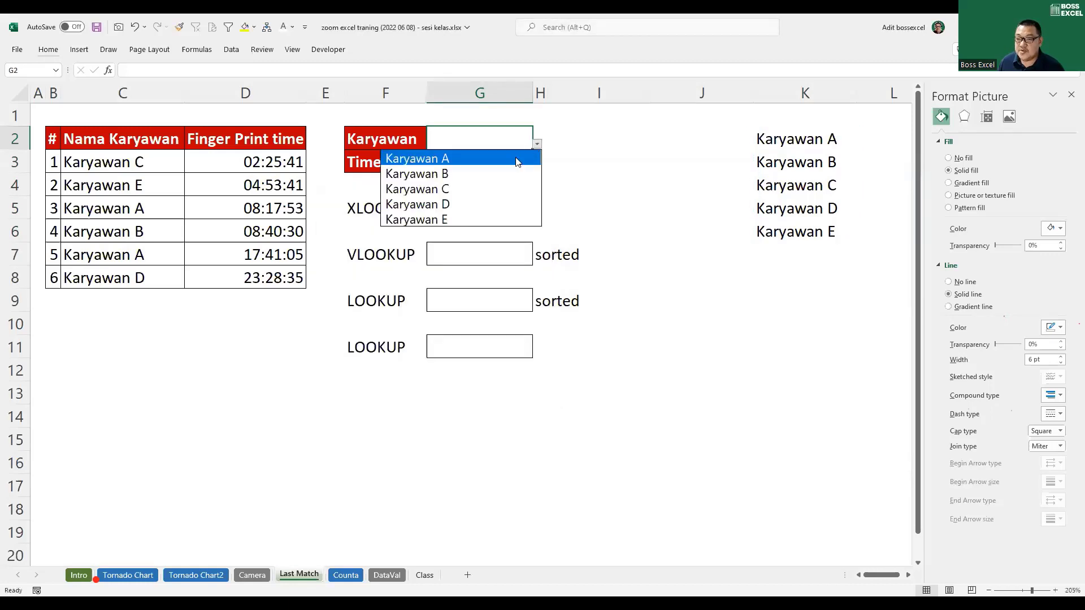
left_click(513, 172)
left_click(536, 144)
left_click(512, 158)
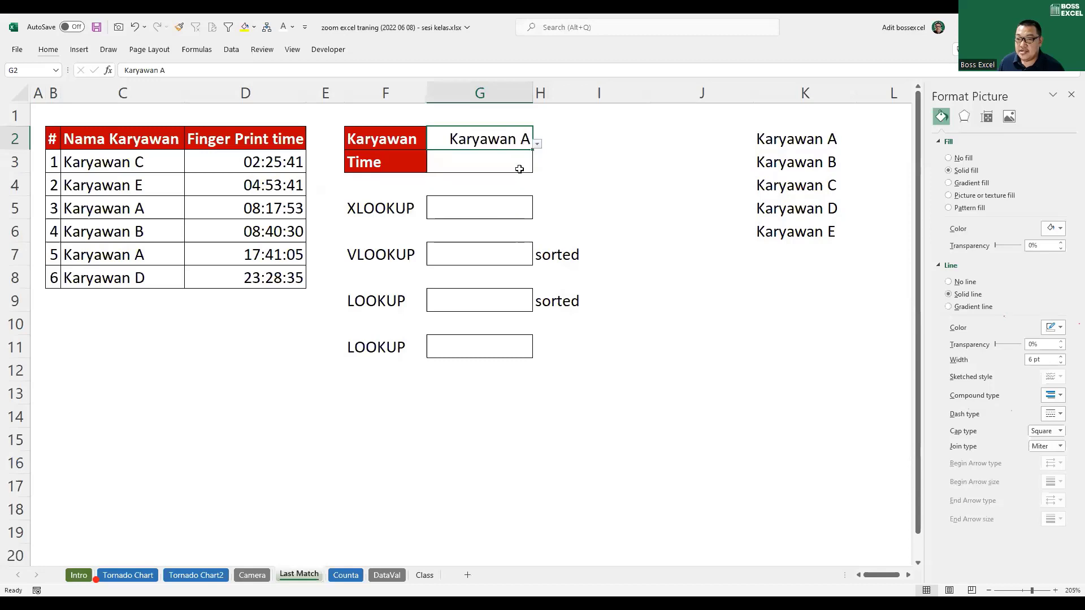
left_click(537, 144)
left_click(507, 204)
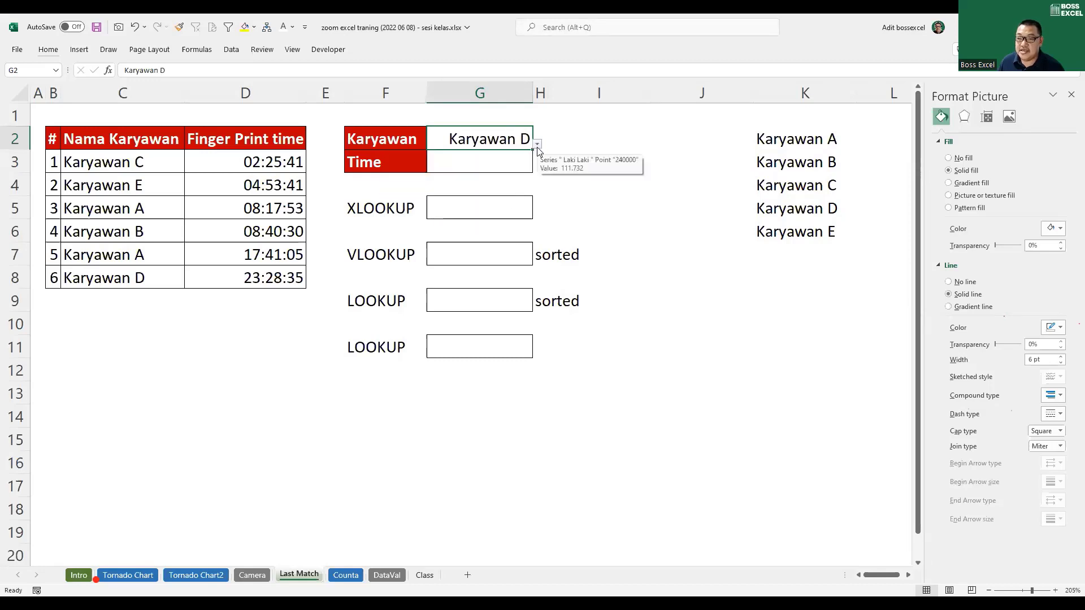
left_click(537, 145)
left_click(512, 159)
Step: Start a VLOOKUP formula in the Time cell G3 with G2 as lookup value and C3:D8 as table array
left_click(505, 167)
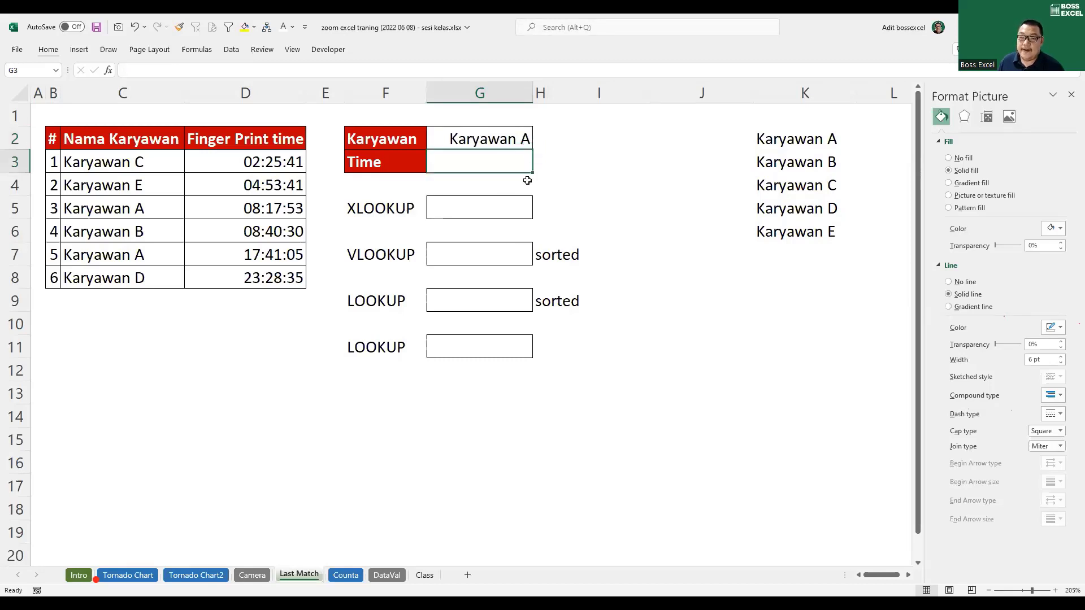
mouse_move(102, 169)
left_mouse_down()
mouse_move(138, 169)
mouse_move(248, 277)
left_mouse_up()
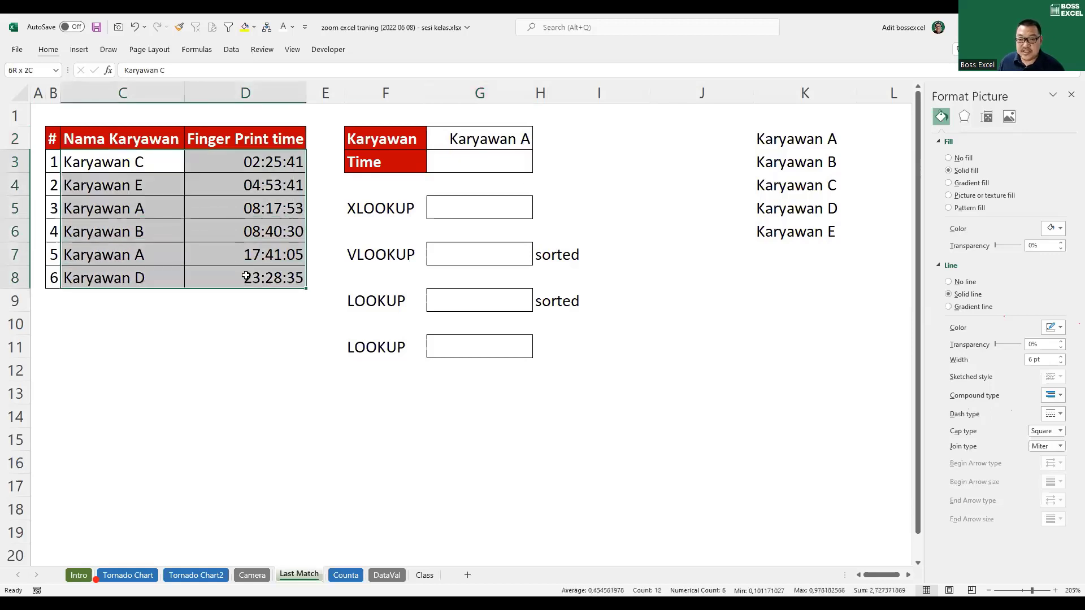
left_click(475, 163)
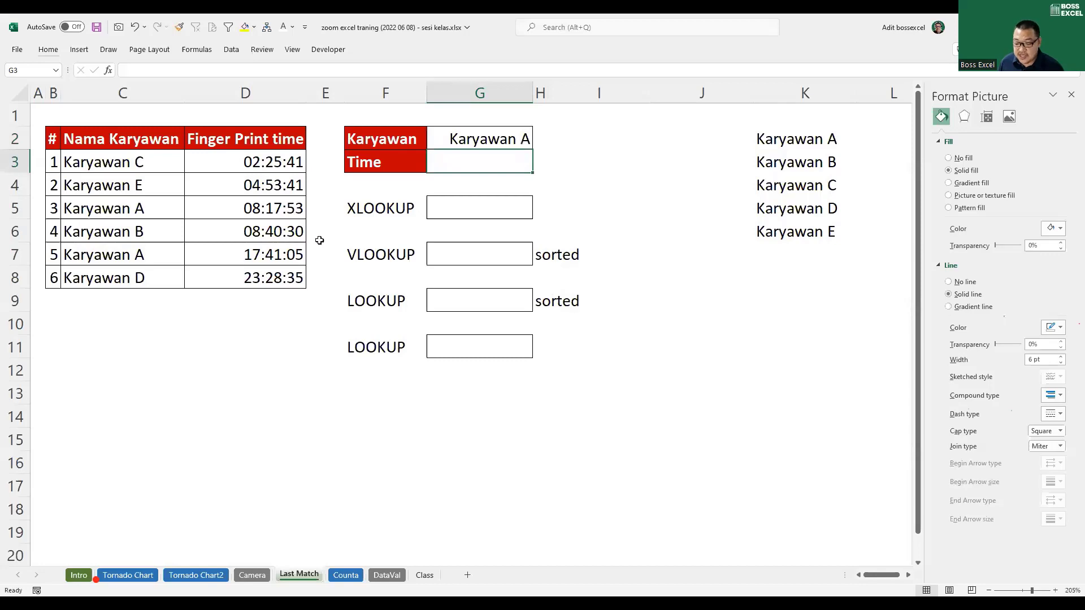
type("=vlo")
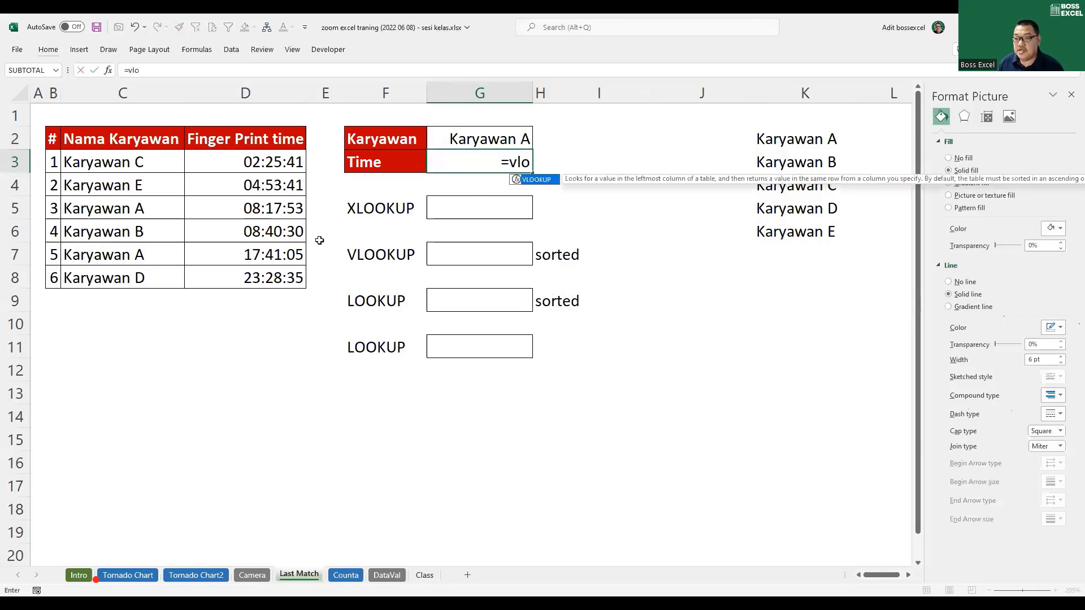
key("Tab")
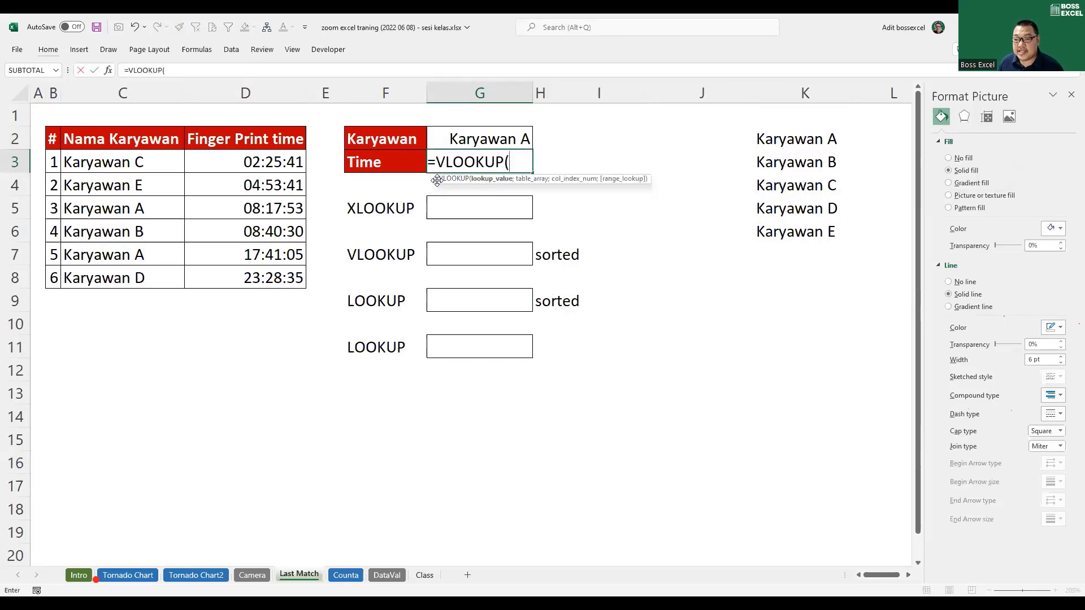
left_click_drag(437, 181, 393, 185)
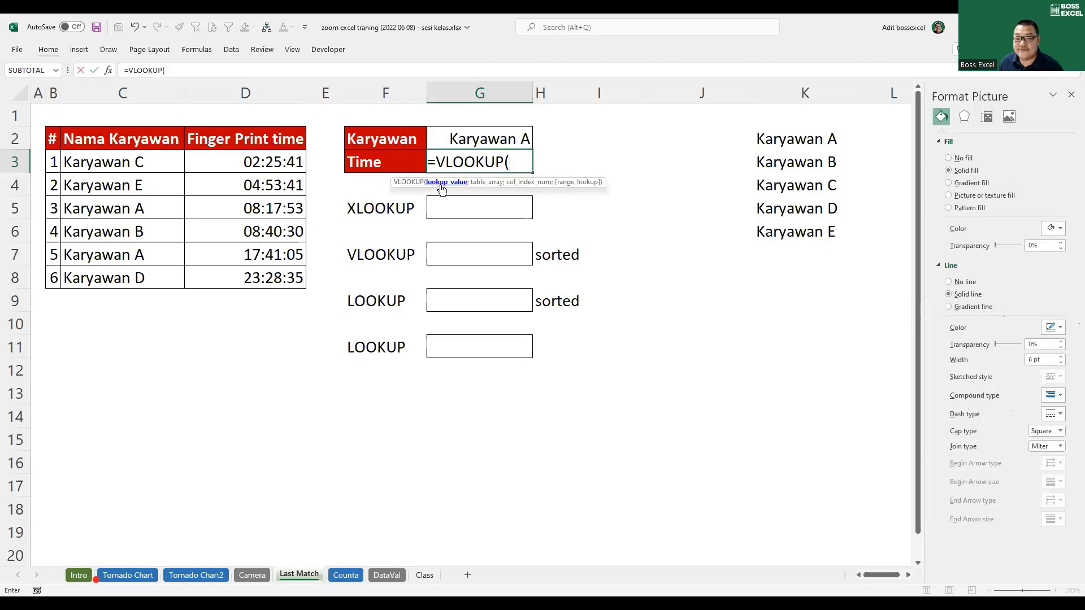
left_click(479, 139)
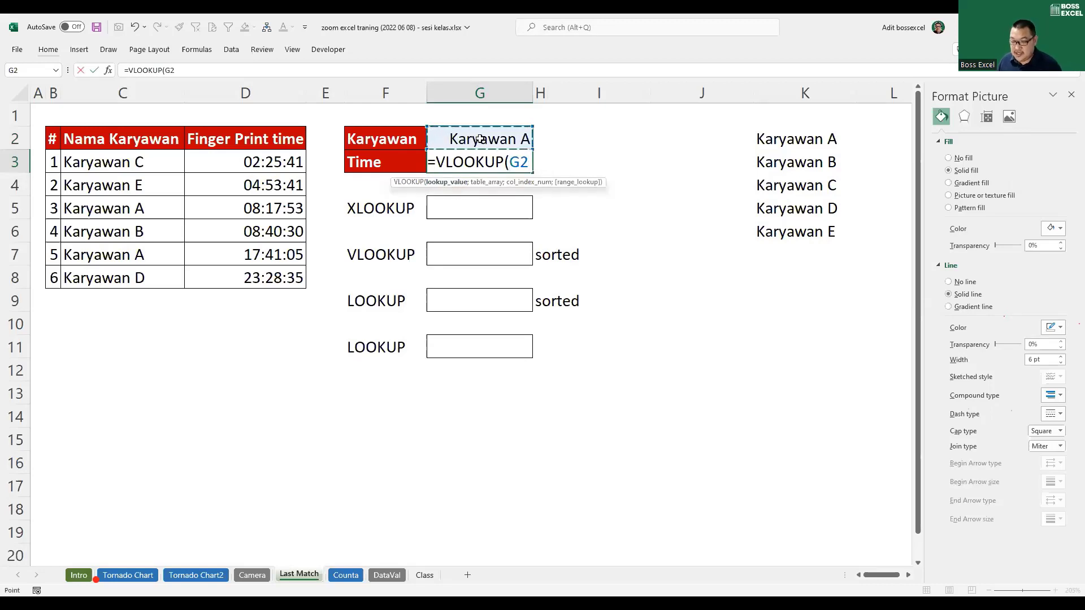
type(";")
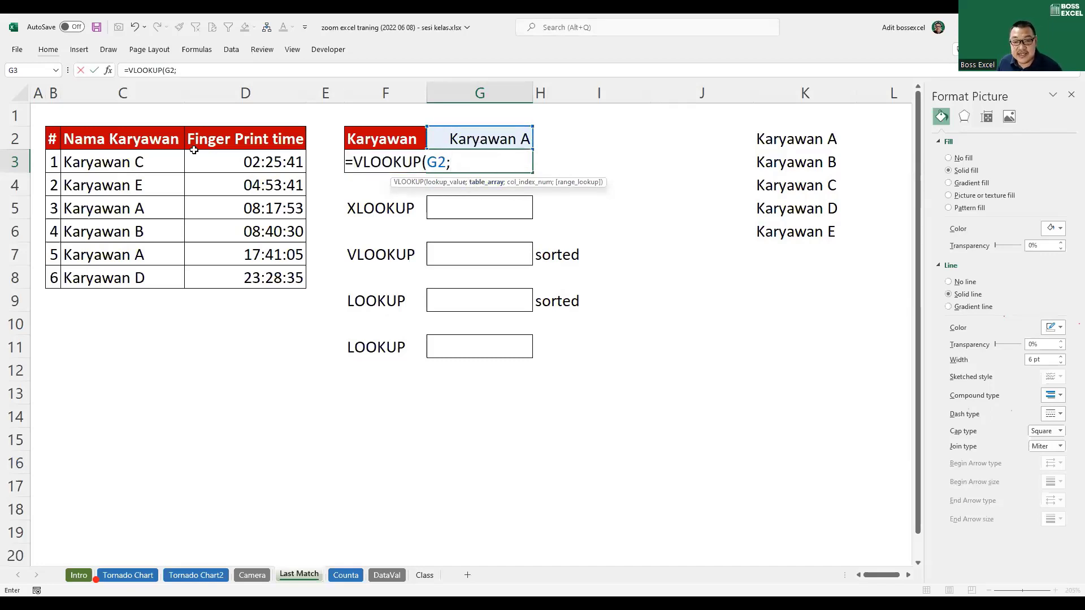
left_click_drag(122, 161, 177, 191)
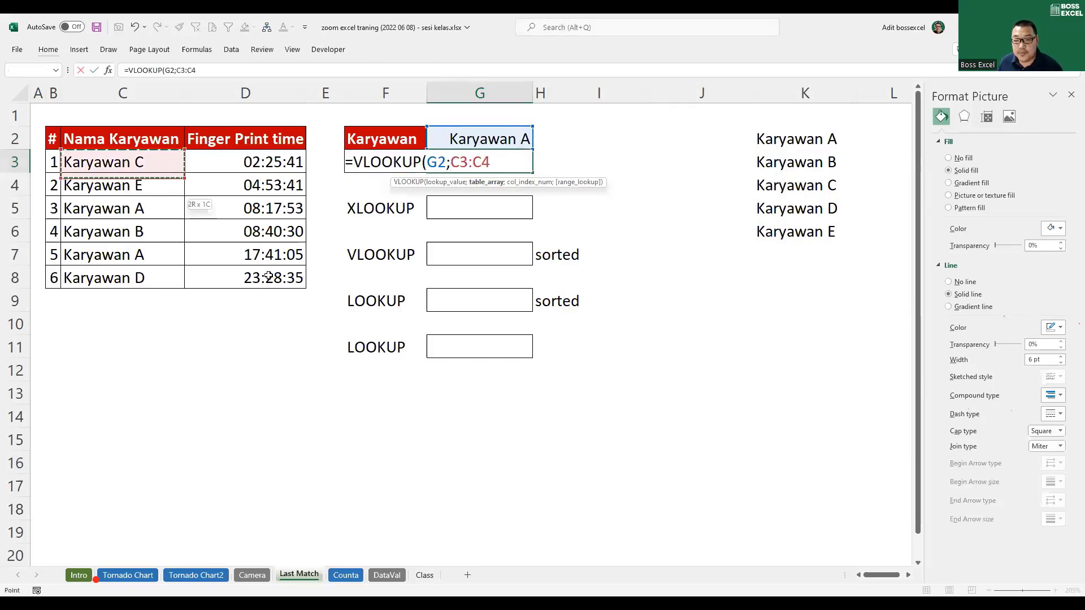
left_click_drag(268, 276, 268, 277)
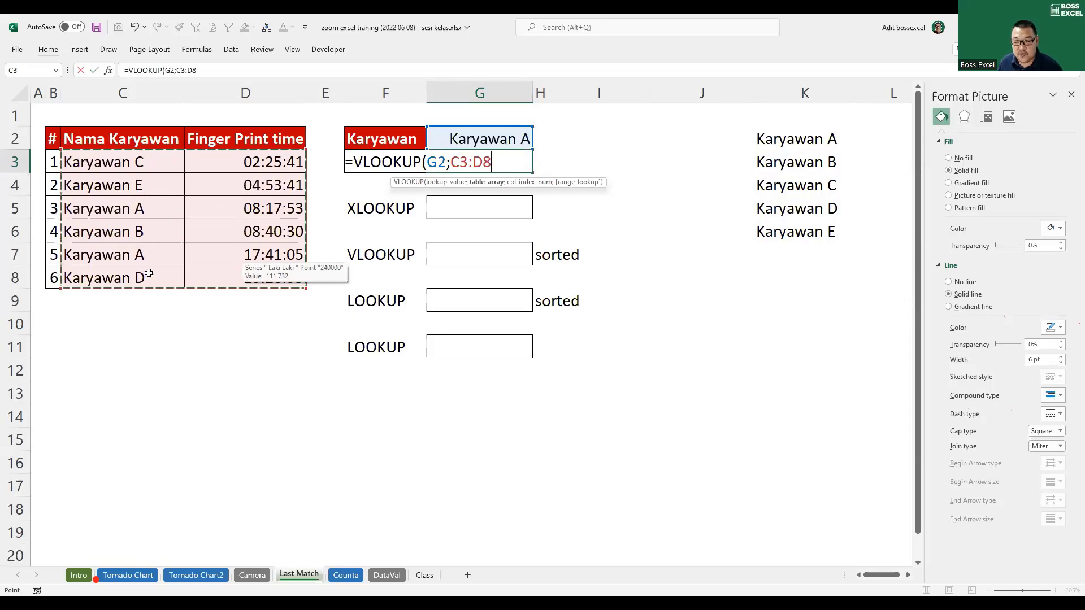
Step: Complete the VLOOKUP in G3 with column index 2 and FALSE for an exact match
type(";")
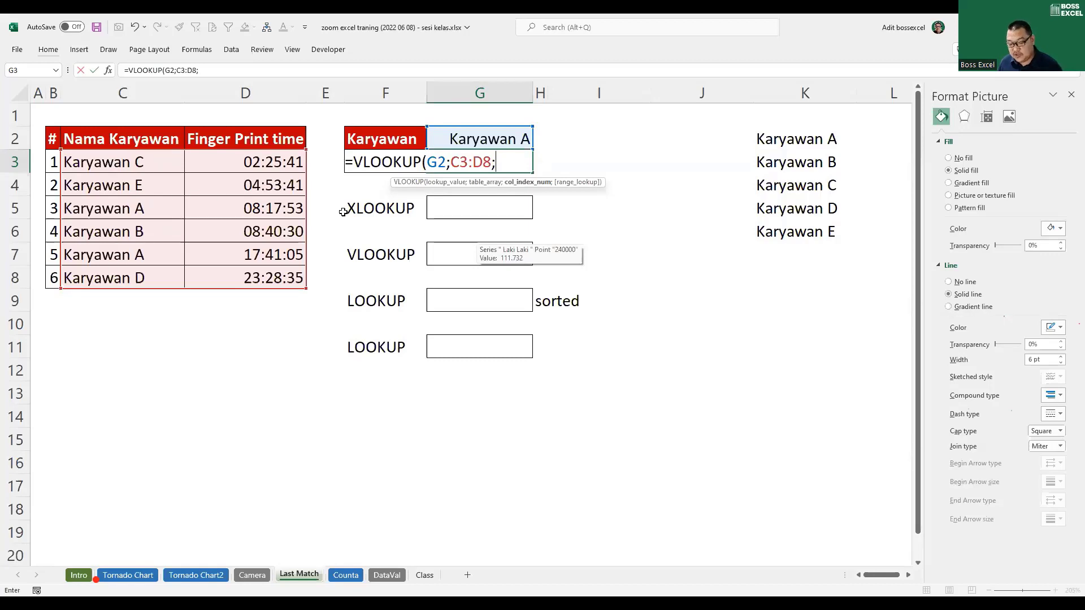
type("2")
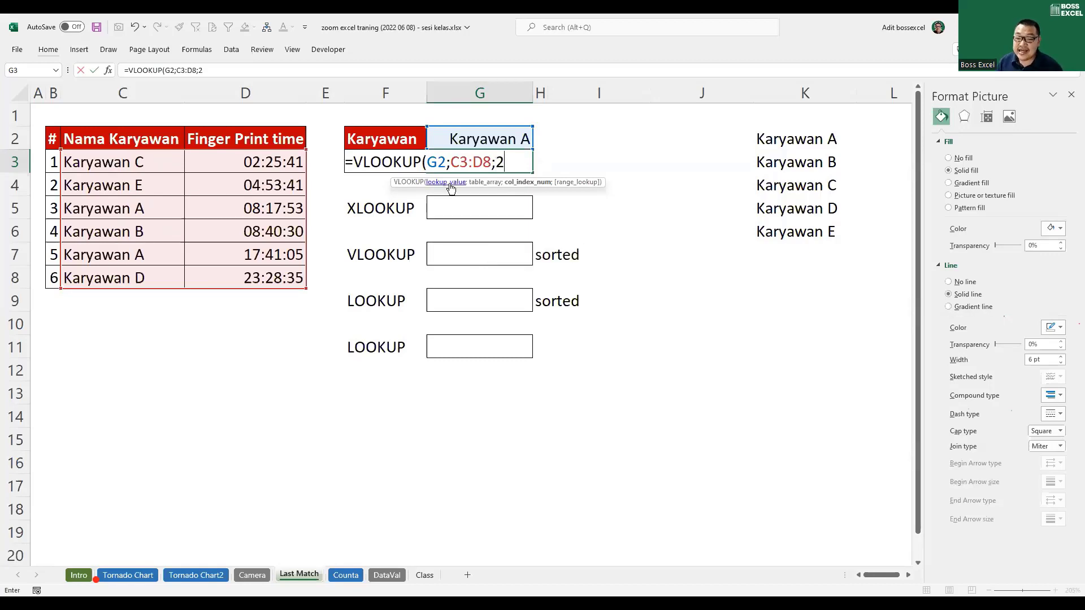
type(";fa")
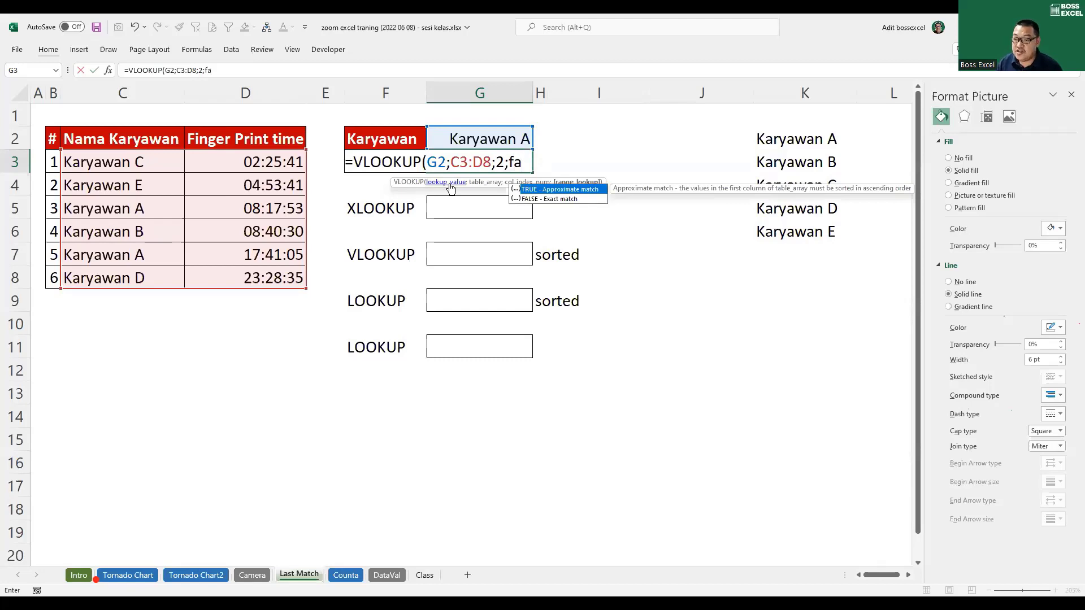
type("s")
key("BackSpace")
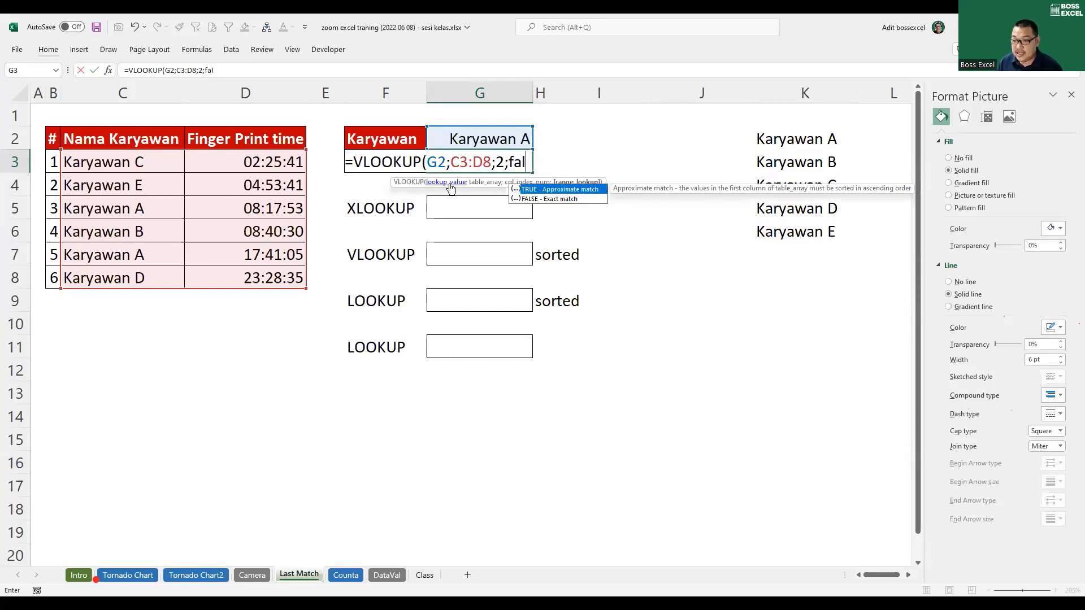
type("lse")
key("Return")
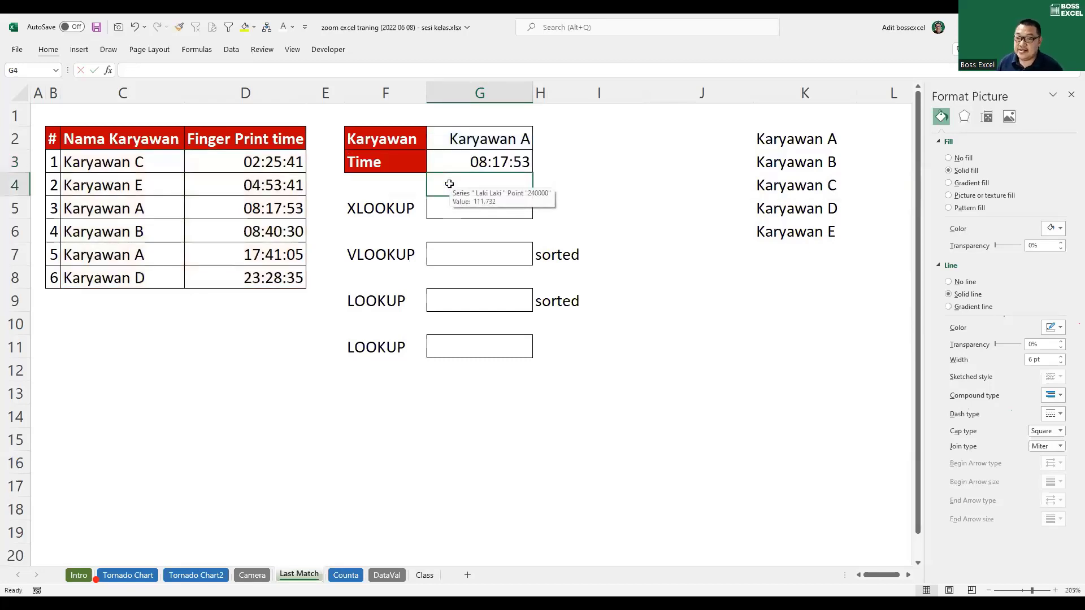
Step: Compare the VLOOKUP result in G3 with the Karyawan A entries in rows 5 and 7, and review the LOOKUP rows 9 and 11
left_click(508, 164)
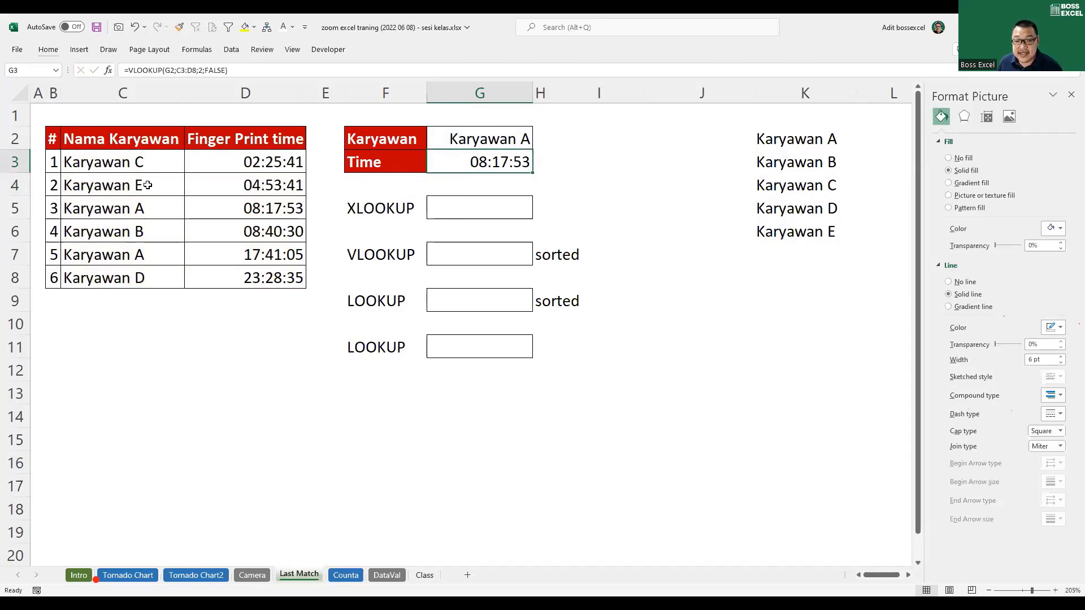
left_click(127, 208)
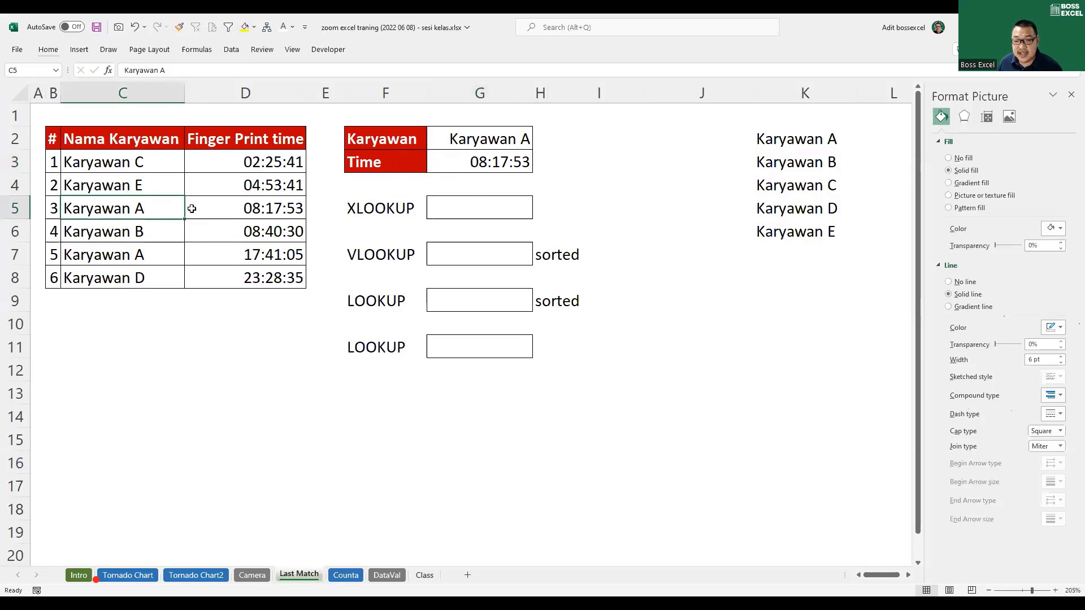
left_click(233, 208, "shift")
left_click(274, 209)
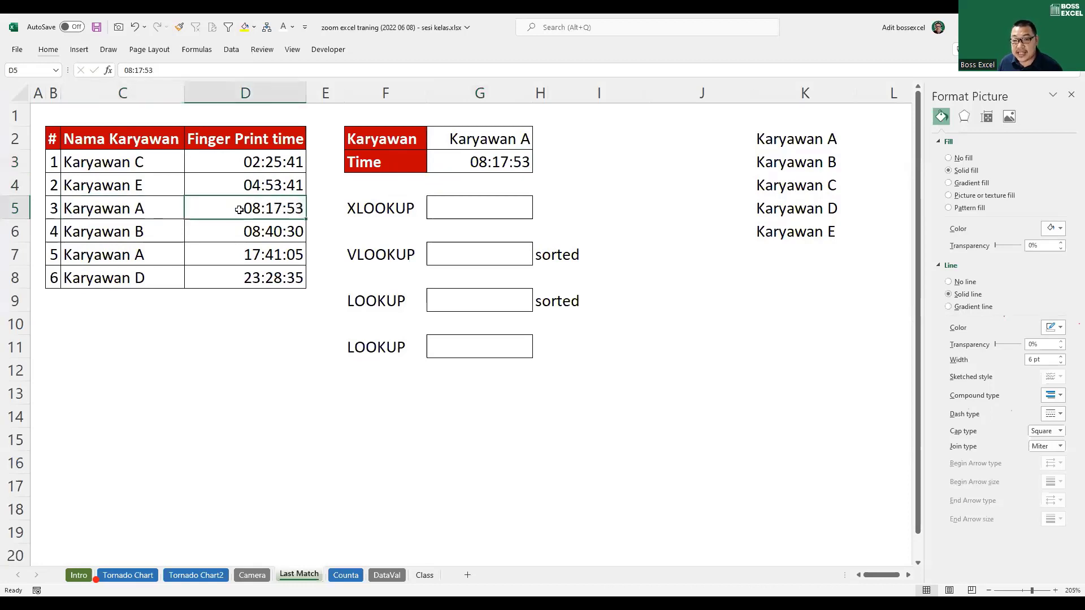
left_click(143, 257)
left_click(258, 260)
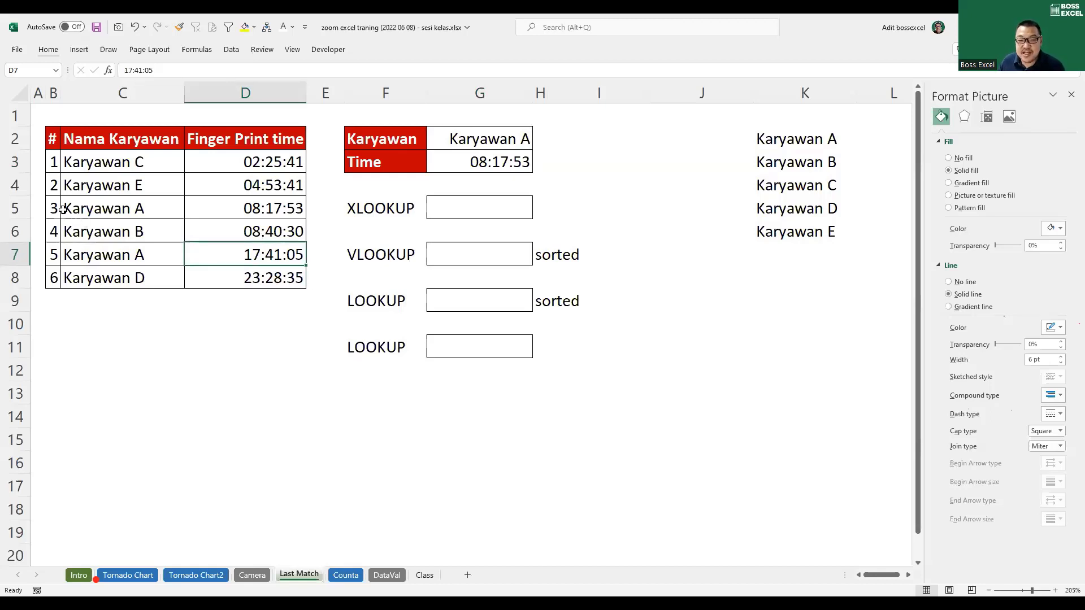
left_click(17, 209)
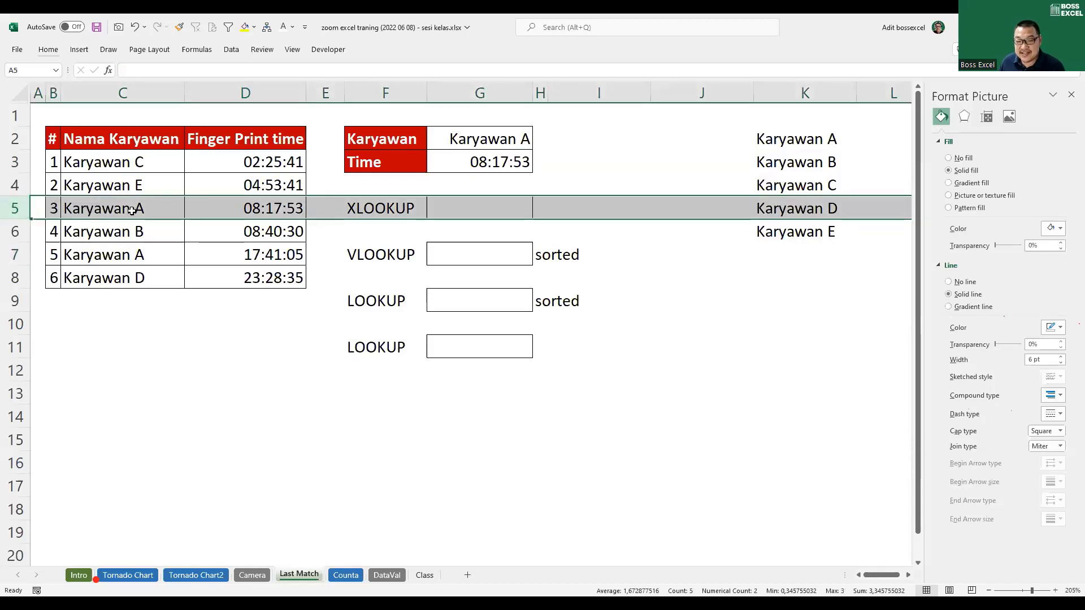
left_click(376, 291)
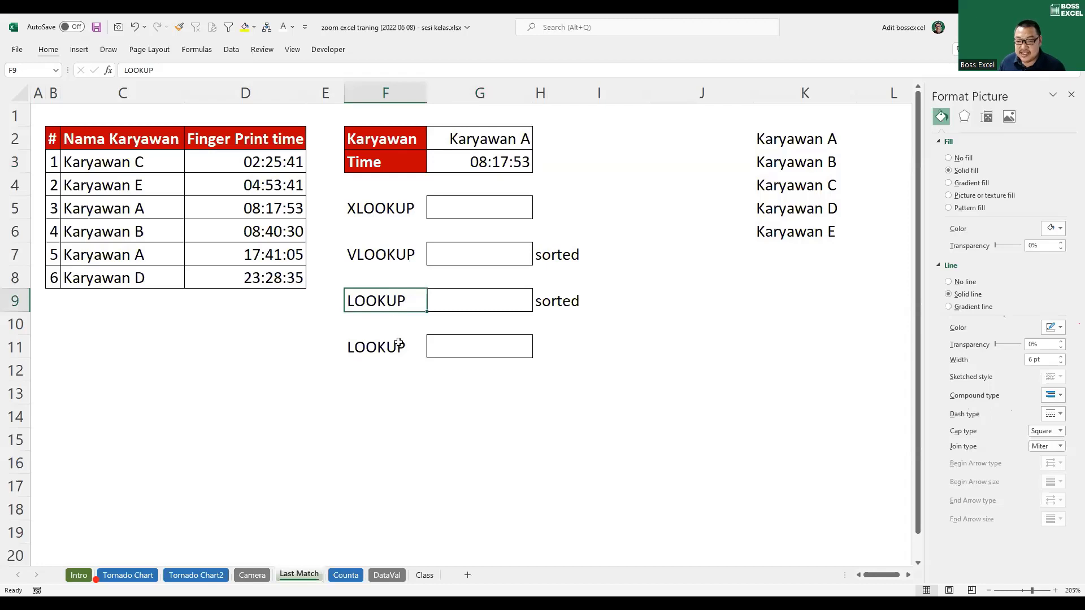
left_click_drag(398, 343, 494, 352)
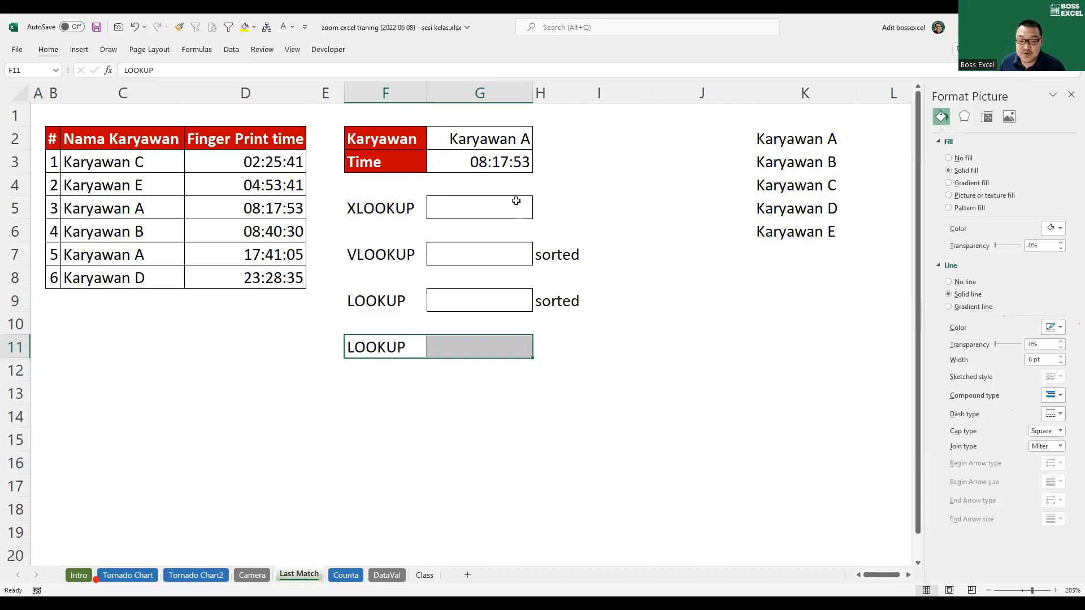
Step: Start an XLOOKUP formula in G5 with G2 as the lookup value
left_click(490, 201)
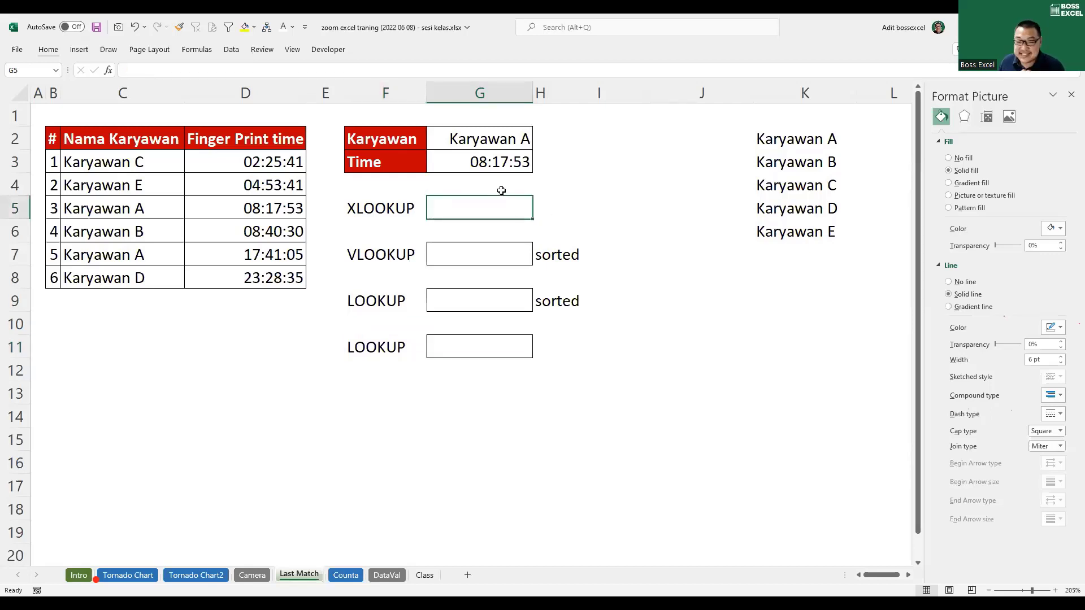
left_click(410, 210)
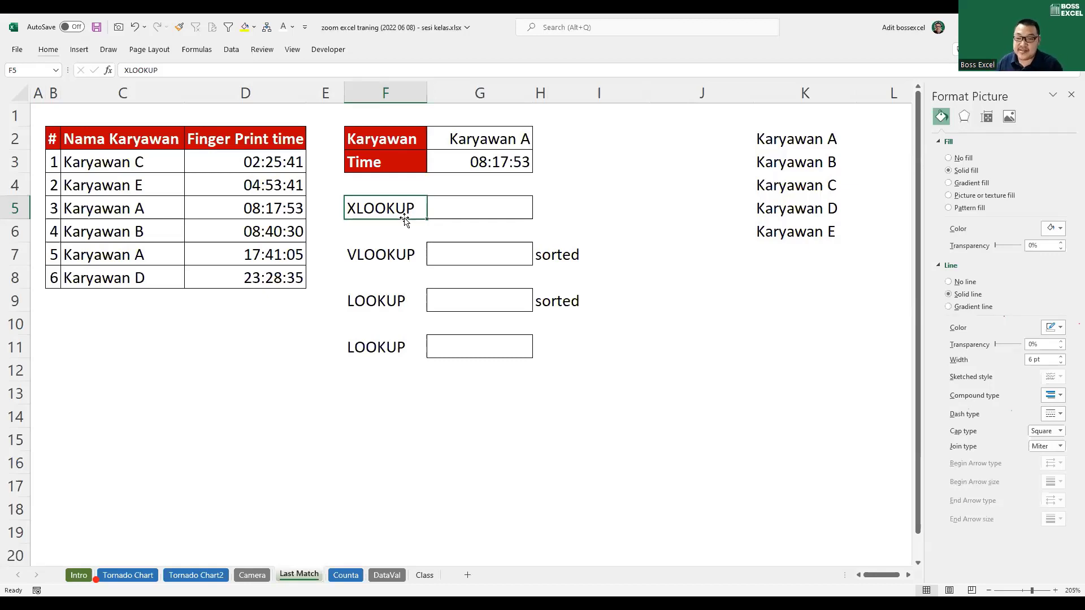
left_click(484, 211)
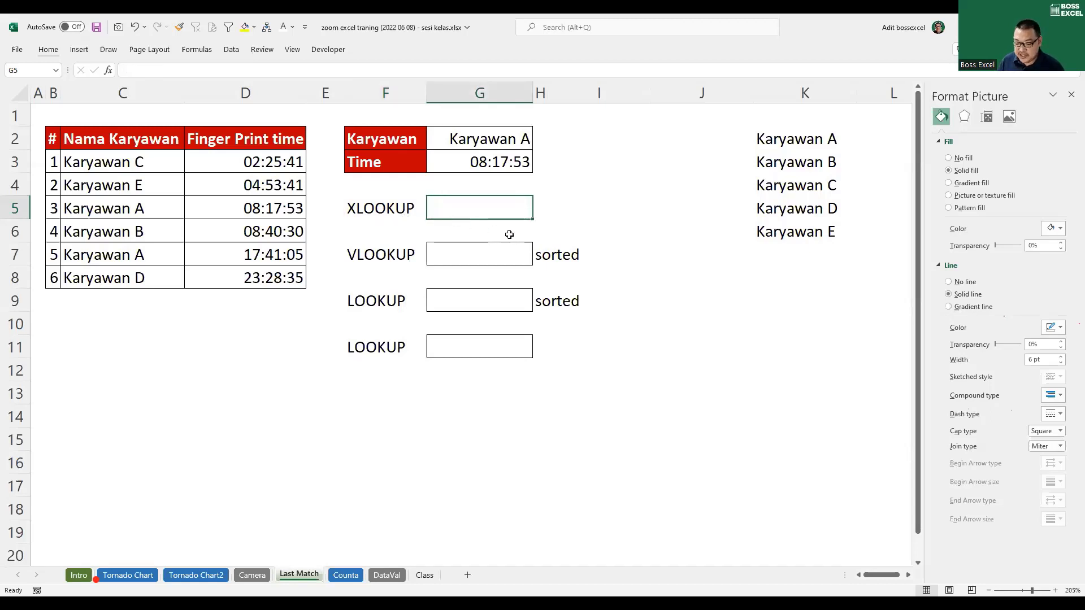
type("=")
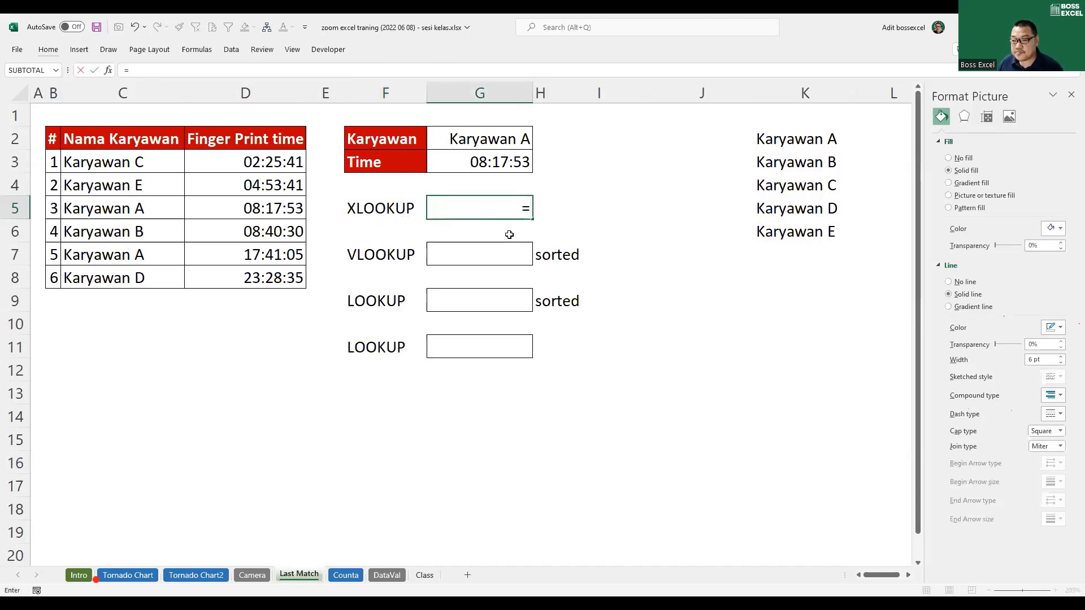
type("XLOOKUP(")
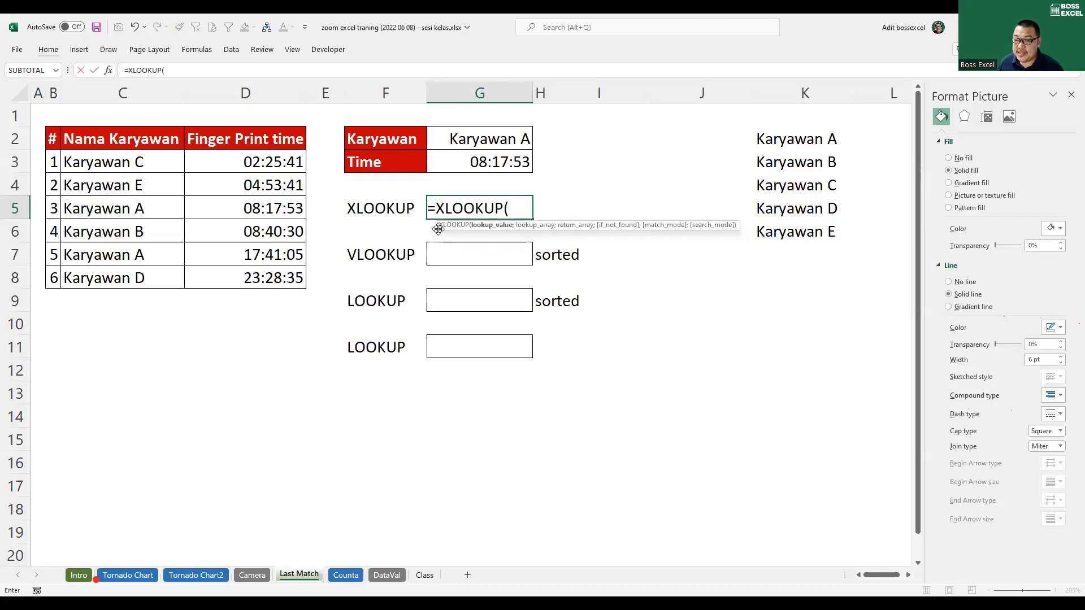
left_click_drag(439, 227, 370, 233)
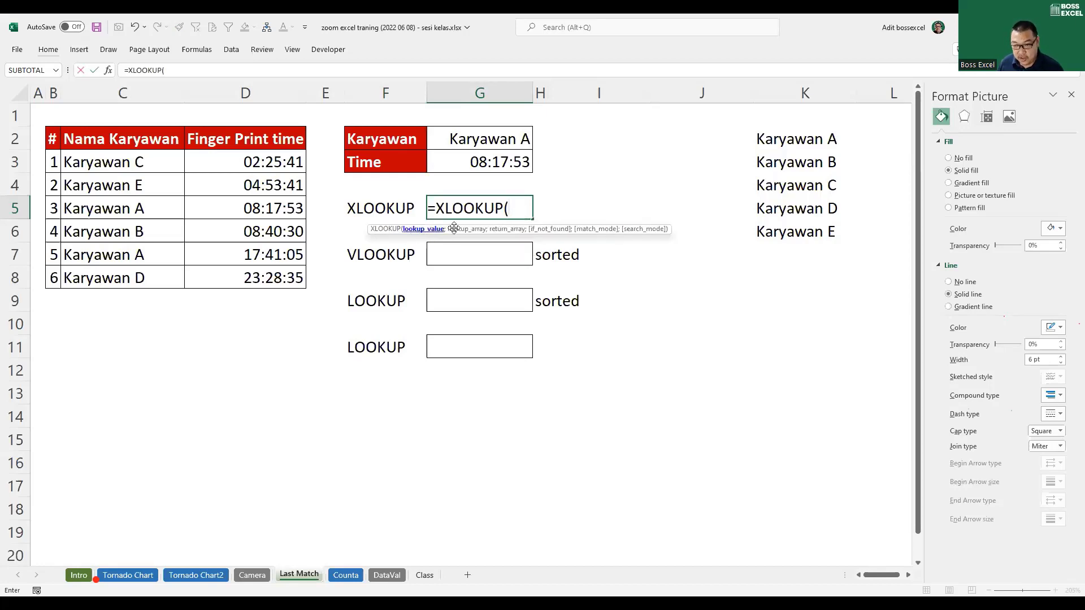
left_click(507, 141)
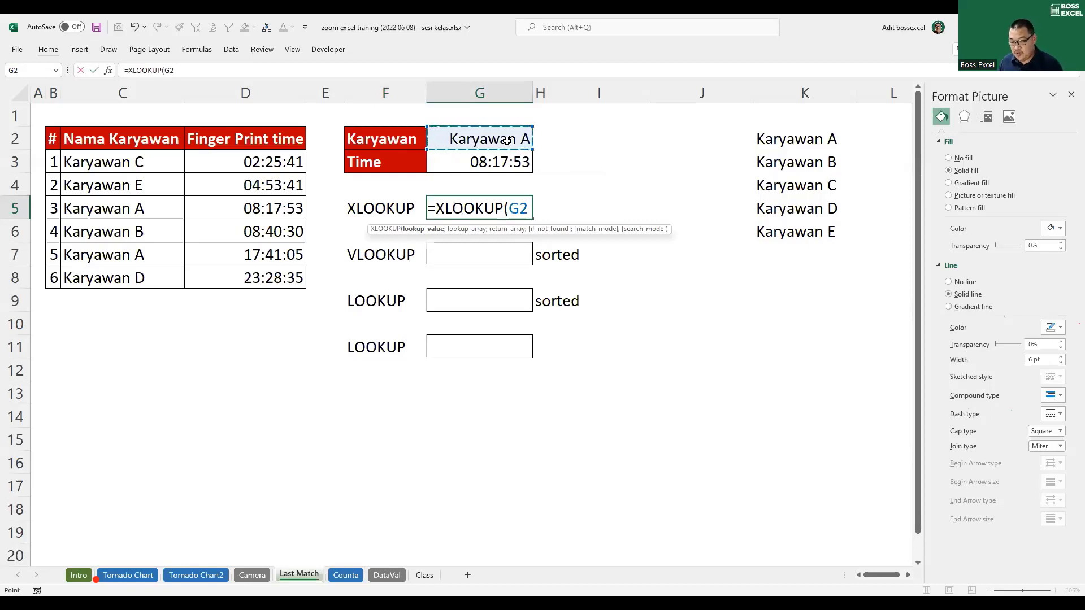
type(";")
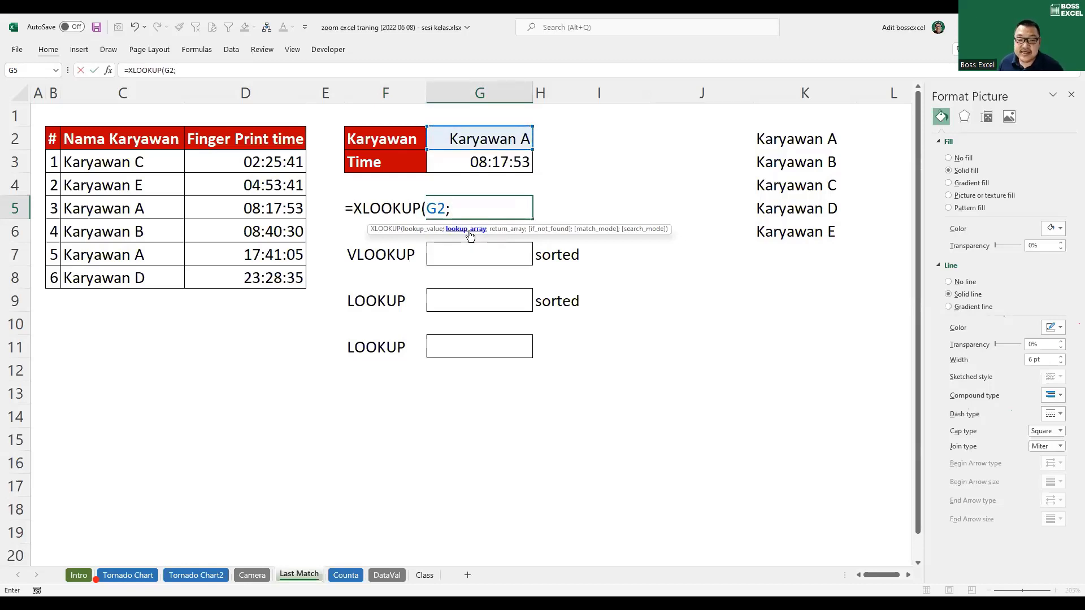
Step: Add C3:C8 as the lookup array and D3:D8 as the return array of the XLOOKUP in G5
left_click_drag(166, 162, 163, 195)
left_click_drag(160, 278, 160, 278)
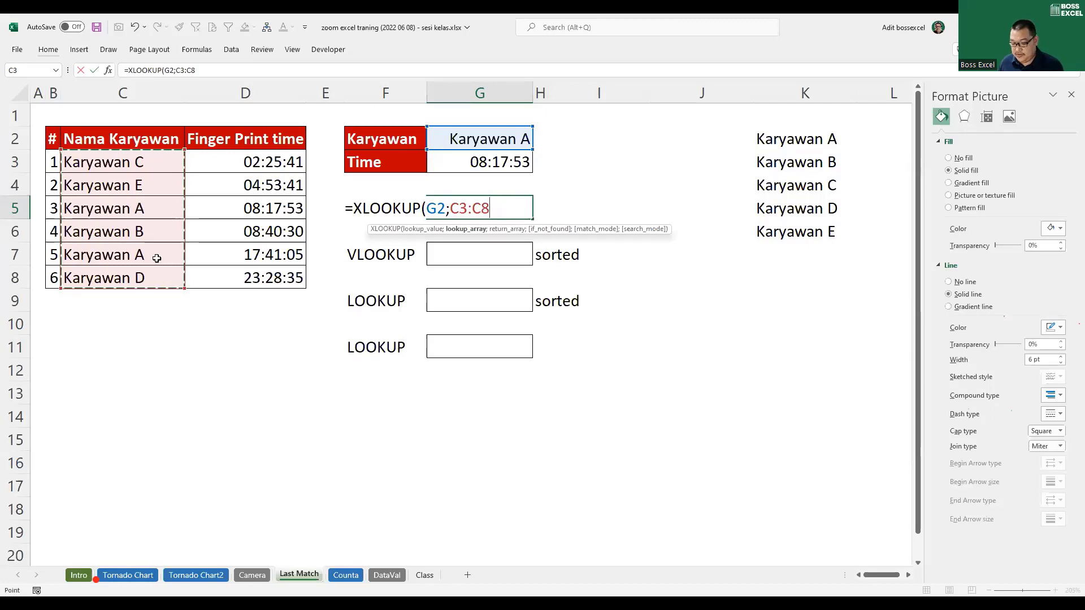
type(";")
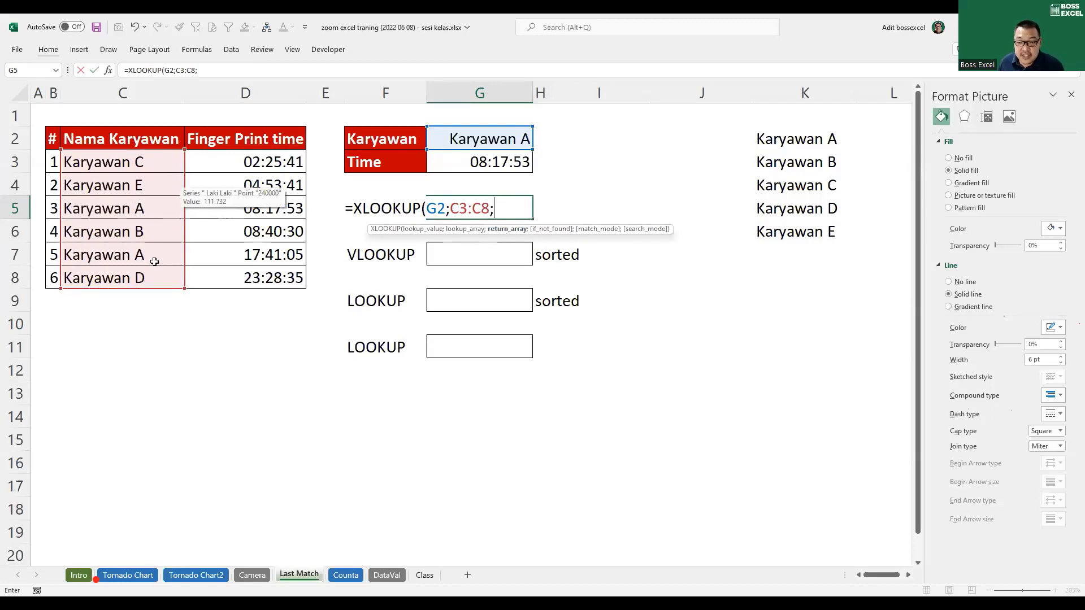
left_click_drag(245, 159, 251, 270)
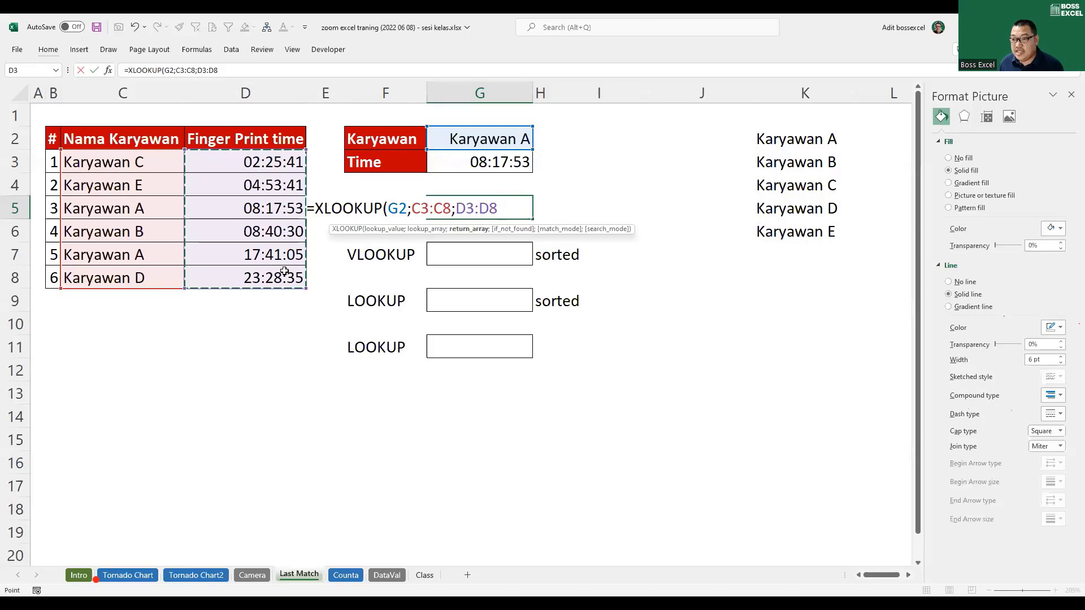
type(";")
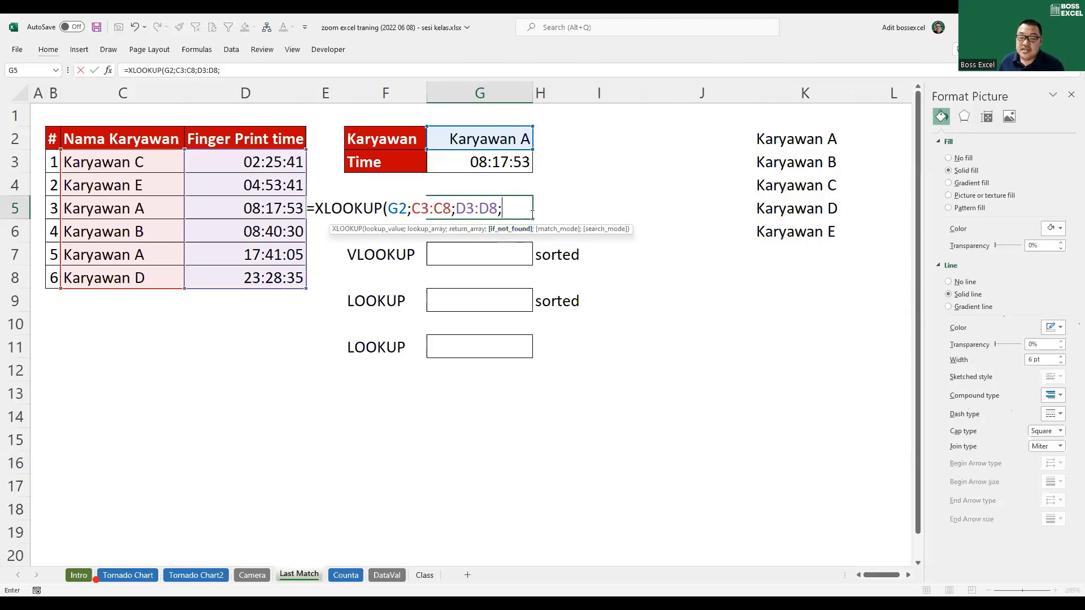
type("\"")
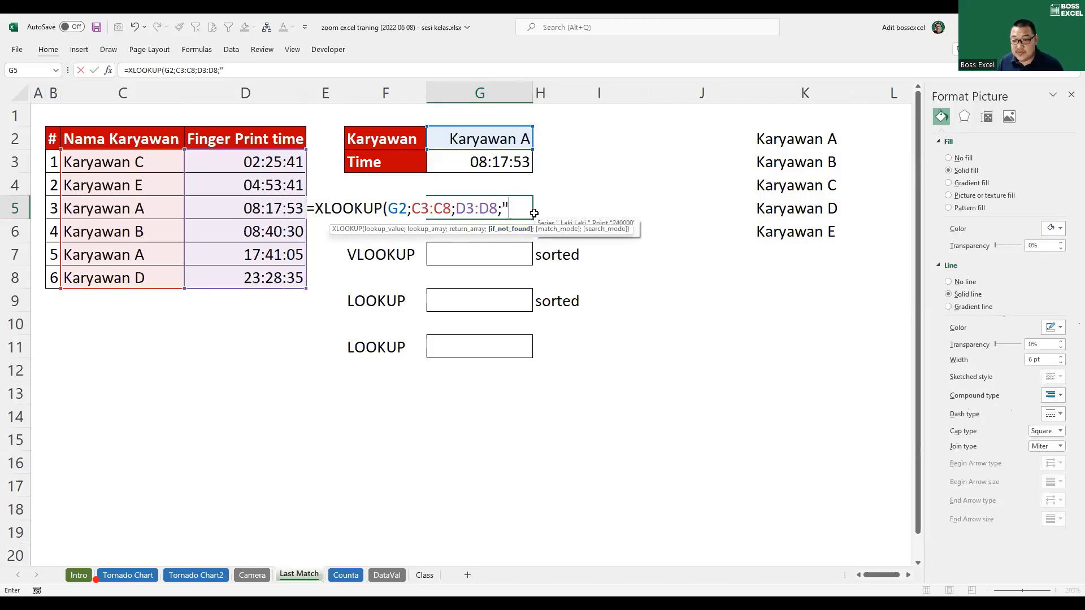
type("data salah\"")
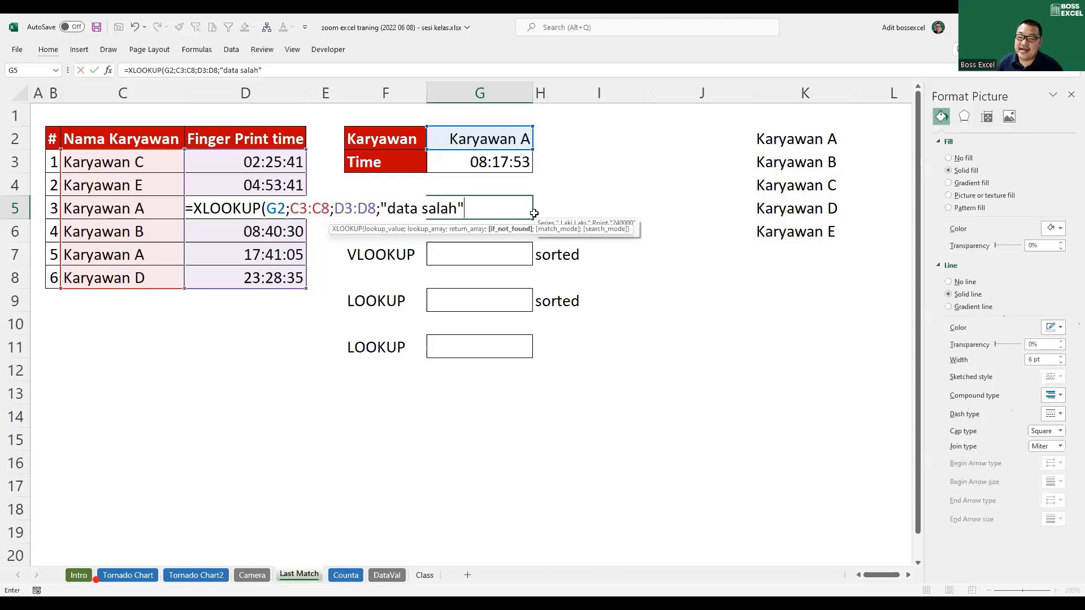
key("BackSpace")
key("BackSpace")
key("BackSpace")
key("BackSpace")
key("BackSpace")
key("BackSpace")
key("BackSpace")
key("BackSpace")
key("BackSpace")
key("BackSpace")
key("BackSpace")
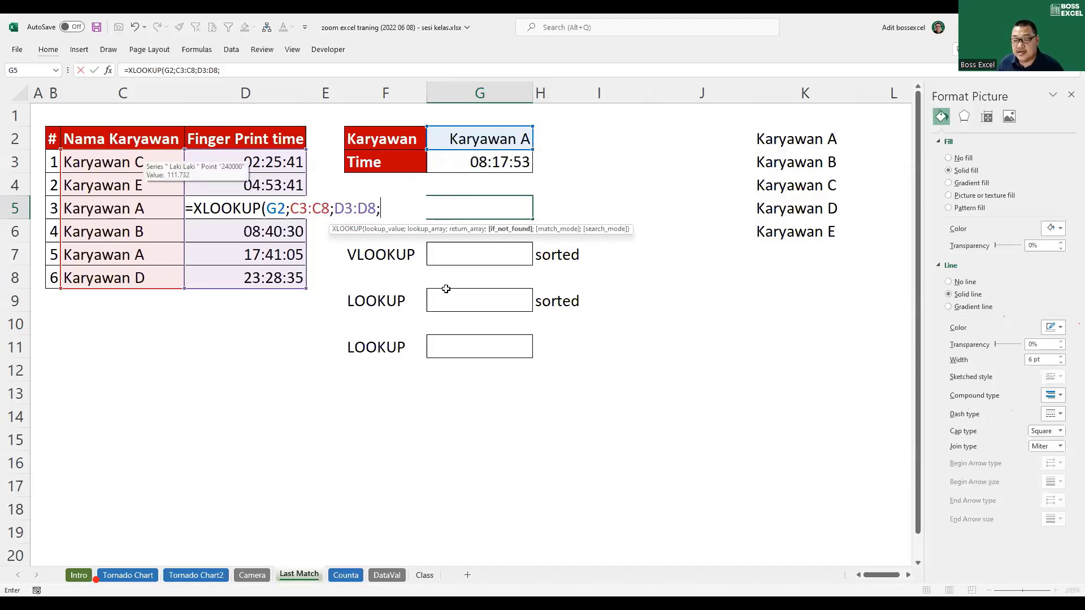
type(";")
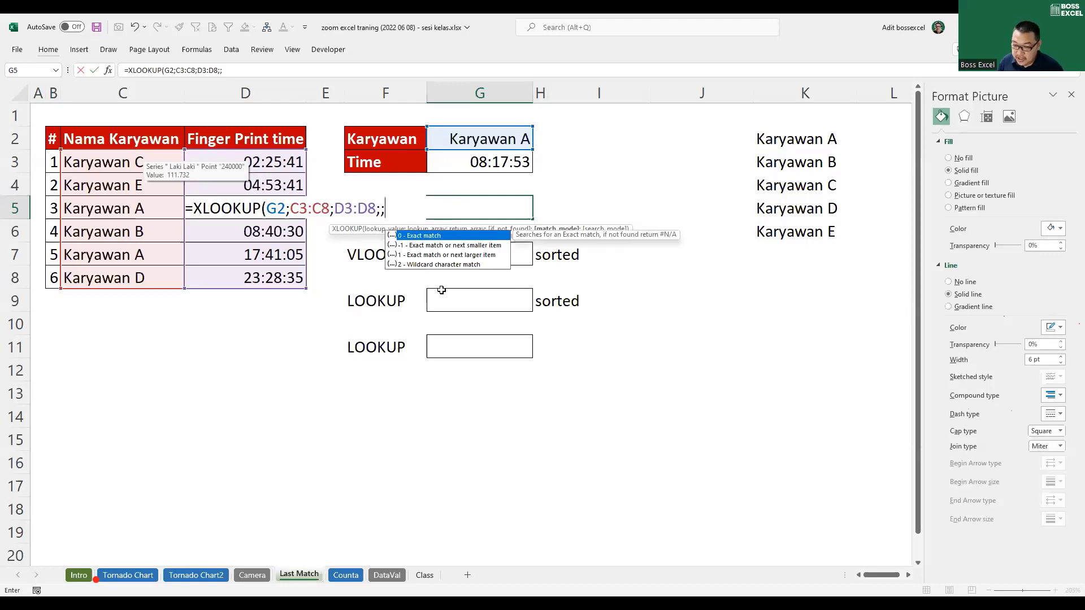
key("BackSpace")
Step: Set the if_not_found argument of the XLOOKUP in G5 to "data salah"
type("\"")
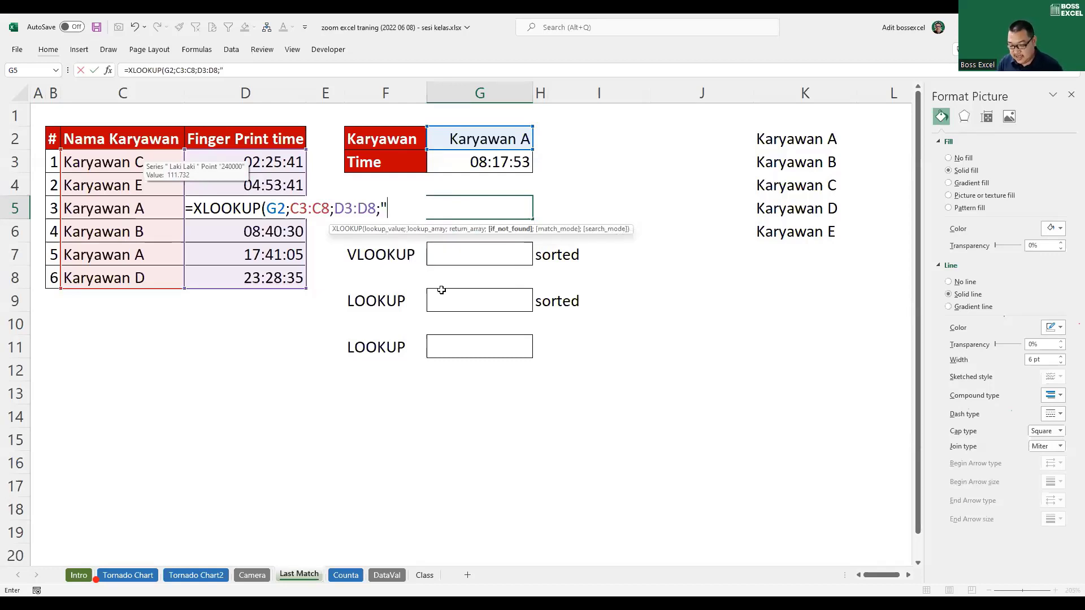
type("data saa")
key("BackSpace")
type("l")
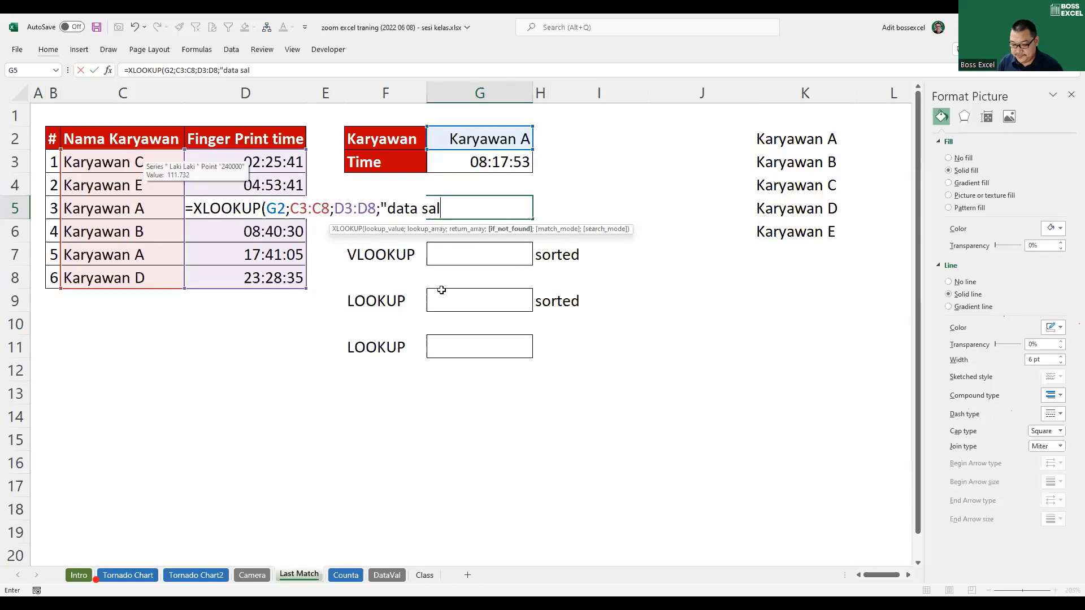
type("ah\"")
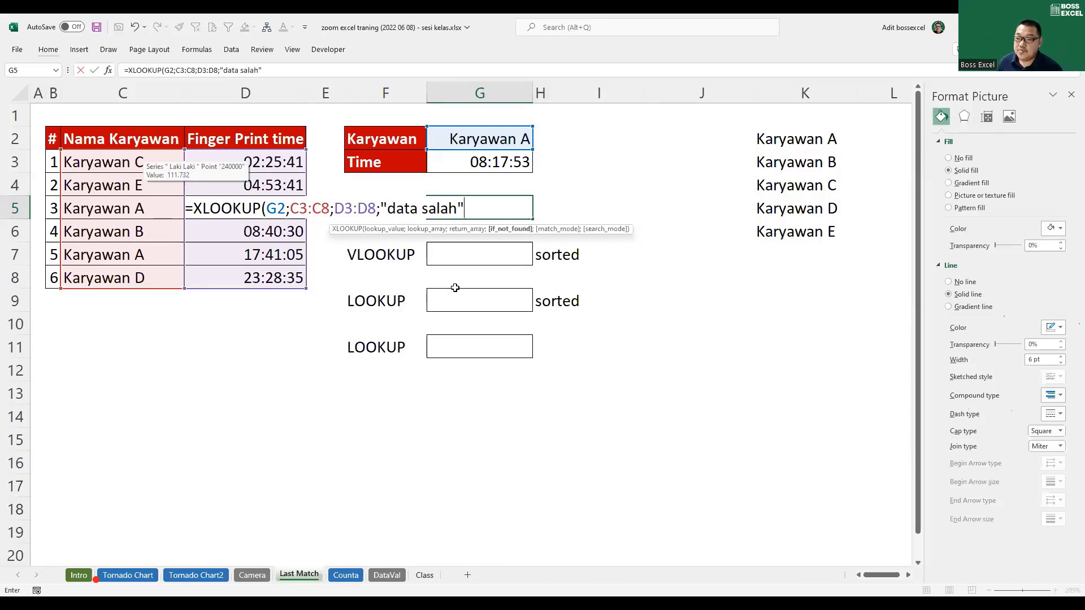
Step: Complete the XLOOKUP in G5 with match mode 0 for an exact match and search mode -1 for last-to-first
type(";0;")
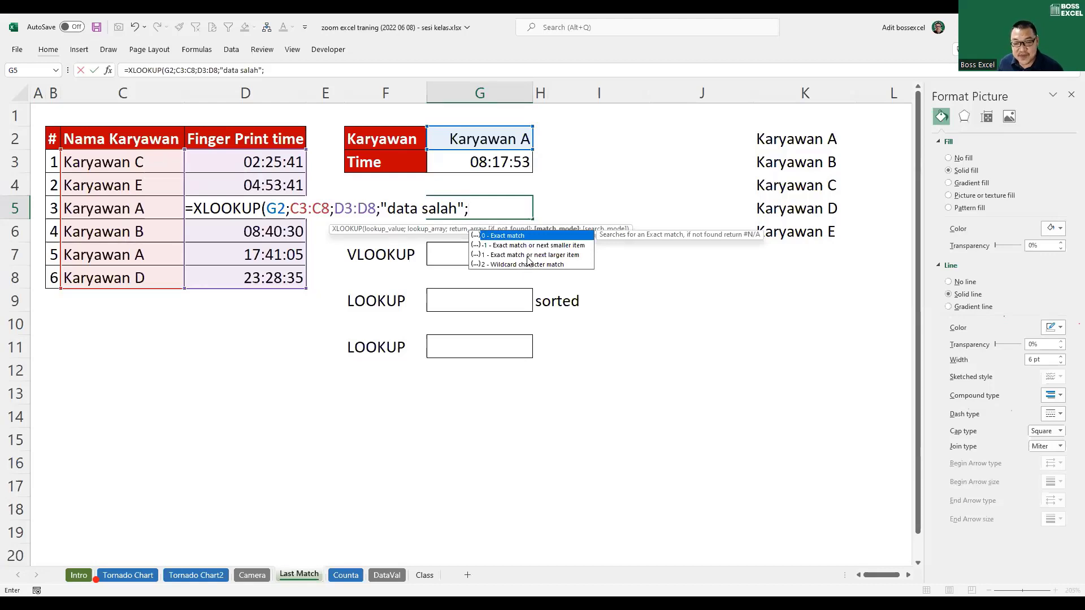
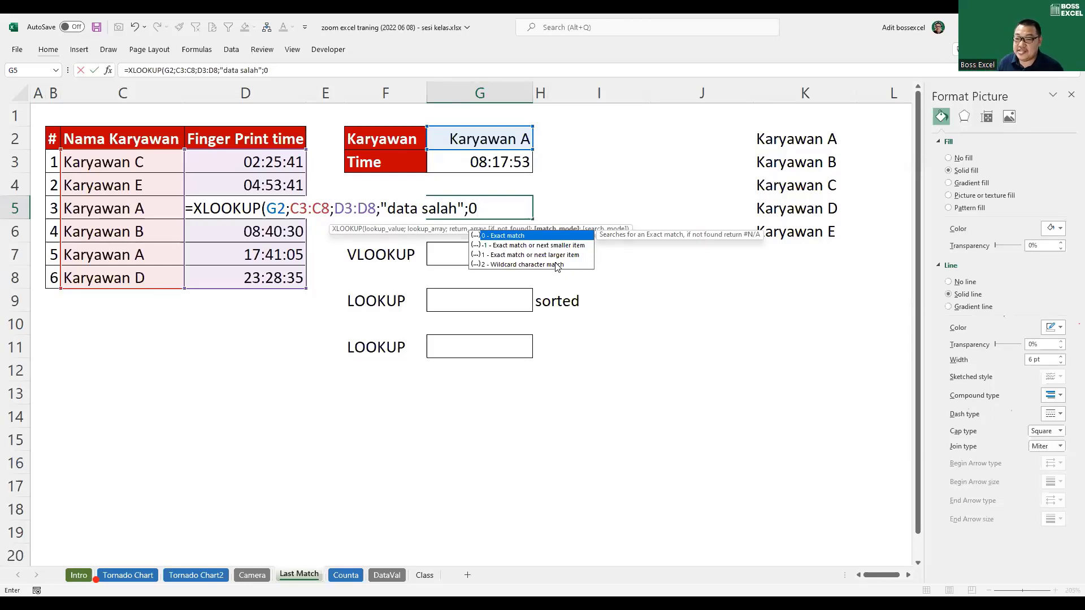
type(";")
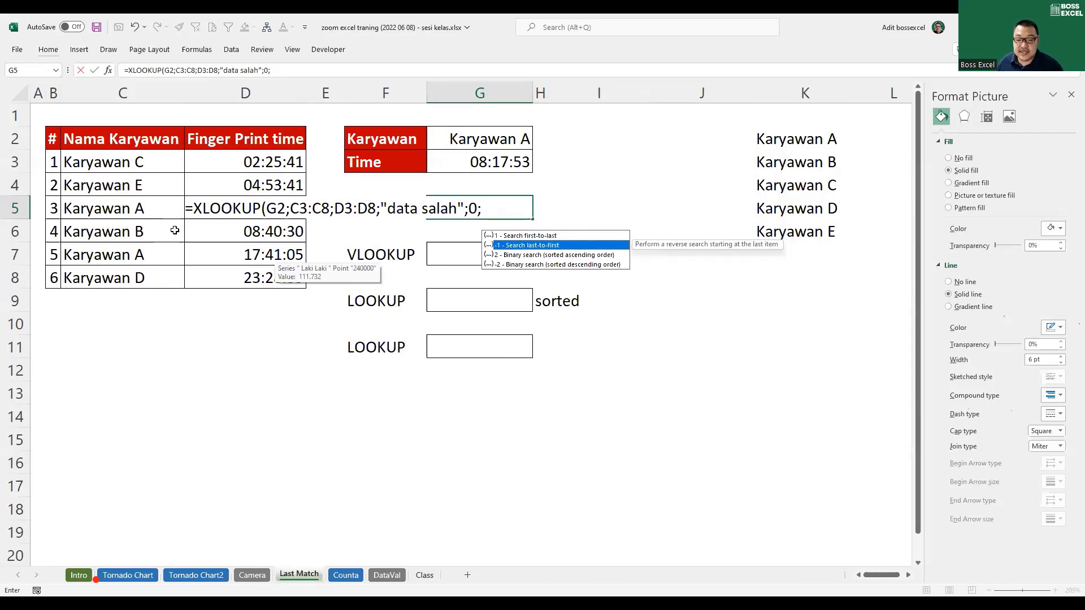
double_click(537, 246)
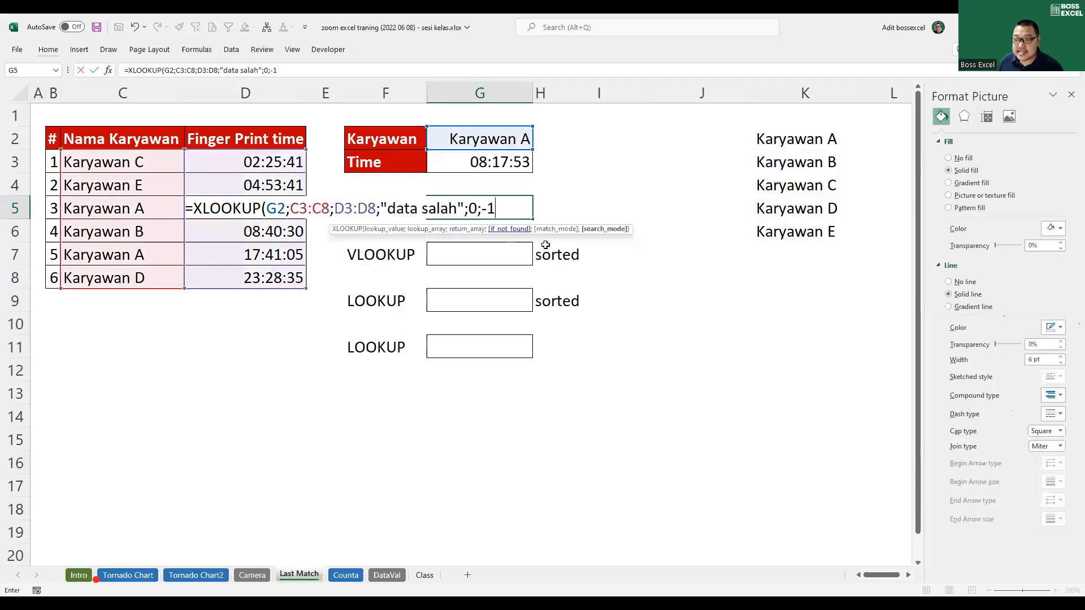
type(")")
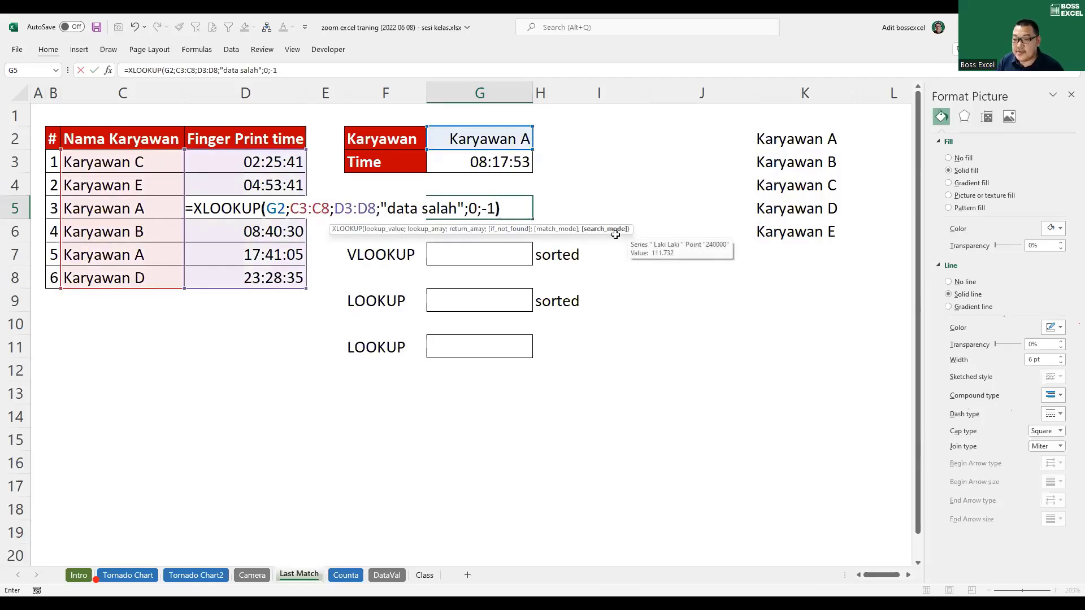
key("Return")
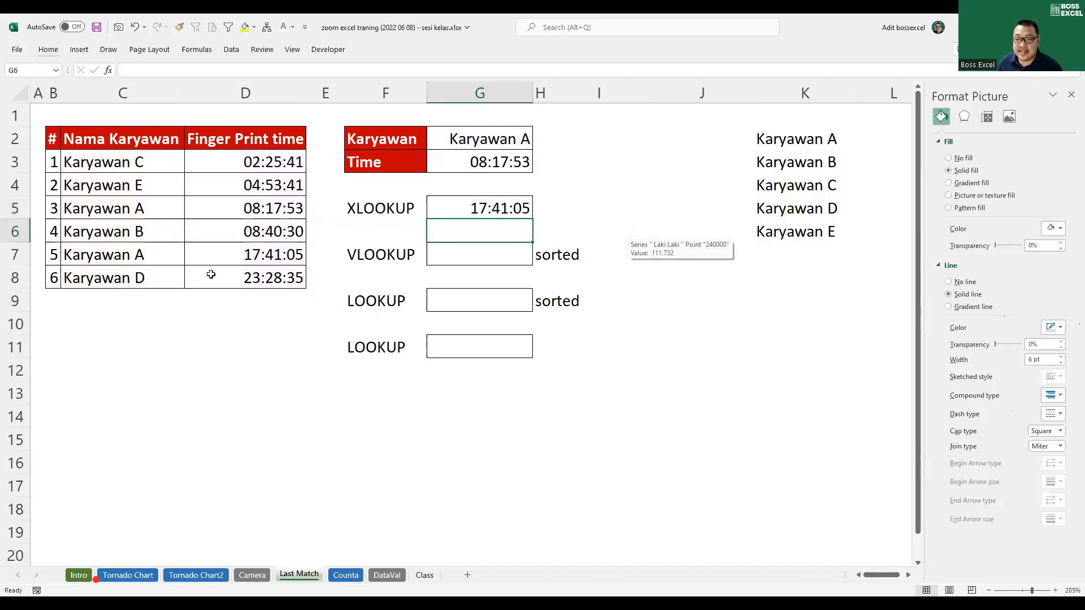
Step: Compare the XLOOKUP result with the Karyawan A entry in row 7, and review the VLOOKUP and LOOKUP rows marked sorted
left_click(123, 256)
left_click_drag(124, 256, 249, 252)
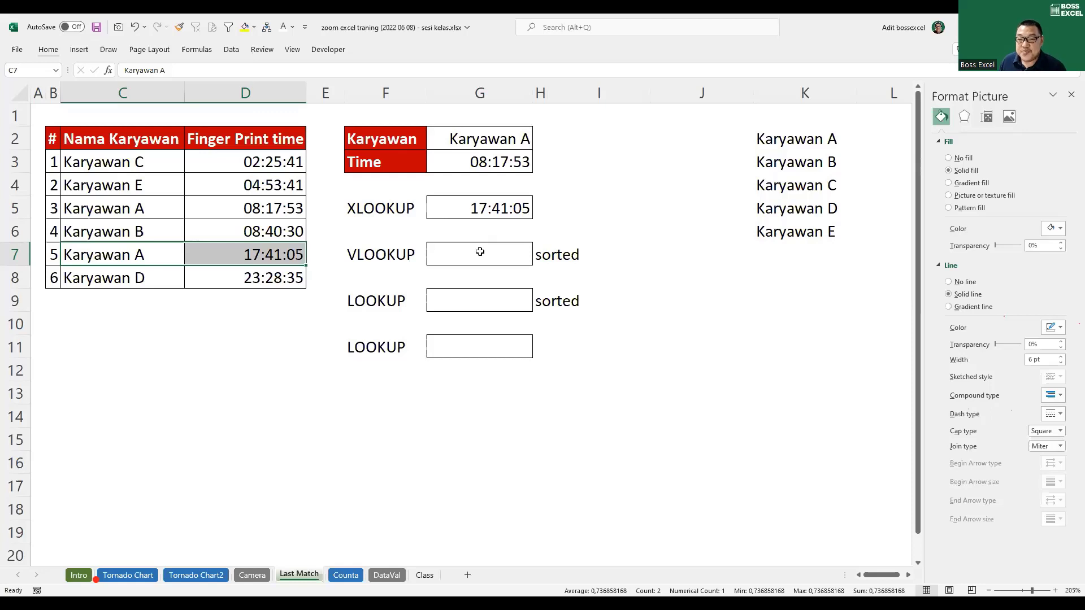
left_click(382, 209)
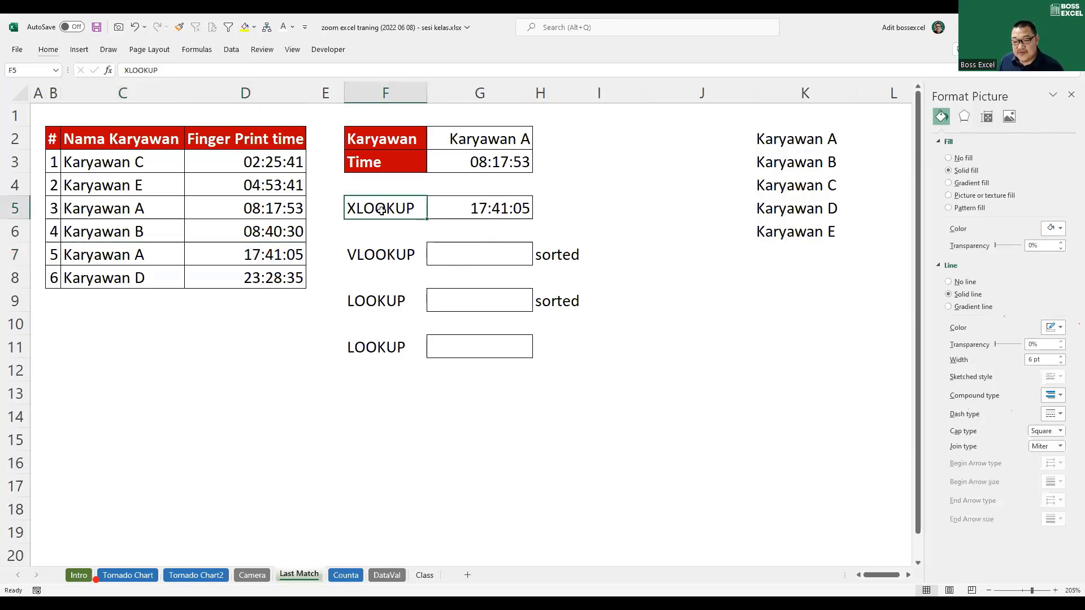
left_click_drag(382, 252, 383, 299)
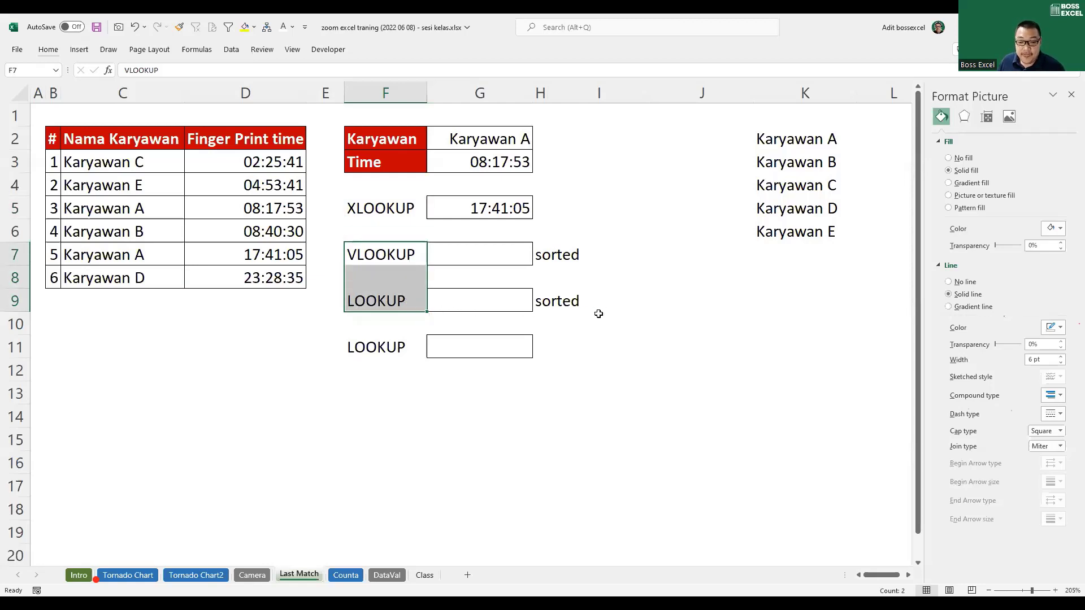
left_click_drag(572, 258, 565, 300)
left_click_drag(541, 248, 540, 300)
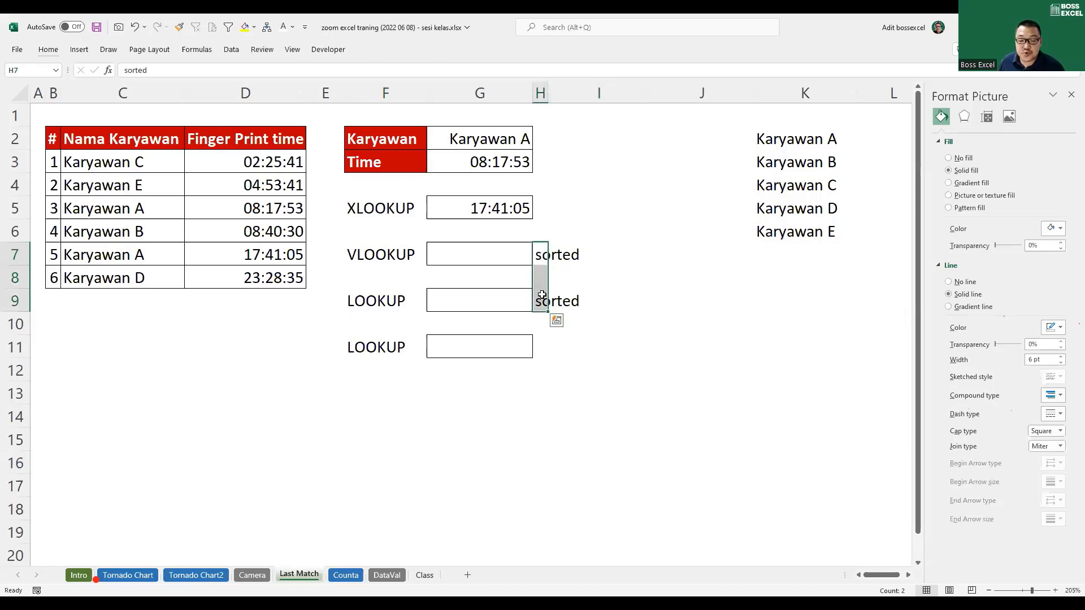
Step: Add filters to the employee table, sort Nama Karyawan from A to Z, and recheck the XLOOKUP in G5
left_click(113, 189)
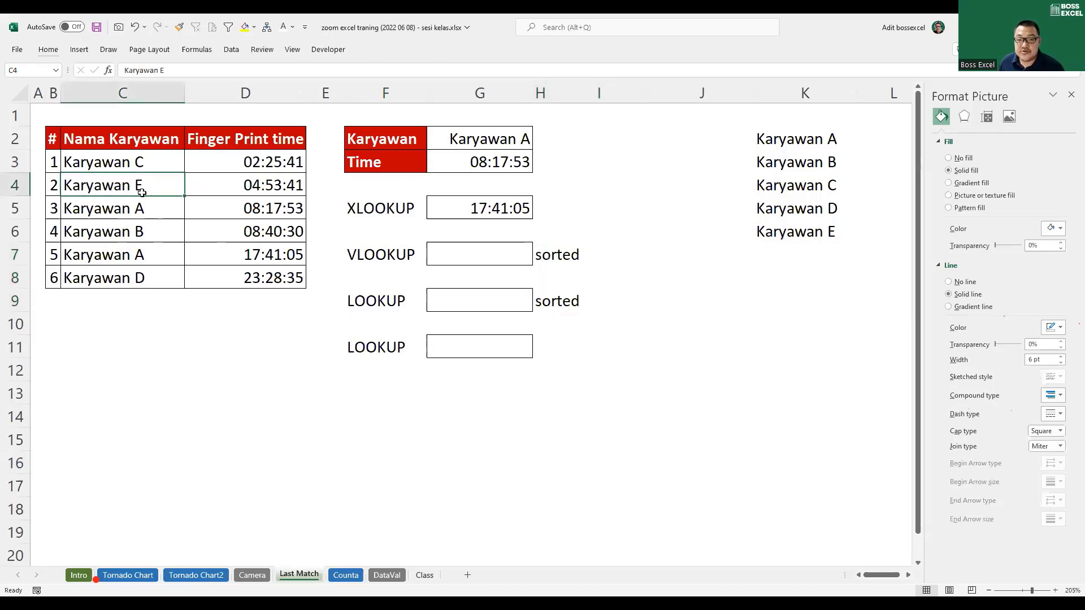
left_click(140, 139)
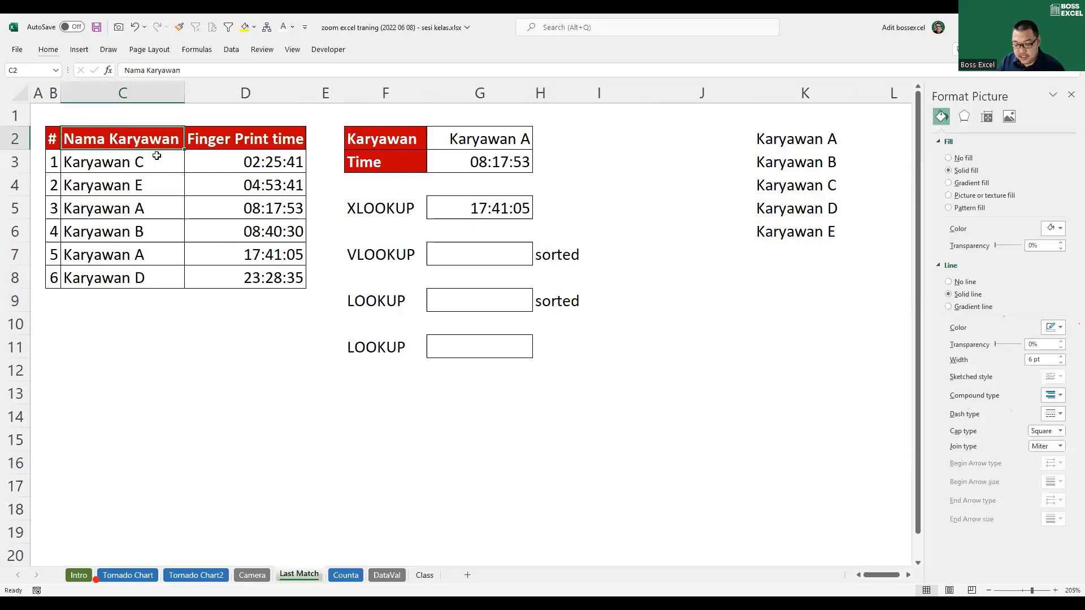
key("ctrl+shift+l")
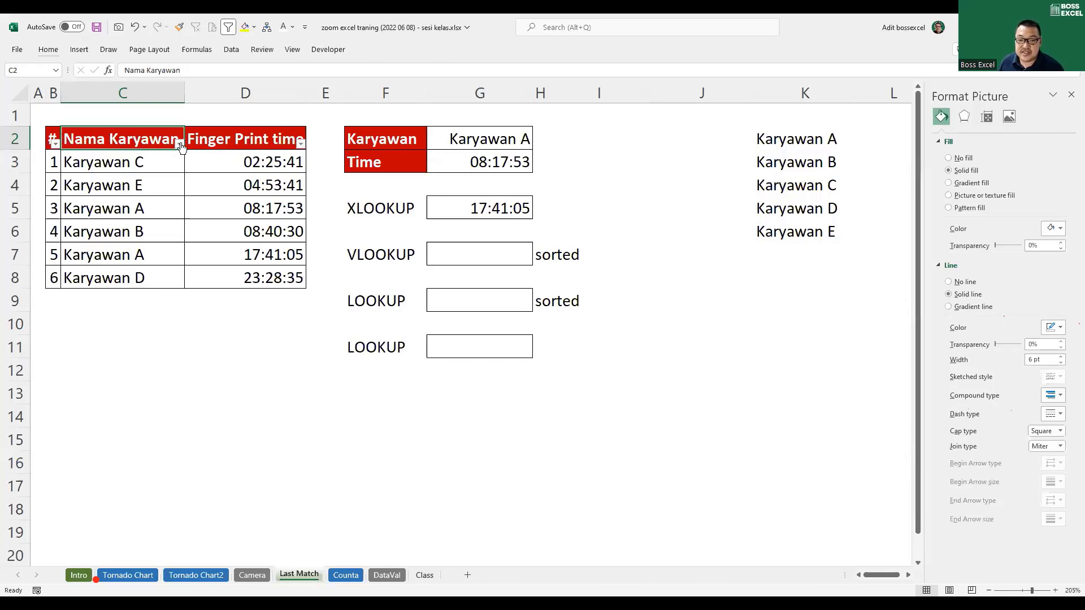
left_click(179, 143)
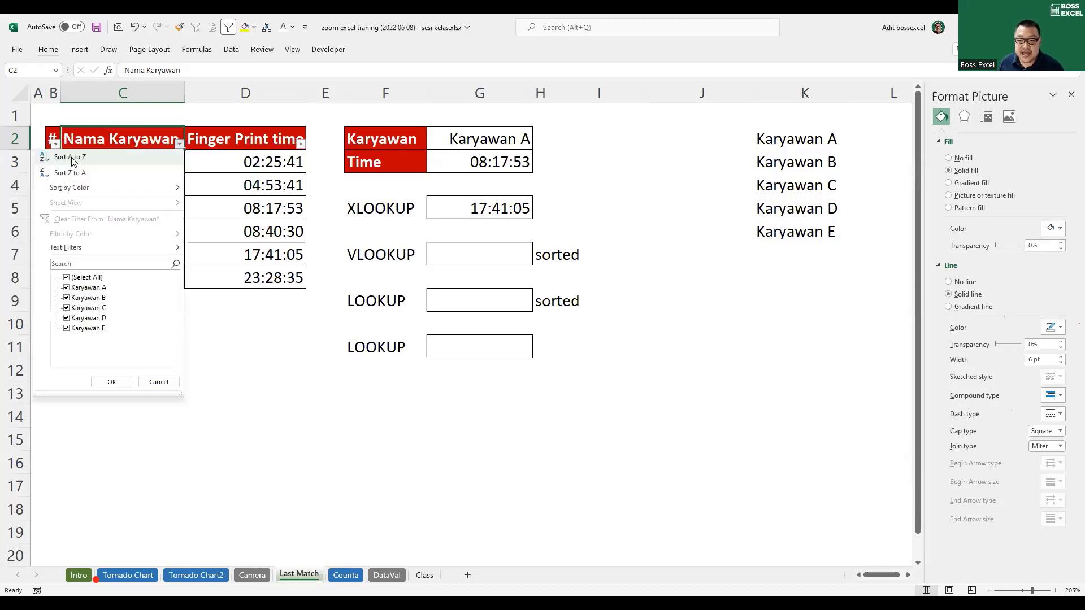
left_click(72, 157)
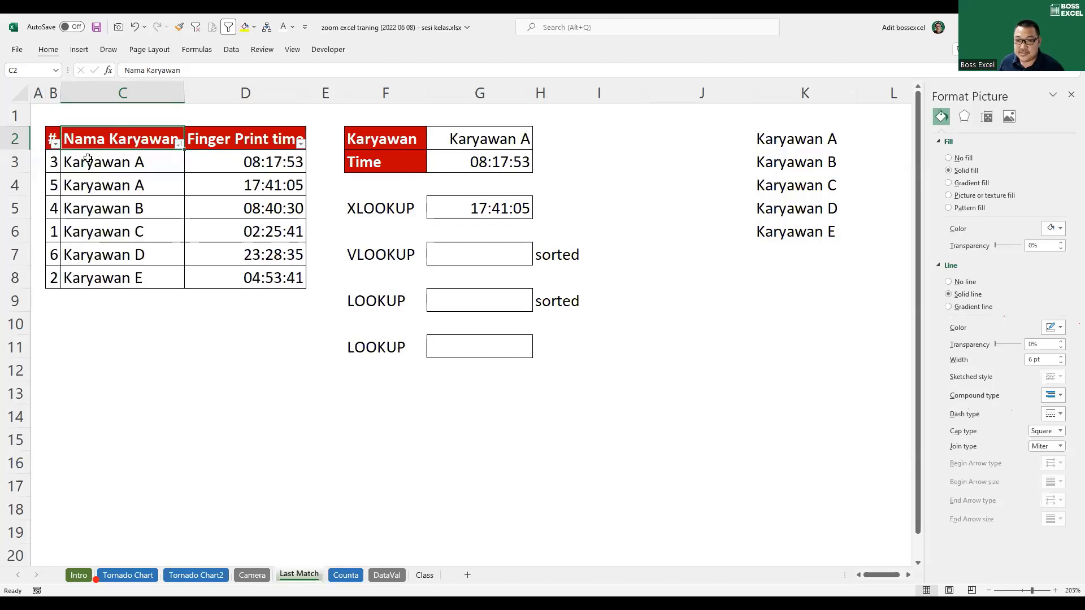
left_click(483, 218)
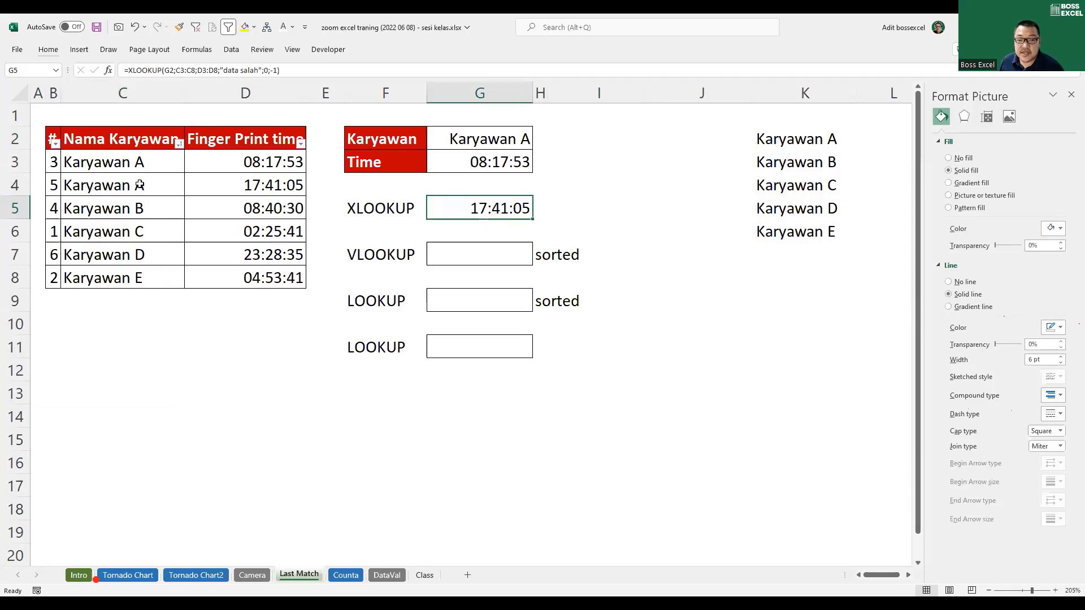
Step: Review the sorted Nama Karyawan entries in C3:C8 and the VLOOKUP row marked sorted
left_click(230, 187)
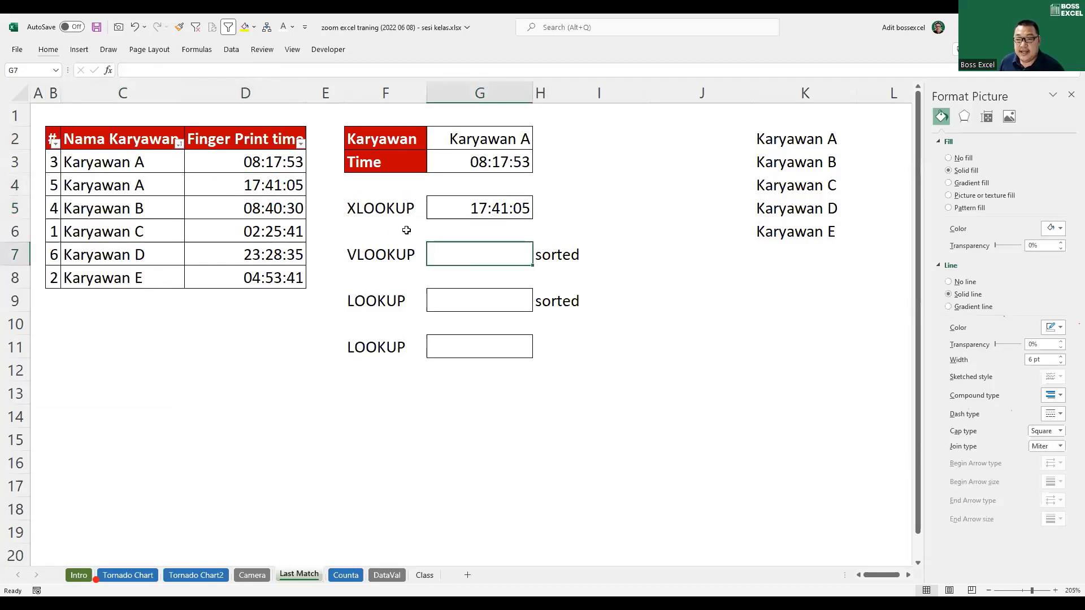
left_click_drag(144, 164, 141, 277)
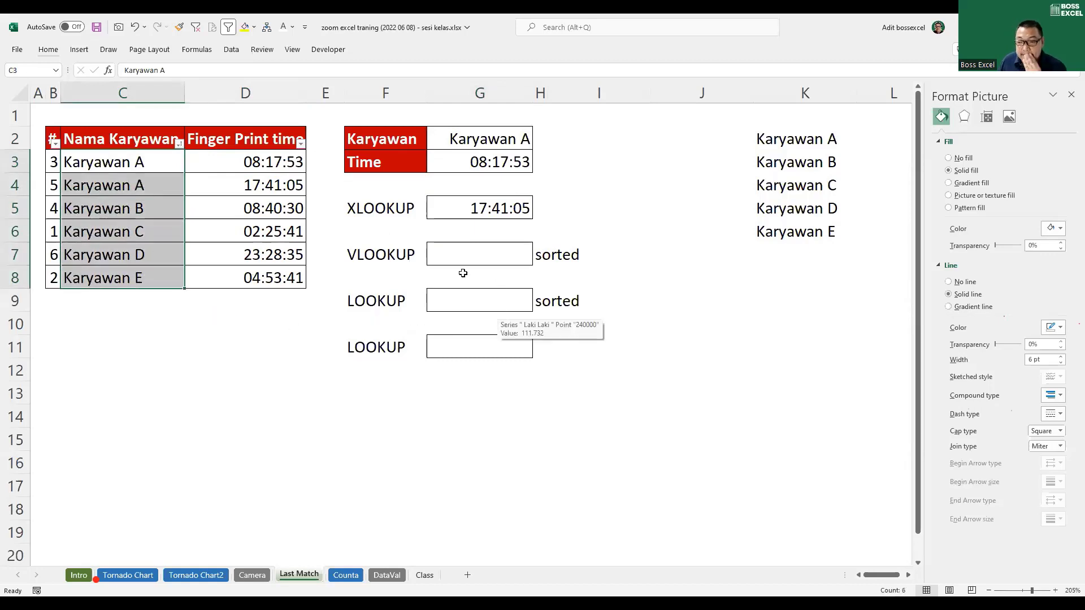
left_click(381, 257)
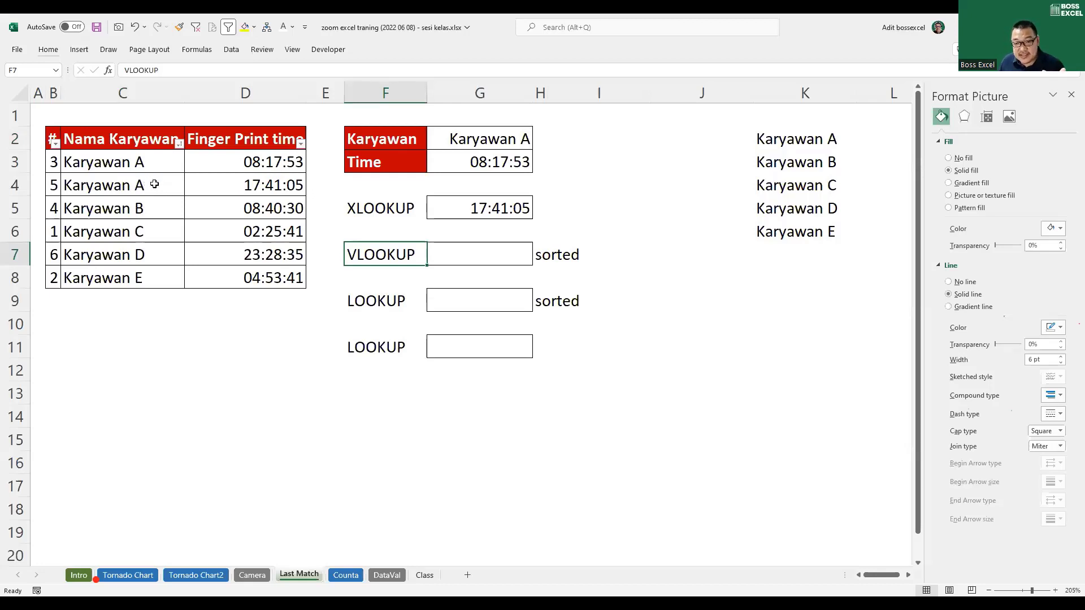
Step: Start a VLOOKUP formula in G7 with the chosen employee in G2 as the lookup value
left_click(487, 254)
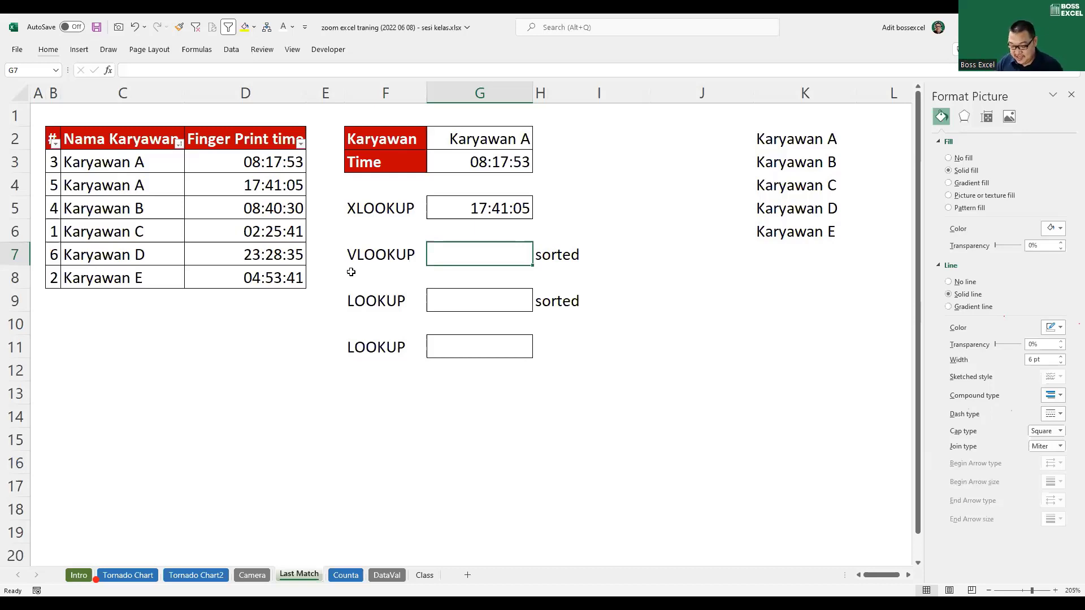
type("=")
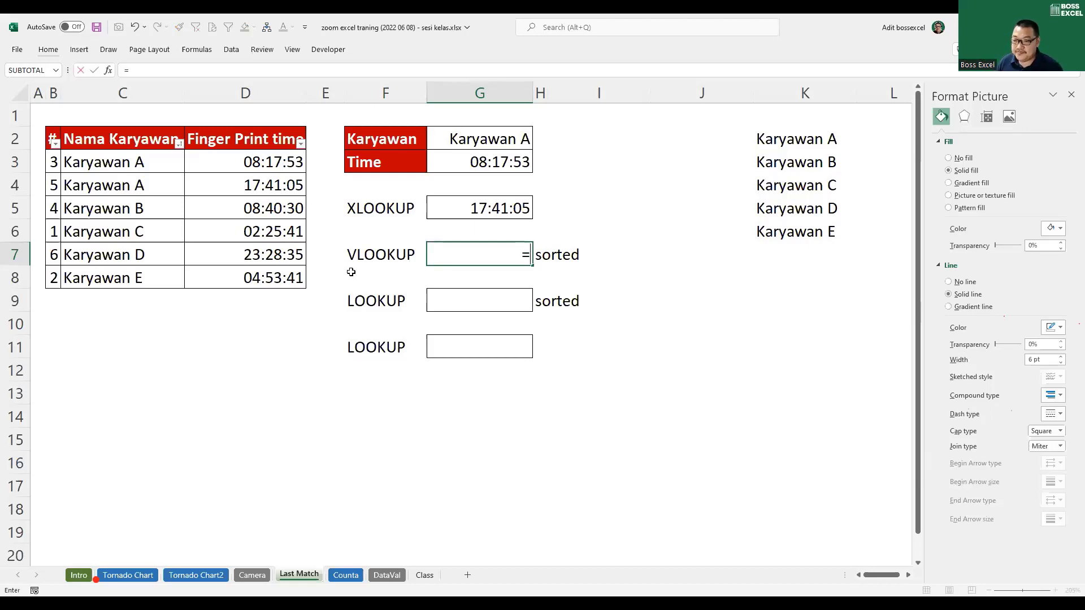
type("VLOOKUP(")
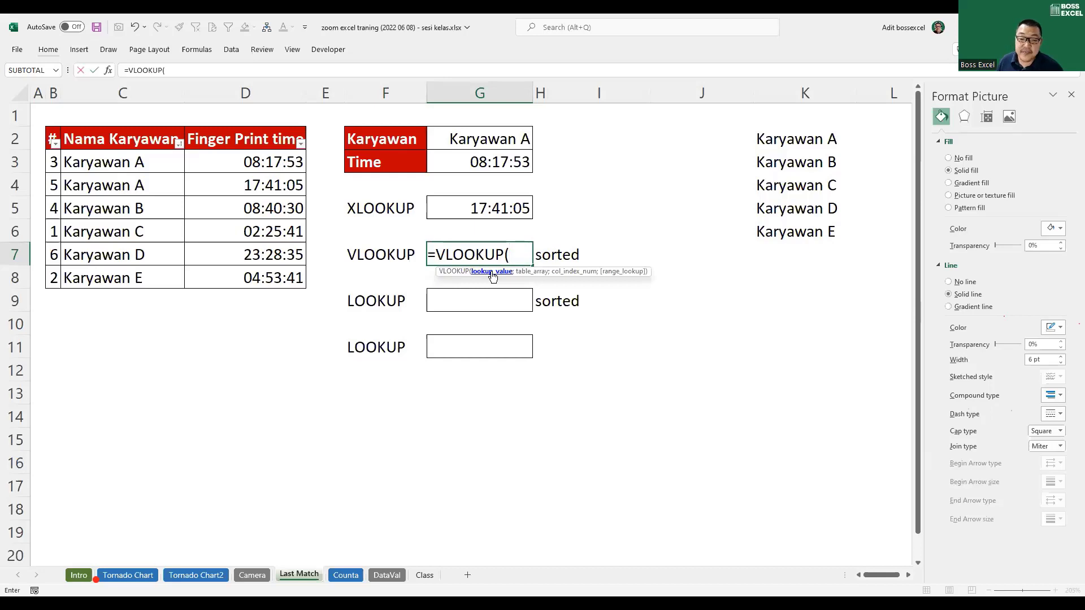
left_click(493, 141)
type(";")
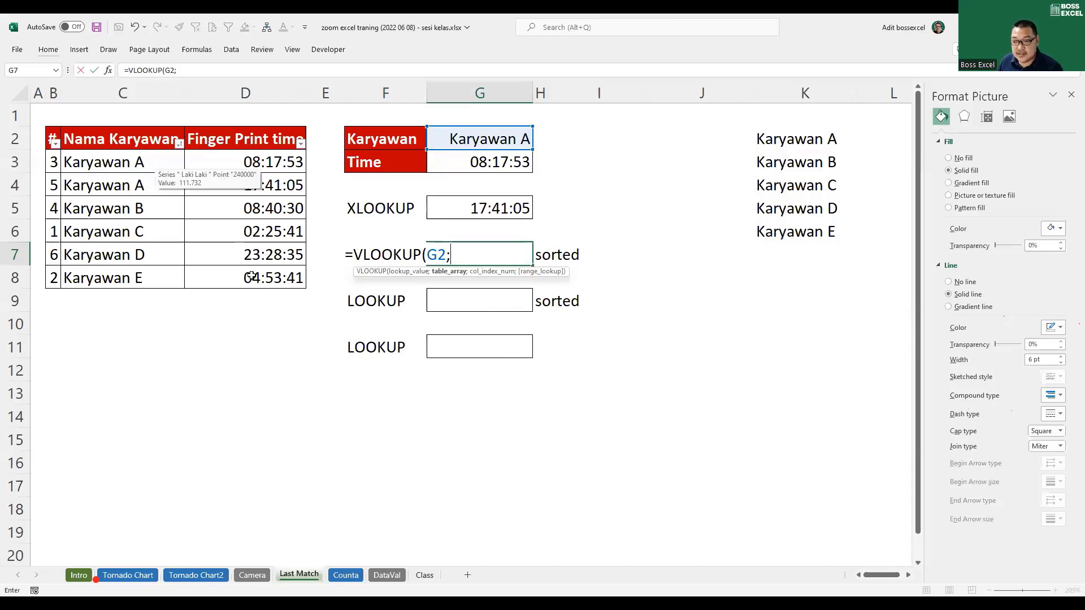
Step: Complete the VLOOKUP formula in G7 with table array C3:D8, column index 2 and an approximate match (TRUE)
left_click_drag(251, 276, 141, 163)
type(";")
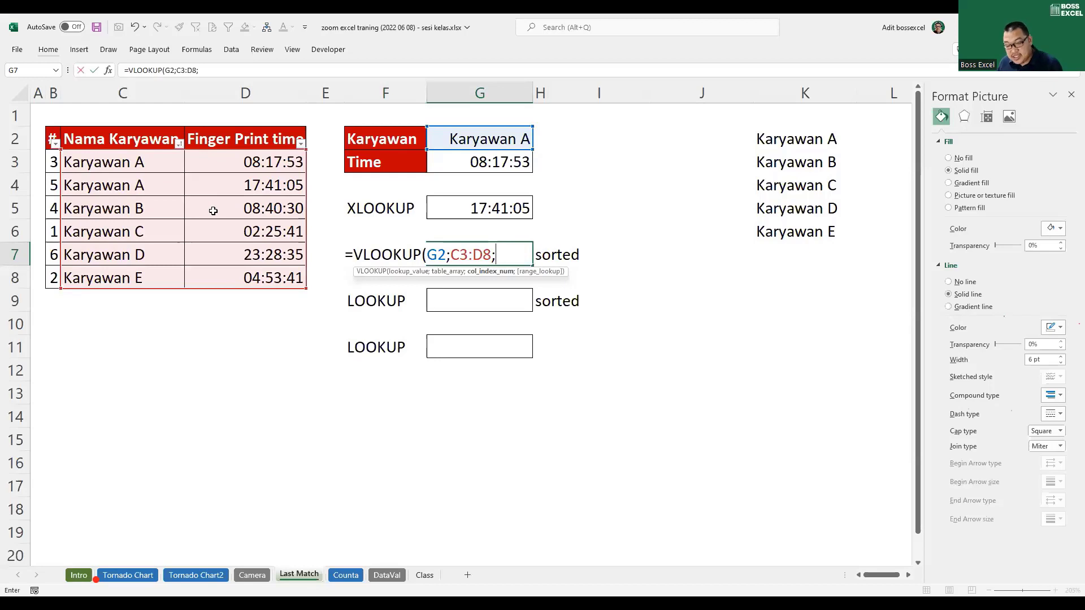
type("2")
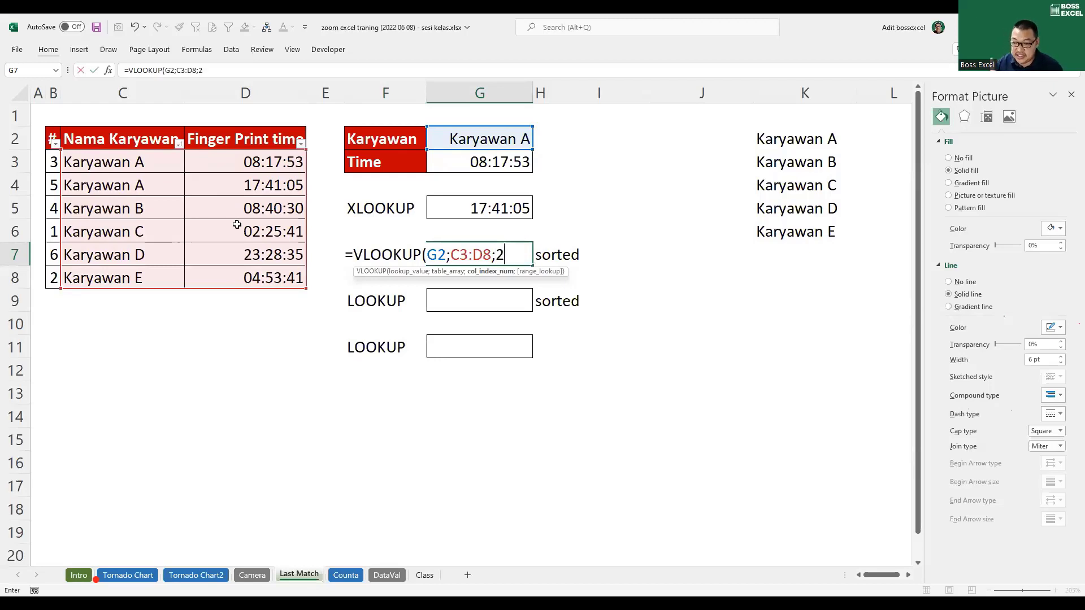
type(";true")
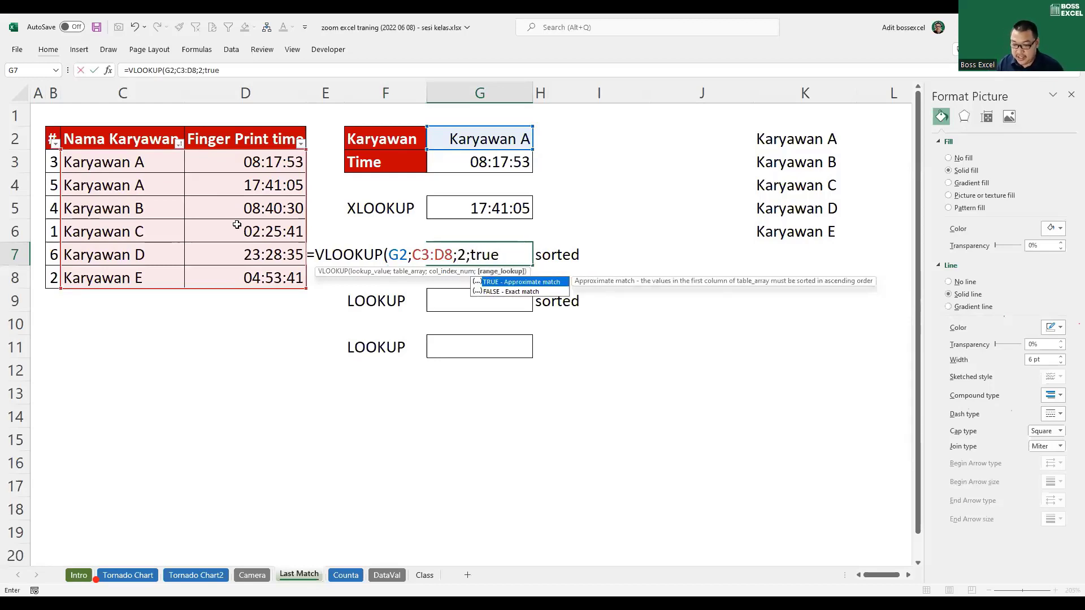
type(")")
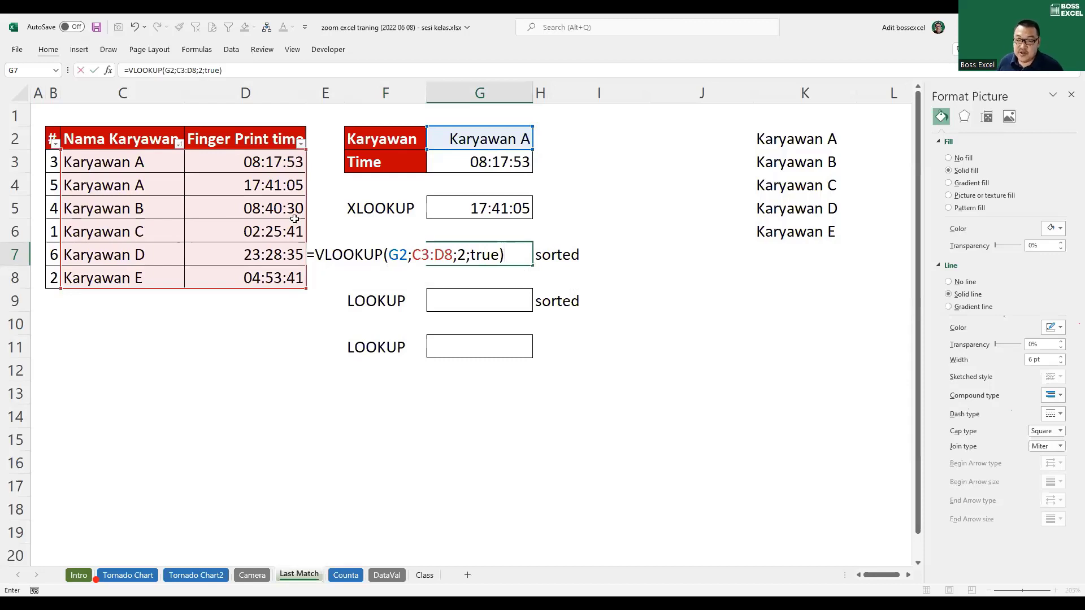
key("Return")
left_click(492, 254)
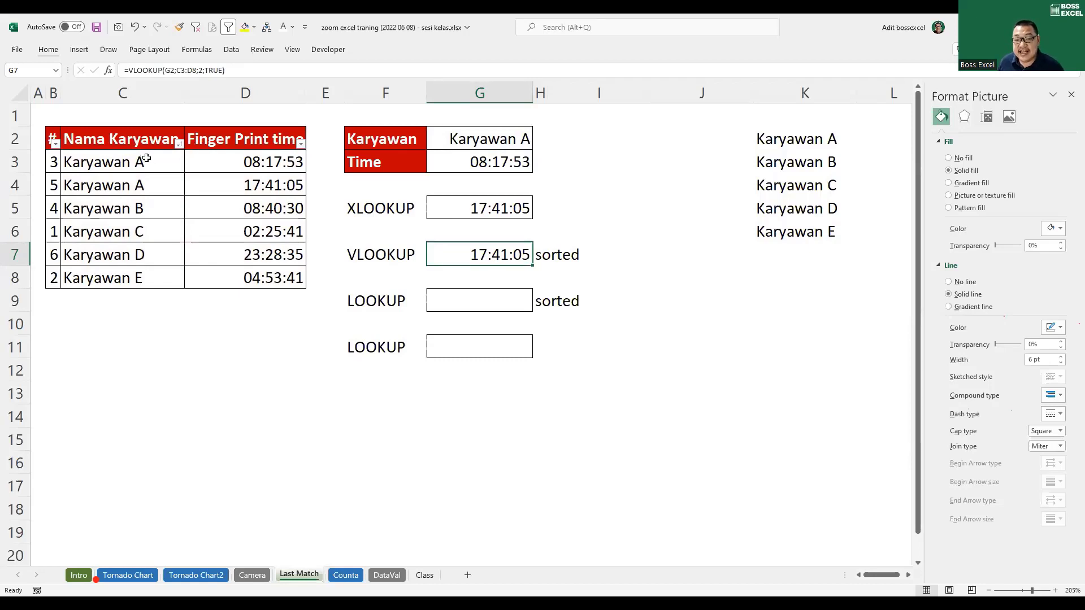
Step: Compare the VLOOKUP result with the two Karyawan A rows in the fingerprint table
left_click(146, 160)
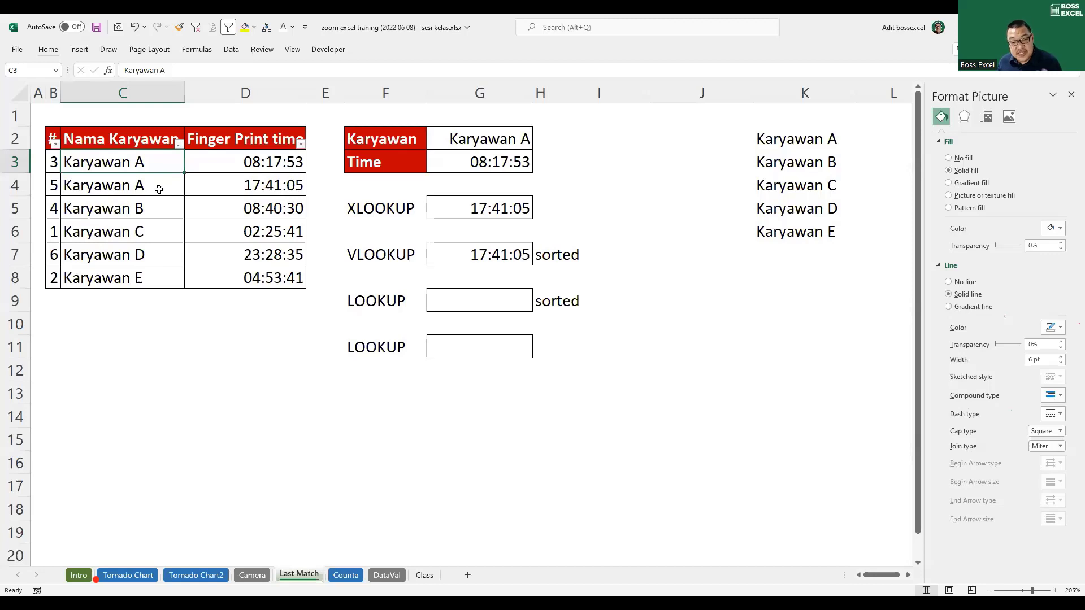
left_click(158, 177)
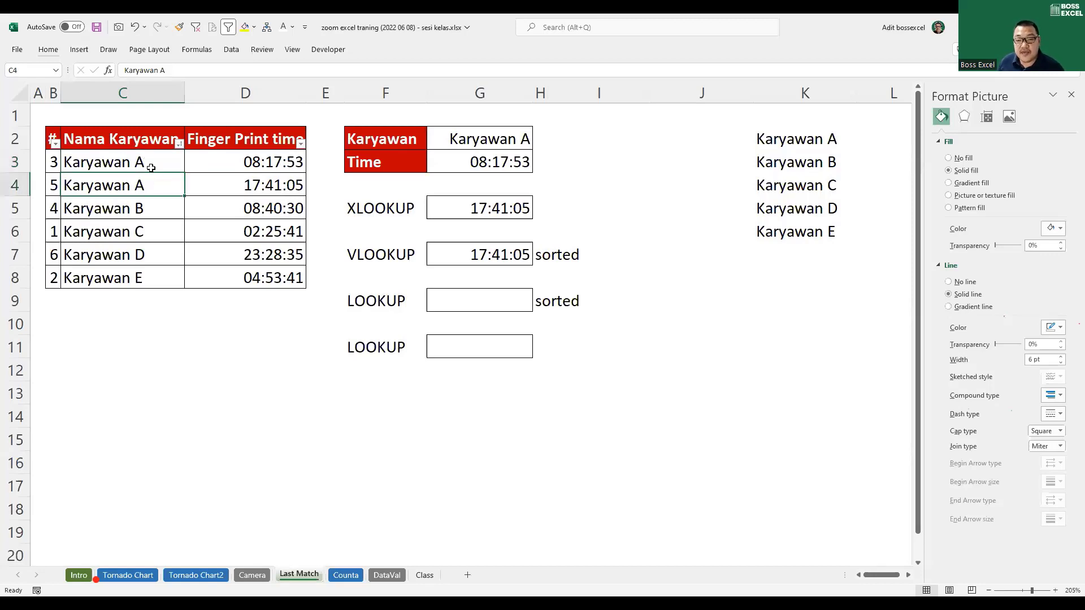
left_click(153, 210)
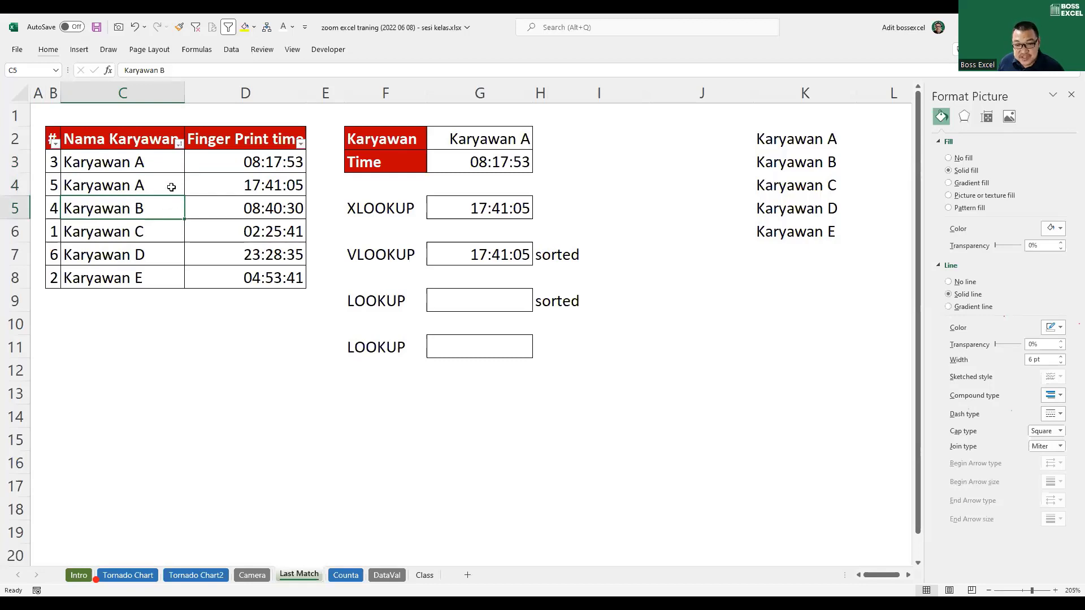
left_click_drag(159, 185, 230, 184)
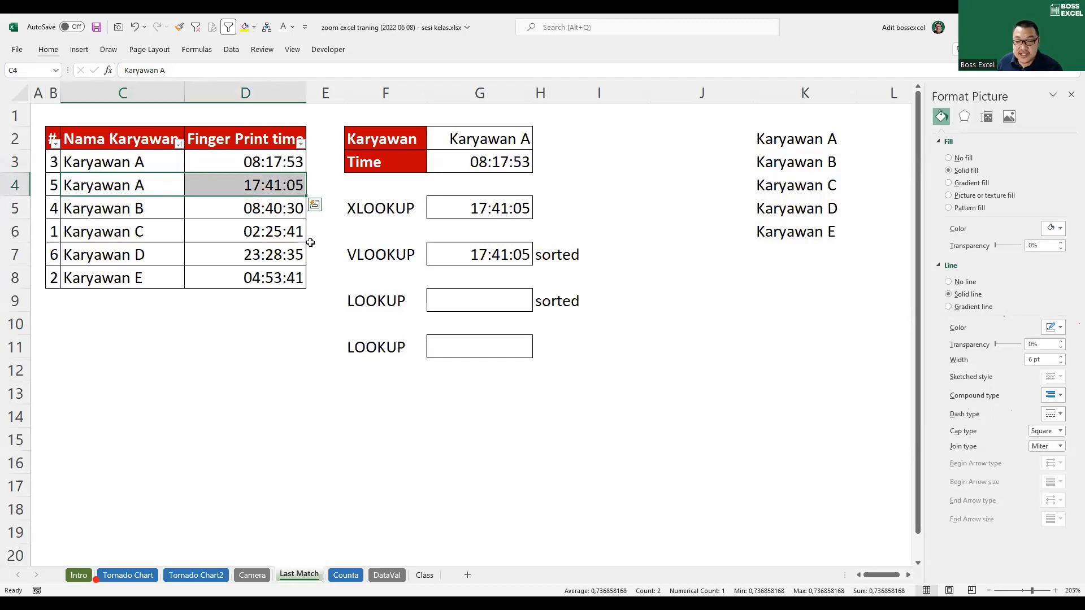
left_click(382, 256)
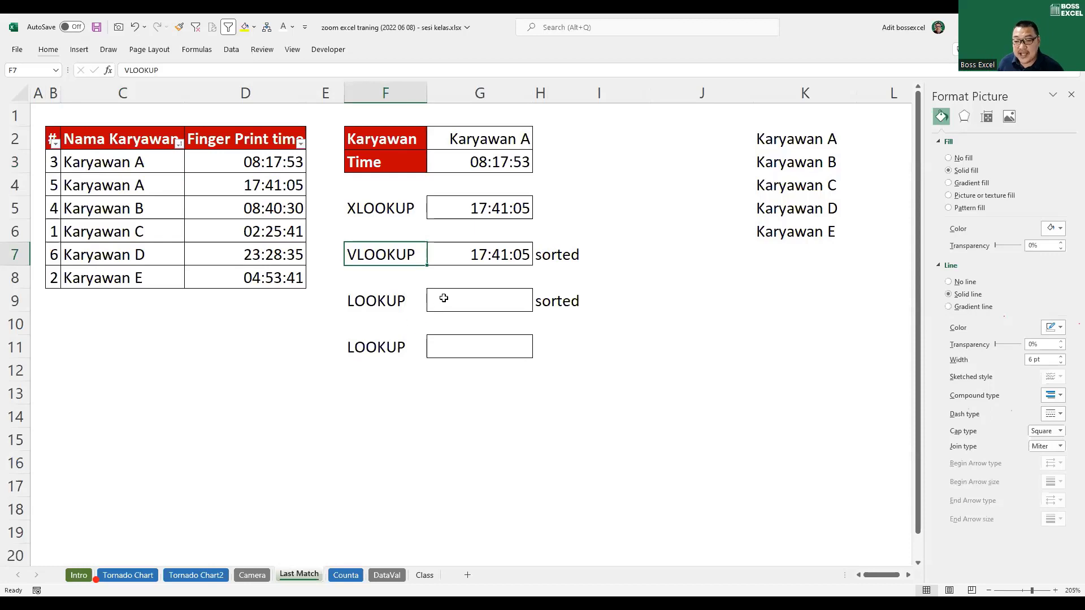
Step: Start a LOOKUP formula in G9 with the employee in G2 as the lookup value
left_click(486, 302)
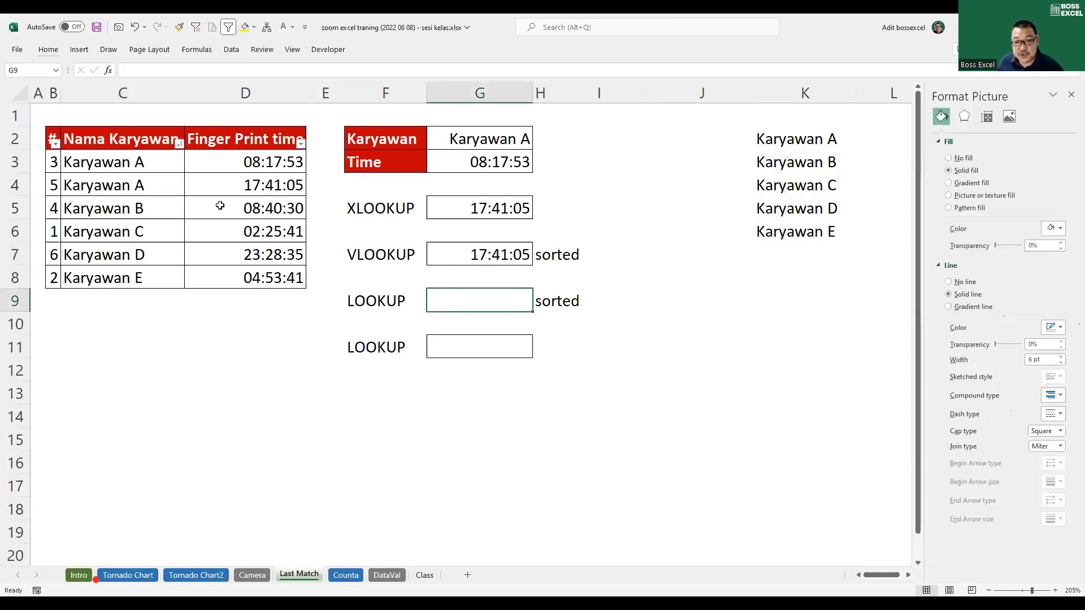
left_click_drag(160, 166, 164, 278)
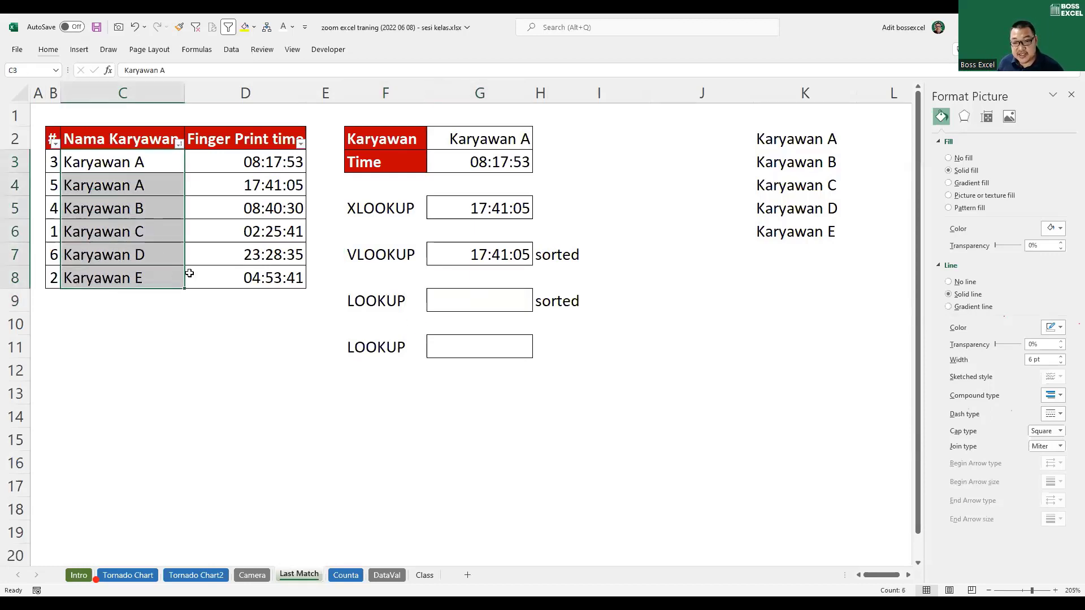
left_click(519, 297)
type("=")
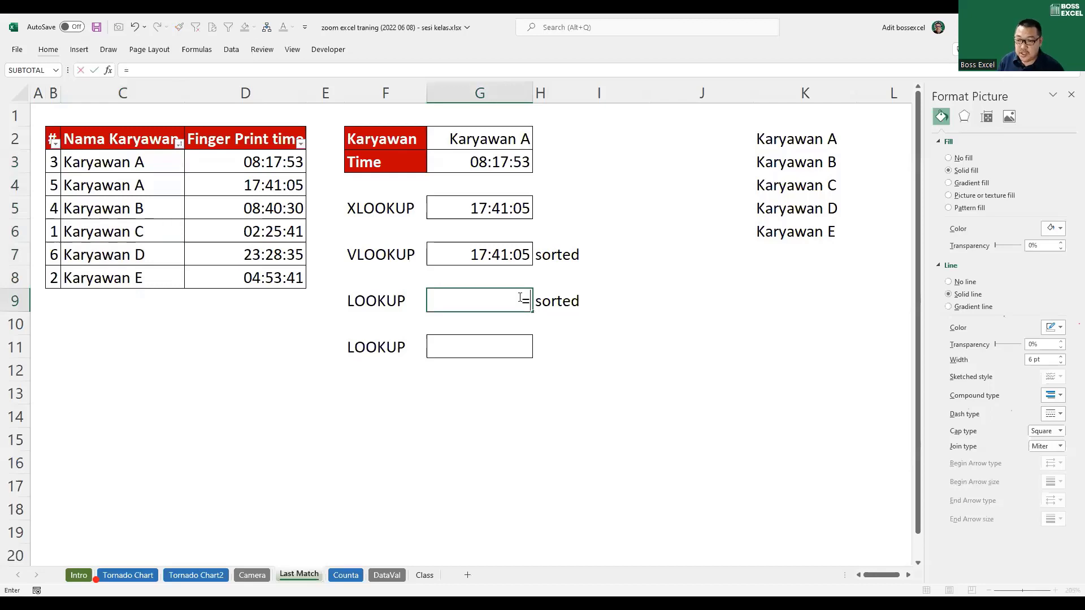
type("look")
key("Tab")
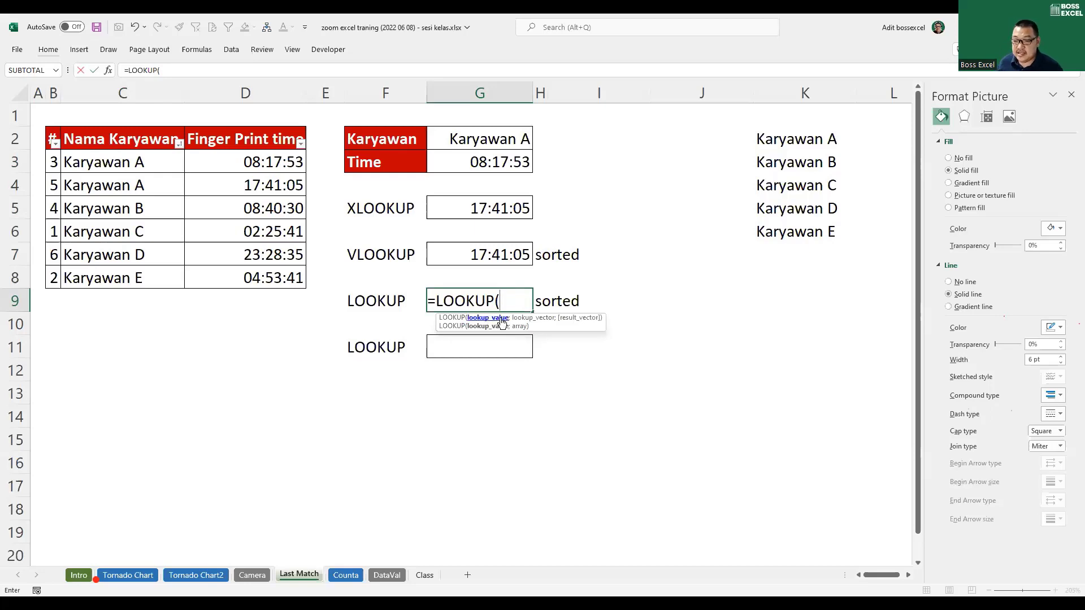
left_click(501, 140)
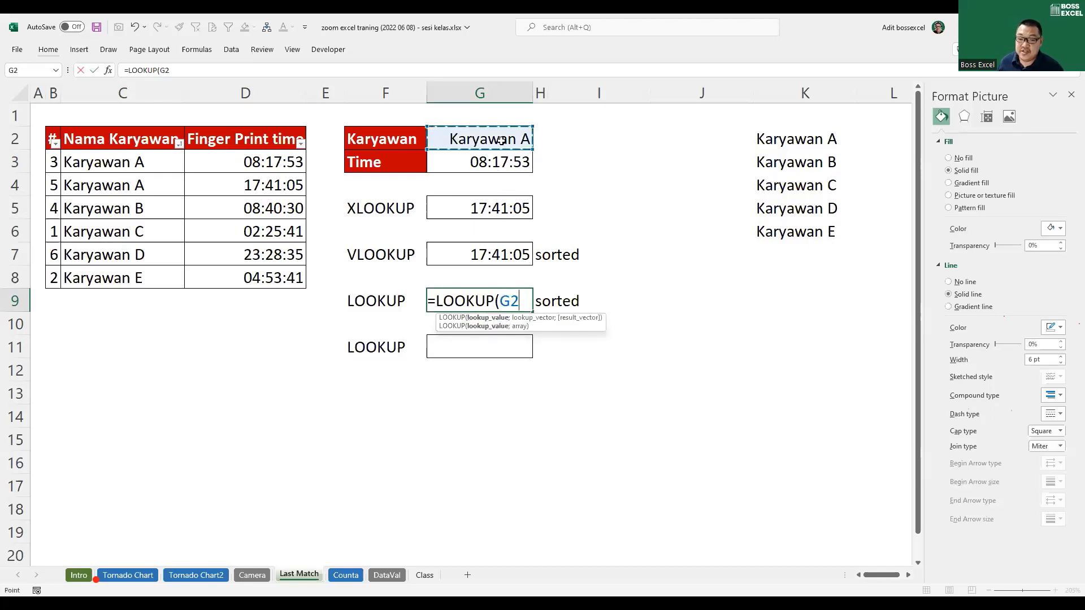
type(";")
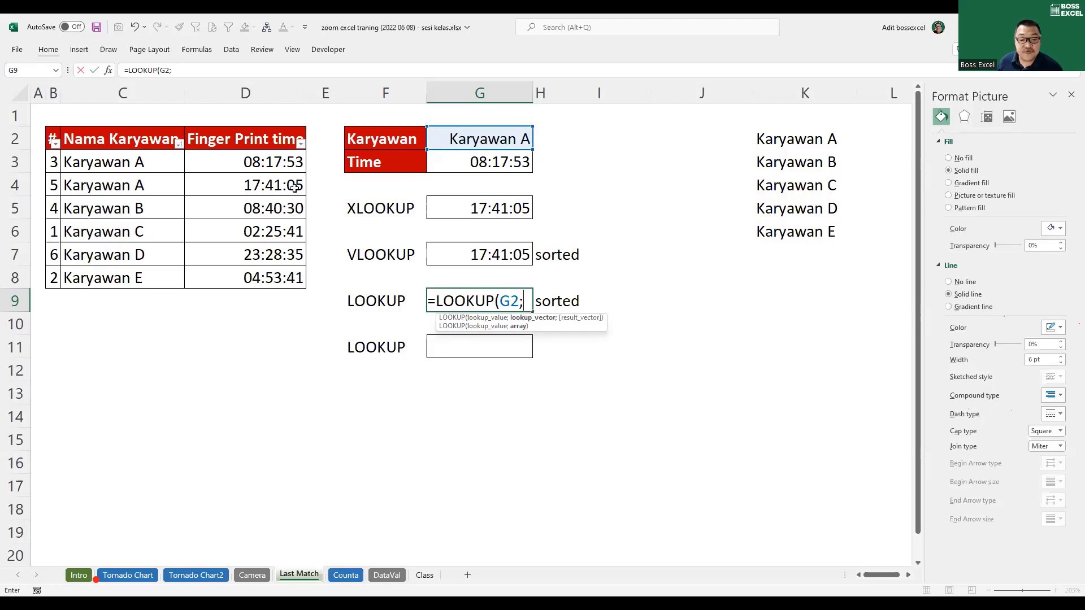
Step: Complete the LOOKUP formula in G9 with C3:C8 as the lookup vector and D3:D8 as the result vector
left_click_drag(145, 161, 141, 186)
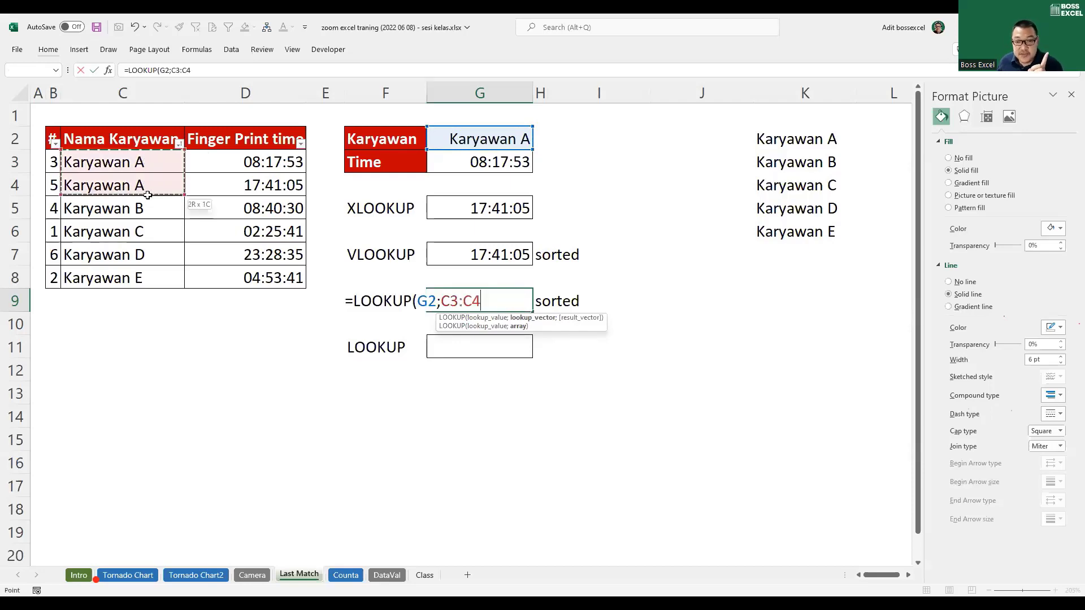
left_click_drag(167, 275, 174, 279)
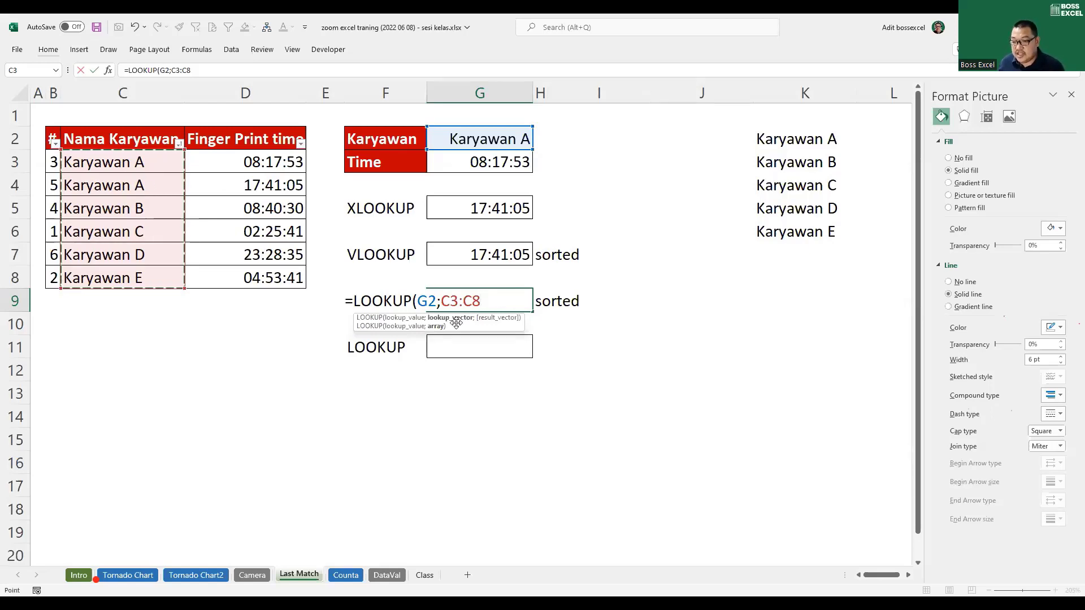
type(";")
left_click(272, 165)
left_click_drag(271, 175, 271, 275)
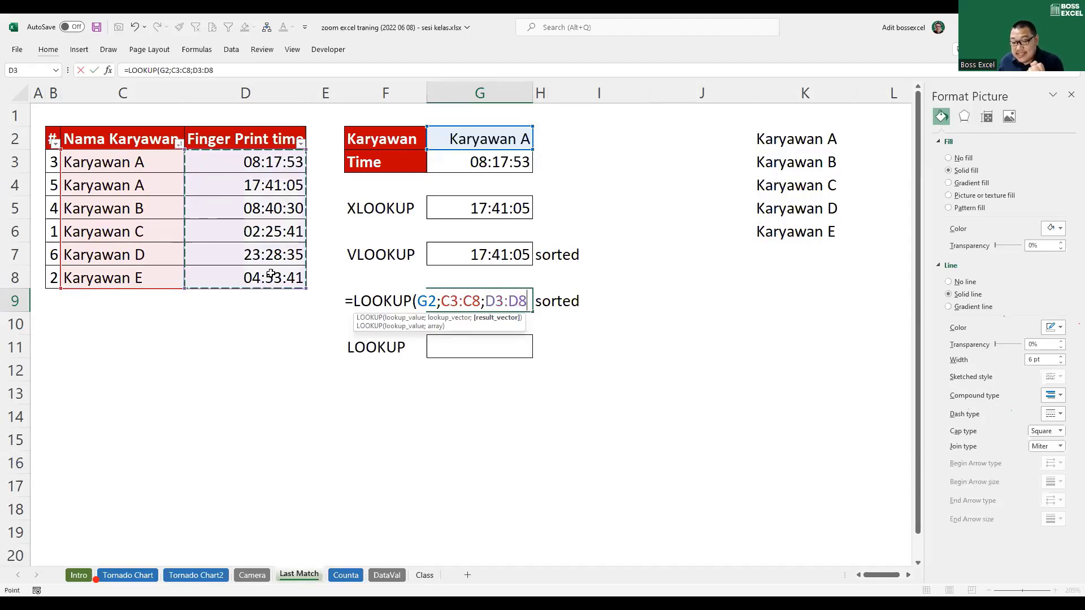
type(")")
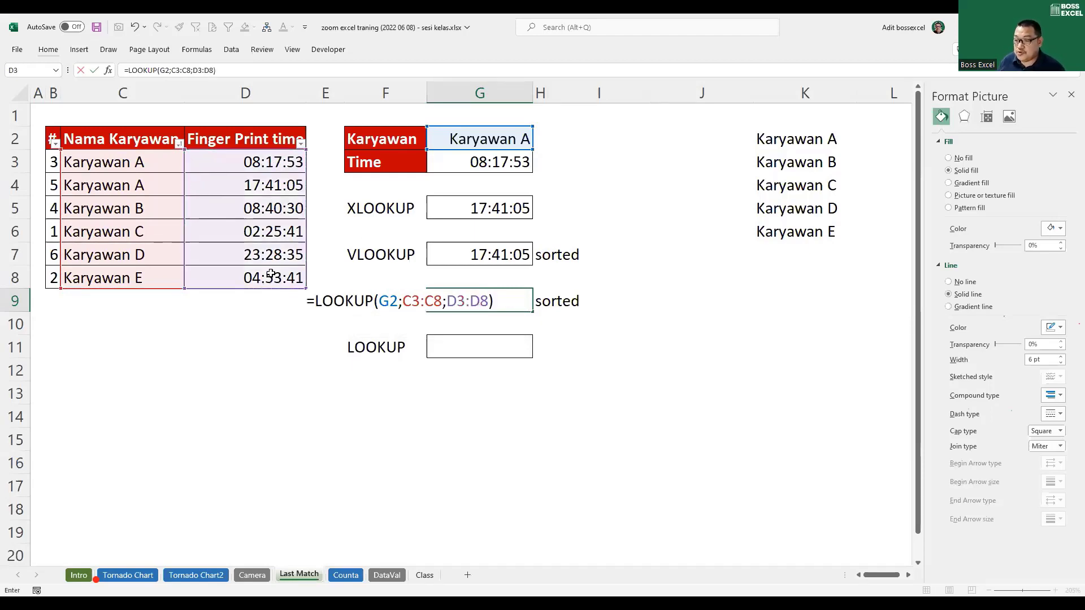
key("Return")
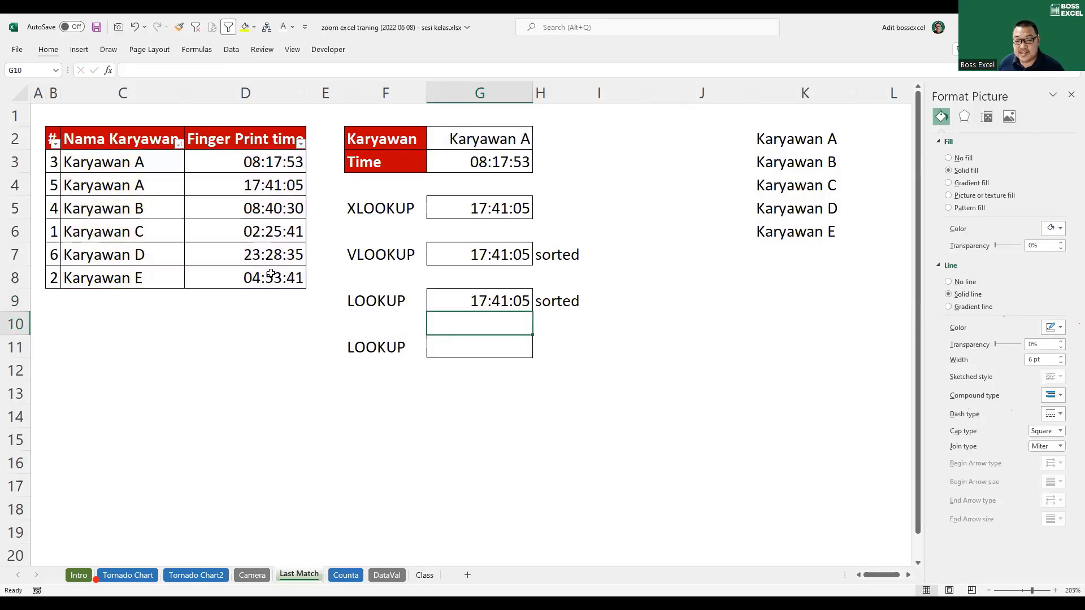
Step: Check the last Karyawan A row against the XLOOKUP, VLOOKUP and LOOKUP results and their sorted notes
left_click_drag(136, 165, 216, 188)
left_click_drag(139, 183, 240, 188)
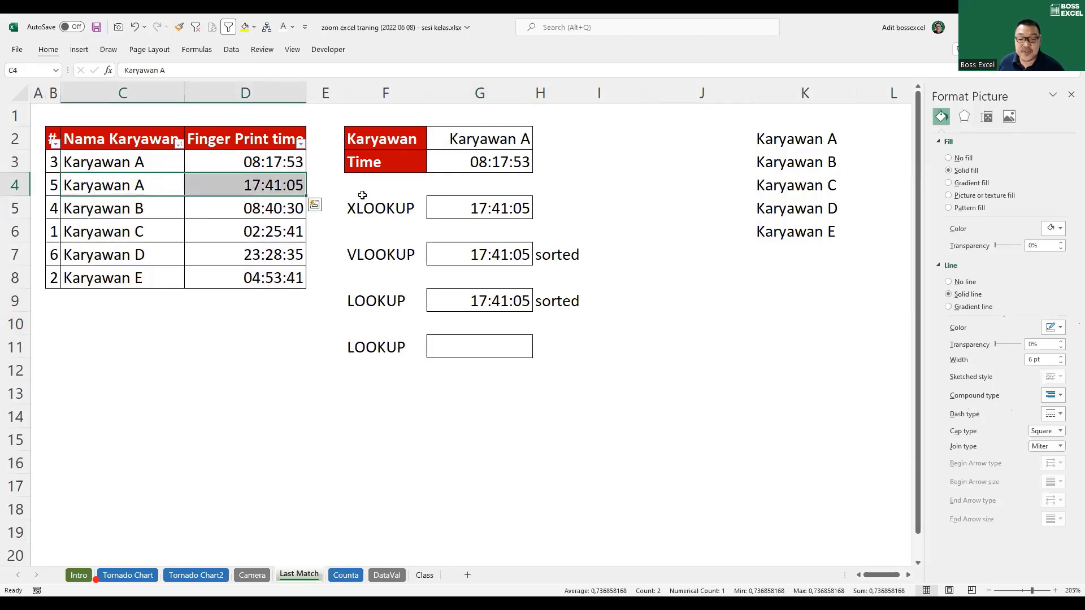
left_click(390, 209)
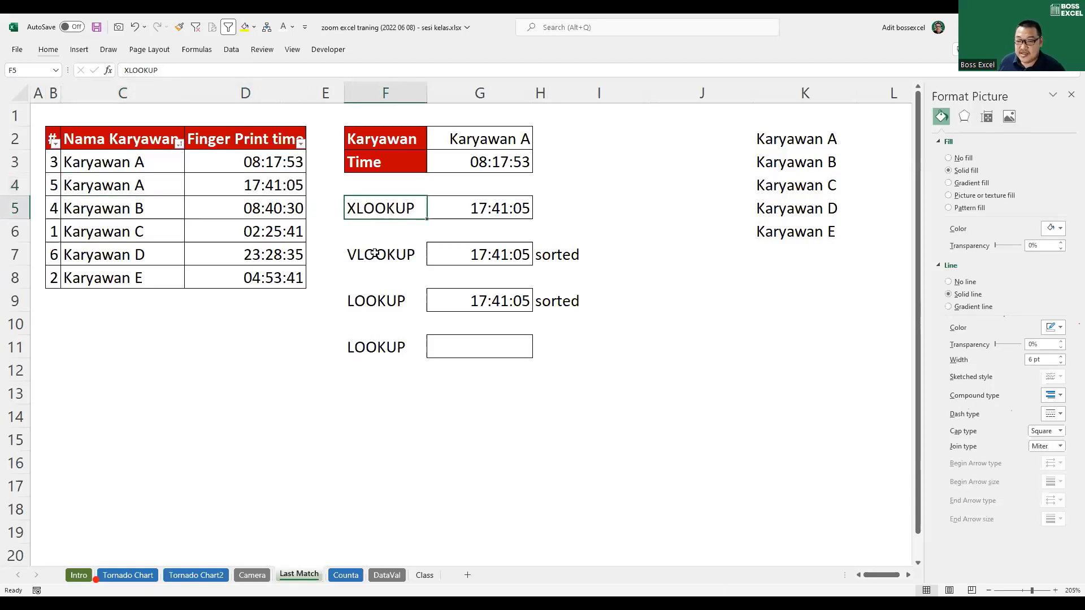
left_click_drag(374, 254, 394, 303)
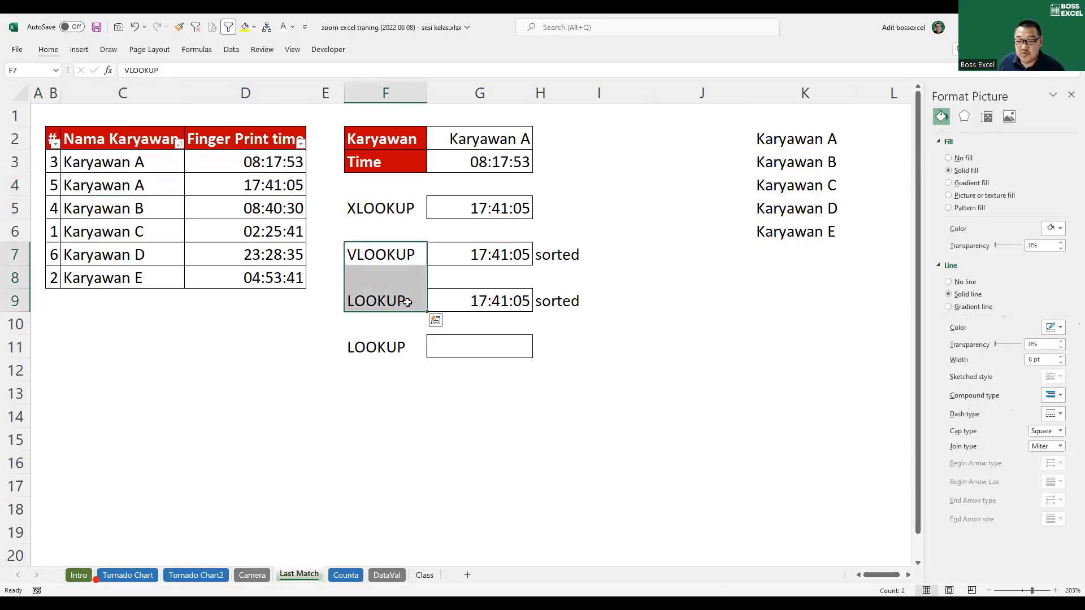
left_click_drag(551, 256, 557, 306)
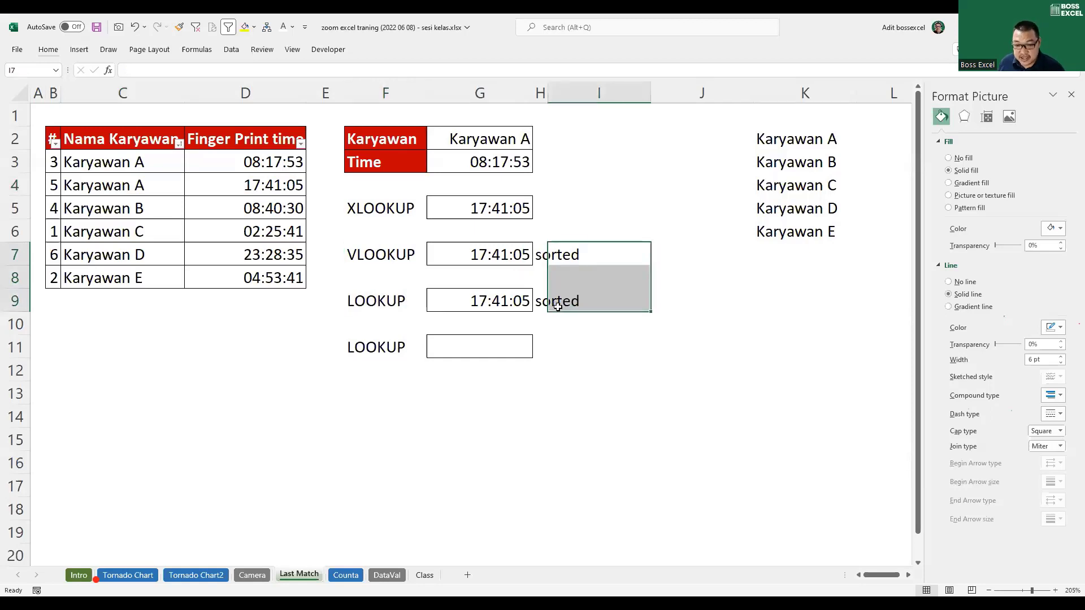
Step: Sort the table by the # column from smallest to largest and check the VLOOKUP and LOOKUP results
left_click(55, 144)
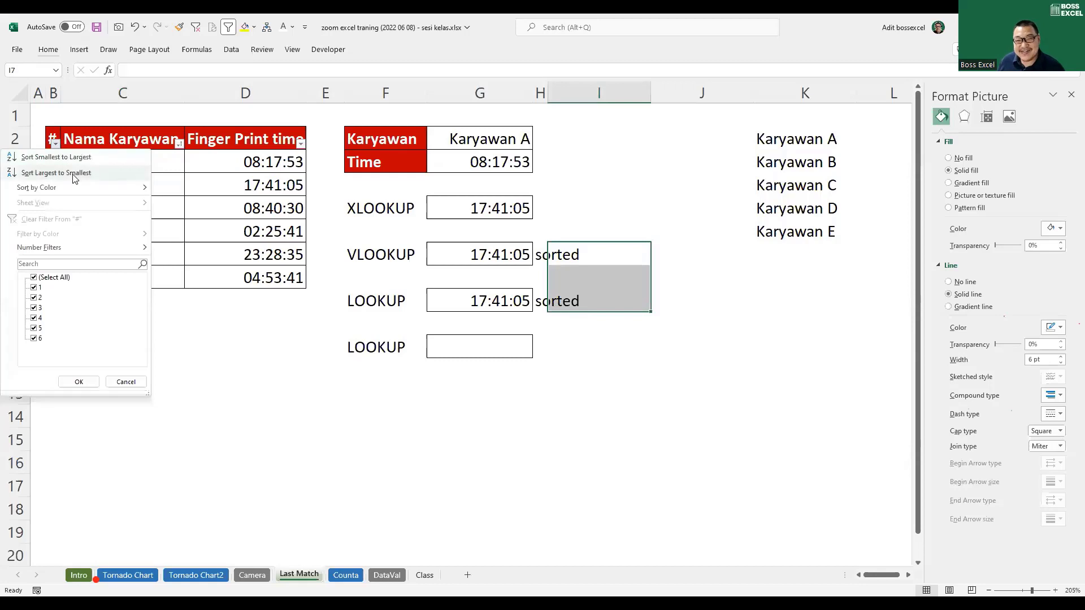
left_click(72, 157)
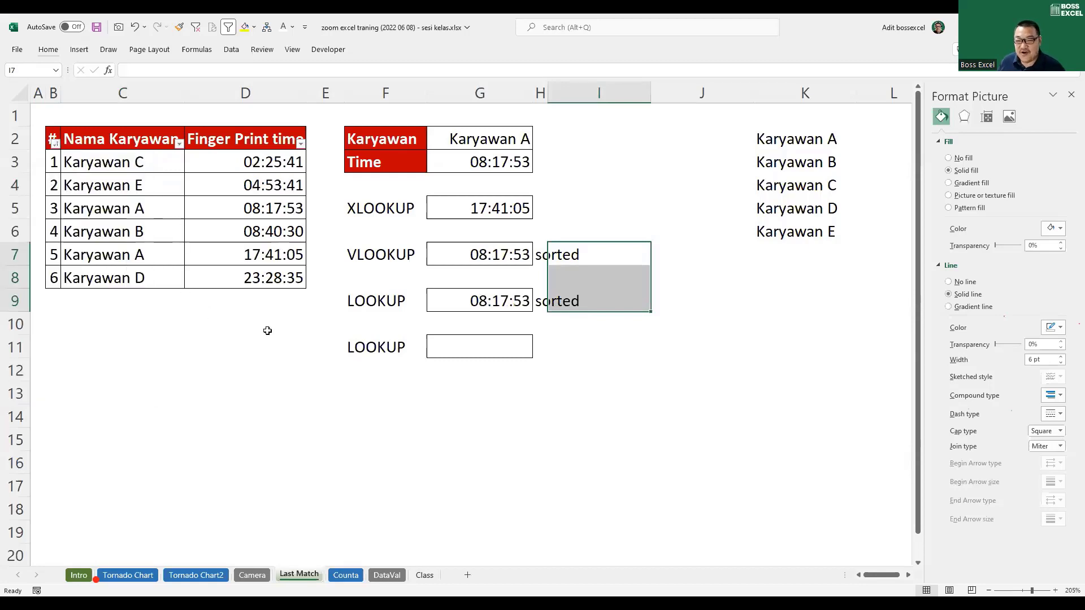
left_click_drag(453, 255, 370, 299)
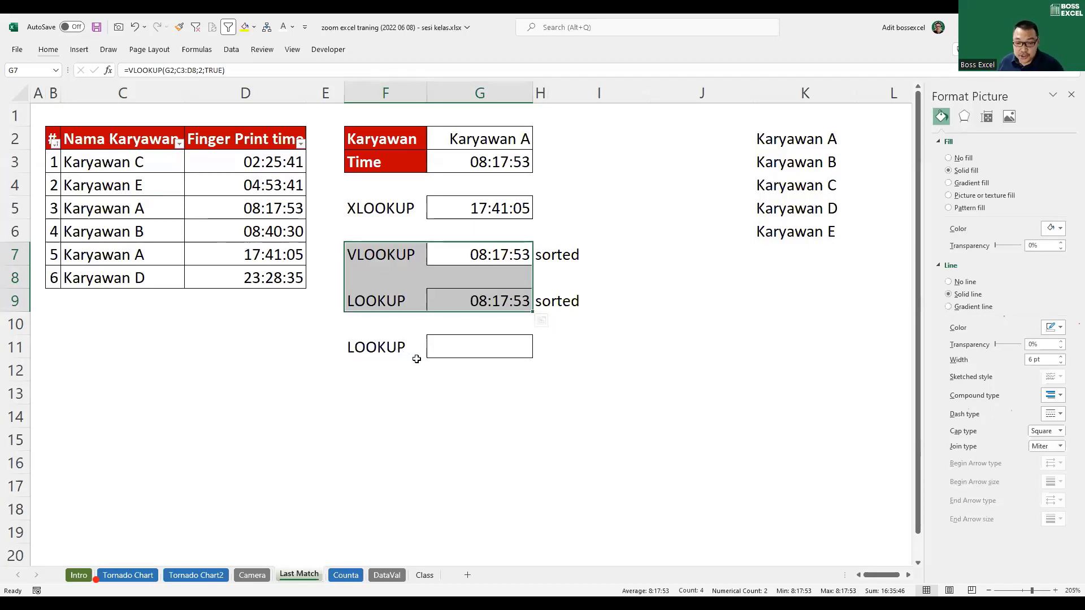
left_click(438, 351)
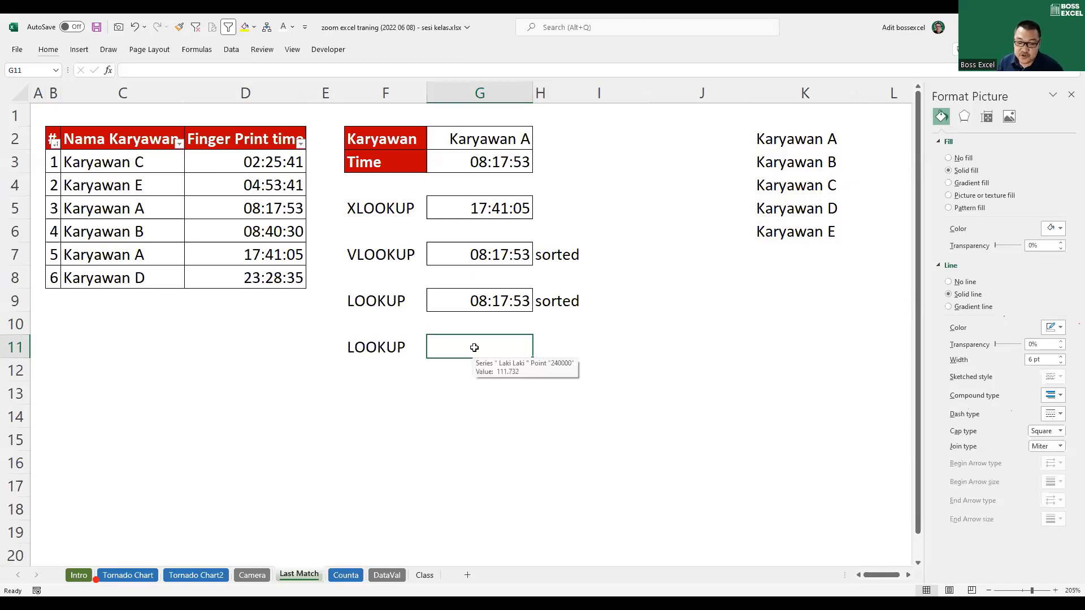
type("=")
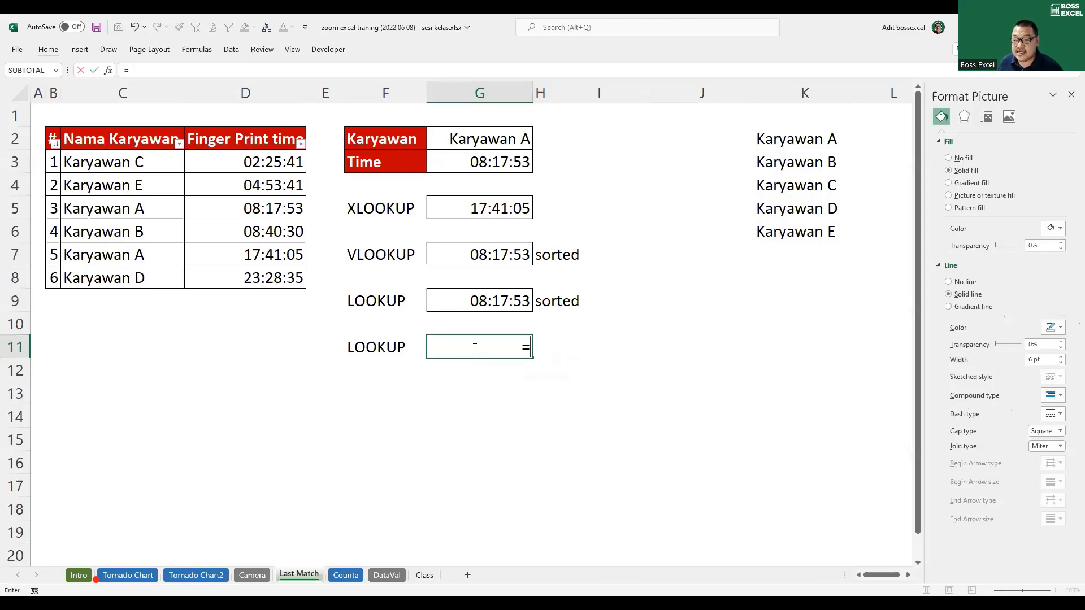
left_click(496, 141)
type("=")
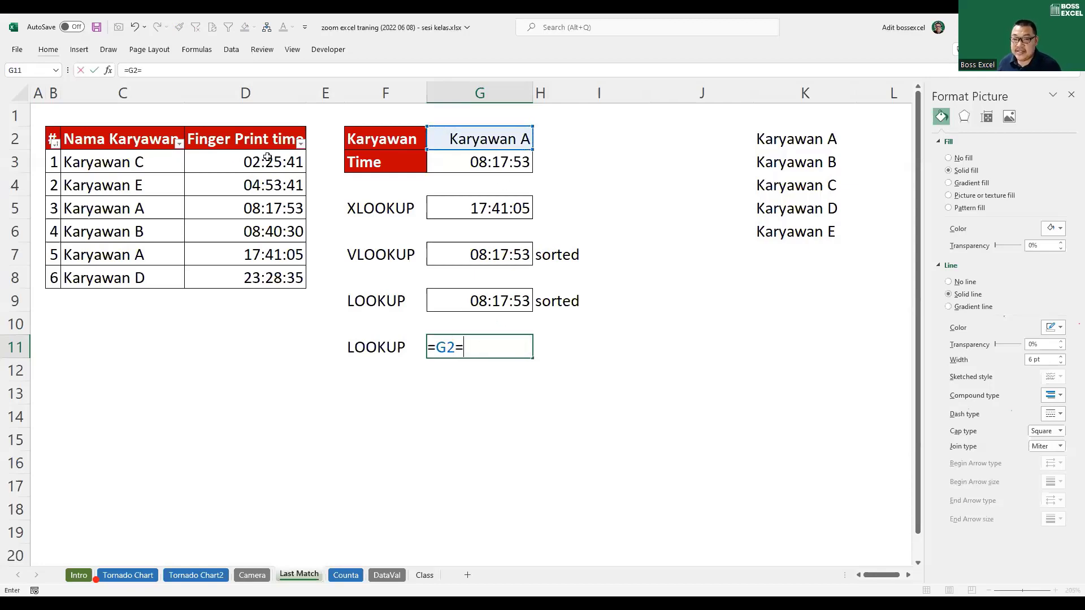
left_click(148, 160)
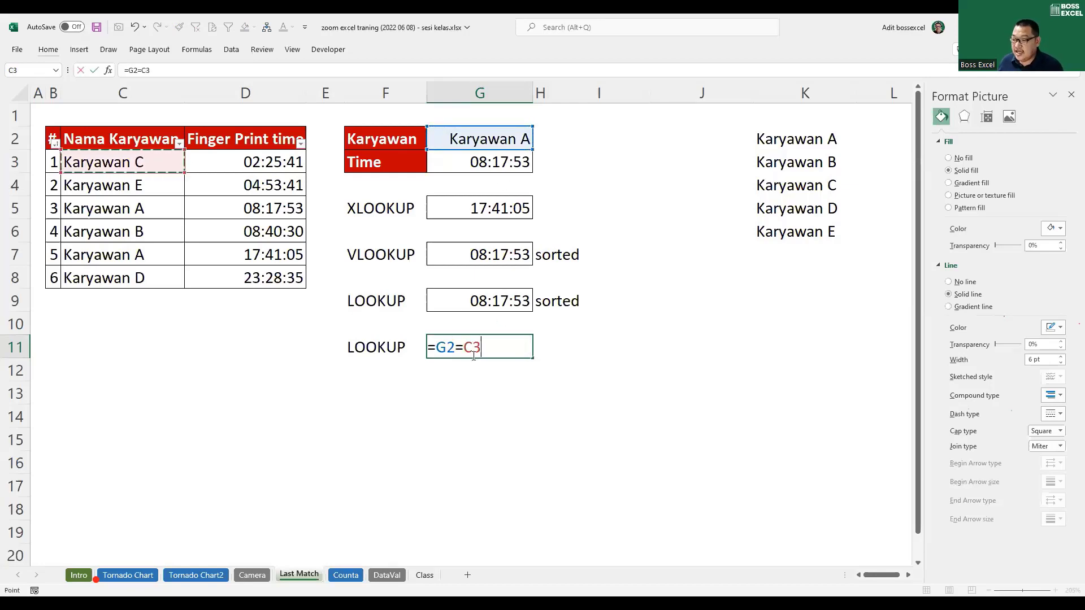
left_click(446, 346)
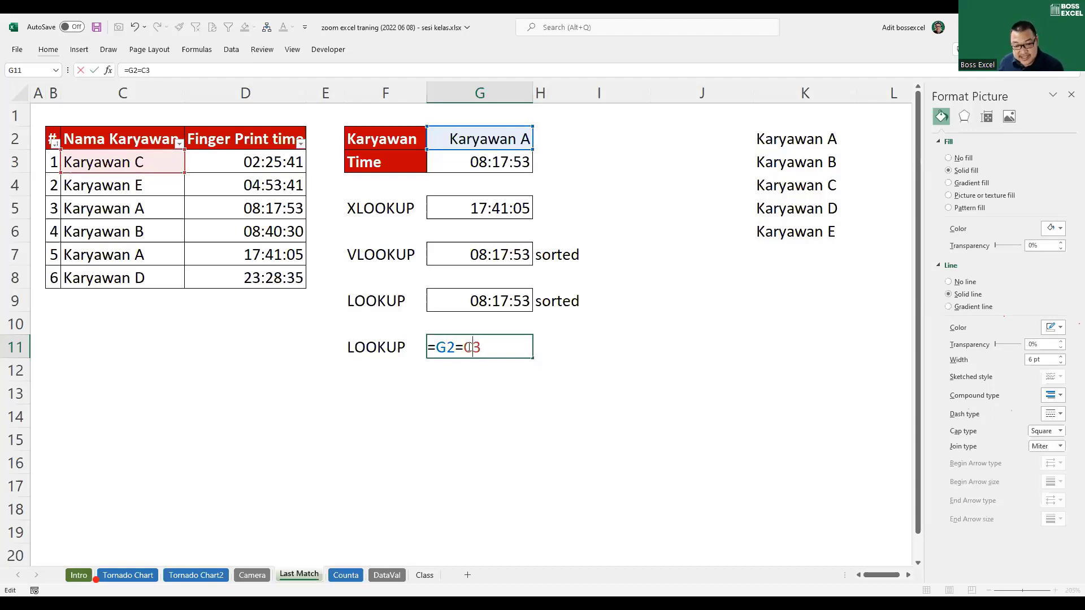
key("Escape")
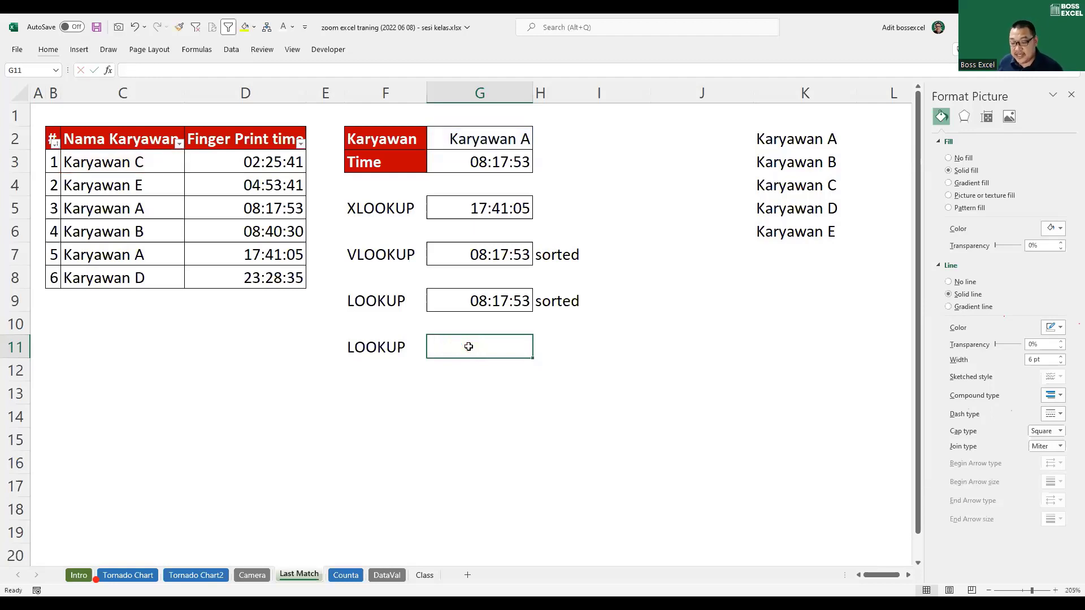
Step: Enter a formula in G11 that compares the employee in G2 with the names in C3:C8
type("=")
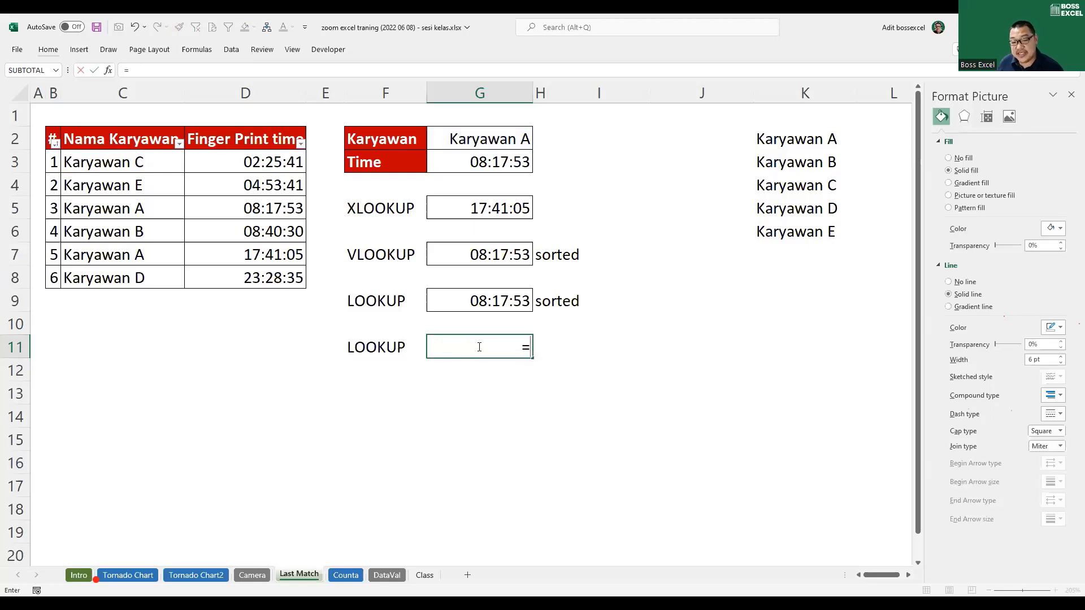
left_click(501, 138)
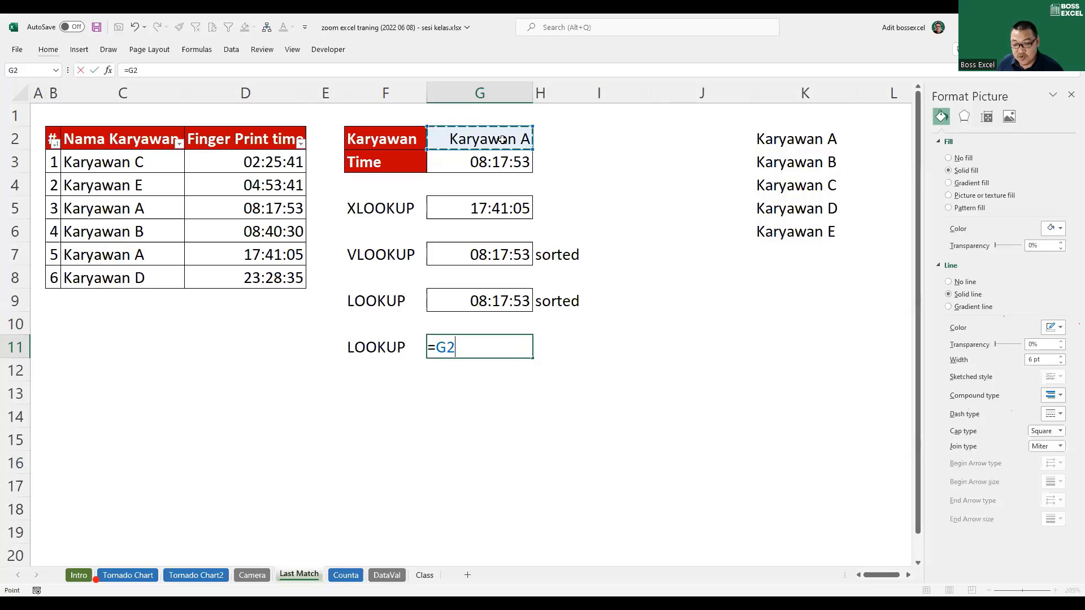
type("=")
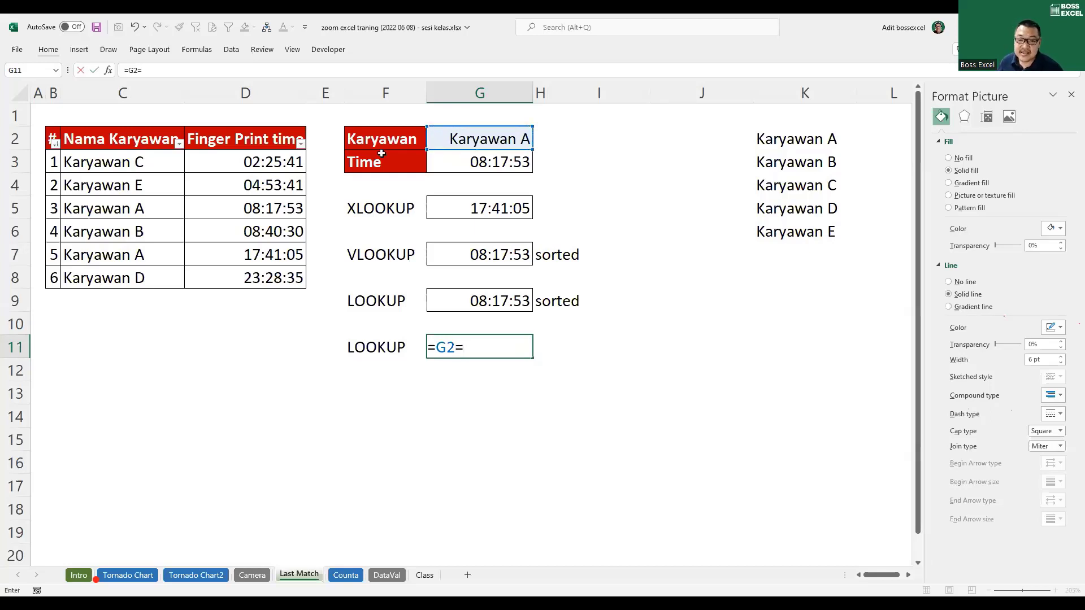
left_click(160, 163)
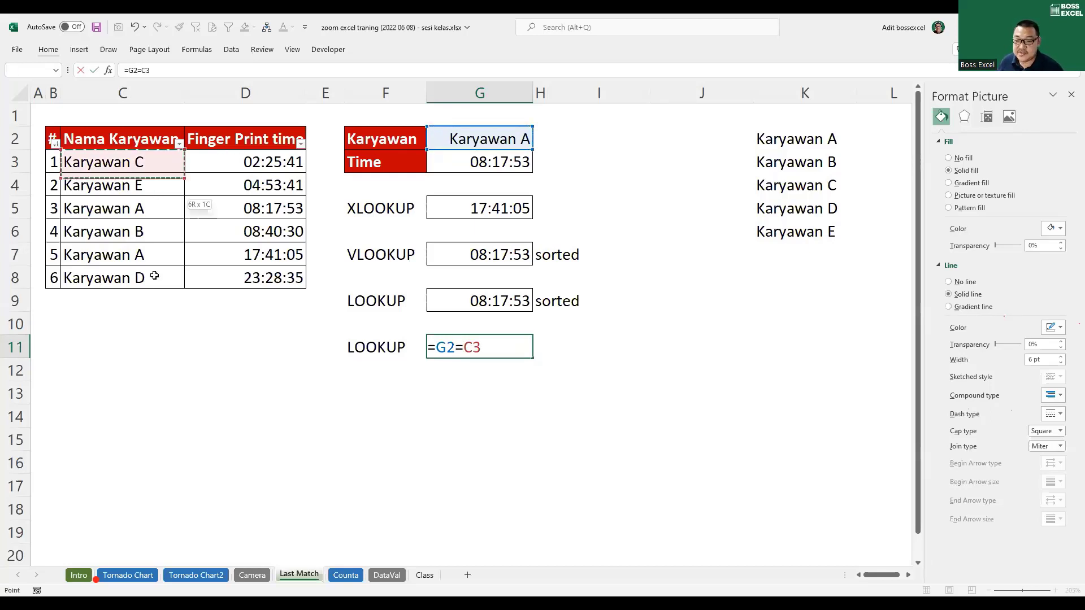
left_click_drag(155, 276, 154, 277)
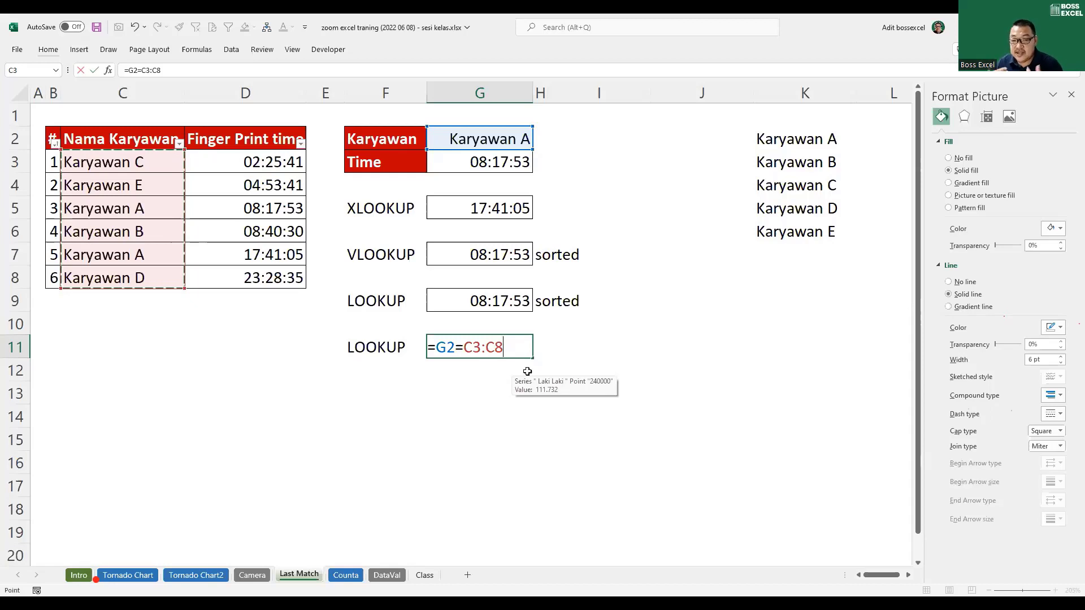
key("Return")
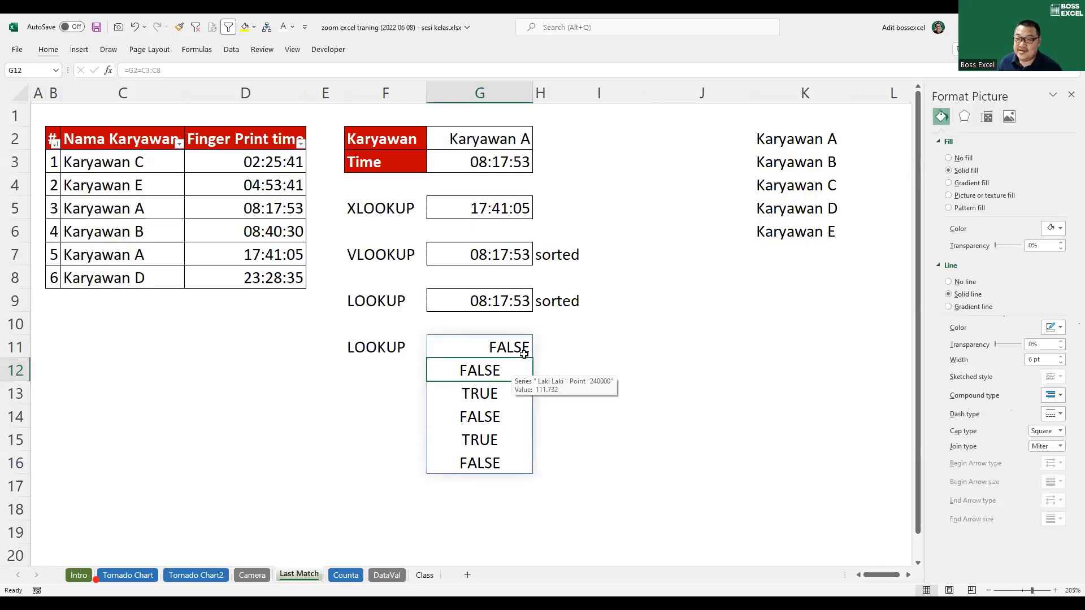
Step: Check G2 against the names in C3, C4 and C5 with their spilled results, and undo the comparison formula in G11
left_click(500, 137)
left_click(158, 158, "ctrl")
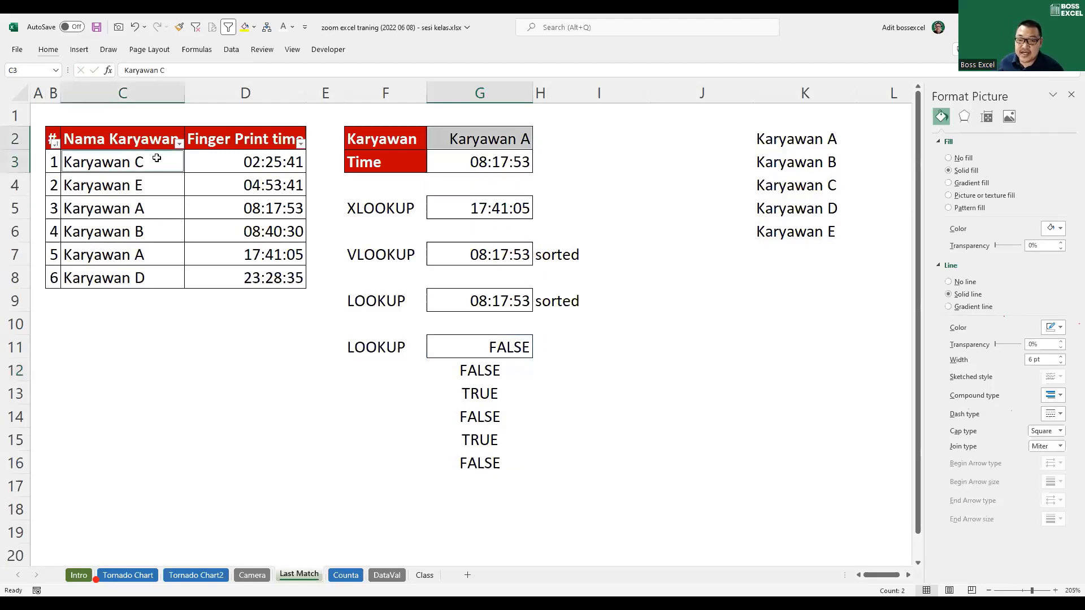
left_click(460, 349)
left_click(473, 148)
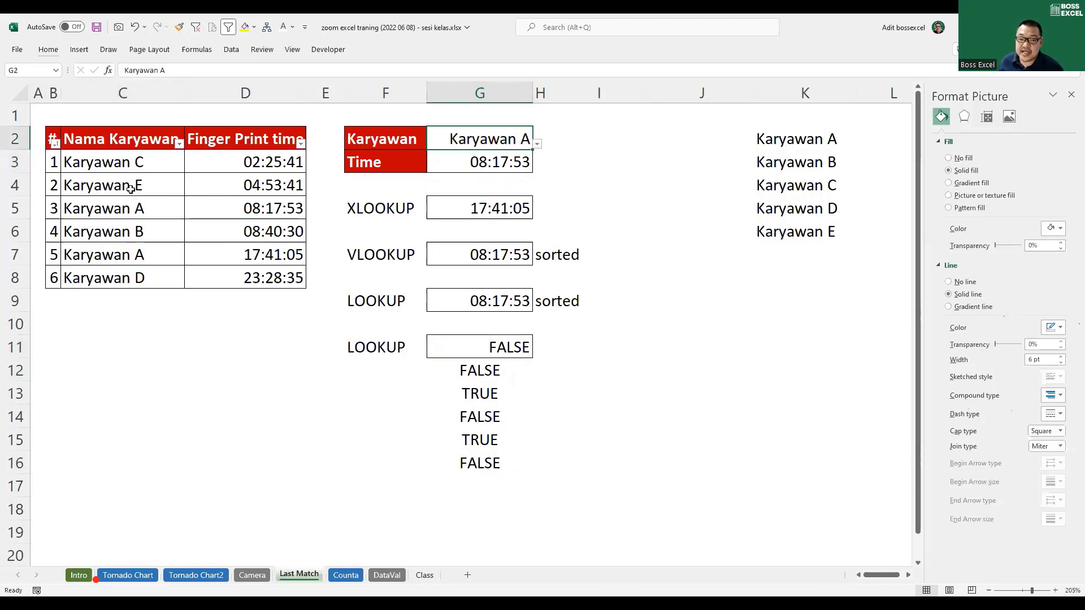
left_click(132, 191, "ctrl")
left_click(465, 370)
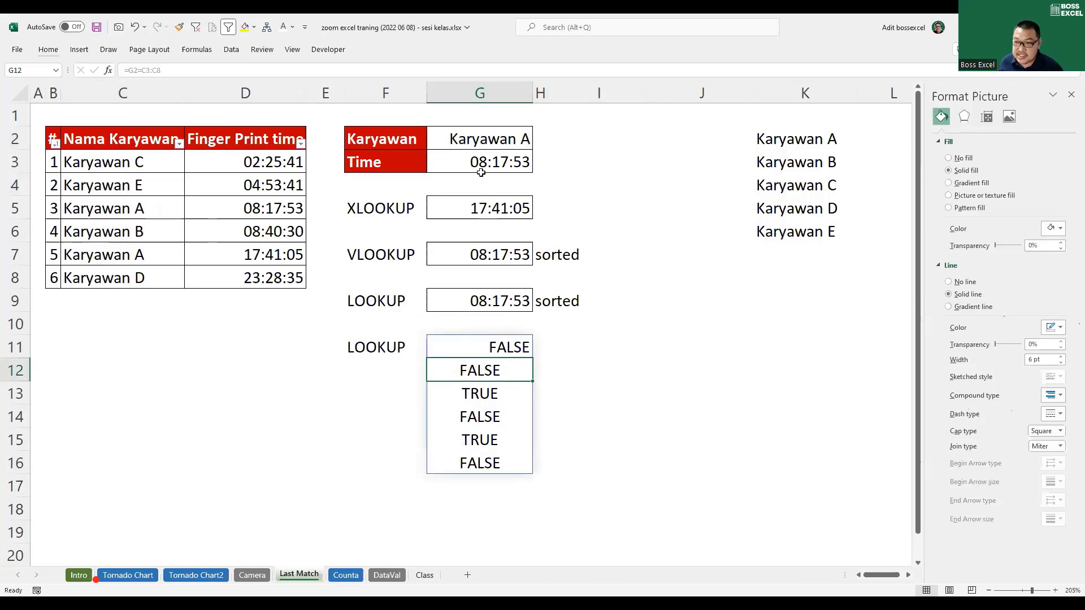
left_click(482, 138)
left_click(118, 213, "ctrl")
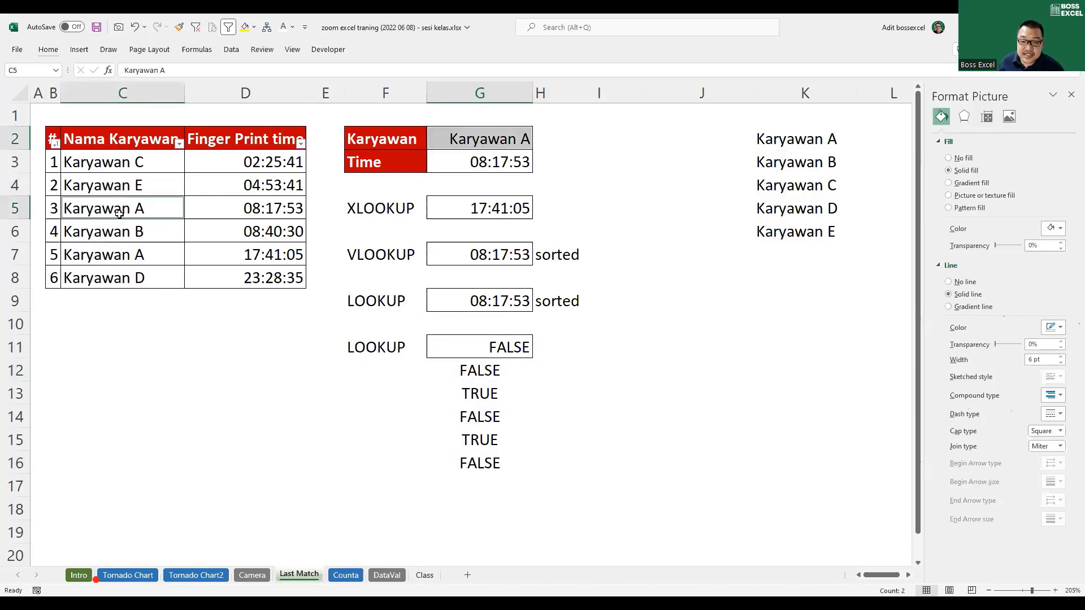
left_click(483, 392)
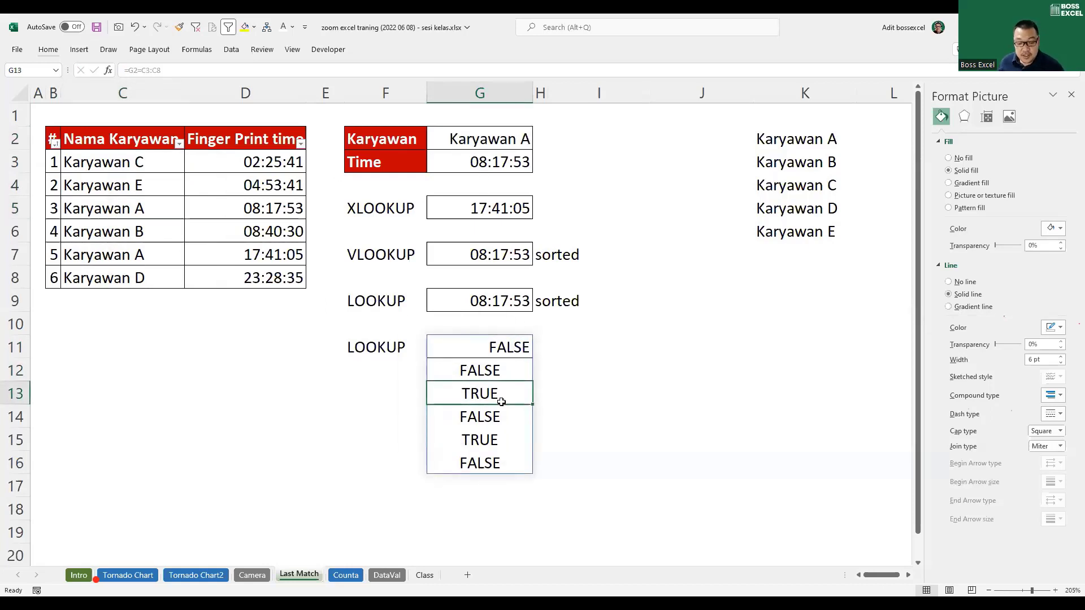
key("ctrl+z")
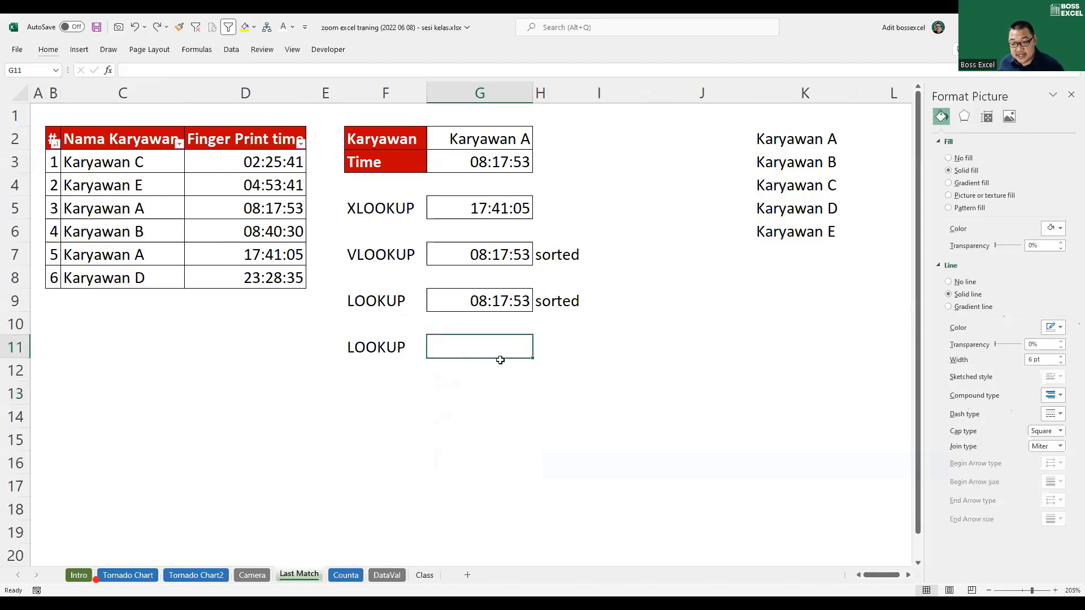
Step: Start a formula in G11 again with the comparison G2=C3:C8
type("=")
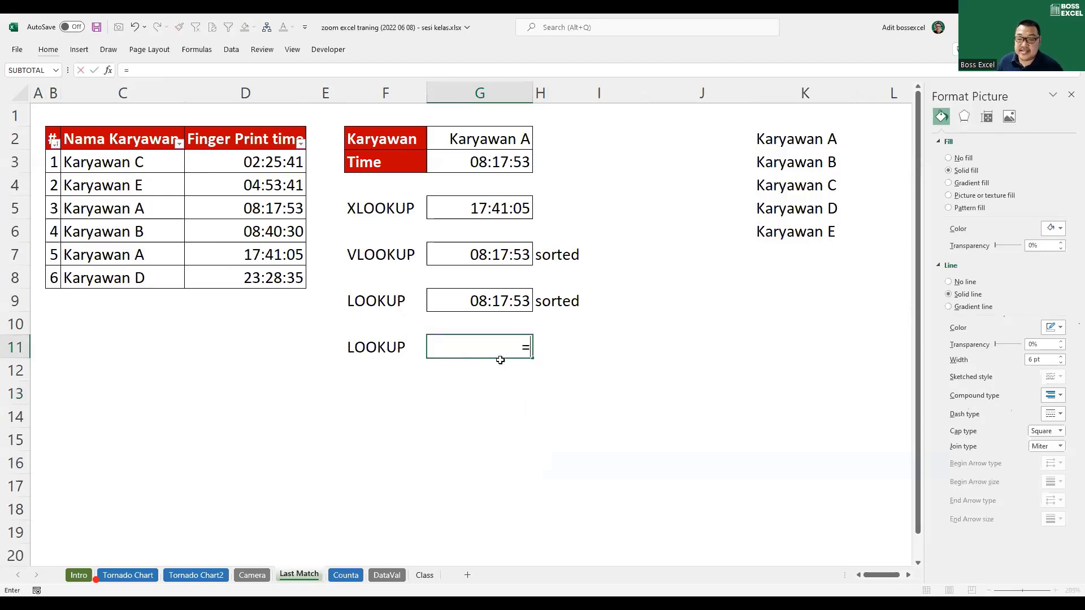
left_click(509, 140)
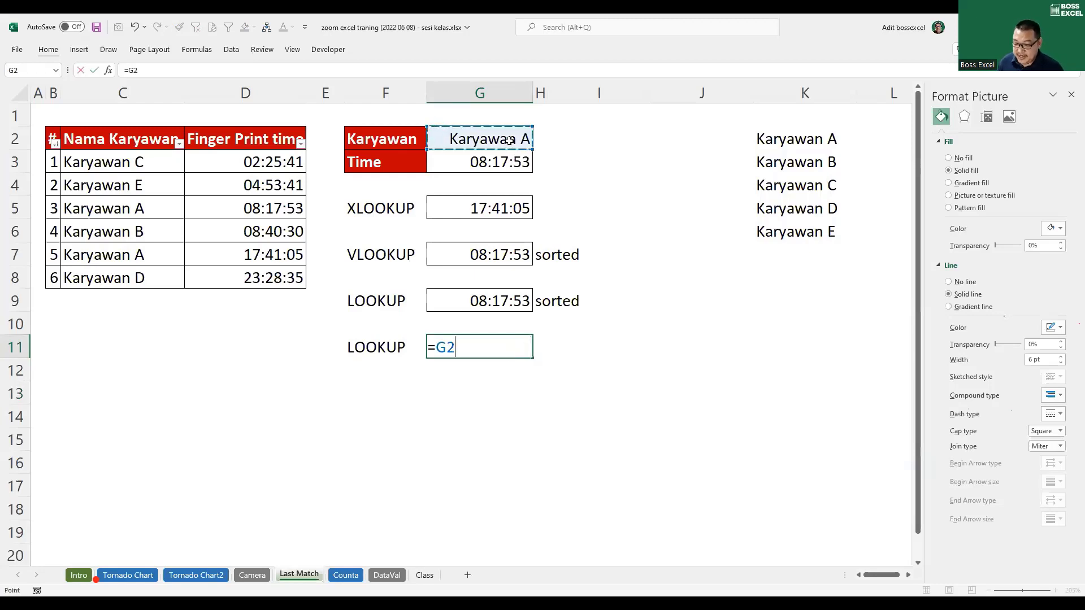
type("=")
left_click_drag(124, 161, 115, 278)
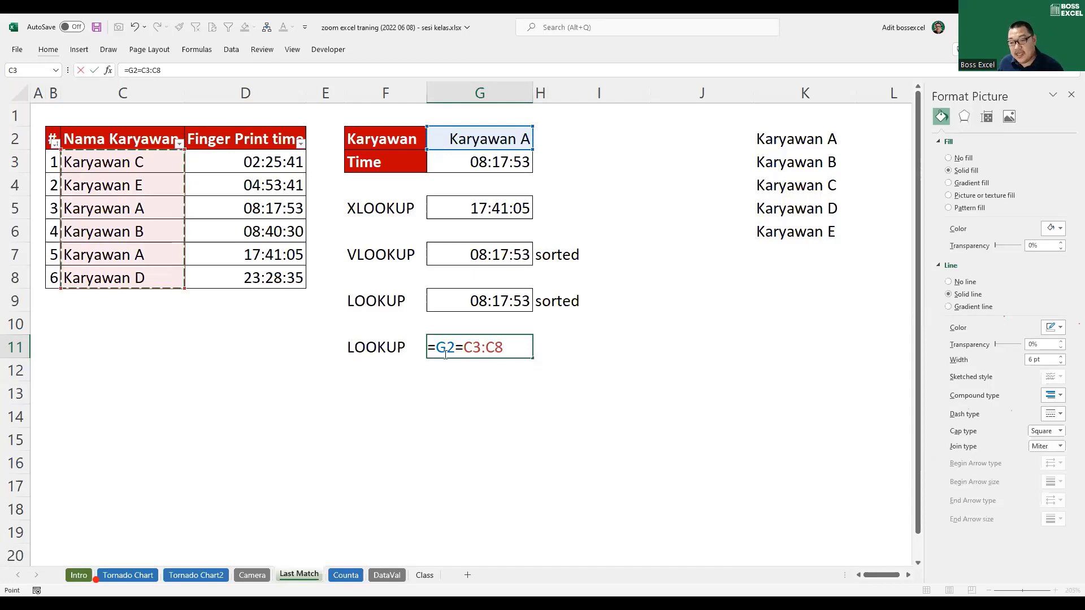
Step: Preview the evaluated array of G2=C3:C8 inside the G11 formula and restore the expression
left_click_drag(436, 348, 506, 348)
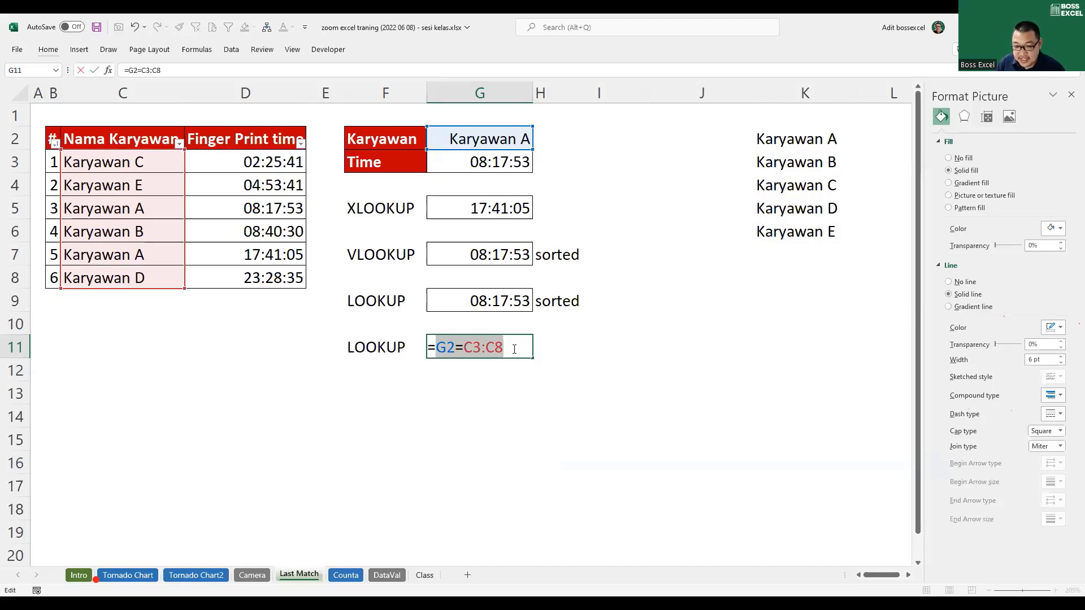
key("F9")
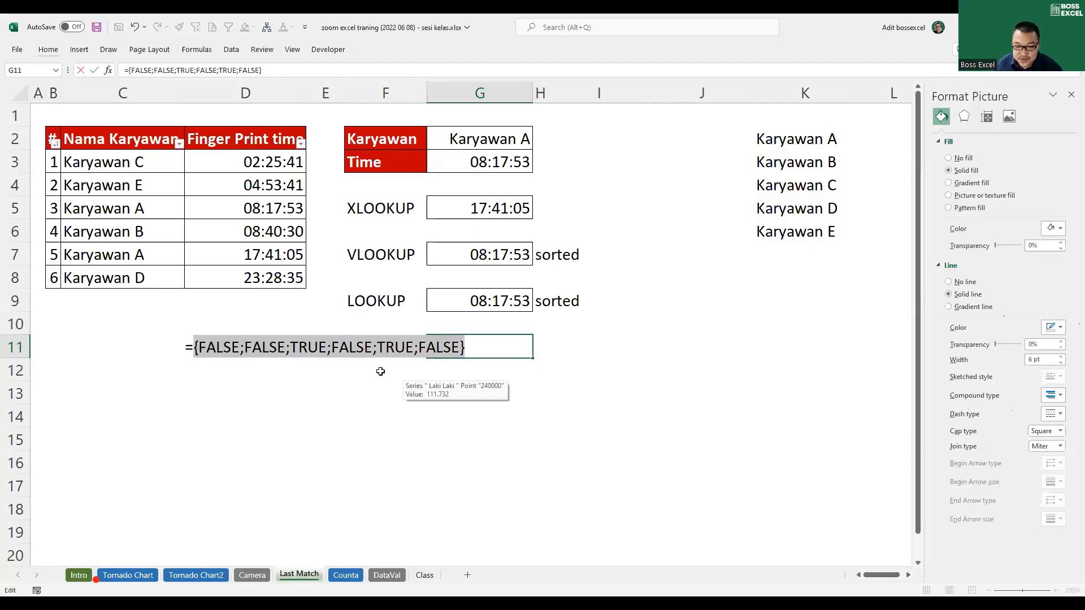
key("ctrl+z")
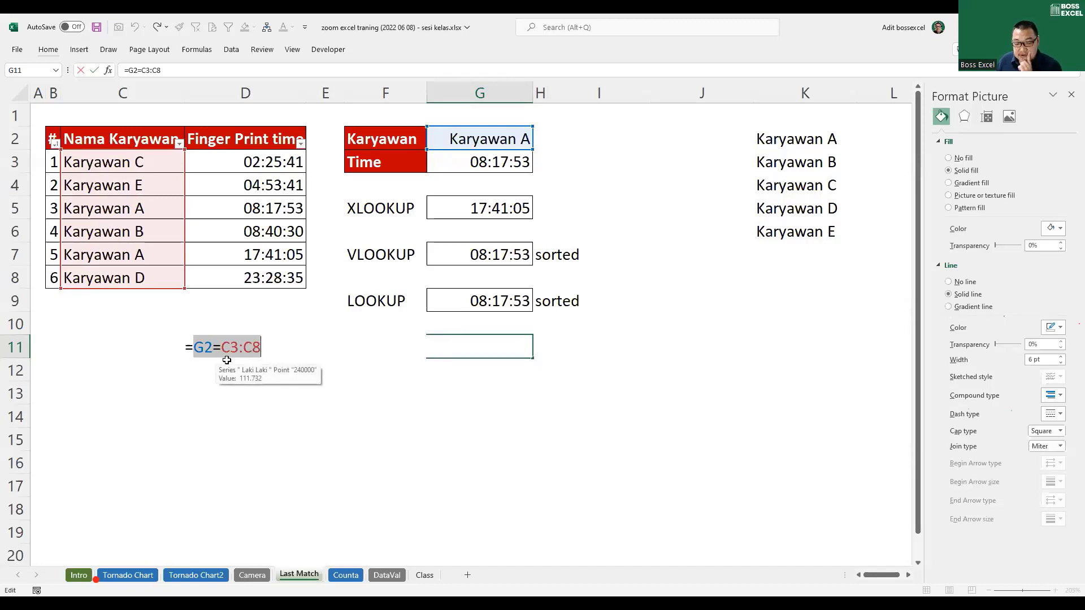
Step: Turn the comparison in G11 into a division of 1 by it, giving 1/(G2=C3:C8)
left_click(194, 346)
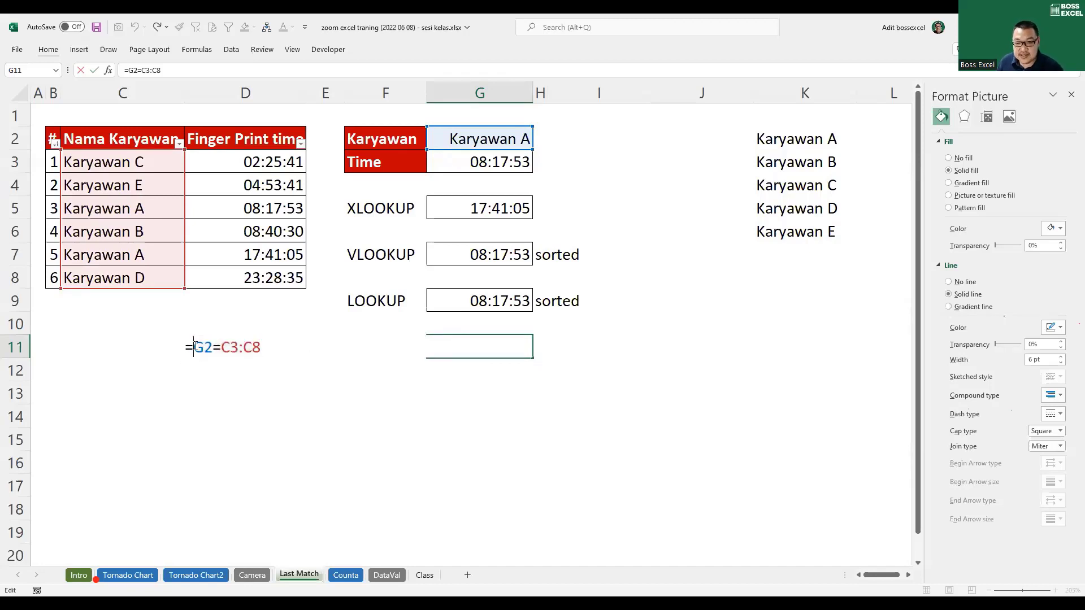
type("1/(")
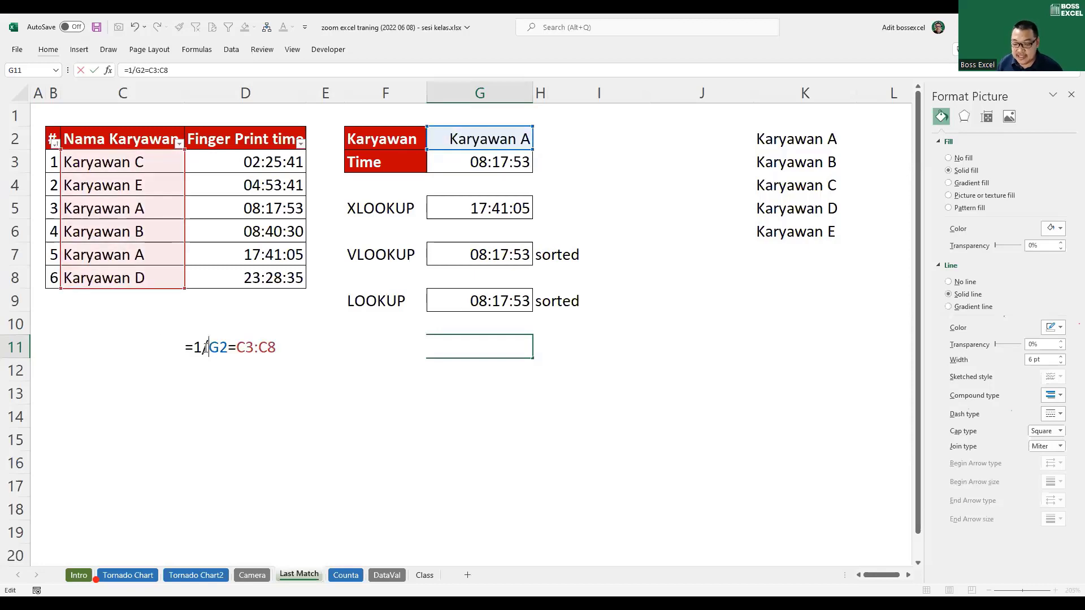
left_click(284, 347)
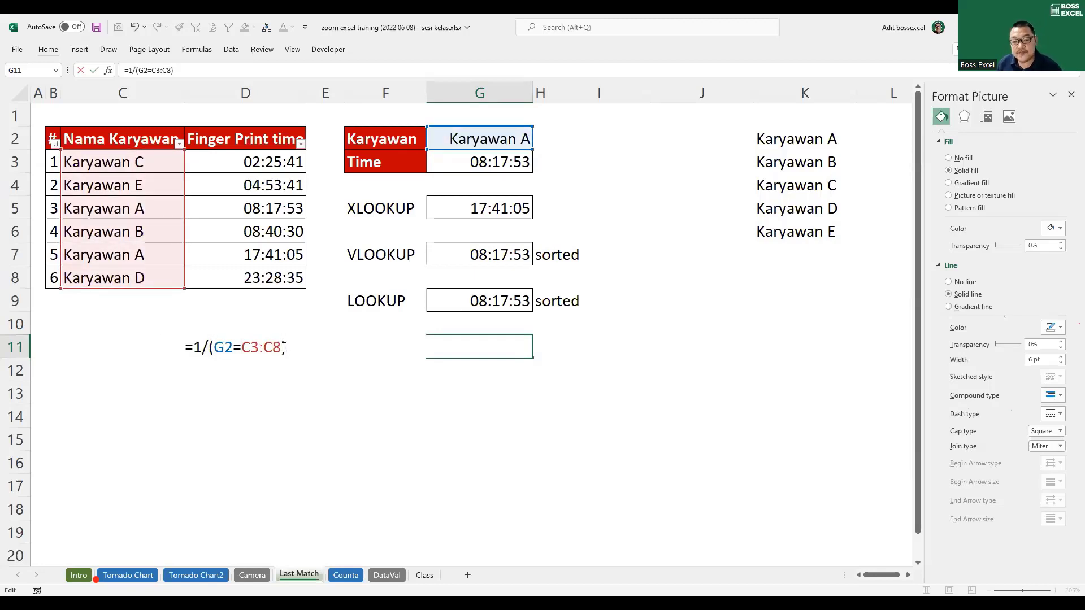
type(")")
Step: Preview the evaluated array of 1/(G2=C3:C8) and restore the expression
left_click_drag(194, 347, 287, 348)
key("F9")
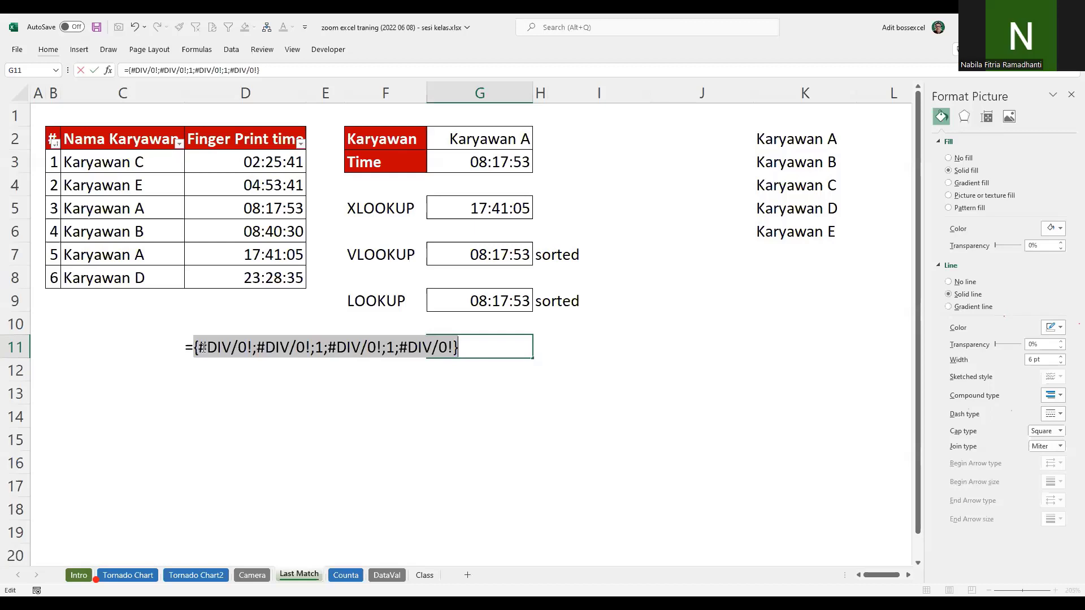
key("ctrl+z")
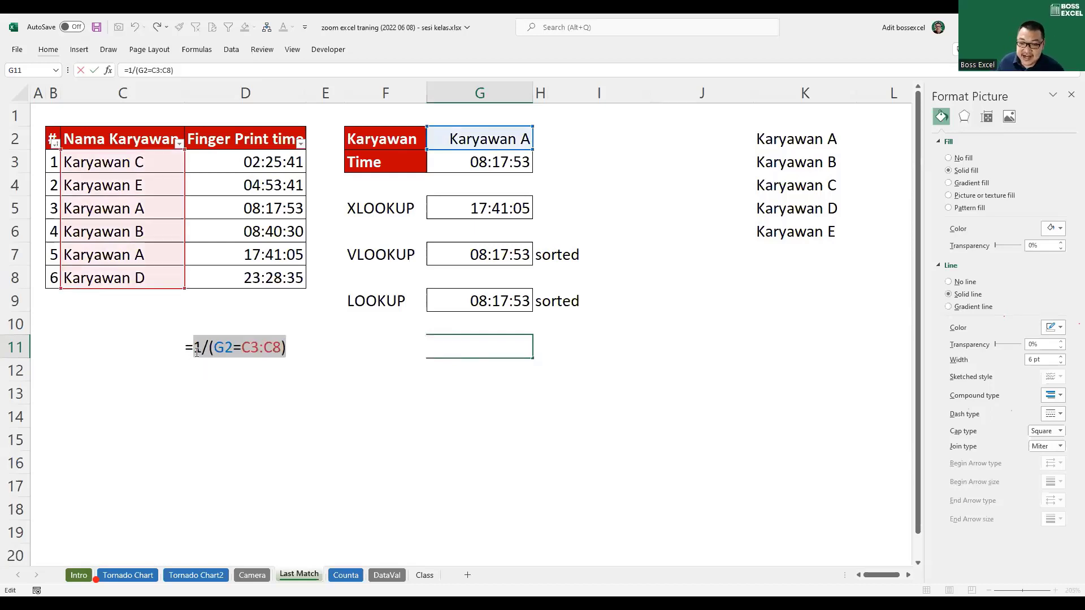
Step: Wrap the G11 expression in a LOOKUP function with 2 as the lookup value and the division as the lookup vector
left_click(197, 351)
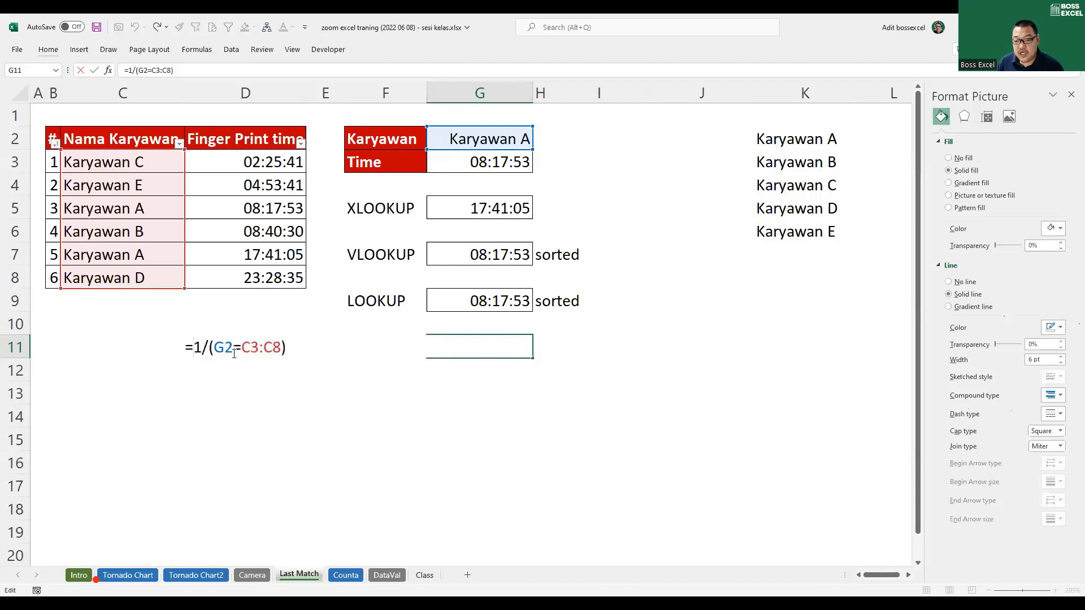
type("lookup")
key("Tab")
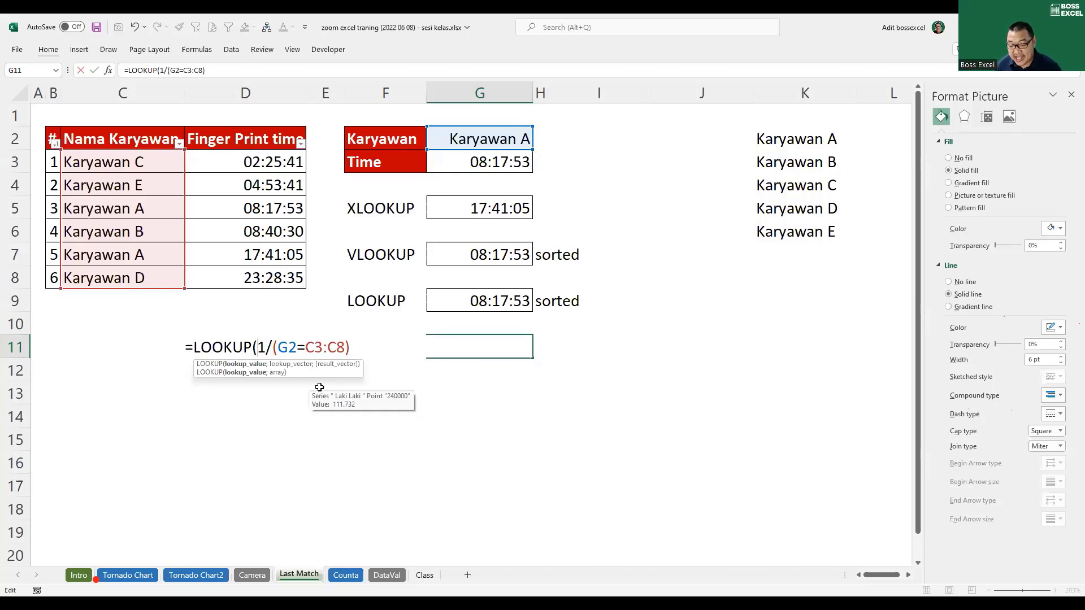
type("2;")
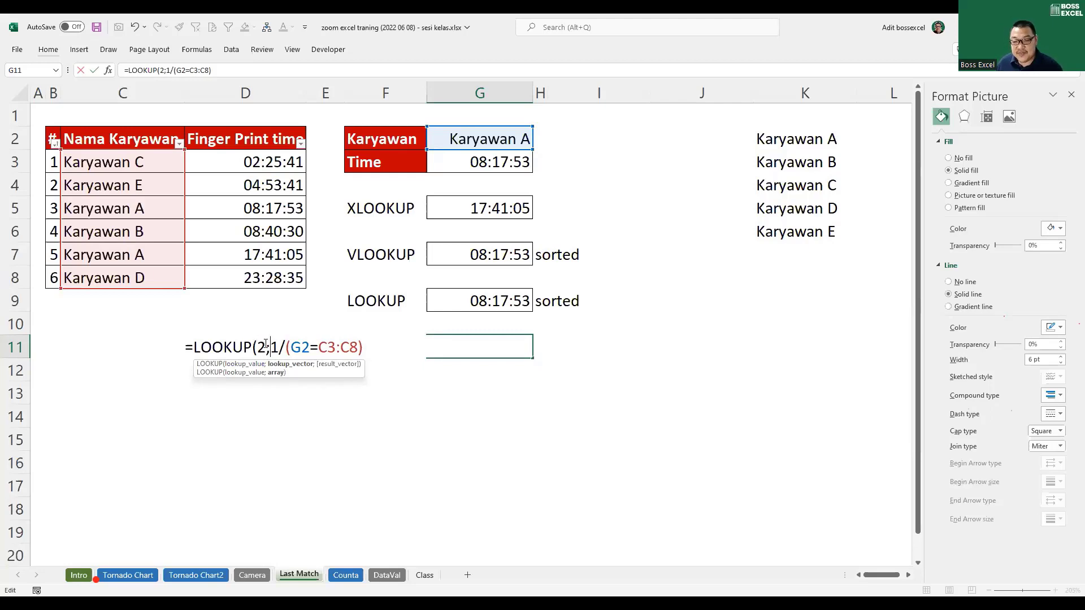
Step: Preview the evaluated lookup vector inside the LOOKUP formula and restore the expression
left_click_drag(270, 347, 366, 347)
key("F9")
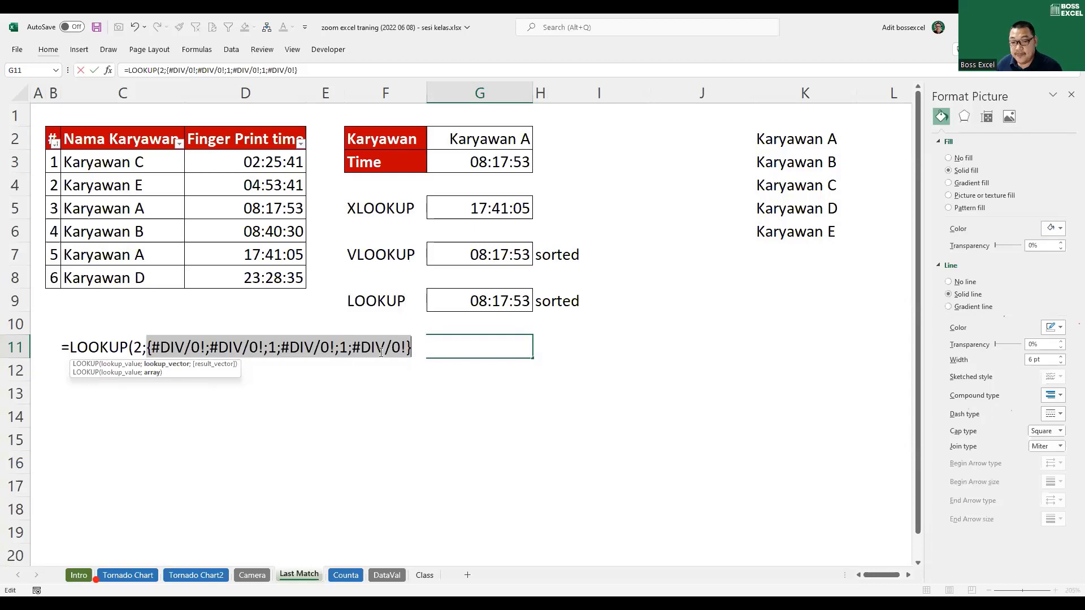
key("ctrl+z")
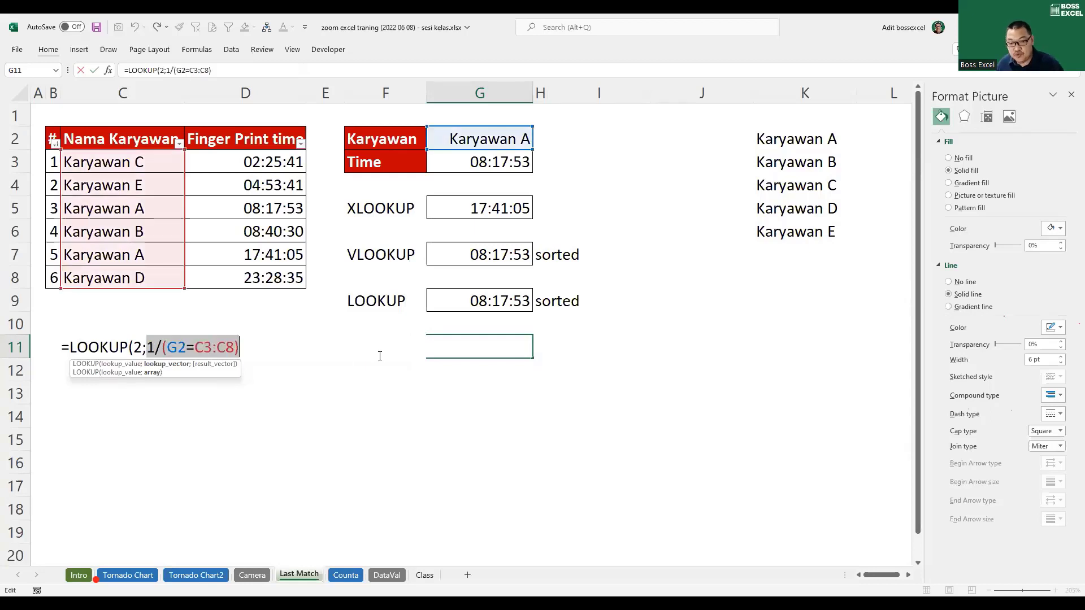
Step: Add D3:D8 as the result vector and complete the G11 formula as =LOOKUP(2;1/(G2=C3:C8);D3:D8)
left_click(244, 346)
type(";")
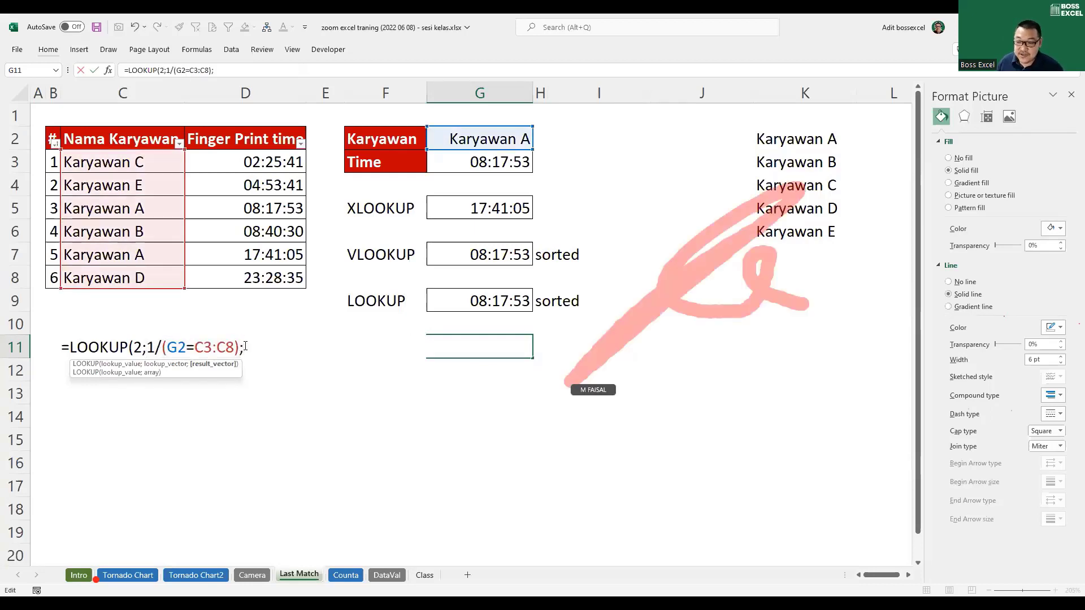
left_click_drag(262, 163, 266, 284)
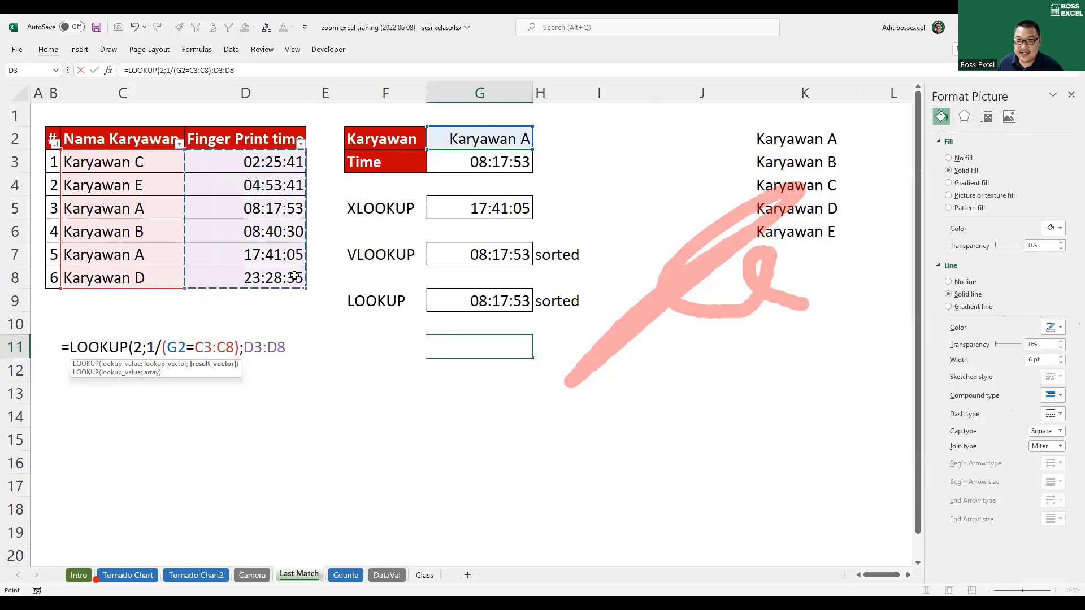
type(")")
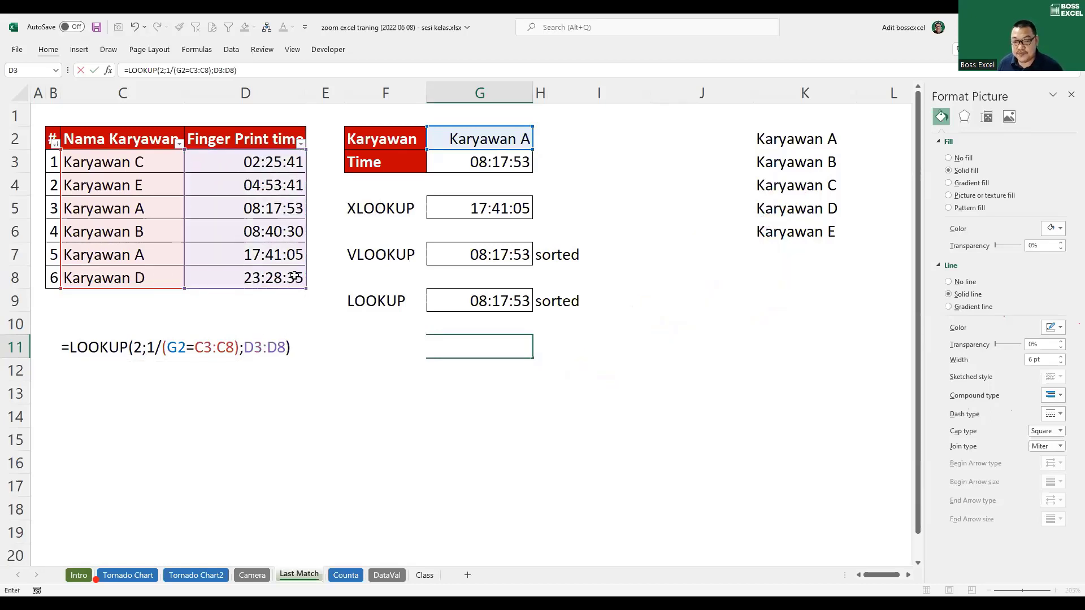
key("Return")
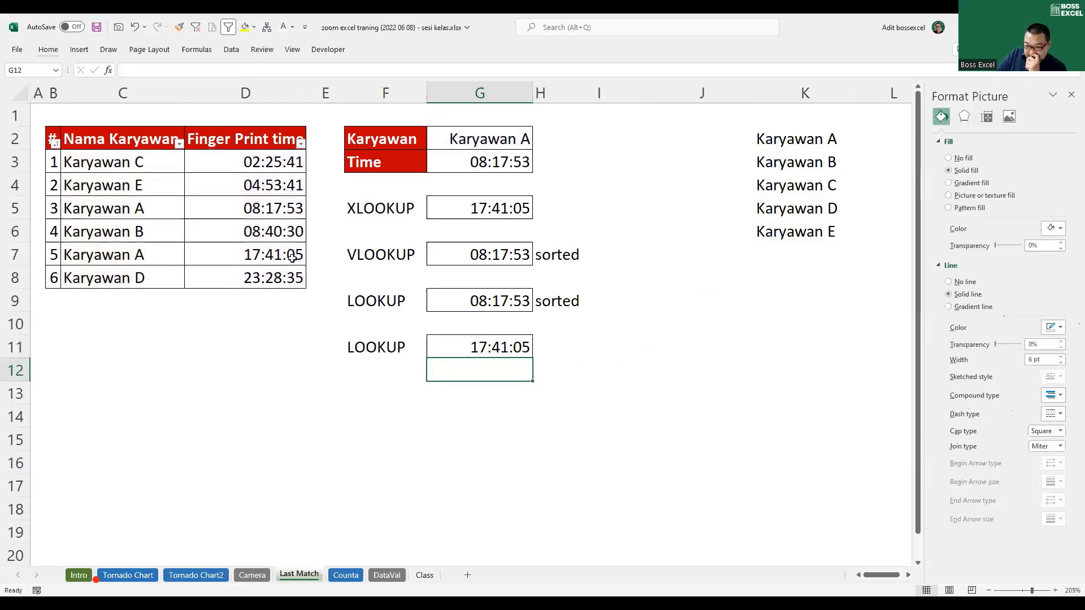
Step: Preview the evaluated array of 1/(G2=C3:C8) in the completed G11 LOOKUP formula and restore the expression
left_click(511, 351)
key("F2")
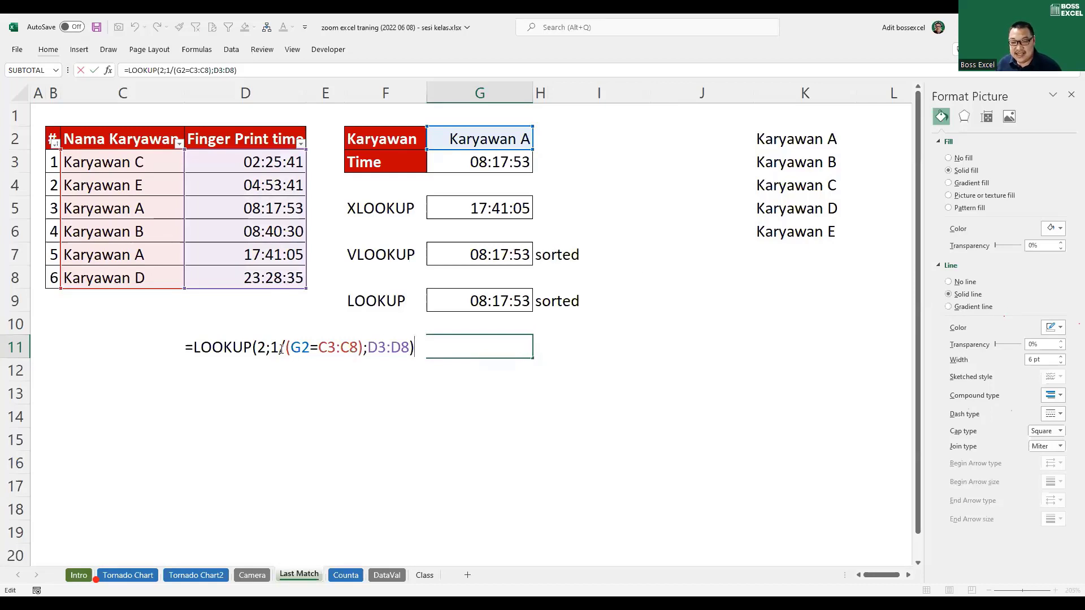
left_click_drag(274, 346, 362, 342)
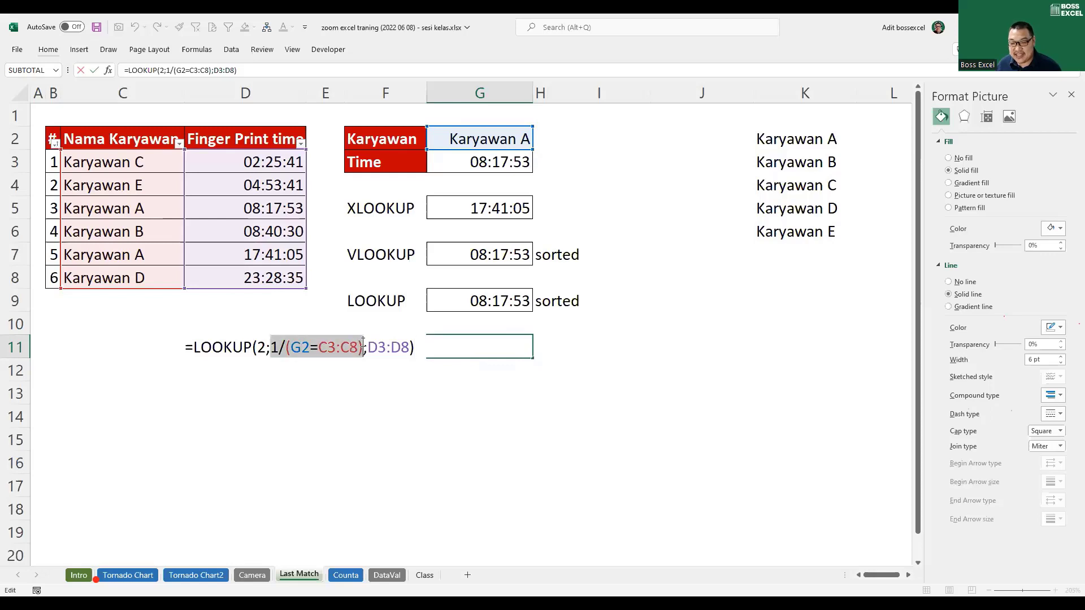
key("F9")
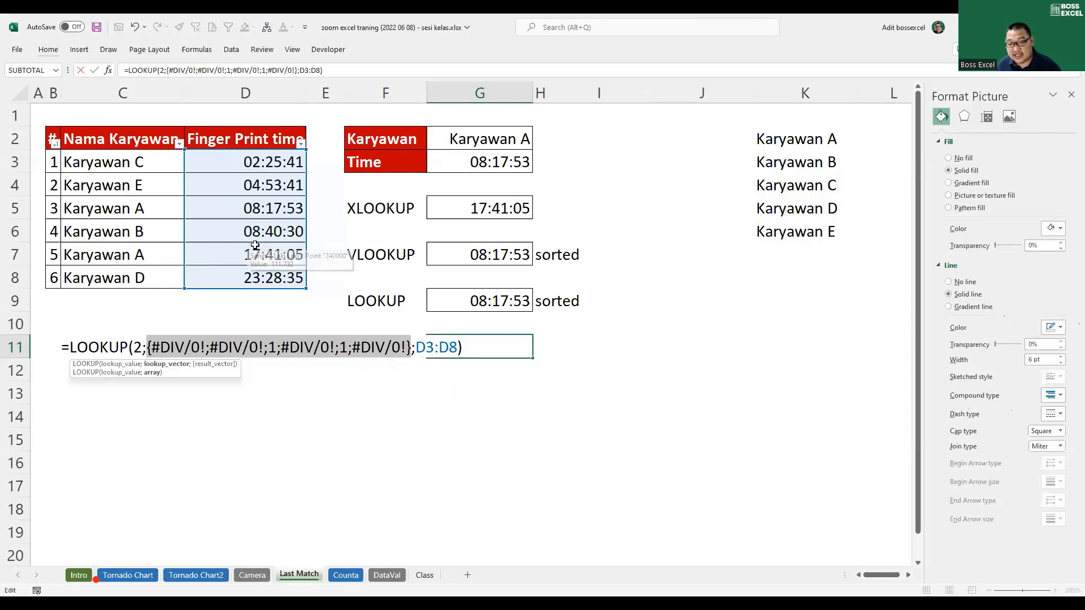
key("ctrl+z")
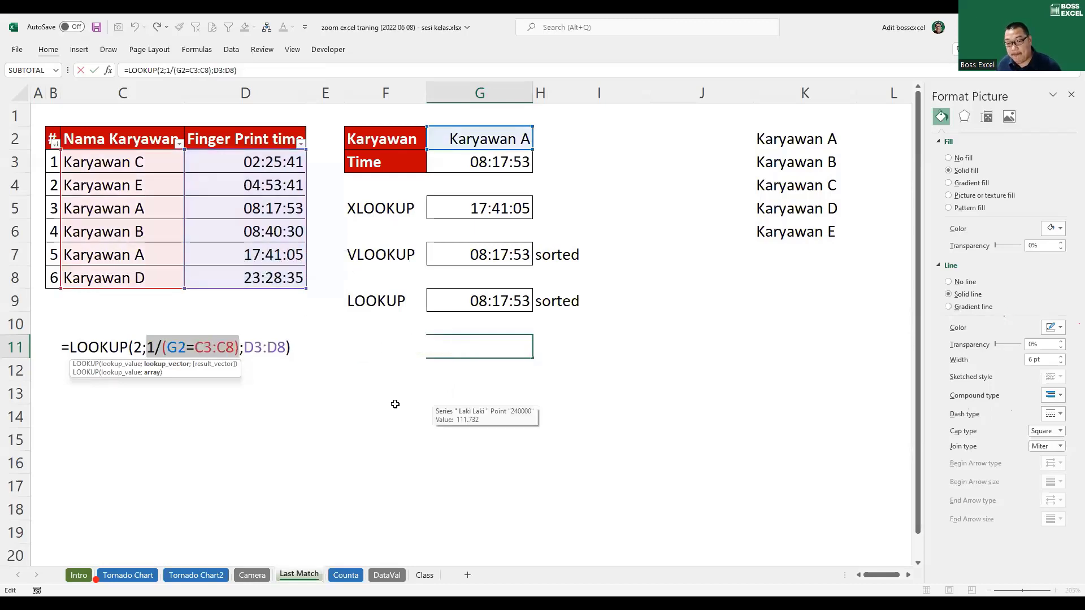
key("Return")
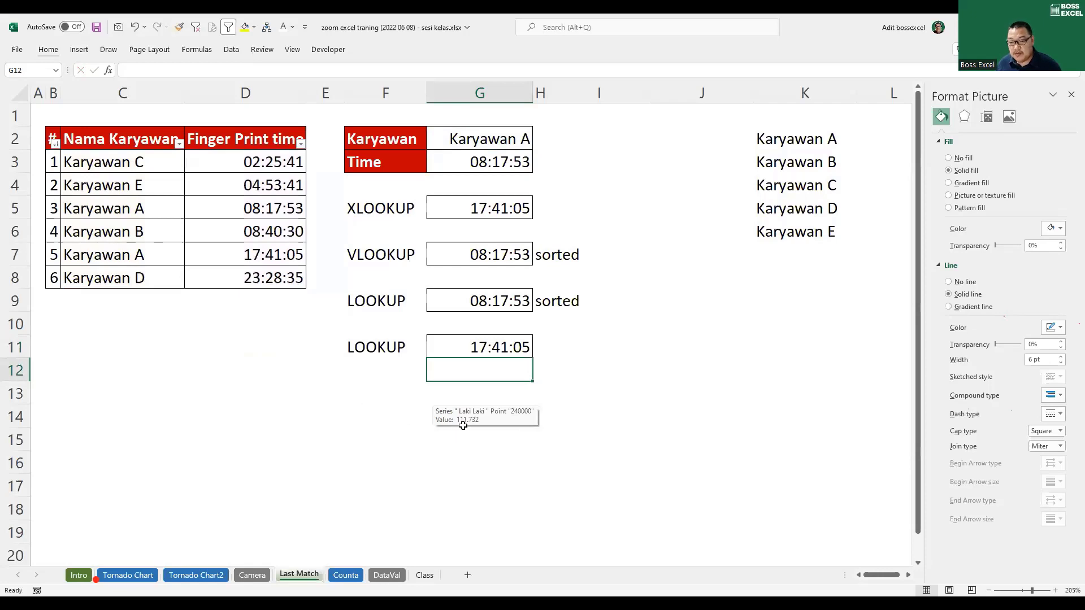
left_click(474, 395)
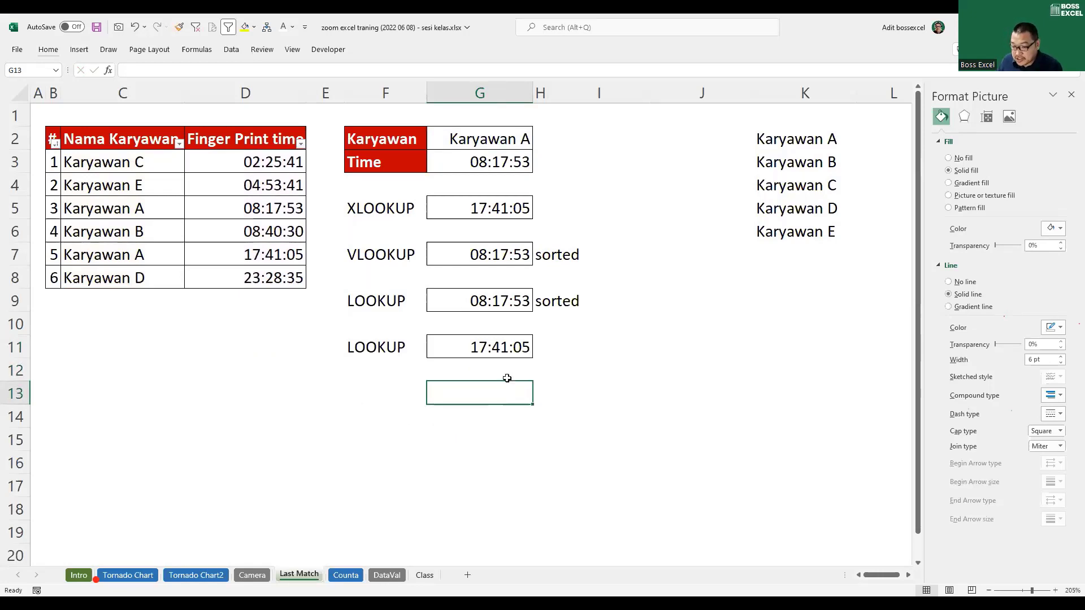
left_click(508, 349)
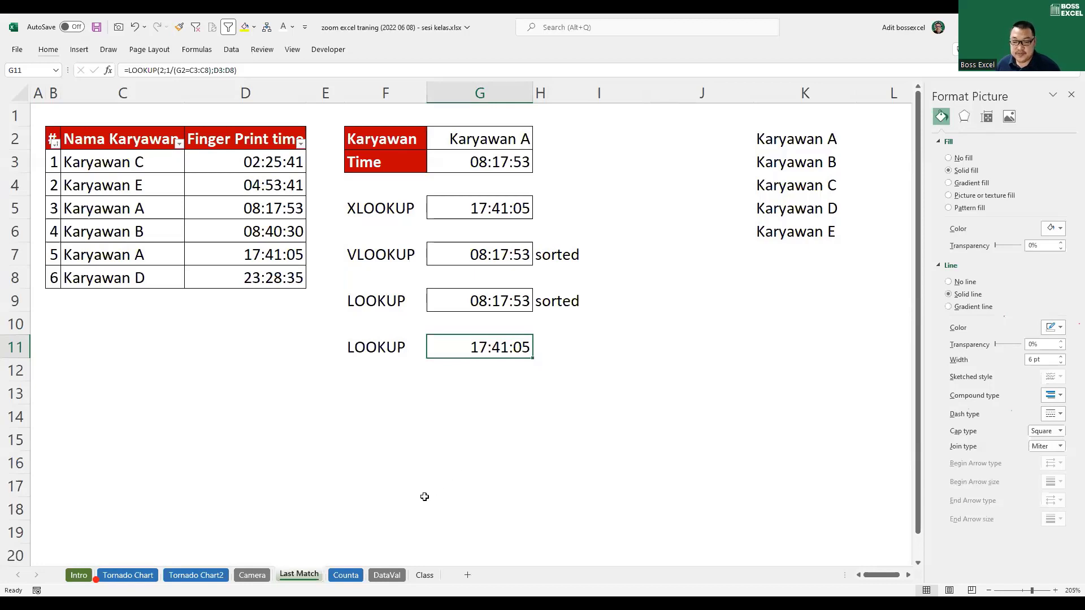
Step: Open the Counta sheet
left_click(345, 575)
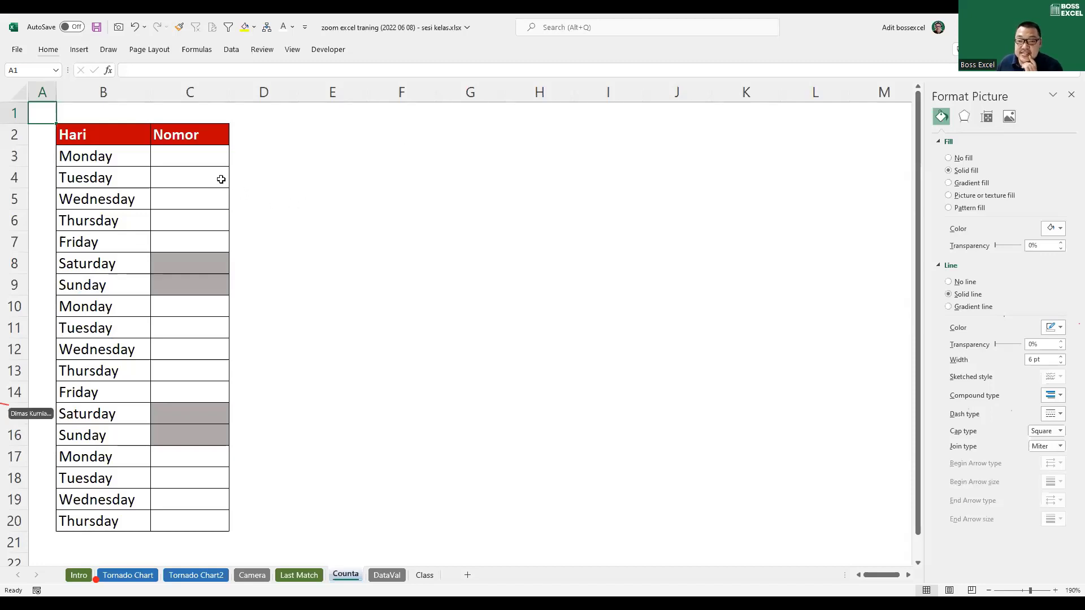
Step: Number the weekday rows in the Nomor column manually from 1 to 6, from C3 to C10, skipping the grey weekend cells
left_click(203, 157)
type("1")
key("Return")
type("2")
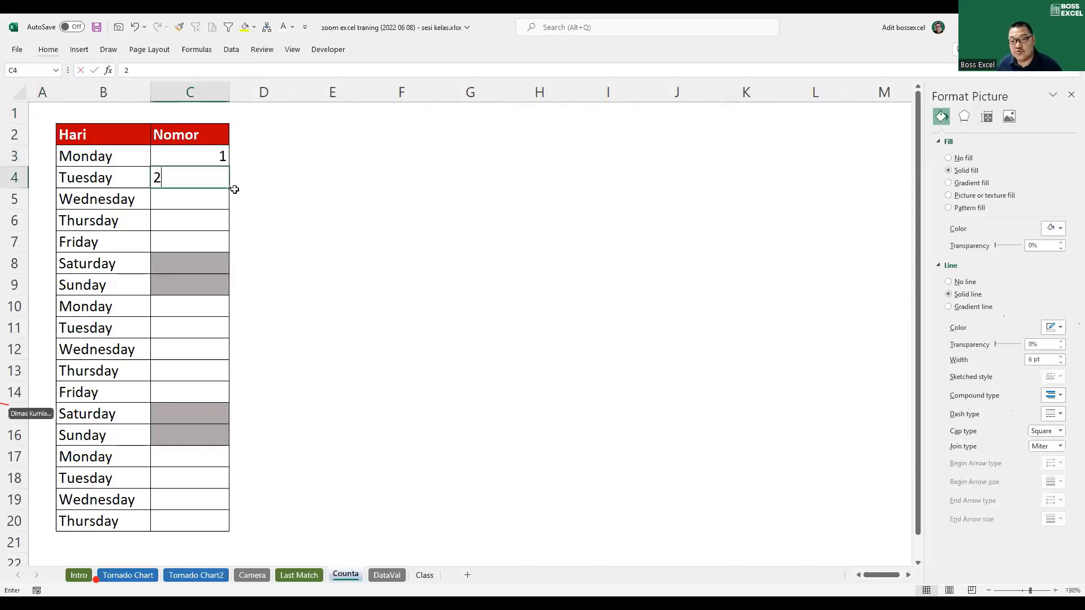
key("Return")
type("3")
key("Return")
type("4")
key("Return")
type("5")
key("Return")
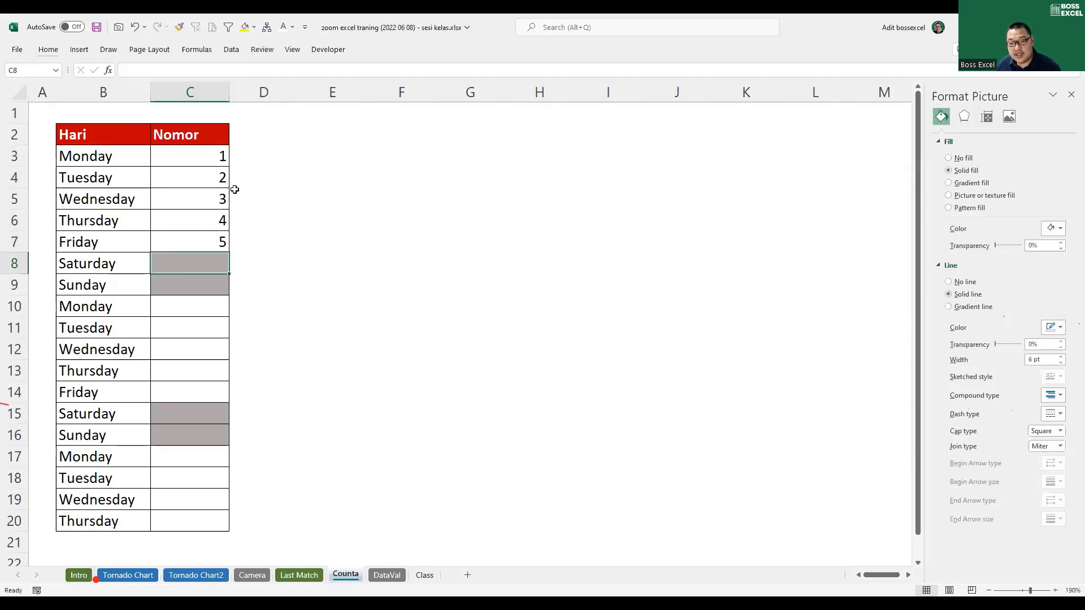
key("Return")
key("Return")
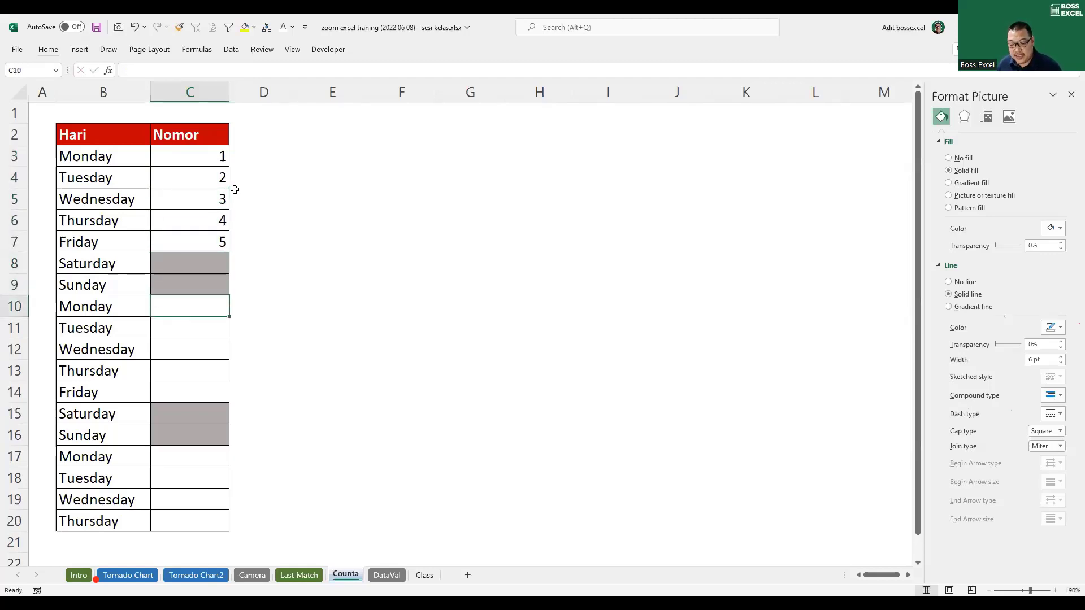
type("6")
key("Return")
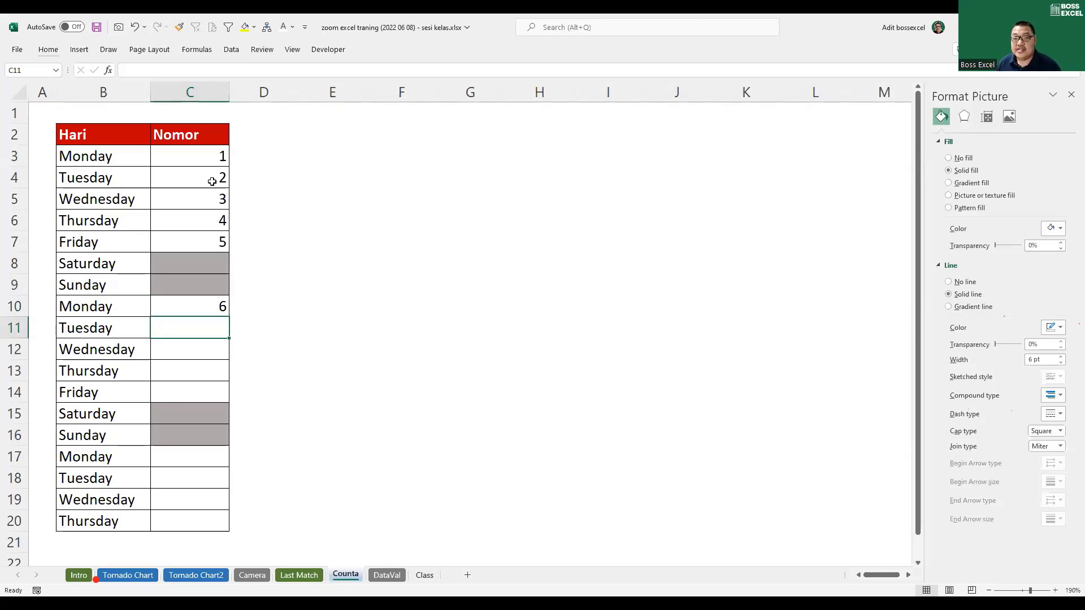
Step: Clear the manually entered numbers from C3:C12 in the Nomor column
left_click_drag(205, 156, 230, 351)
key("Delete")
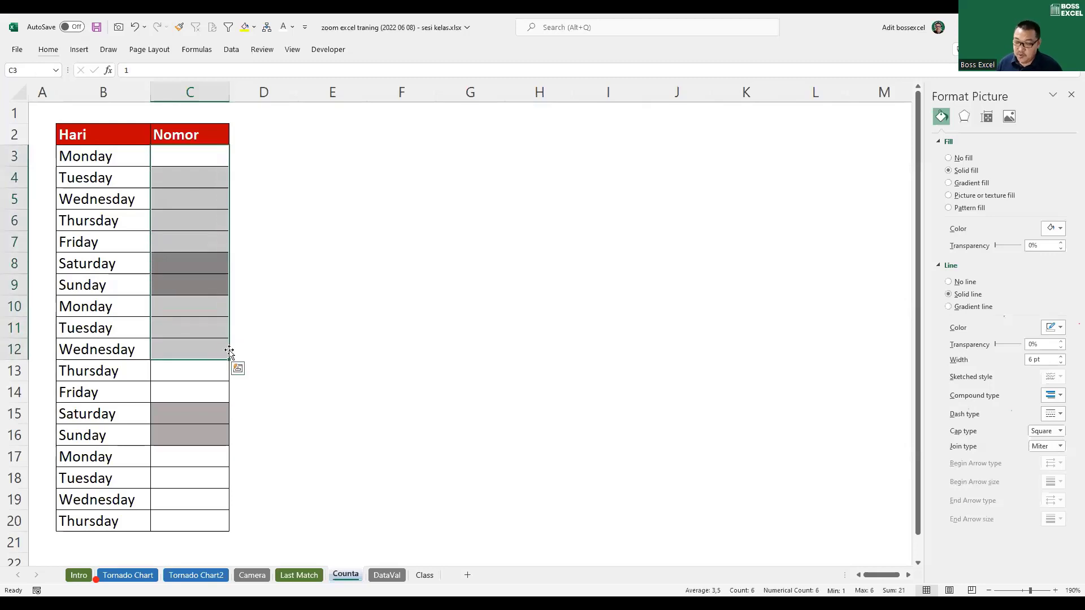
left_click(261, 323)
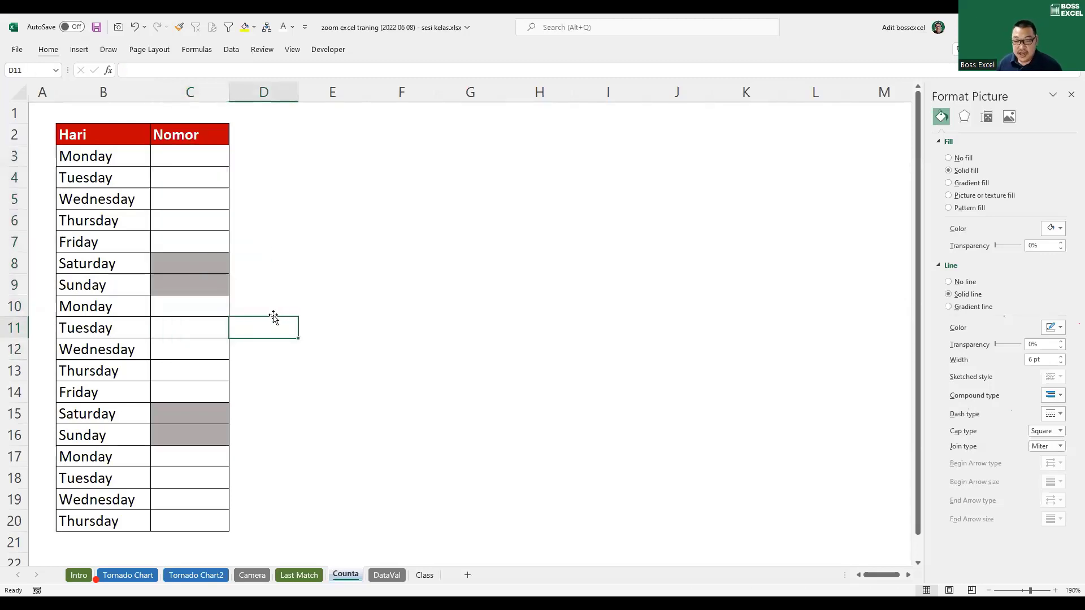
Step: Enter the notes "counta" in E2 and "dynamic range" in E3
left_click(334, 127)
type("counta")
key("Return")
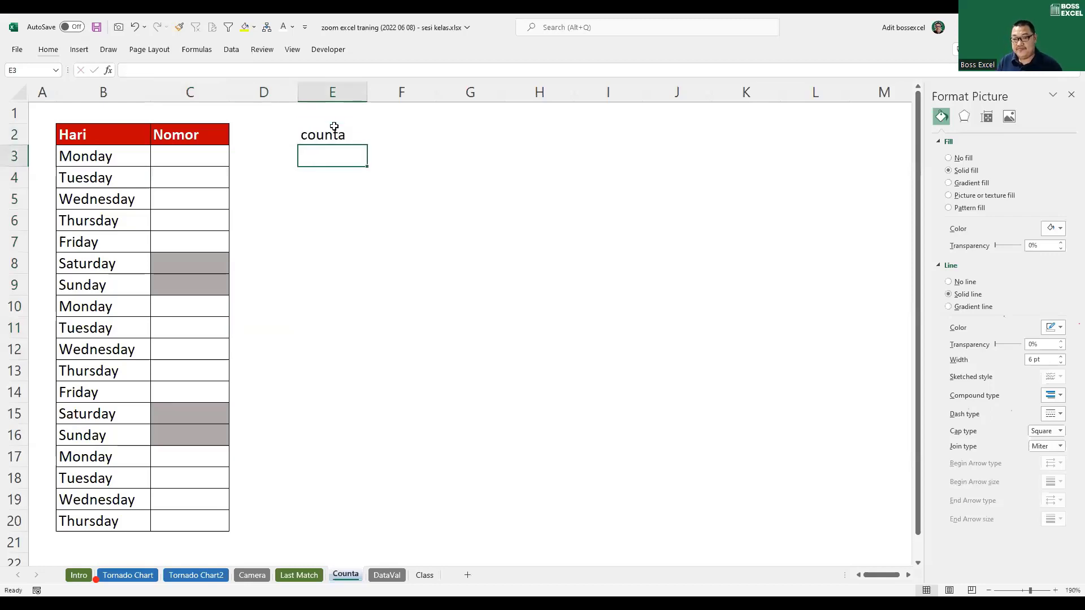
type("dyna")
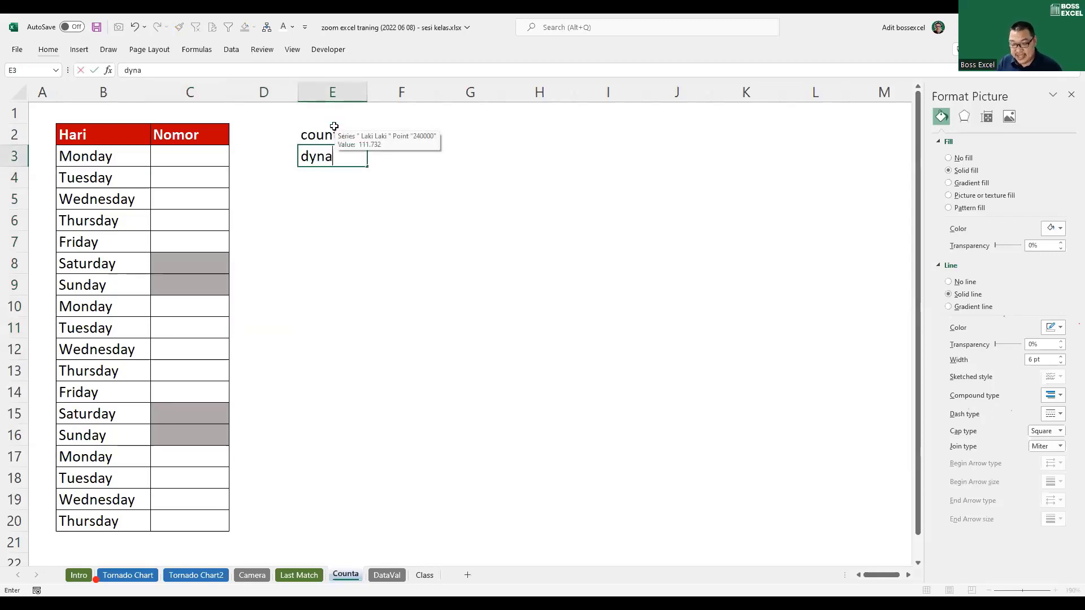
type("mic range")
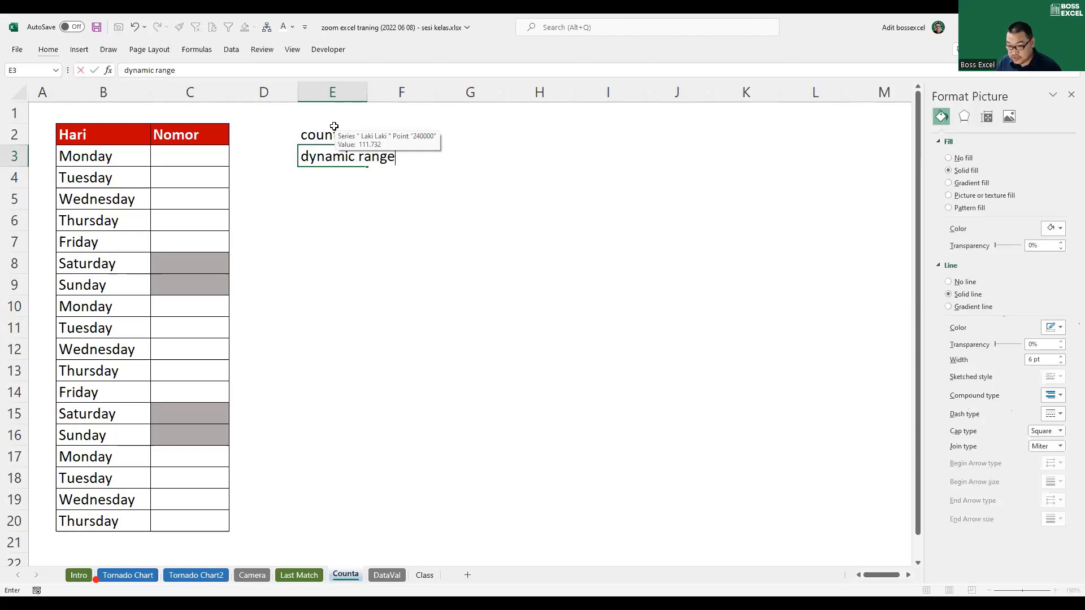
key("Return")
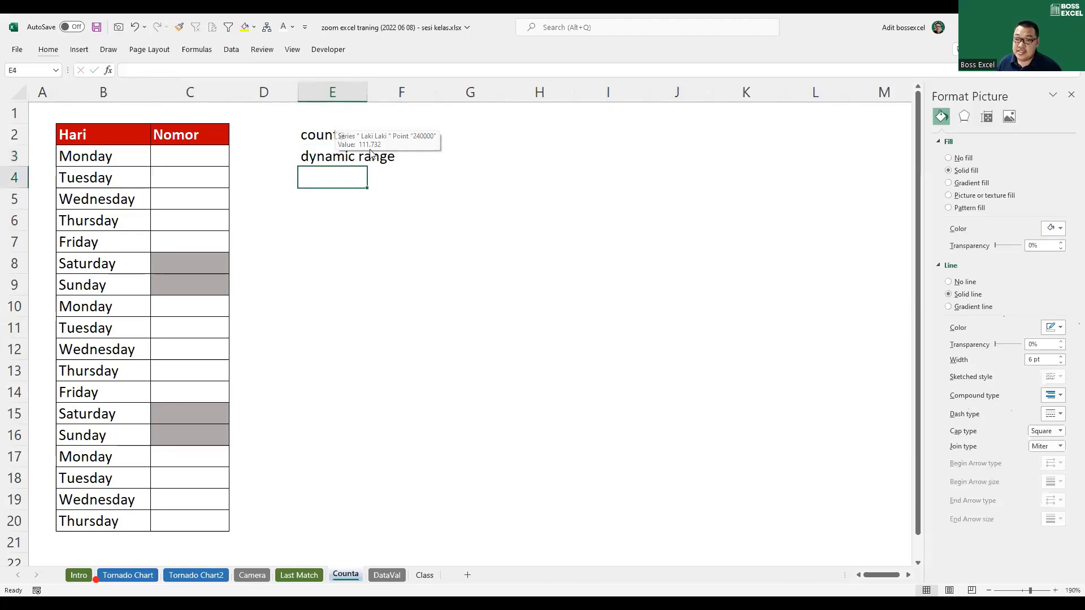
Step: Enter =COUNTA($C$2:C2) in C3, with the start of the range absolute and its end relative
left_click(206, 161)
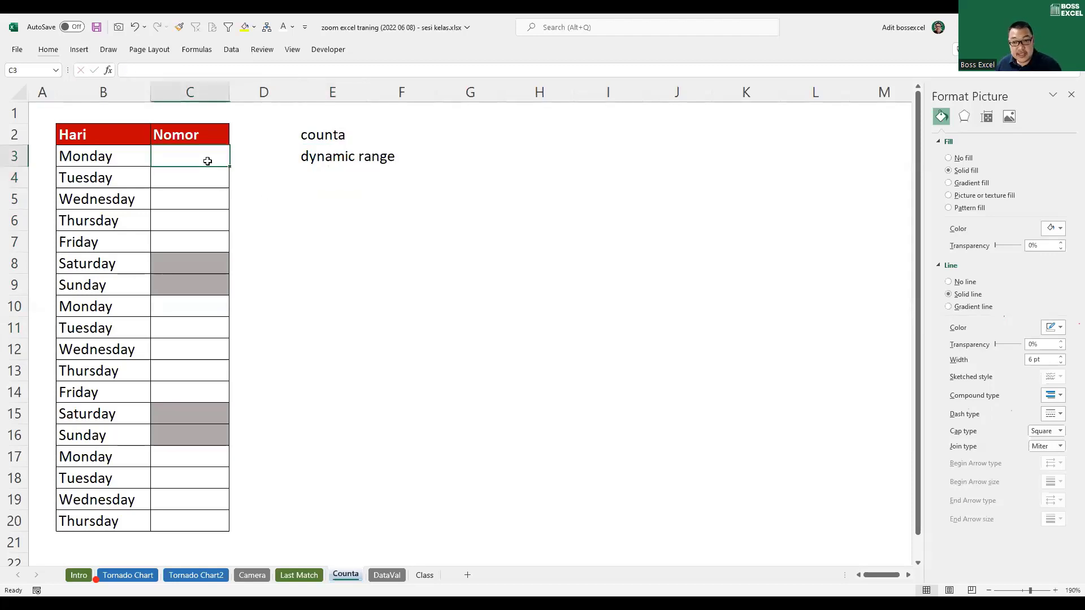
type("=")
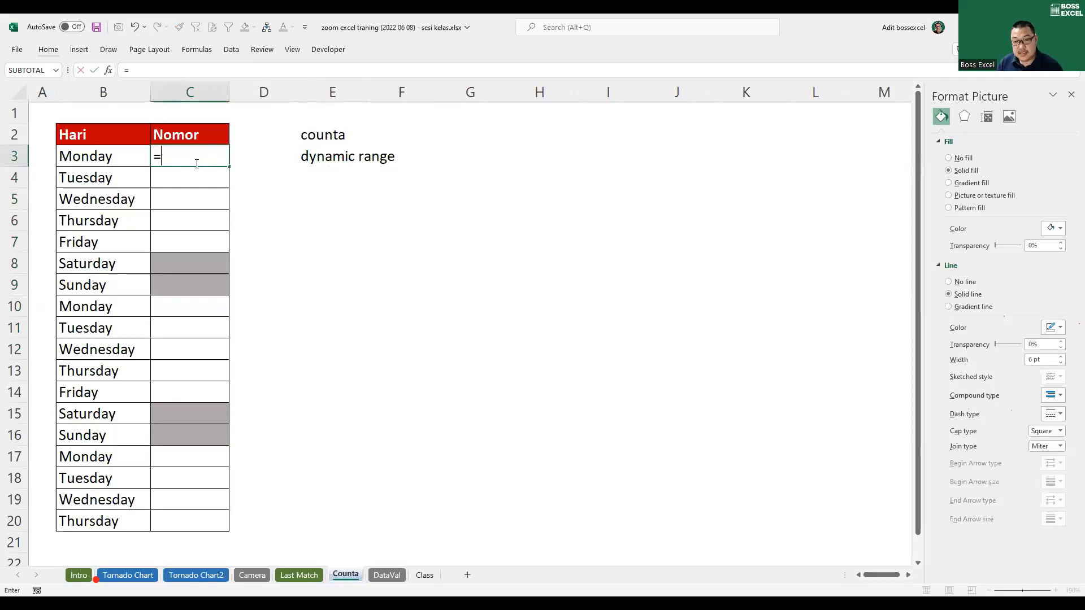
type("counta")
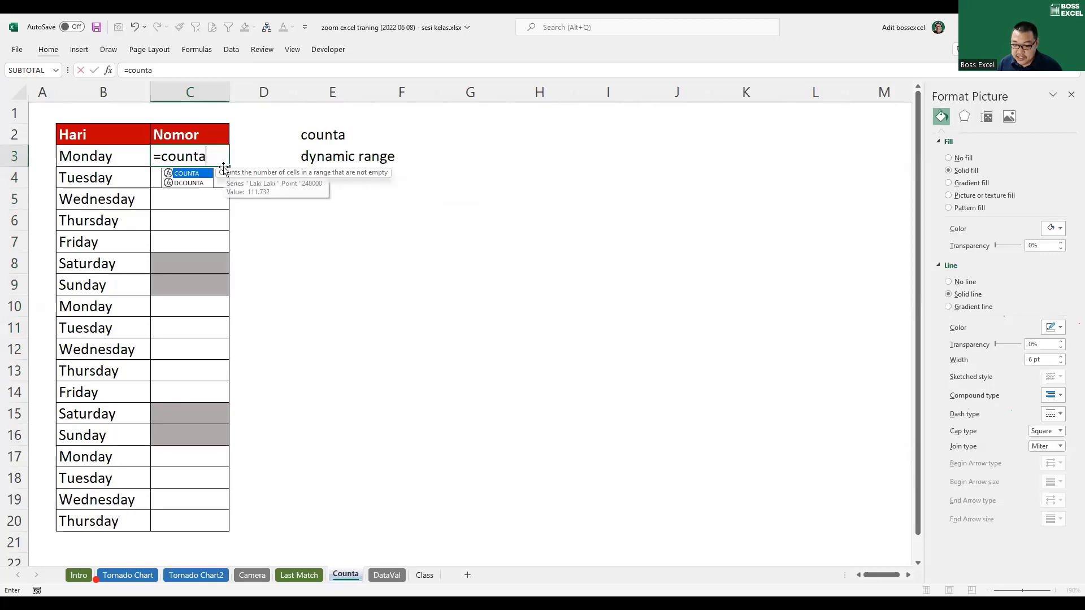
type("(")
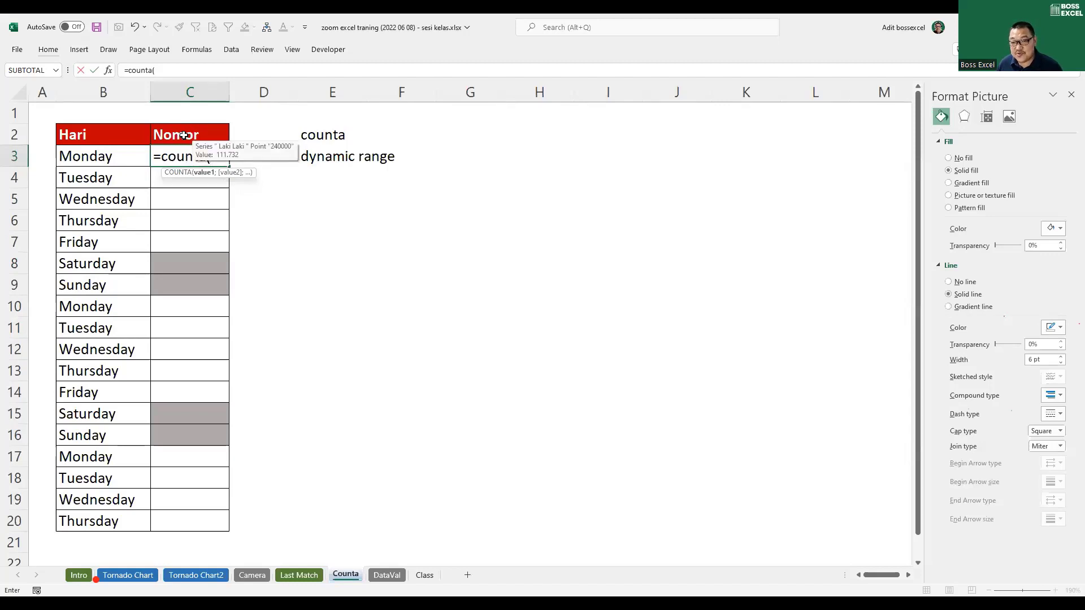
left_click(184, 135)
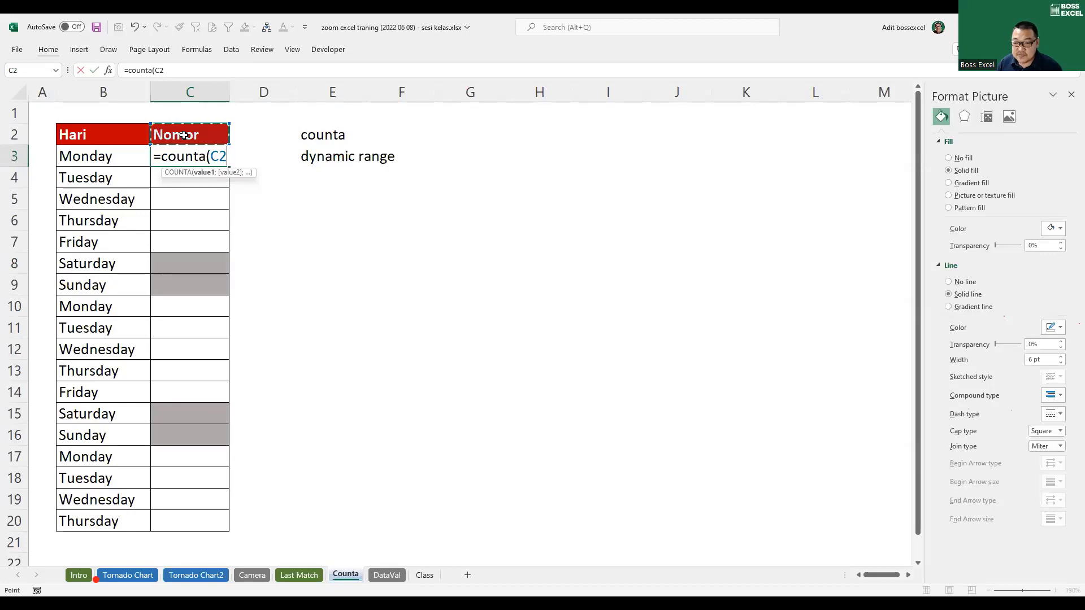
key("F8")
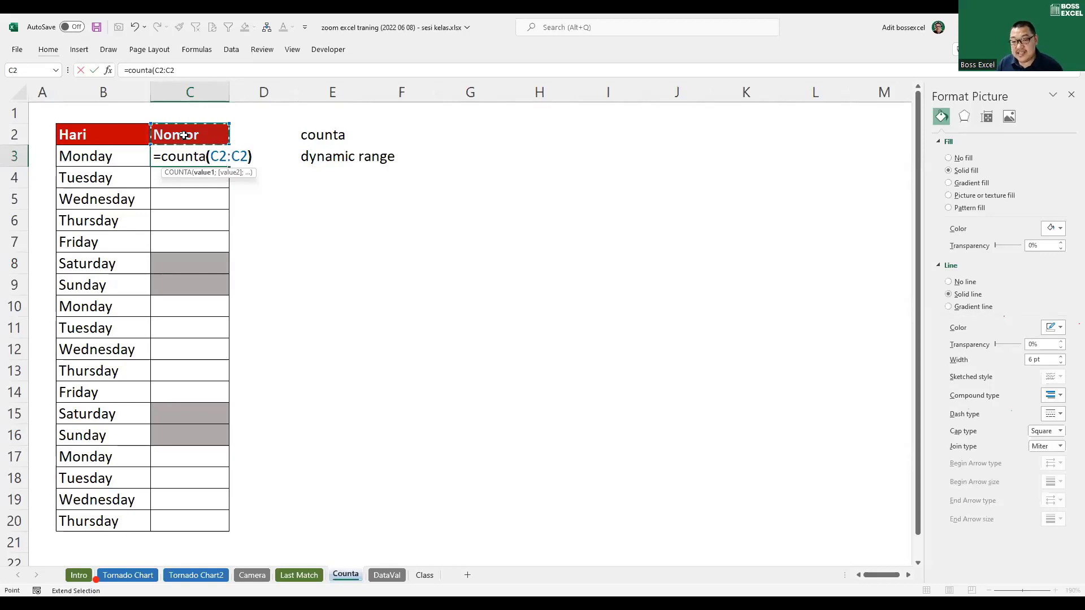
type(")")
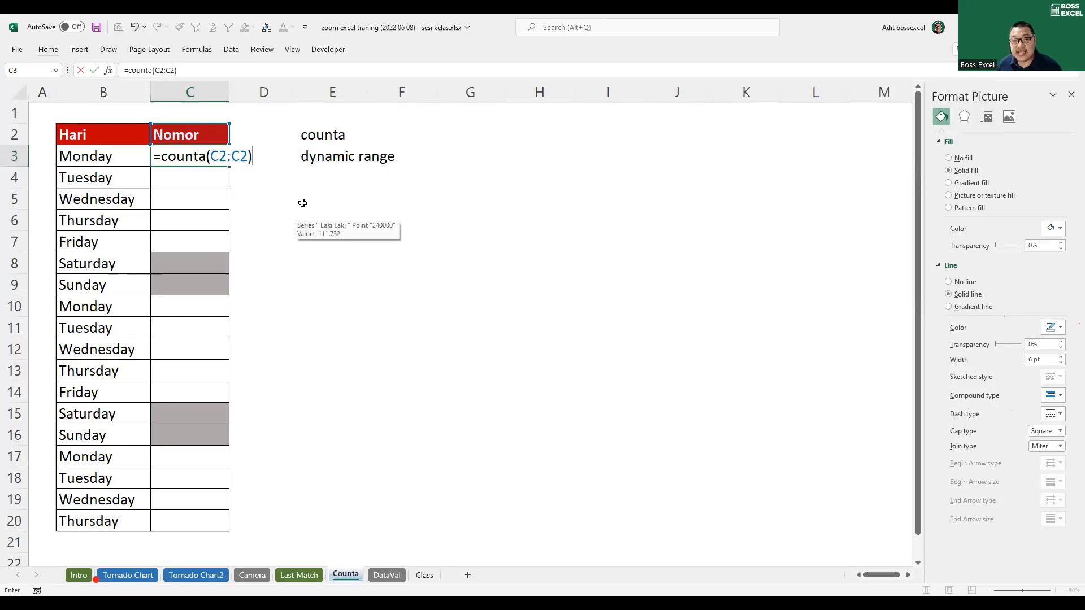
left_click(208, 164)
key("F4")
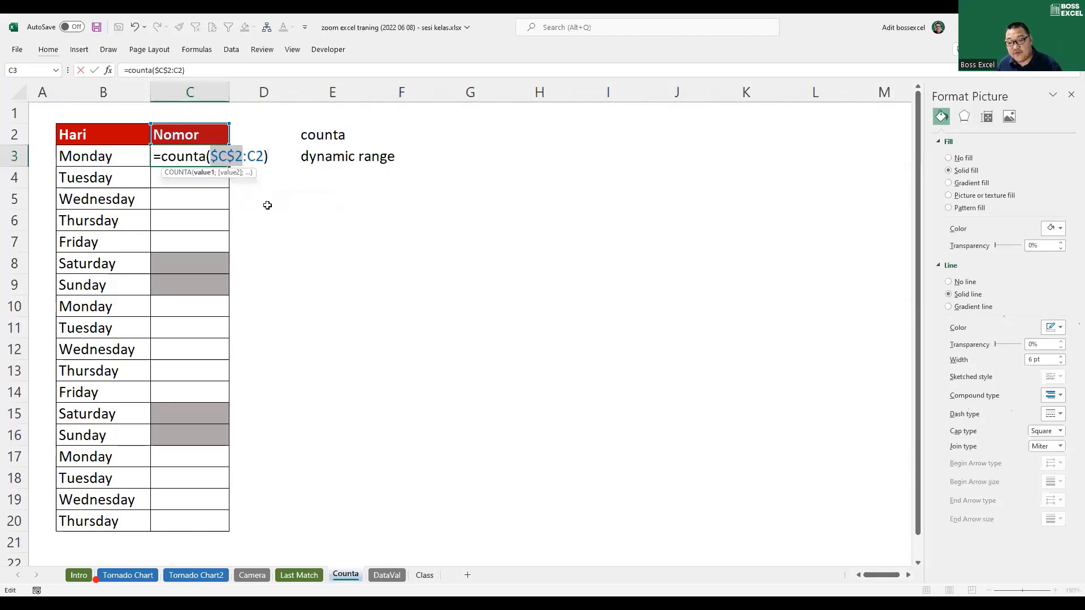
key("Return")
Step: Review the COUNTA formula in C3, fill it down to C4 and inspect the range referenced there
left_click(216, 160)
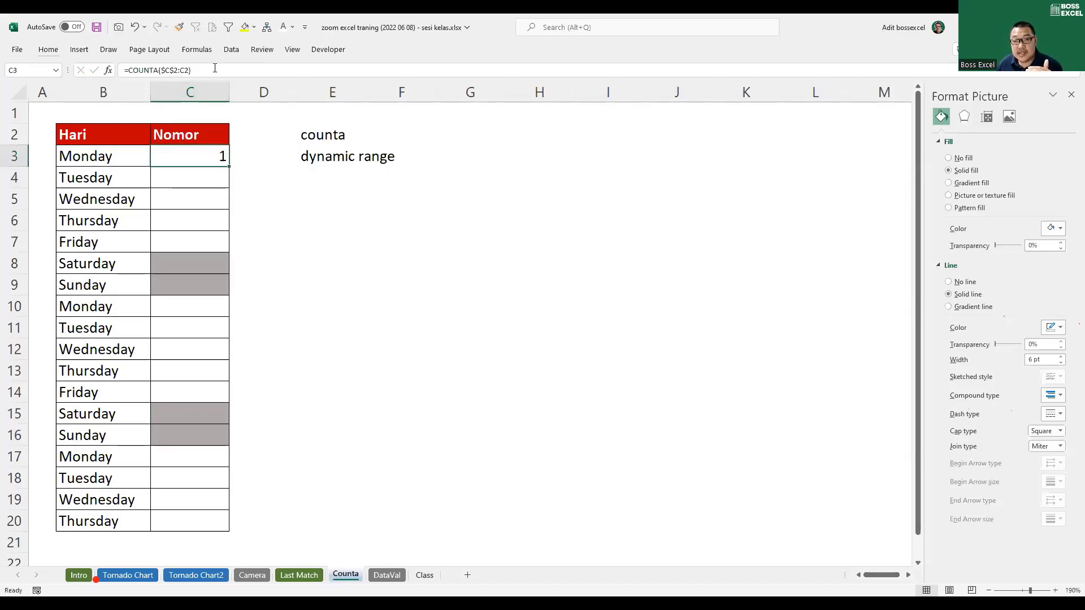
key("F2")
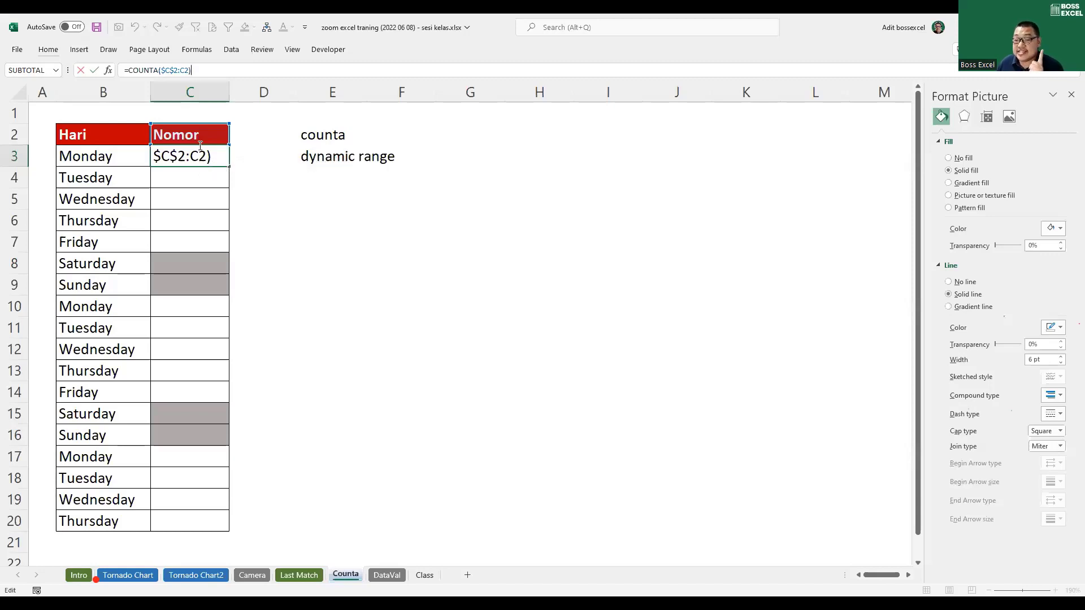
key("Return")
left_click(210, 160)
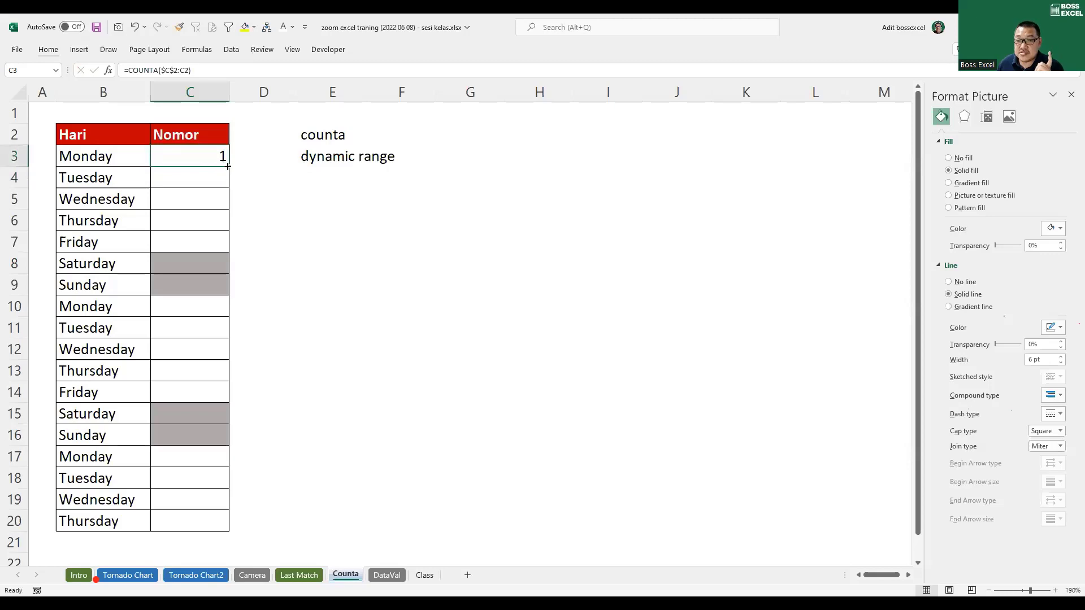
left_click_drag(227, 179, 228, 189)
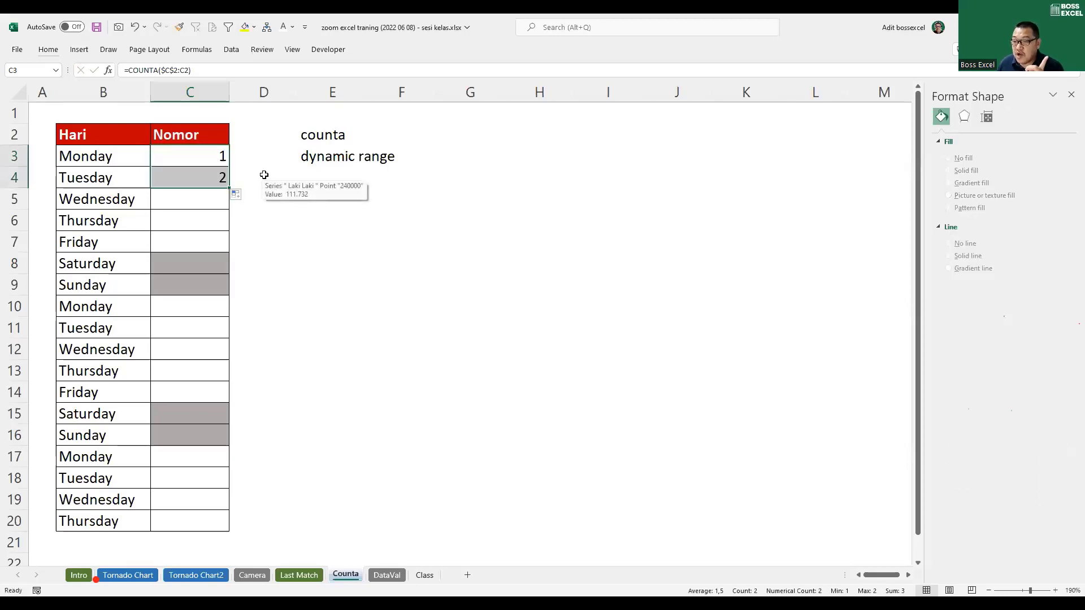
left_click(210, 176)
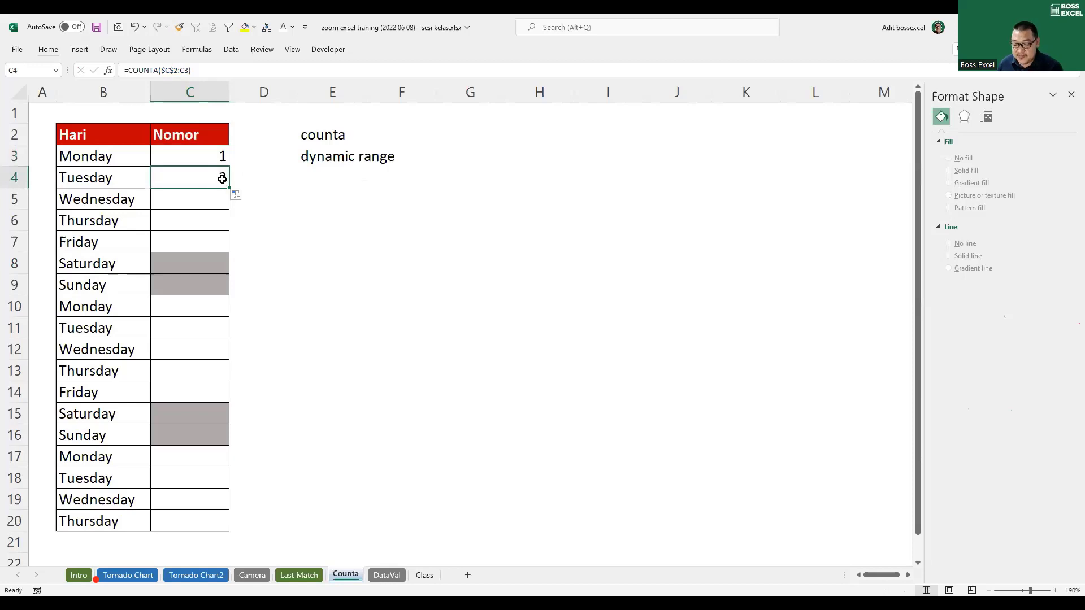
double_click(224, 179)
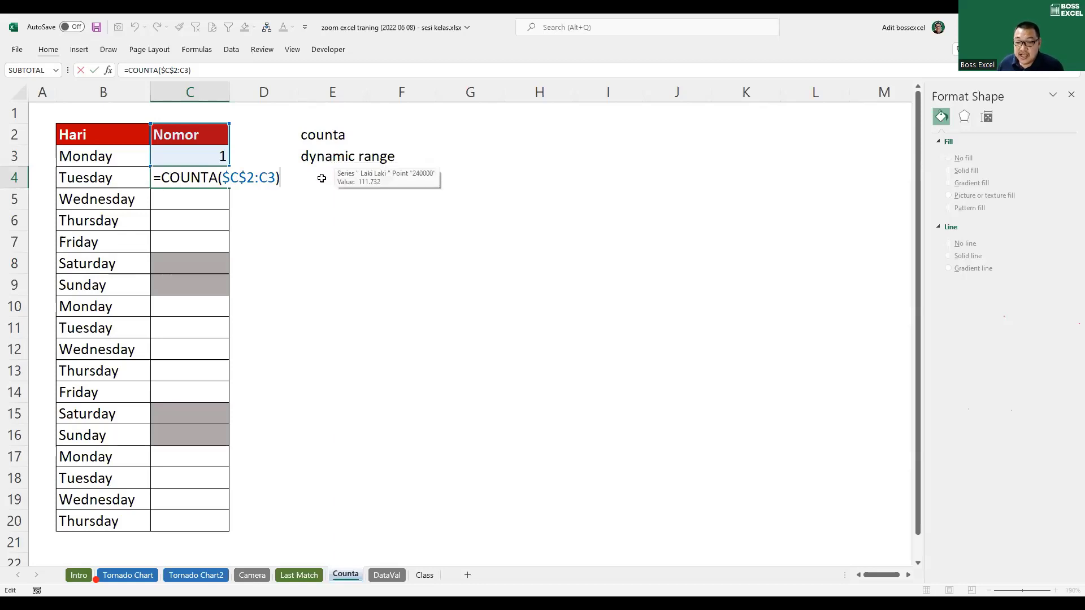
key("ctrl+Return")
Step: Fill the COUNTA formula from C4 down to C5 and inspect its expanded range
left_click_drag(228, 189, 229, 213)
key("F2")
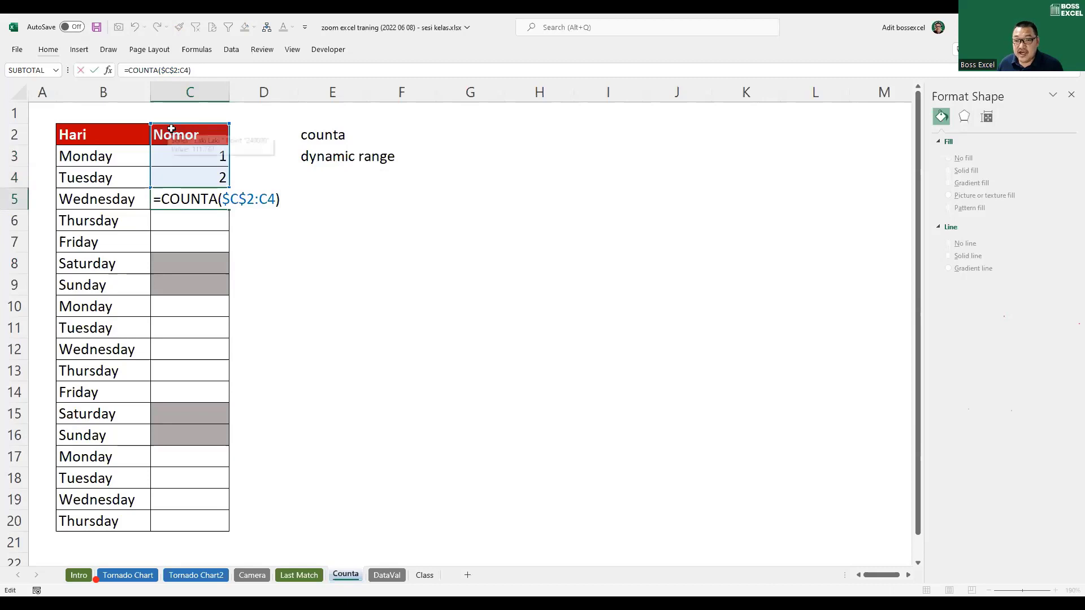
key("Escape")
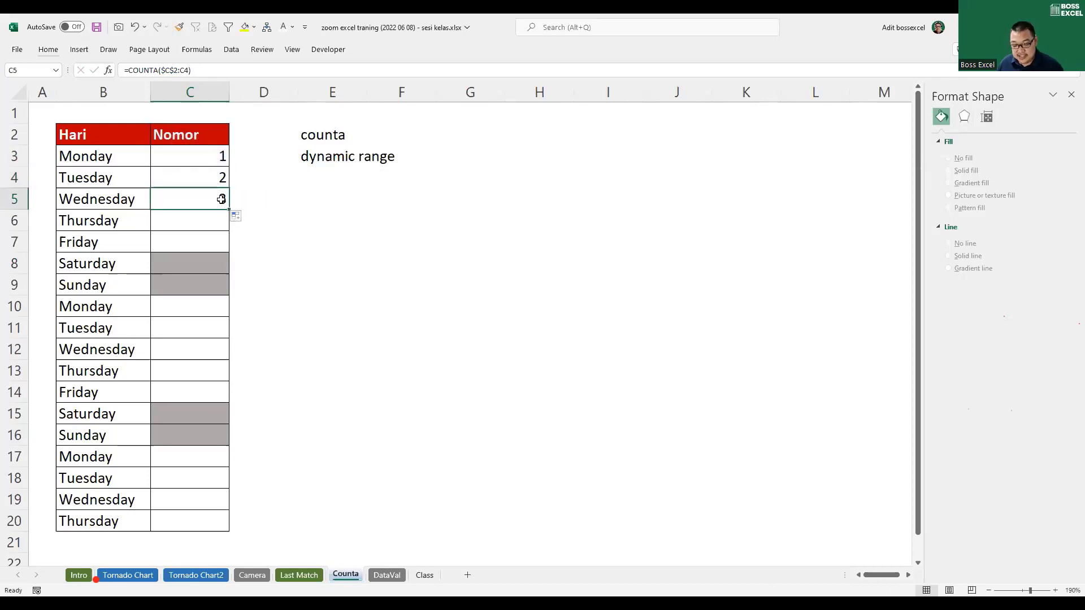
Step: Copy the COUNTA formula from C5 into the weekday cells C6:C7 and C10:C14, skipping the grey weekend rows
key("ctrl+c")
left_click_drag(215, 220, 215, 239)
left_click(216, 307, "ctrl")
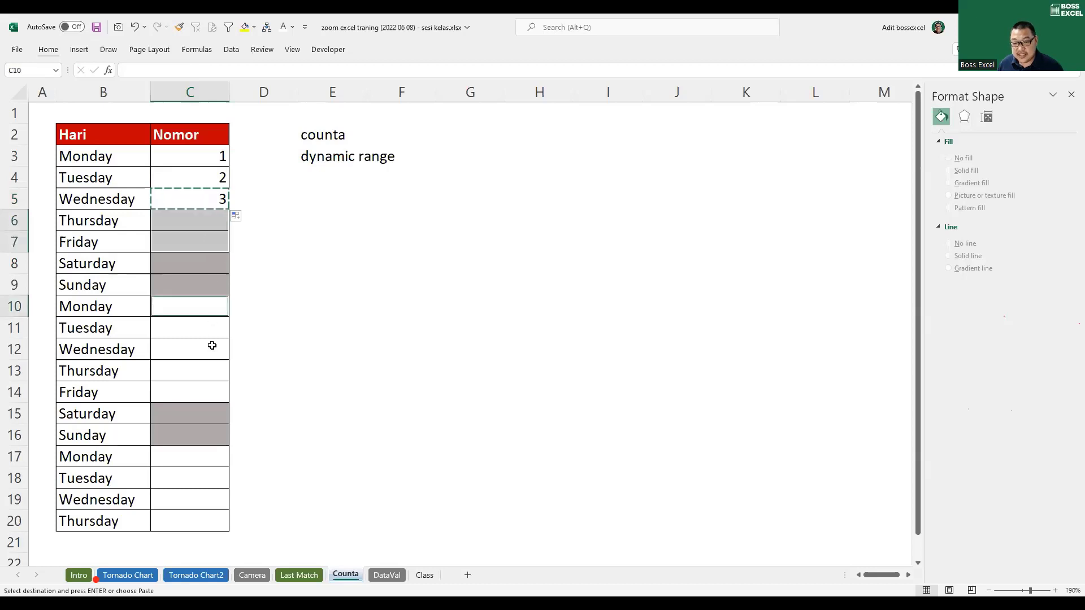
left_click_drag(213, 326, 208, 384)
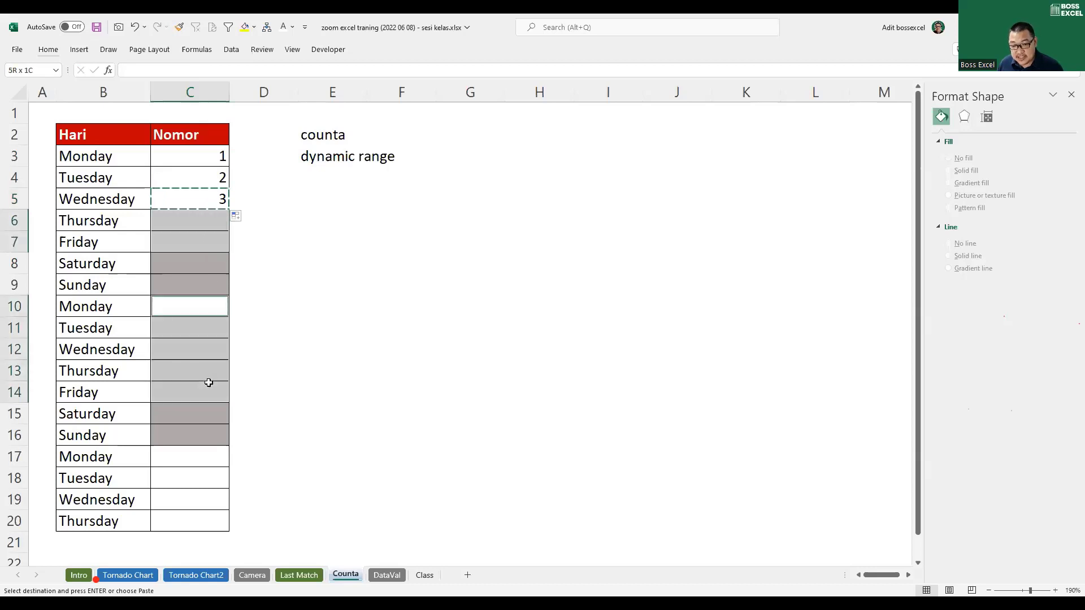
left_click(215, 306)
key("Return")
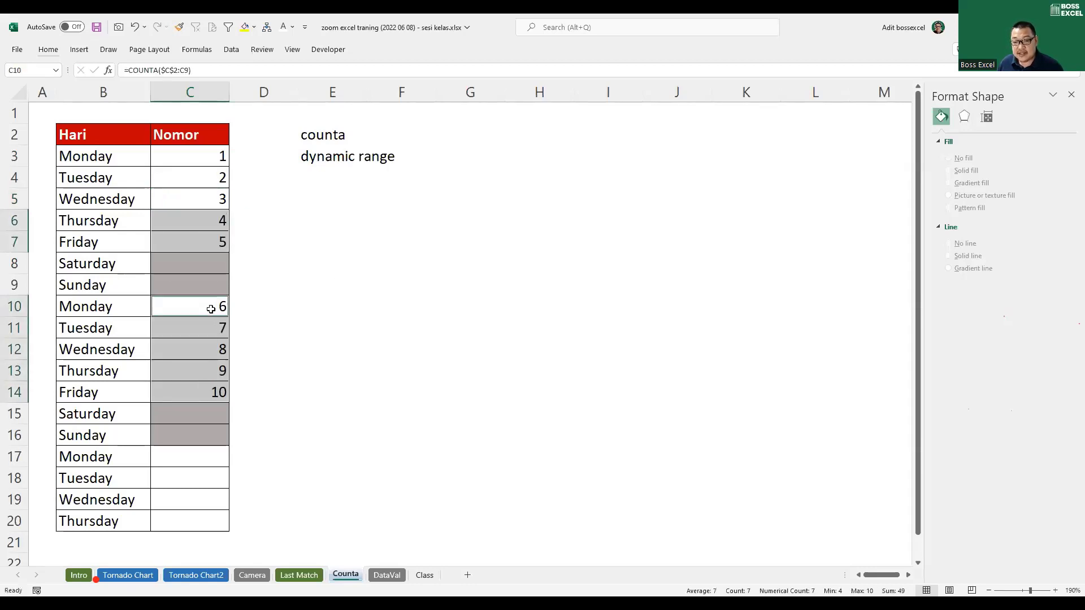
Step: Inspect the range referenced by the COUNTA formula in C10, the first Monday after the weekend
left_click(213, 309)
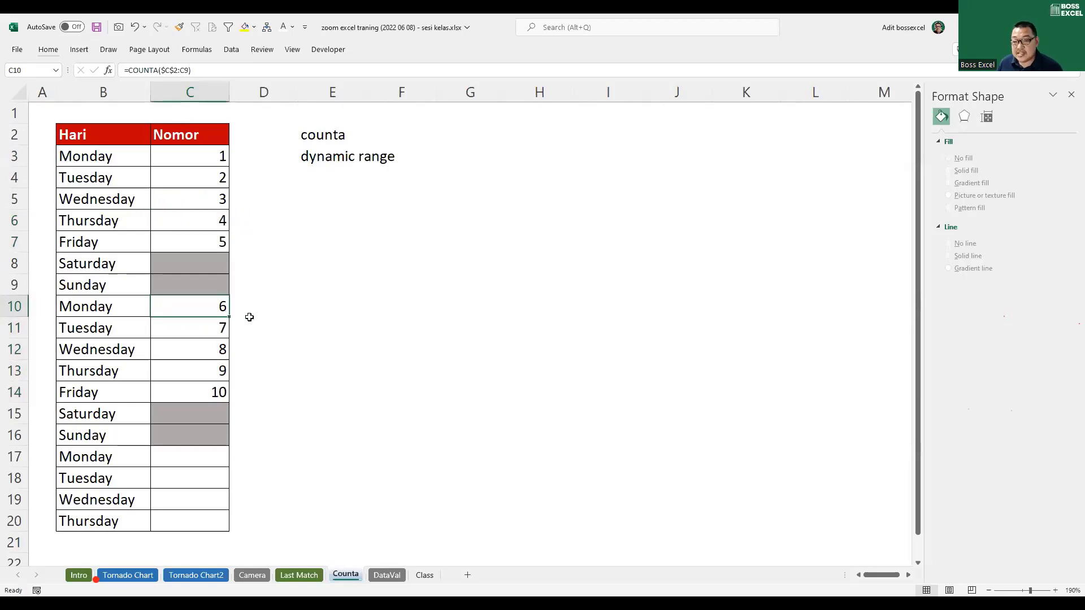
key("F2")
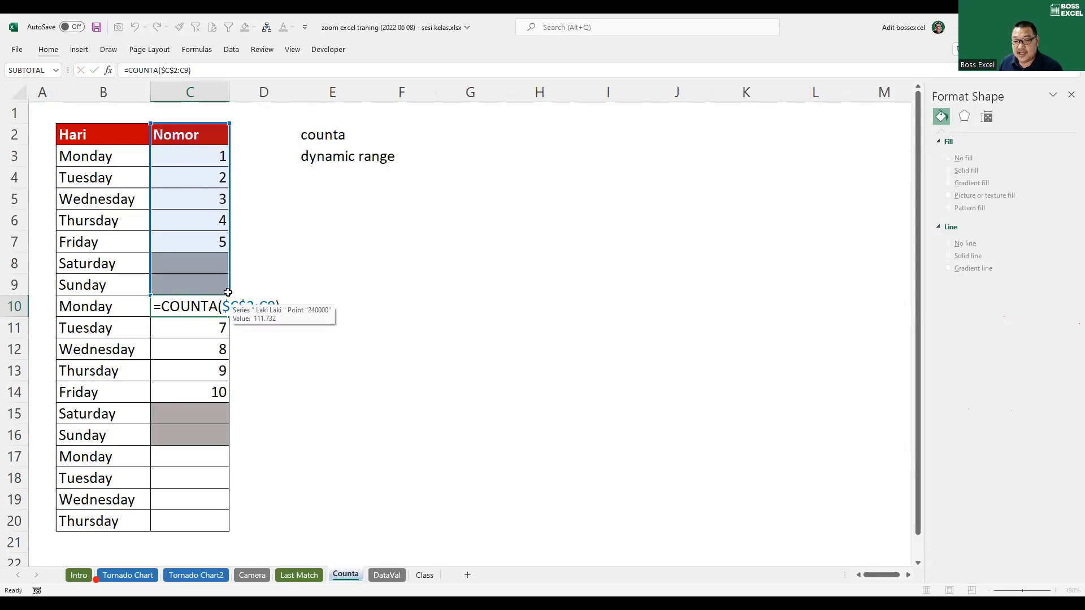
key("Return")
Step: Copy the COUNTA formula from C11 into the remaining weekday cells C17:C20
key("ctrl+c")
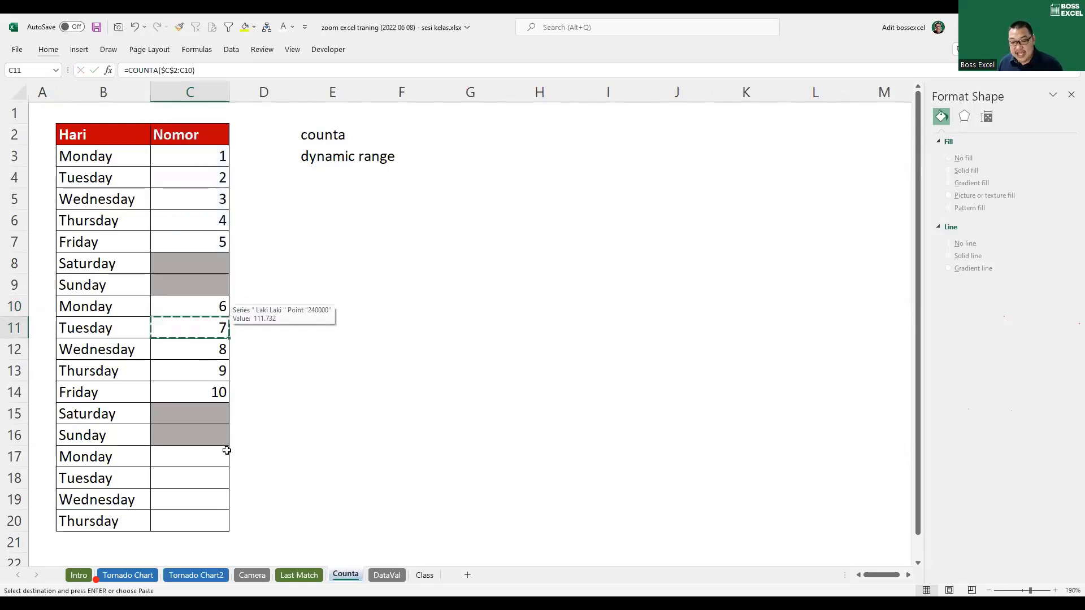
left_click_drag(220, 455, 219, 515)
key("Return")
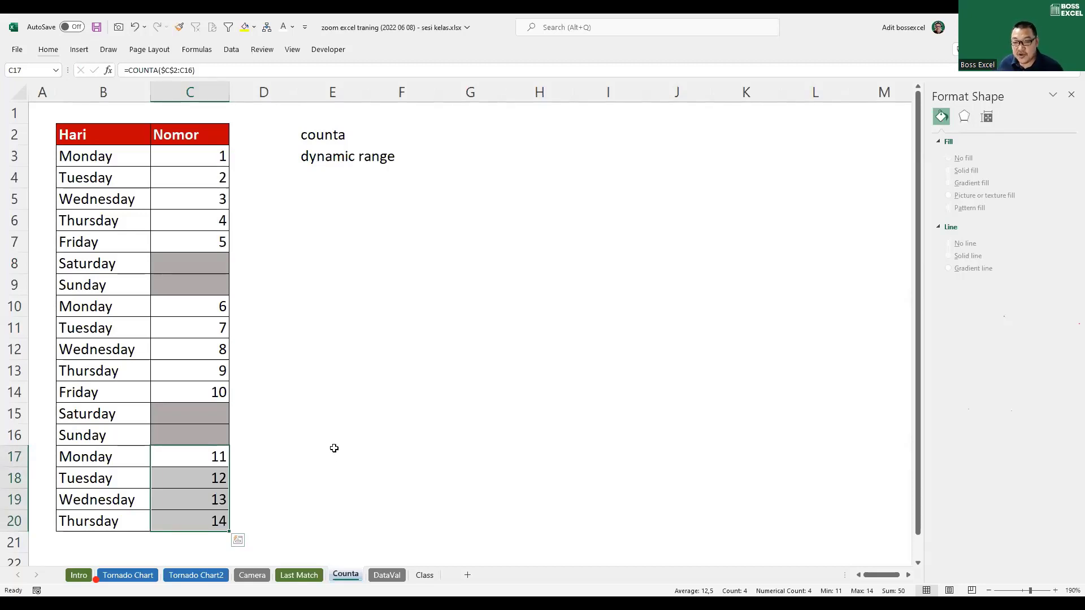
left_click(333, 448)
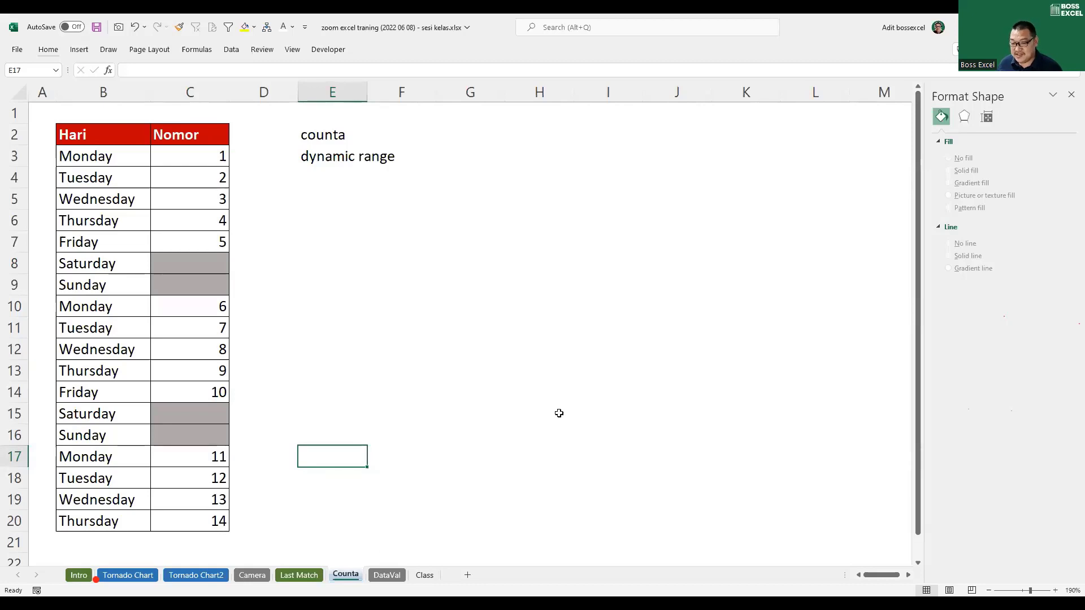
Step: Go to the DataVal sheet and look over the Nama Karyawan and Tanggal Lahir columns
left_click(393, 575)
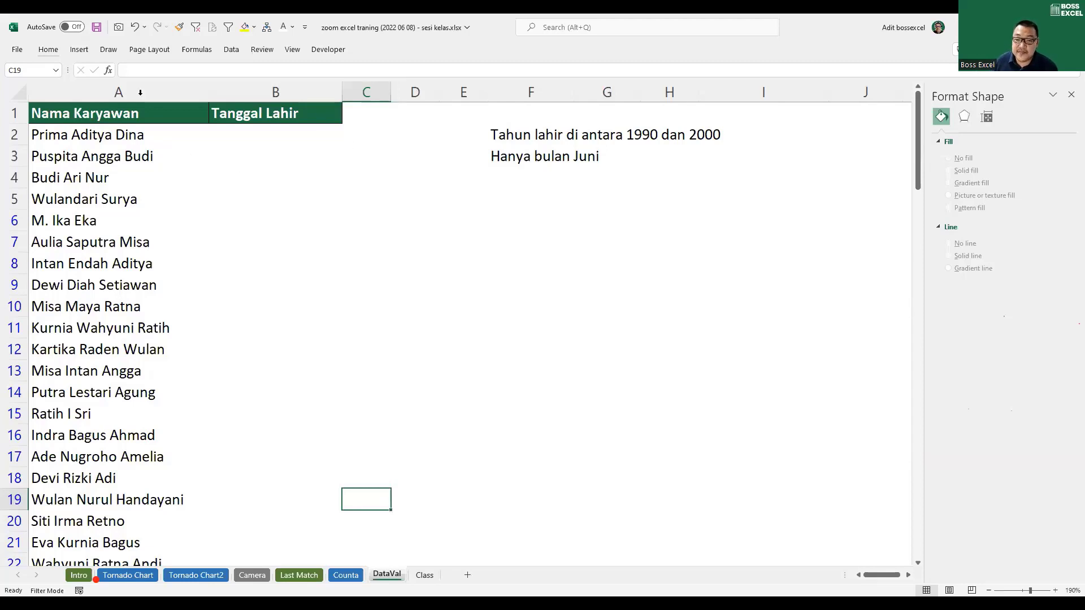
left_click_drag(140, 92, 246, 92)
left_click(106, 135)
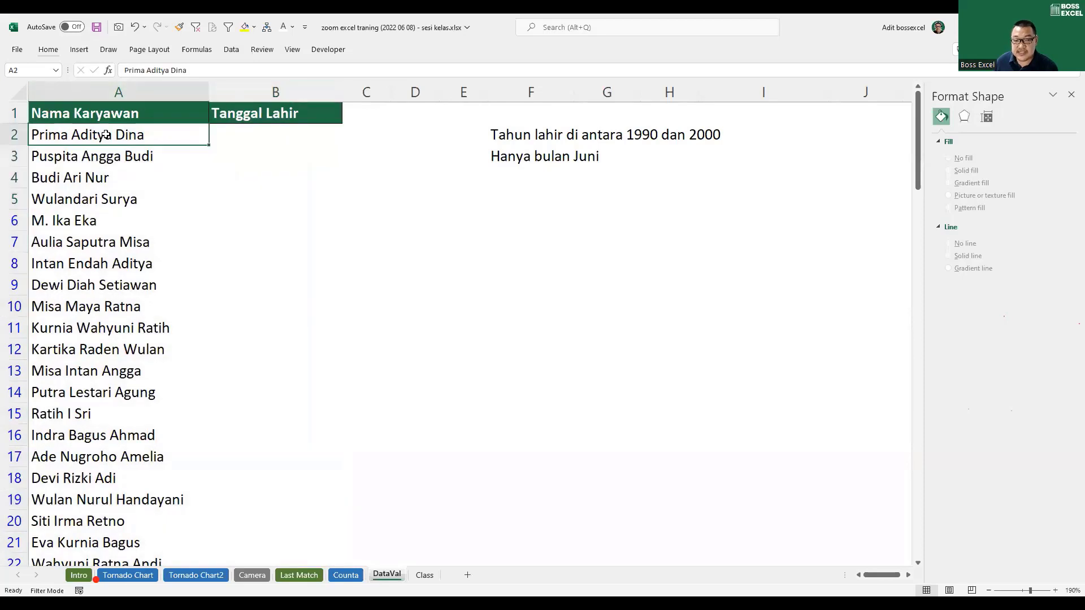
left_click(281, 140)
left_click(135, 201)
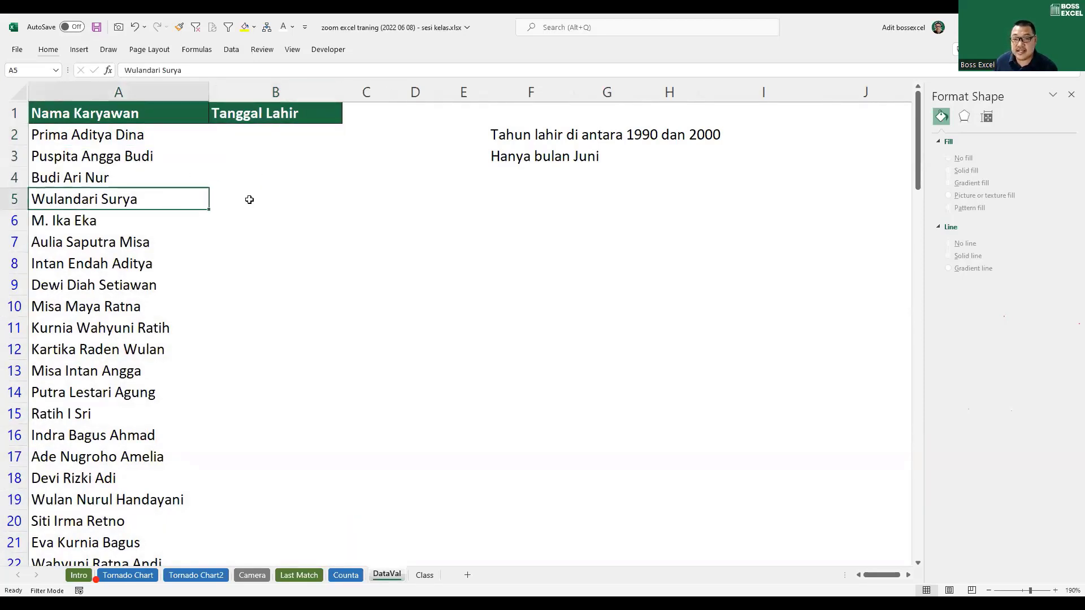
left_click(248, 200)
left_click(139, 249)
left_click(246, 255)
scroll(225, 242, "down", 3)
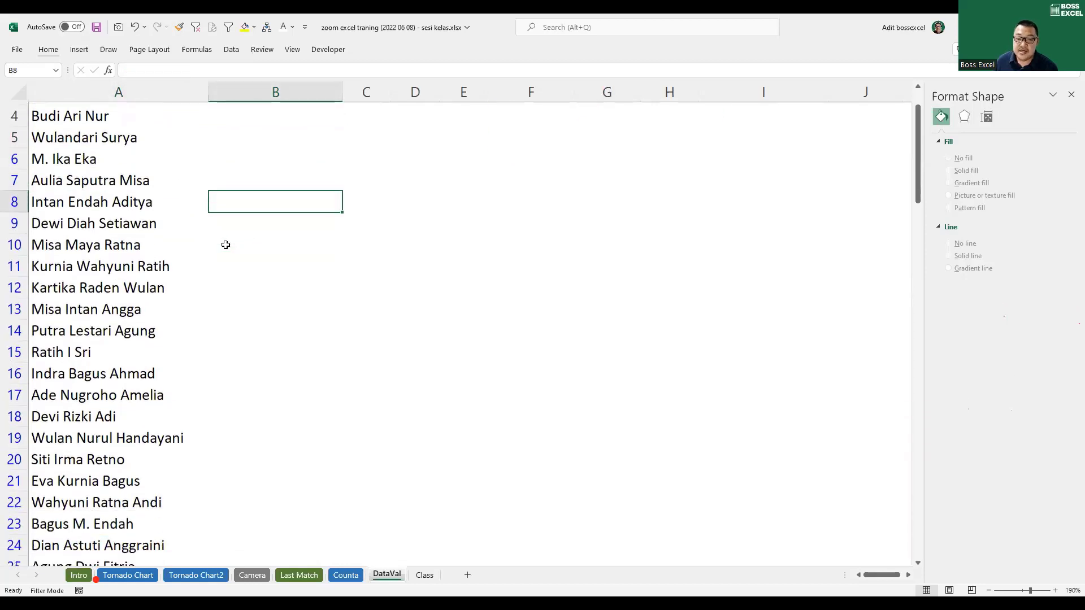
scroll(121, 228, "up", 3)
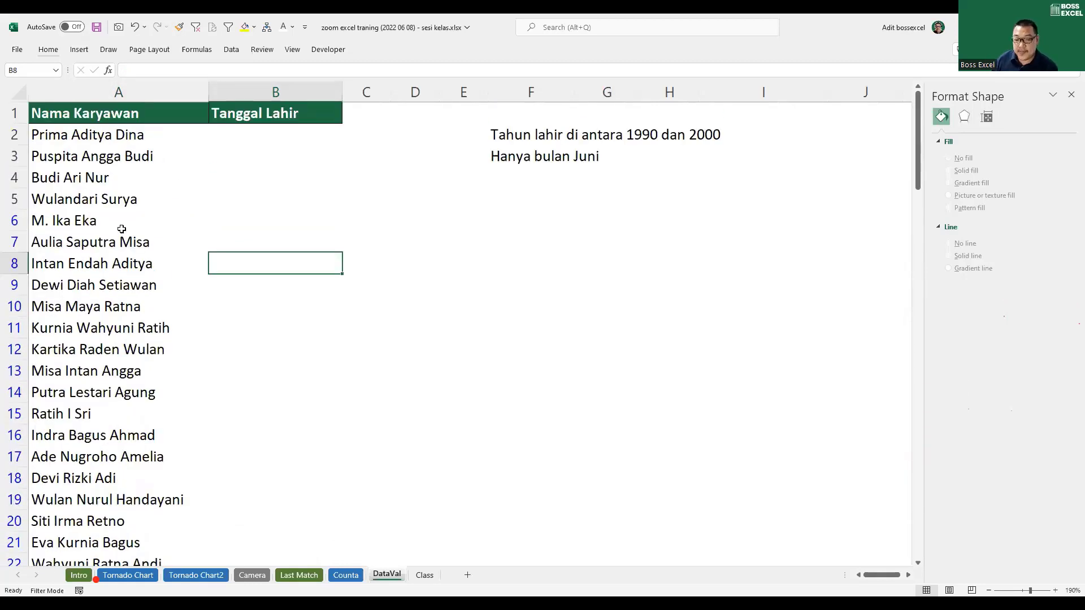
Step: Examine the empty Tanggal Lahir cells beside the employee names and the birth-year rule noted in F2
left_click_drag(179, 136, 266, 264)
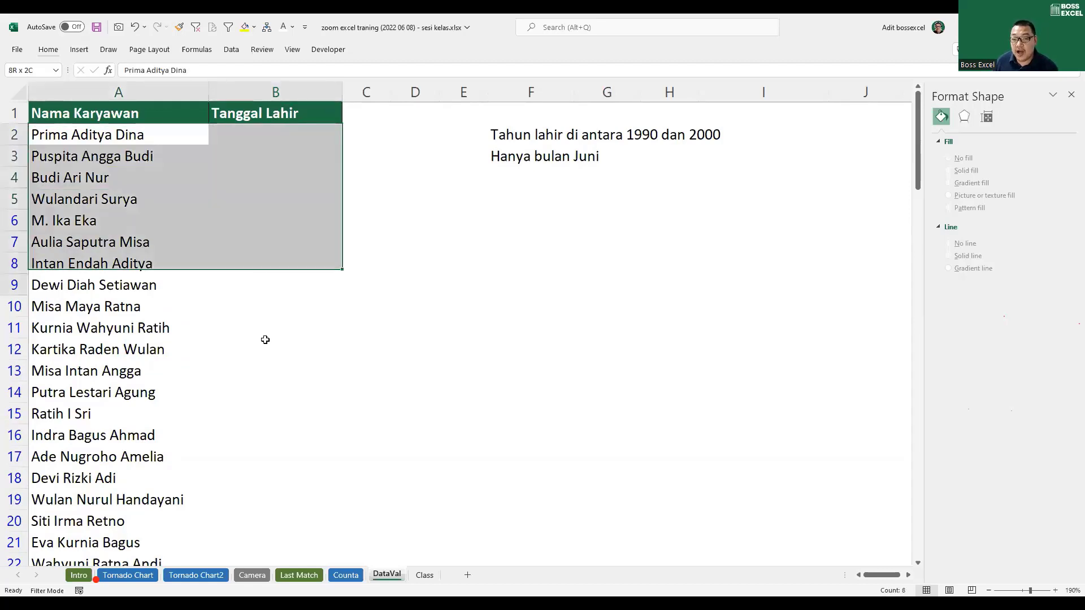
left_click_drag(265, 339, 266, 356)
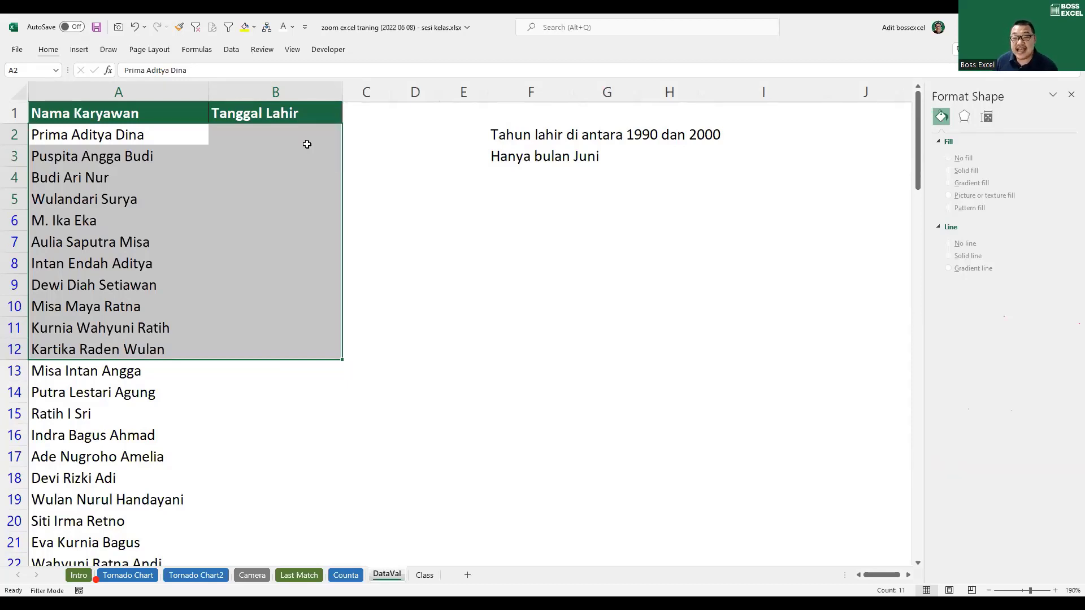
left_click_drag(305, 143, 318, 200)
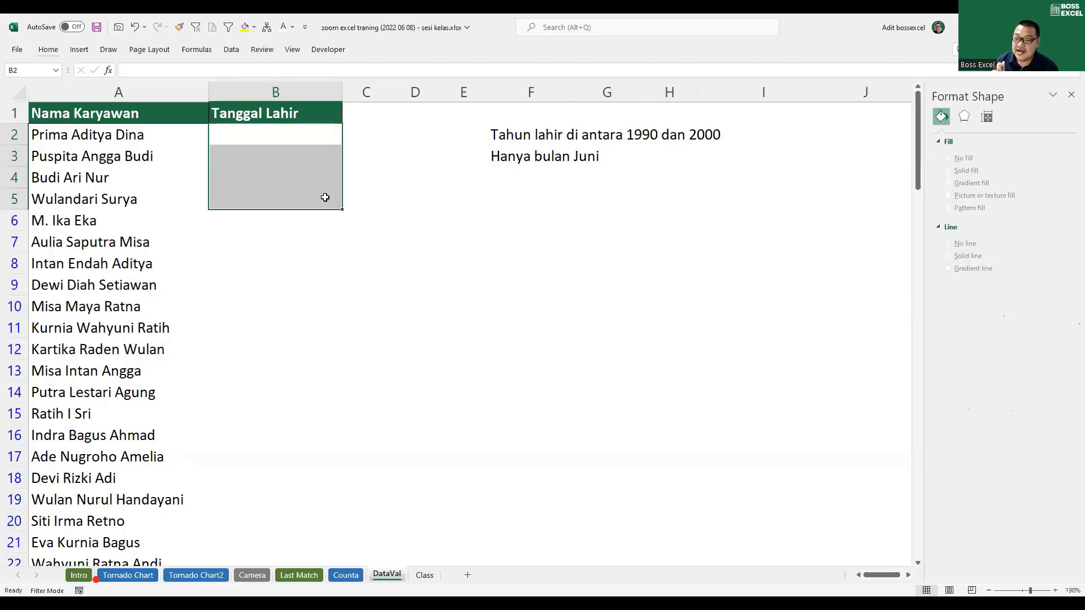
left_click(370, 155)
left_click_drag(112, 113, 133, 222)
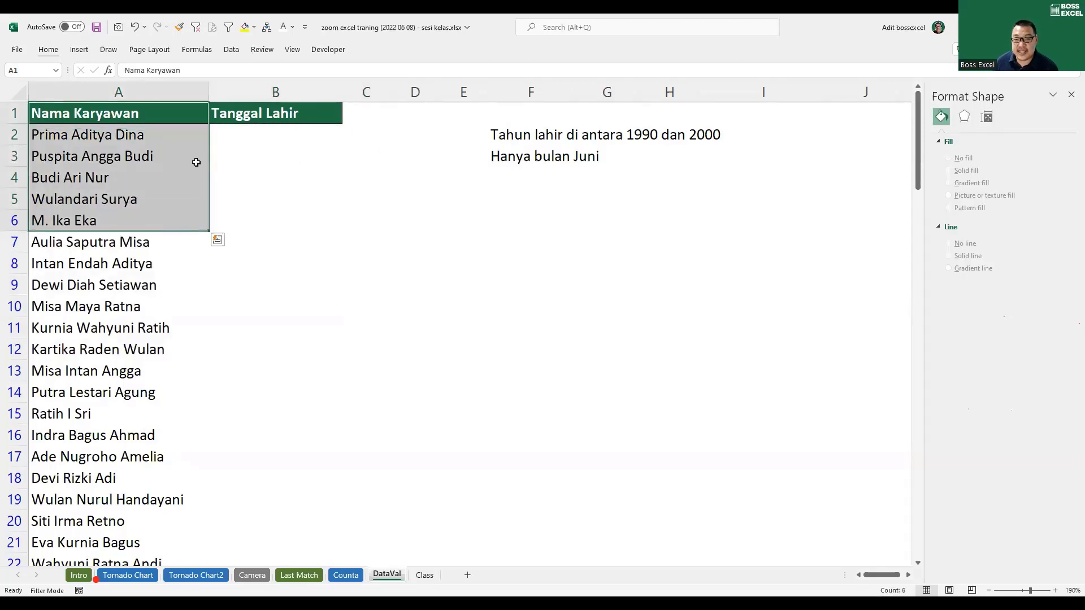
left_click_drag(275, 118, 290, 364)
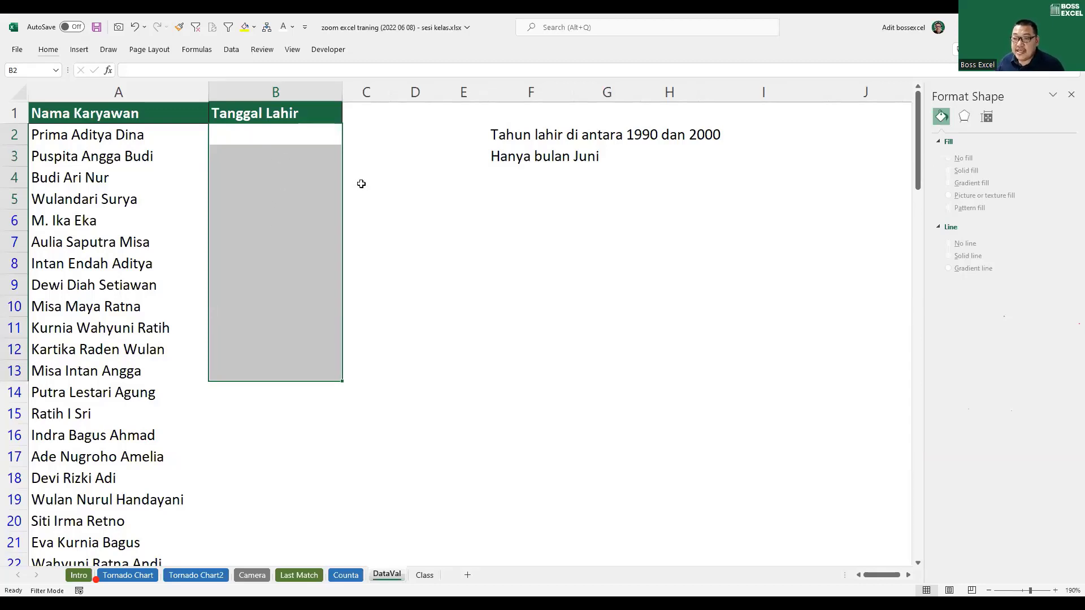
left_click_drag(508, 136, 765, 133)
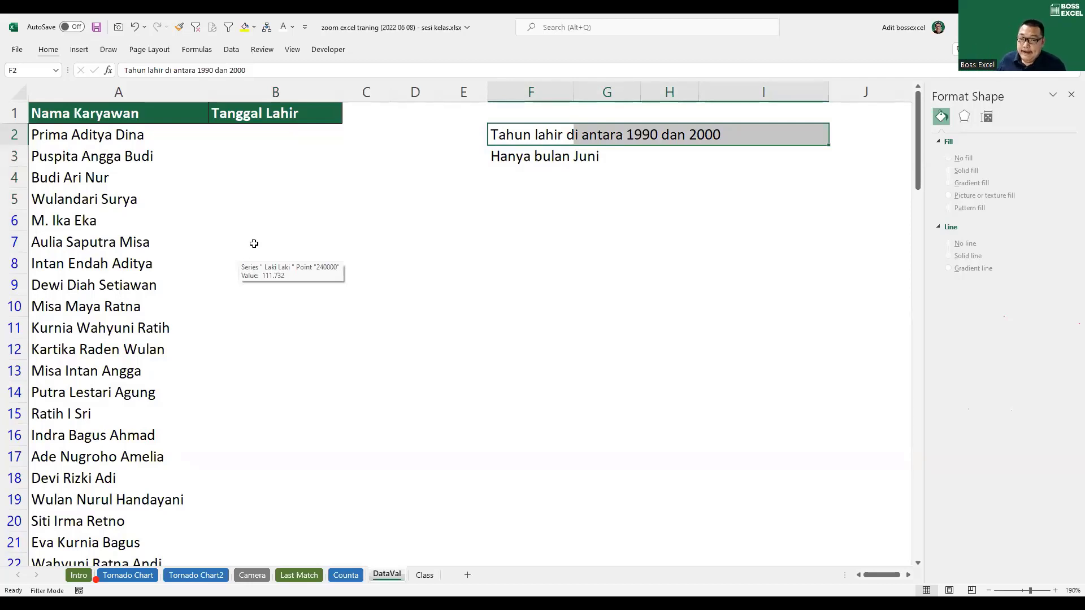
left_click_drag(119, 116, 279, 455)
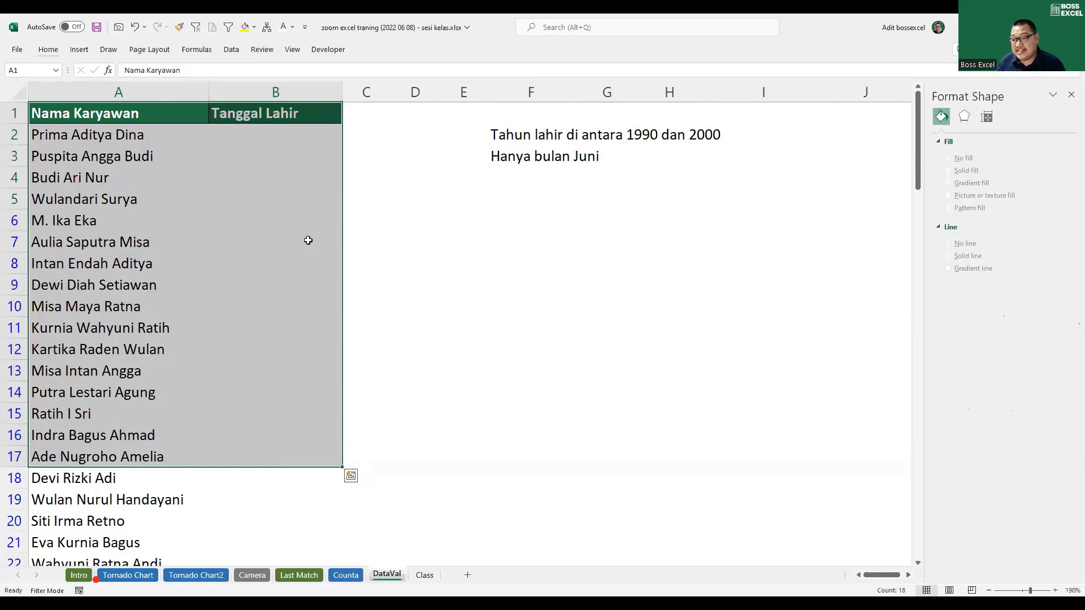
left_click(271, 136)
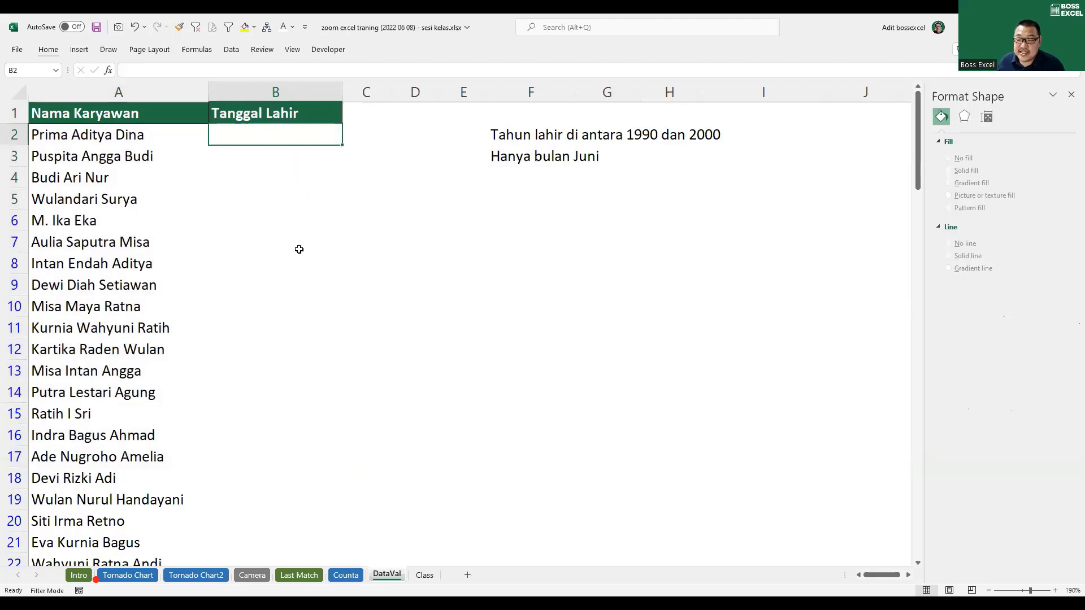
Step: Set up data validation on the entire Tanggal Lahir column B, allowing only Date values
left_click(283, 90)
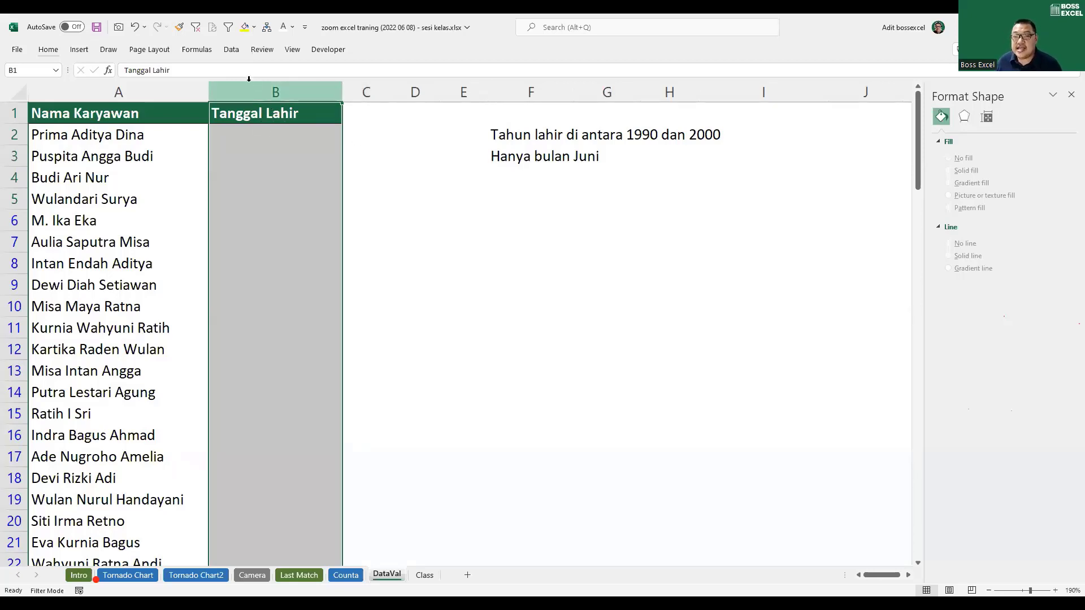
left_click(232, 51)
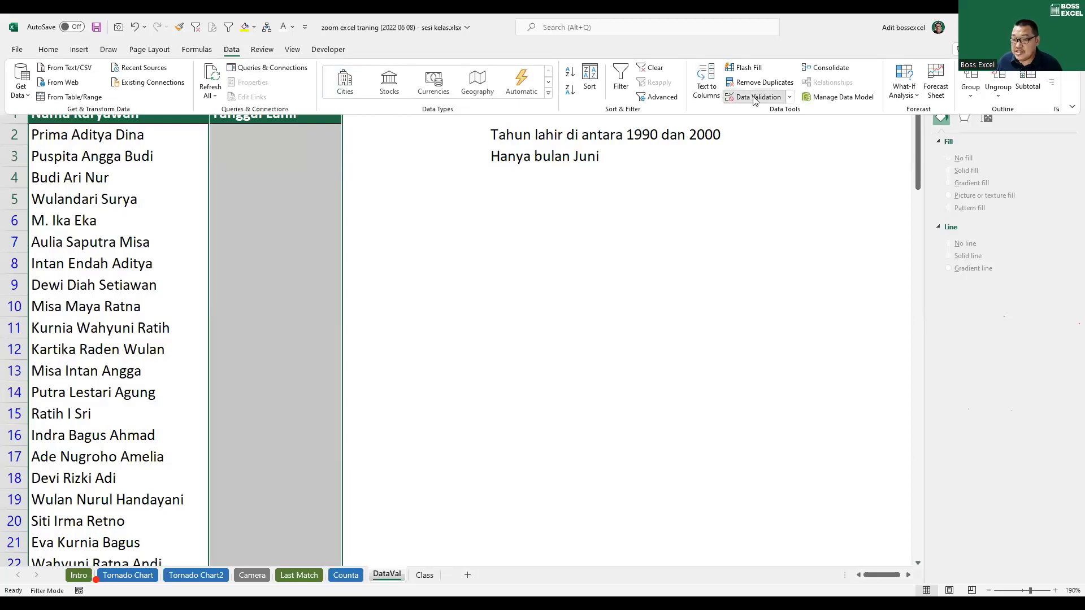
left_click(754, 97)
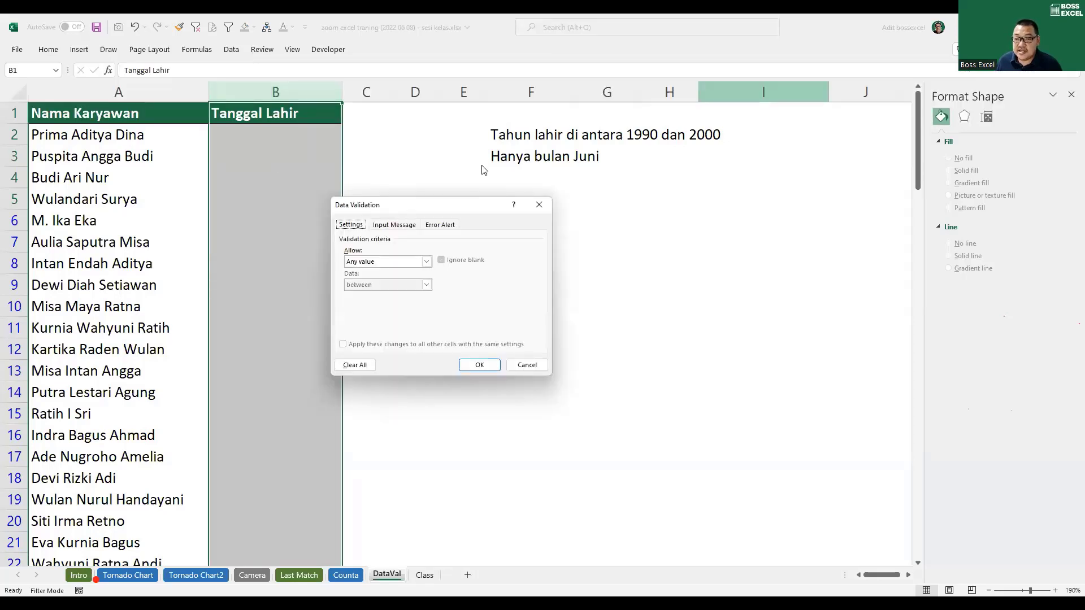
left_click_drag(456, 207, 276, 160)
left_click(252, 217)
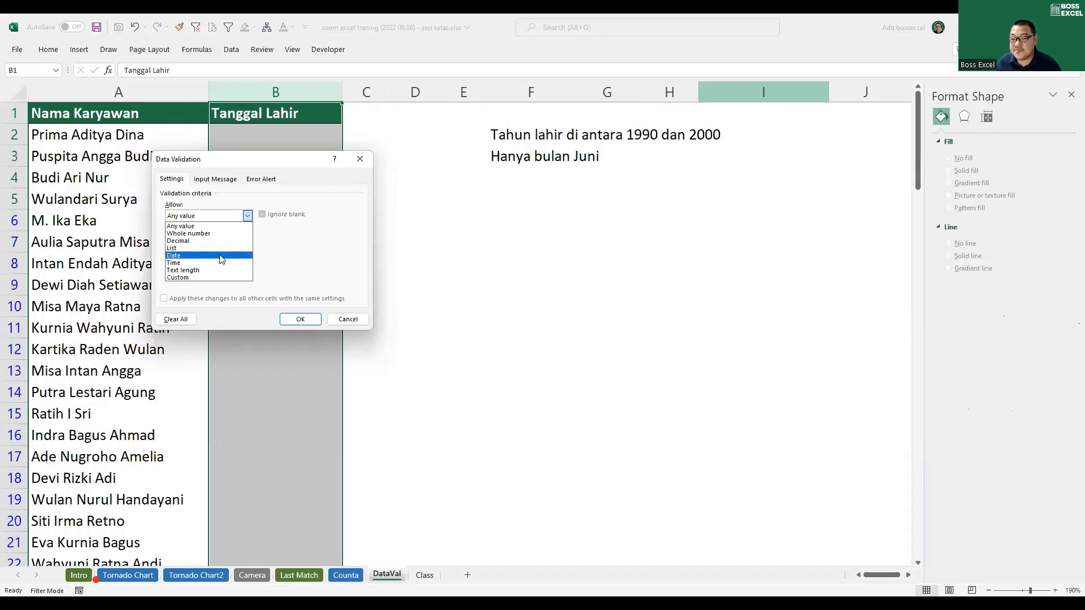
left_click(221, 257)
Step: Limit the validated dates to between 1/1/1990 and 31/12/2000 and apply the rule
left_click(248, 240)
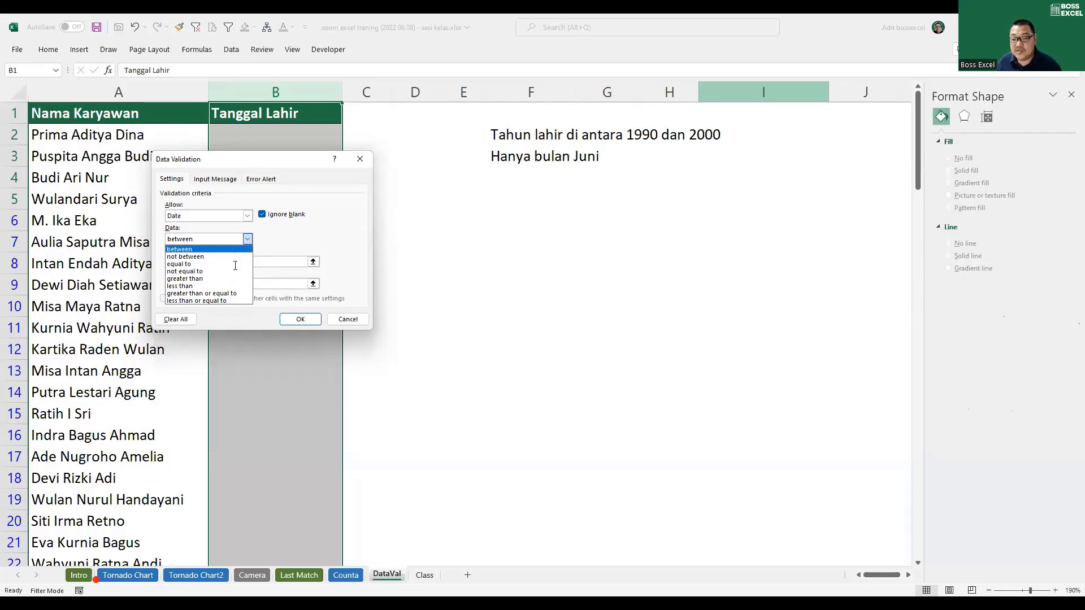
left_click(234, 250)
left_click(234, 263)
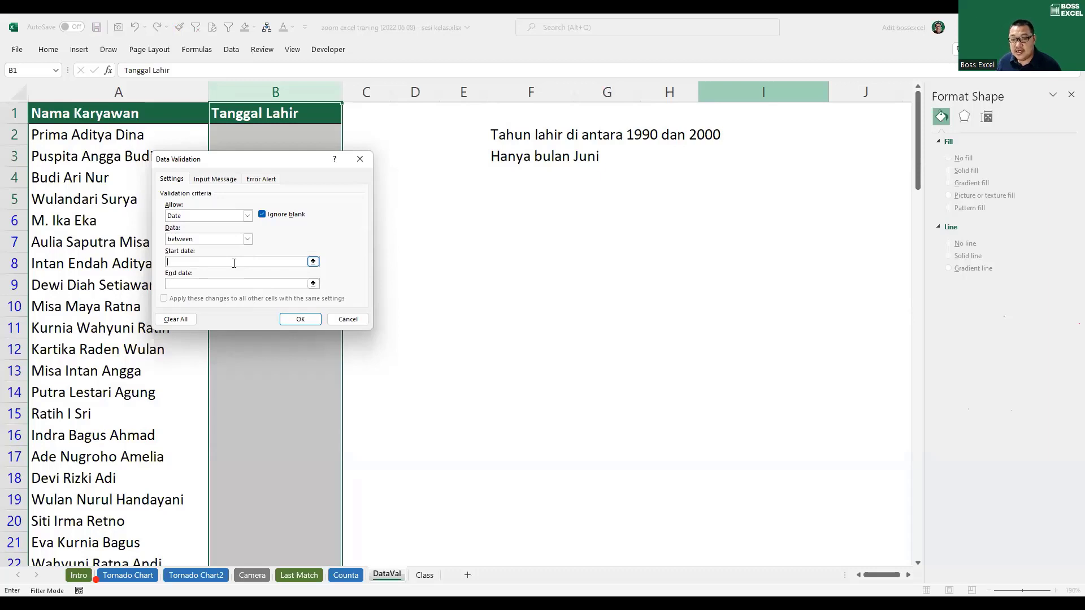
type("1/1/1990")
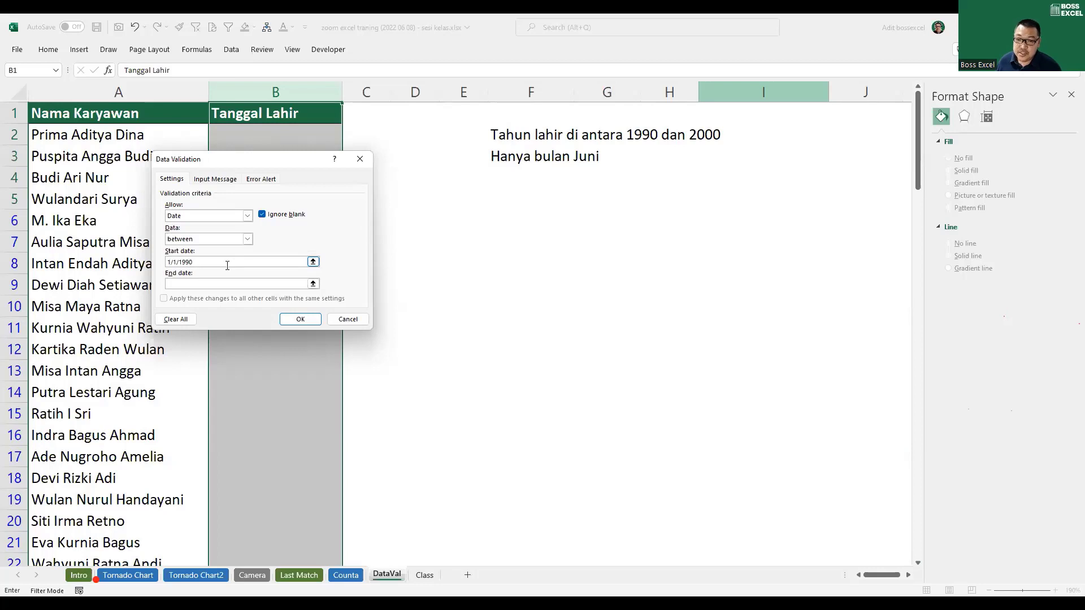
left_click(226, 282)
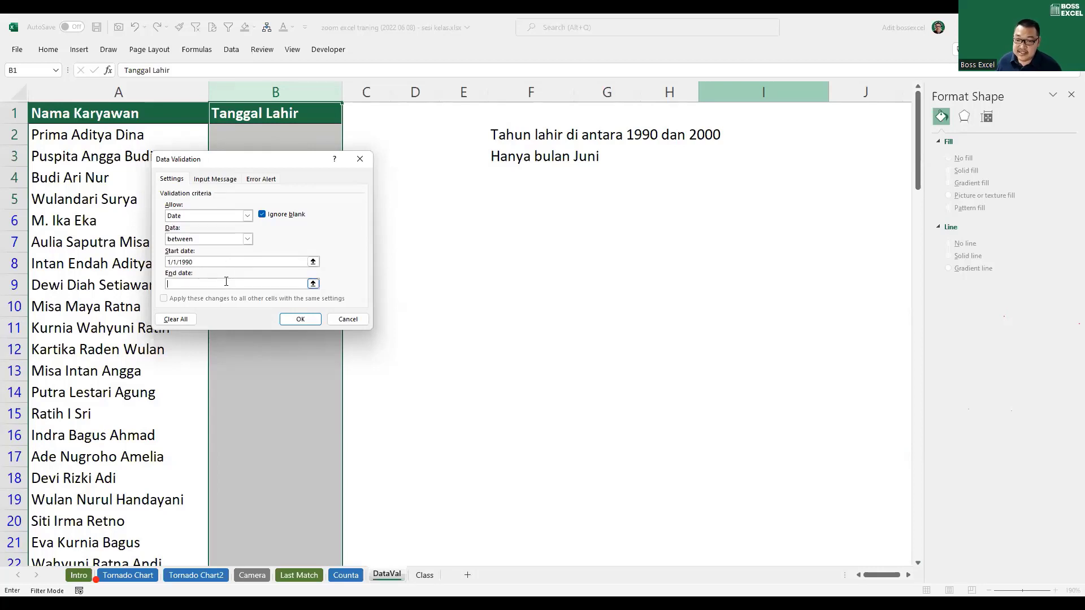
type("31/12")
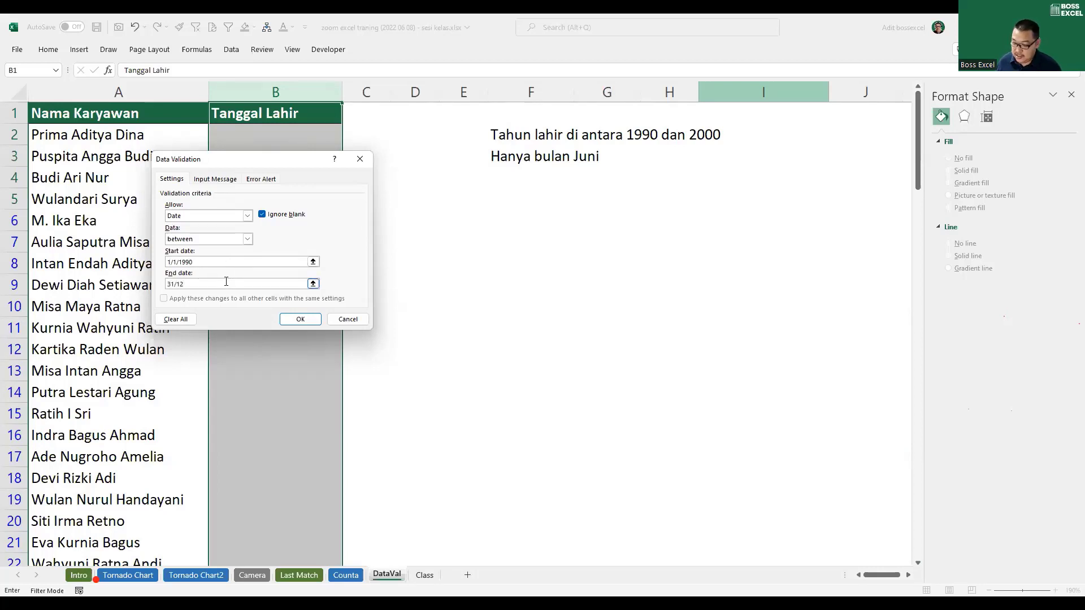
type("/2000")
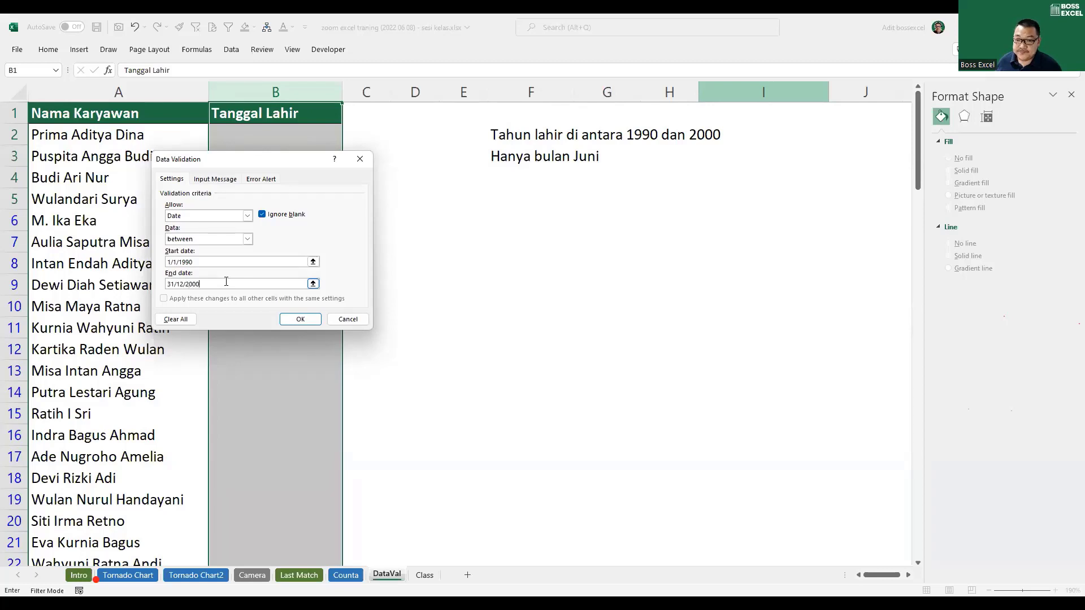
left_click(294, 320)
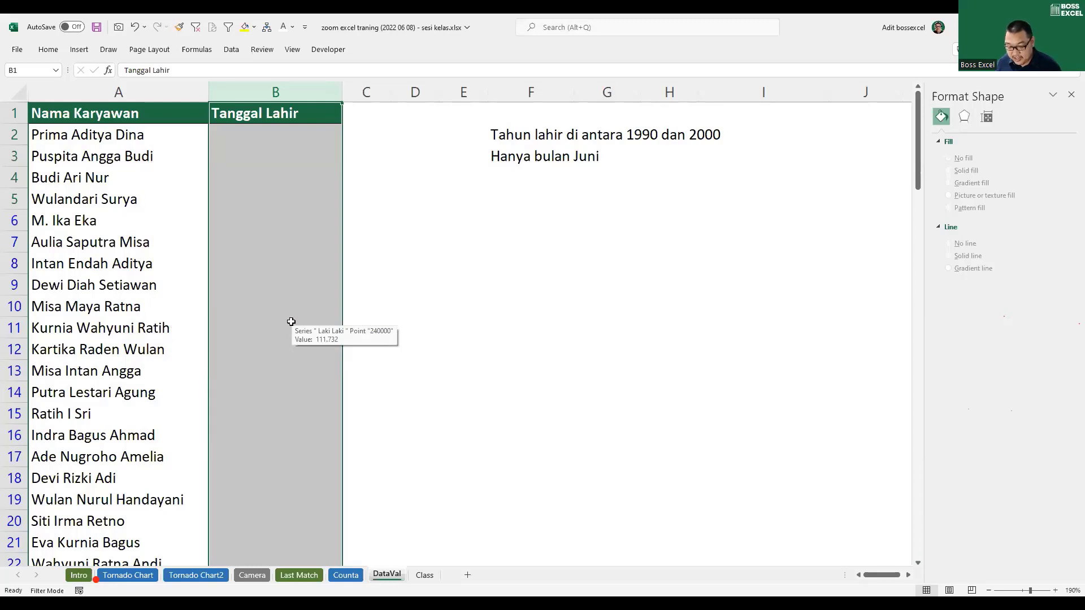
Step: Give column B's validation an input message titled "Panduan!" with the text "Hanya tulis DOB 1990 - 2000"
key("alt+d")
key("l")
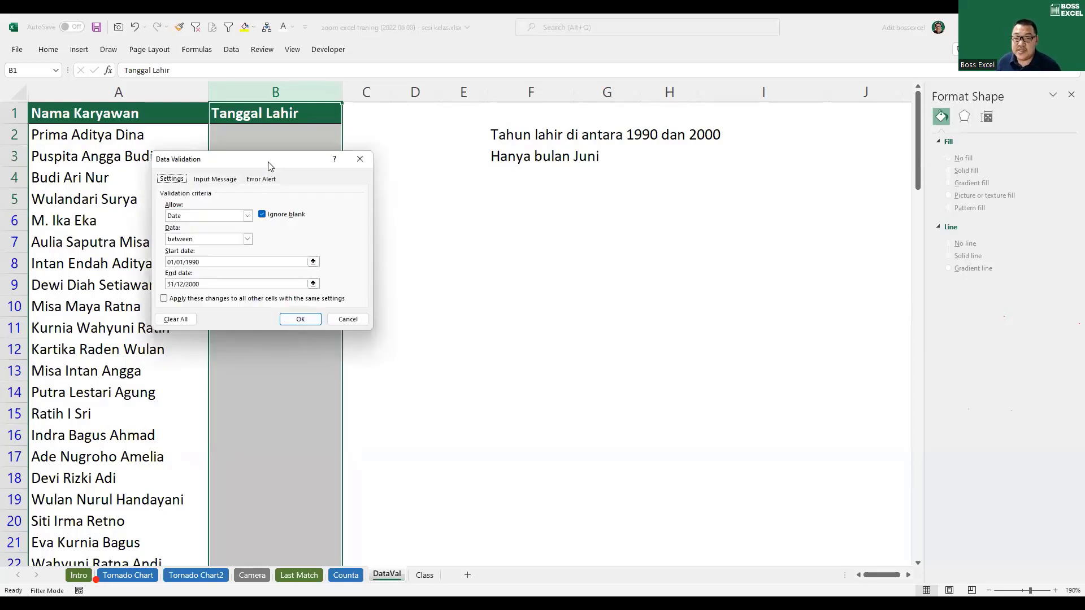
left_click_drag(268, 162, 245, 205)
left_click(204, 225)
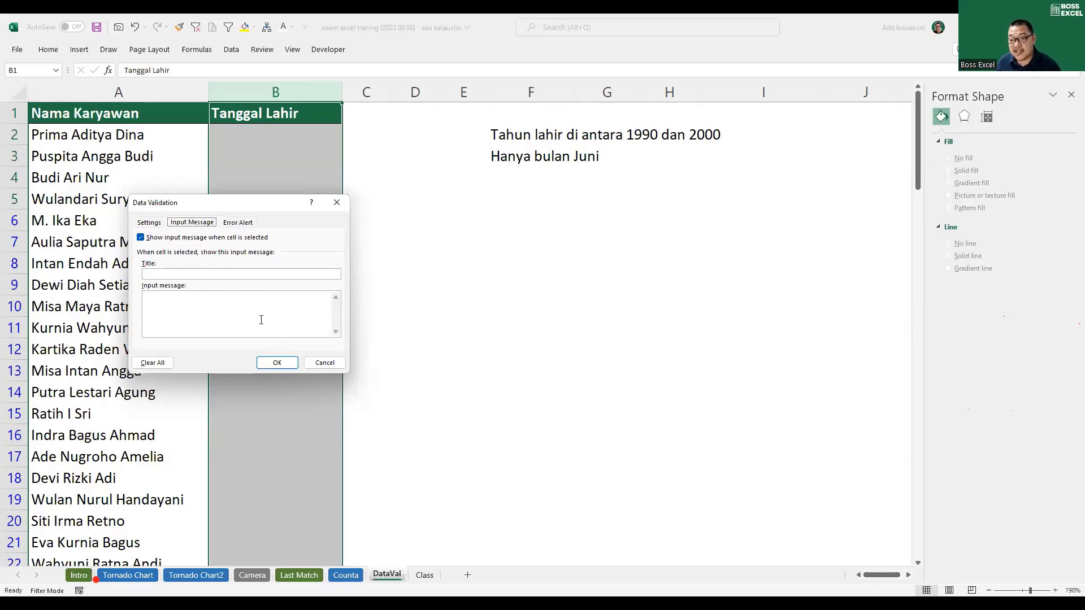
left_click(219, 275)
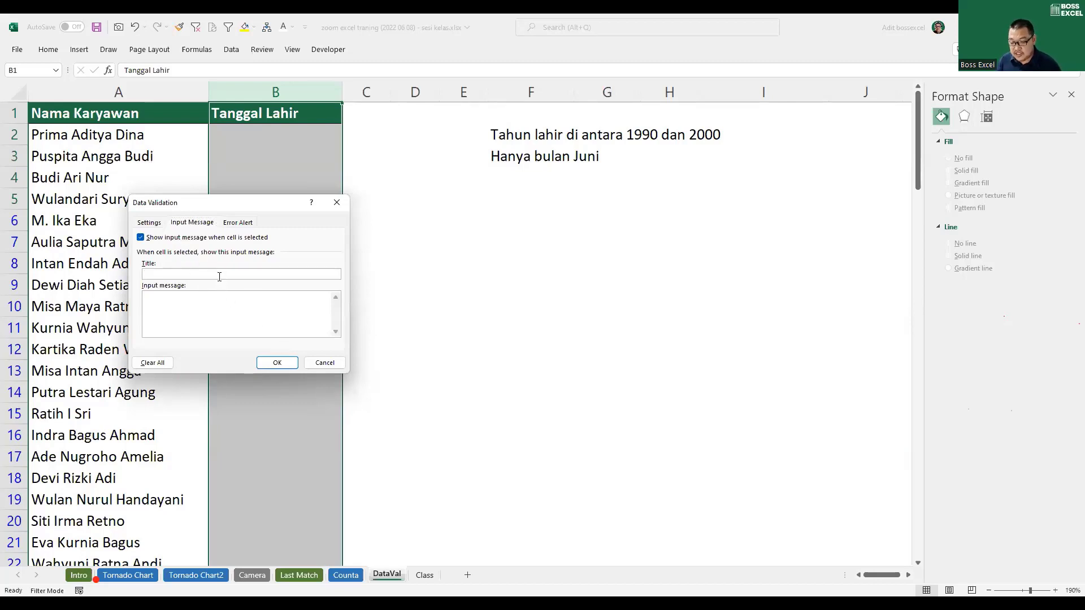
type("Panduan!")
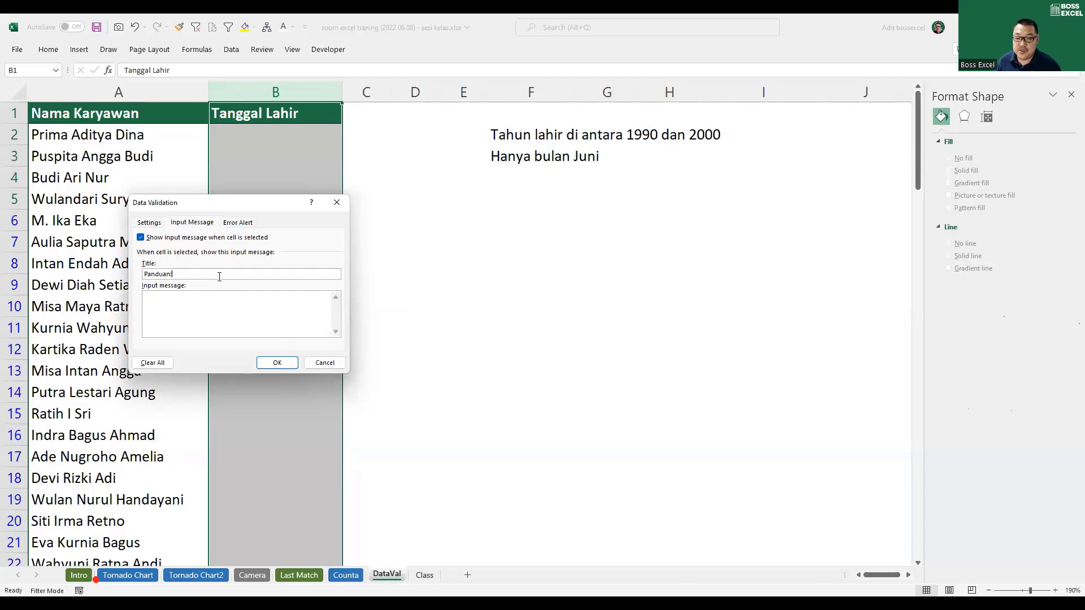
left_click(214, 305)
type("Hanya tulus")
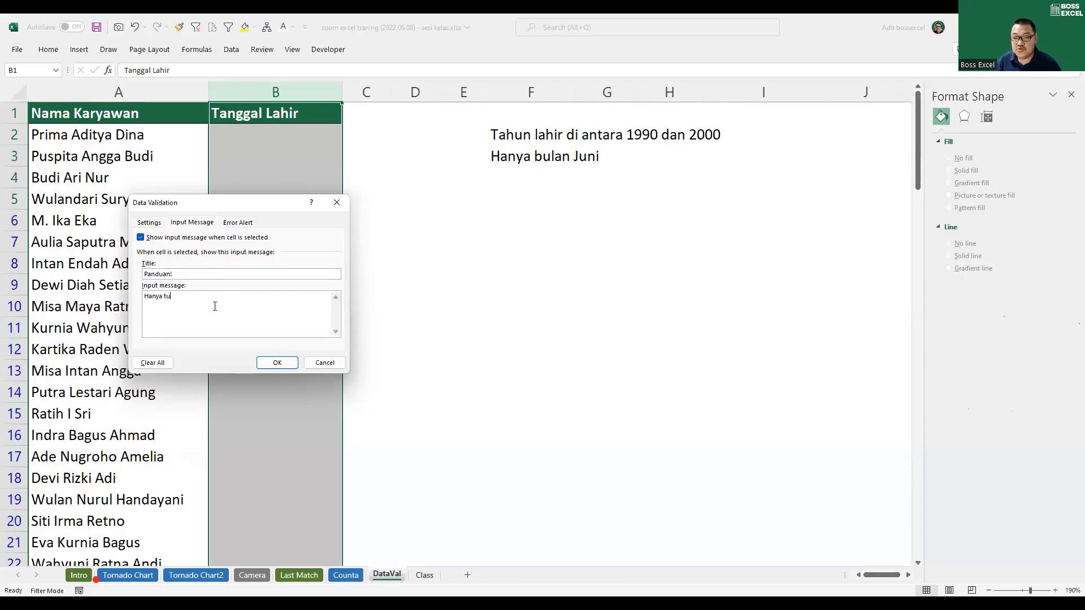
key("BackSpace")
key("BackSpace")
type("is")
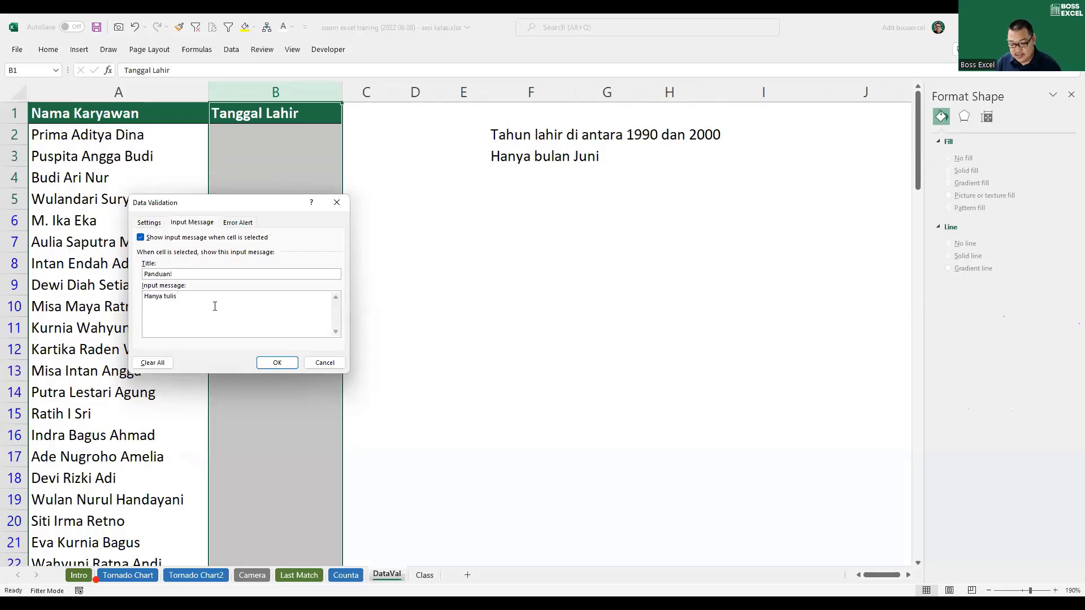
type(" DOB 1")
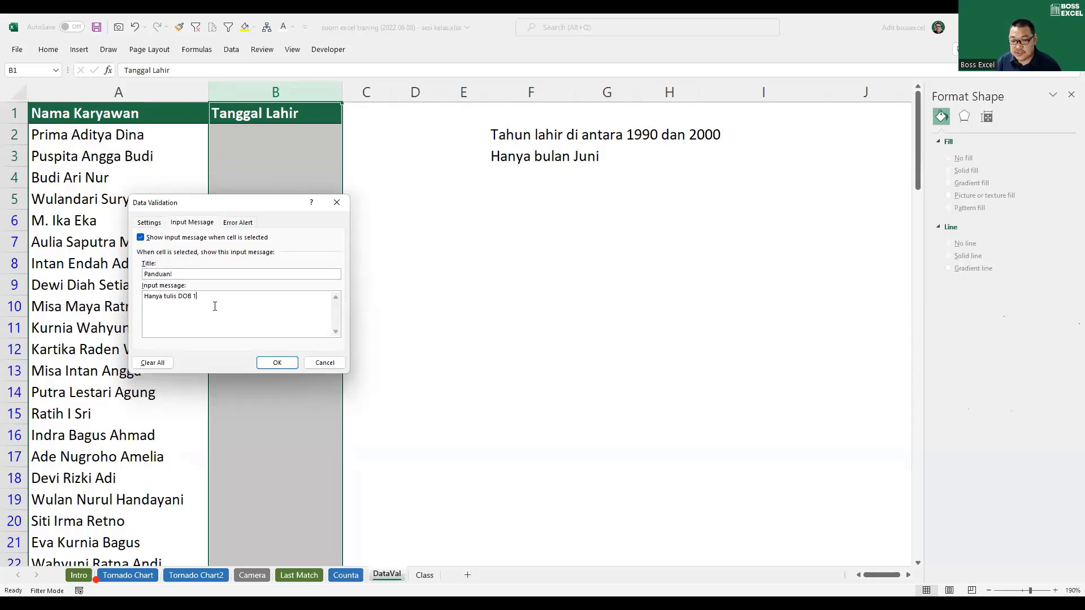
type("990 - 20")
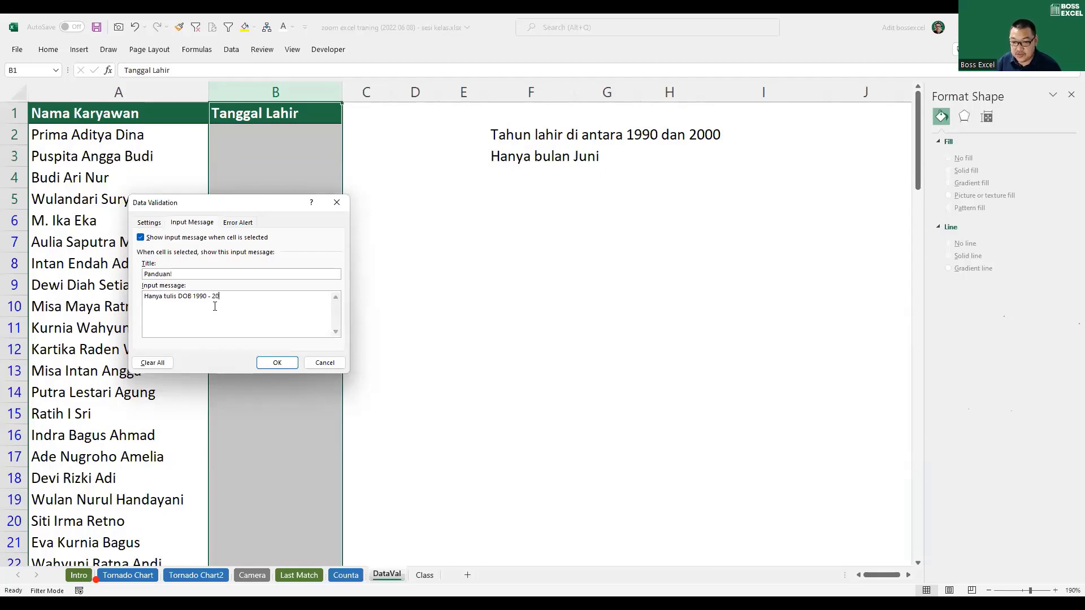
type("00")
Step: Define the error alert with the title "WRONG!" and the message "Tahunnya salah!", and apply the validation
left_click(238, 224)
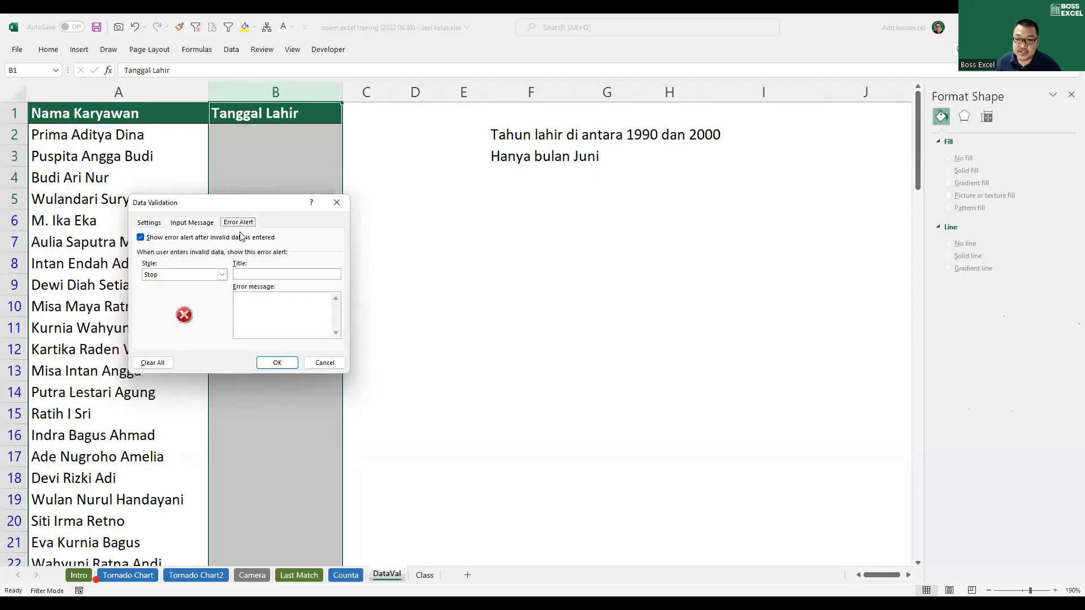
left_click(260, 275)
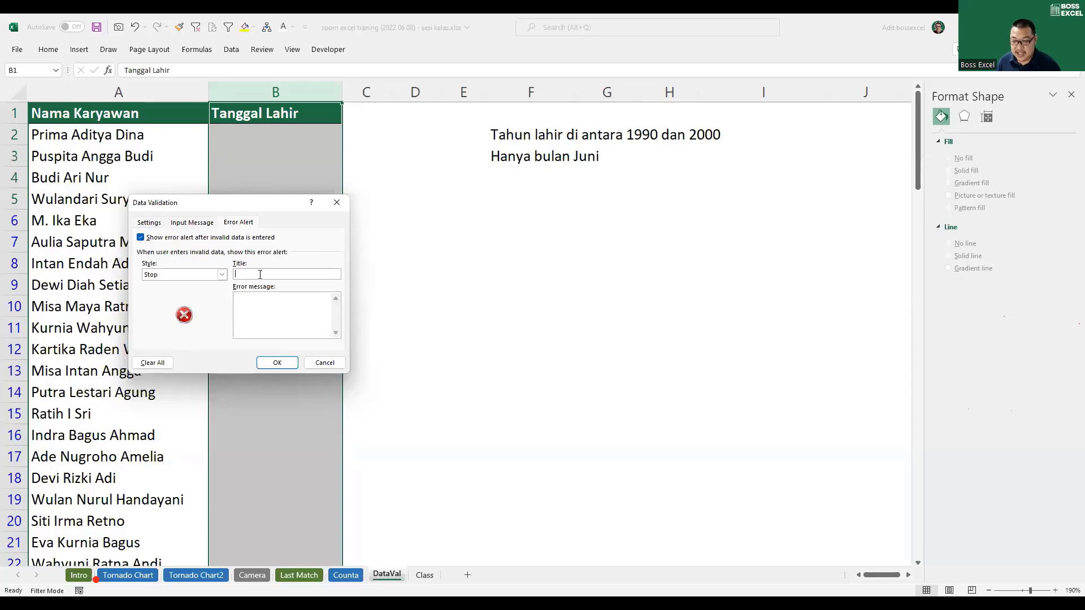
type("Tahun")
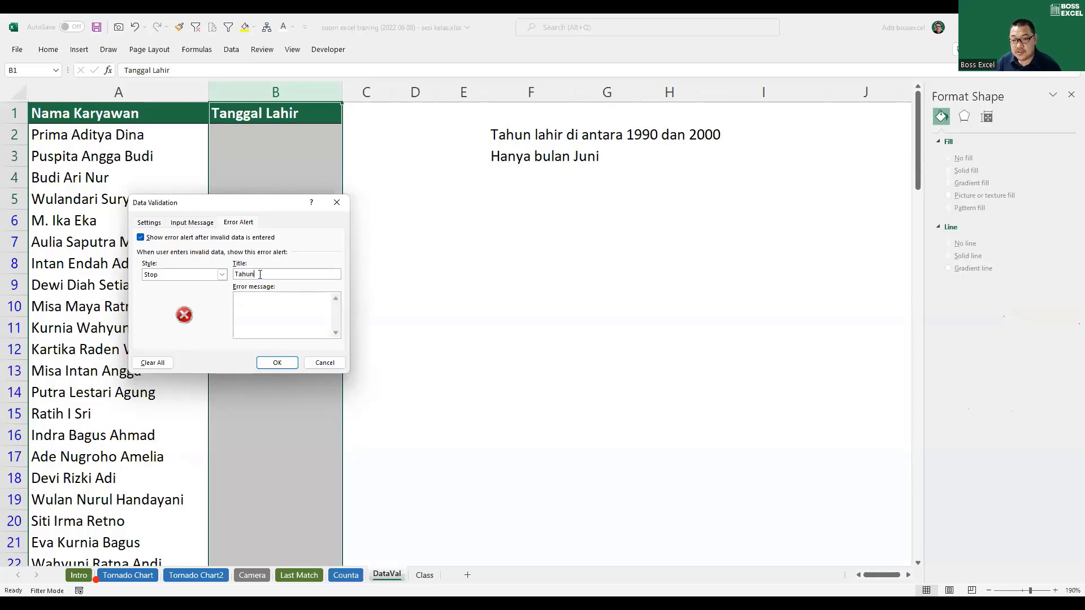
key("BackSpace")
key("BackSpace")
key("BackSpace")
key("BackSpace")
key("BackSpace")
type("WRO")
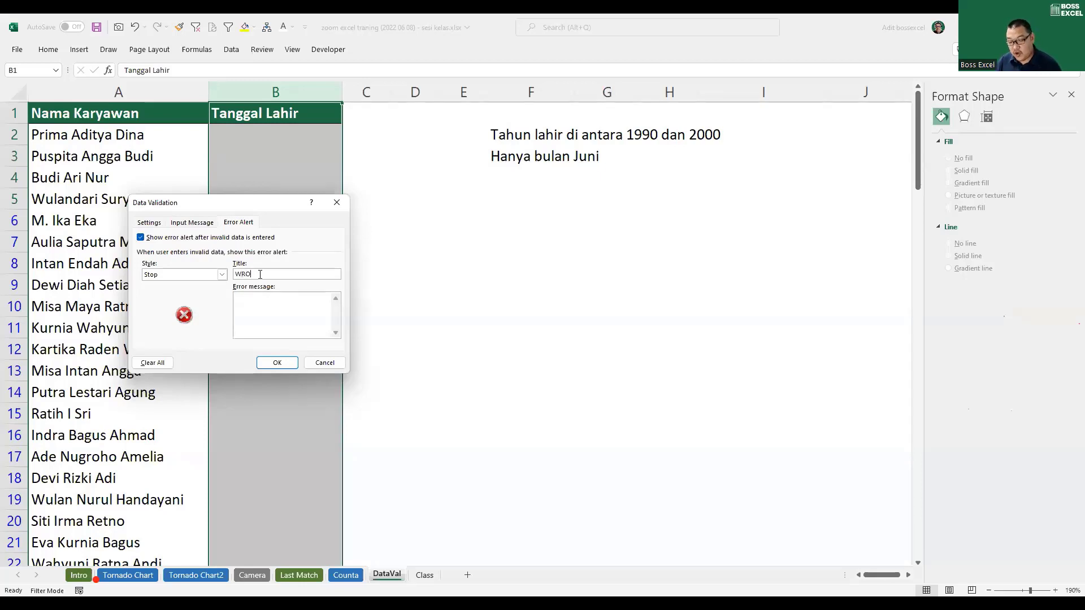
type("NG!")
left_click(274, 306)
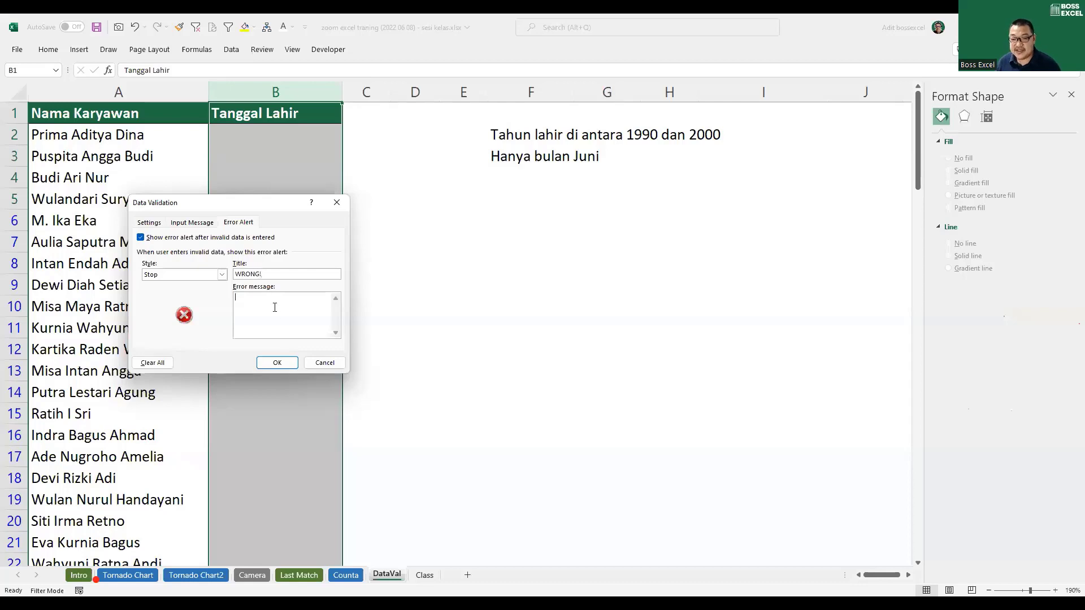
type("Tha")
key("BackSpace")
key("BackSpace")
type("a")
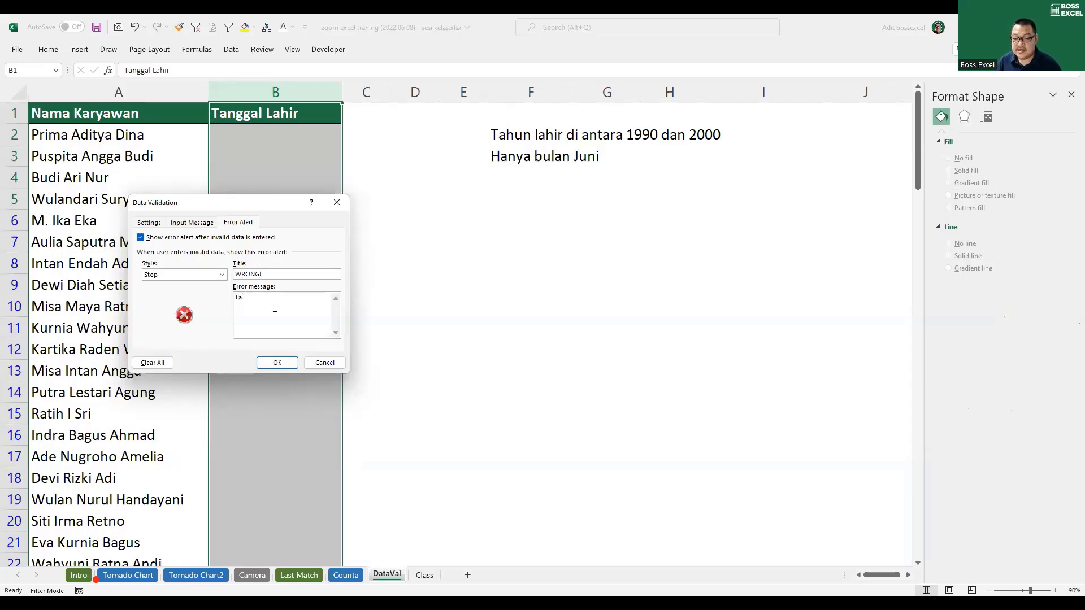
type("hunnya salah!")
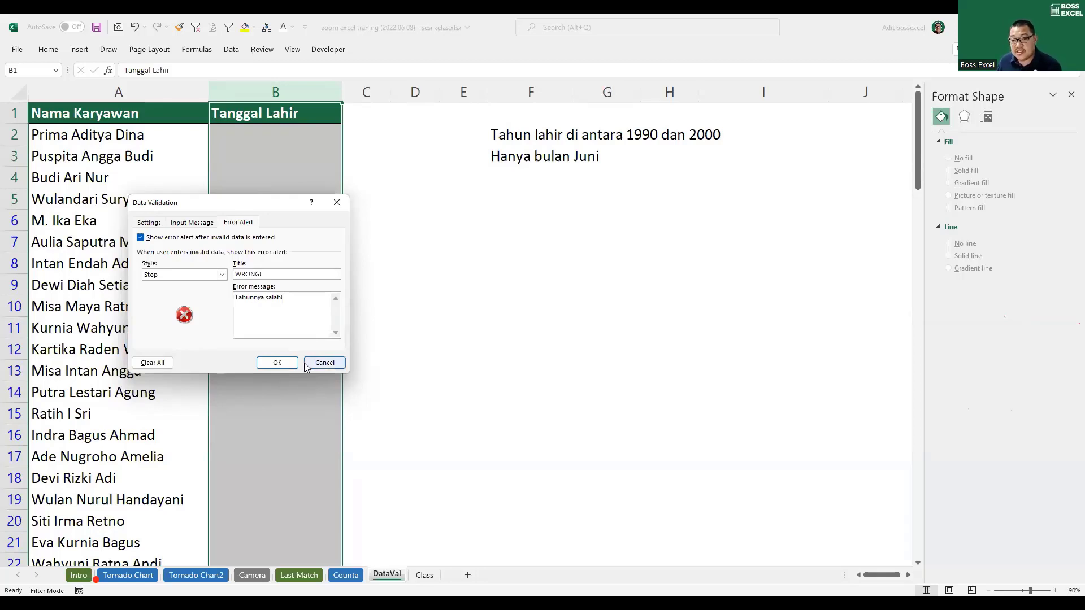
left_click(279, 363)
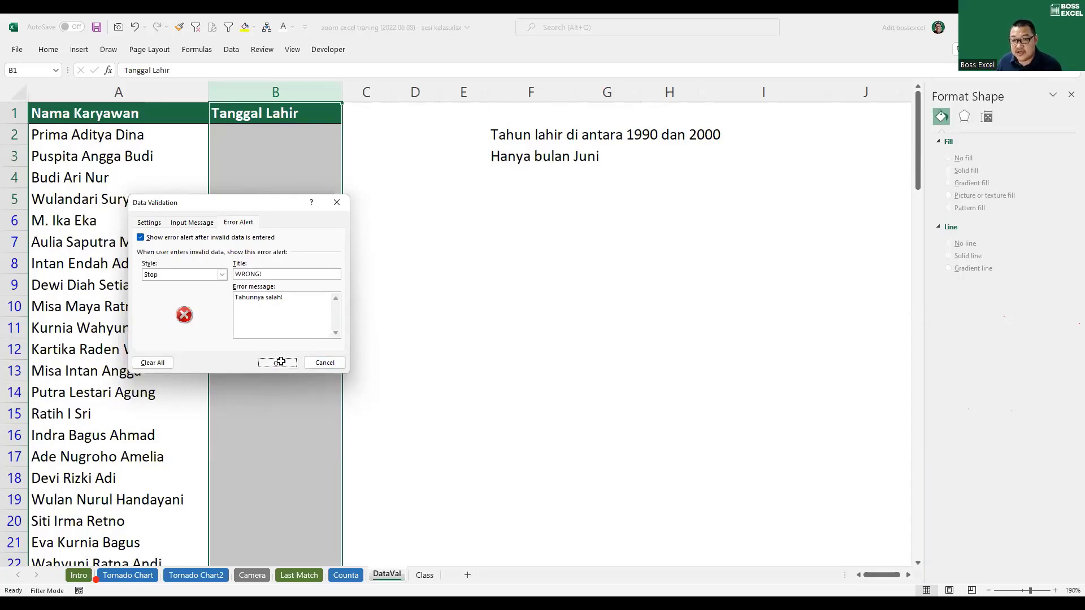
Step: Delete the stray text box beside the Tanggal Lahir column and check cells B1 and B2 for the input message
left_click(403, 356)
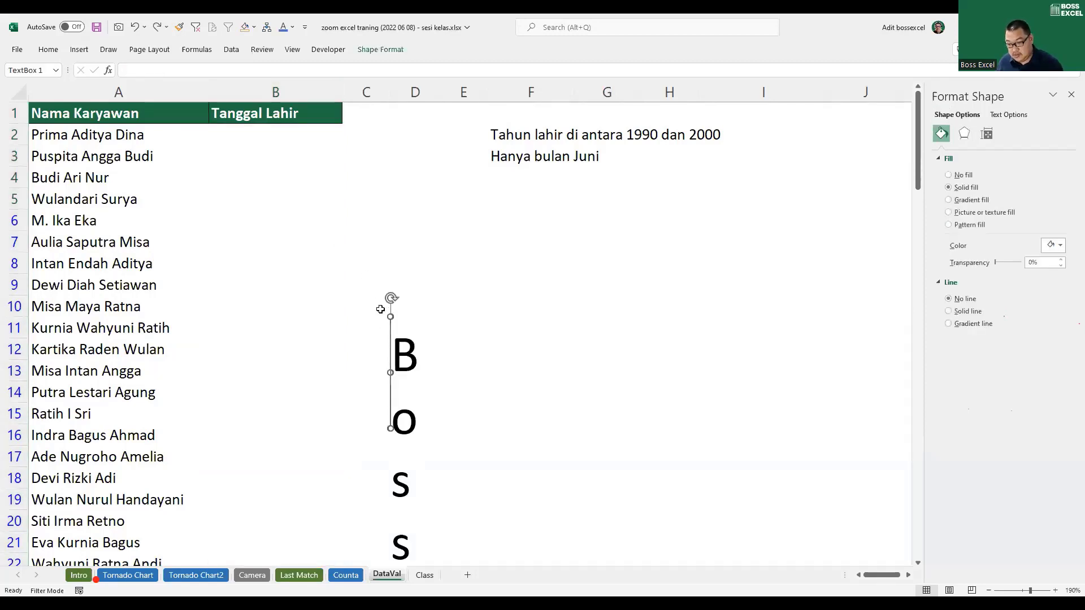
key("Delete")
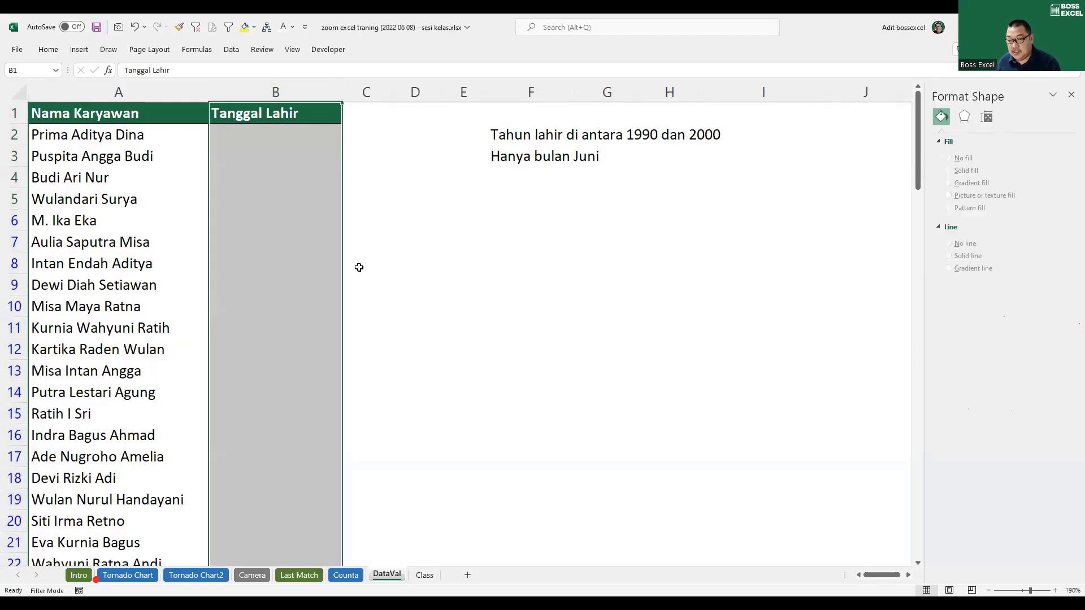
left_click(304, 136)
left_click(305, 114)
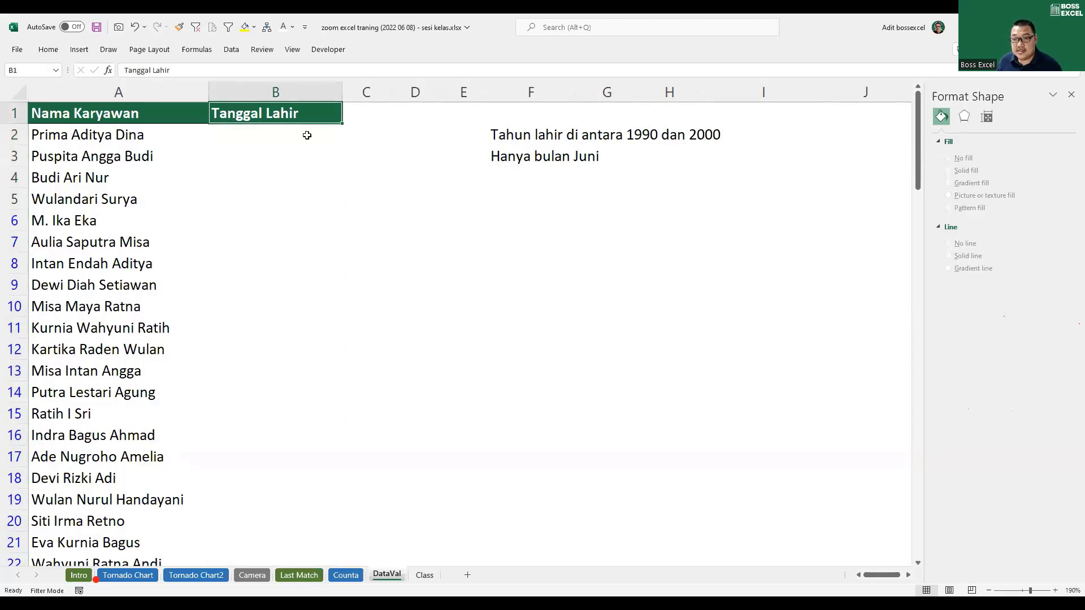
left_click(306, 137)
left_click(299, 114)
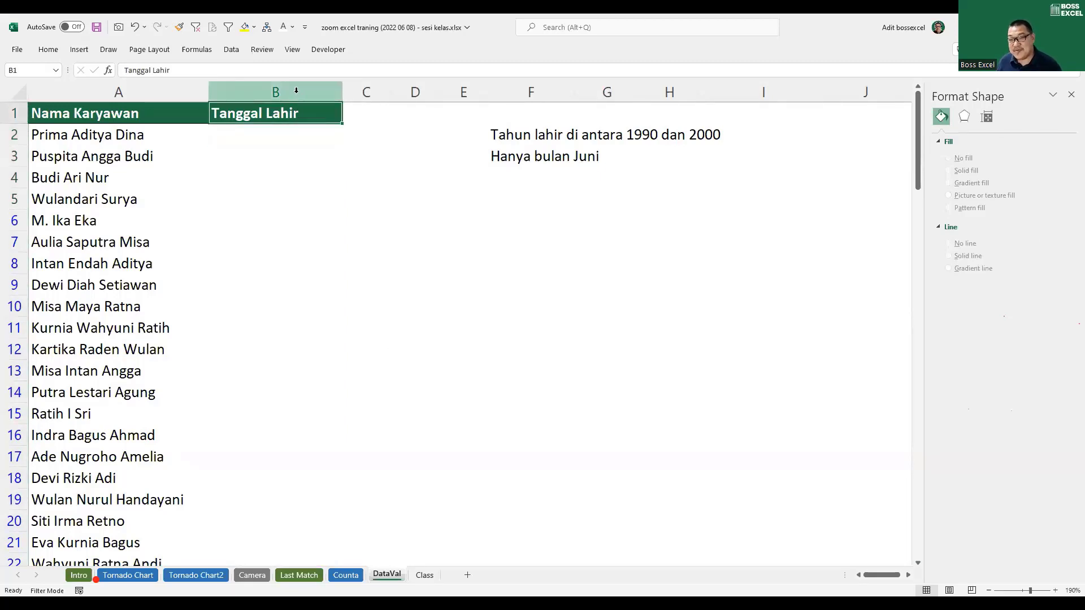
Step: Reopen column B's data validation, set the error alert title to "Wrong" and its message to "Tanggal salah", and apply it
left_click(296, 90)
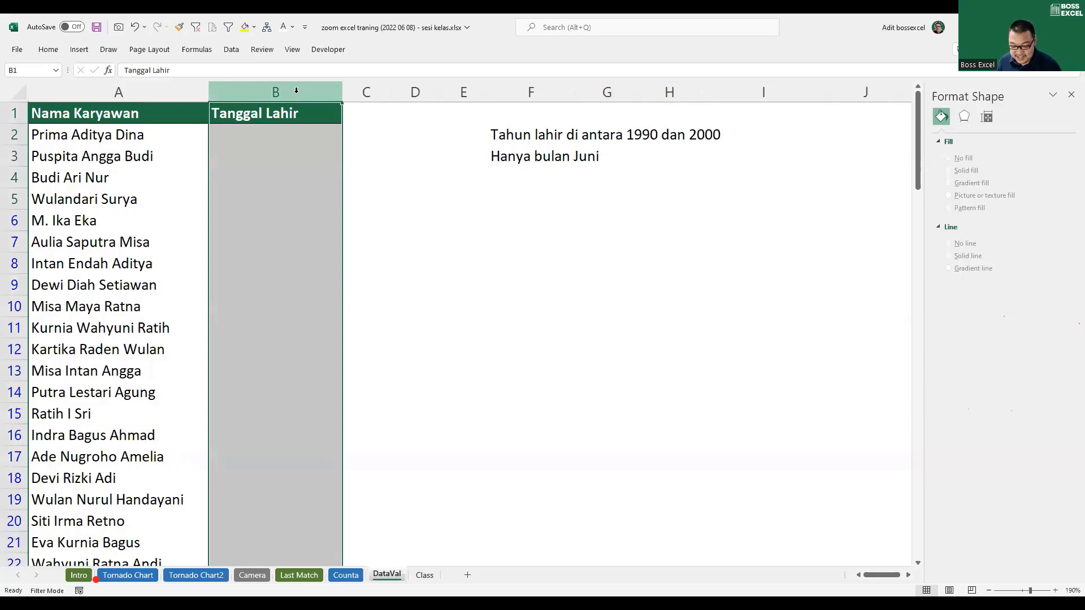
key("alt")
key("a")
key("v")
key("v")
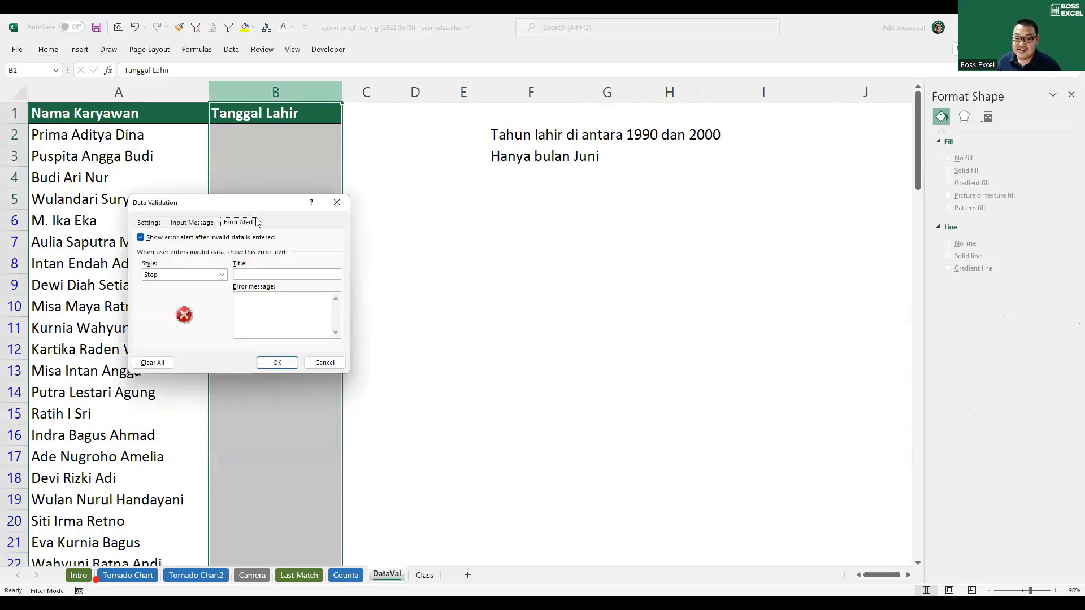
left_click(263, 273)
left_click(149, 223)
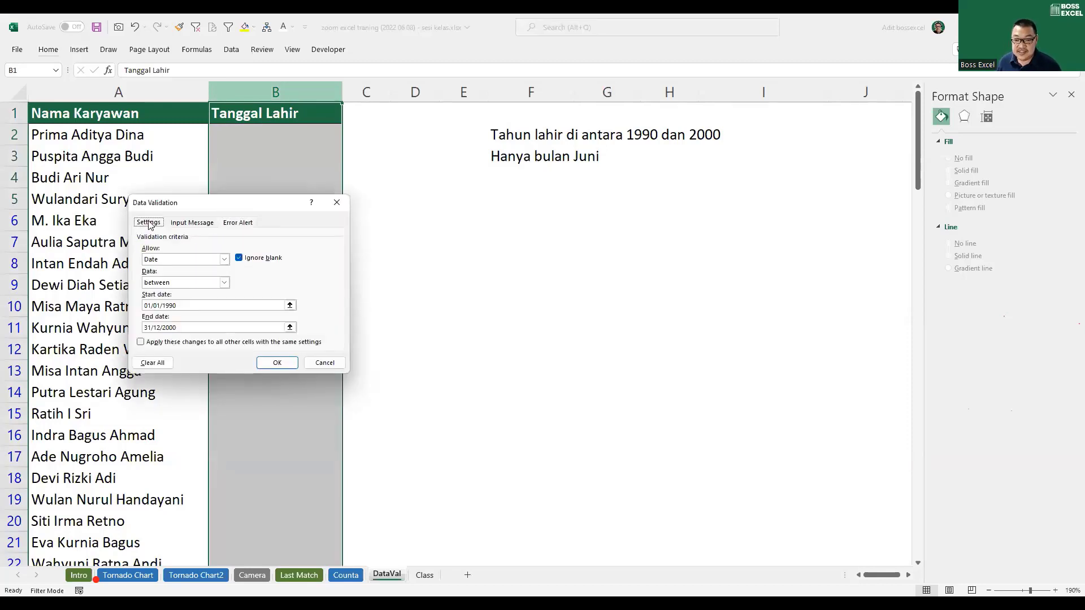
left_click(236, 222)
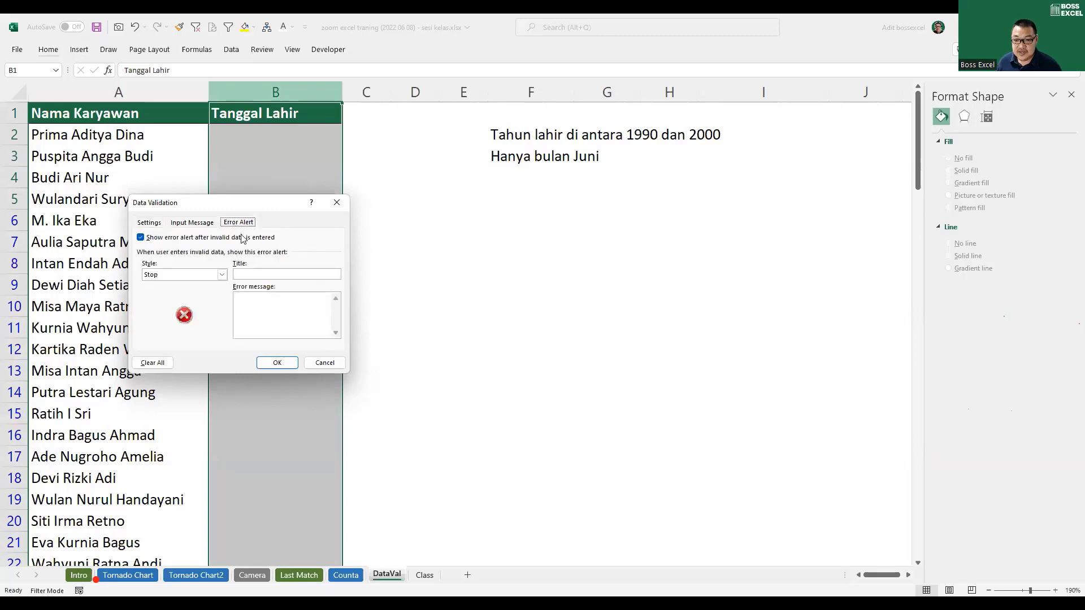
left_click(273, 273)
type("Wrong")
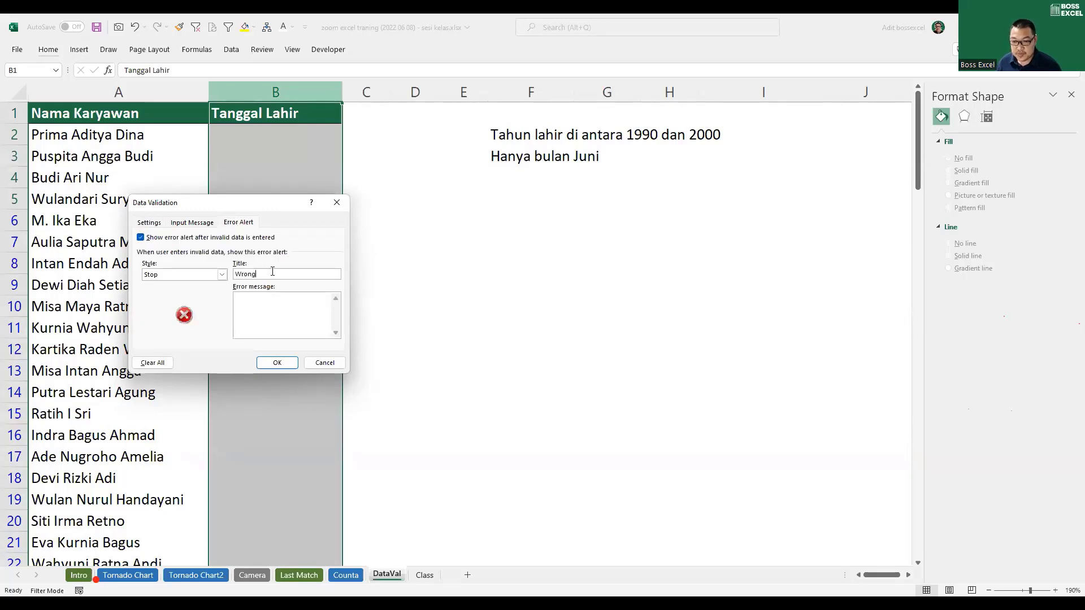
left_click(271, 310)
type("Tanggal salah")
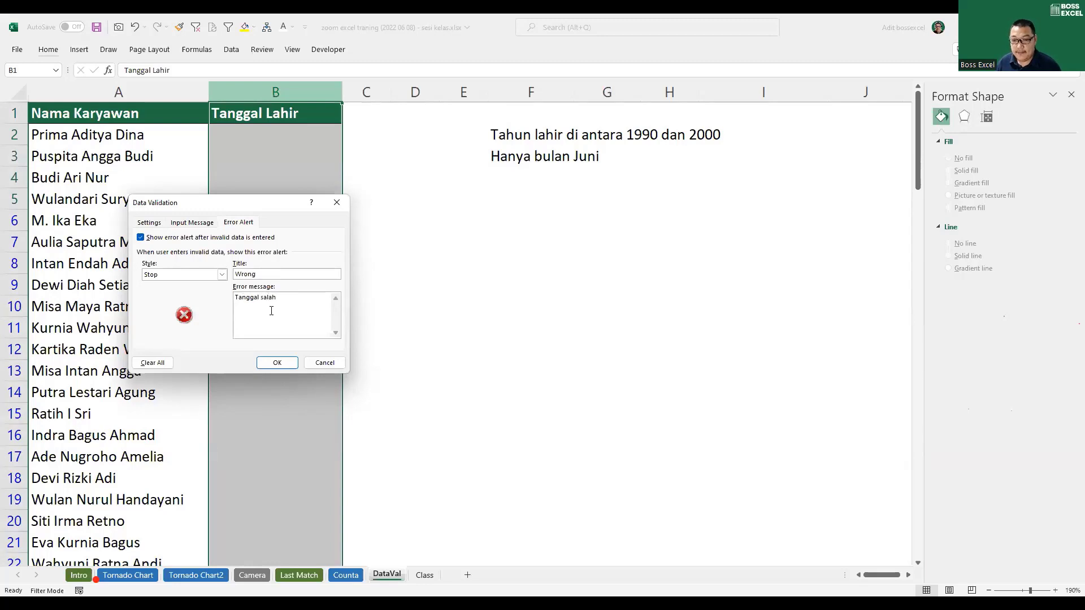
left_click(278, 363)
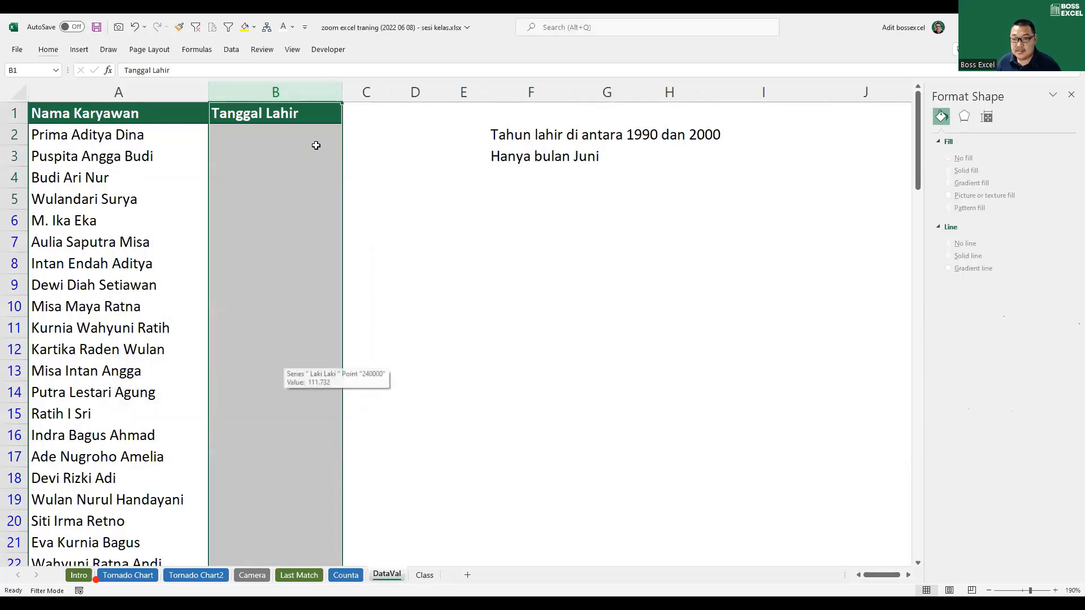
Step: Check the Tanggal Lahir cells B2 and B4 for an input message
left_click(375, 120)
left_click(329, 131)
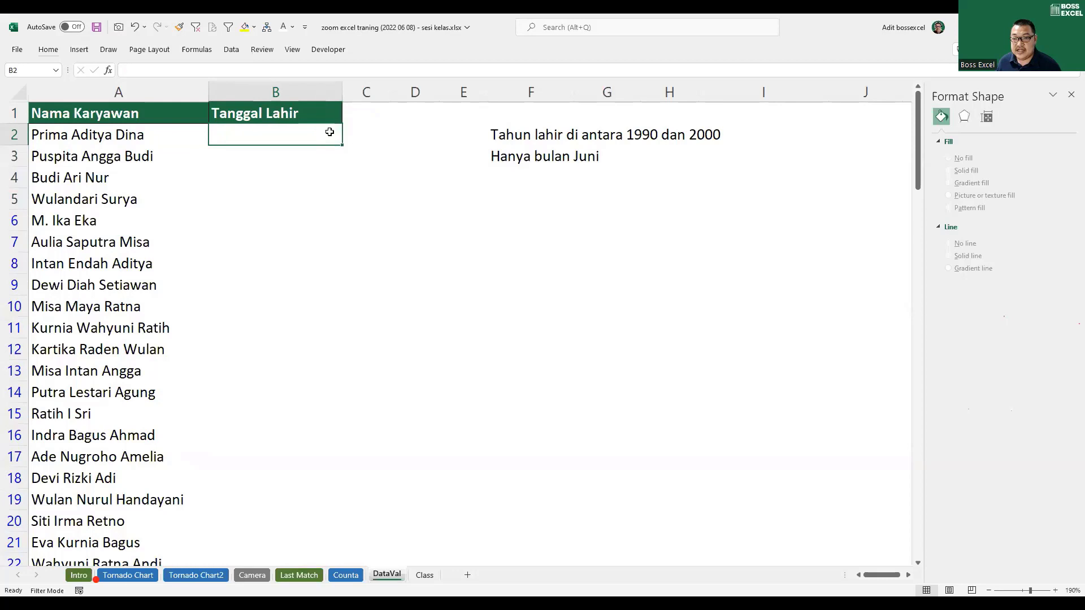
left_click(309, 173)
left_click(311, 138)
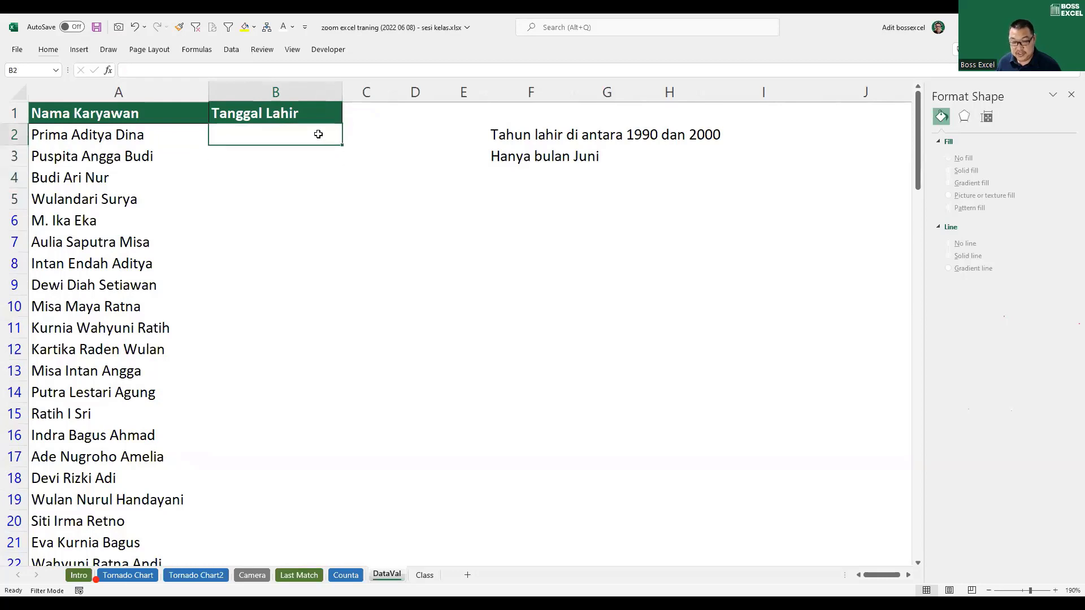
Step: Reopen column B's data validation, review its date criteria, and give the input message the title "Panduan"
left_click(317, 90)
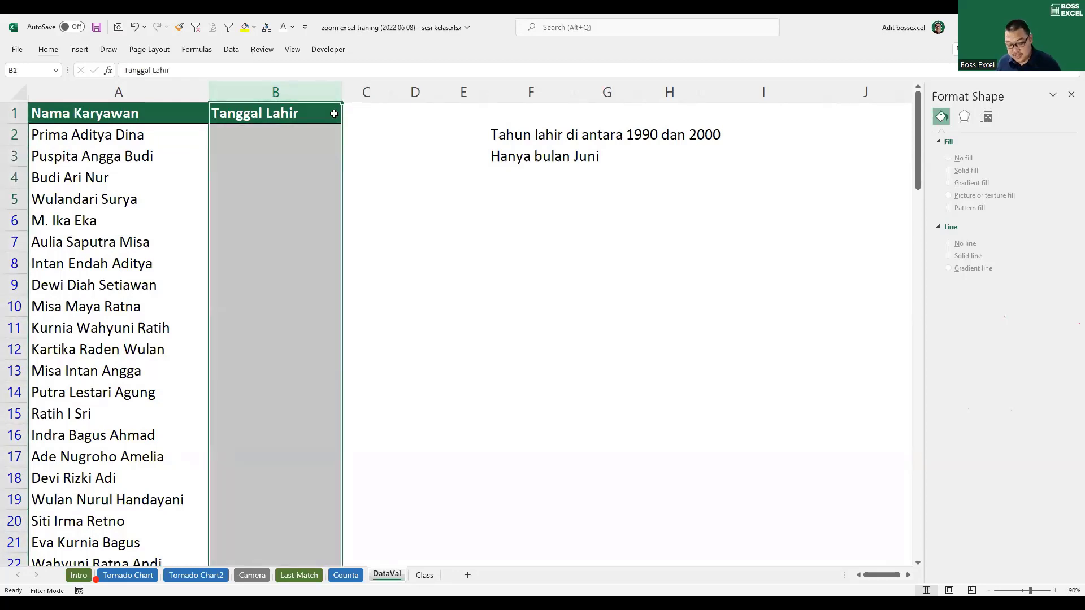
key("alt+a")
key("v")
key("v")
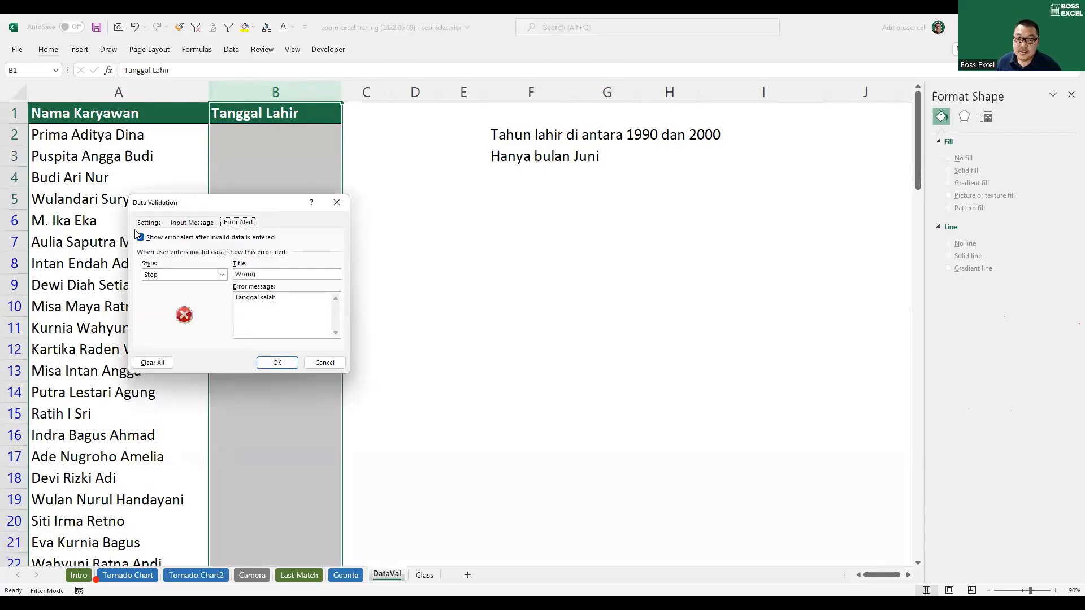
left_click(146, 223)
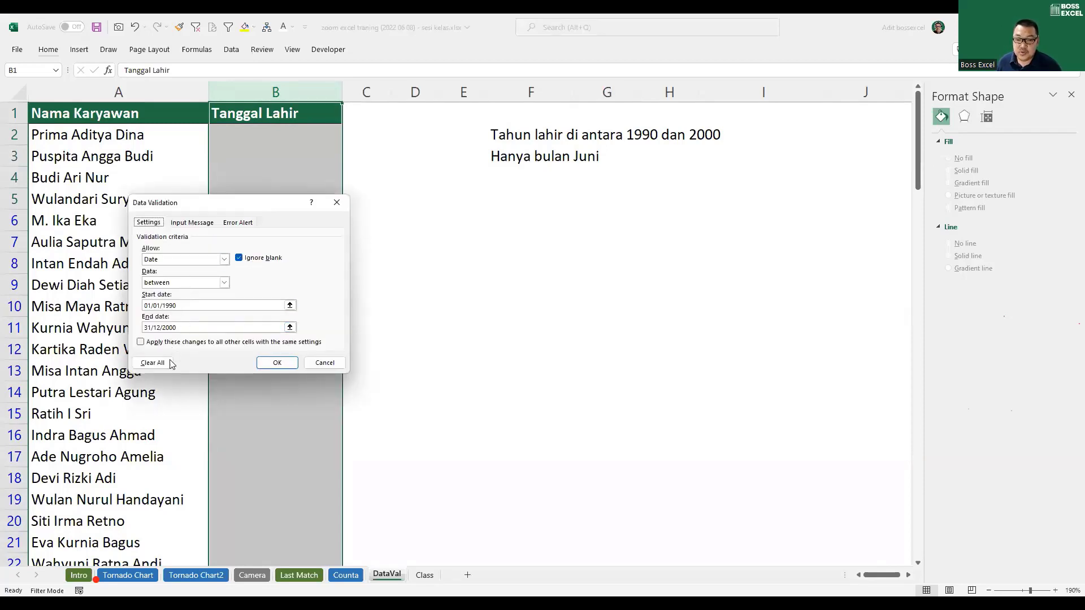
left_click(195, 223)
left_click(167, 275)
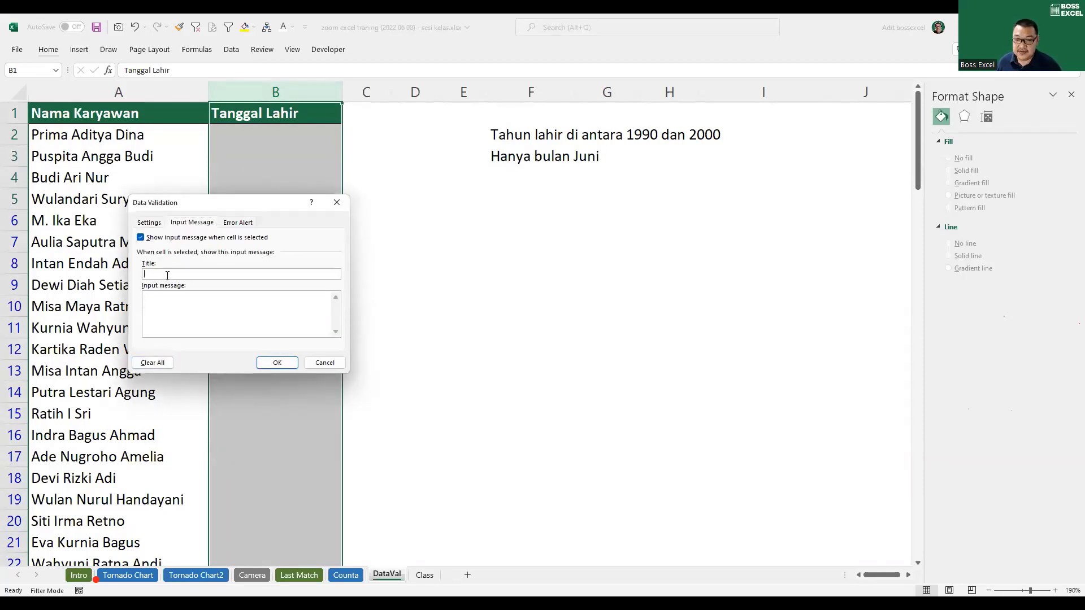
type("Pa")
key("BackSpace")
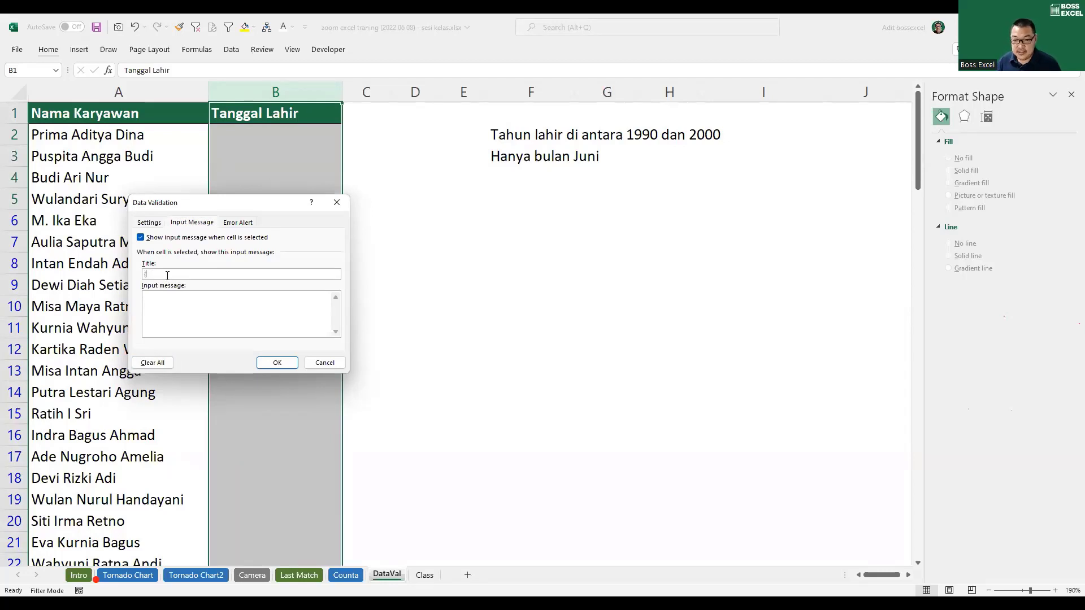
type("Panduan")
Step: Set the input message text to "input 1990-2000" and apply the validation to column B
left_click(172, 296)
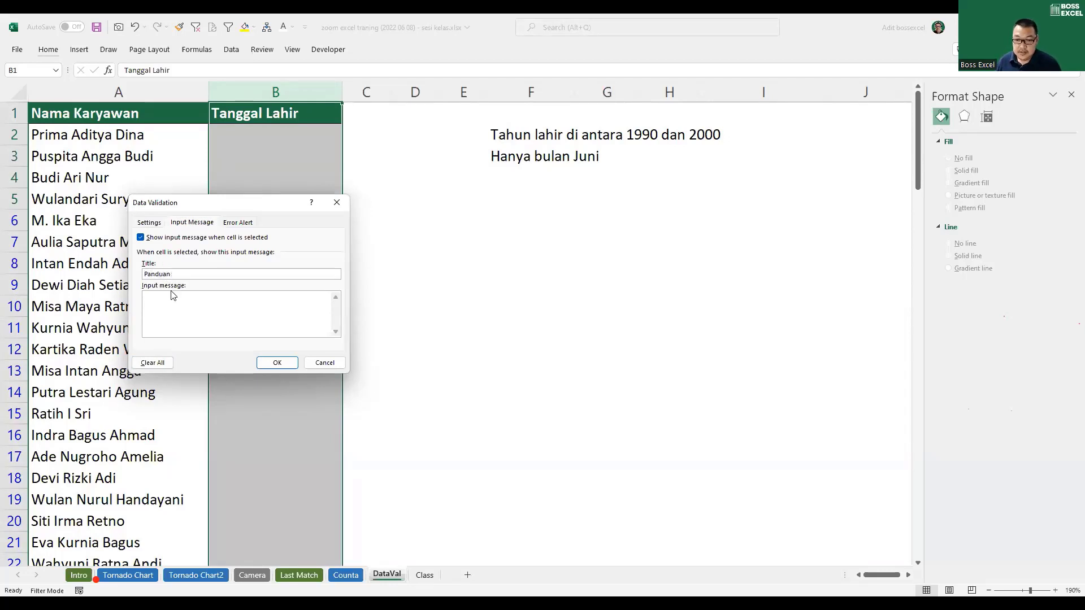
type("ino")
key("BackSpace")
type("put 1")
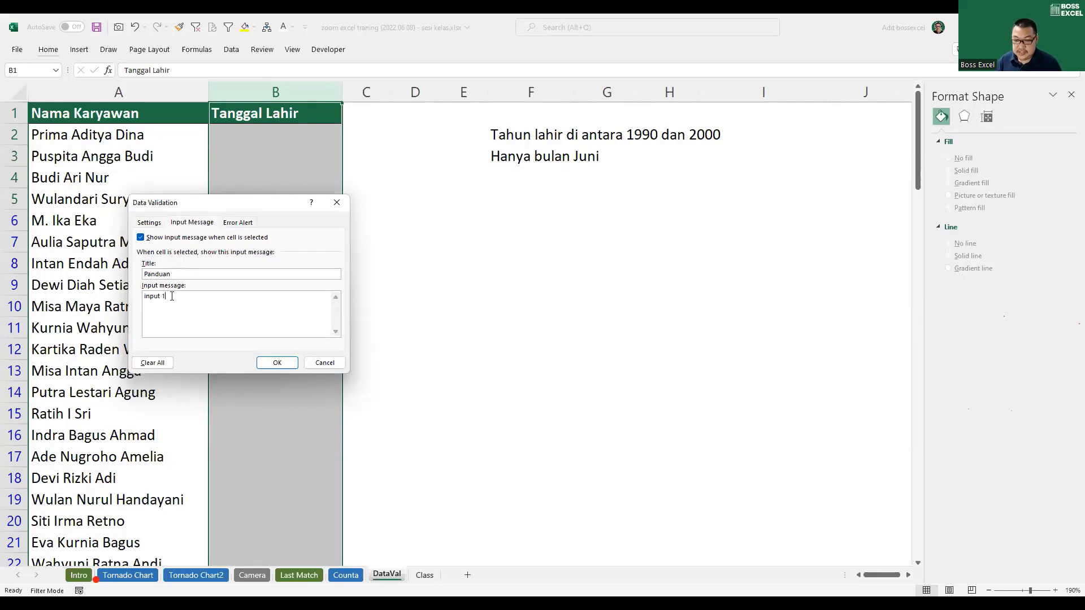
type("990-200")
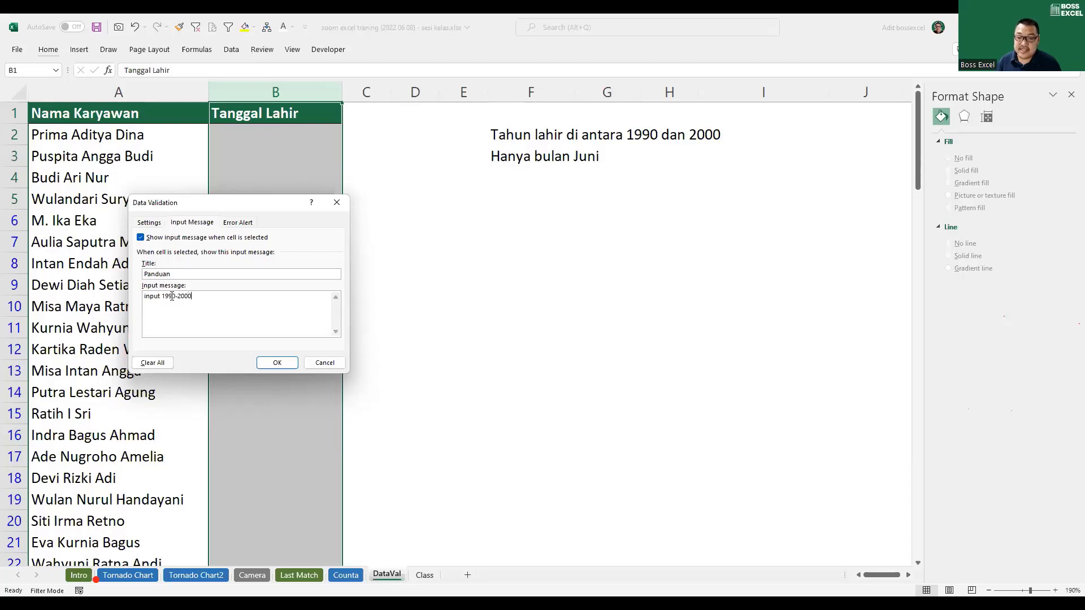
type("0")
left_click(277, 362)
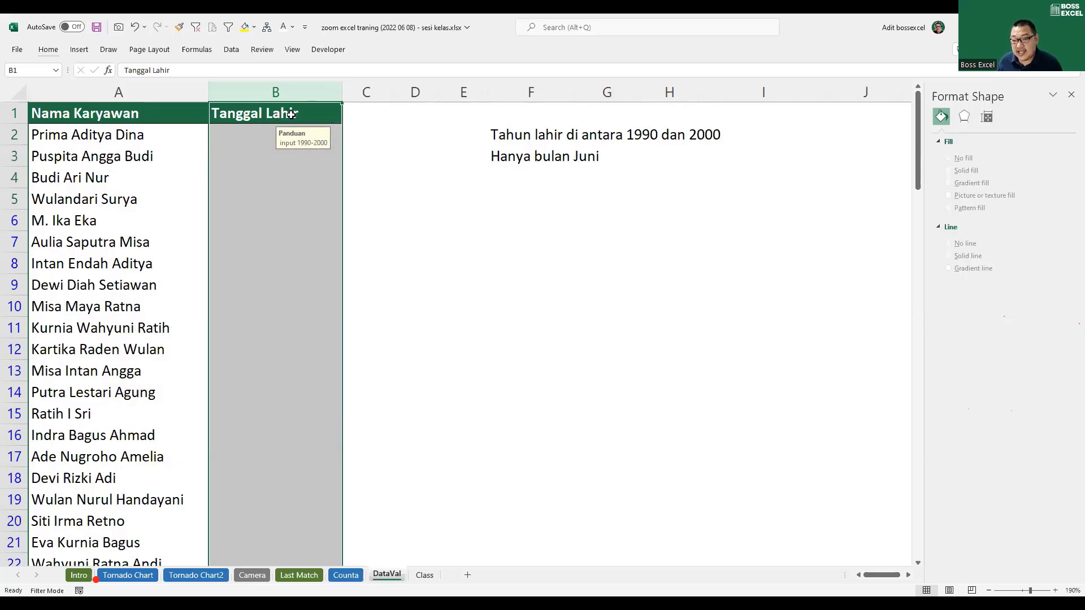
Step: Enter a birth date within the allowed 1990–2000 range in cell B2
left_click(241, 139)
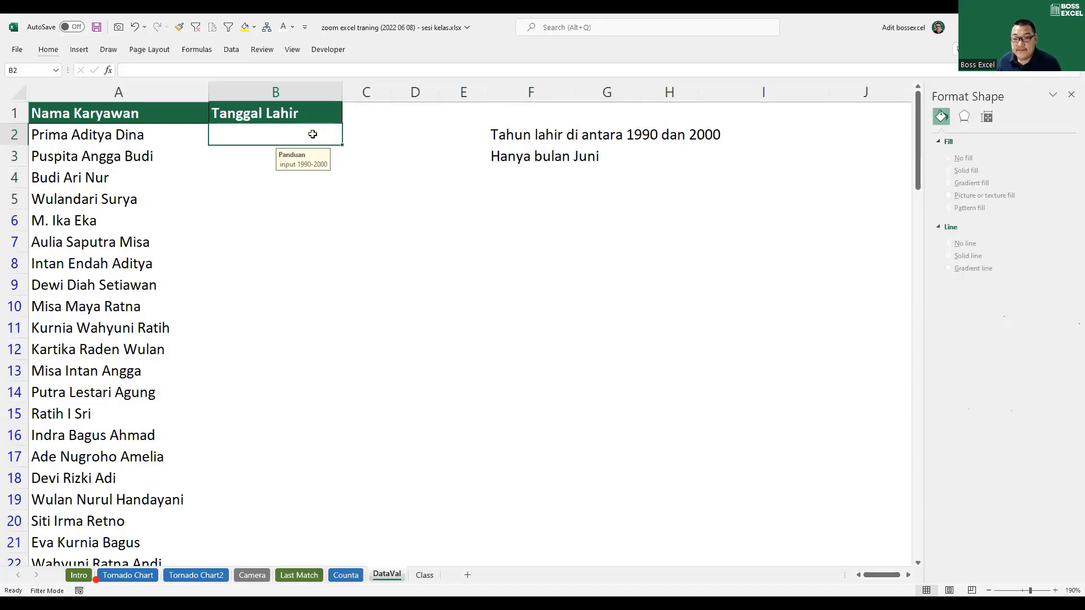
type("1/1")
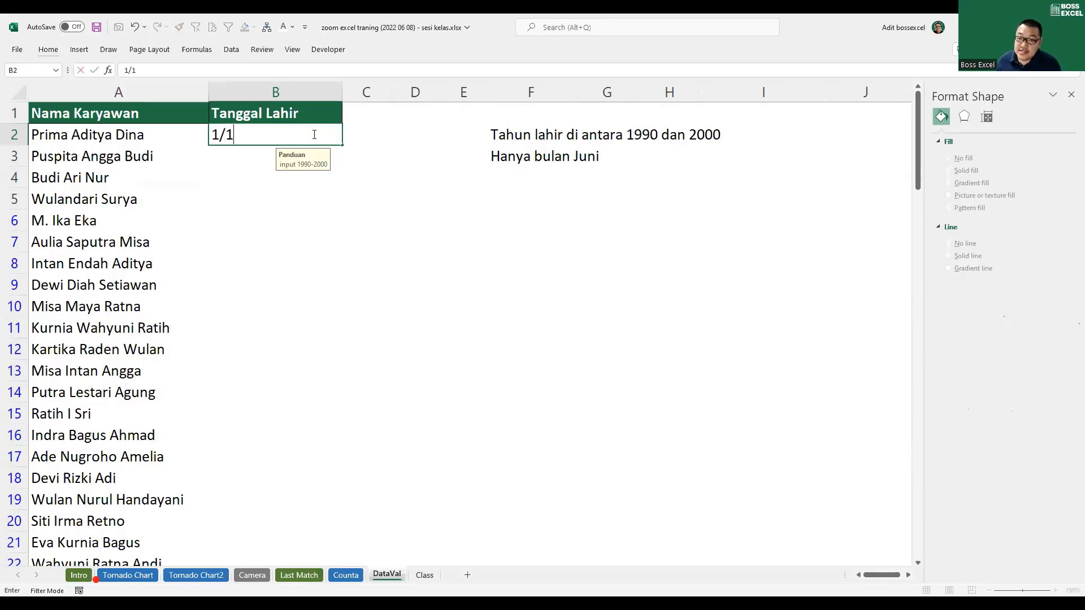
type("/1995")
key("Return")
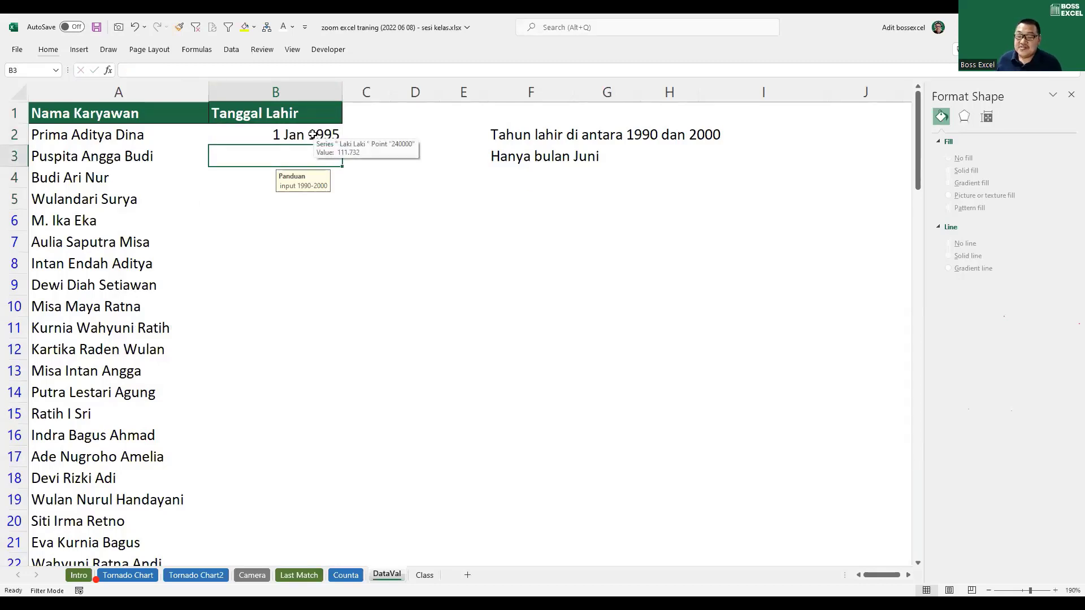
Step: Test the validation by trying two birth dates later than 2000 in cell B3, and cancel the entry
type("1/")
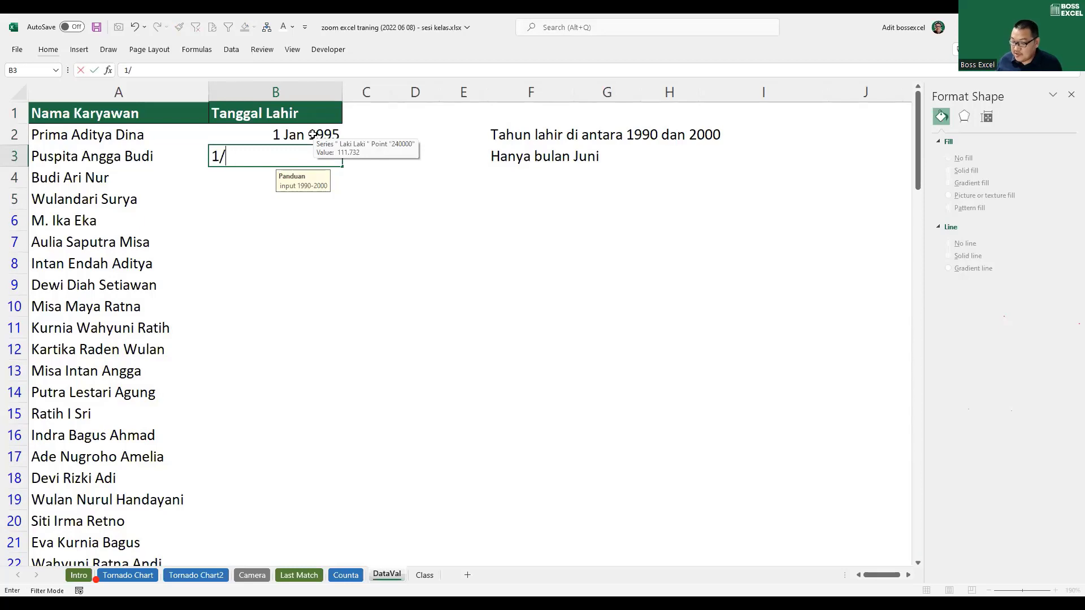
type("1/20")
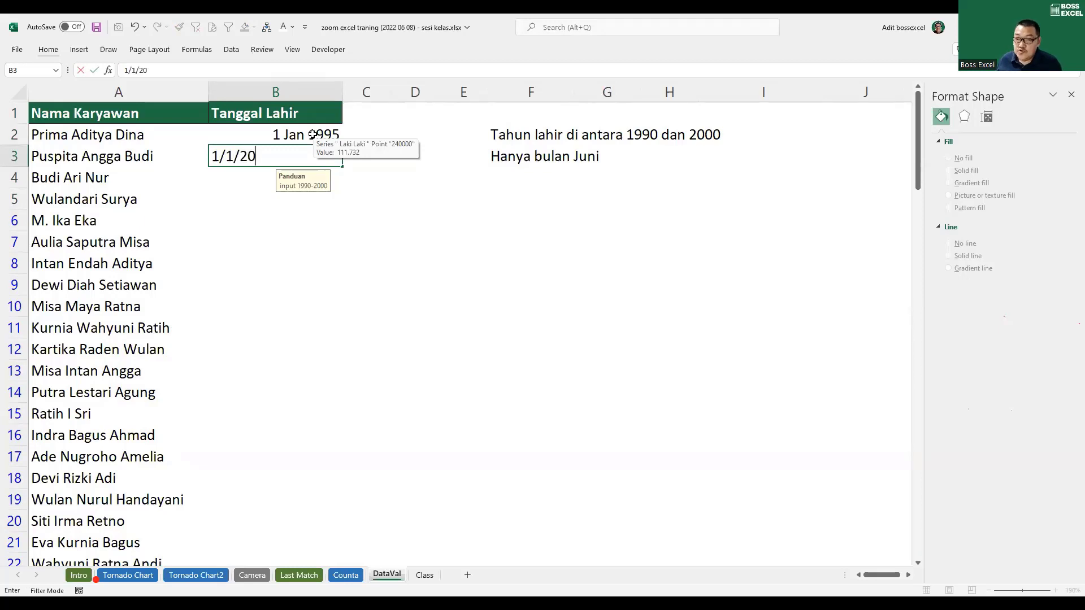
type("0")
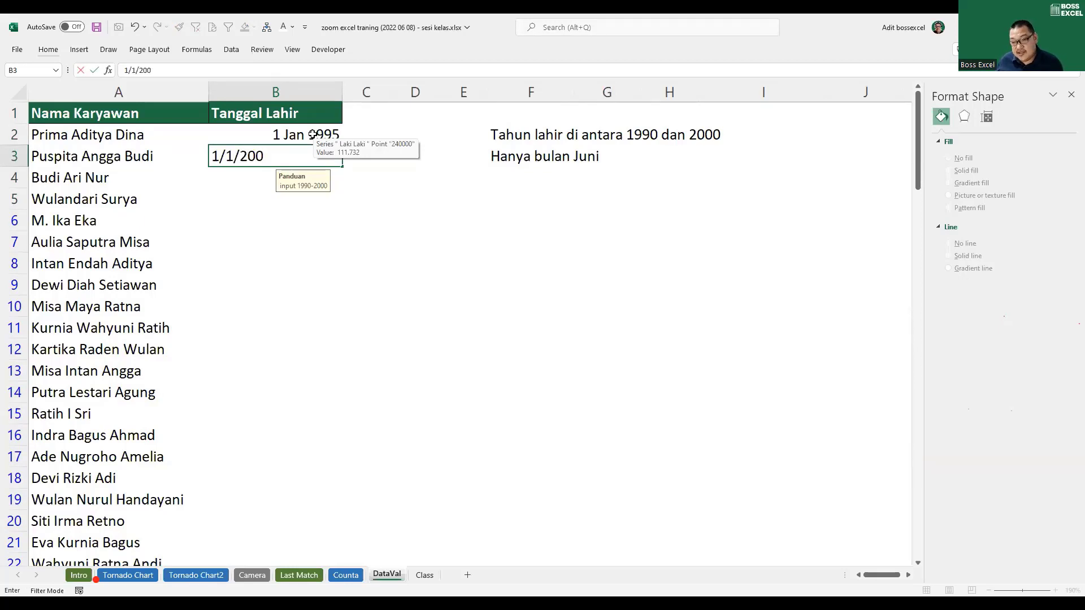
type("1")
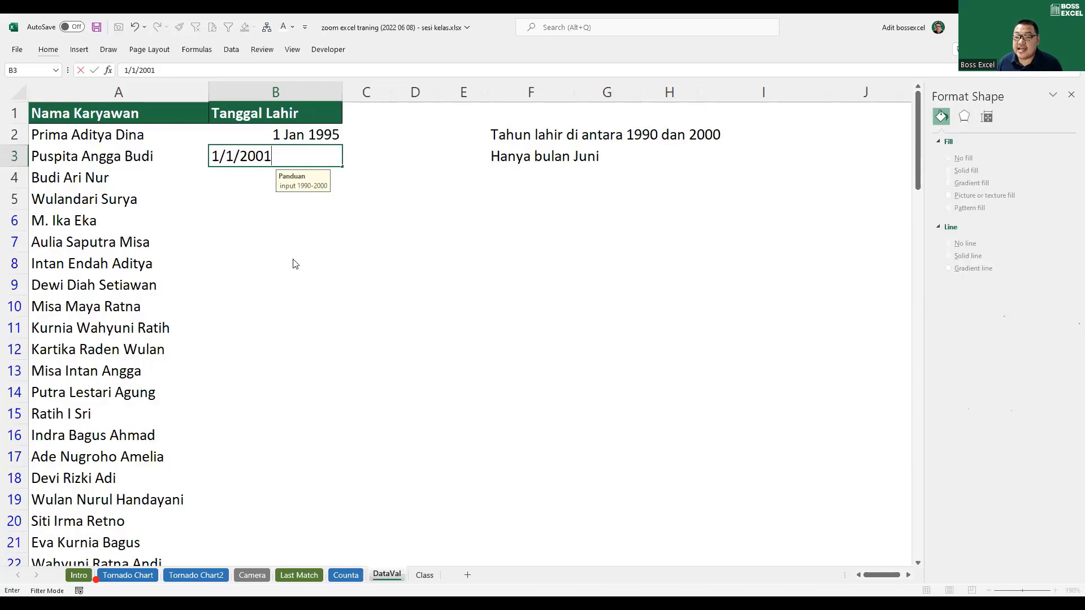
key("Return")
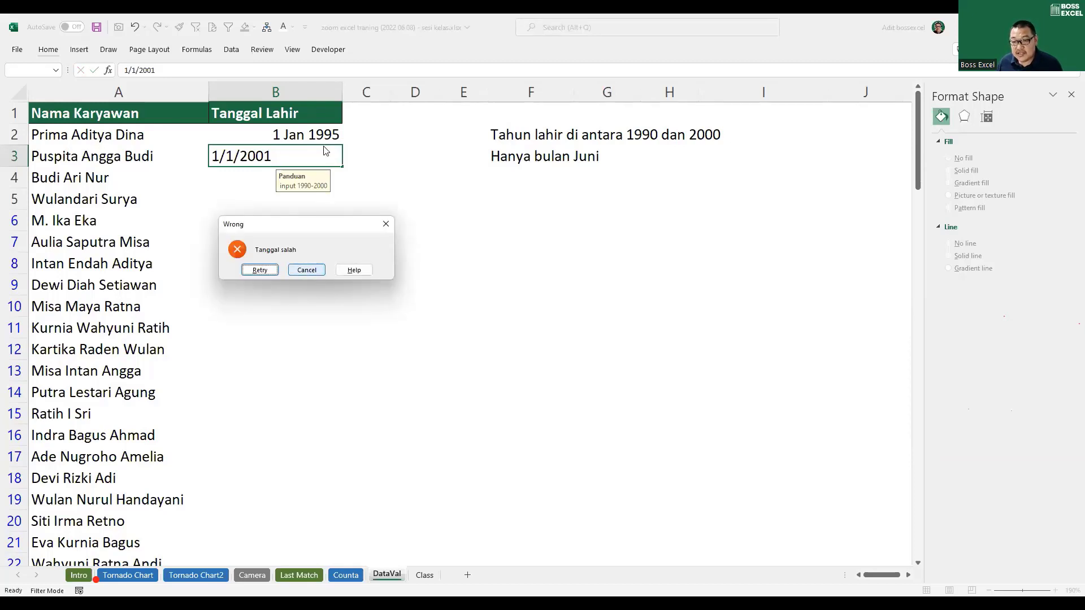
left_click(260, 270)
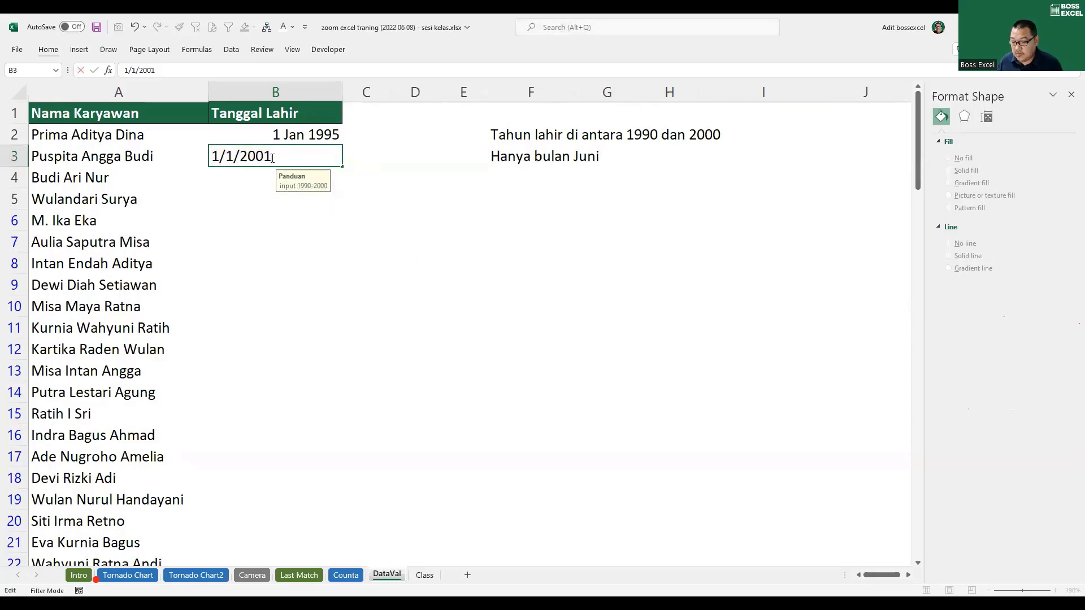
key("BackSpace")
type("2")
key("Return")
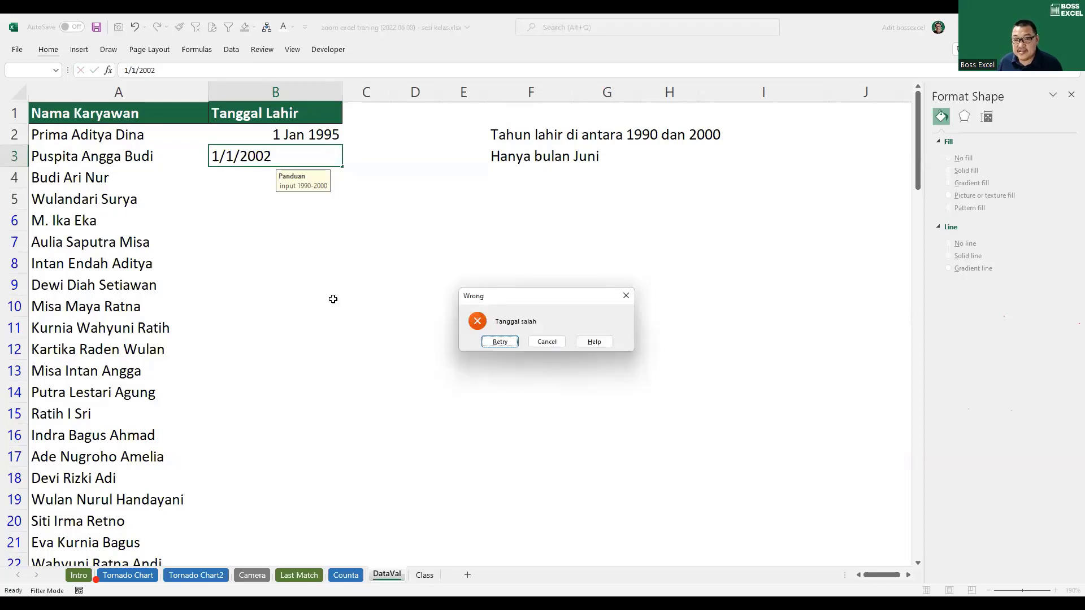
key("Escape")
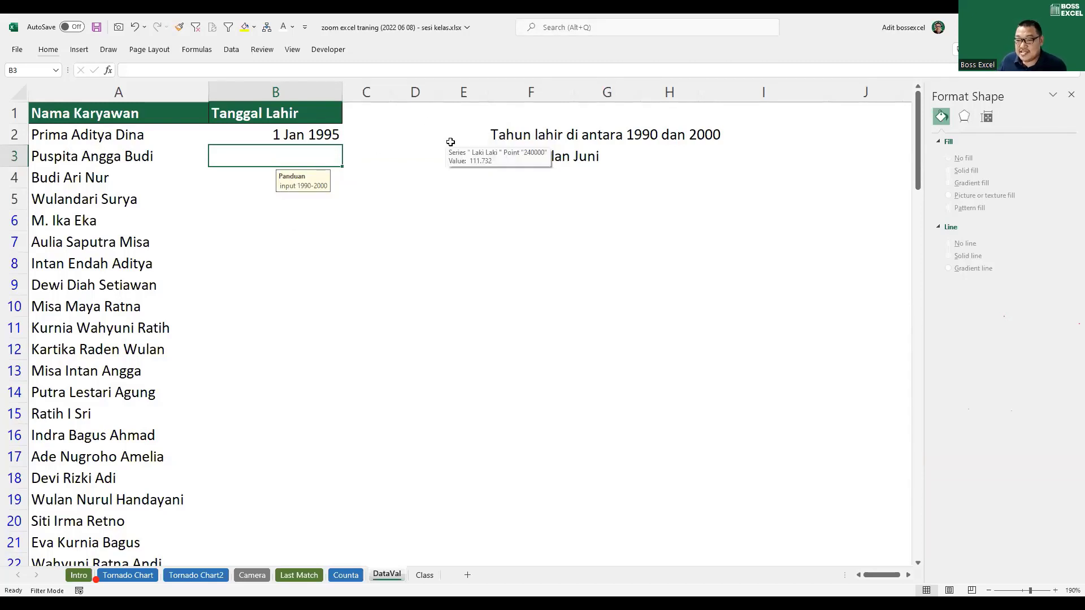
Step: Review the date comparison options in column B's data validation, try the Custom criteria type, and close without applying
left_click(537, 157)
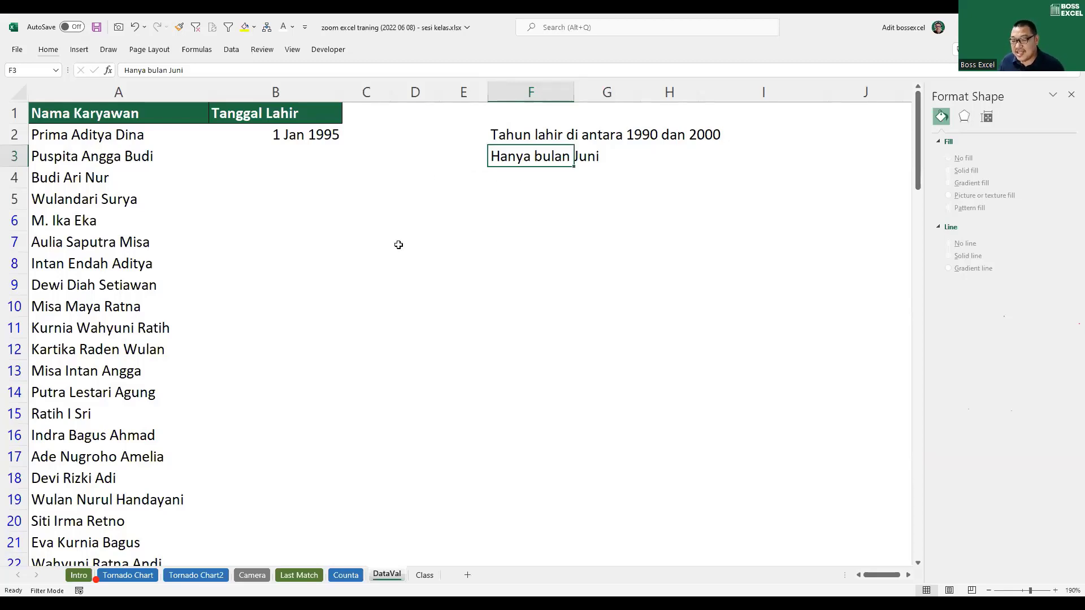
left_click(284, 91)
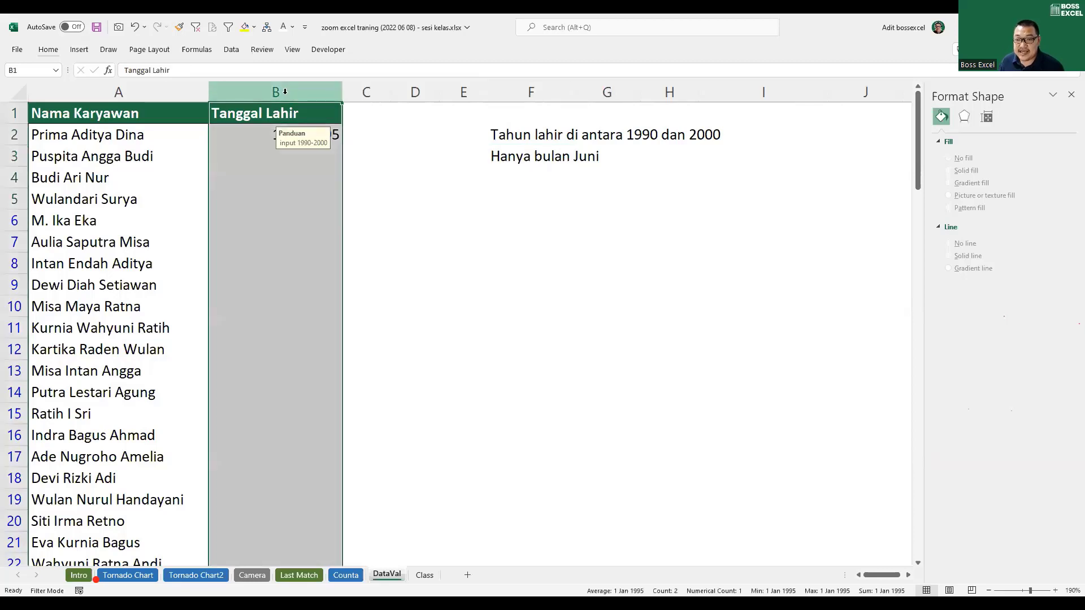
key("alt+d")
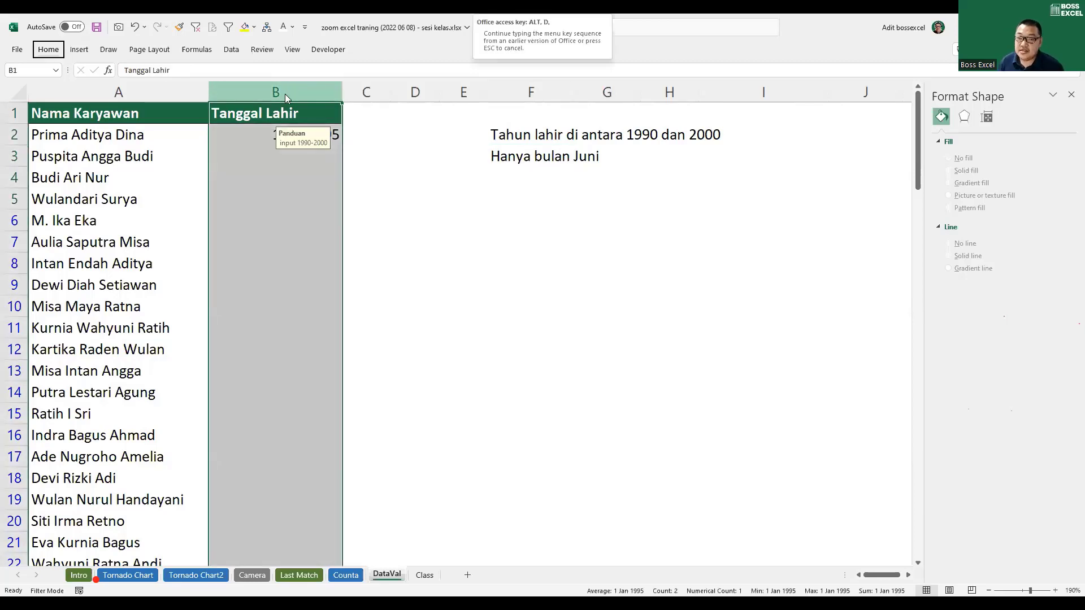
key("l")
left_click(159, 223)
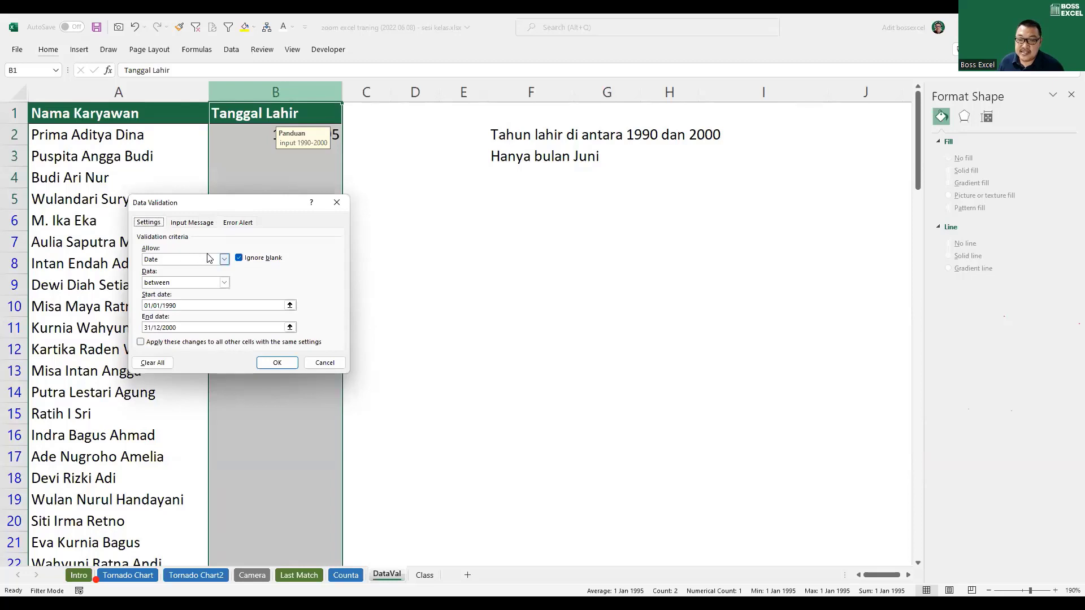
left_click(224, 282)
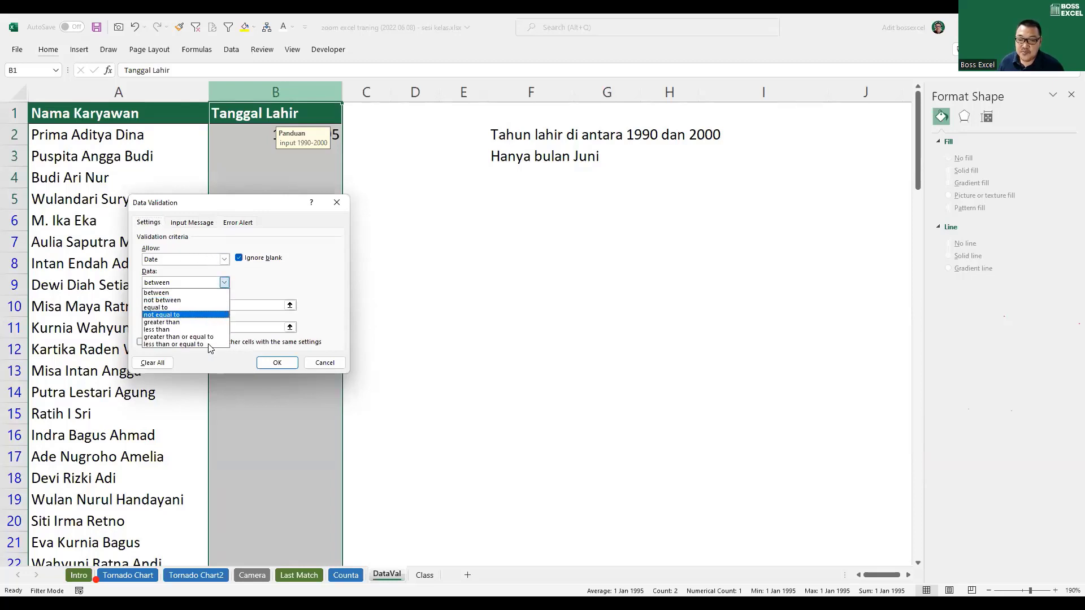
left_click(290, 287)
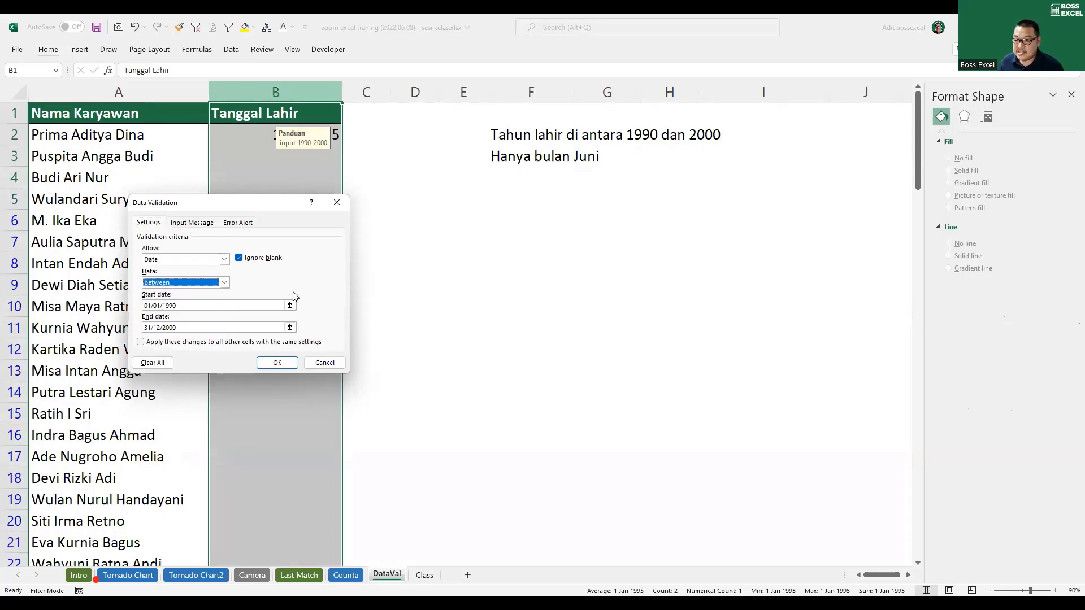
left_click(224, 260)
left_click(203, 322)
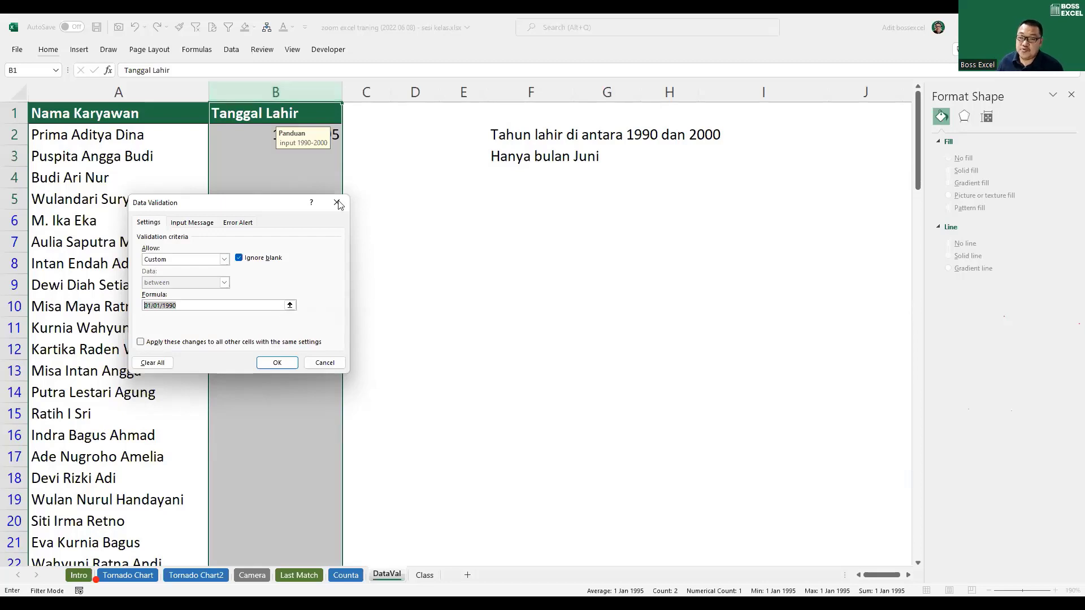
key("Escape")
Step: Select cell D2 and widen column E to about four times its width to make room for a formula
left_click(375, 153)
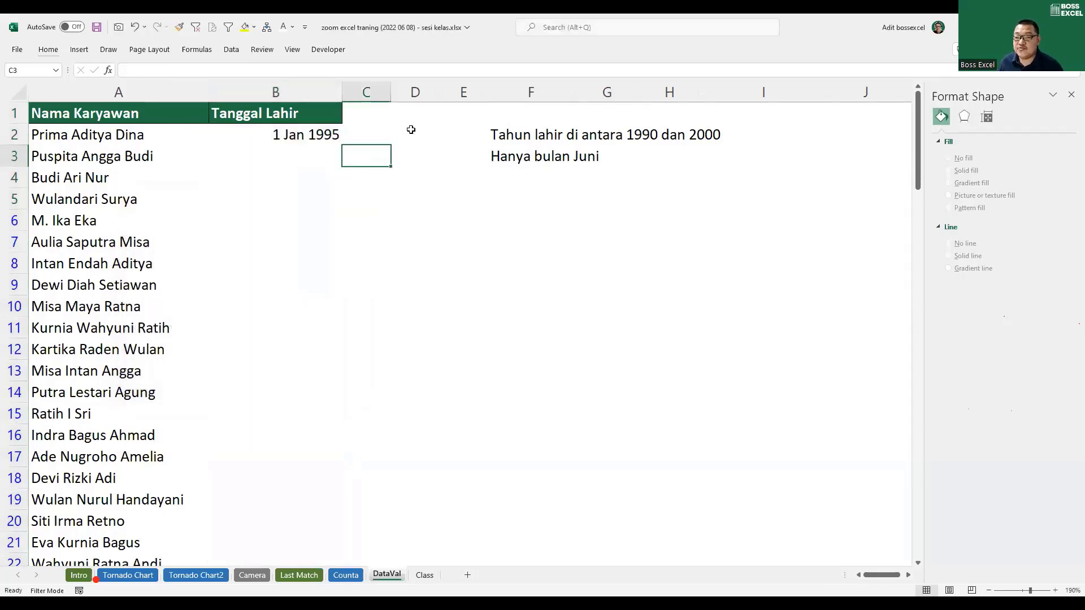
left_click(412, 130)
left_click(315, 135)
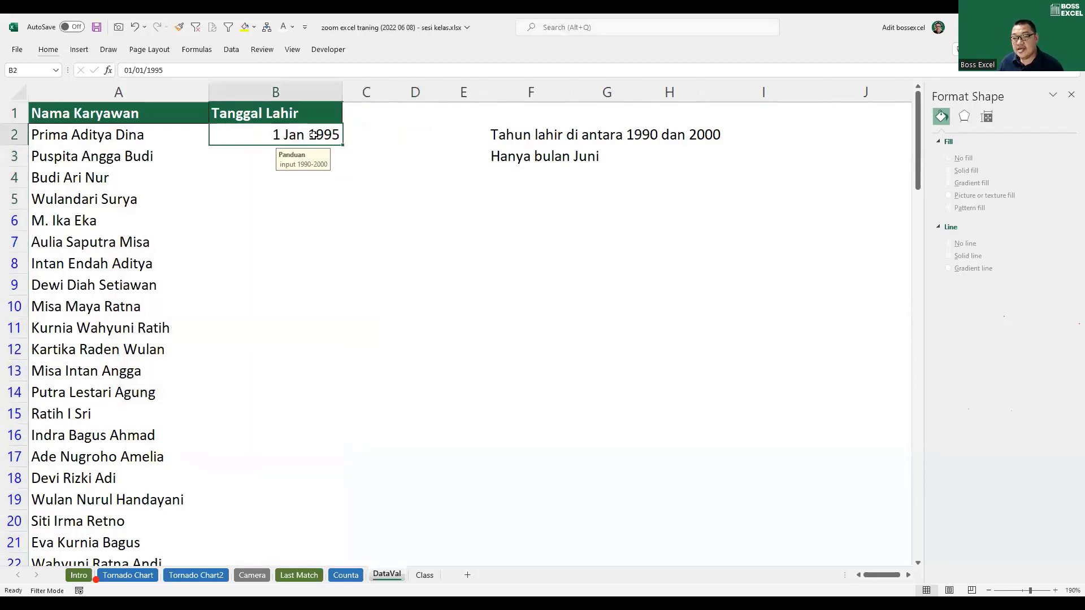
left_click(402, 136)
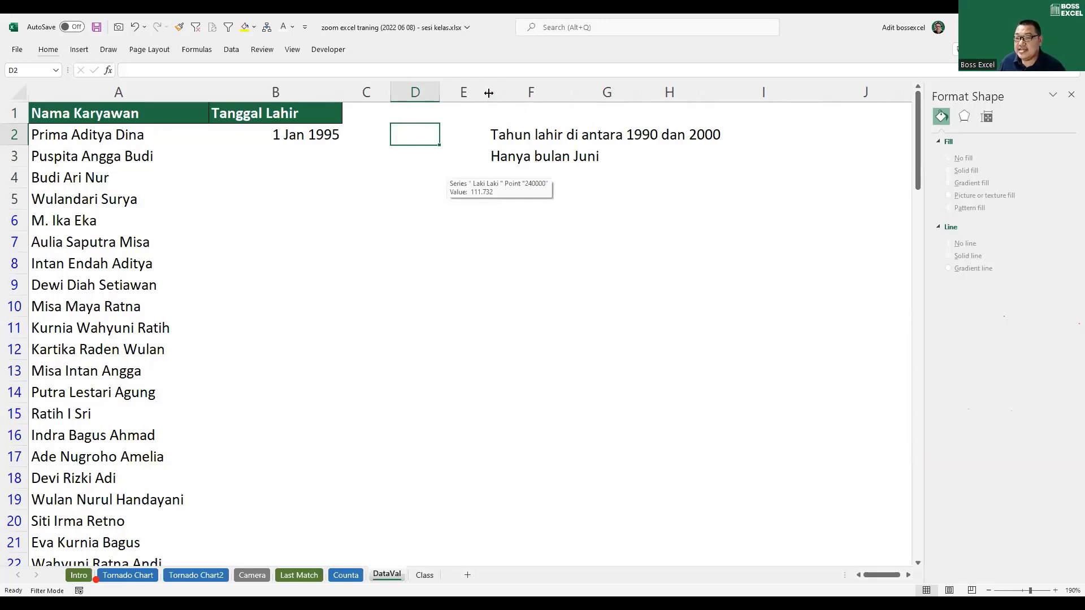
left_click_drag(488, 93, 621, 94)
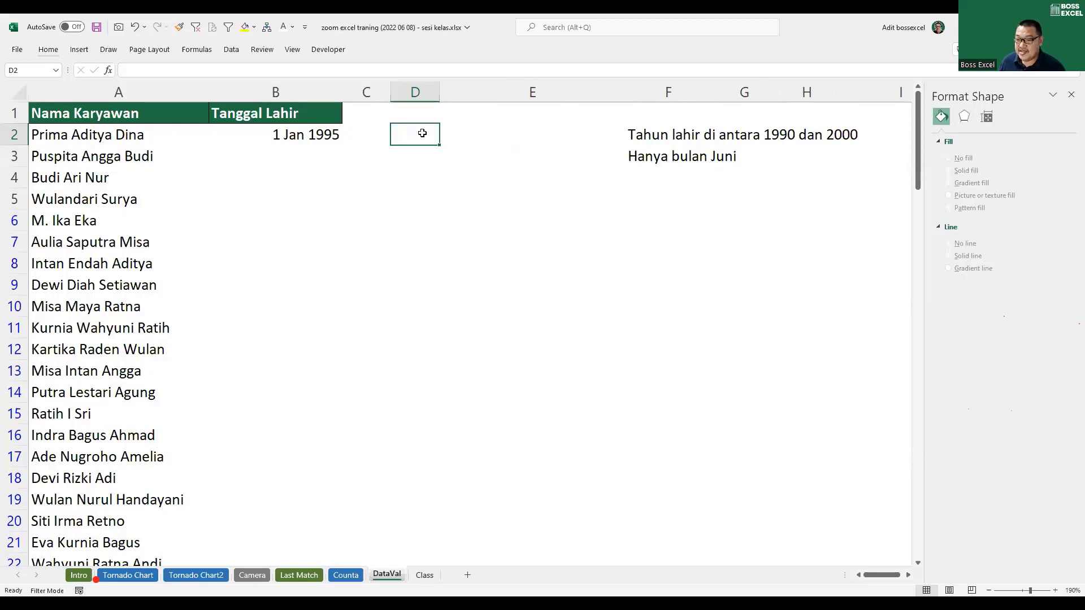
Step: Start an AND formula in cell D2 with YEAR(B2)>=1990 as its first condition
type("=")
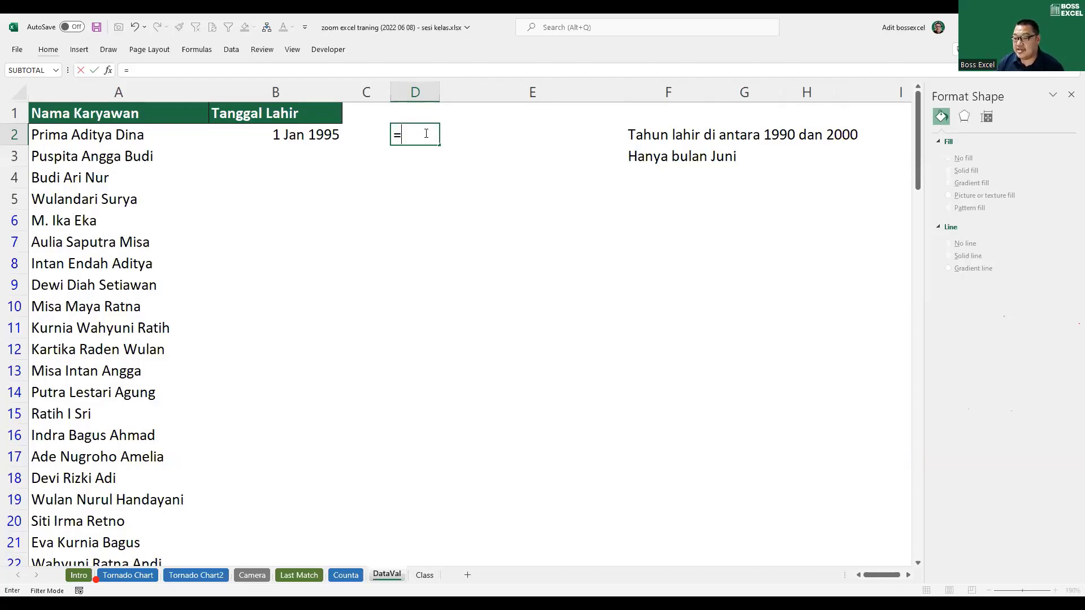
type("AND(")
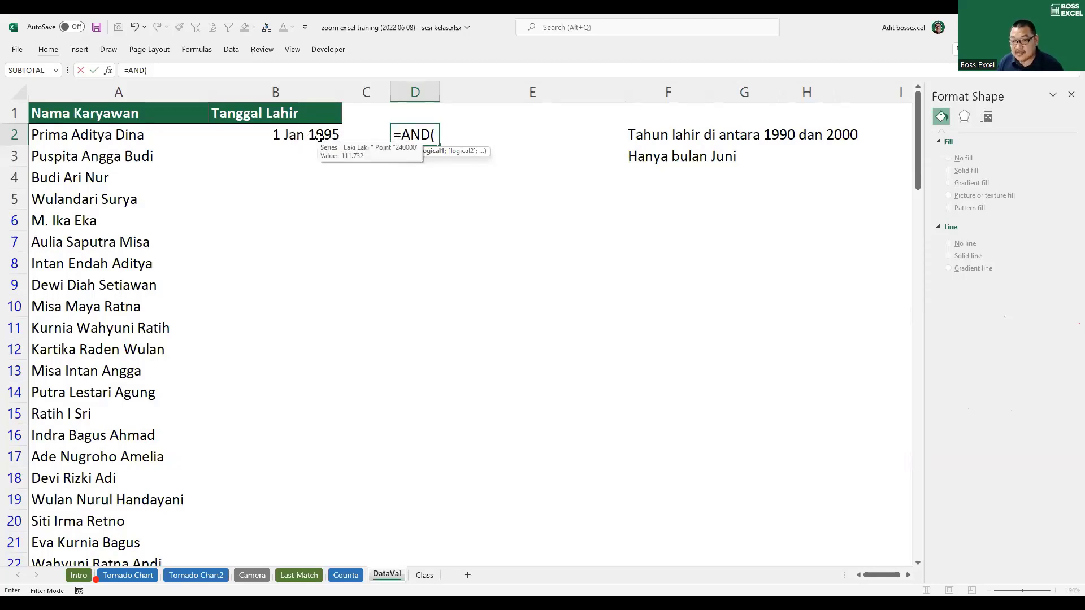
type("YEAR(")
left_click(295, 136)
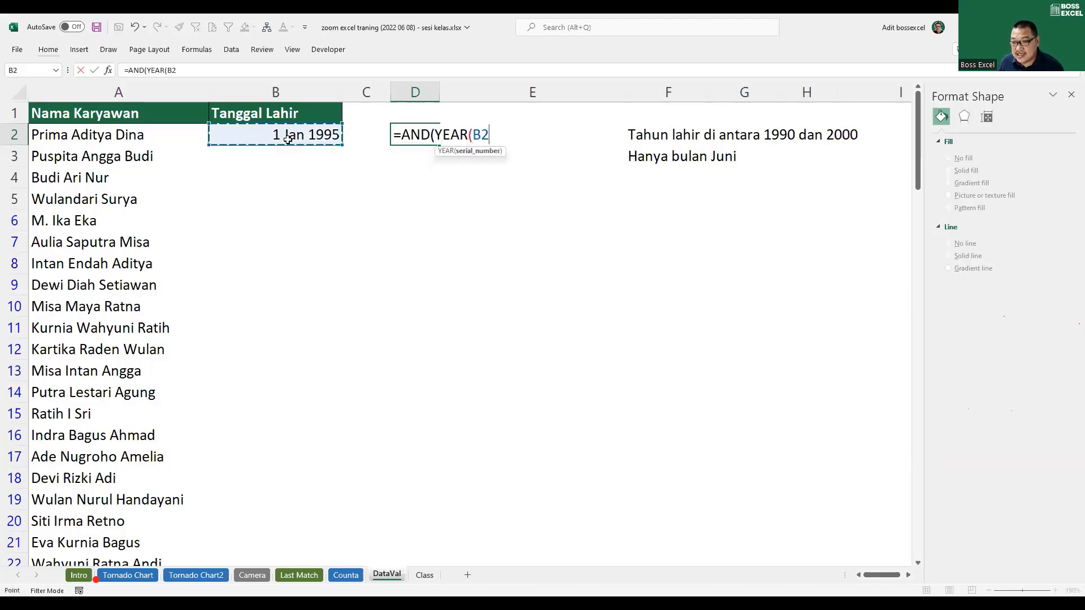
type(")")
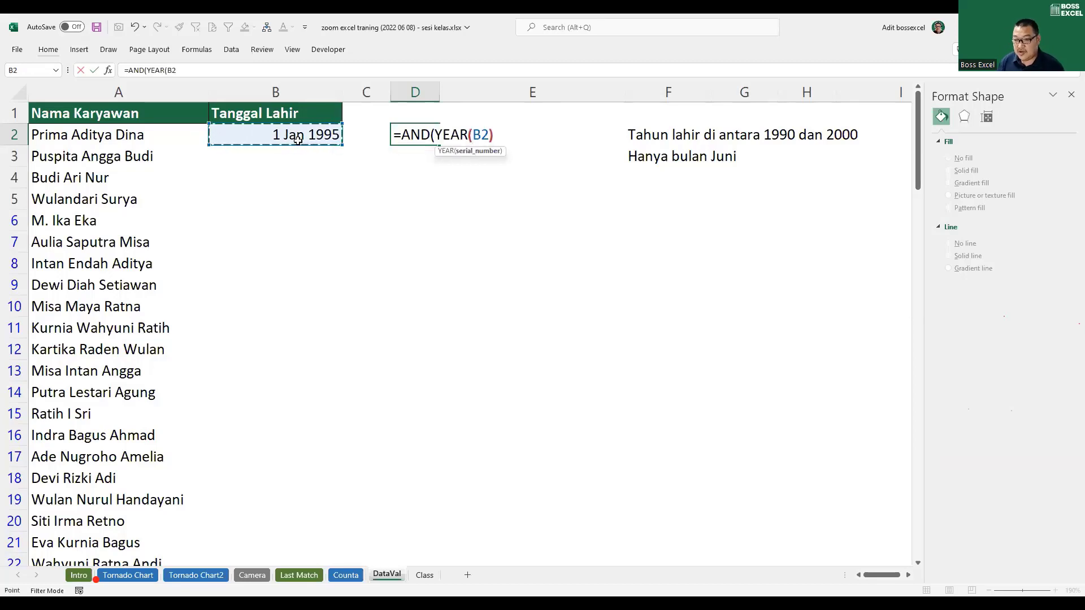
type(">")
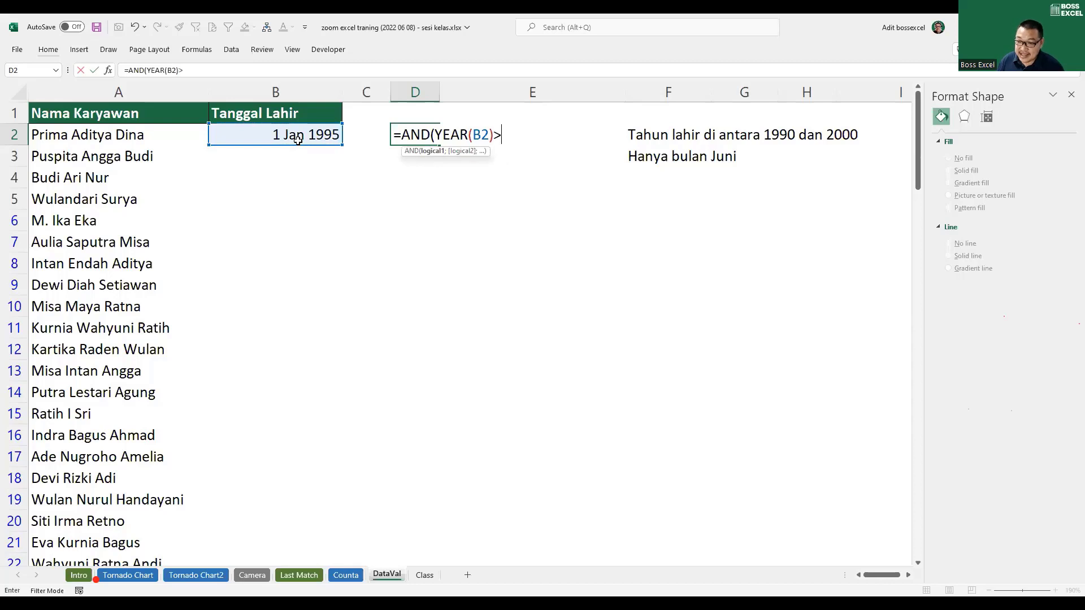
type("=1990")
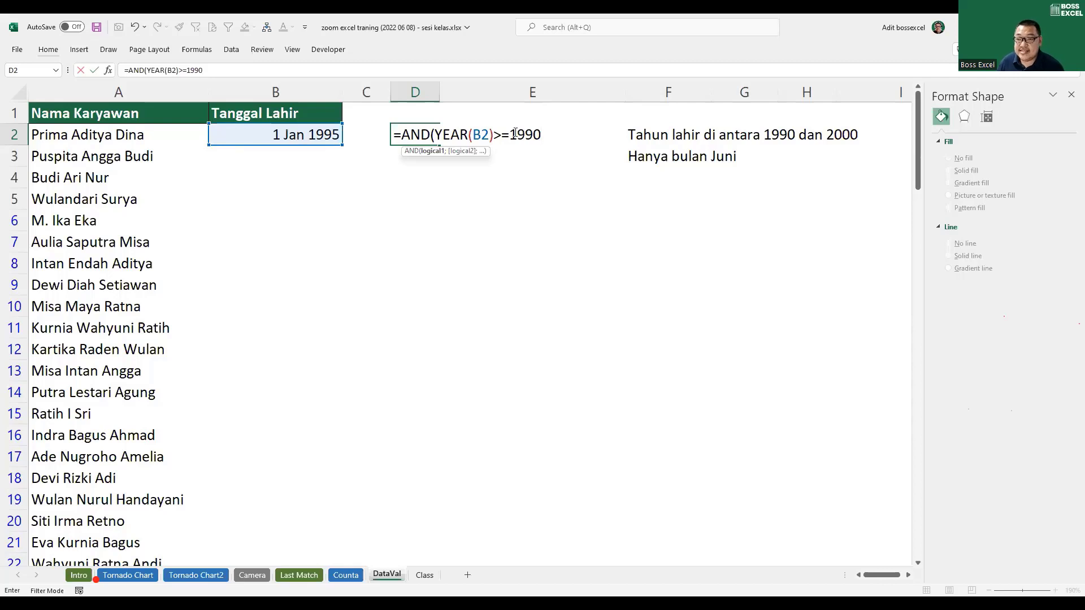
Step: Evaluate the YEAR(B2) part of the first condition in place, and restore the original expression
left_click_drag(494, 135, 438, 135)
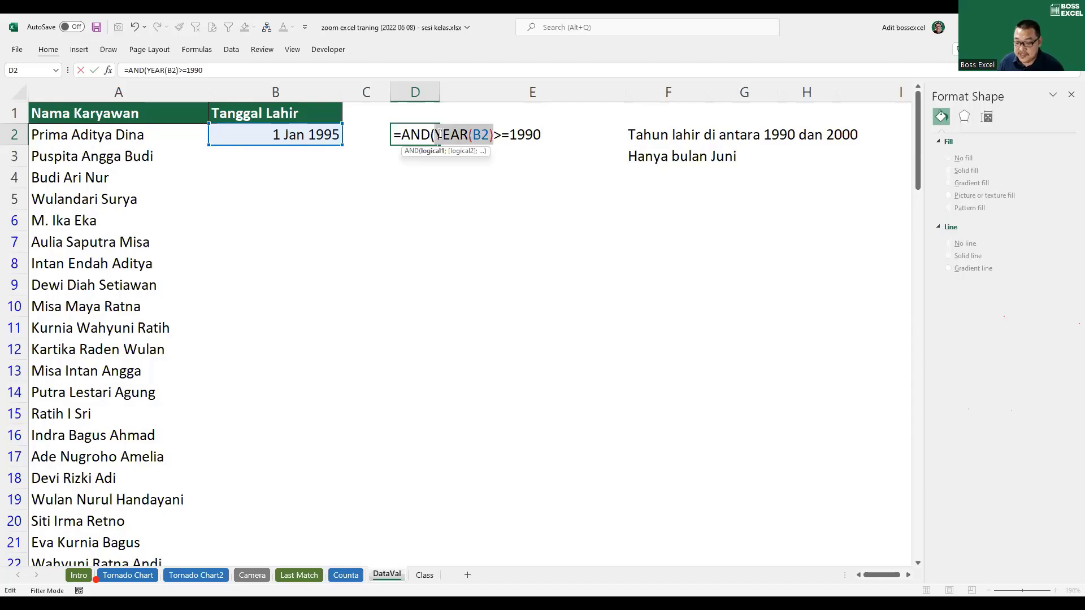
key("F9")
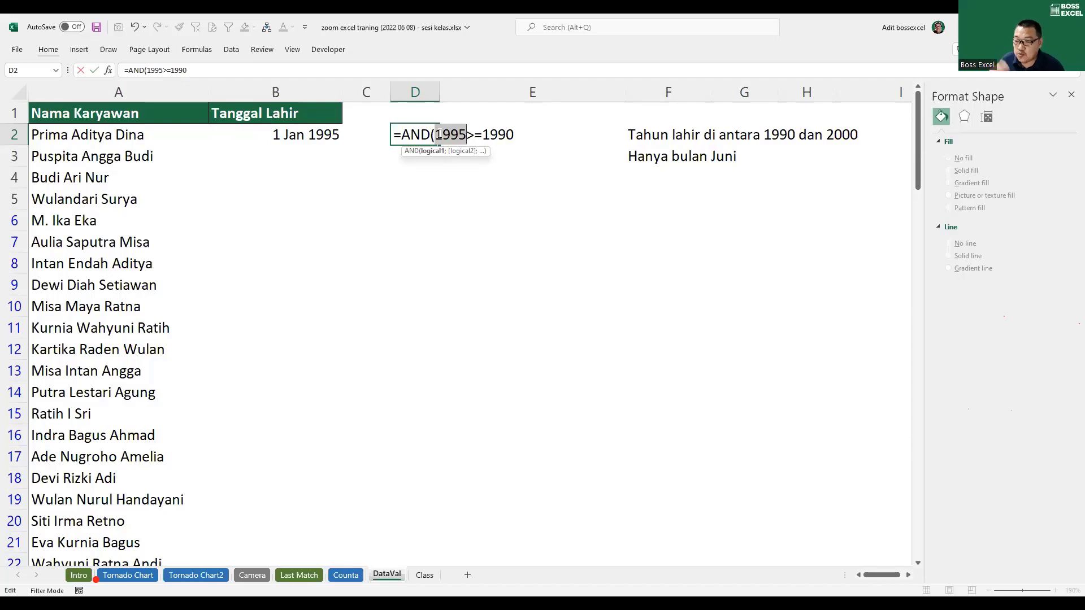
key("ctrl+z")
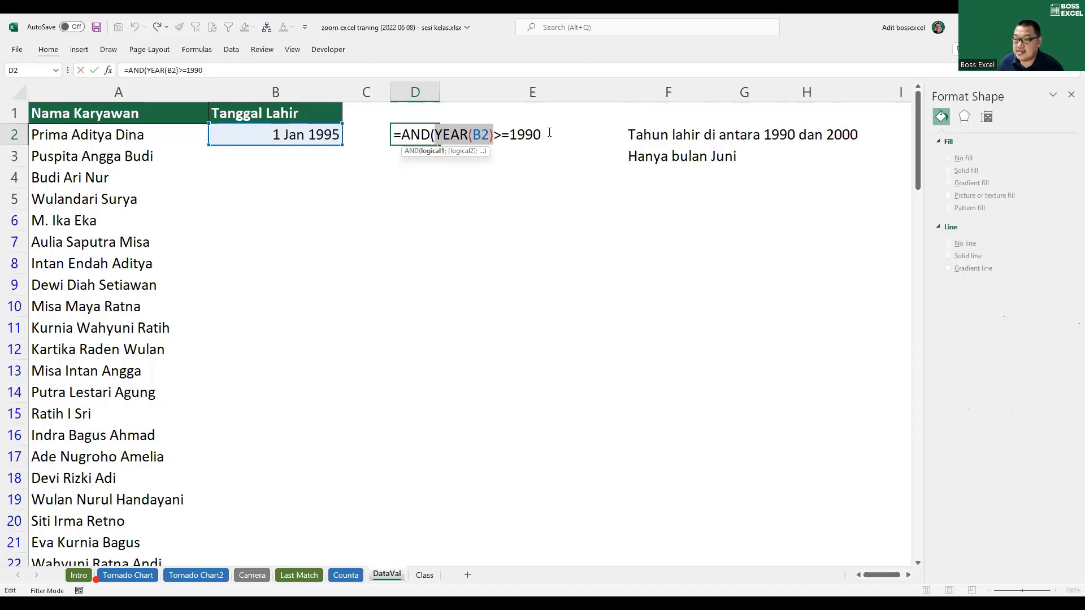
key("End")
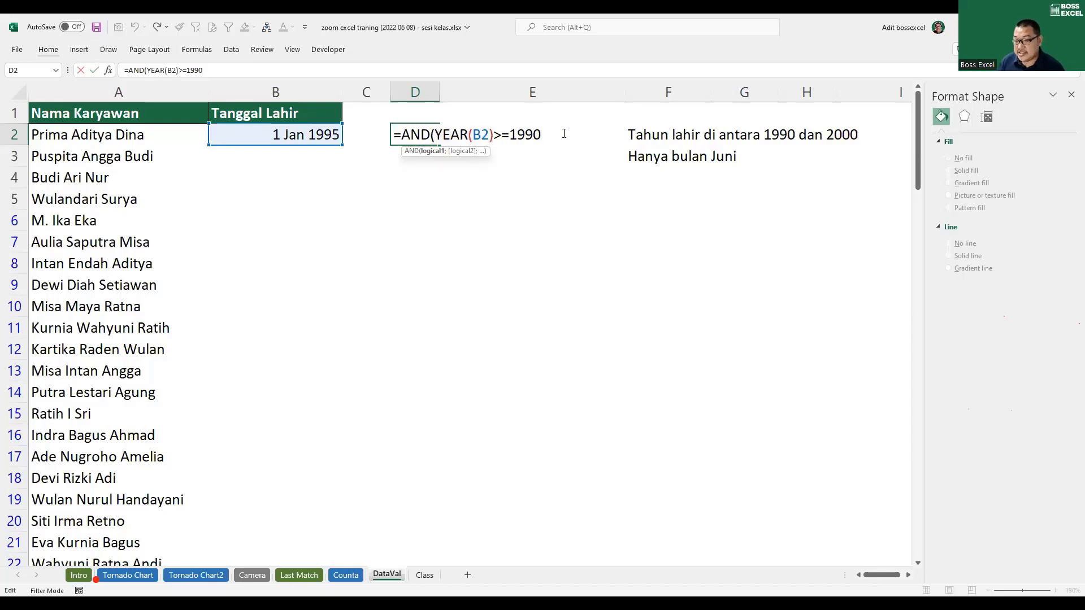
Step: Add YEAR(B2<=2000) as the second condition of the AND formula
type(";")
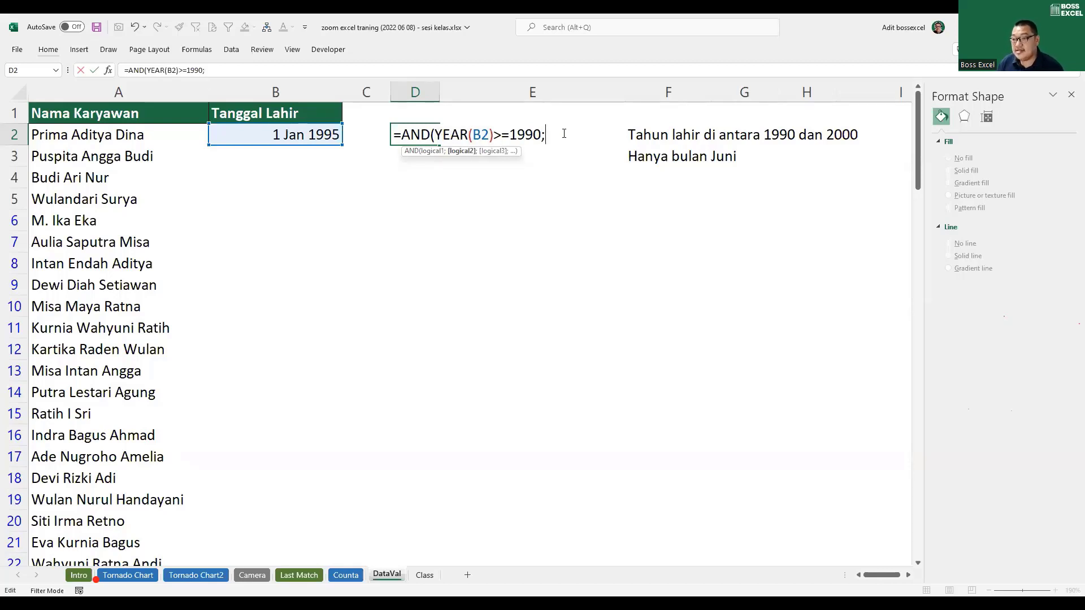
type("YEAR(")
left_click(321, 135)
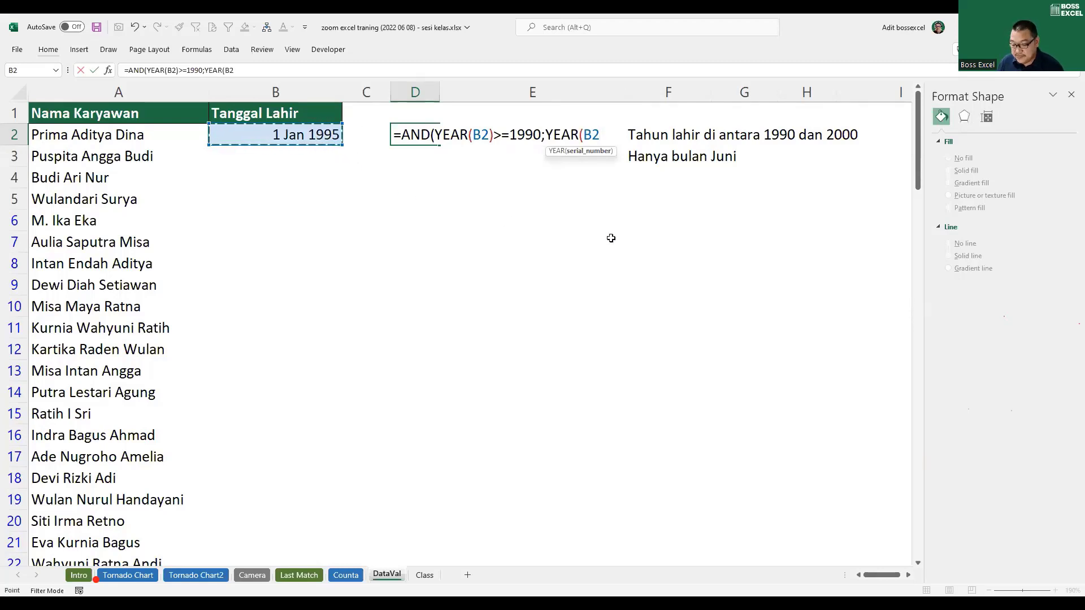
type("<=")
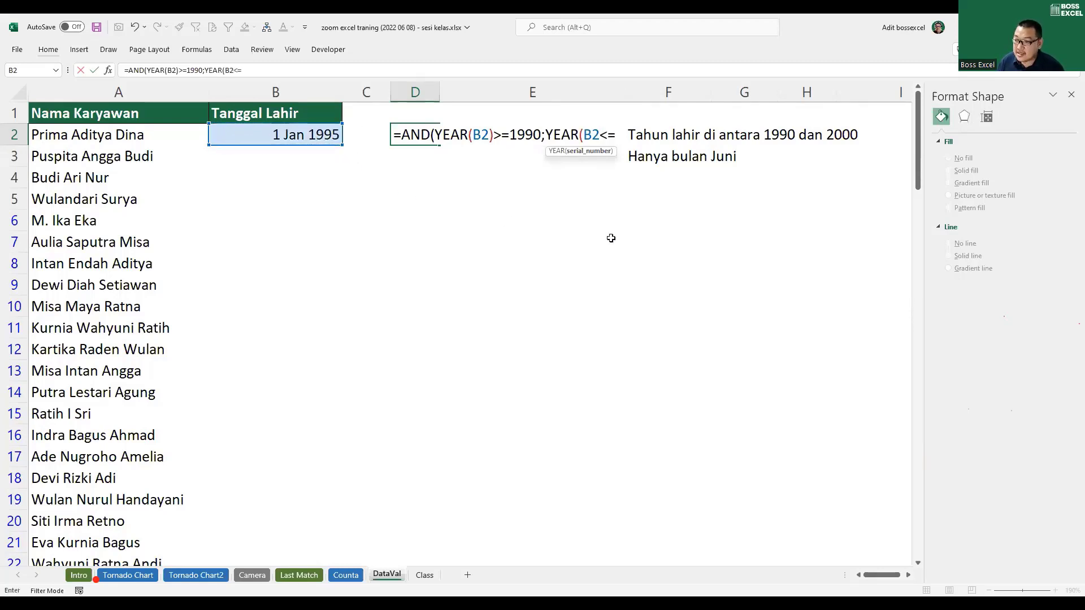
type("2000")
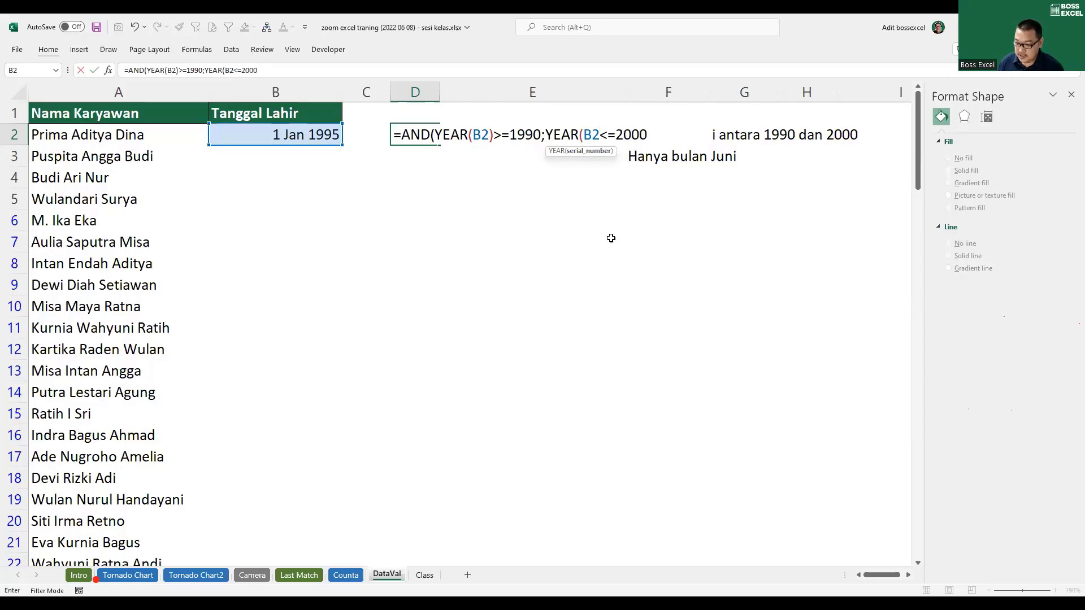
type(")")
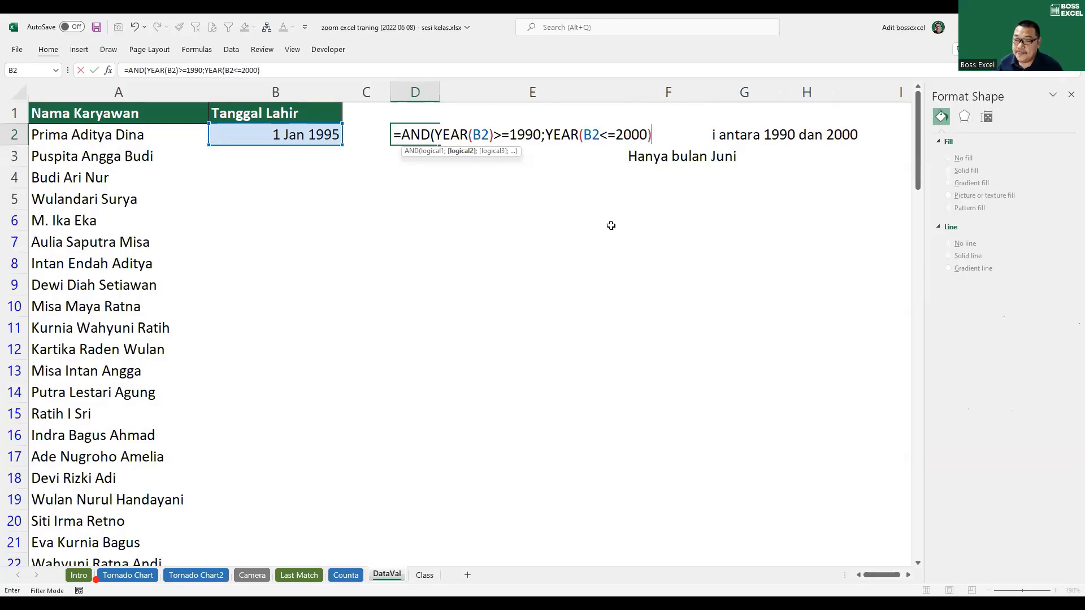
Step: Evaluate the second condition in place, restore it, and close the YEAR function directly after B2 to get YEAR(B2)<=2000
left_click(547, 136, "shift")
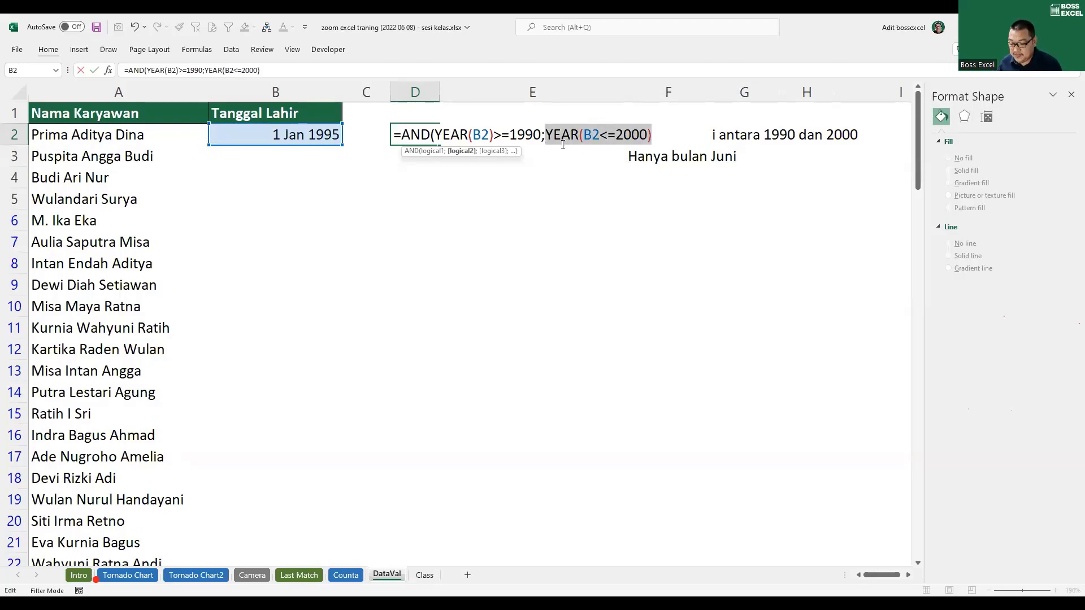
type("1900")
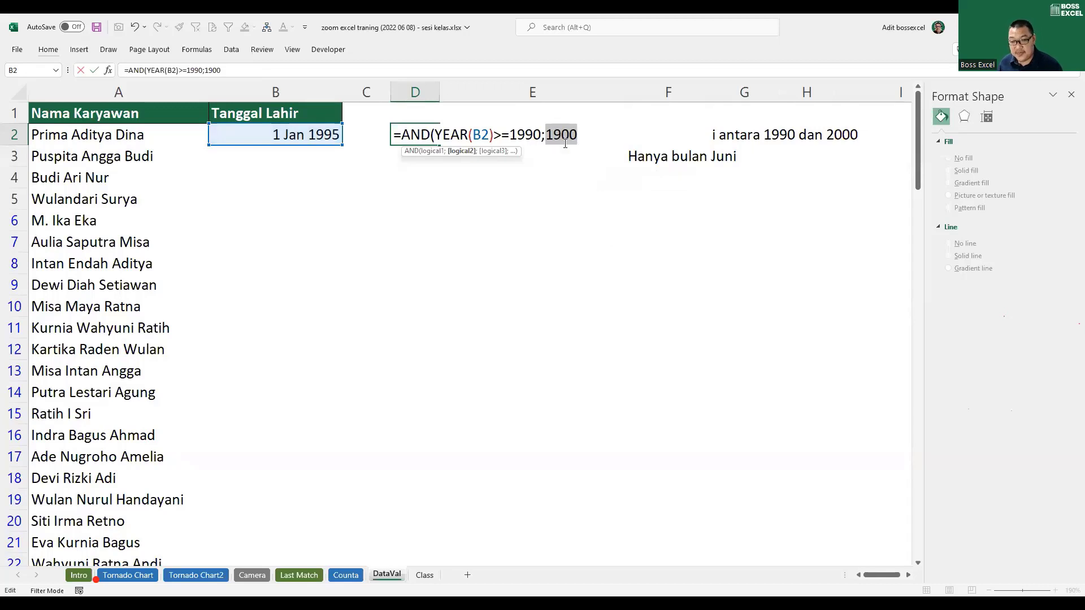
key("ctrl+z")
left_click(599, 133)
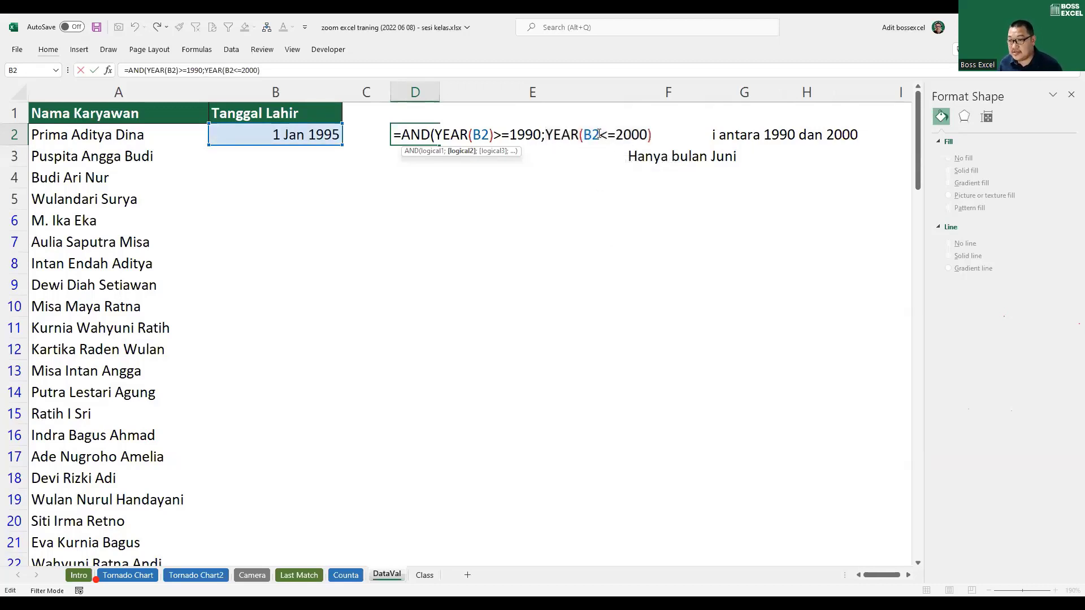
left_click(618, 134)
type(")")
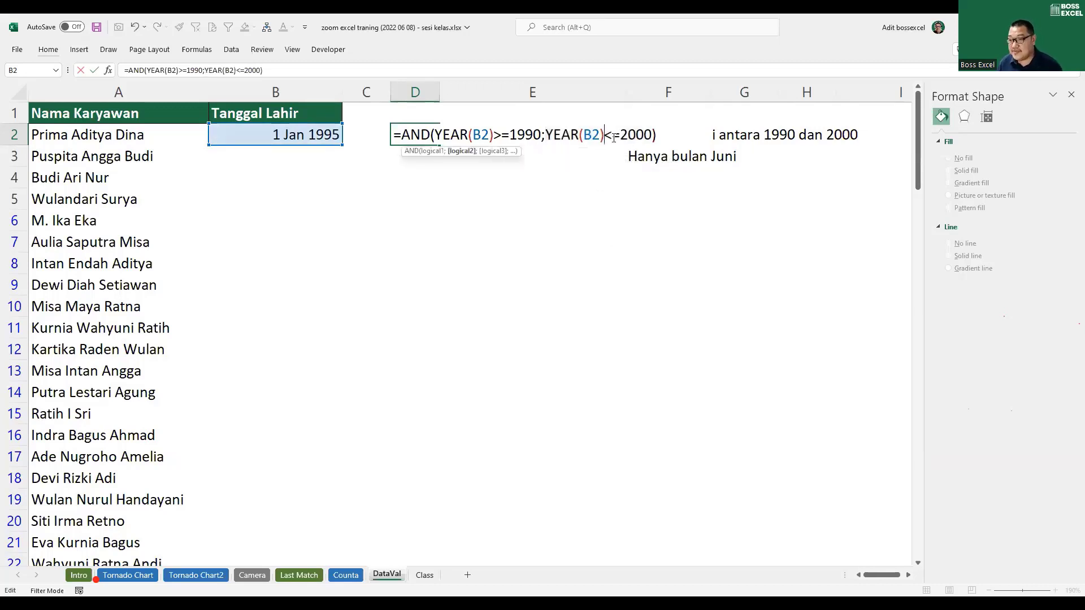
Step: Evaluate the whole second condition and its YEAR(B2) part in place, restoring the expression after each check
left_click_drag(548, 134, 653, 134)
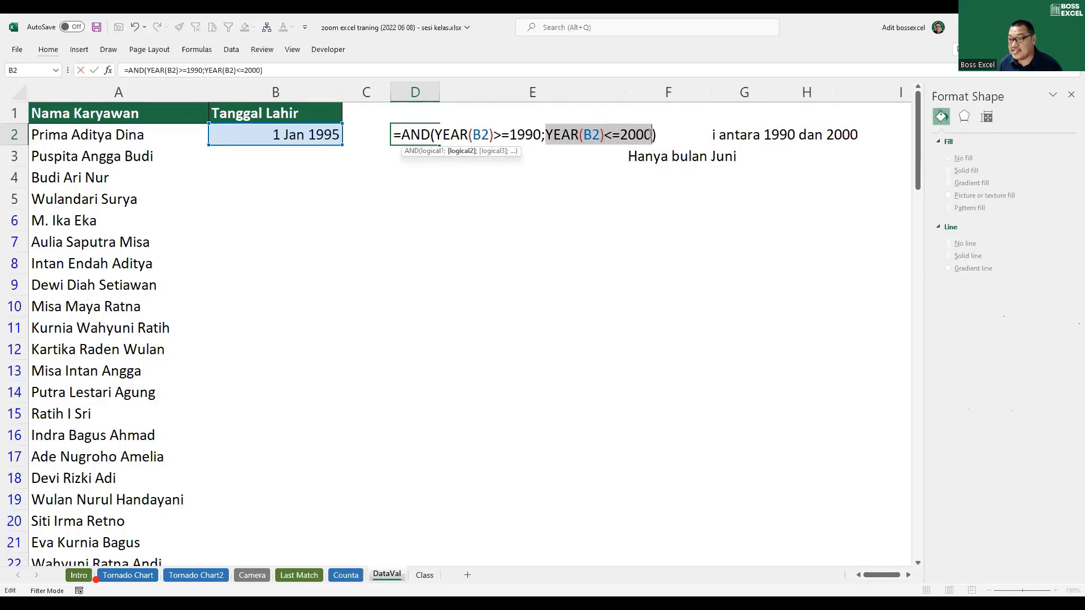
key("F9")
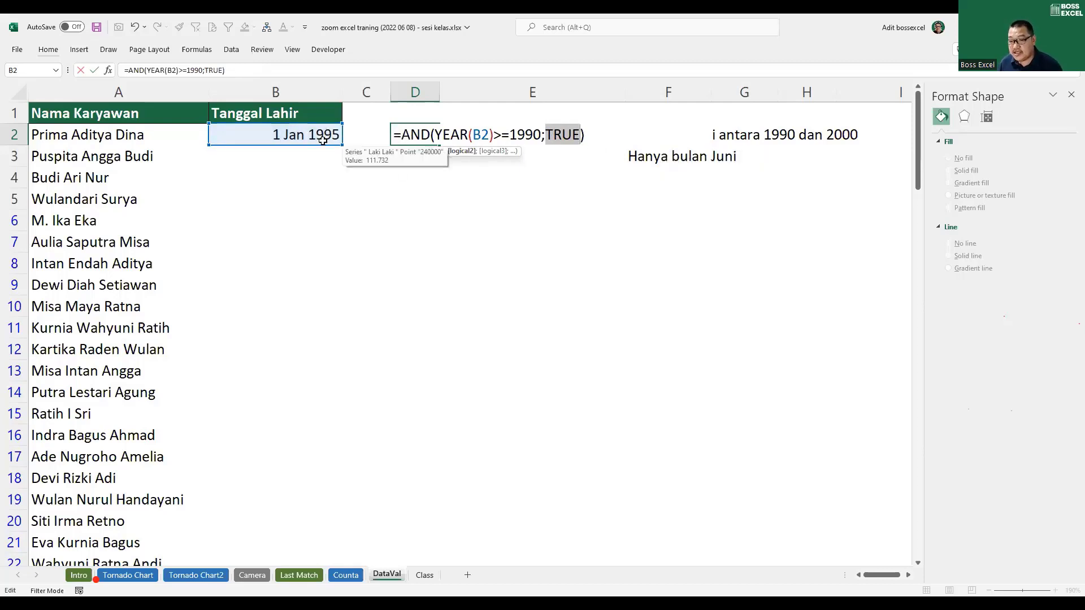
key("ctrl+z")
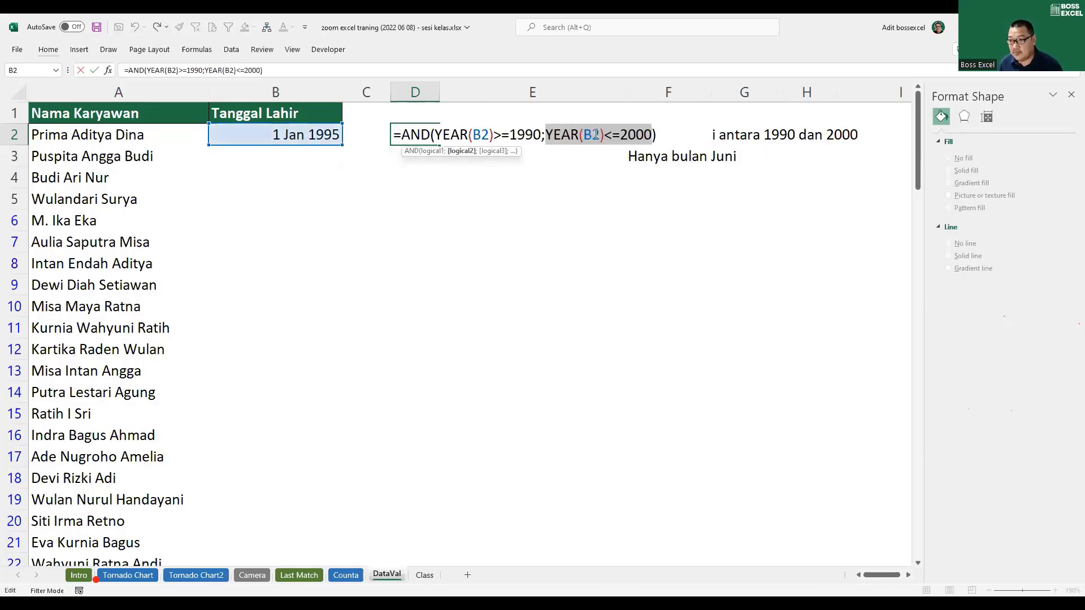
left_click_drag(604, 134, 545, 135)
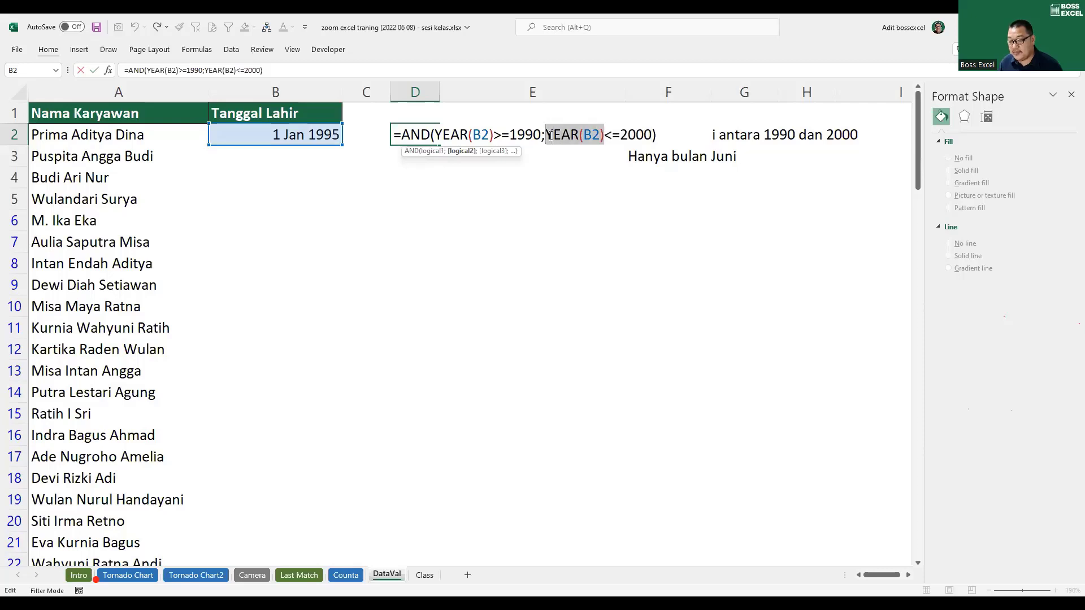
key("F9")
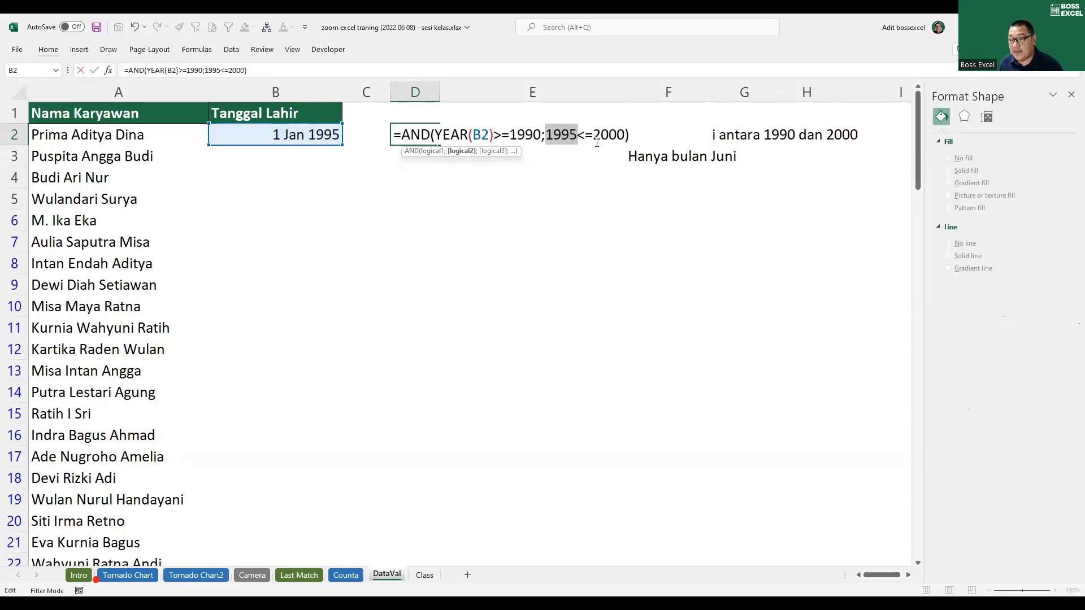
key("ctrl+z")
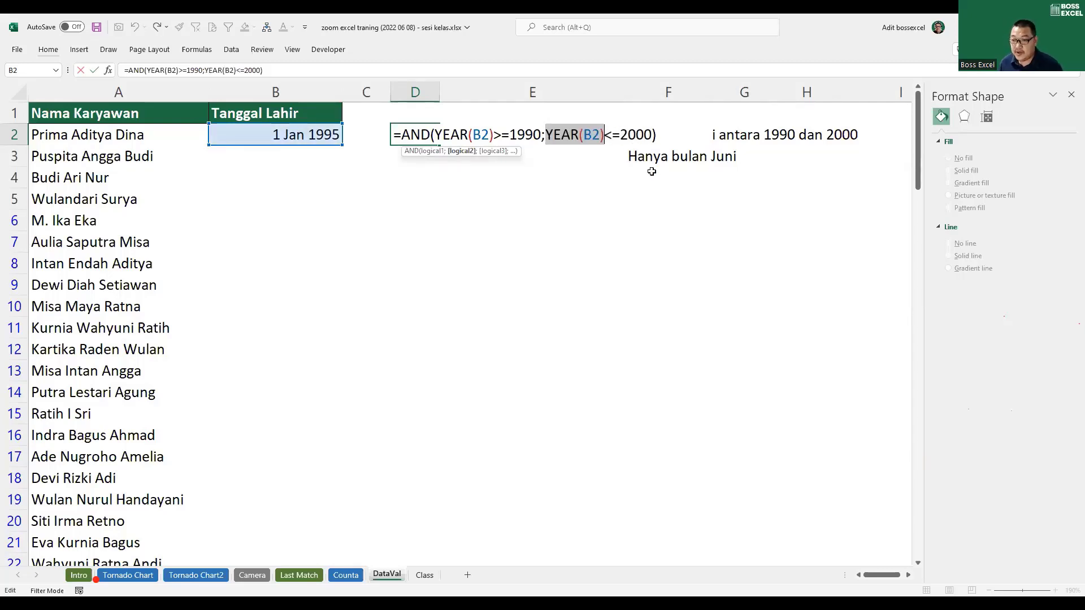
Step: Remove the surplus closing parenthesis after 2000 and add MONTH(B2)=6 as the third condition of the AND formula
left_click(654, 135)
key("BackSpace")
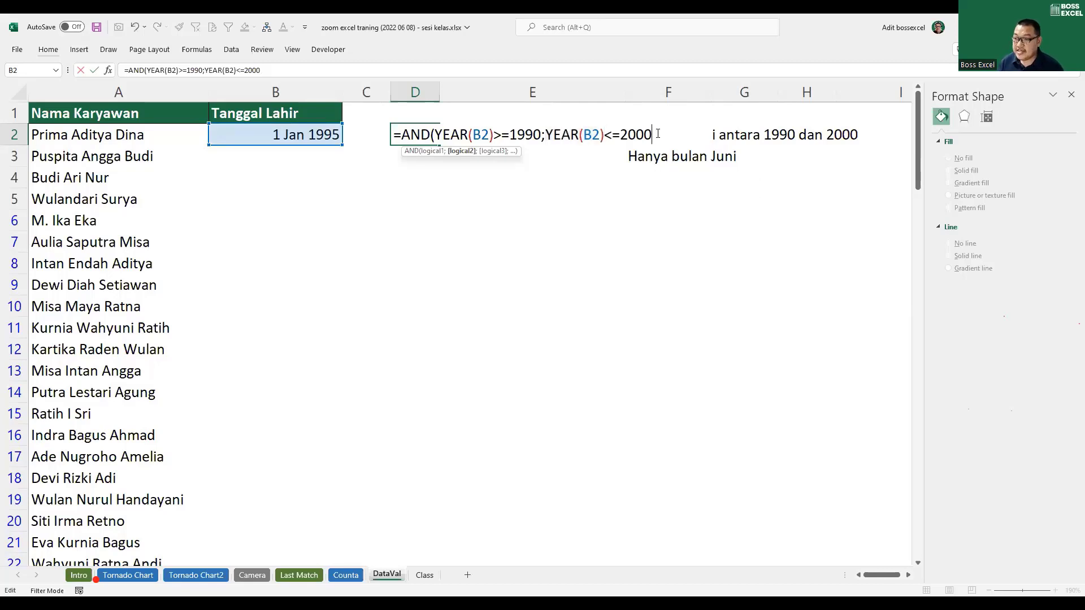
type(";")
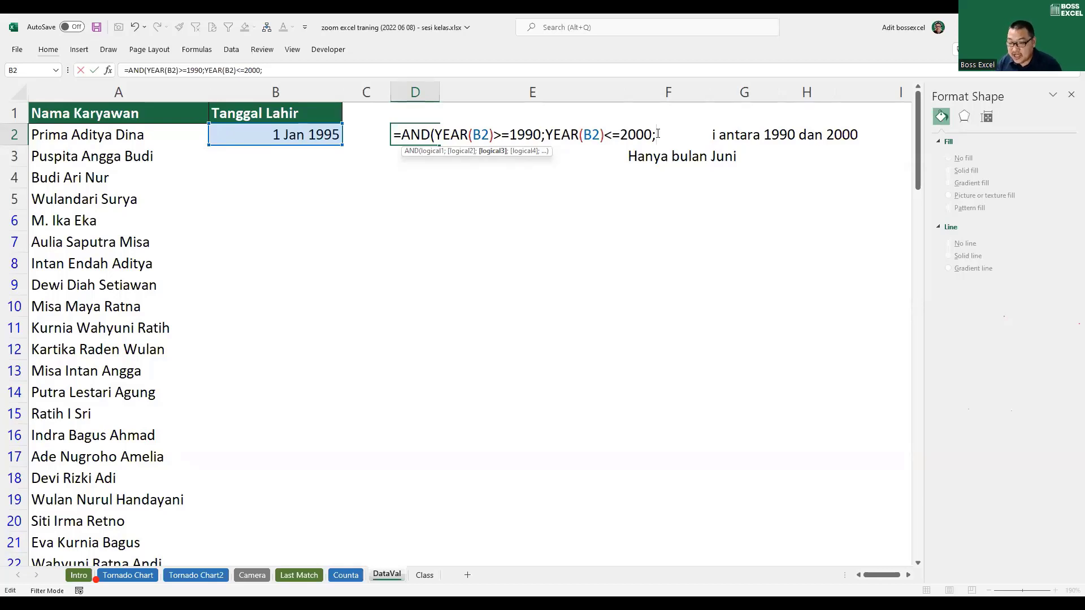
type("motnh")
key("BackSpace")
key("BackSpace")
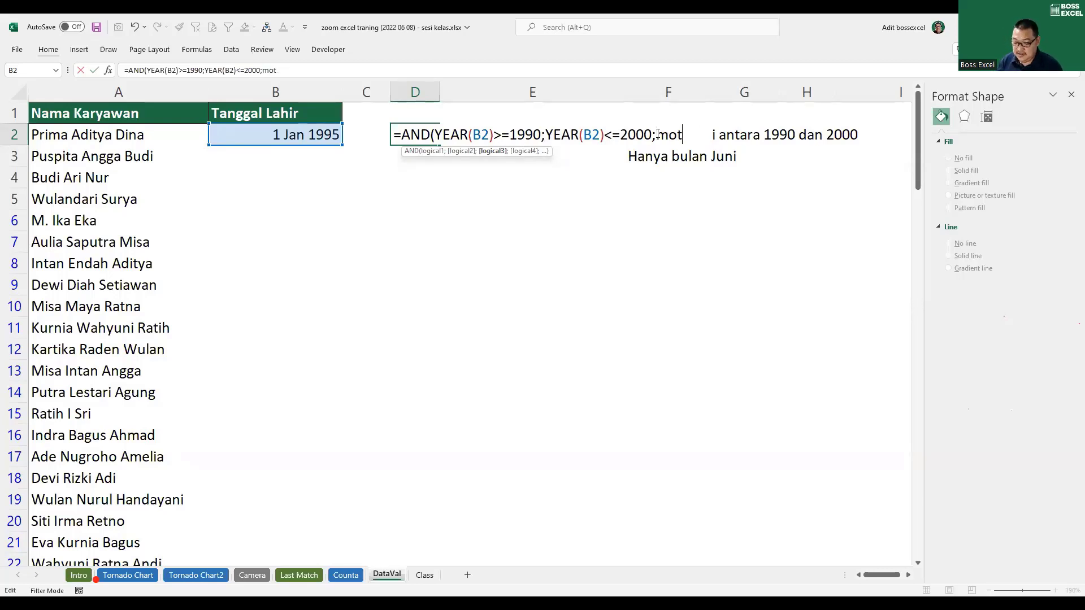
type("nh")
key("Tab")
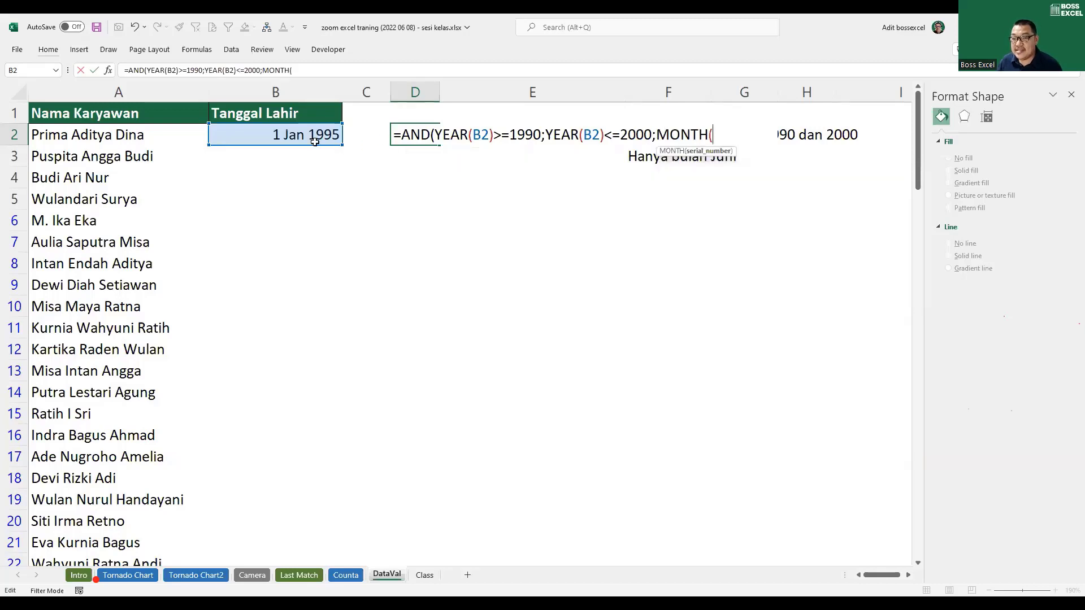
left_click(311, 134)
type(")")
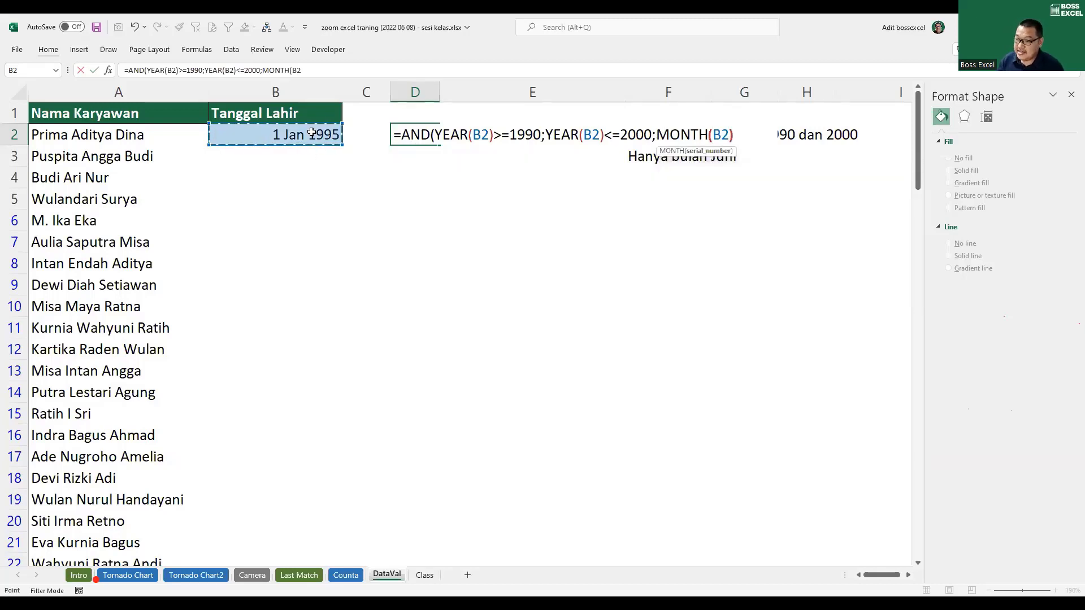
type("=")
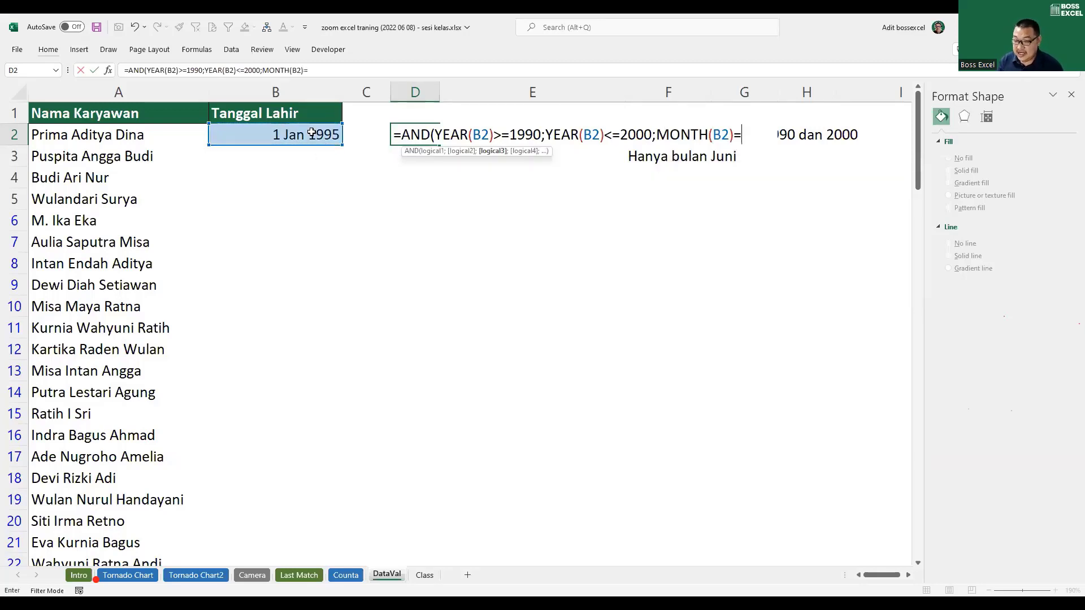
type("6")
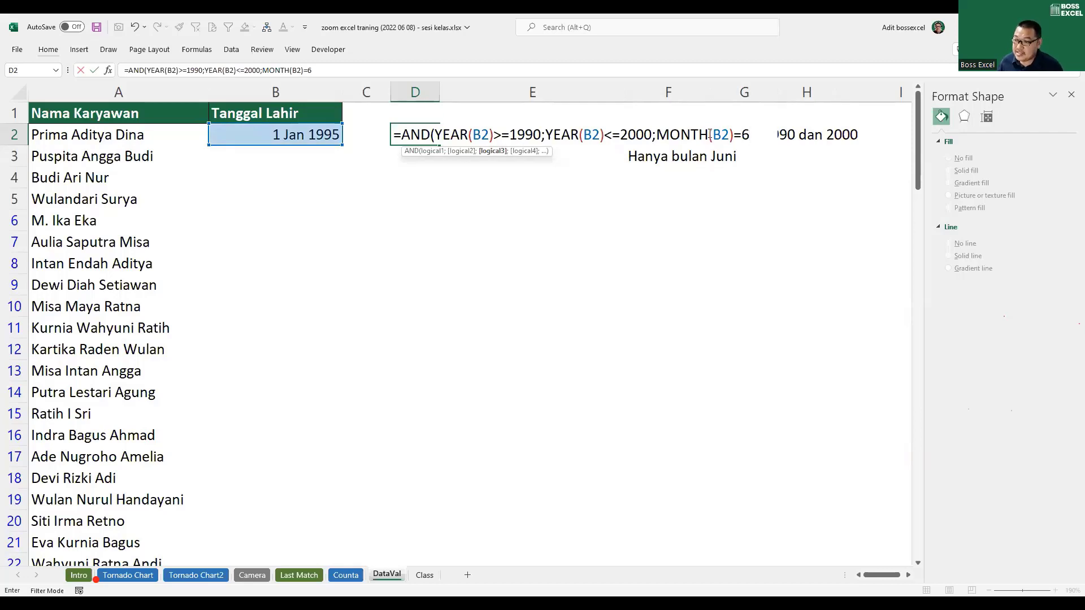
Step: Evaluate the MONTH(B2) part of the third condition in place, restore it, and return to the end of the formula
left_click_drag(732, 135, 658, 135)
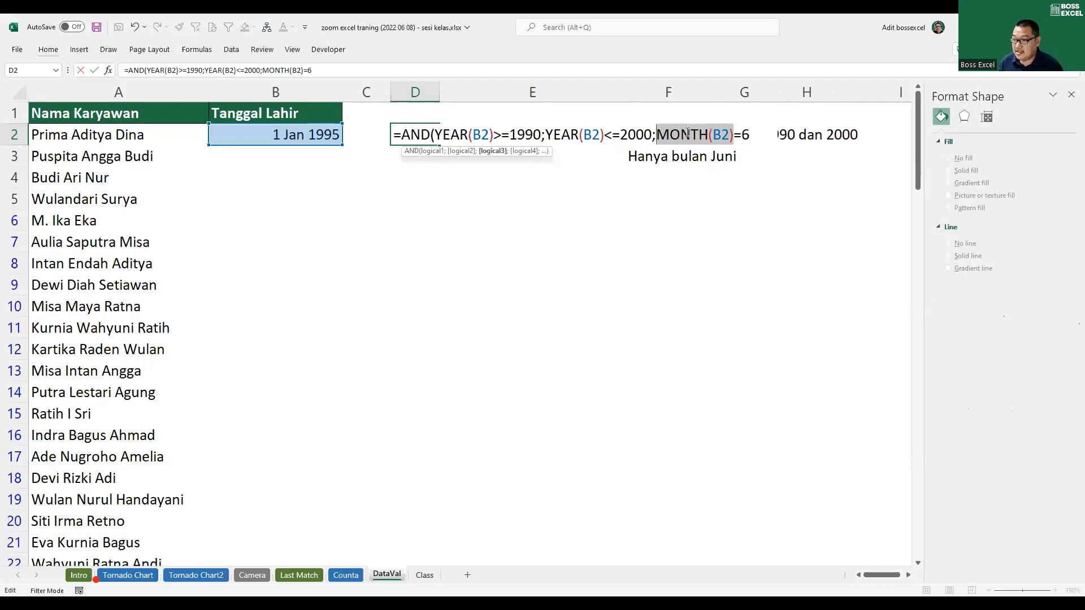
type("1")
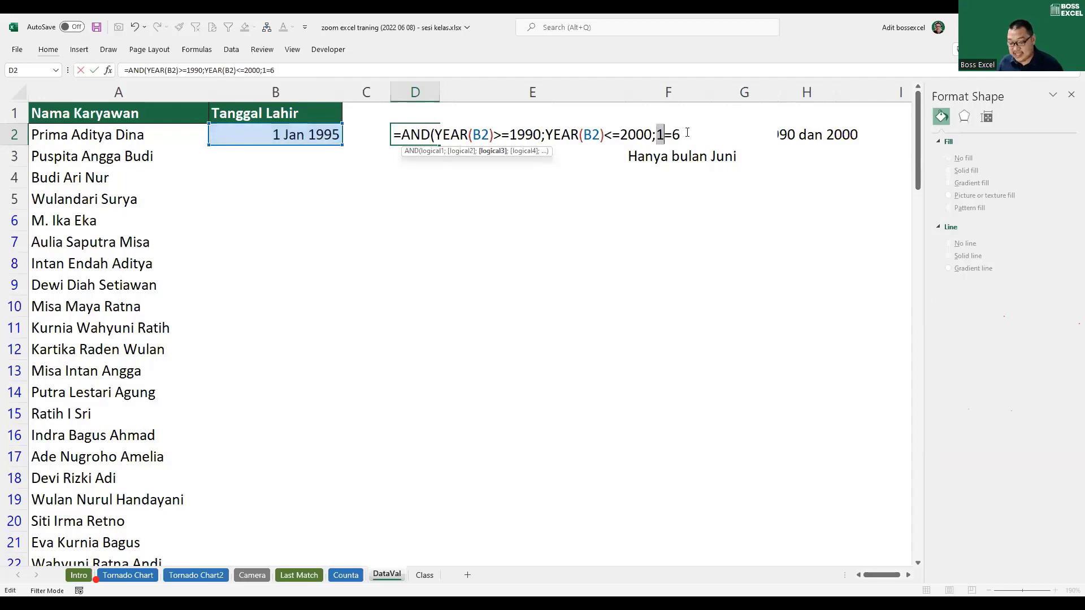
key("ctrl+z")
left_click(749, 136)
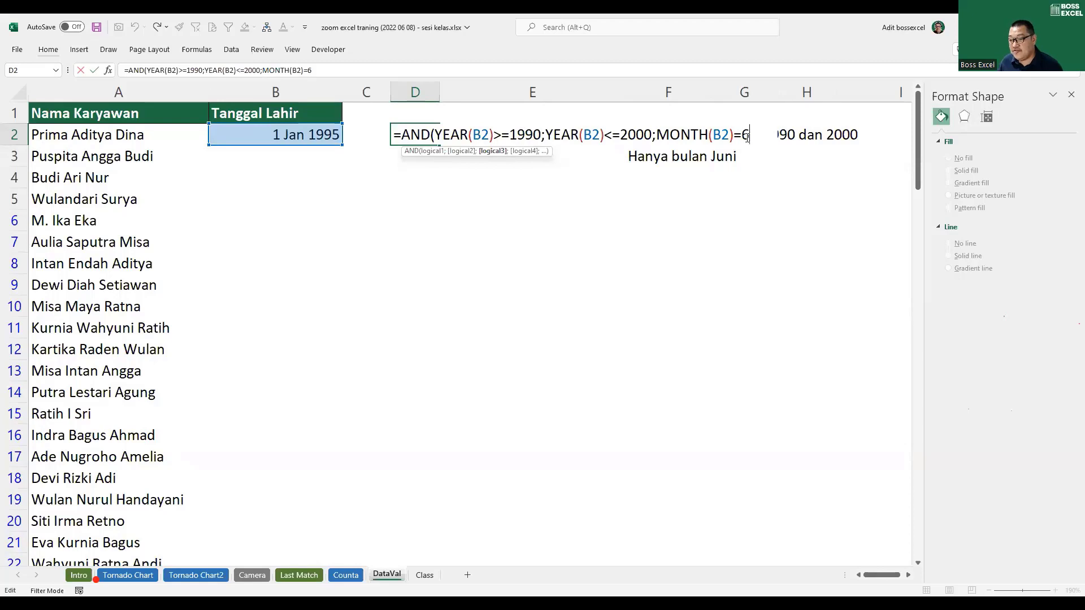
Step: Commit the AND formula in D2 and copy its full text without changing the cell
key("Return")
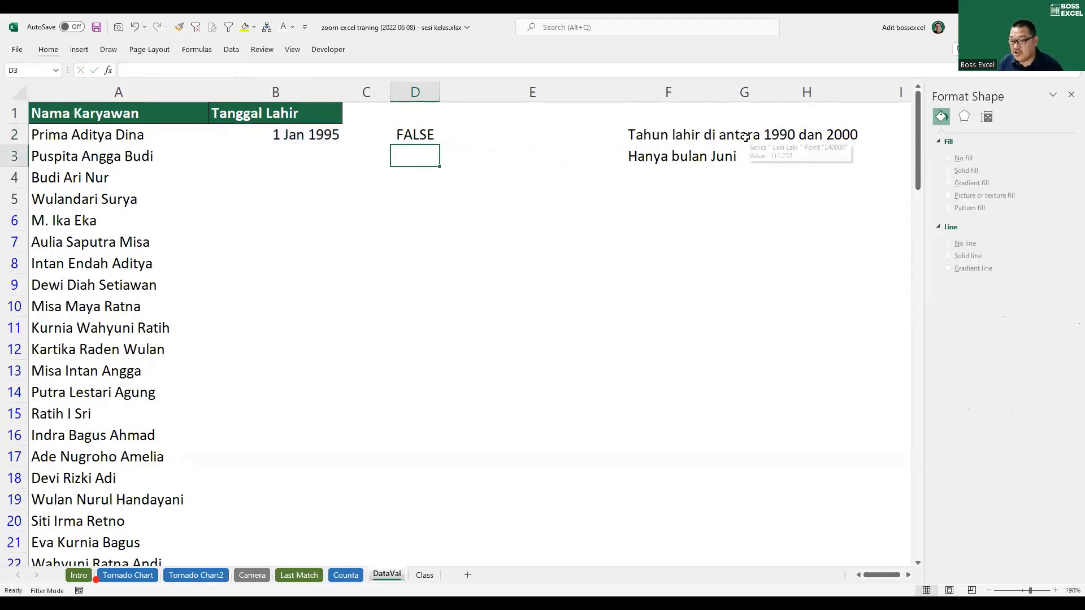
key("Up")
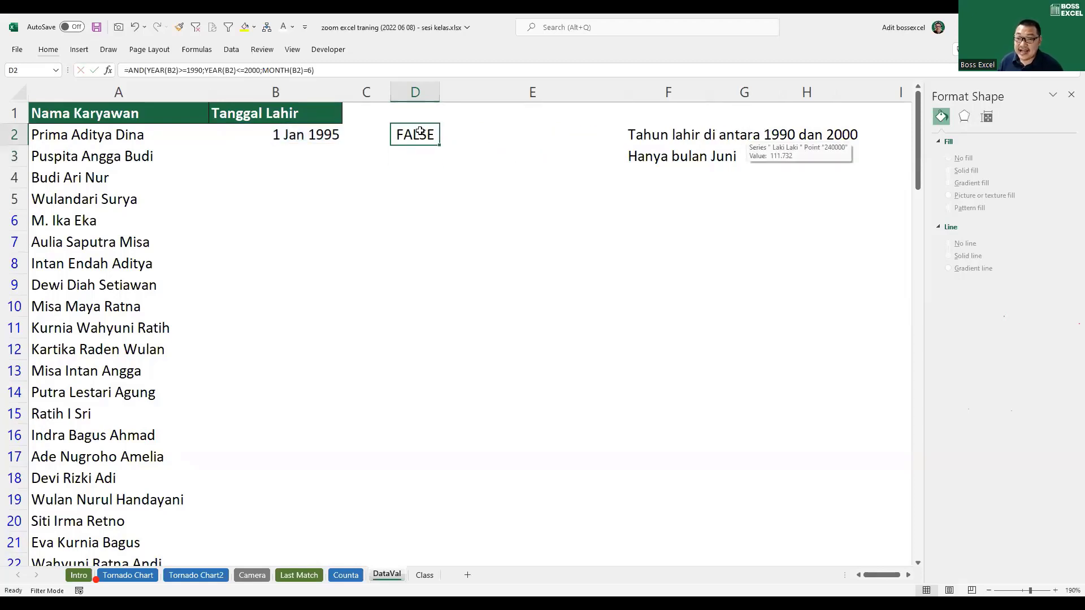
left_click(303, 72)
left_click_drag(314, 71, 109, 70)
key("Escape")
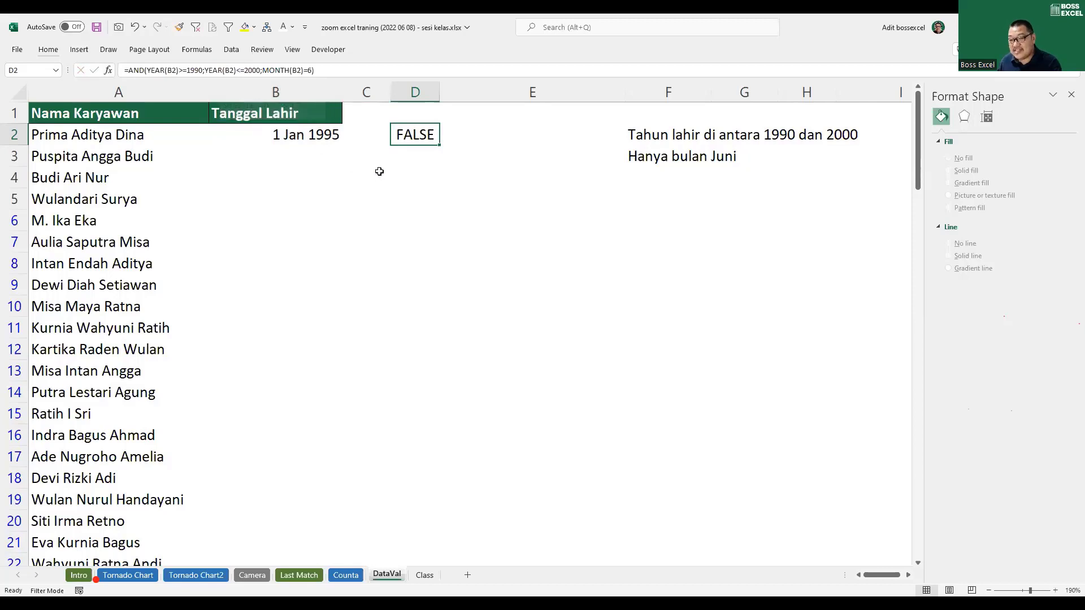
Step: Open data validation for the whole column B with B2 as the active cell and set the allowed criteria to Custom
left_click(297, 88)
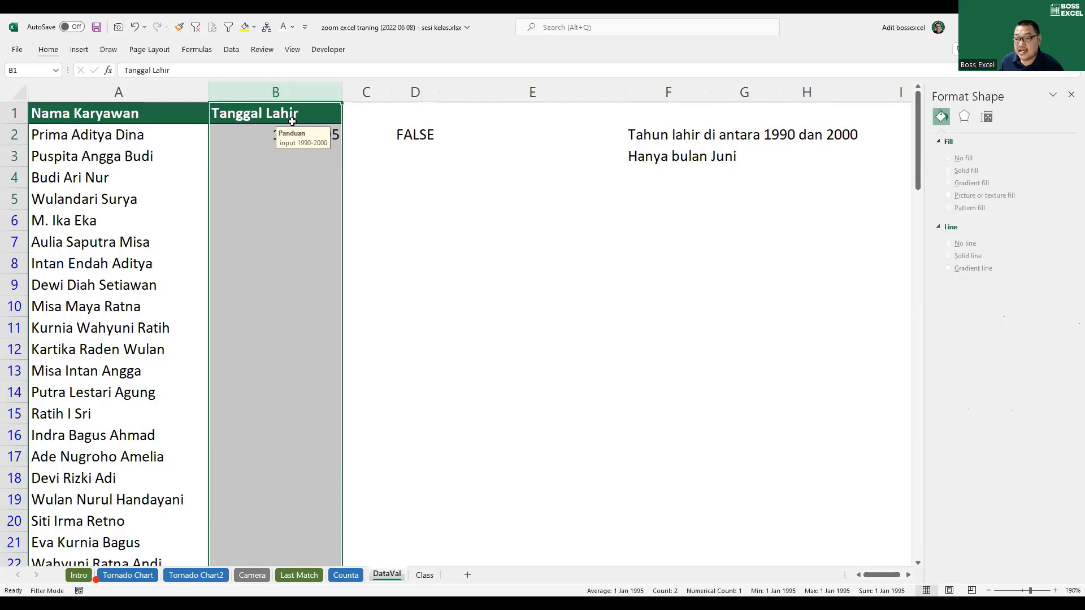
left_click(432, 160)
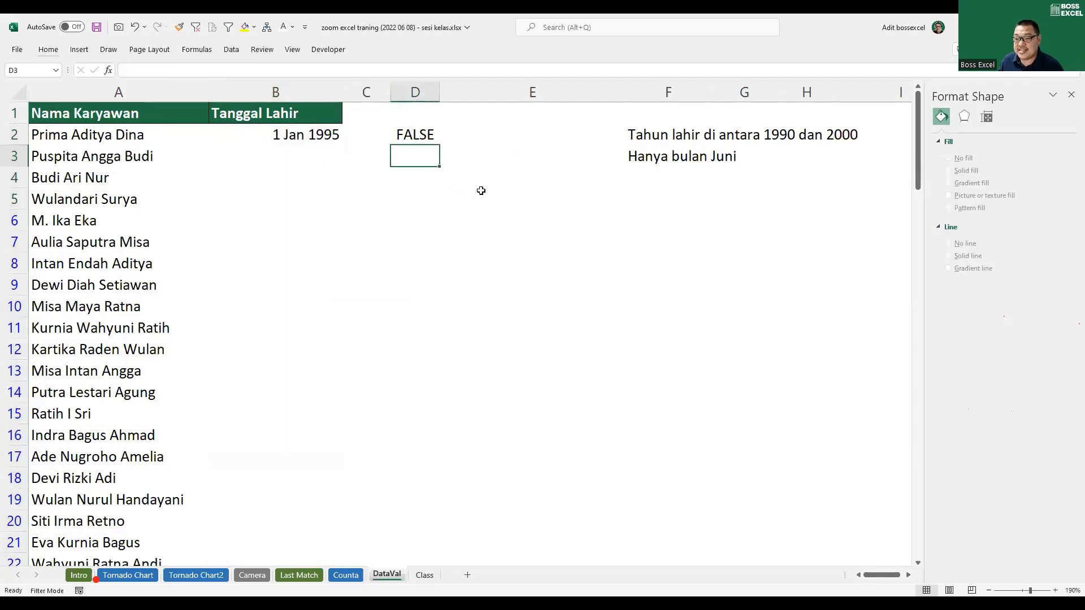
left_click(273, 132)
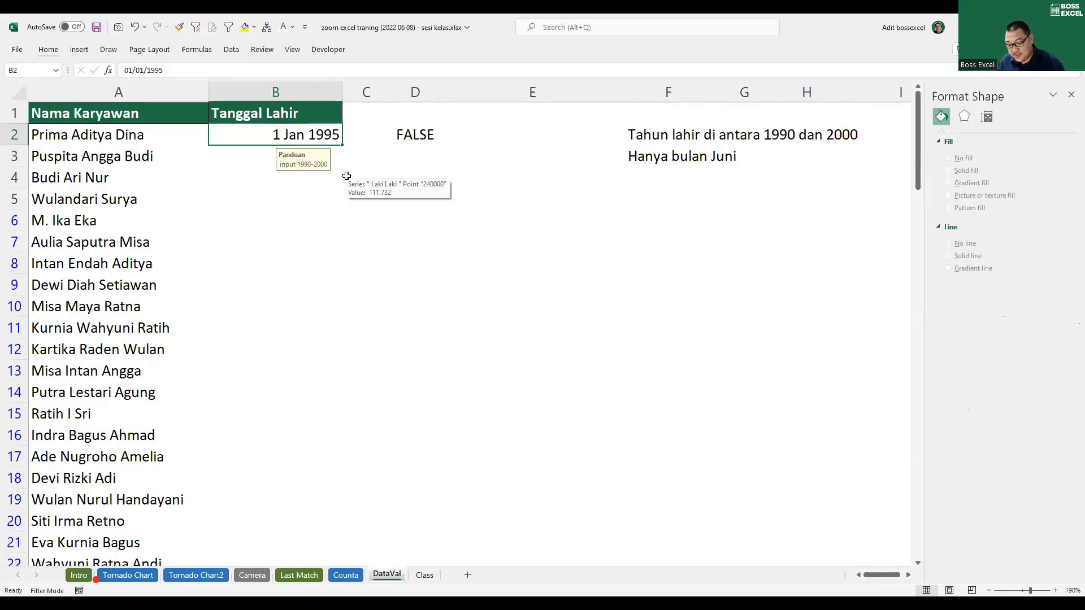
key("ctrl+space")
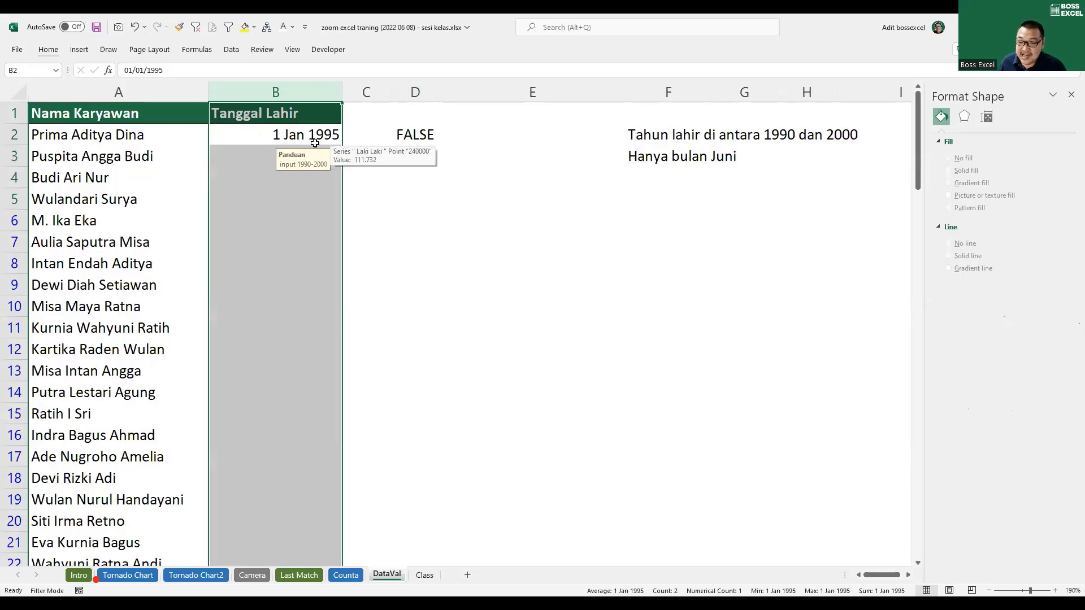
key("alt")
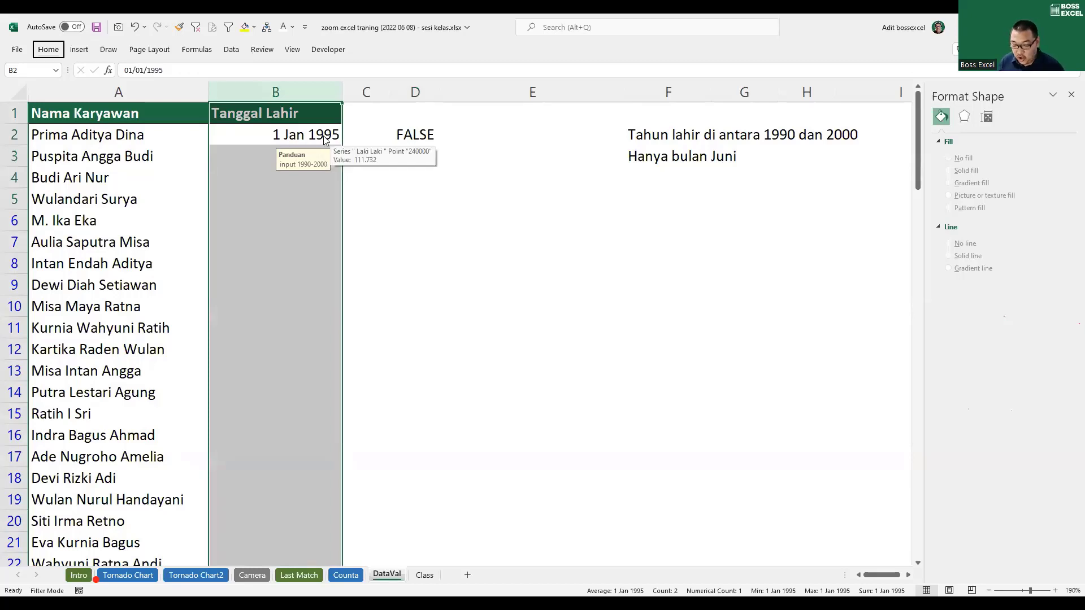
key("a")
key("v")
key("v")
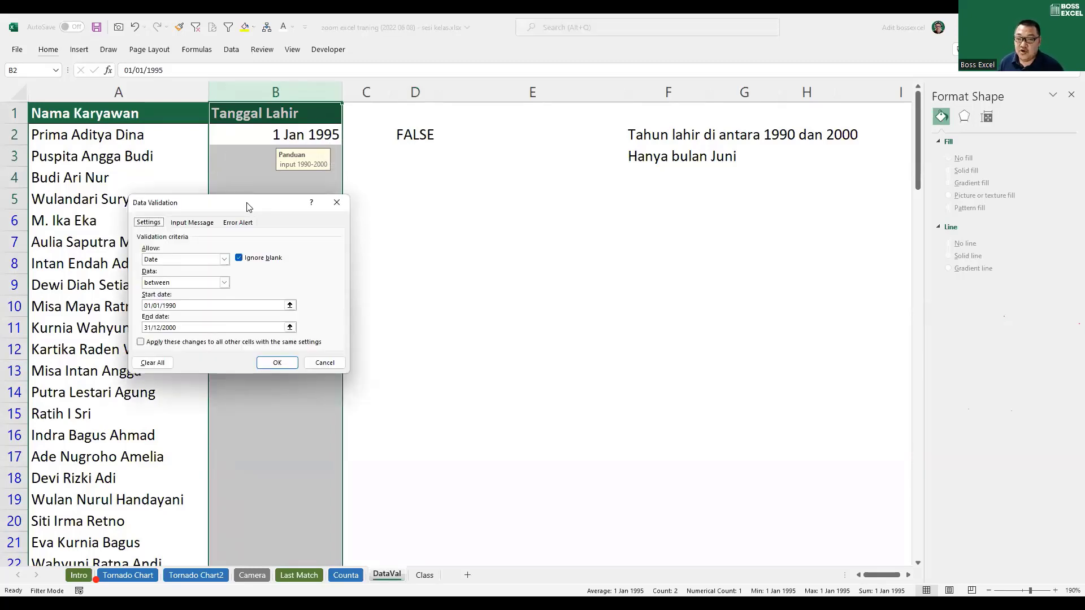
left_click_drag(247, 206, 480, 144)
left_click(458, 196)
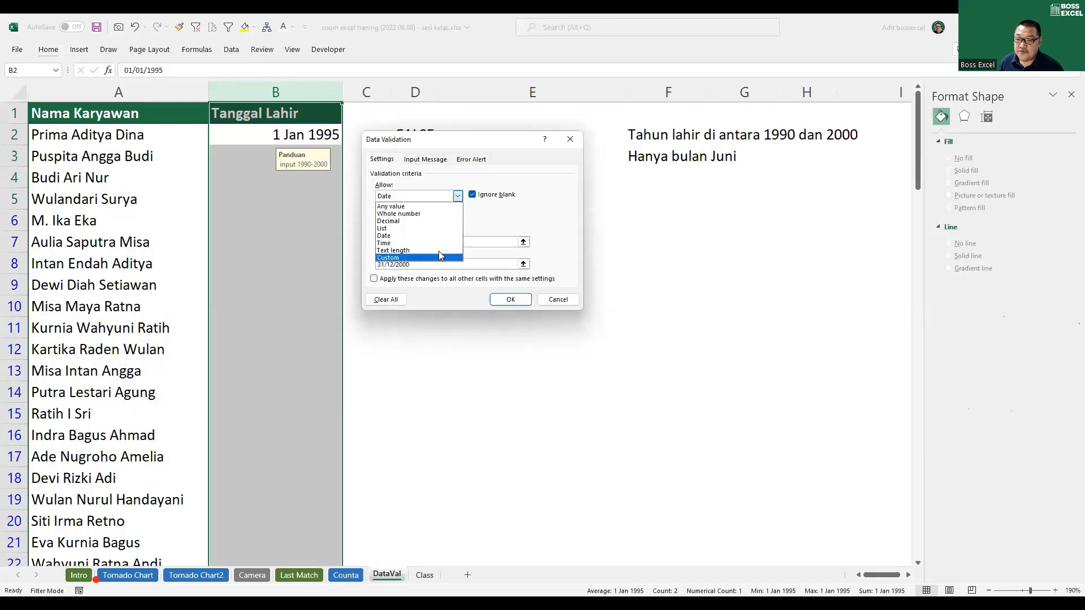
left_click(440, 257)
left_click_drag(424, 140, 521, 112)
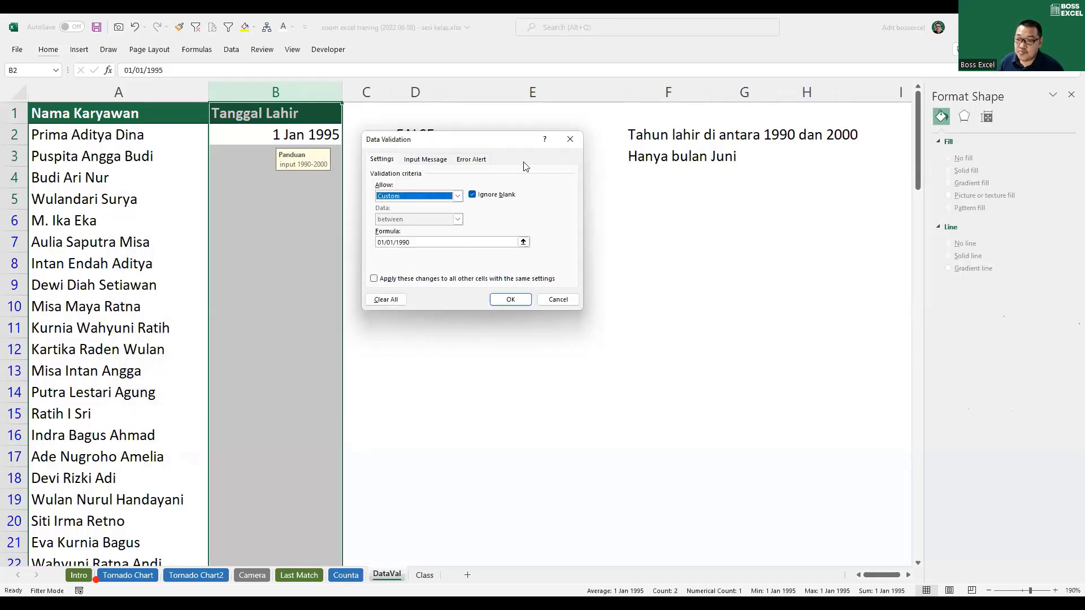
Step: Replace the validation formula with the copied =AND(YEAR(B2)>=1990;YEAR(B2)<=2000;MONTH(B2)=6) and apply the rule
left_click_drag(517, 216, 410, 213)
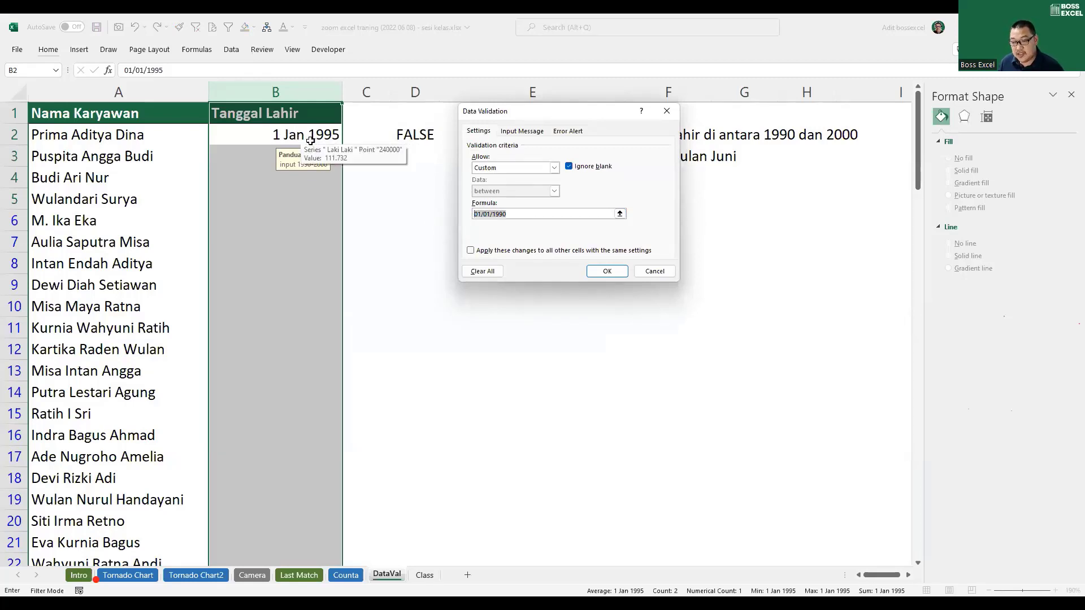
type("=AND(YEAR(B2)>=1990;YEAR(B2)<=2000;MONTH(B2)=6)")
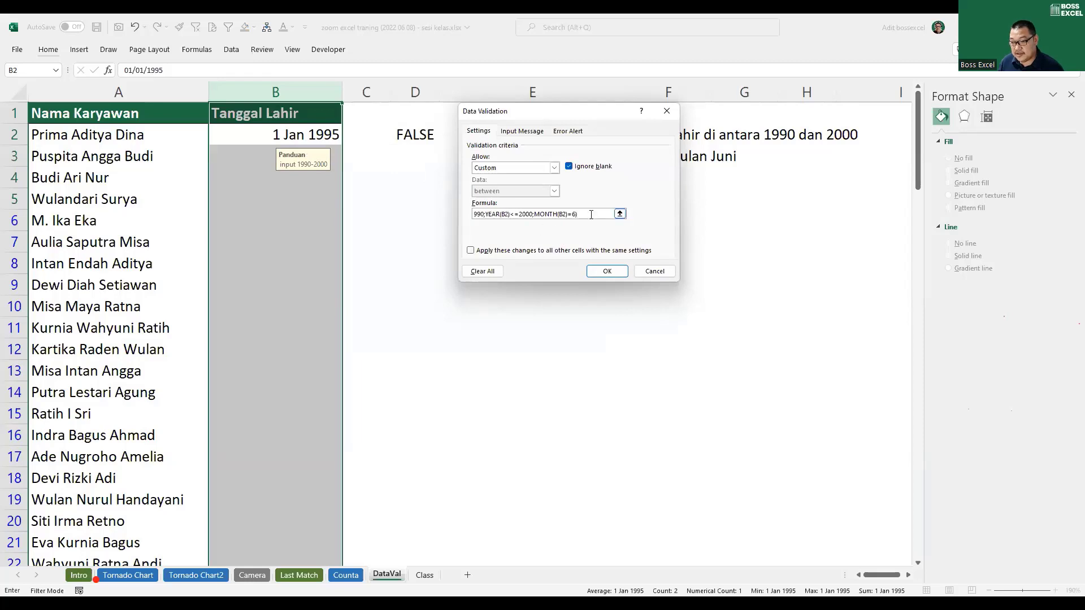
left_click_drag(579, 213, 438, 213)
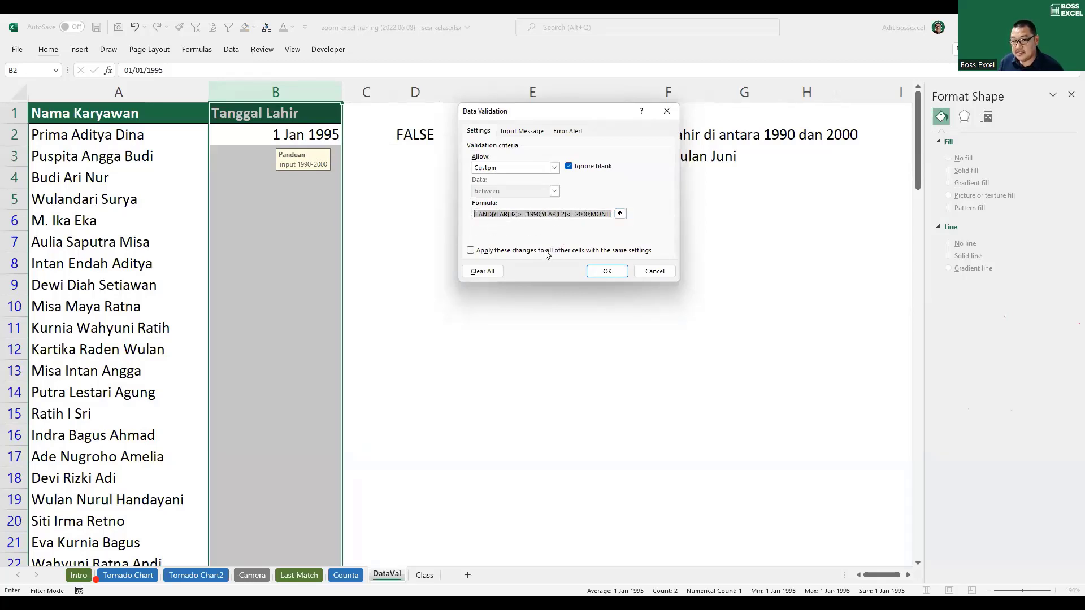
left_click(609, 272)
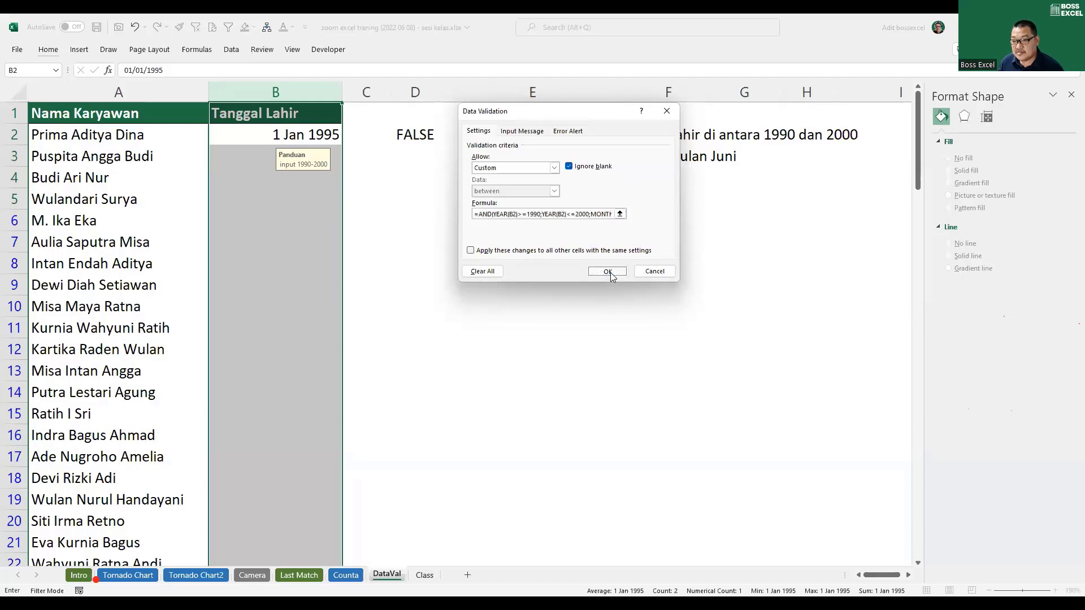
left_click(404, 201)
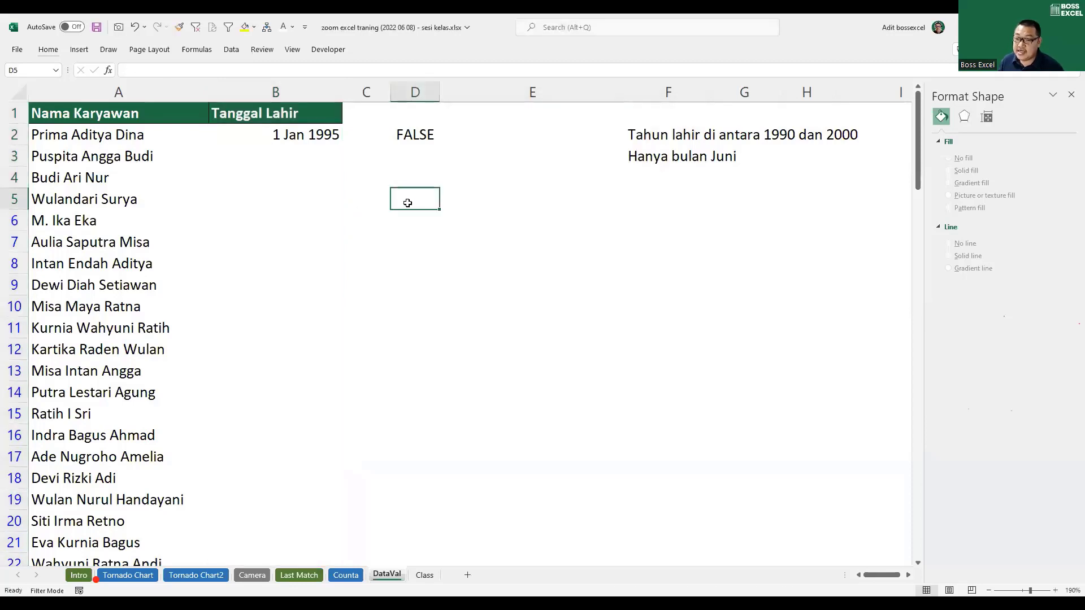
Step: Try to enter a January birth date from 1997 in B3 to test the custom rule, and choose to retry the entry
left_click(320, 138)
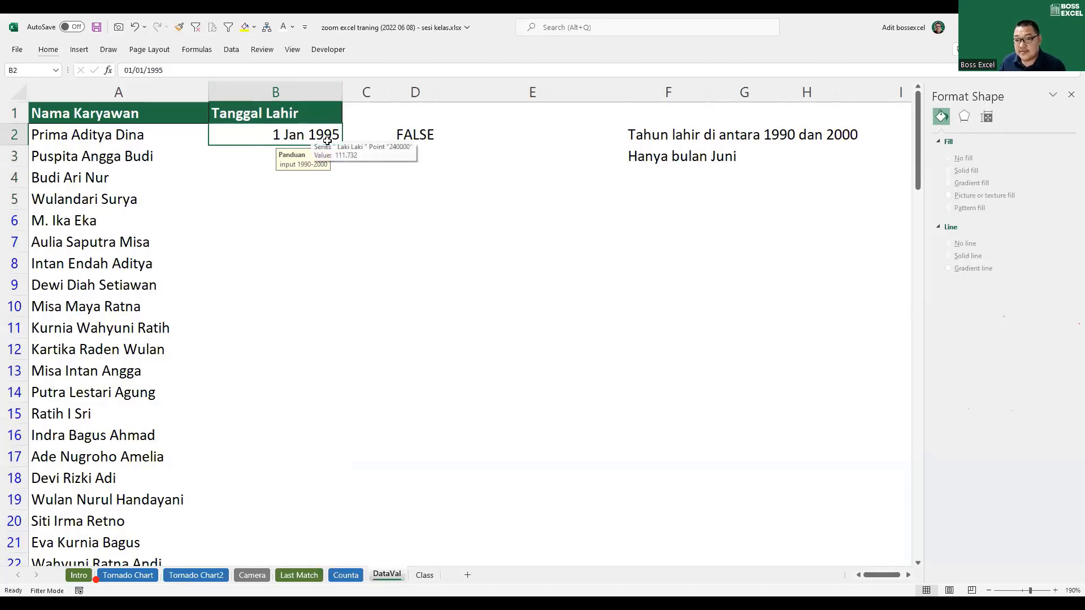
left_click(271, 160)
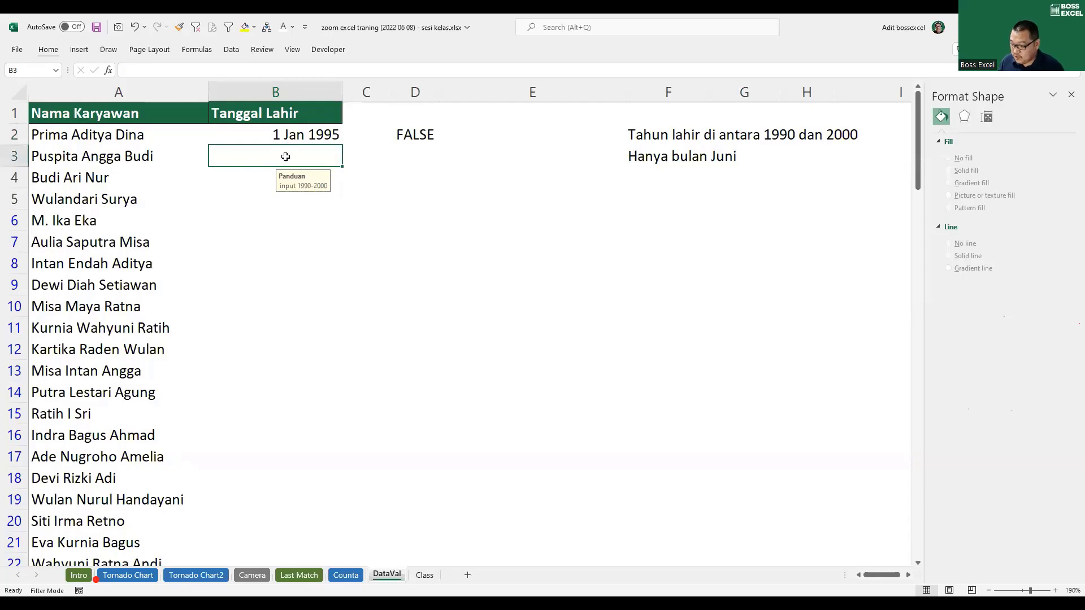
type("1/1/")
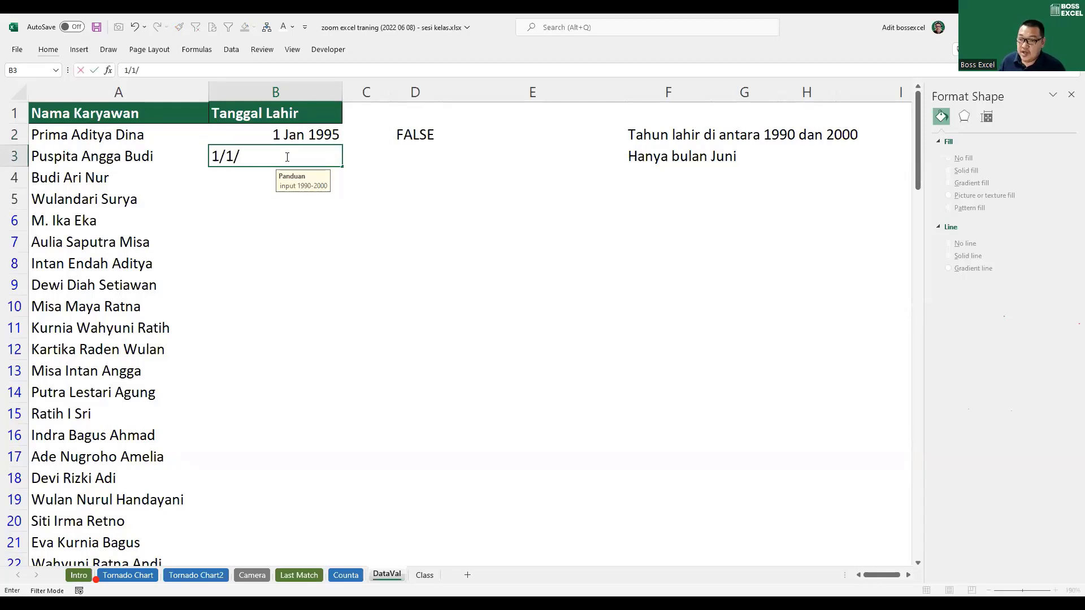
type("1997")
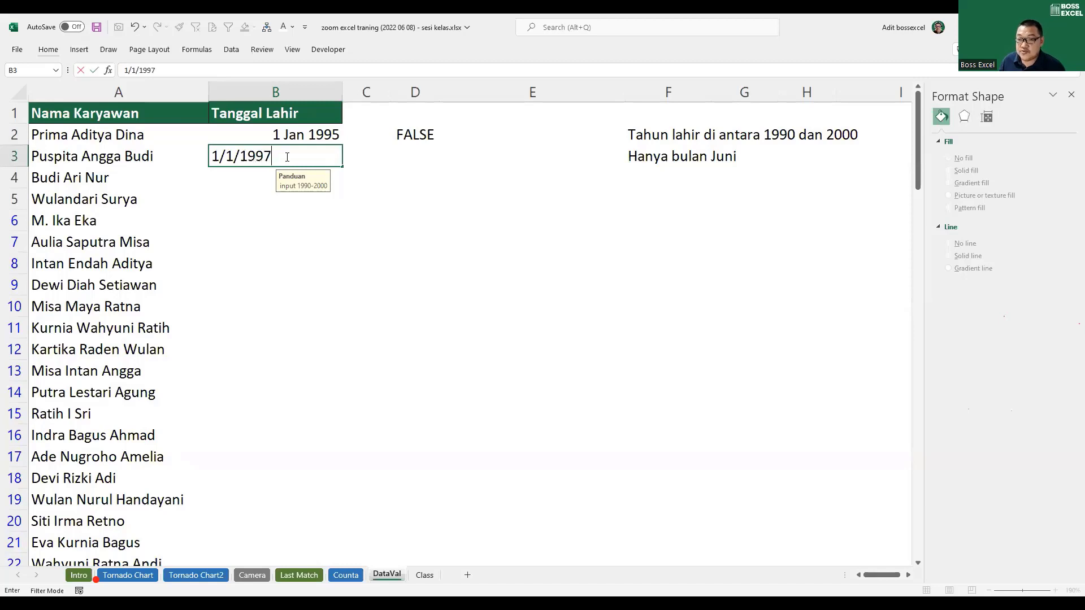
key("Return")
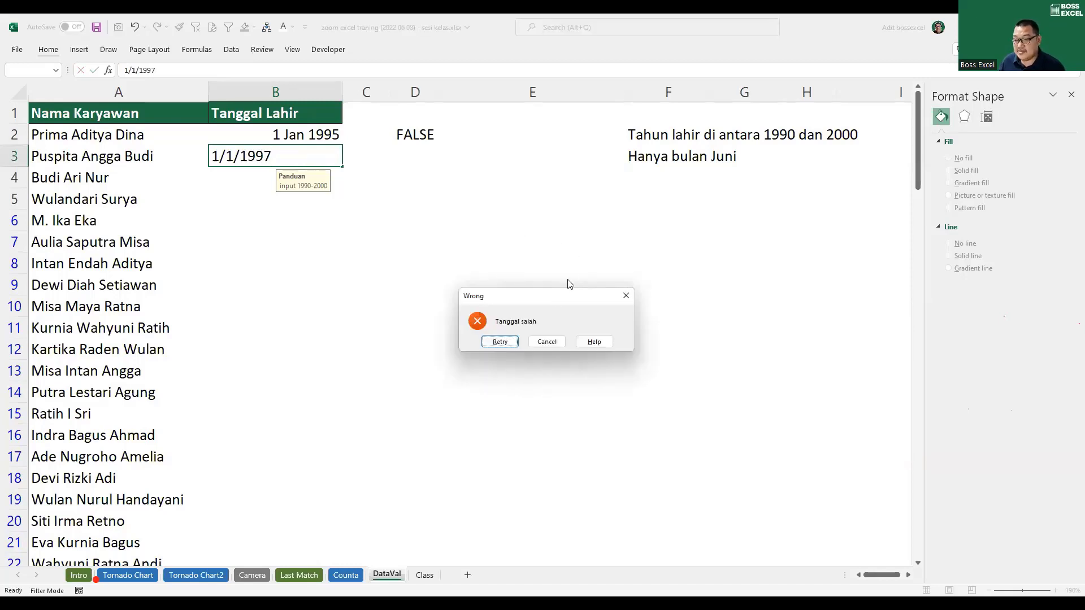
key("Return")
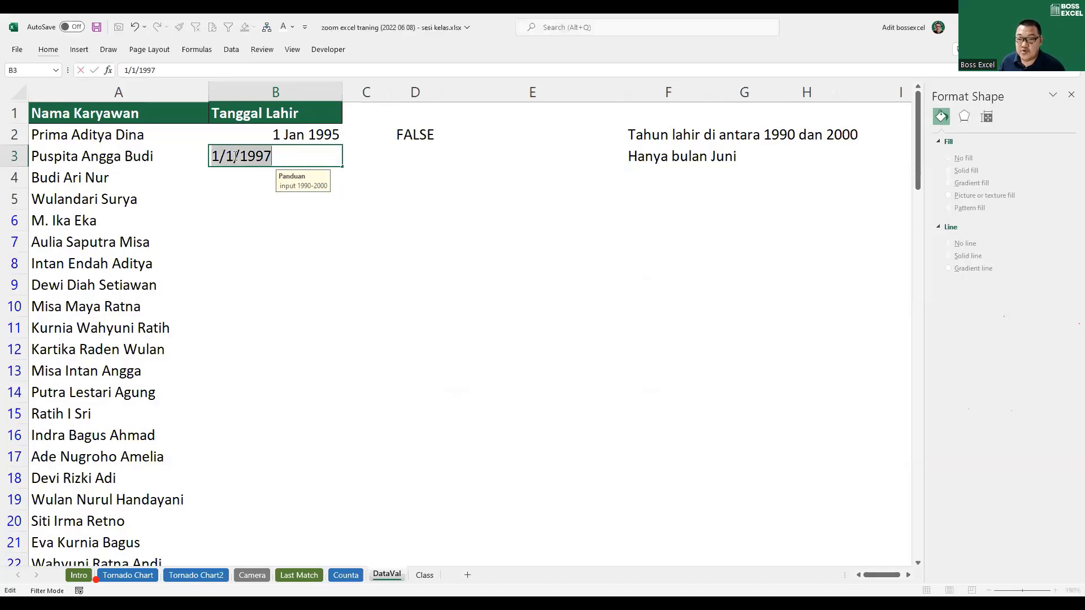
Step: Change the month of the birth date in B3 to 6 and confirm the entry
left_click(235, 156)
key("BackSpace")
type("6")
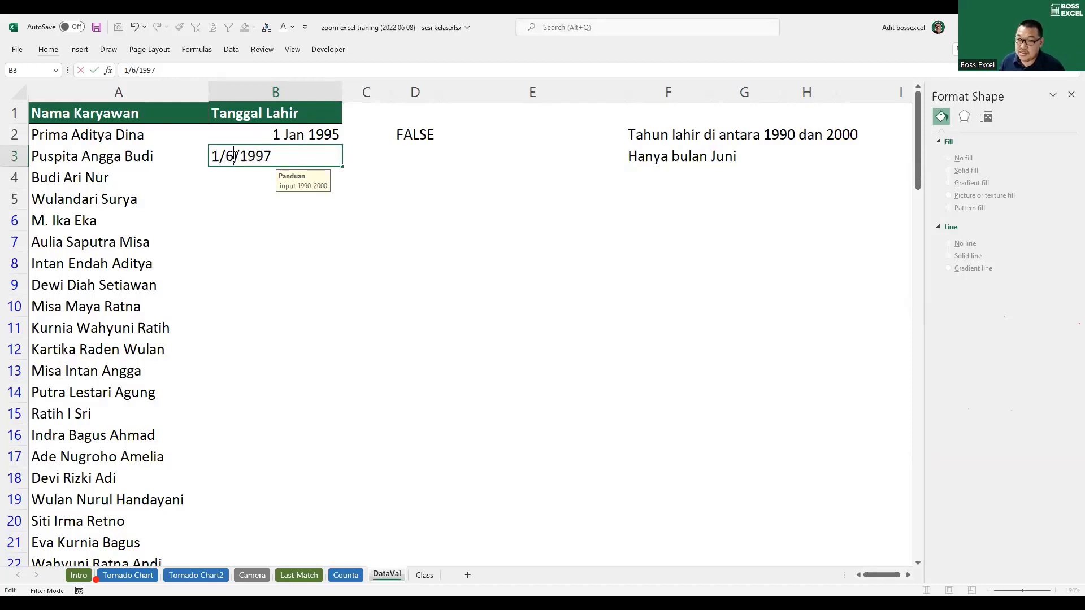
key("Return")
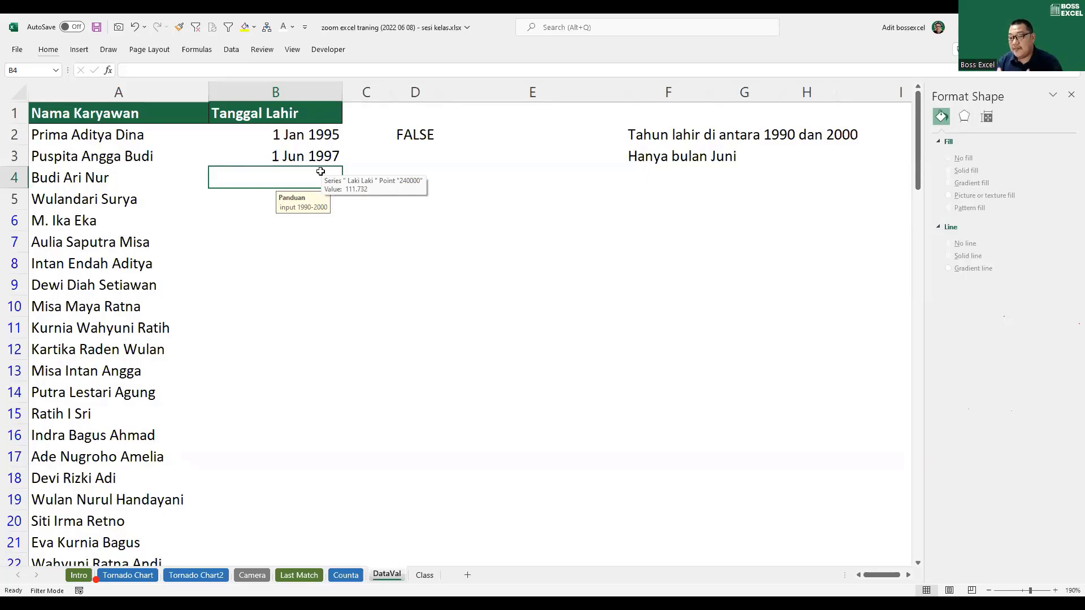
Step: Circle the invalid data on the sheet according to the validation rule
left_click(322, 140)
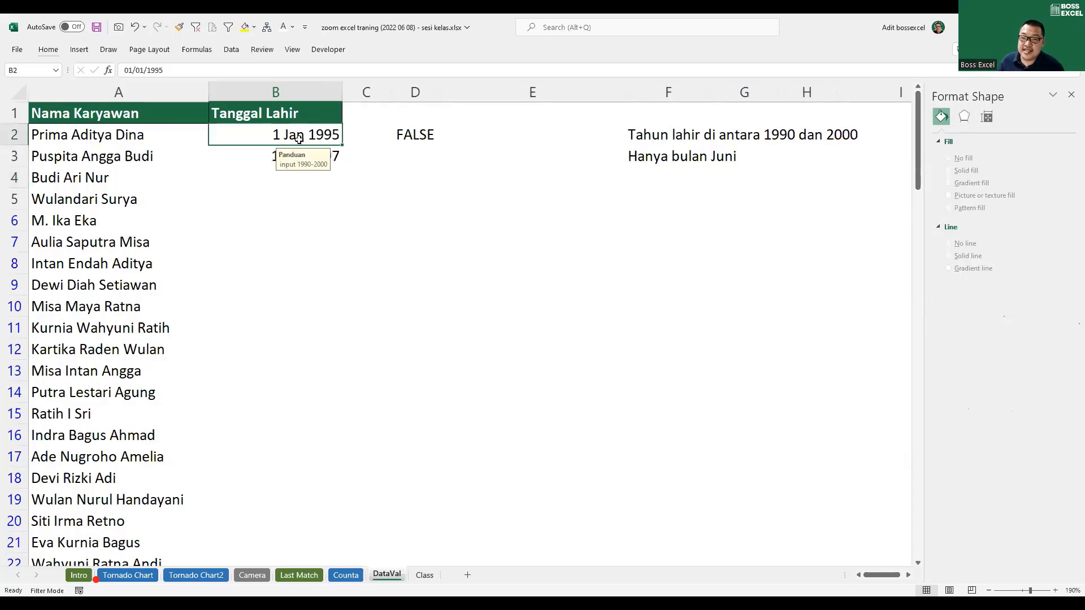
left_click(252, 161)
left_click(231, 49)
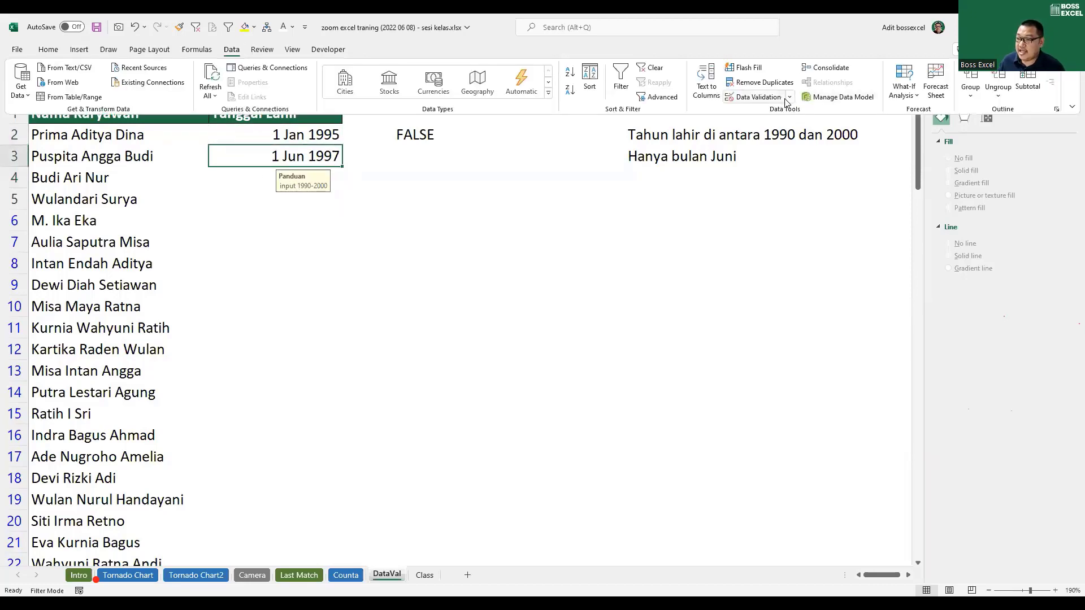
left_click(789, 97)
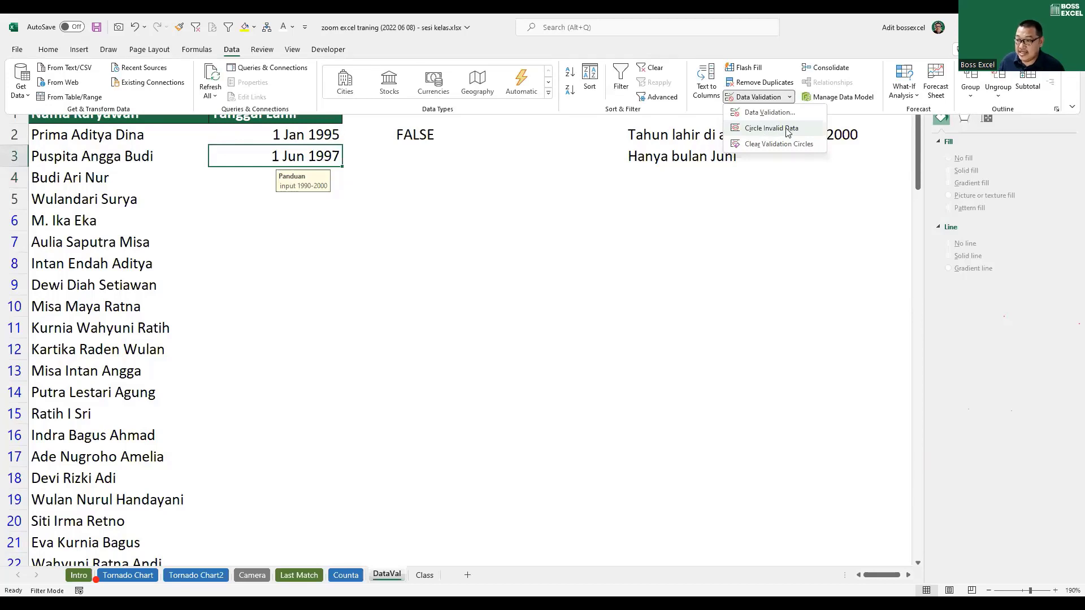
left_click(581, 184)
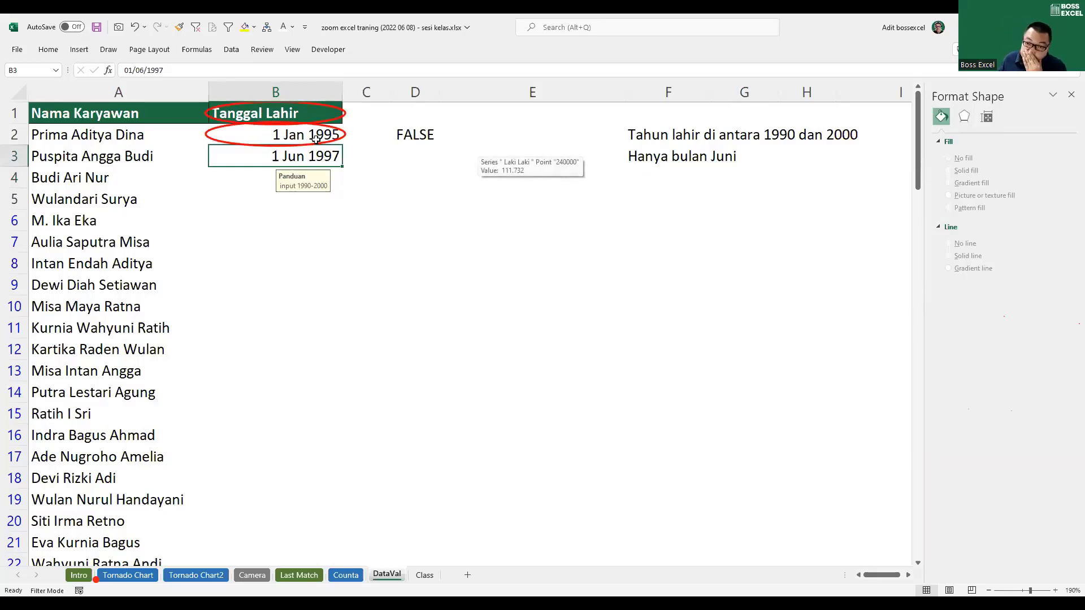
Step: Clear all data validation settings from the Tanggal Lahir header cell B1
left_click(311, 115)
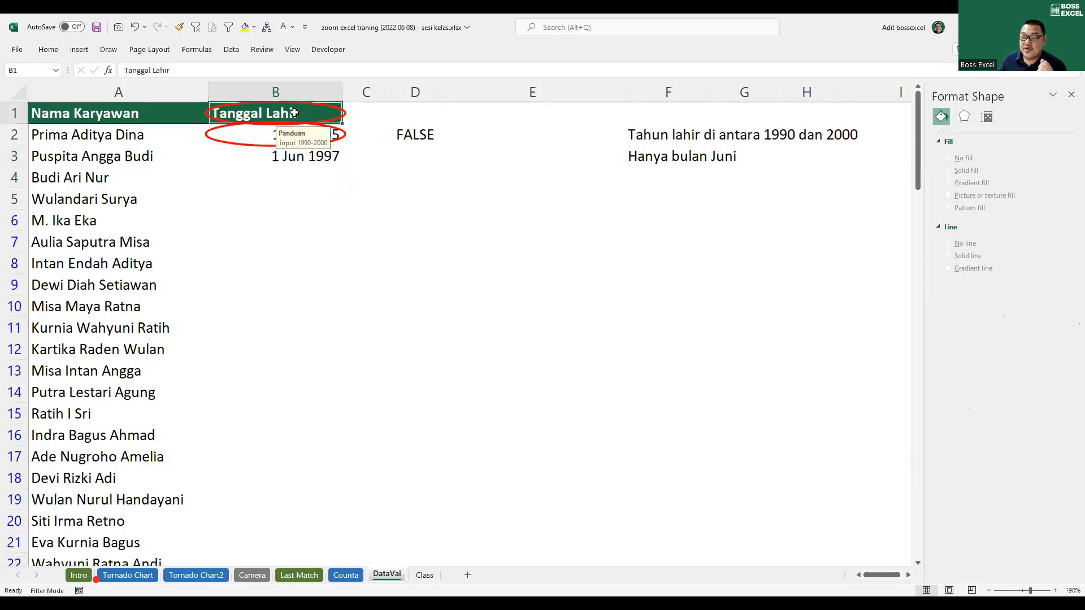
key("ctrl+space")
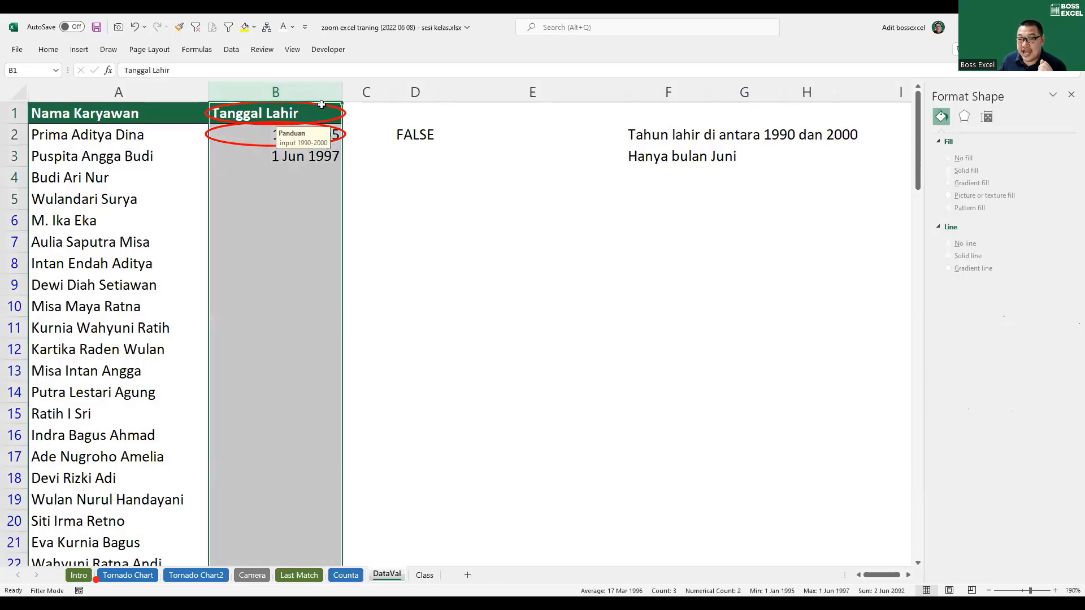
left_click(299, 112)
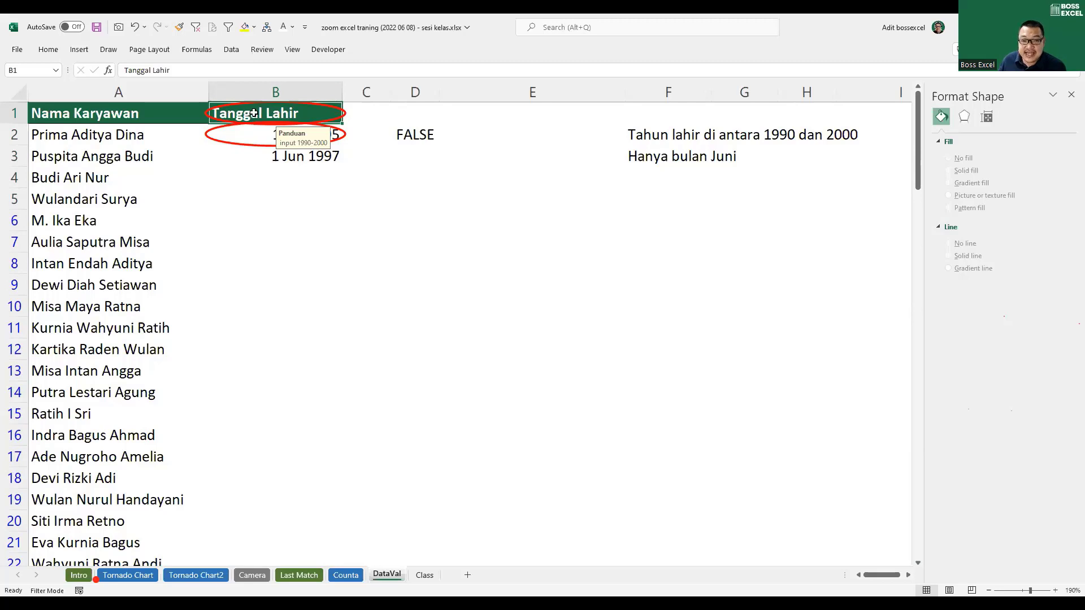
key("alt")
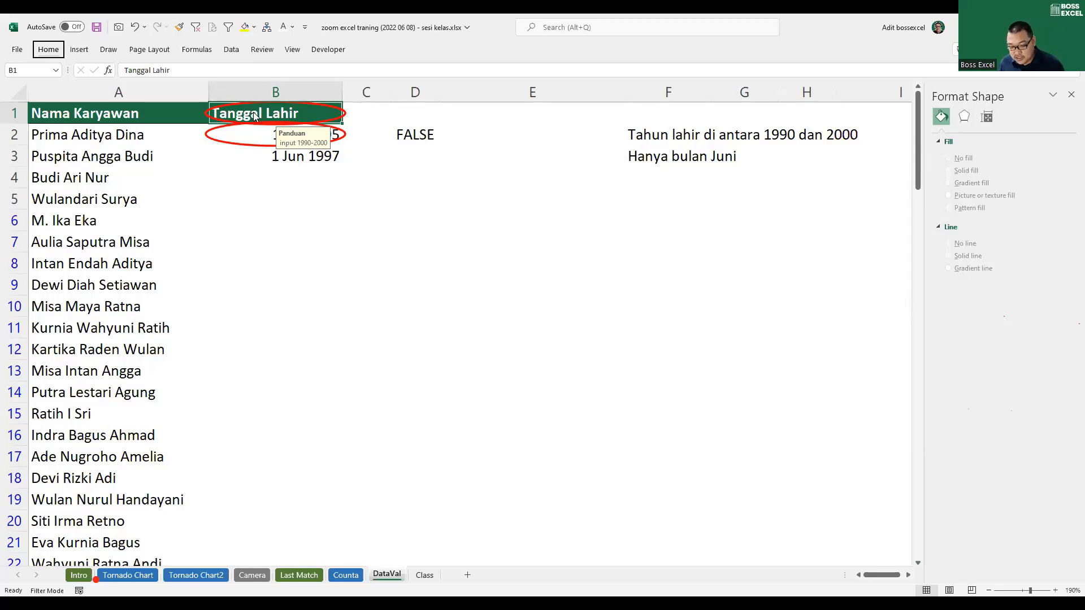
key("d")
key("l")
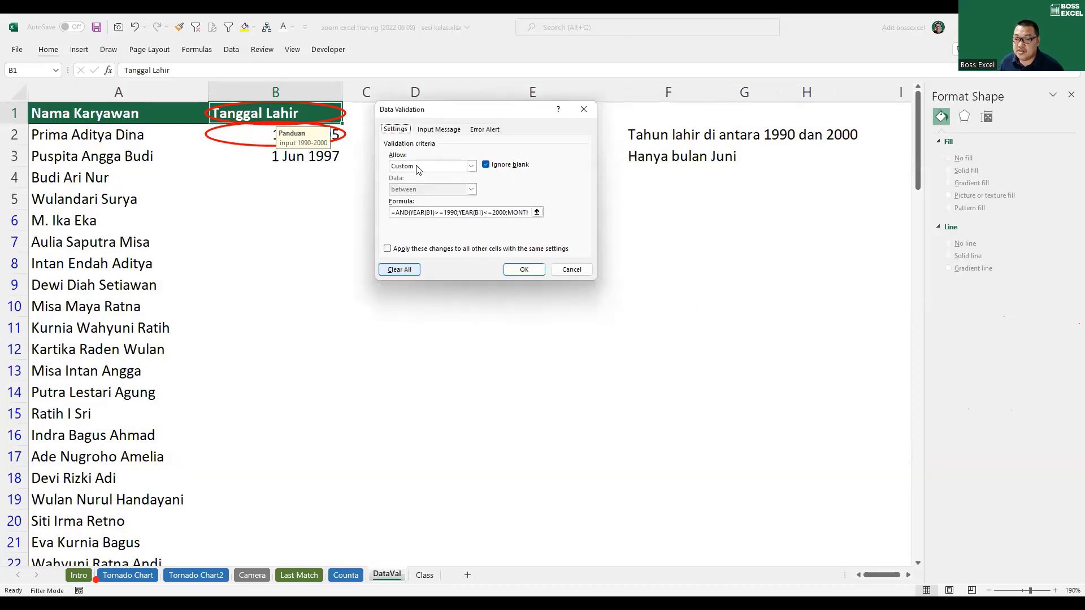
left_click(399, 269)
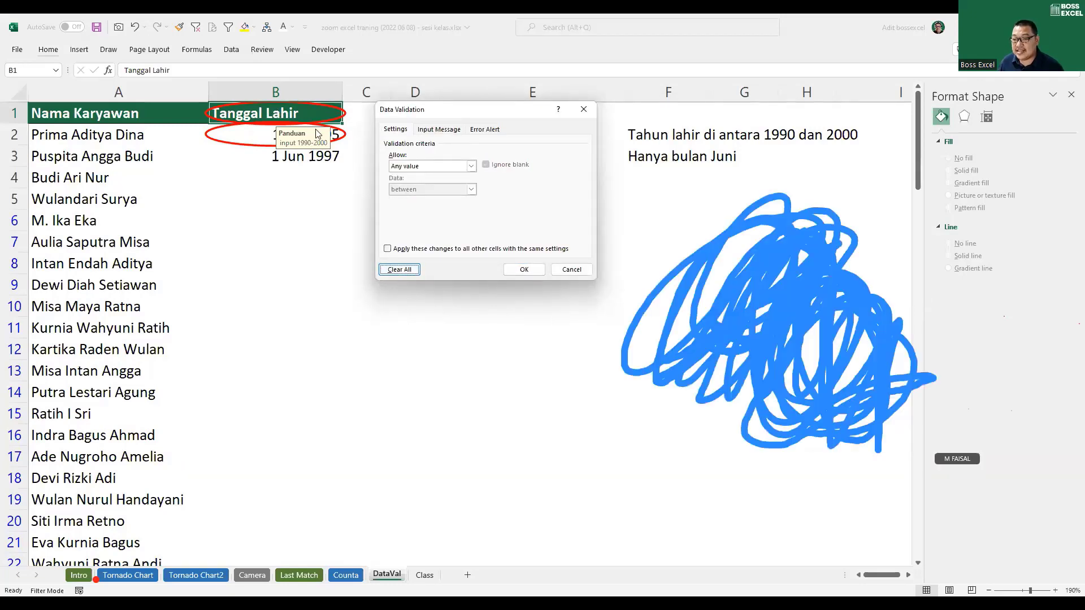
left_click(525, 269)
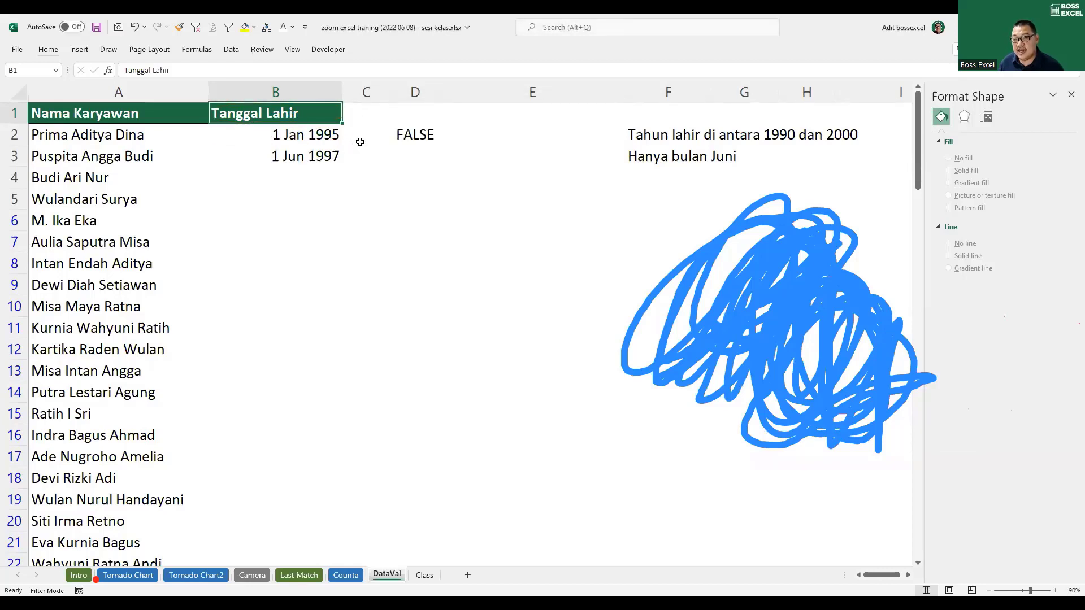
Step: Try to re-confirm the existing January birth date in B2 to test the validation rule, and cancel the entry
double_click(310, 136)
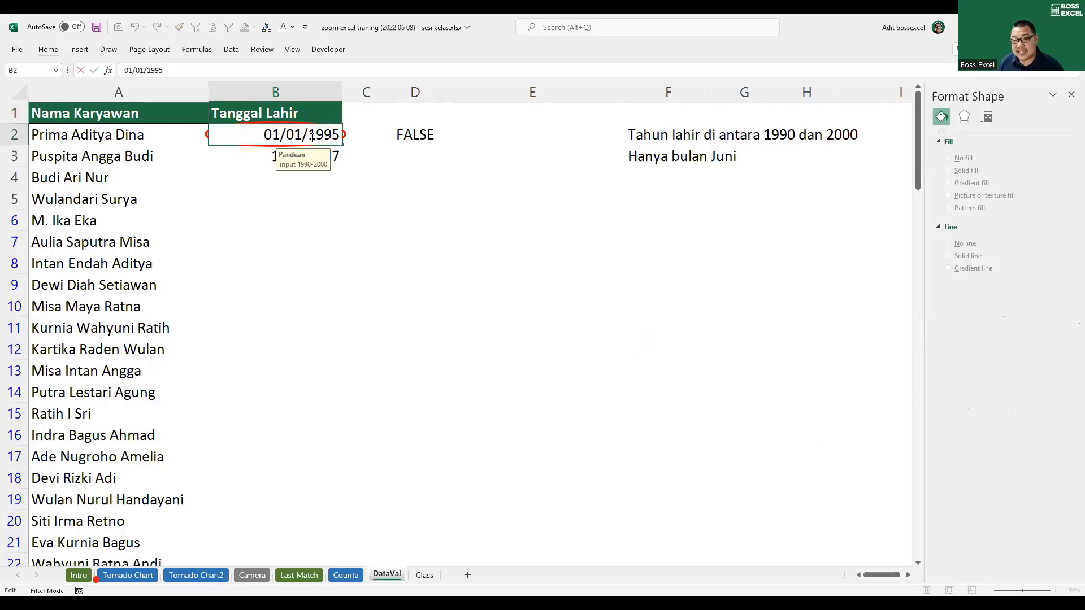
key("Return")
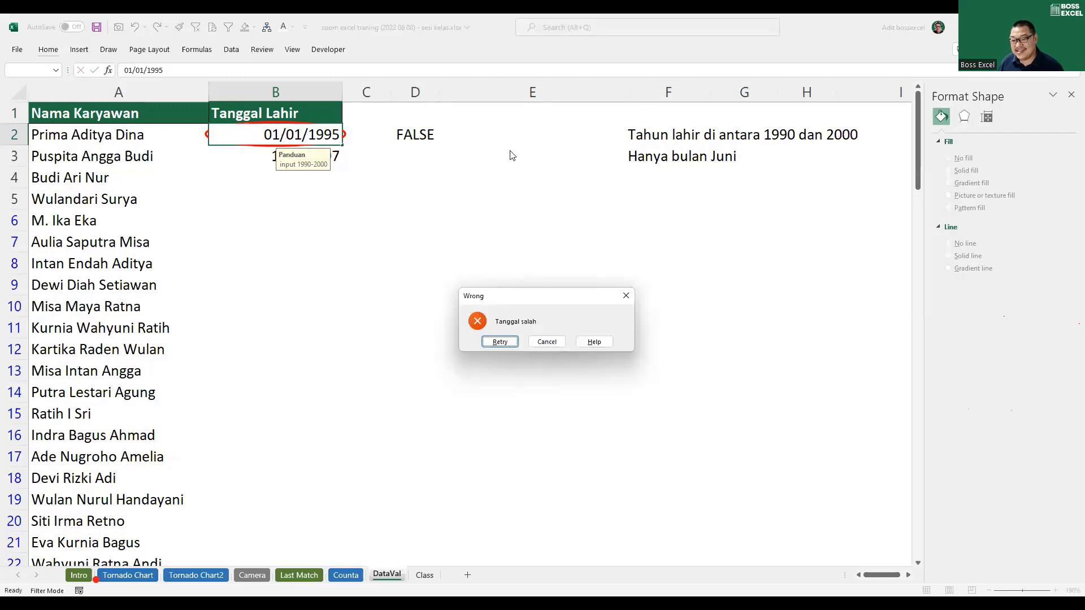
left_click(479, 189)
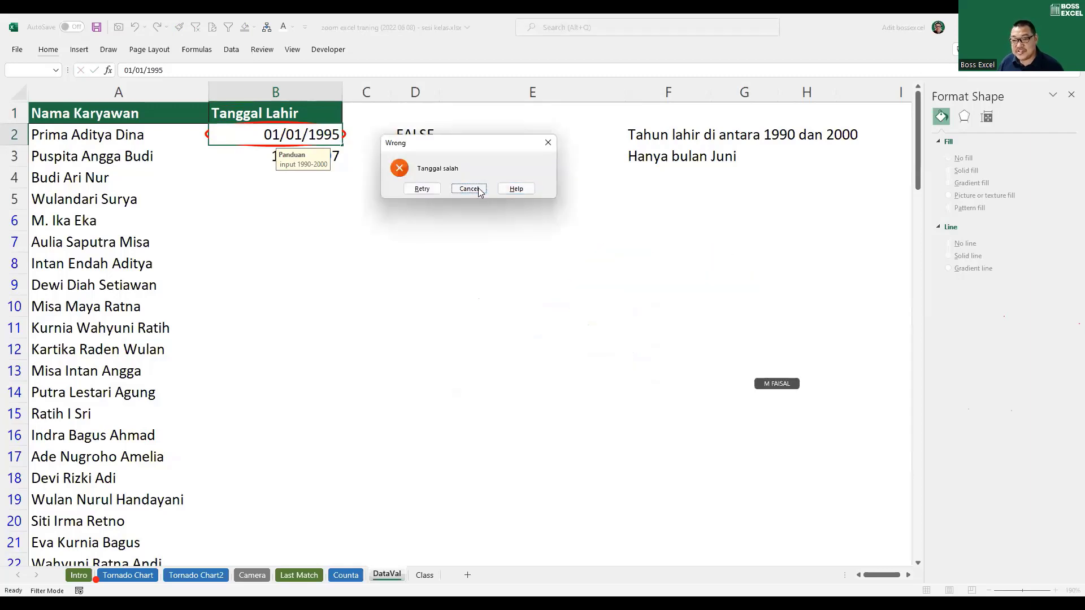
Step: Change the month of the birth date in B2 to 6 and confirm the entry
double_click(302, 135)
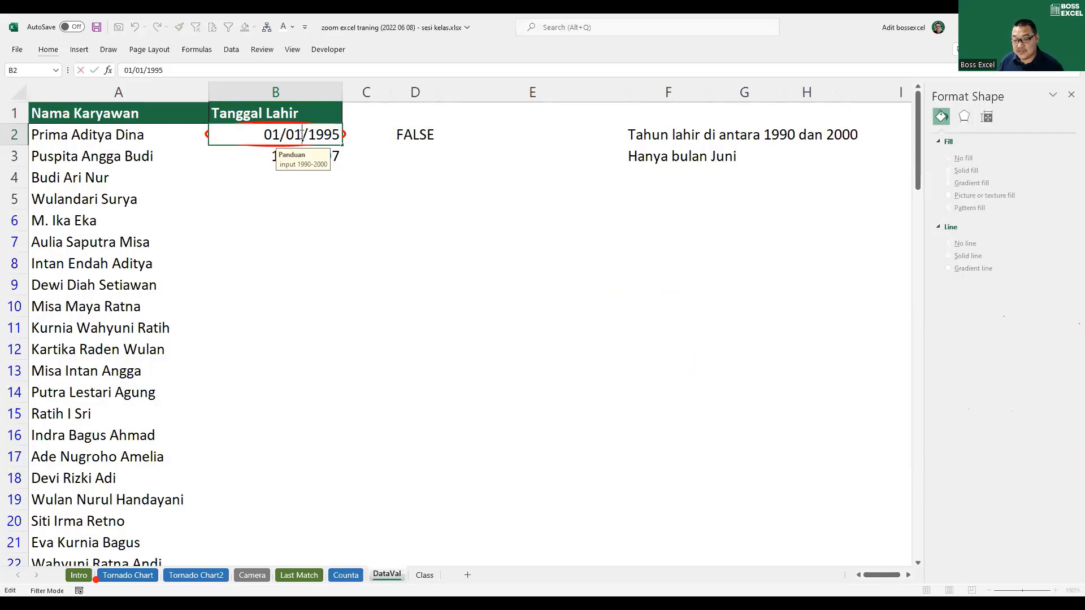
key("BackSpace")
type("6")
key("Return")
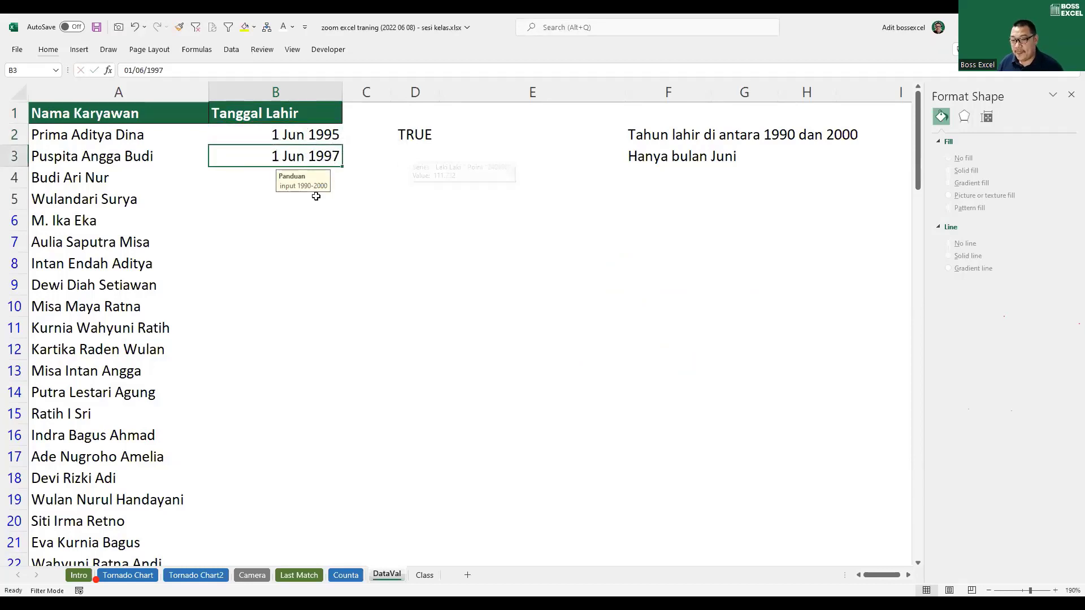
Step: Try to enter an August birth date from 2000 in B4 to test the month restriction, and cancel the entry
left_click(250, 181)
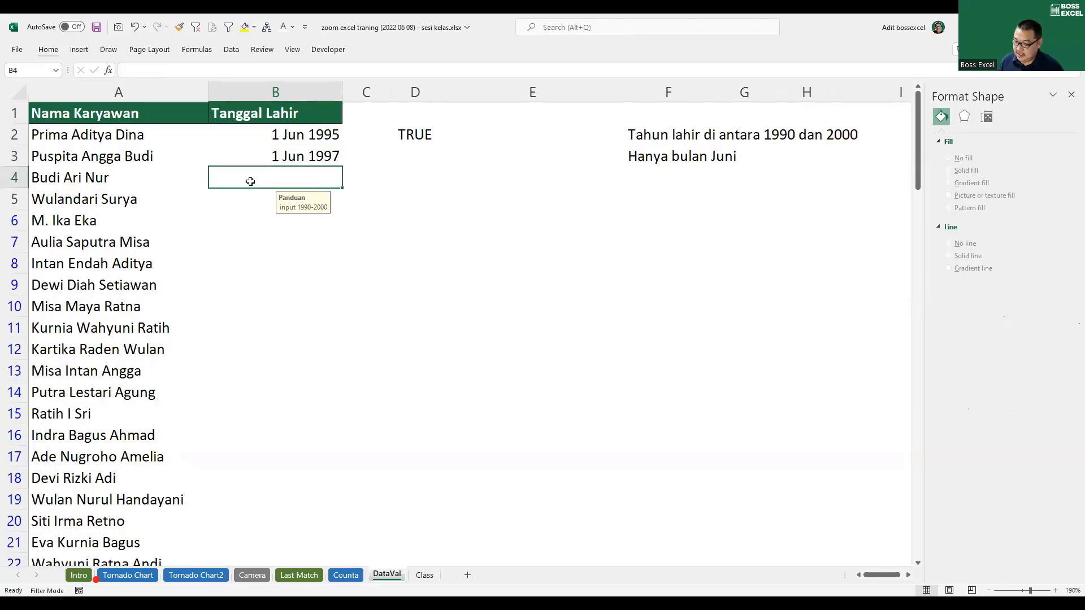
type("8/8/")
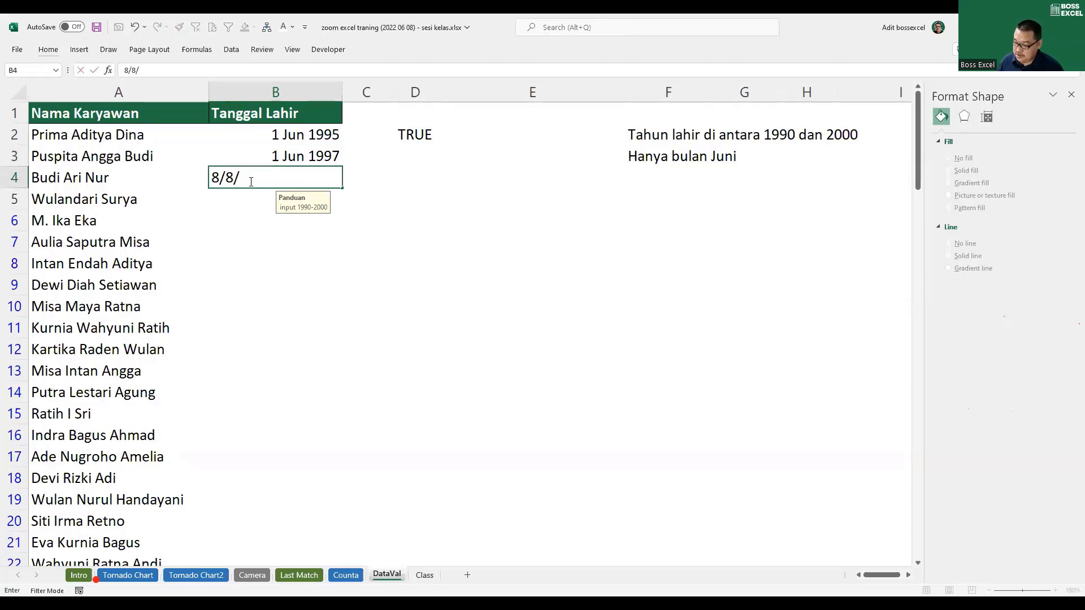
type("2000")
key("Return")
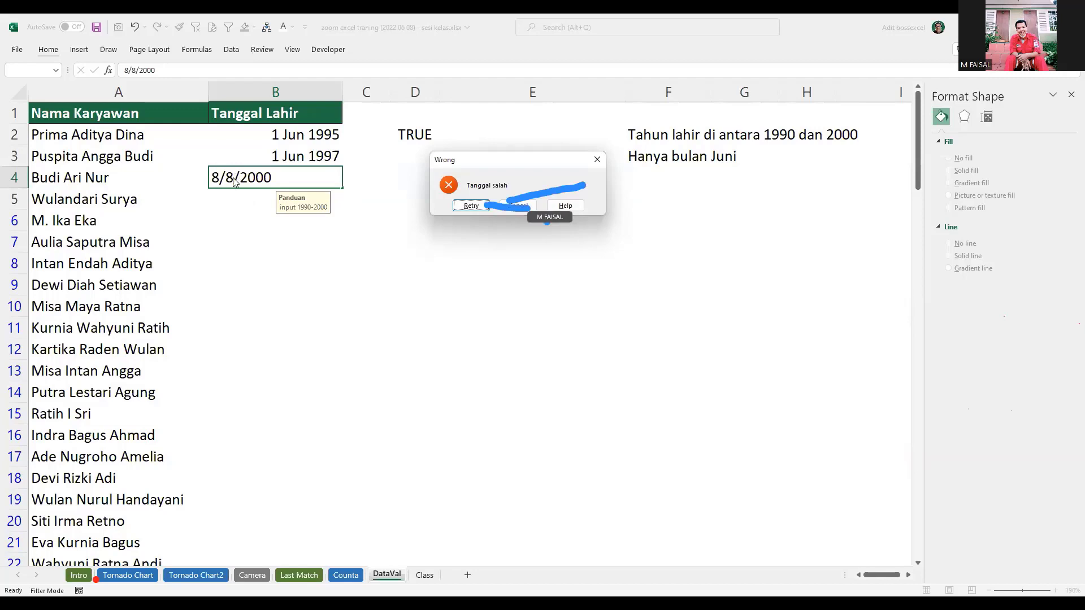
key("Escape")
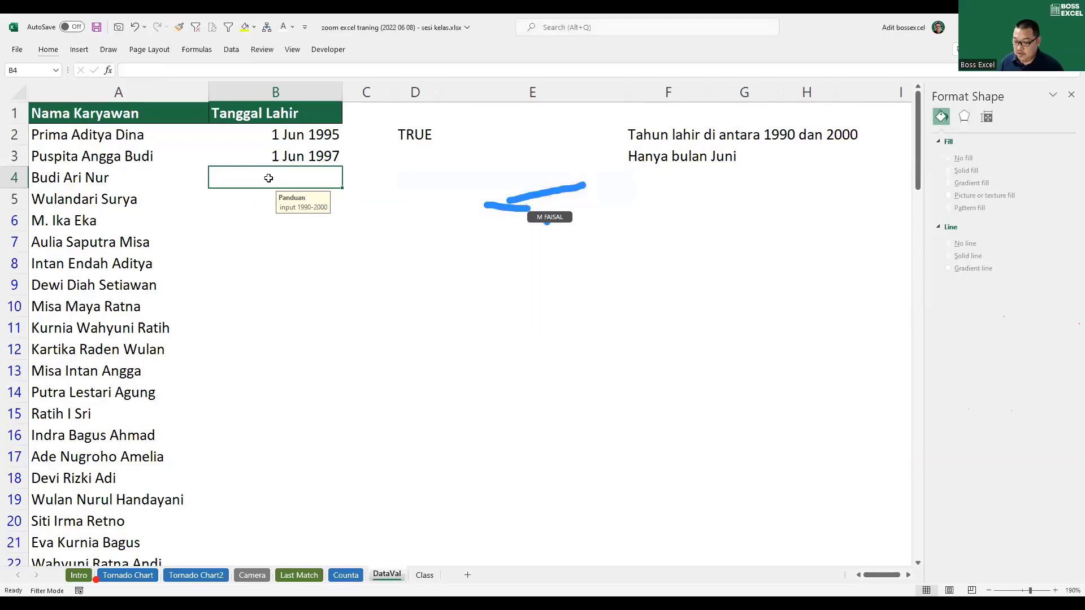
Step: Enter a June birth date from 2000 in B4 that satisfies the validation rule
type("8/6/2000")
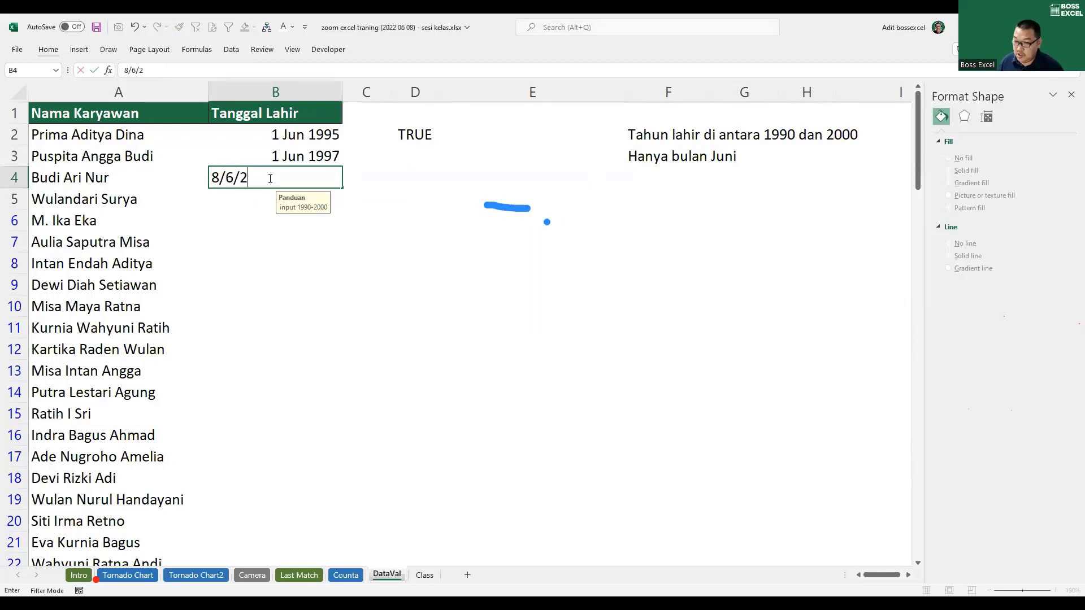
key("Return")
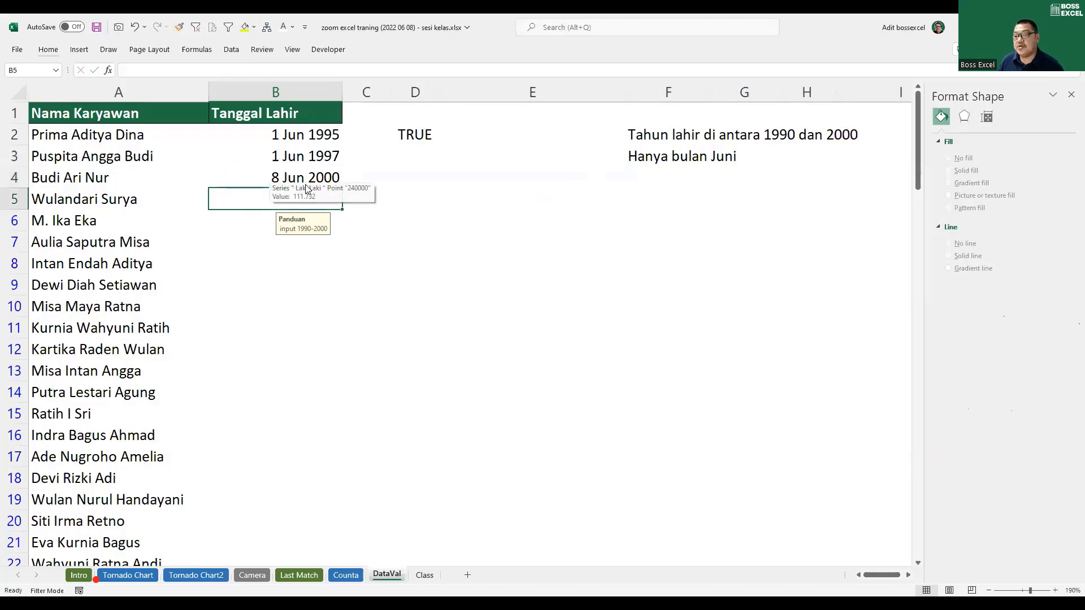